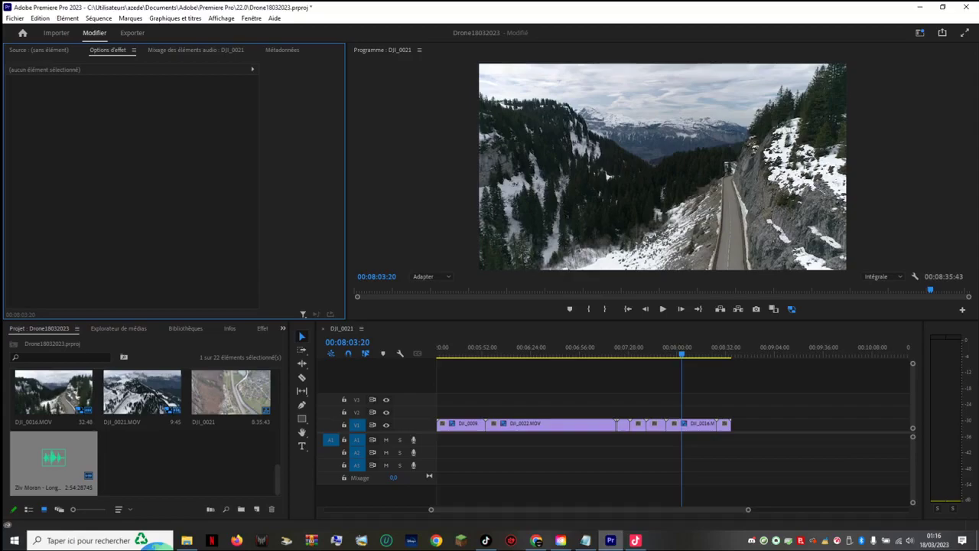
# Step: Review the clips on the timeline back to the start of the sequence and look over the project's media
pyautogui.click(445, 455)
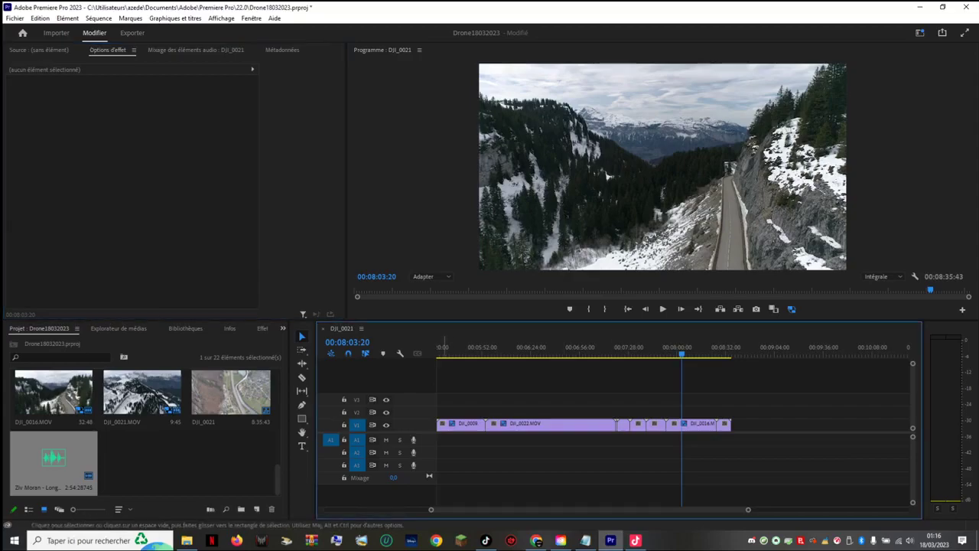
pyautogui.click(457, 426)
pyautogui.scroll(2, 456, 425)
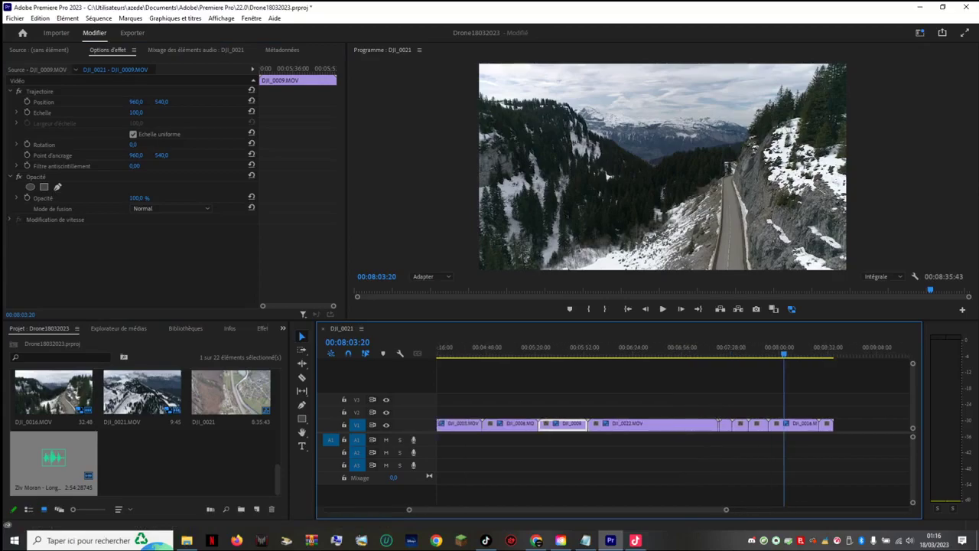
pyautogui.scroll(5, 673, 428)
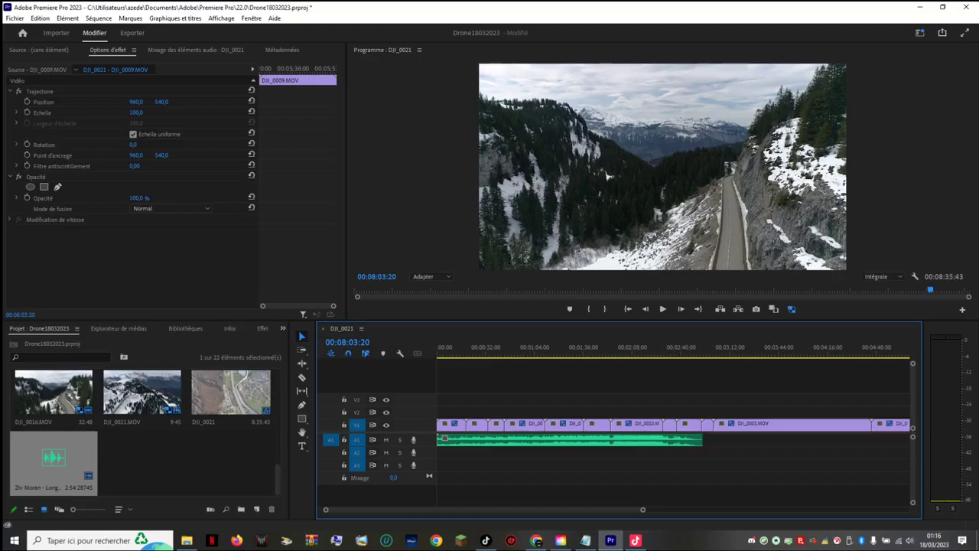
pyautogui.scroll(10, 141, 432)
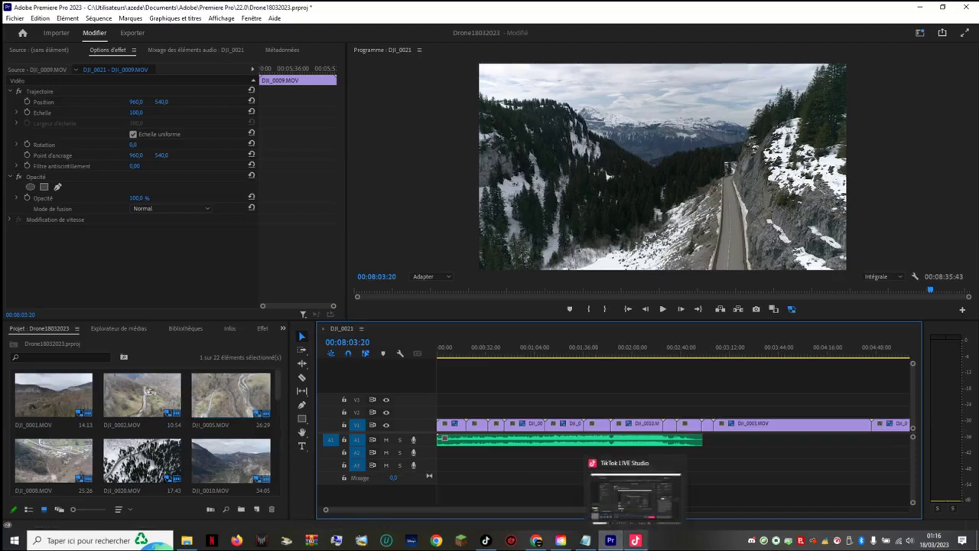
# Step: Switch to TikTok LIVE Studio to check the live stream, and minimize its window again
pyautogui.click(635, 540)
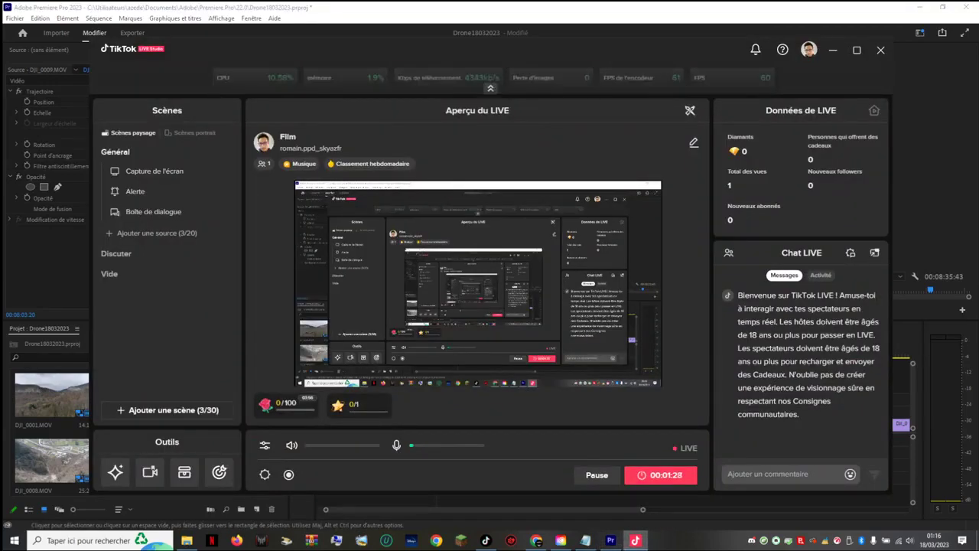
pyautogui.click(833, 50)
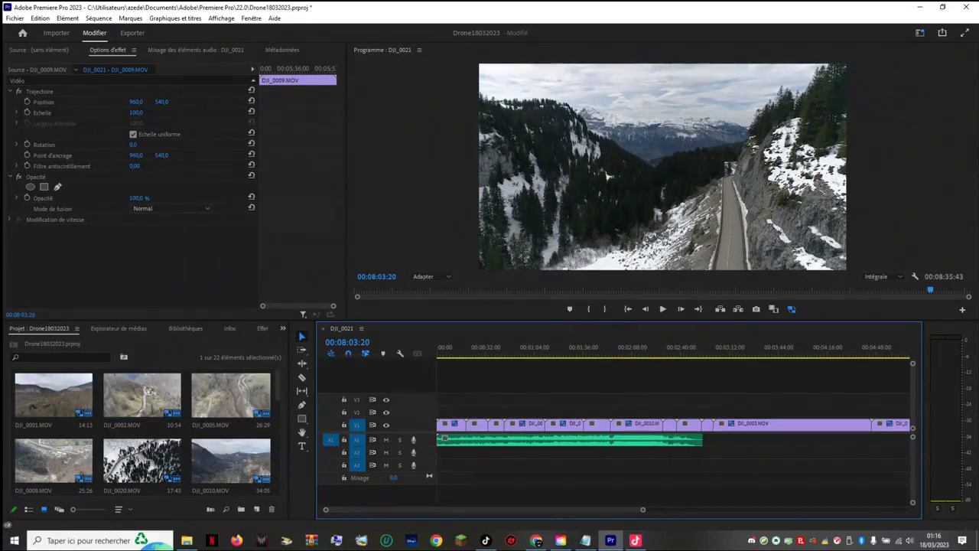
# Step: Select the first clip, DJI_0012.MOV, and preview short passages near 00:08:03 and from about 00:00:20
pyautogui.click(456, 392)
pyautogui.click(451, 425)
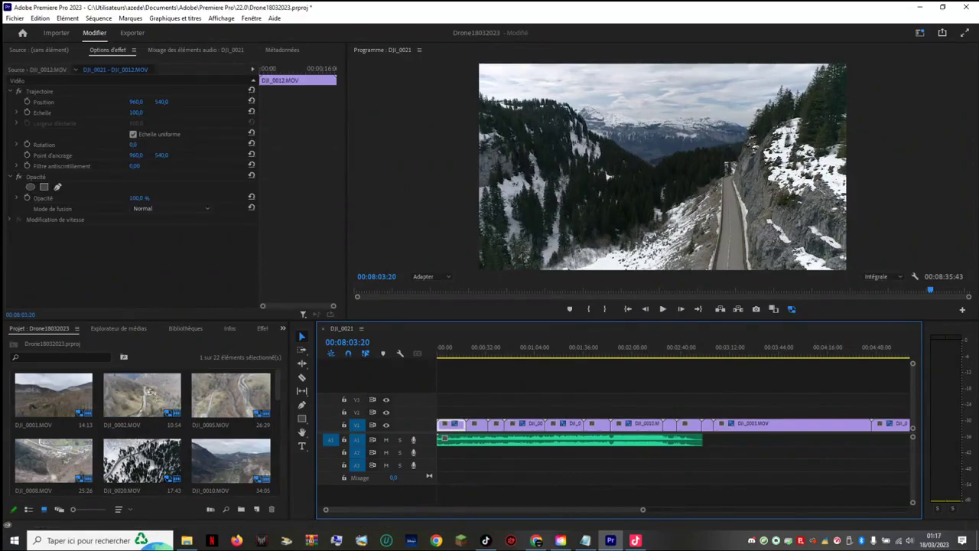
pyautogui.press('space')
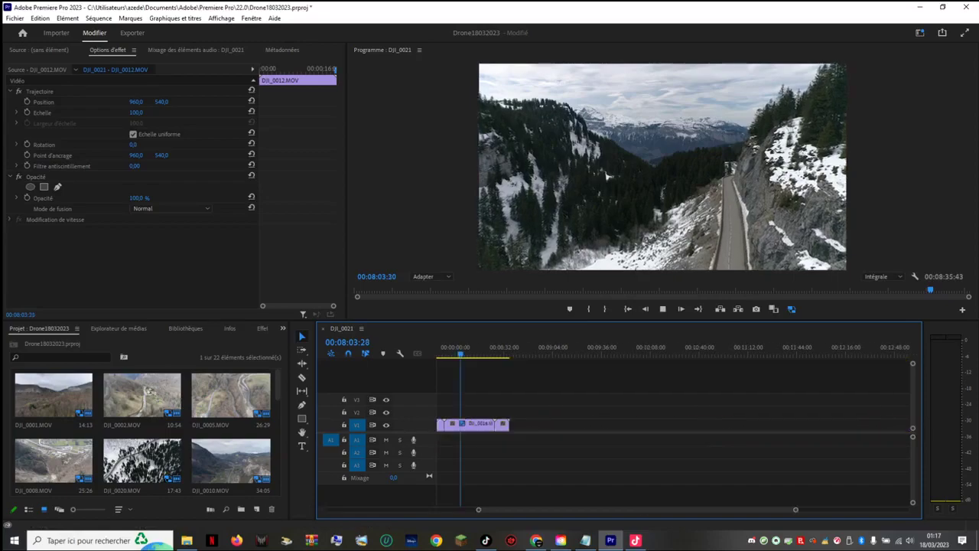
pyautogui.press('space')
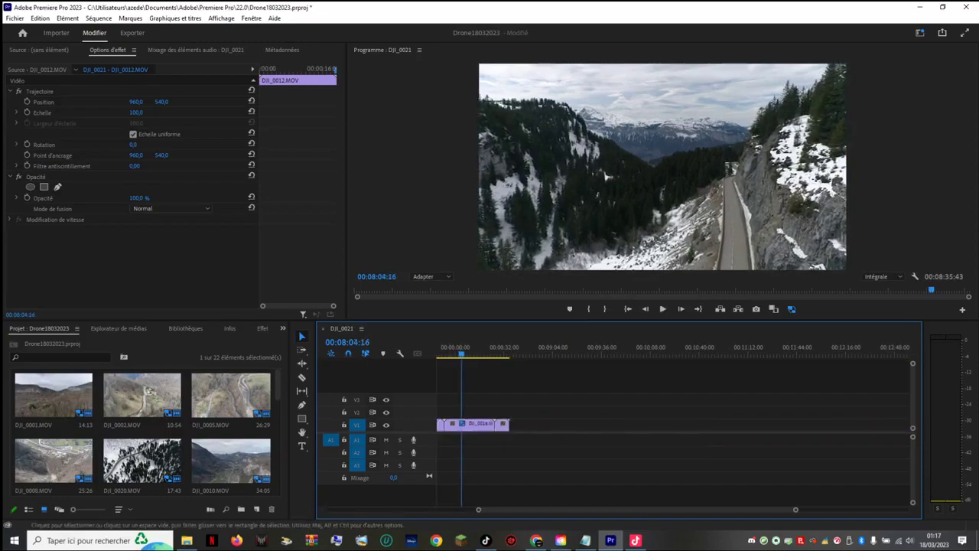
pyautogui.hotkey('ctrl', 'shift', 'z')
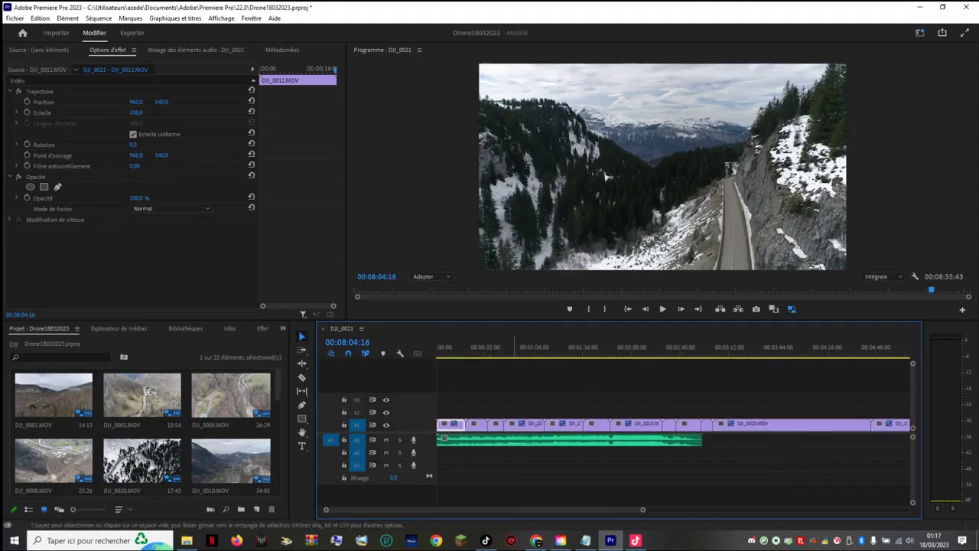
pyautogui.moveTo(467, 348); pyautogui.dragTo(468, 348)
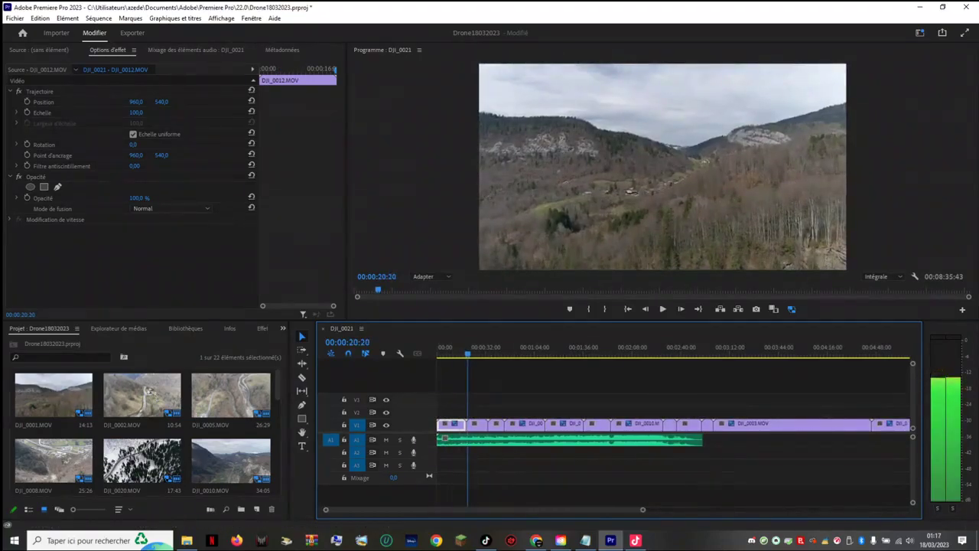
pyautogui.press('space')
pyautogui.press('space')
# Step: Select the music clip on A1, check the passage between about 21 and 29 seconds, and play the sequence's opening
pyautogui.click(484, 440)
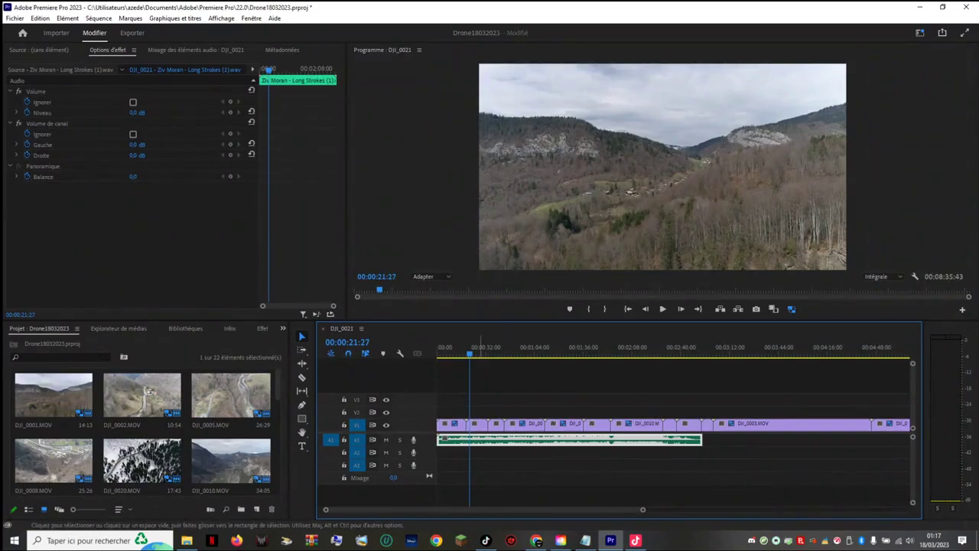
pyautogui.click(476, 349)
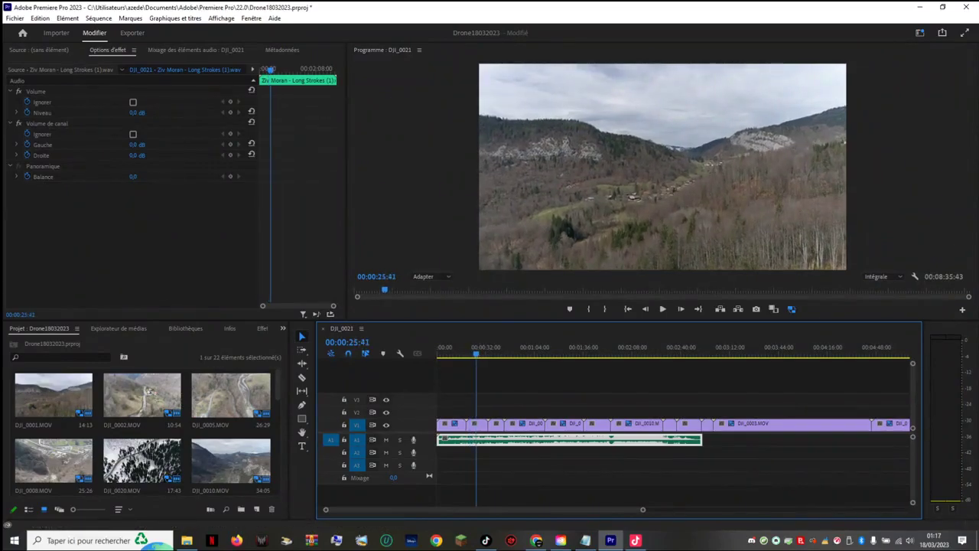
pyautogui.click(481, 349)
pyautogui.press('space')
pyautogui.press('space')
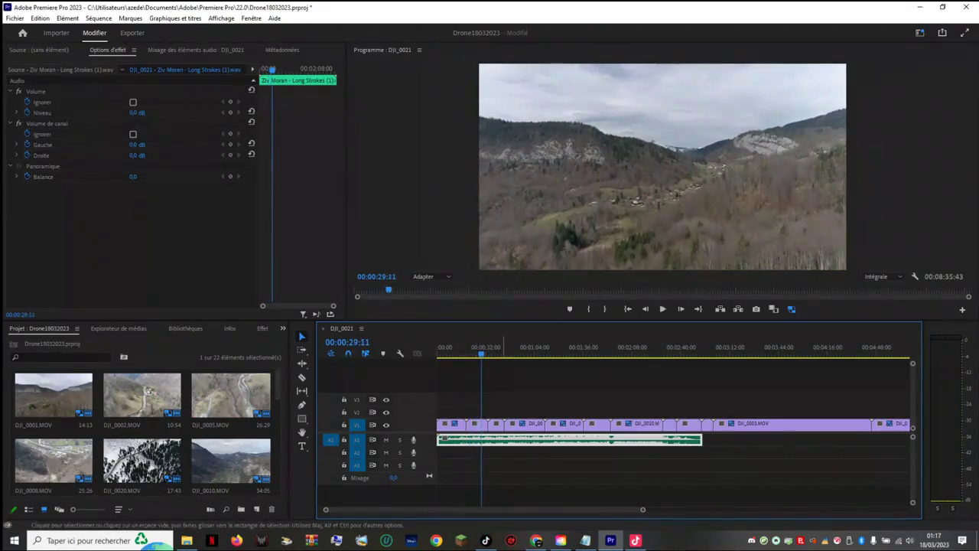
pyautogui.click(474, 350)
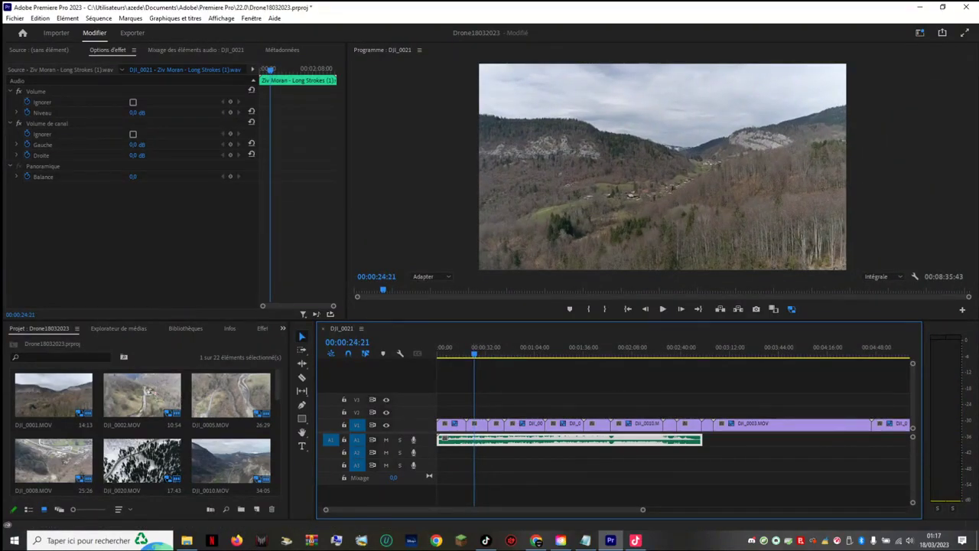
pyautogui.click(479, 349)
pyautogui.moveTo(479, 349); pyautogui.dragTo(436, 350)
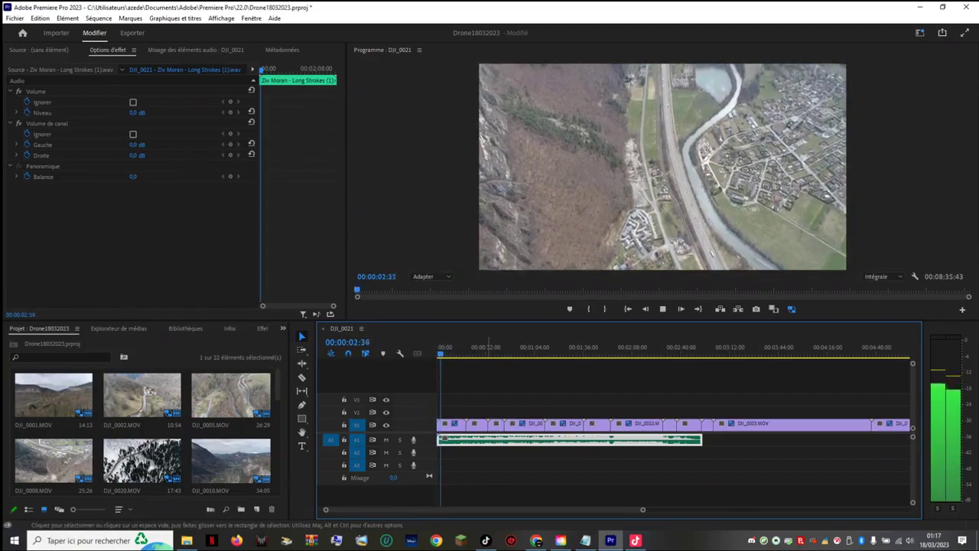
pyautogui.press('space')
# Step: Scrub through the rest of the sequence to the mountain road shot at about 00:08:09
pyautogui.moveTo(445, 349); pyautogui.dragTo(723, 350)
pyautogui.press('Down')
pyautogui.press('Down')
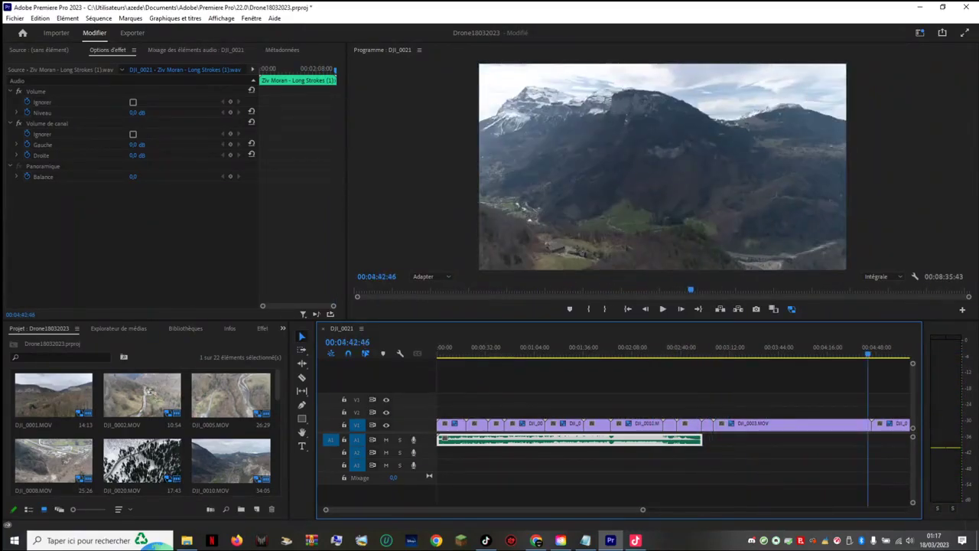
pyautogui.scroll(-5, 674, 425)
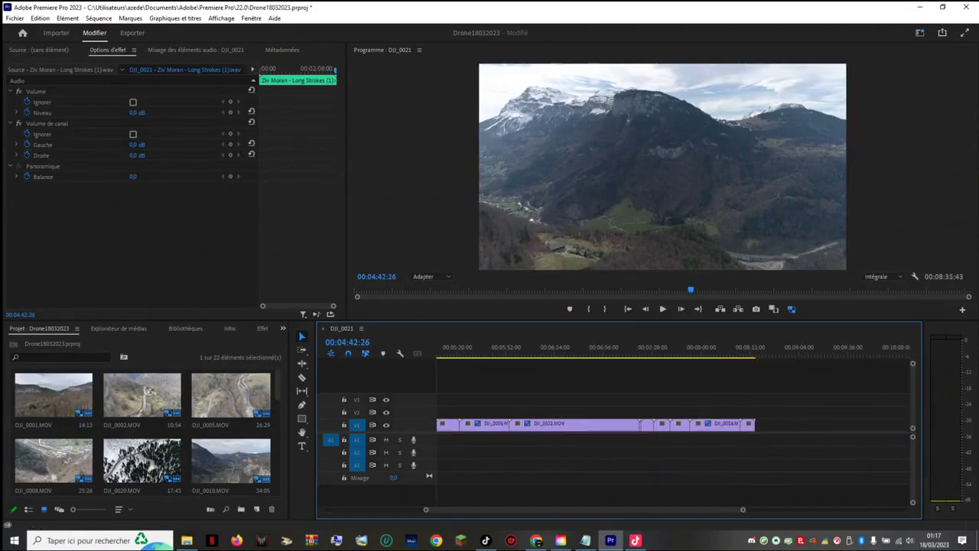
pyautogui.moveTo(426, 510); pyautogui.dragTo(501, 509)
pyautogui.moveTo(452, 349); pyautogui.dragTo(586, 349)
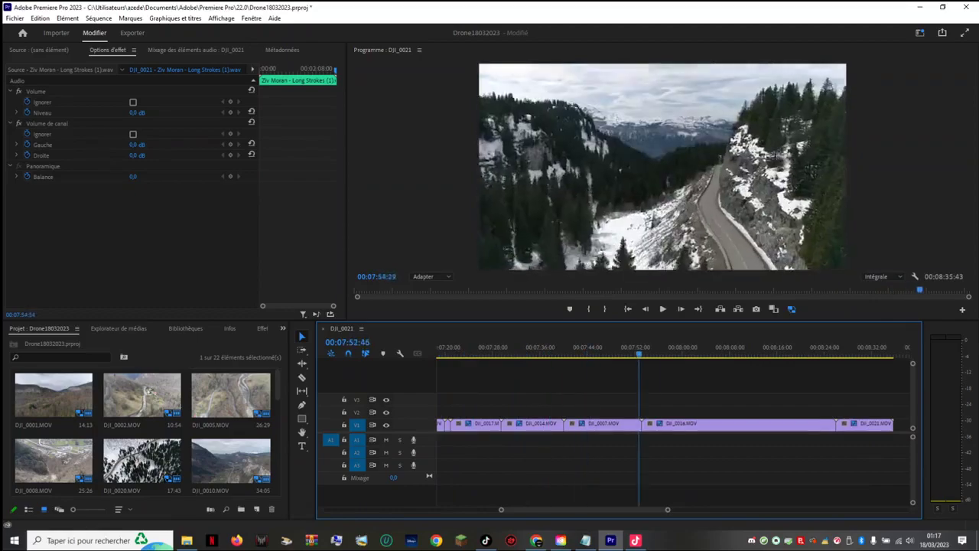
pyautogui.moveTo(758, 349); pyautogui.dragTo(740, 348)
# Step: Move DJI_0016.MOV earlier on V1 to start at 00:07:45:36 and open it in the Source monitor at the matching frame
pyautogui.click(740, 424)
pyautogui.moveTo(726, 425)
pyautogui.mouseDown()
pyautogui.moveTo(526, 388)
pyautogui.moveTo(498, 306)
pyautogui.moveTo(659, 424)
pyautogui.moveTo(733, 425)
pyautogui.mouseUp()
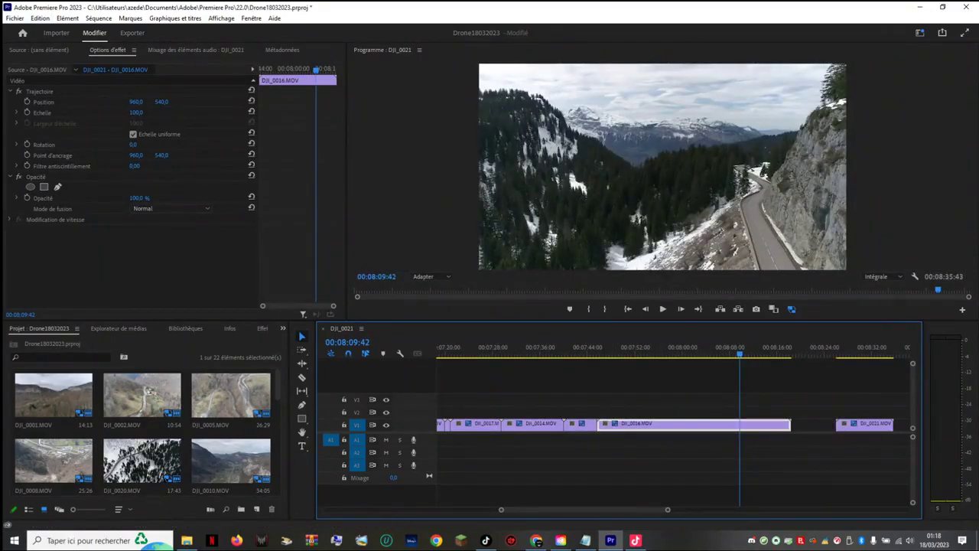
pyautogui.click(38, 50)
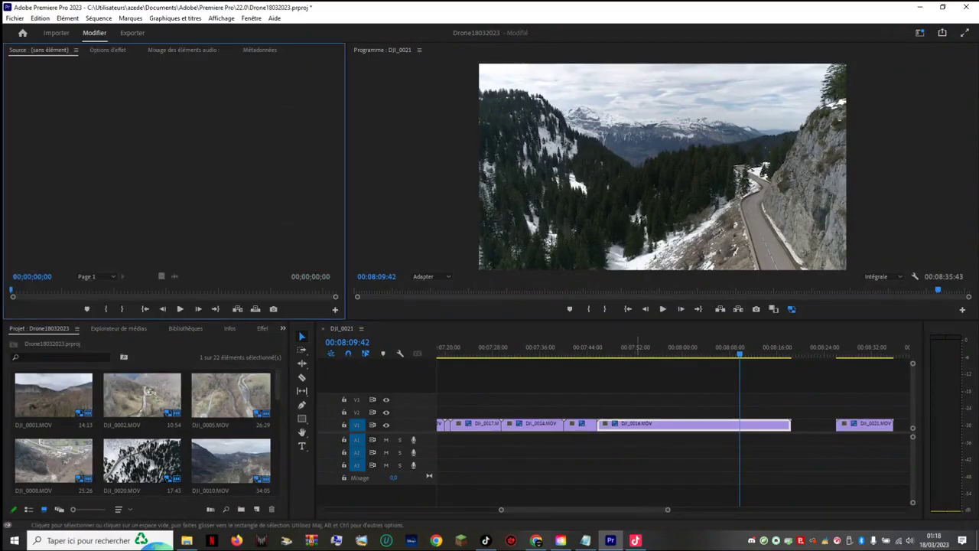
pyautogui.moveTo(741, 350); pyautogui.dragTo(663, 353)
pyautogui.press('f')
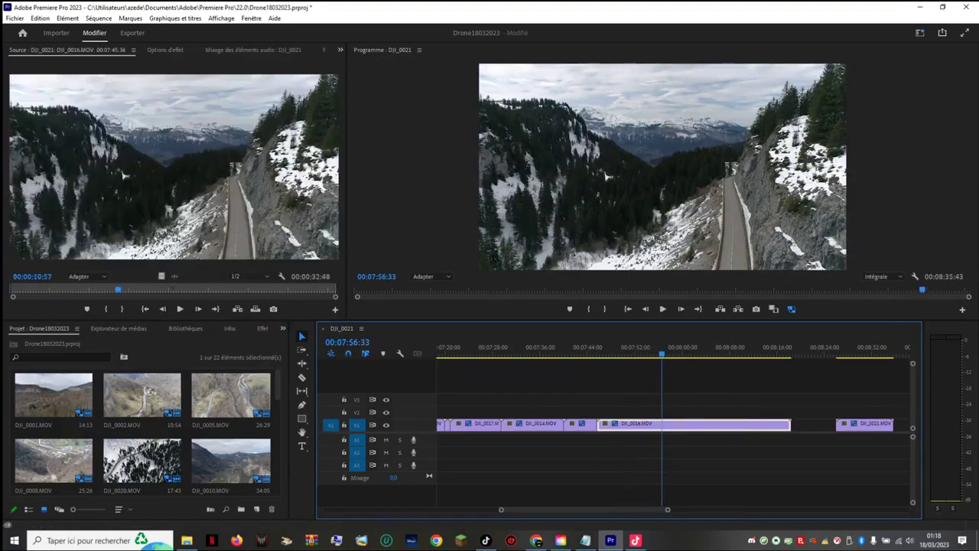
# Step: Locate the frame at 00:00:17:55 of DJI_0016.MOV in the Source monitor and set the clip's in point there
pyautogui.press('space')
pyautogui.press('space')
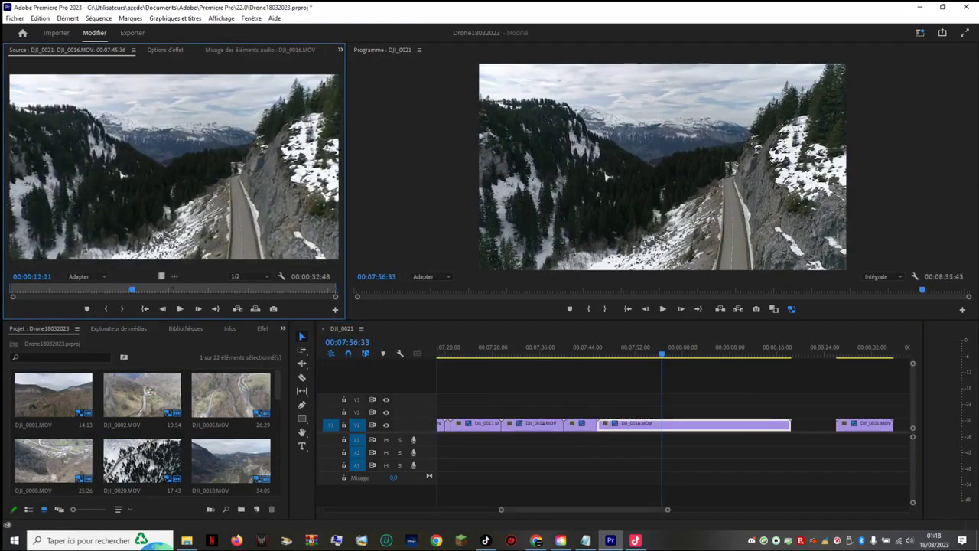
pyautogui.moveTo(132, 290); pyautogui.dragTo(239, 290)
pyautogui.hotkey('shift', 'Left')
pyautogui.hotkey('shift', 'Left')
pyautogui.hotkey('shift', 'Left')
pyautogui.hotkey('shift', 'Left')
pyautogui.hotkey('shift', 'Left')
pyautogui.hotkey('shift', 'Left')
pyautogui.hotkey('shift', 'Left')
pyautogui.hotkey('shift', 'Left')
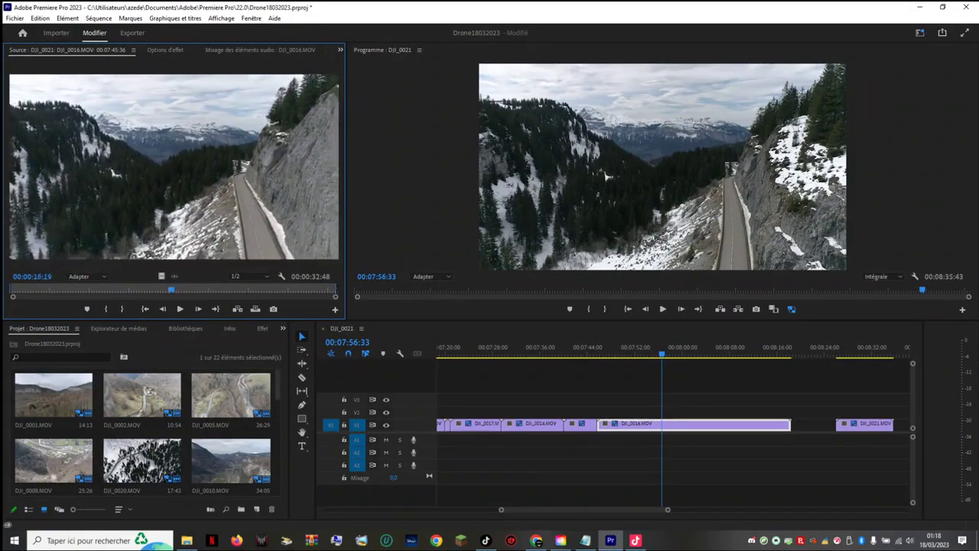
pyautogui.press('Right')
pyautogui.press('Right')
pyautogui.press('Right')
pyautogui.press('Right')
pyautogui.press('Right')
pyautogui.press('Right')
pyautogui.press('Right')
pyautogui.press('Right')
pyautogui.press('Right')
pyautogui.press('Right')
pyautogui.press('Right')
pyautogui.press('Right')
pyautogui.press('Right')
pyautogui.press('Right')
pyautogui.press('Right')
pyautogui.press('Right')
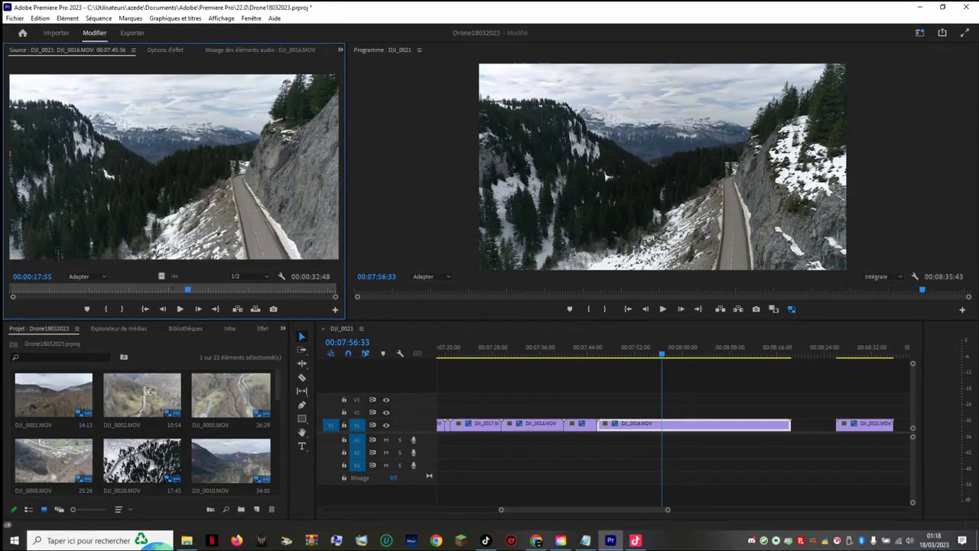
pyautogui.press('i')
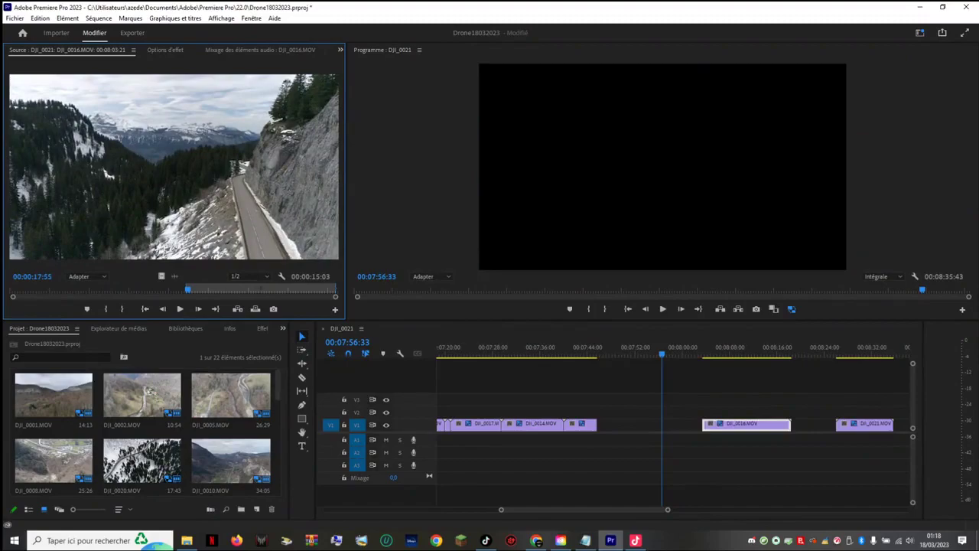
# Step: Place the trimmed DJI_0016.MOV from the Source monitor on a new V4 track and move it to the start of the sequence
pyautogui.moveTo(173, 166); pyautogui.dragTo(664, 388)
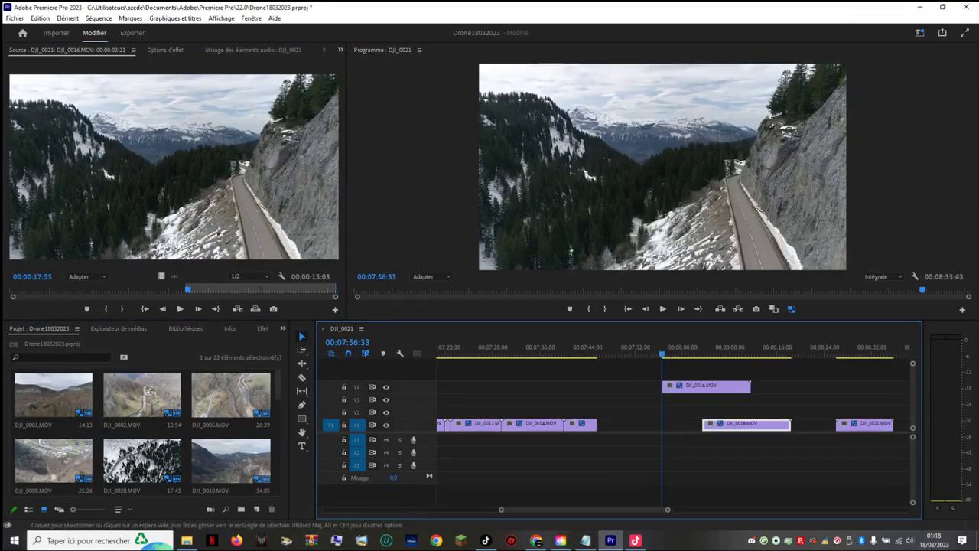
pyautogui.scroll(-10, 674, 428)
pyautogui.scroll(10, 542, 346)
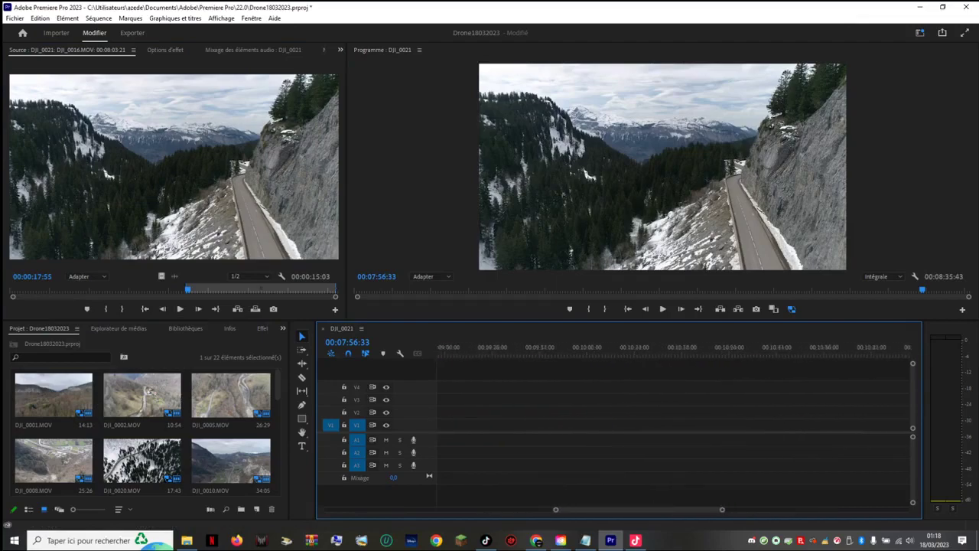
pyautogui.moveTo(542, 387); pyautogui.dragTo(449, 388)
pyautogui.scroll(-3, 449, 387)
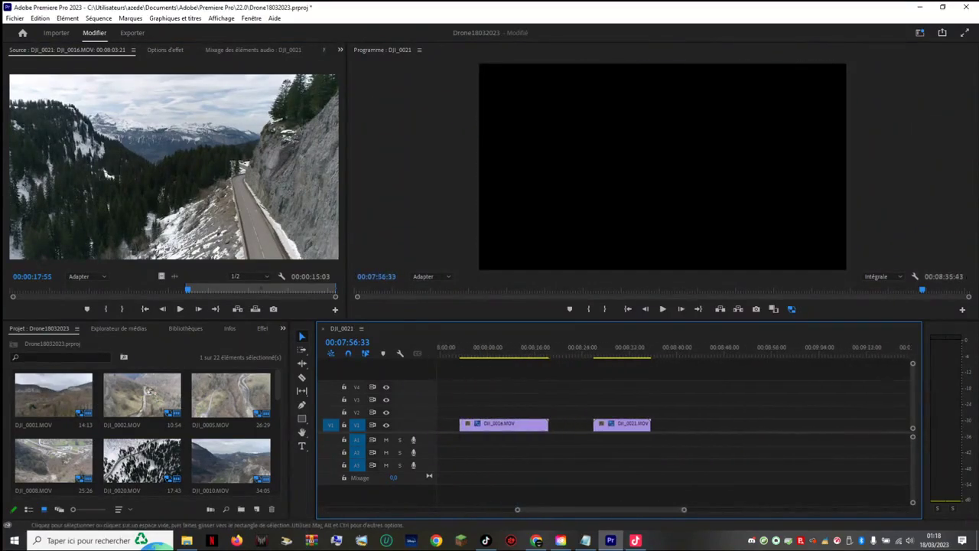
pyautogui.scroll(7, 449, 388)
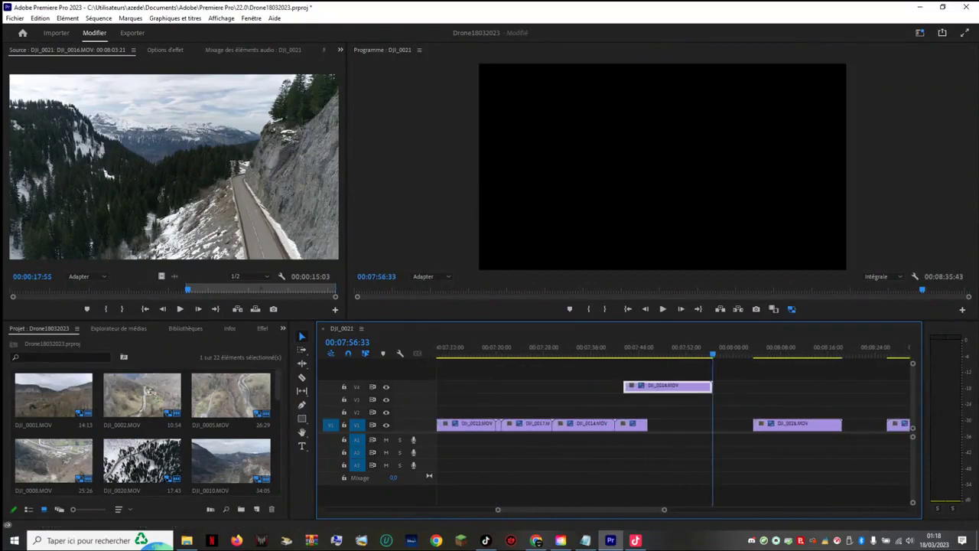
pyautogui.scroll(-10, 664, 417)
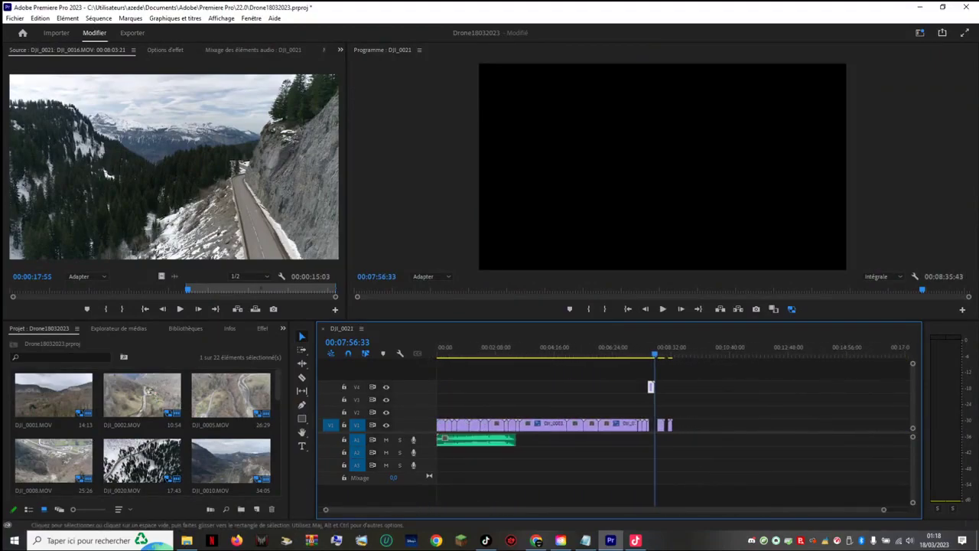
pyautogui.moveTo(651, 387); pyautogui.dragTo(440, 386)
# Step: Play the first second of the sequence with the DJI_0016.MOV copy on V4
pyautogui.press('=')
pyautogui.press('=')
pyautogui.press('=')
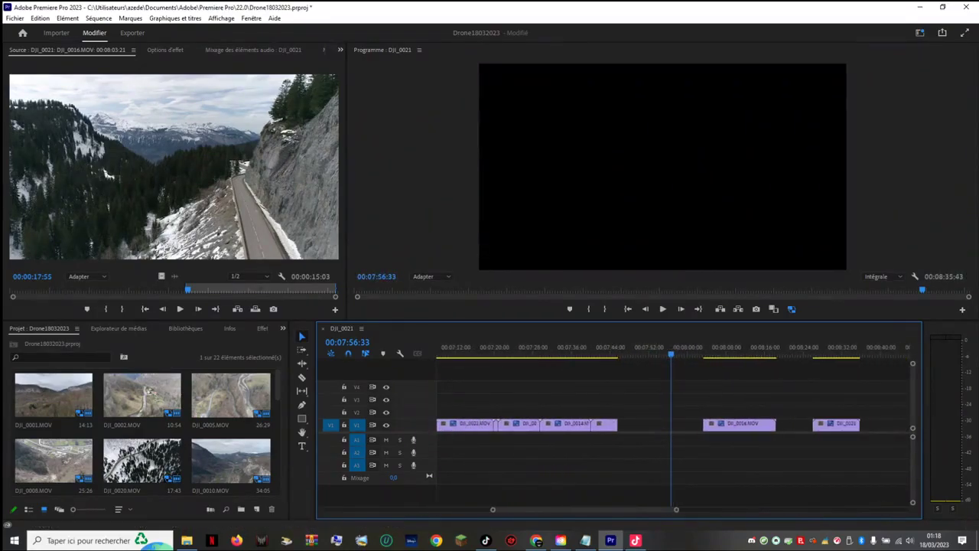
pyautogui.moveTo(584, 509); pyautogui.dragTo(418, 509)
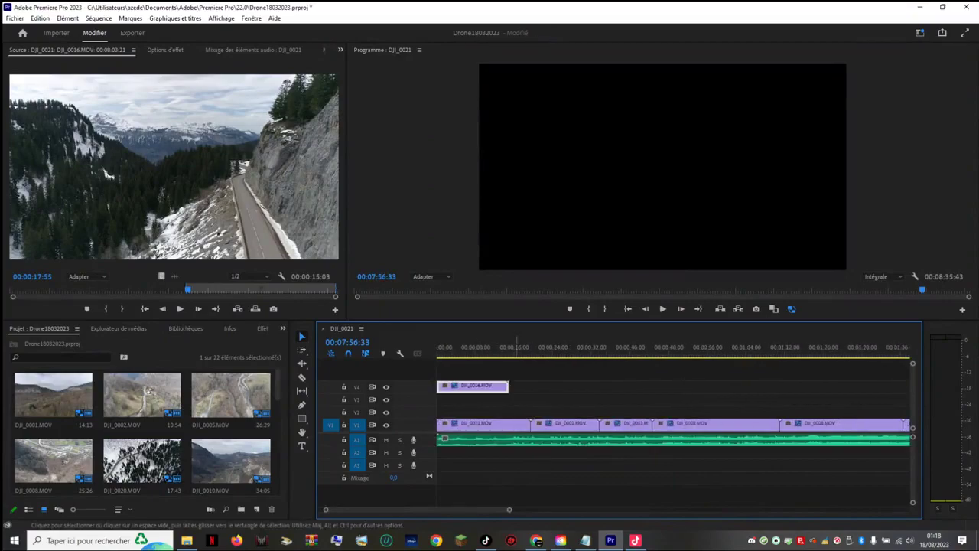
pyautogui.press('Home')
pyautogui.press('space')
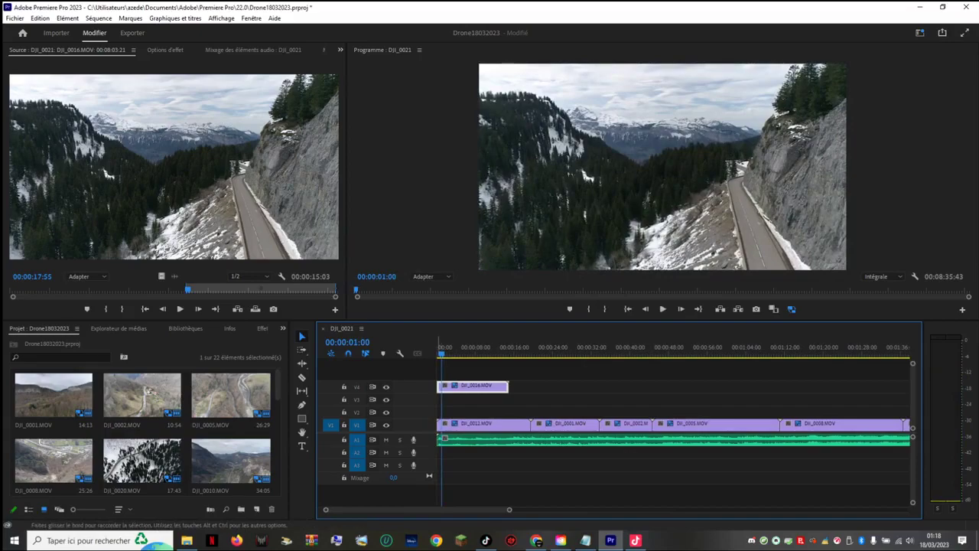
# Step: Move DJI_0012.MOV from V1 to V4 above the start of DJI_0005.MOV, and put the trimmed DJI_0016.MOV at the start of V1
pyautogui.press('Home')
pyautogui.moveTo(459, 424); pyautogui.dragTo(693, 385)
pyautogui.moveTo(454, 387); pyautogui.dragTo(455, 425)
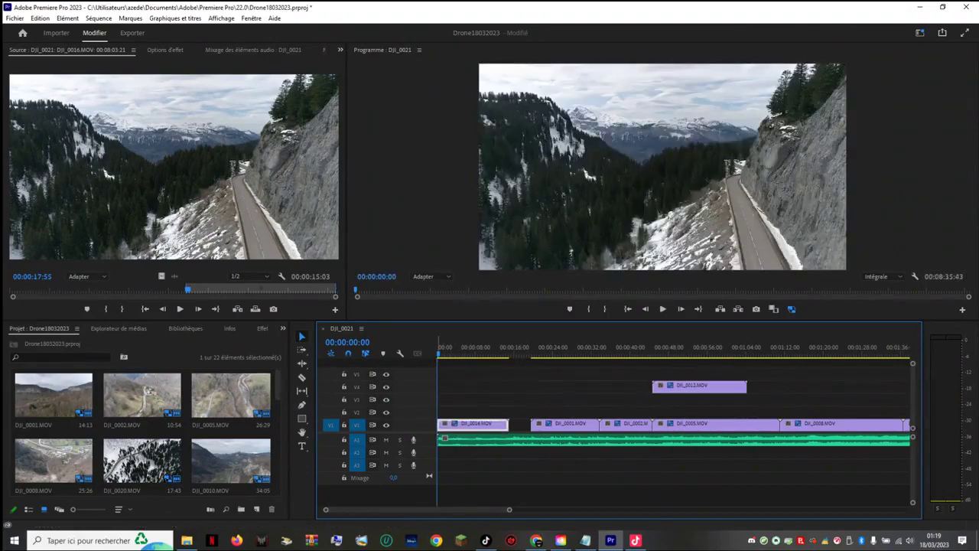
# Step: Play about the first eight seconds of the sequence with DJI_0016.MOV on V1, and return the playhead to the start
pyautogui.press('space')
pyautogui.press('space')
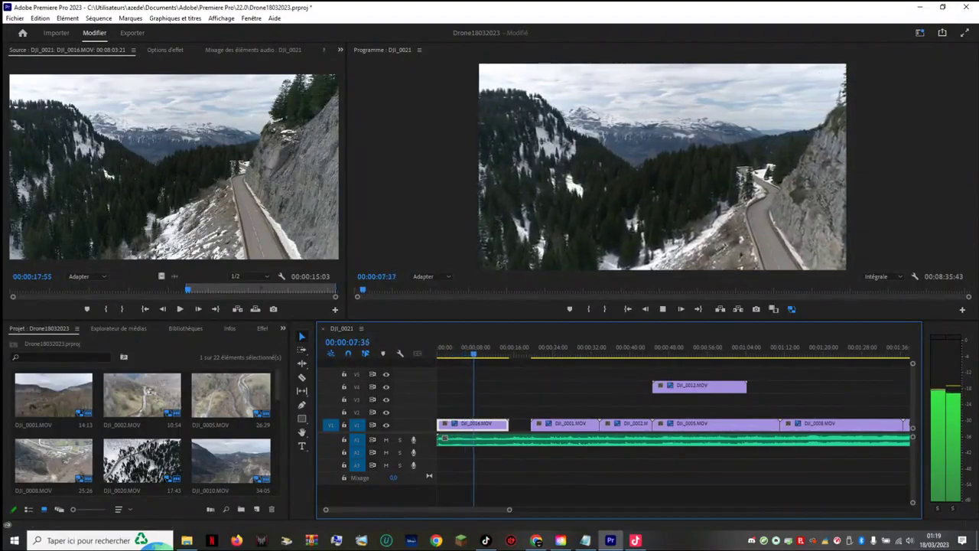
pyautogui.press('space')
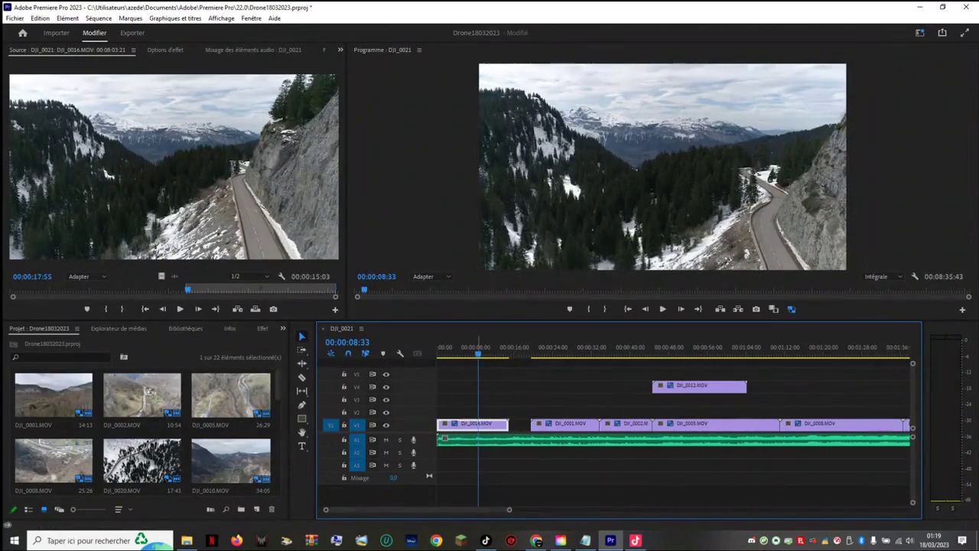
pyautogui.press('Home')
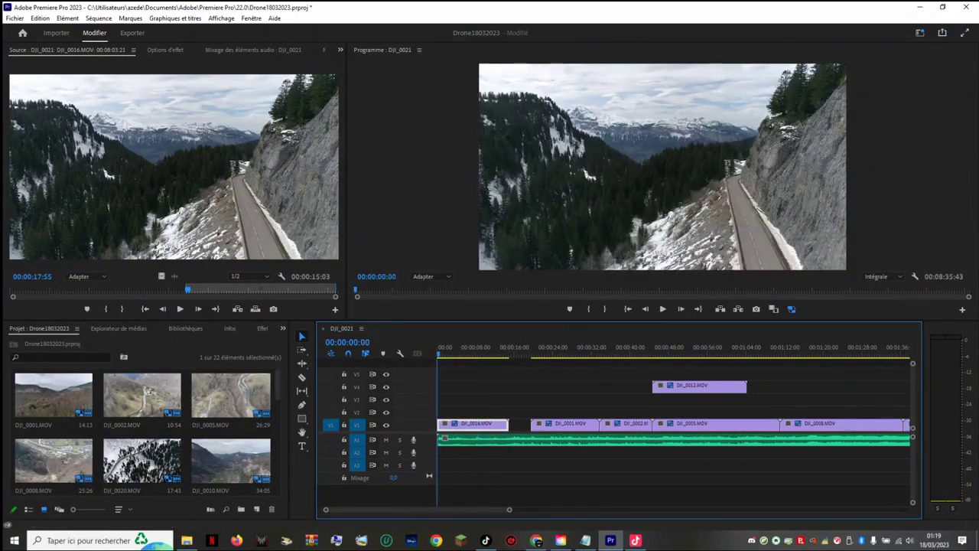
# Step: Browse to the effects list and expand the Fondu croisé audio transitions and the Effets vidéo group
pyautogui.click(119, 328)
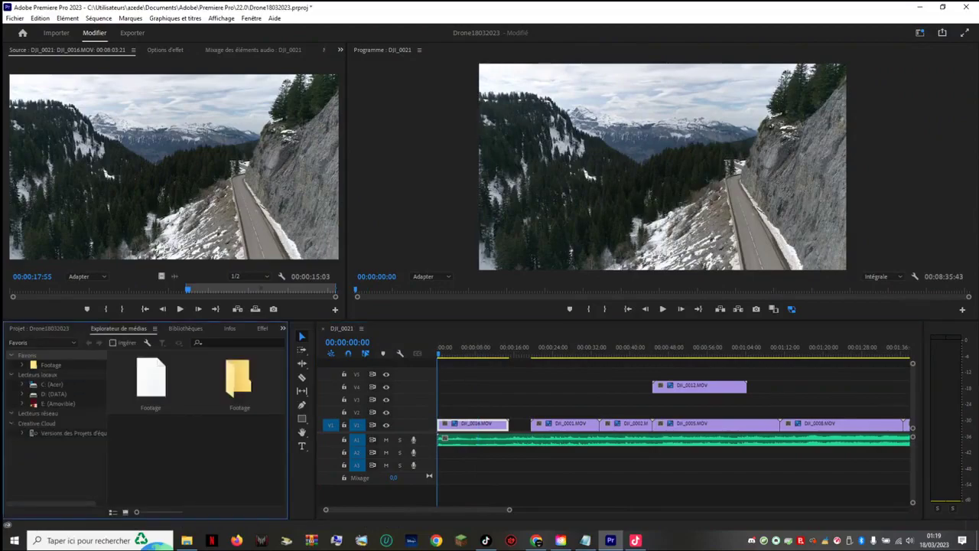
pyautogui.click(185, 329)
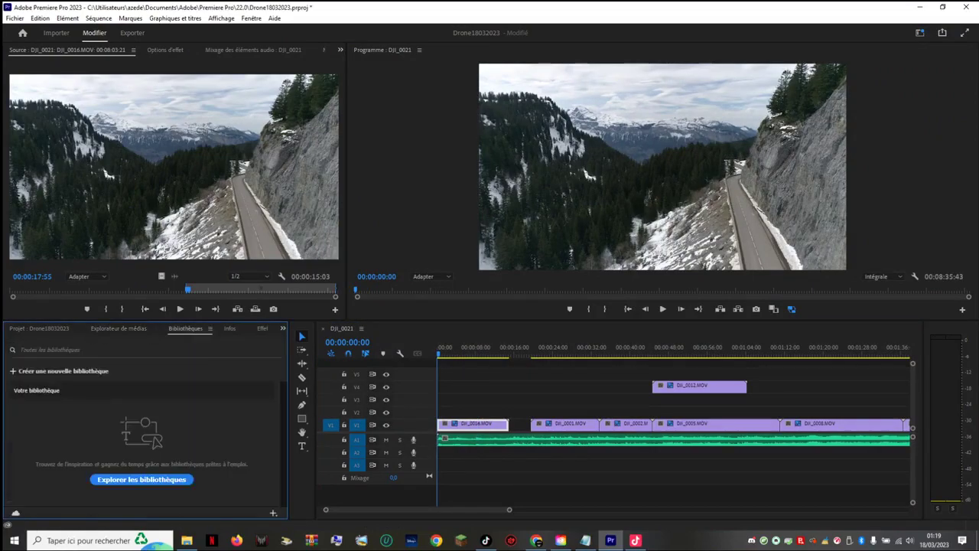
pyautogui.hotkey('shift', '7')
pyautogui.click(10, 386)
pyautogui.click(48, 396)
pyautogui.press('Right')
pyautogui.click(10, 437)
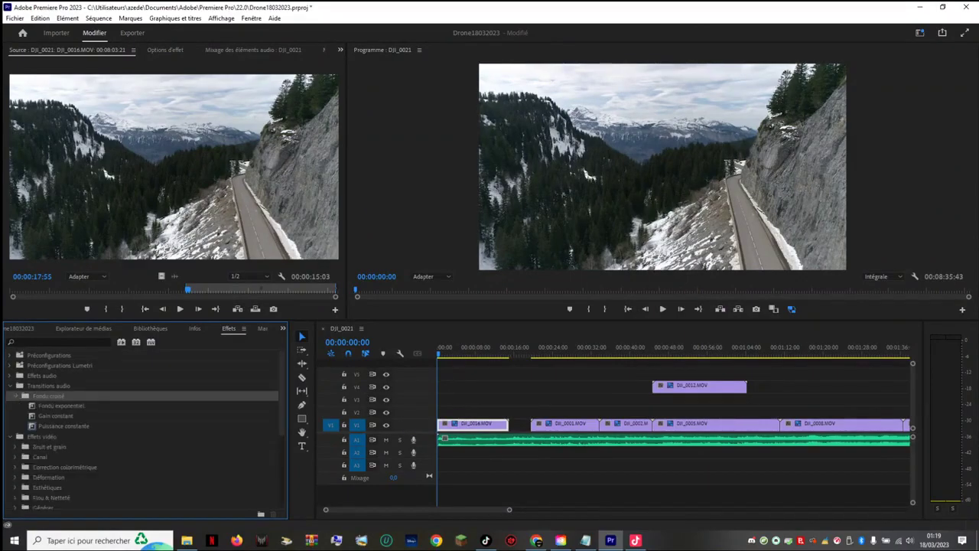
# Step: Look through the video effect categories, including the effects under Déformation
pyautogui.scroll(-3, 145, 430)
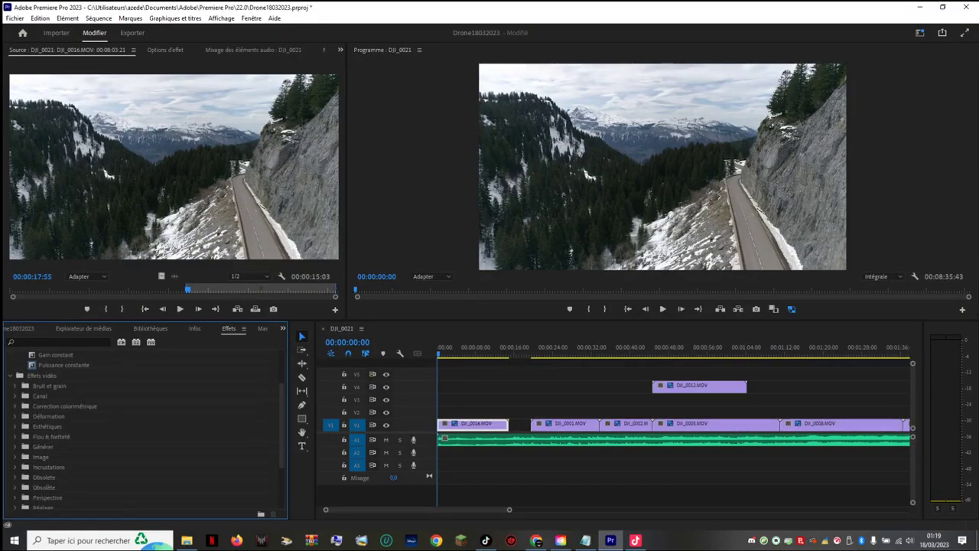
pyautogui.click(14, 416)
pyautogui.scroll(-2, 146, 430)
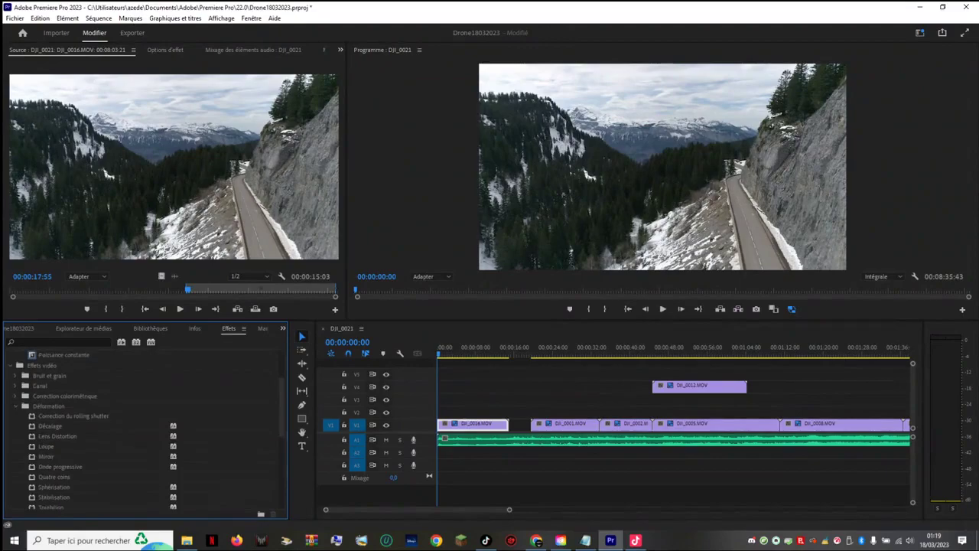
pyautogui.scroll(-3, 145, 430)
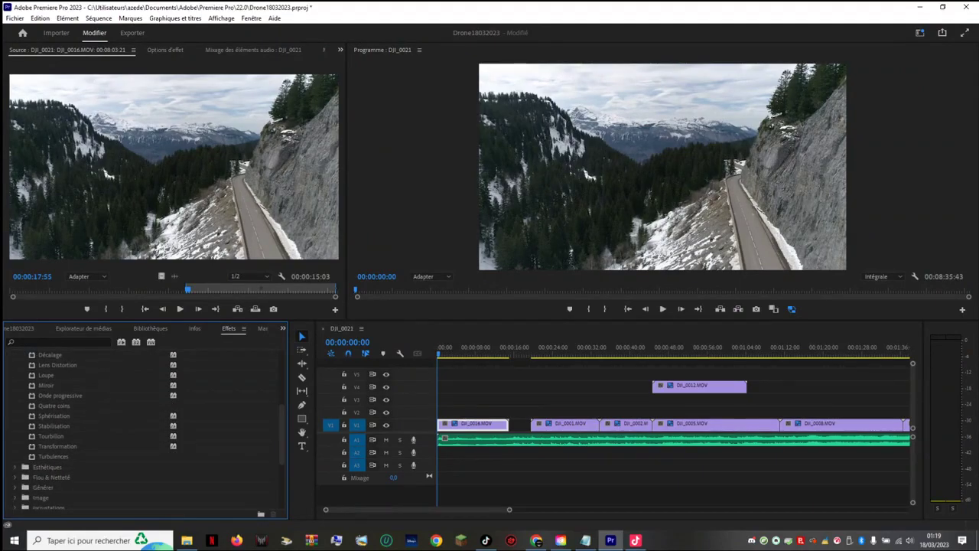
pyautogui.scroll(-1, 145, 430)
pyautogui.scroll(-3, 145, 430)
# Step: Try to apply the Fondu exponentiel audio transition to the music on A1, at its start and below the end of DJI_0016.MOV
pyautogui.scroll(4, 145, 430)
pyautogui.scroll(4, 145, 413)
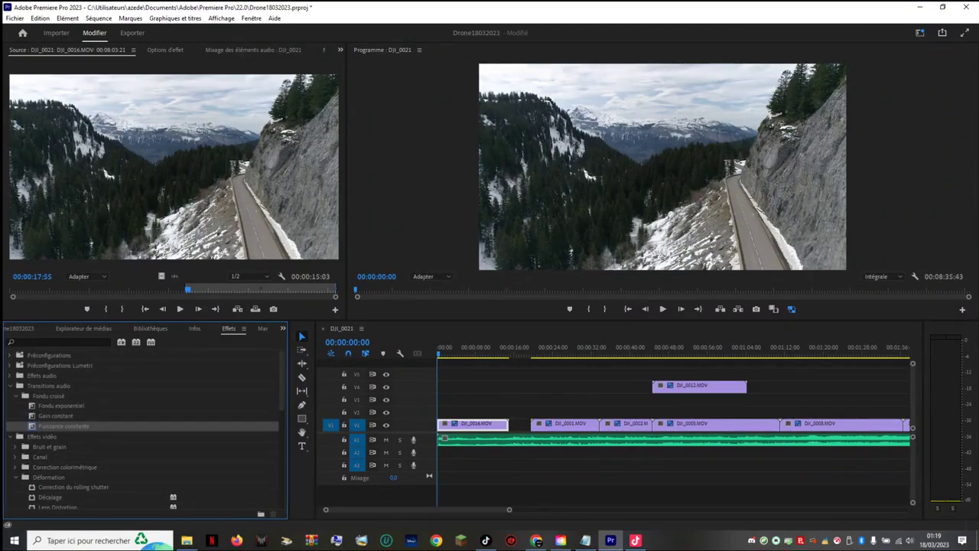
pyautogui.moveTo(61, 405); pyautogui.dragTo(445, 440)
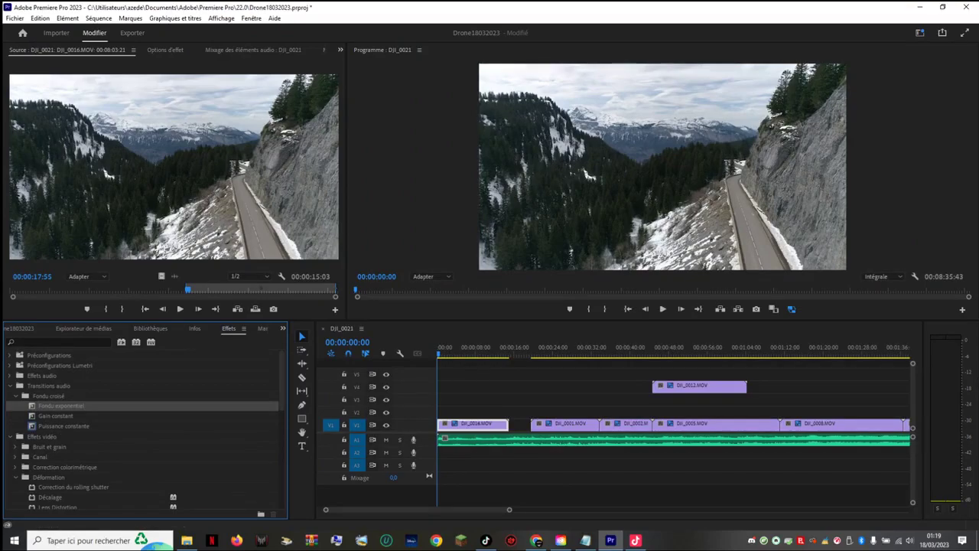
pyautogui.moveTo(61, 405); pyautogui.dragTo(512, 440)
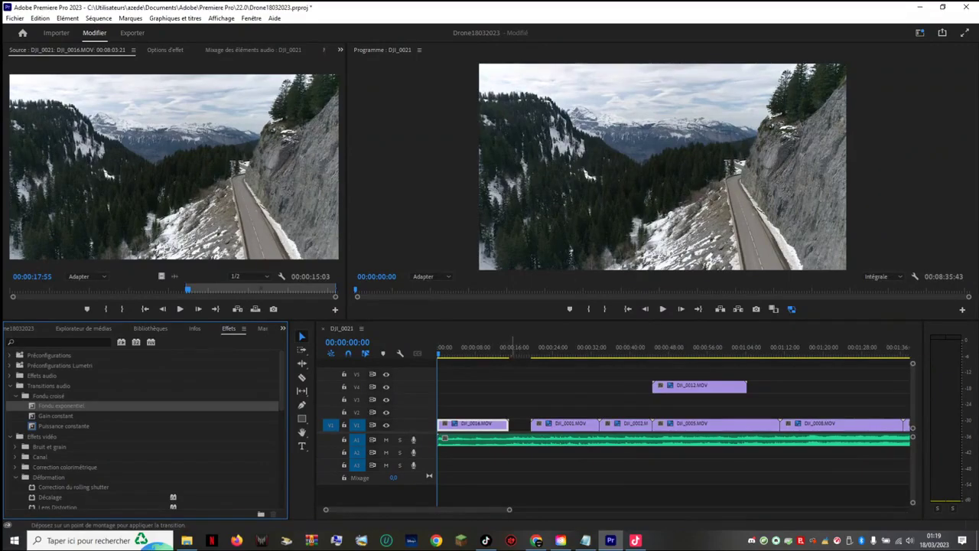
# Step: Try to apply the Transformation video effect from Déformation to DJI_0016.MOV on V1
pyautogui.scroll(-2, 142, 431)
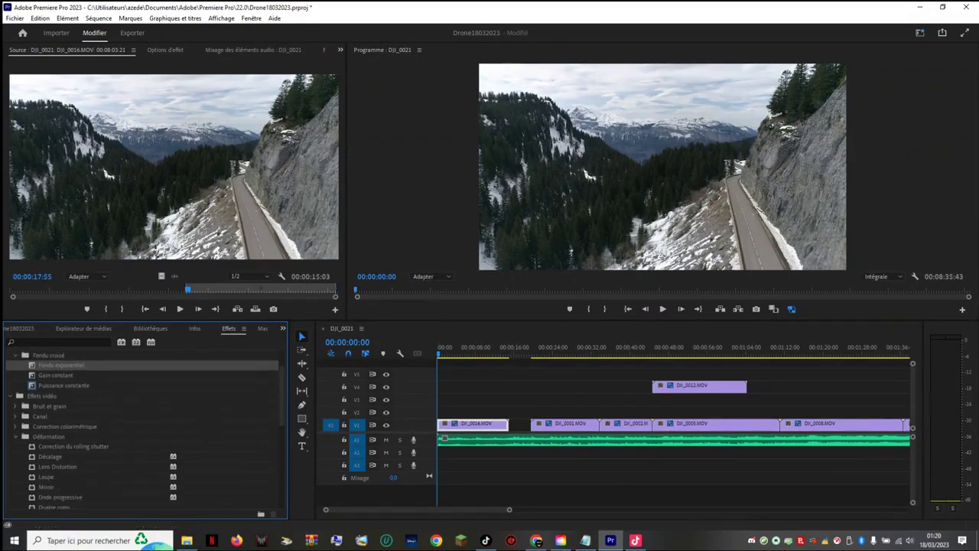
pyautogui.click(10, 396)
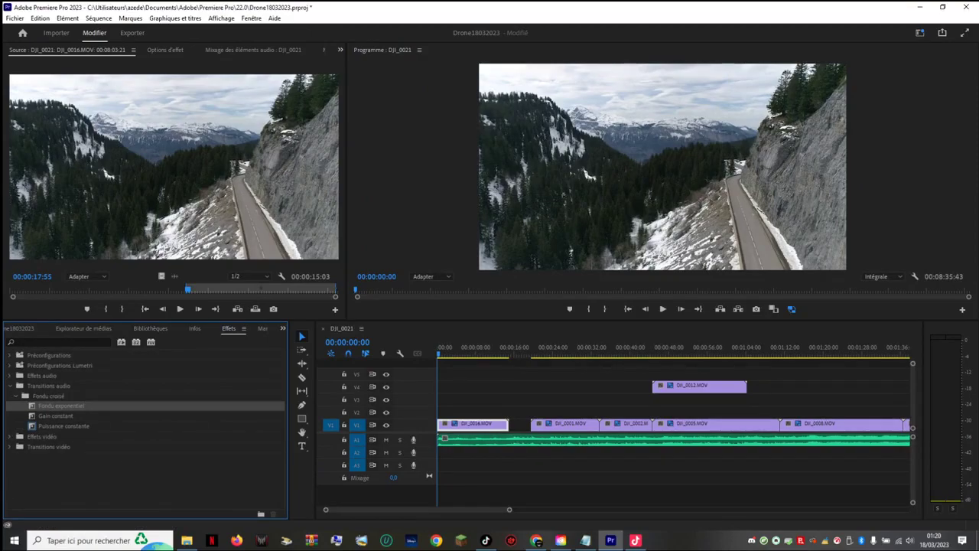
pyautogui.click(56, 416)
pyautogui.click(10, 437)
pyautogui.scroll(-5, 142, 431)
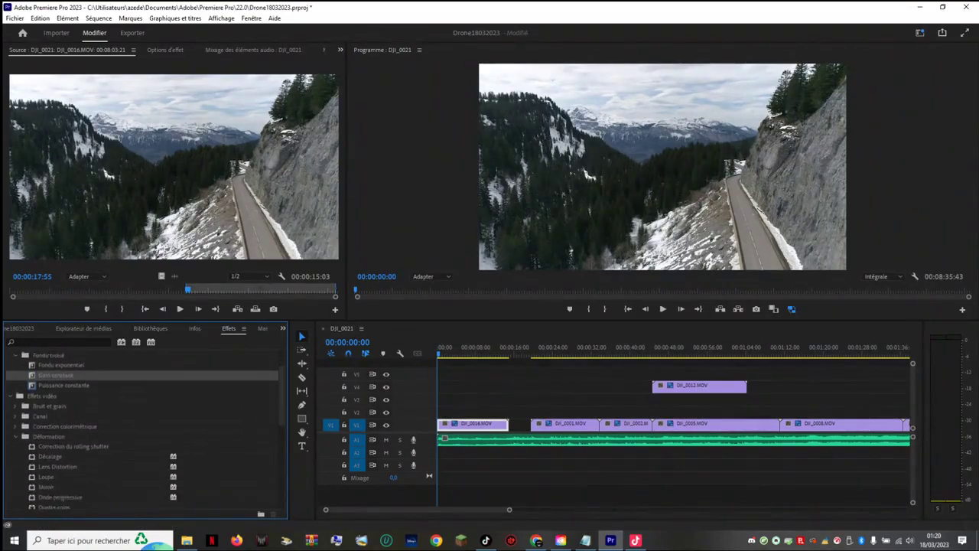
pyautogui.scroll(-1, 143, 431)
pyautogui.moveTo(58, 467); pyautogui.dragTo(482, 425)
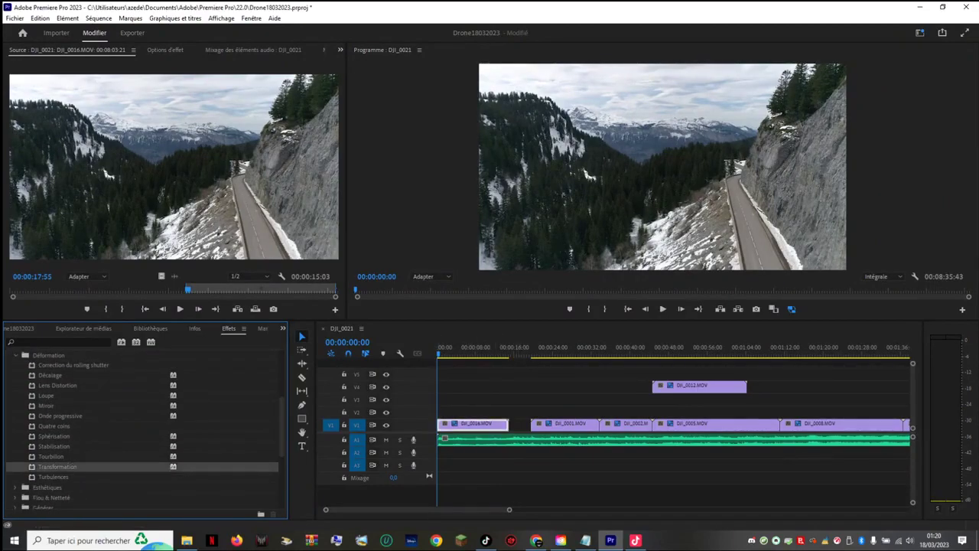
# Step: Look through the effects under Correction colorimétrique, Effets audio and Déformation
pyautogui.scroll(4, 142, 431)
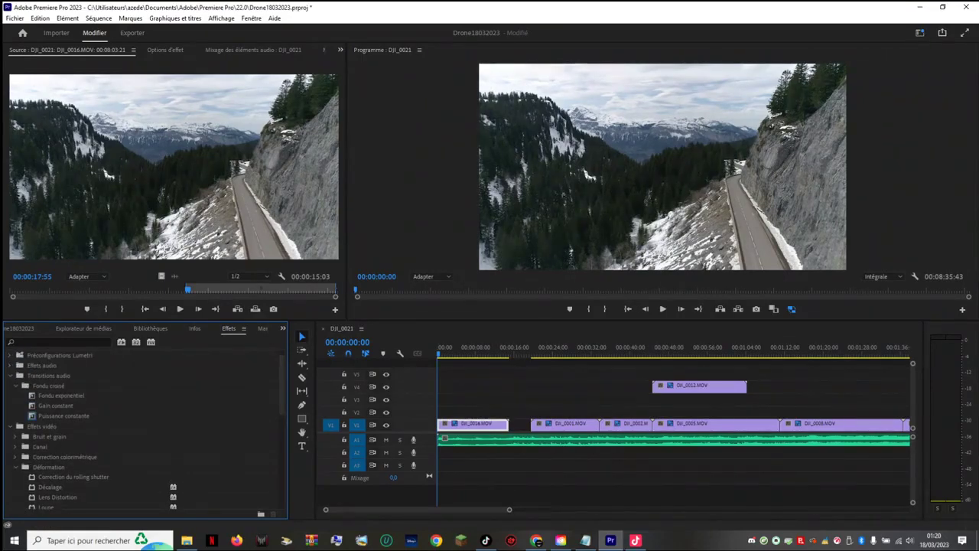
pyautogui.click(16, 456)
pyautogui.scroll(-2, 142, 431)
pyautogui.scroll(3, 142, 431)
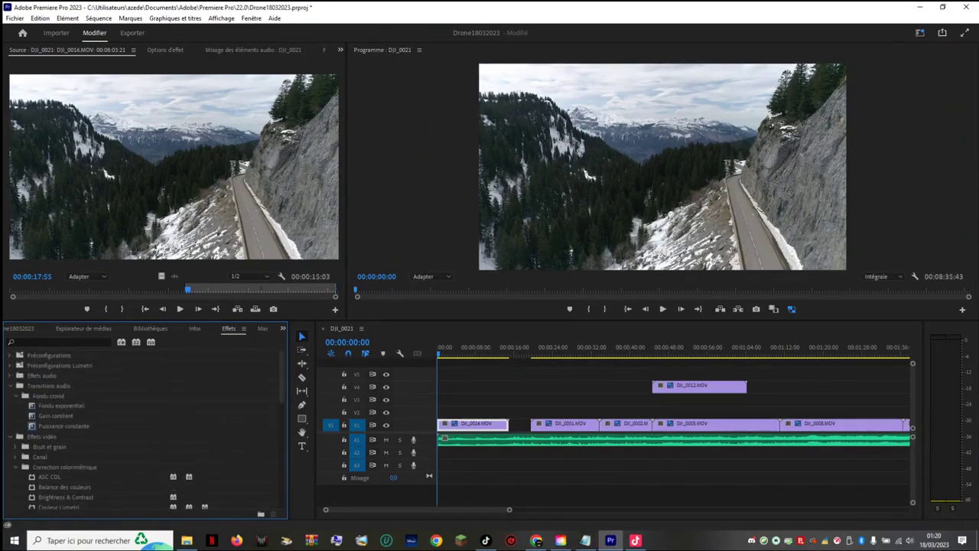
pyautogui.click(10, 376)
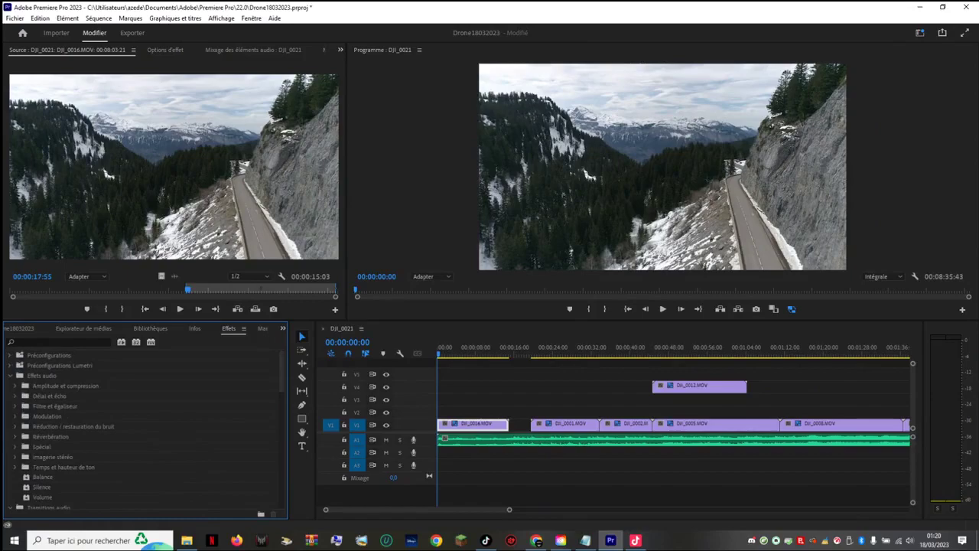
pyautogui.click(9, 376)
pyautogui.scroll(-3, 142, 431)
pyautogui.scroll(-1, 150, 430)
pyautogui.scroll(-5, 150, 430)
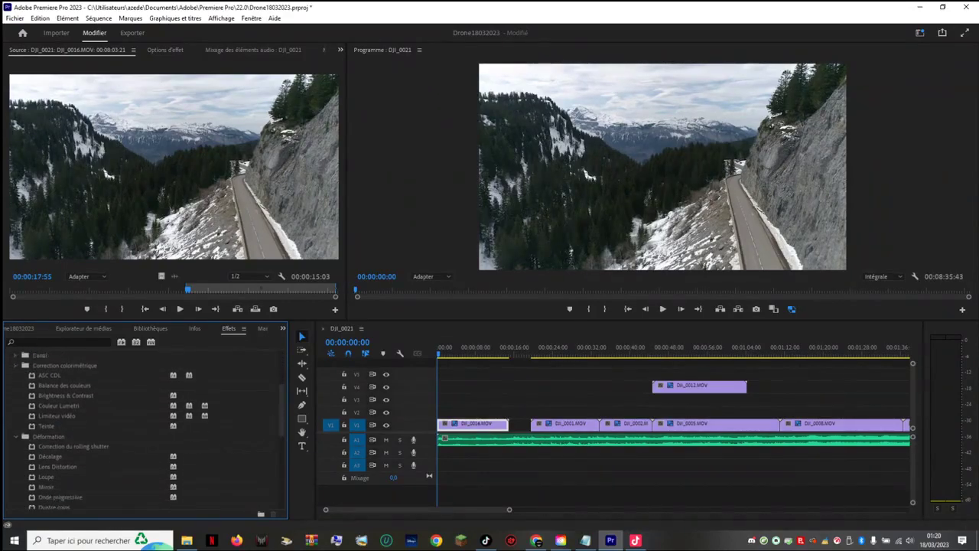
pyautogui.scroll(-1, 149, 429)
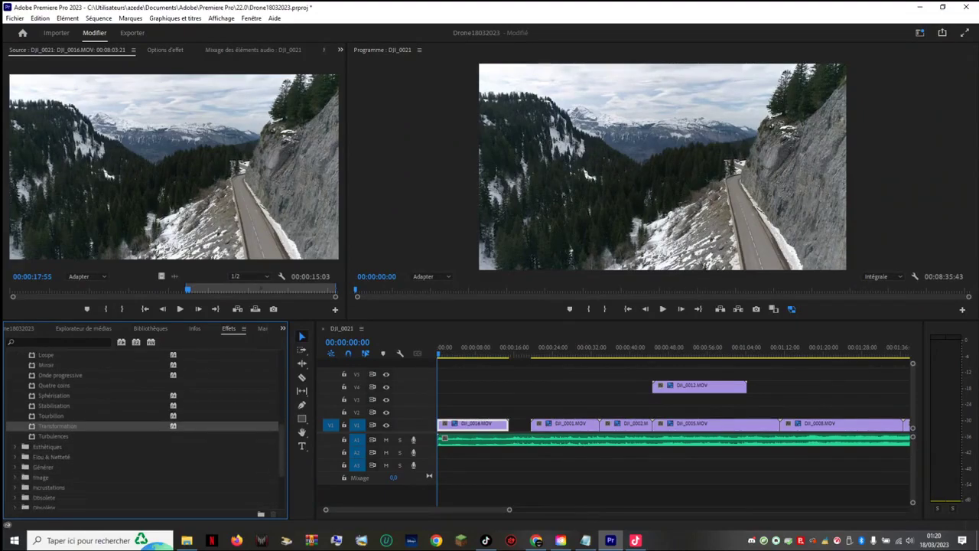
# Step: Try to apply the Fondu exponentiel audio transition to the music on A1 below the cut between DJI_0001.MOV and DJI_0002.MOV
pyautogui.scroll(6, 149, 430)
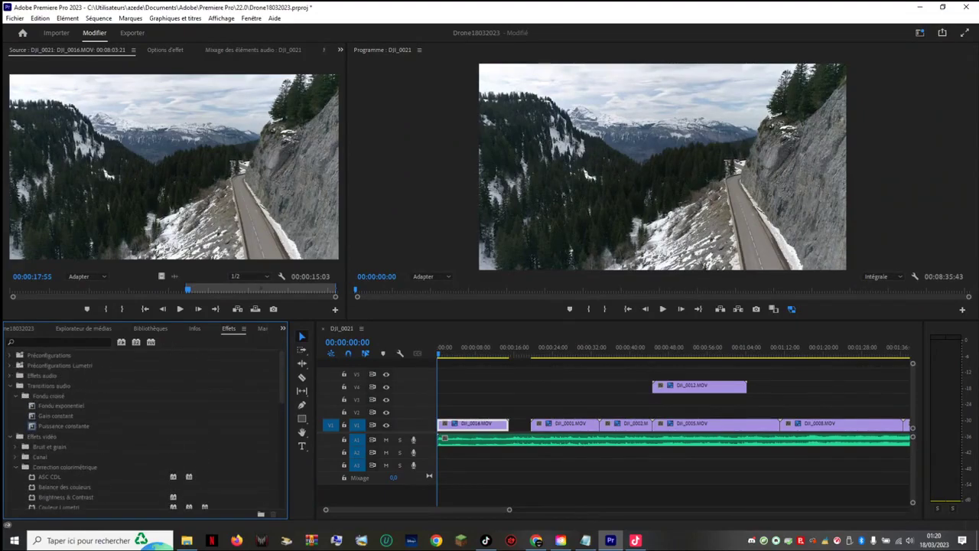
pyautogui.click(49, 386)
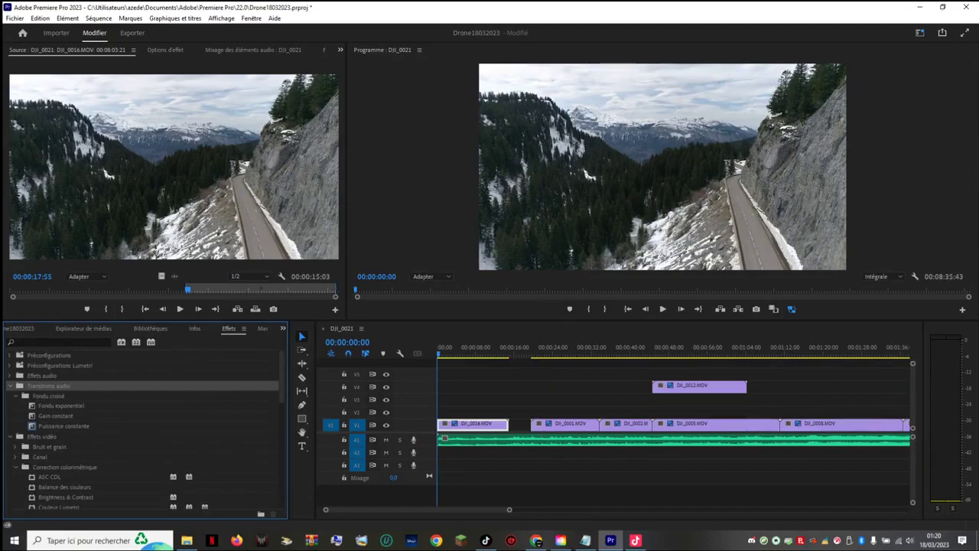
pyautogui.scroll(-2, 142, 431)
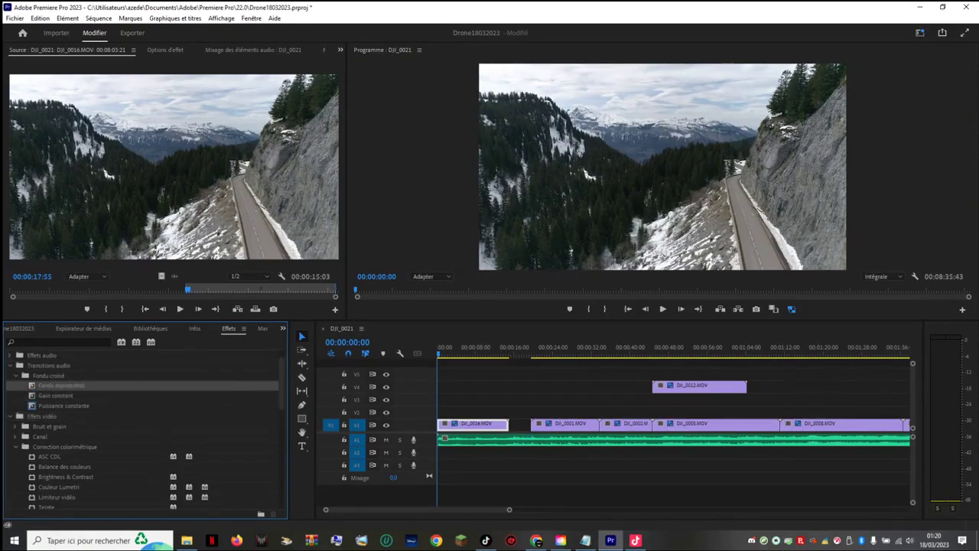
pyautogui.moveTo(61, 386); pyautogui.dragTo(601, 439)
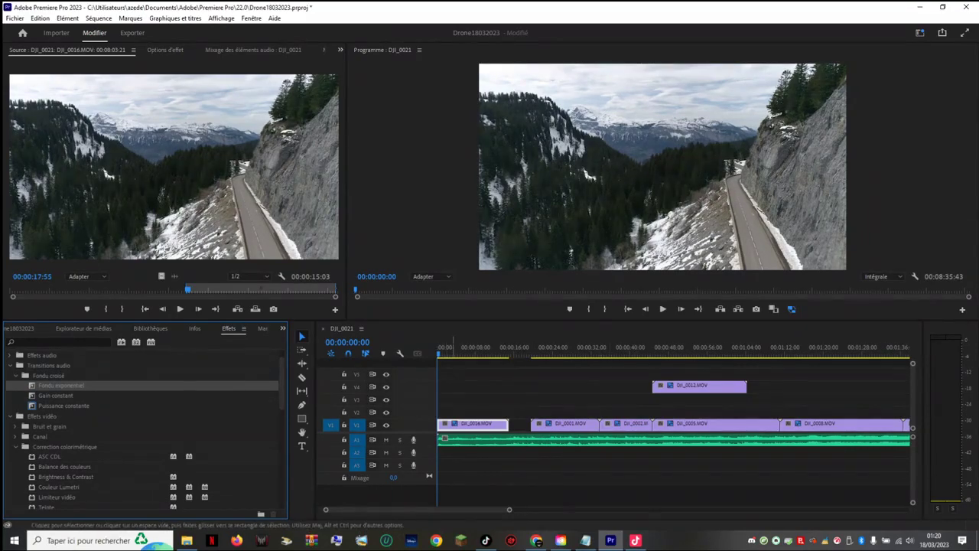
pyautogui.moveTo(452, 425)
pyautogui.mouseDown()
pyautogui.moveTo(452, 388)
pyautogui.moveTo(451, 424)
pyautogui.mouseUp()
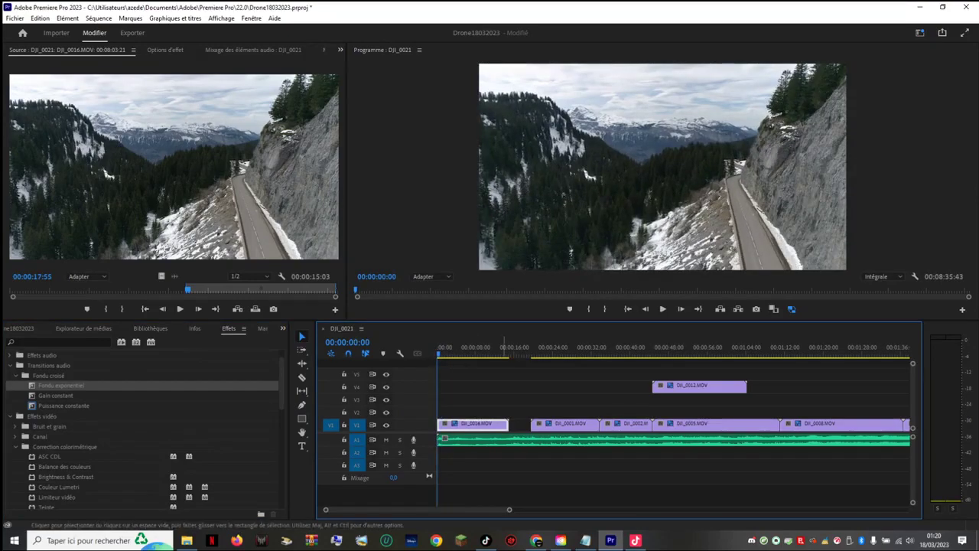
# Step: Play the start of the sequence briefly and place the playhead at 00:00:00:20
pyautogui.press('space')
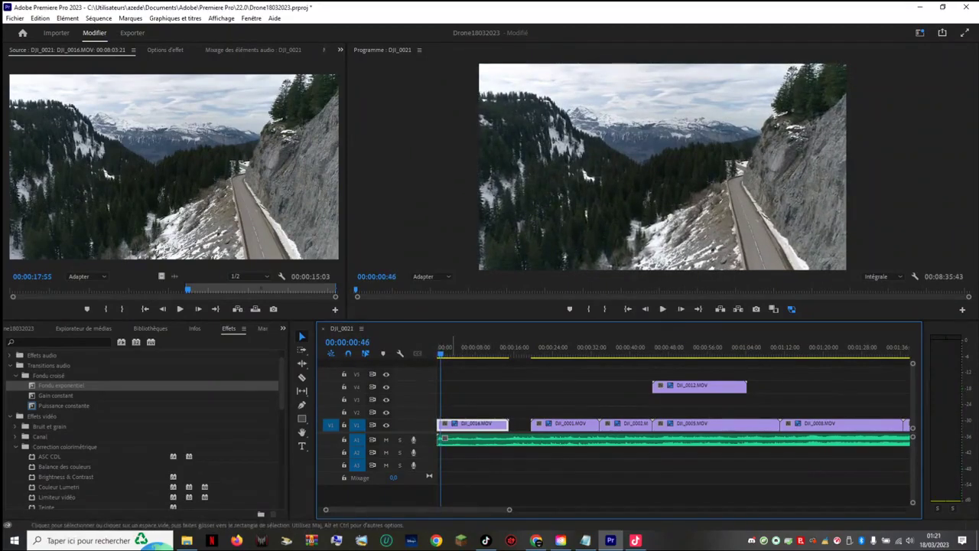
pyautogui.moveTo(509, 510); pyautogui.dragTo(371, 510)
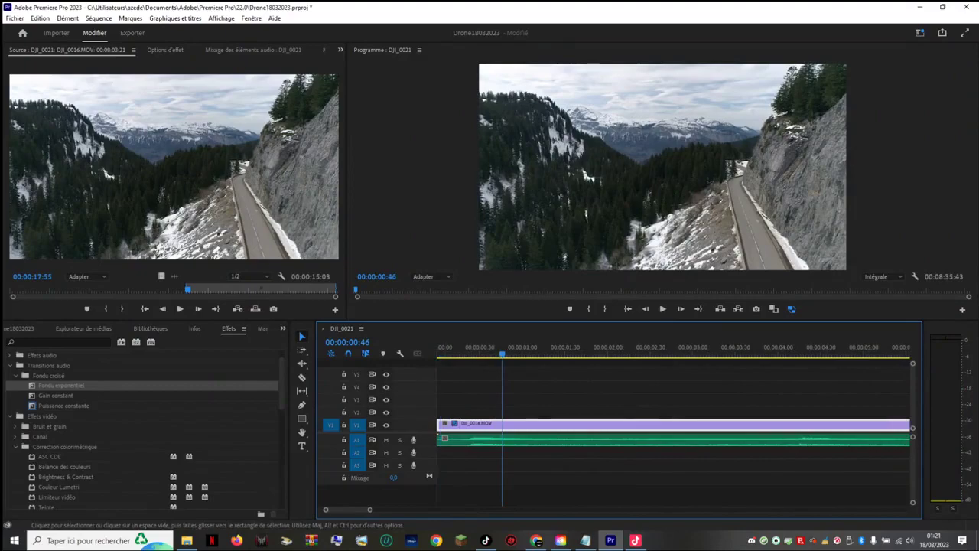
pyautogui.click(443, 352)
pyautogui.moveTo(443, 353); pyautogui.dragTo(465, 353)
# Step: Move DJI_0016.MOV from V1 to V4, keeping it at the start of the sequence
pyautogui.moveTo(436, 459); pyautogui.dragTo(488, 459)
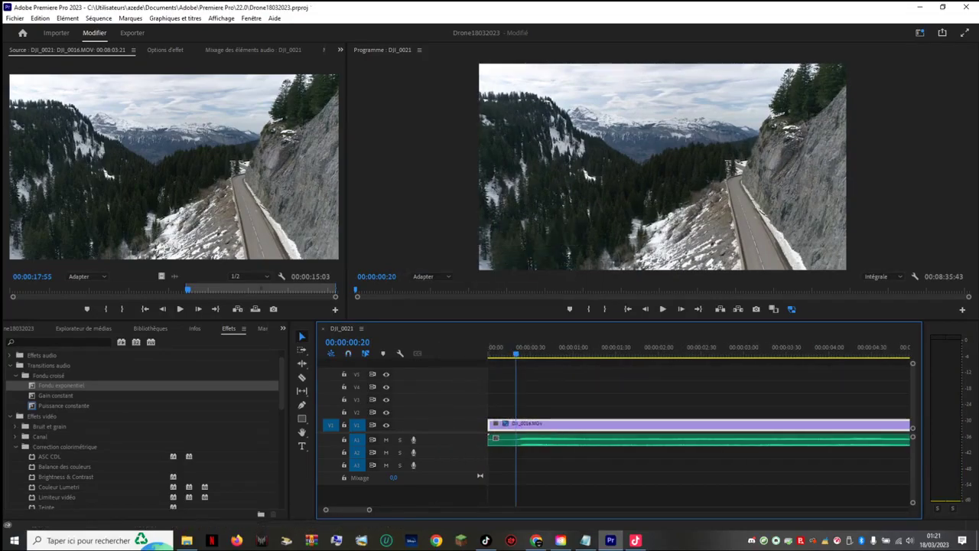
pyautogui.moveTo(651, 424); pyautogui.dragTo(650, 387)
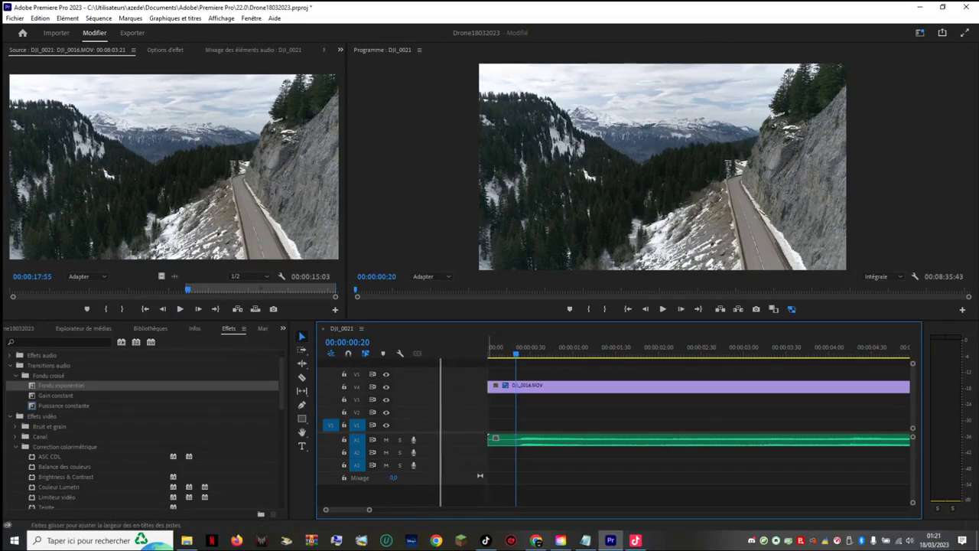
pyautogui.moveTo(487, 490); pyautogui.dragTo(437, 490)
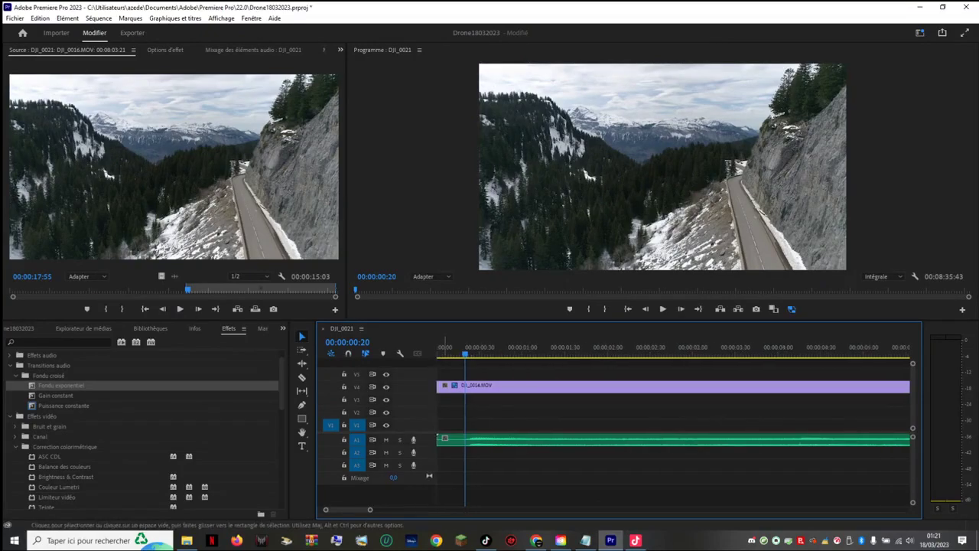
# Step: Trim the beginning of the music clip on A1 to the playhead at 00:00:00:20 and play the sequence from there
pyautogui.moveTo(440, 439); pyautogui.dragTo(464, 439)
pyautogui.press('space')
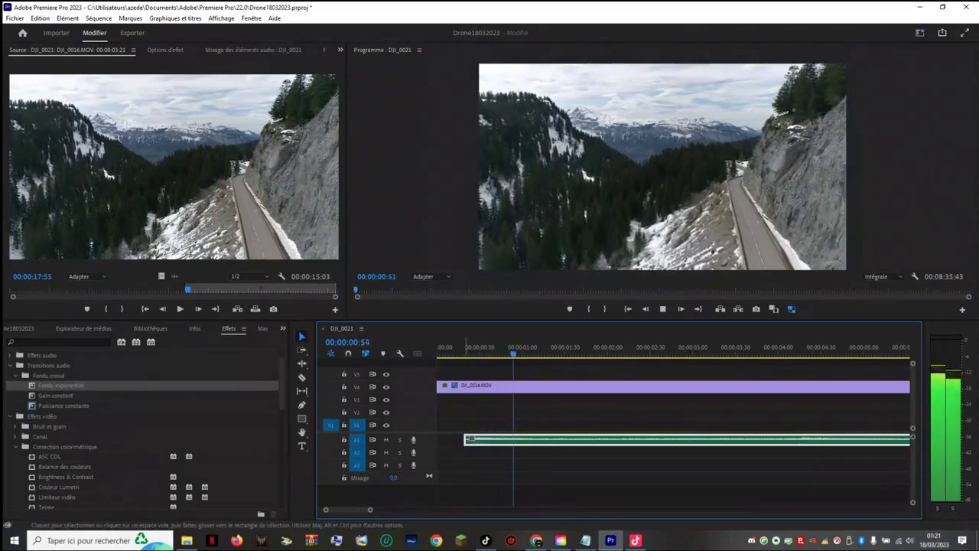
pyautogui.press('space')
# Step: Move the trimmed music clip on A1 to the start of the sequence and play it from the beginning
pyautogui.press('z')
pyautogui.click(464, 439)
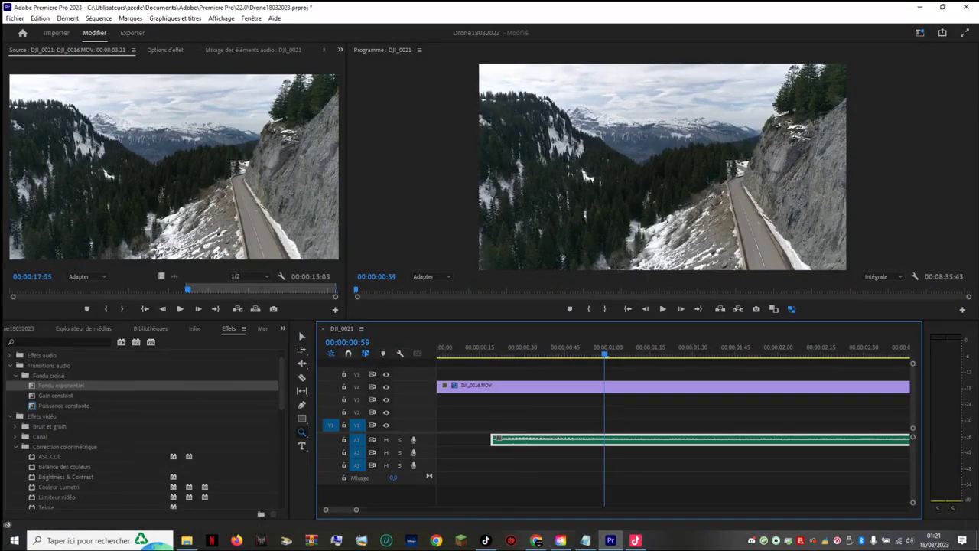
pyautogui.click(302, 336)
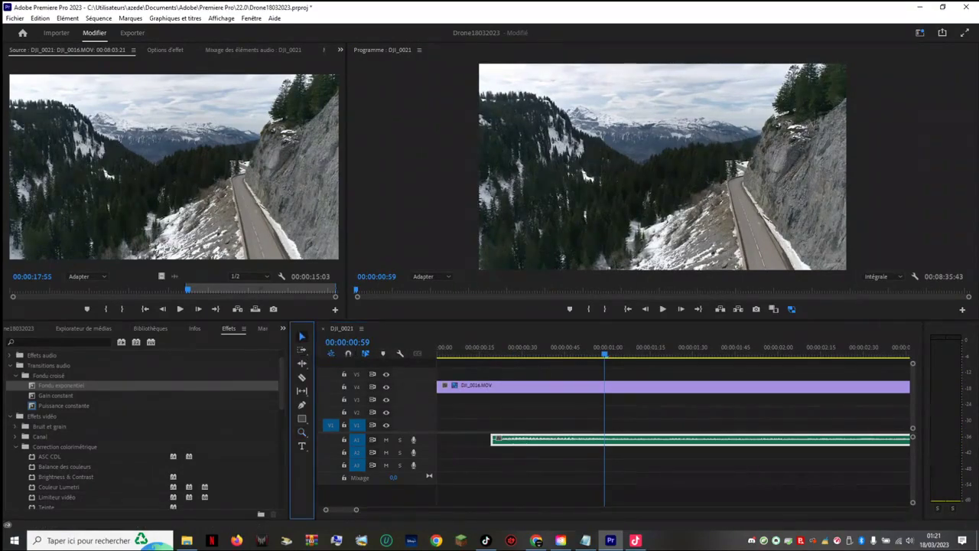
pyautogui.moveTo(518, 440); pyautogui.dragTo(462, 440)
pyautogui.click(439, 349)
pyautogui.press('space')
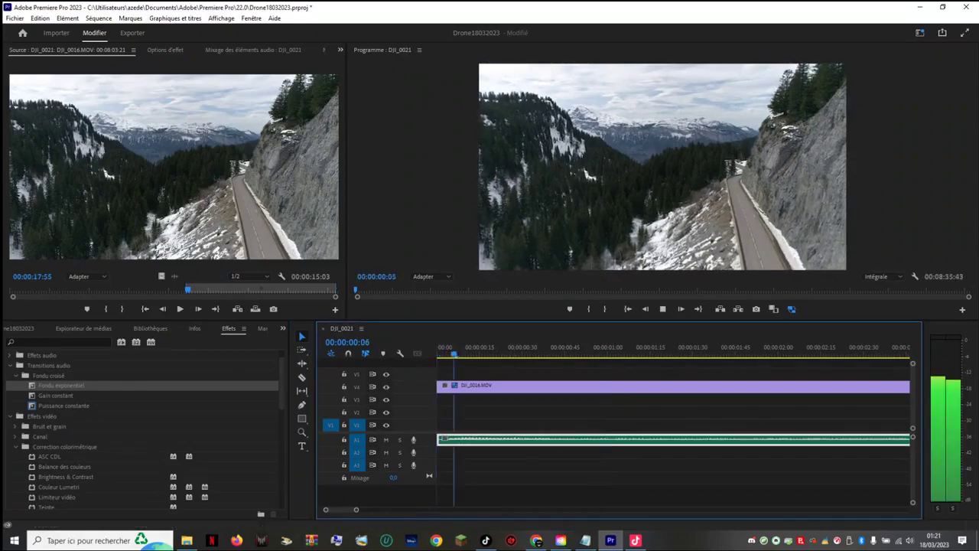
# Step: Try starting the music clip on A1 about 16 frames into the sequence, play the result, and undo the move
pyautogui.moveTo(474, 438)
pyautogui.mouseDown()
pyautogui.moveTo(532, 439)
pyautogui.moveTo(484, 439)
pyautogui.mouseUp()
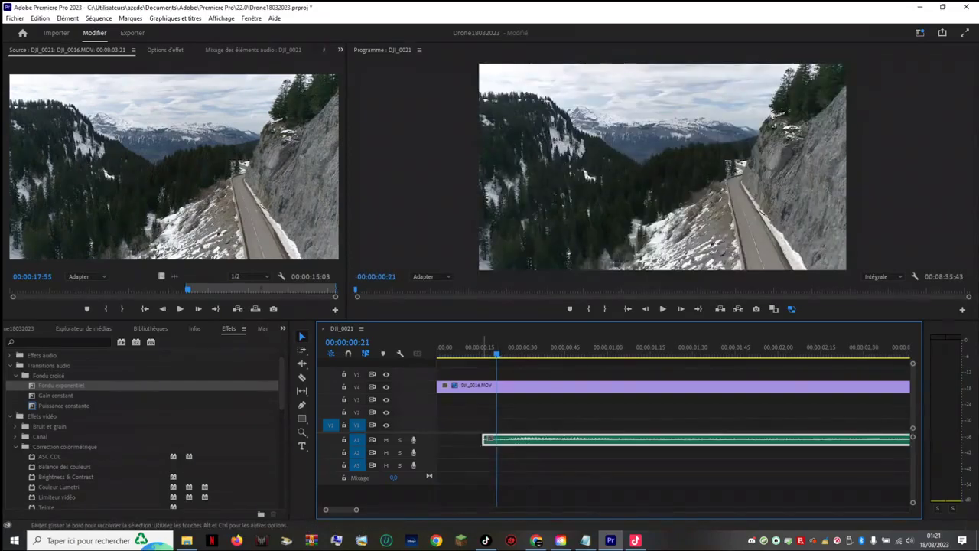
pyautogui.press('space')
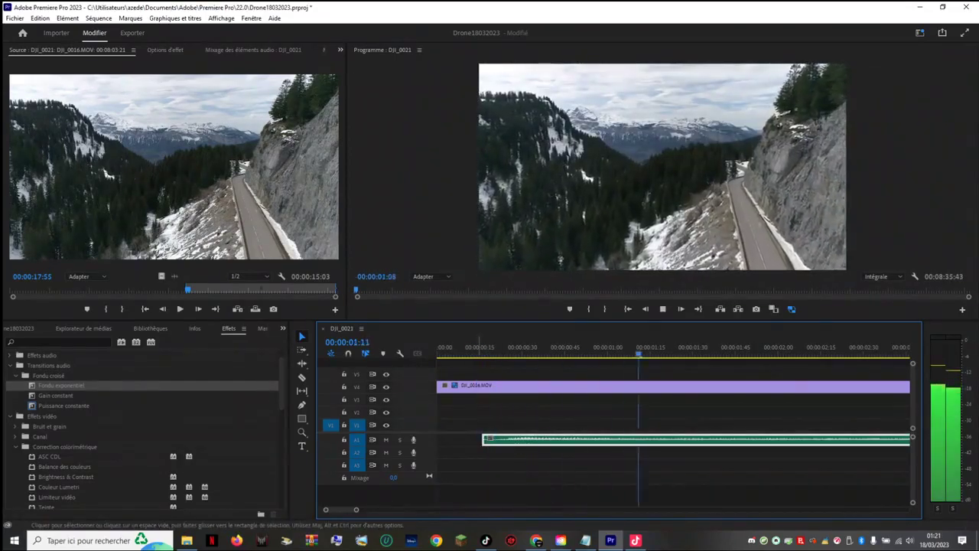
pyautogui.press('space')
pyautogui.hotkey('ctrl', 'z')
# Step: Play the sequence from the beginning to about four seconds, then replay the last second to locate the musical beat
pyautogui.press('Home')
pyautogui.press('space')
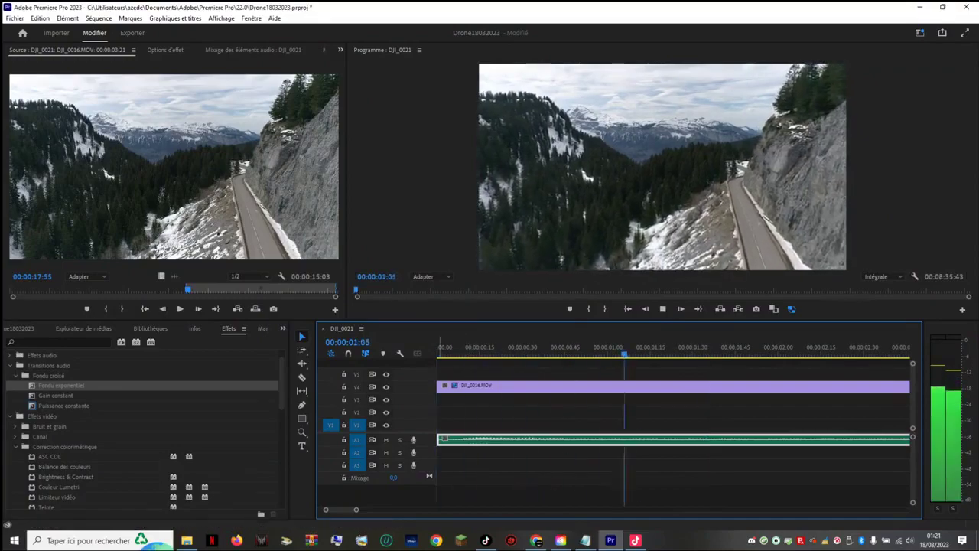
pyautogui.press('\\')
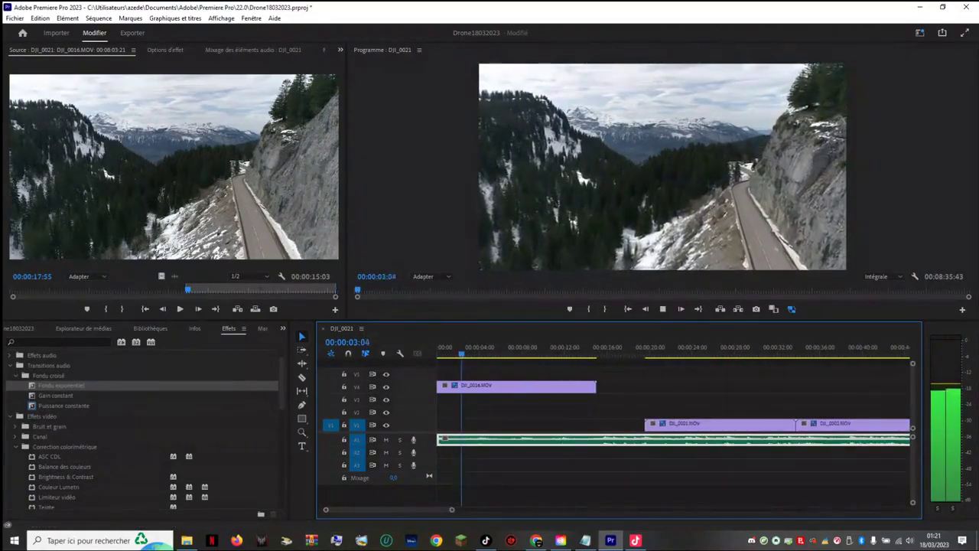
pyautogui.press('space')
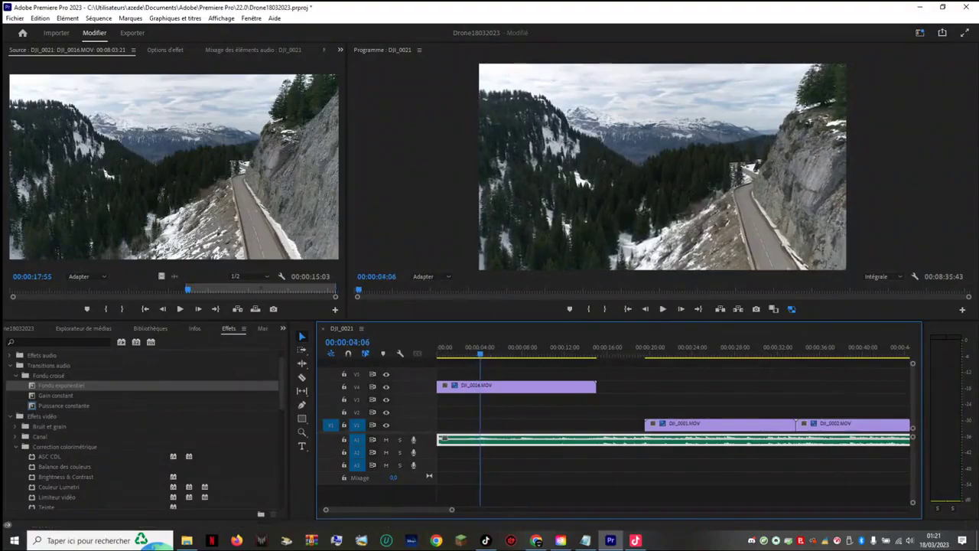
pyautogui.press('=')
pyautogui.press('=')
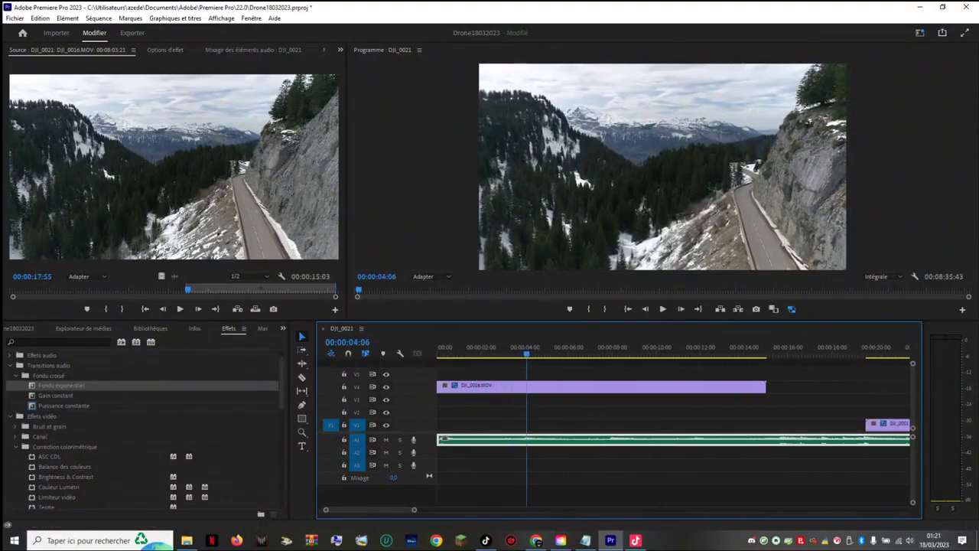
pyautogui.moveTo(527, 353); pyautogui.dragTo(498, 354)
pyautogui.press('space')
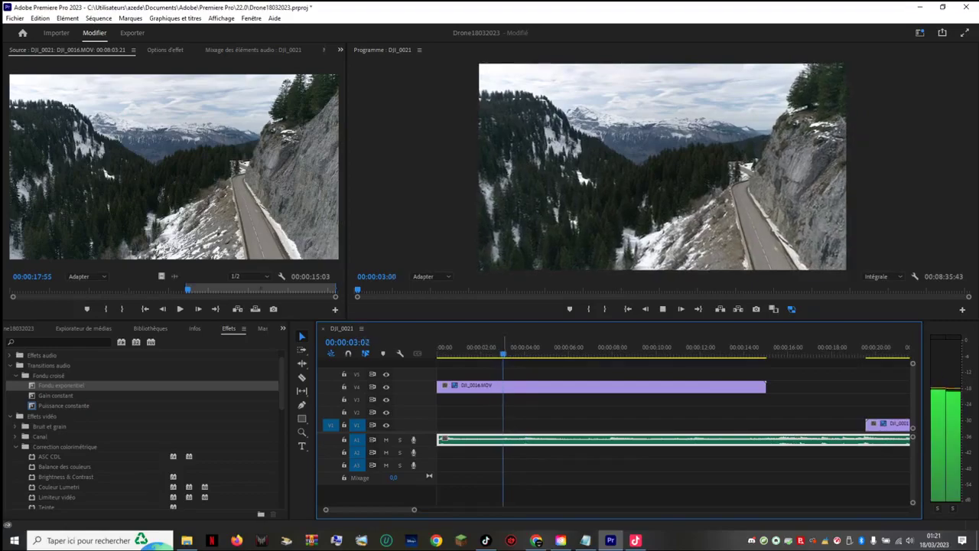
pyautogui.press('space')
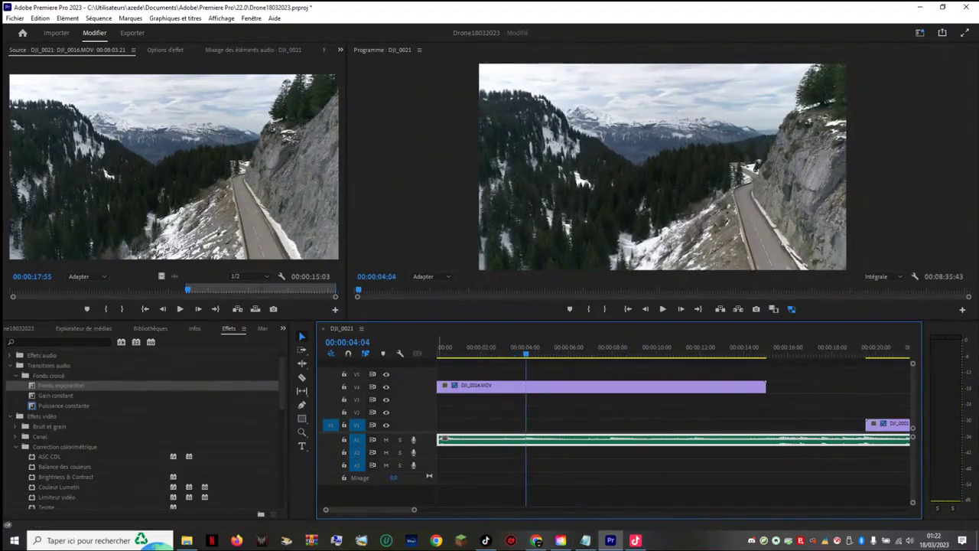
# Step: Replay the music just before the four-second mark and place the playhead on the beat at 00:00:04:01
pyautogui.press('=')
pyautogui.press('=')
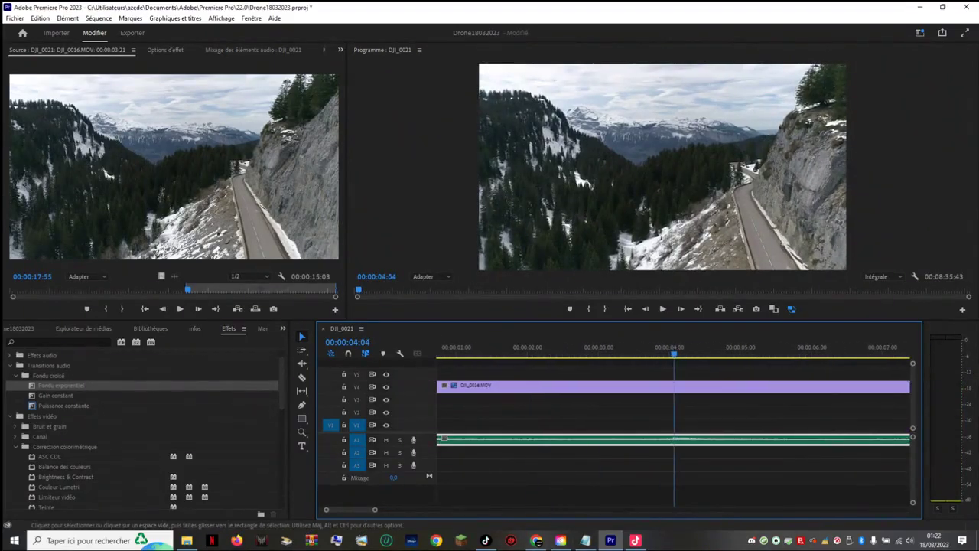
pyautogui.click(601, 352)
pyautogui.press('space')
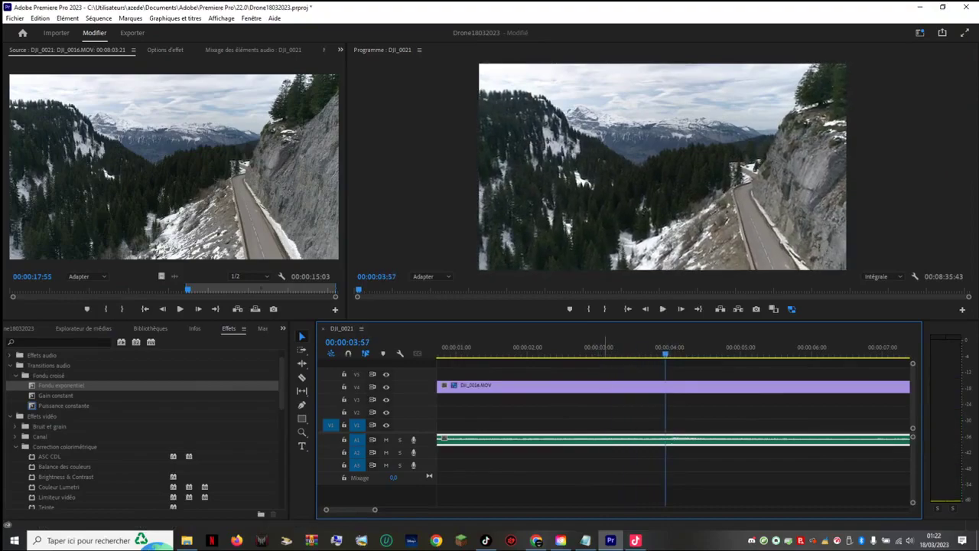
pyautogui.moveTo(603, 348)
pyautogui.mouseDown()
pyautogui.moveTo(517, 348)
pyautogui.moveTo(618, 348)
pyautogui.mouseUp()
pyautogui.press('space')
pyautogui.press('space')
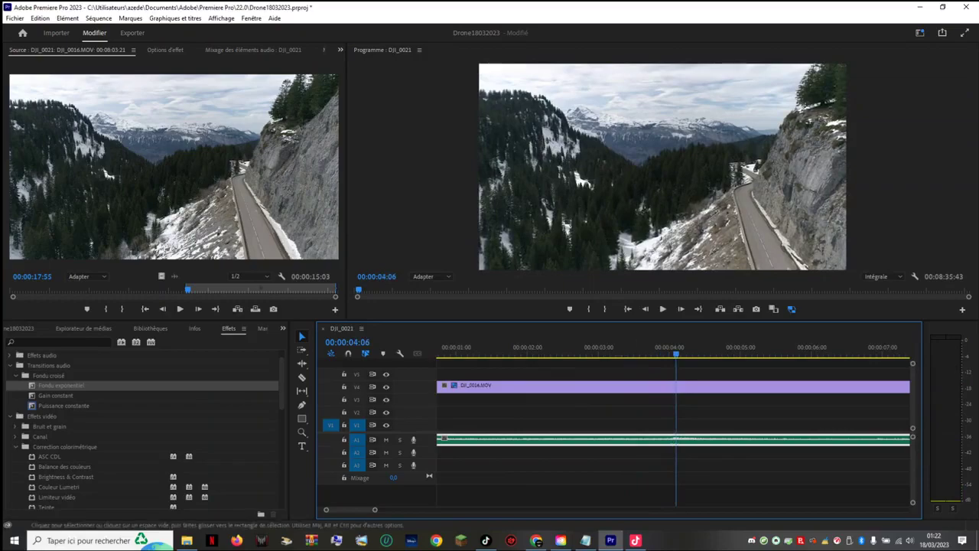
pyautogui.press('=')
pyautogui.press('=')
pyautogui.press('=')
pyautogui.press('=')
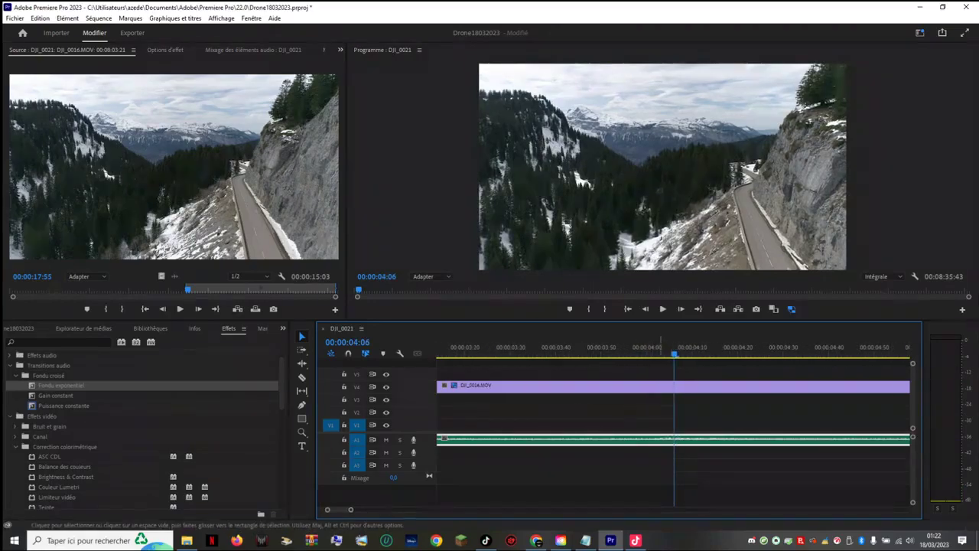
pyautogui.moveTo(671, 352); pyautogui.dragTo(567, 352)
pyautogui.press('space')
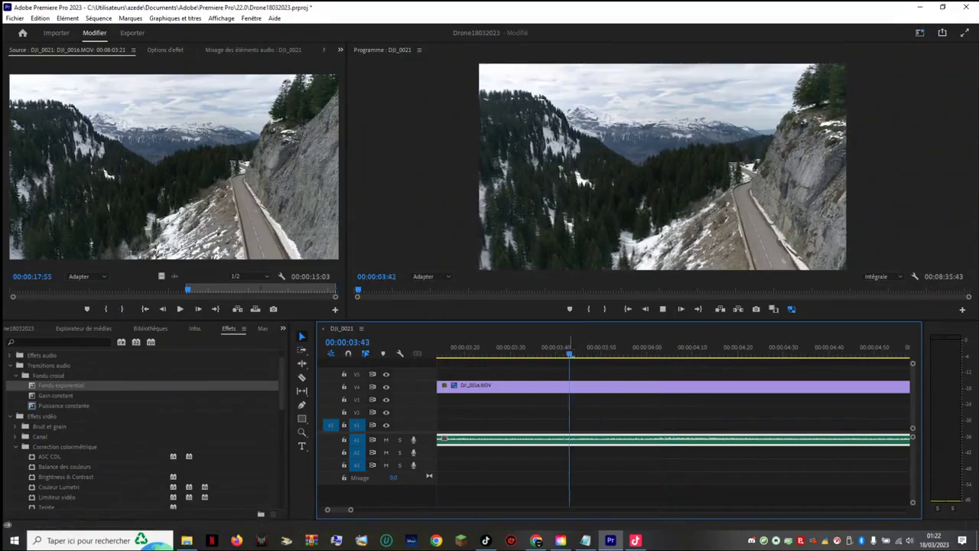
pyautogui.press('space')
pyautogui.press('Left')
pyautogui.press('Left')
pyautogui.press('Left')
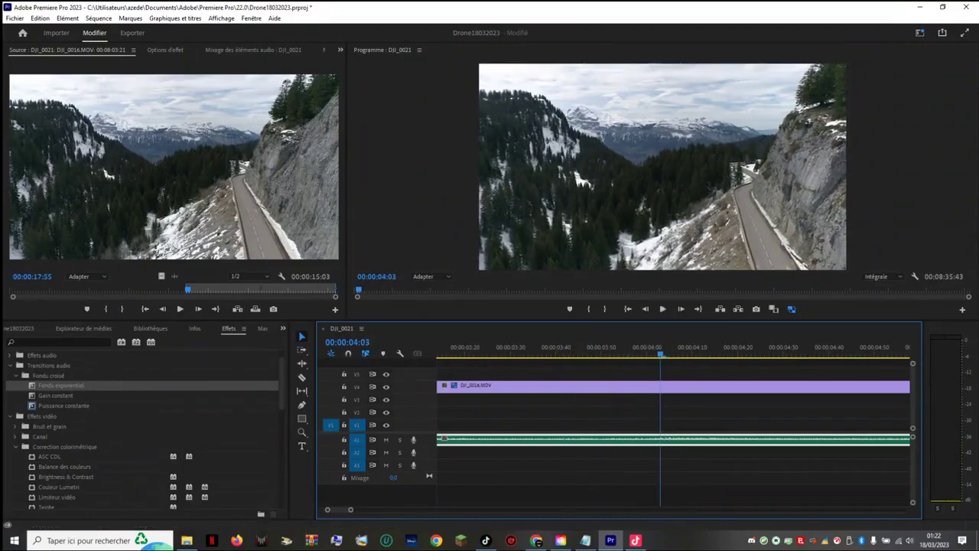
pyautogui.press('Left')
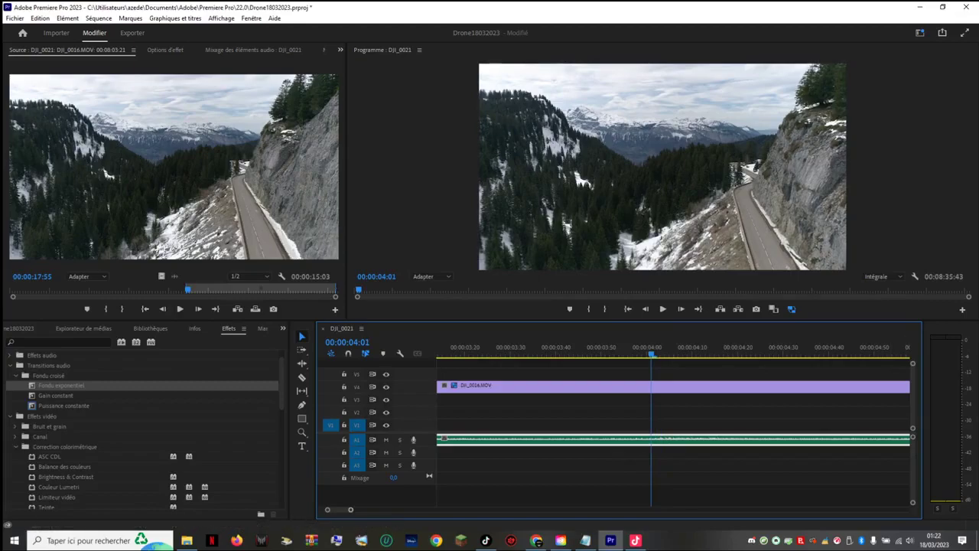
# Step: Trim the end of DJI_0016.MOV on V4 back to the playhead at 00:00:04:01
pyautogui.press('-')
pyautogui.press('-')
pyautogui.press('-')
pyautogui.press('-')
pyautogui.press('-')
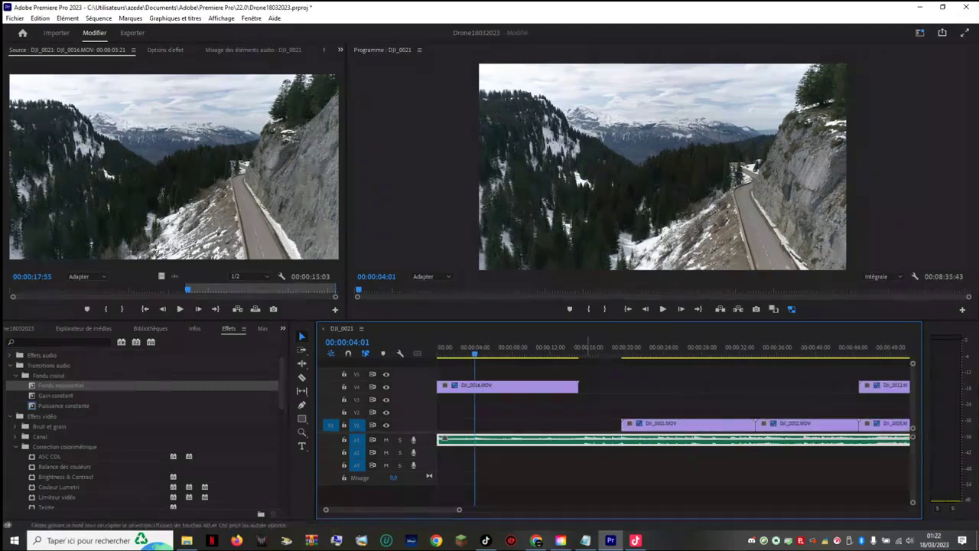
pyautogui.moveTo(577, 386); pyautogui.dragTo(475, 387)
# Step: Scrub to DJI_0001.MOV on V1 and play its beginning and middle to review the footage
pyautogui.press('-')
pyautogui.press('-')
pyautogui.press('-')
pyautogui.press('-')
pyautogui.press('-')
pyautogui.press('-')
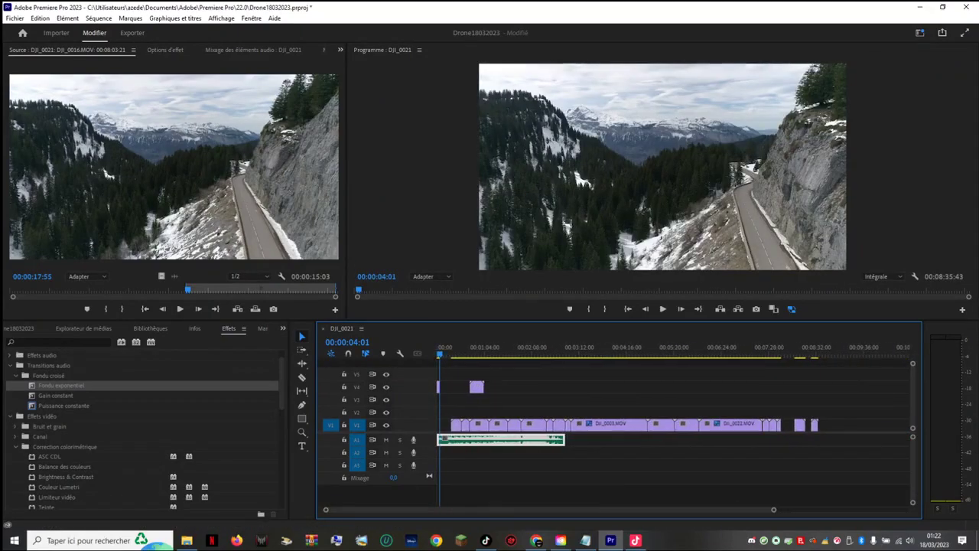
pyautogui.press('=')
pyautogui.press('=')
pyautogui.press('=')
pyautogui.press('=')
pyautogui.press('=')
pyautogui.press('=')
pyautogui.press('=')
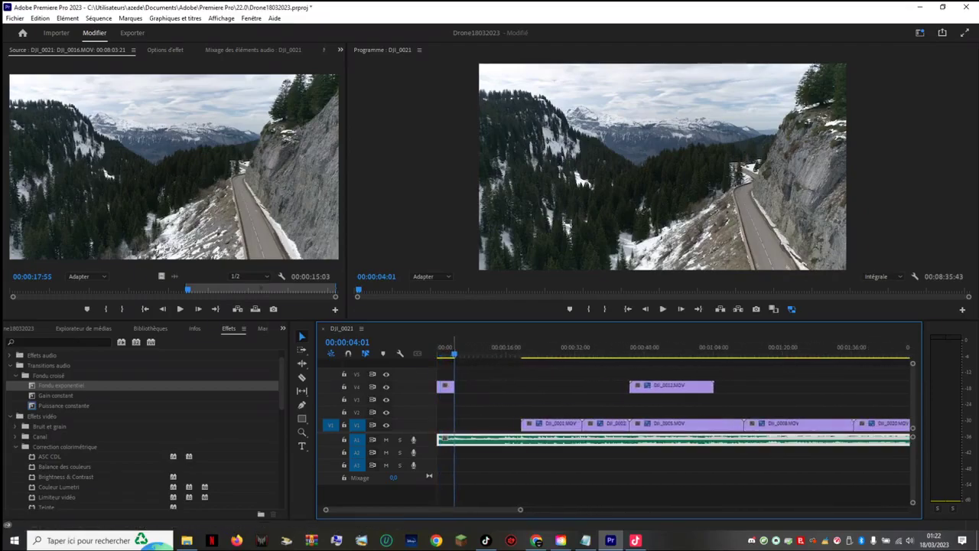
pyautogui.moveTo(455, 354); pyautogui.dragTo(506, 353)
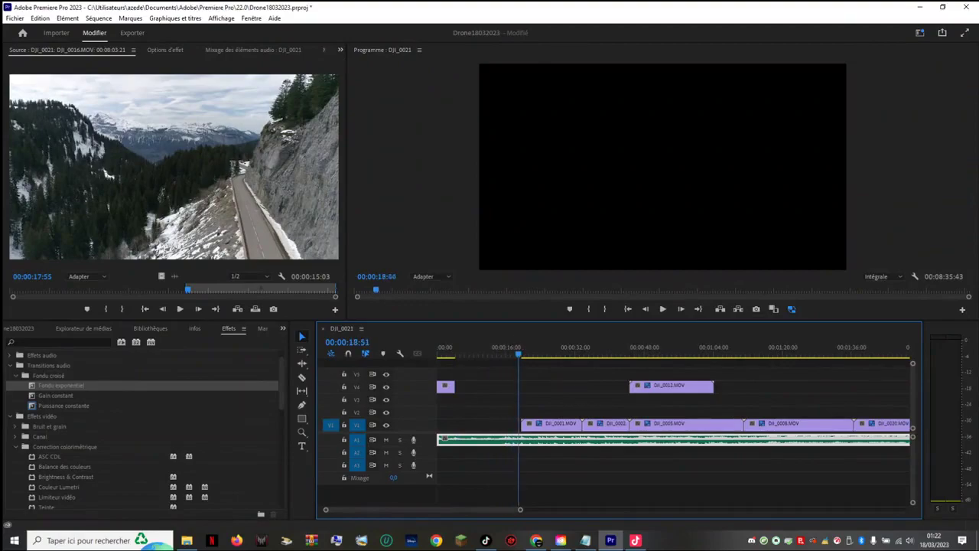
pyautogui.press('k')
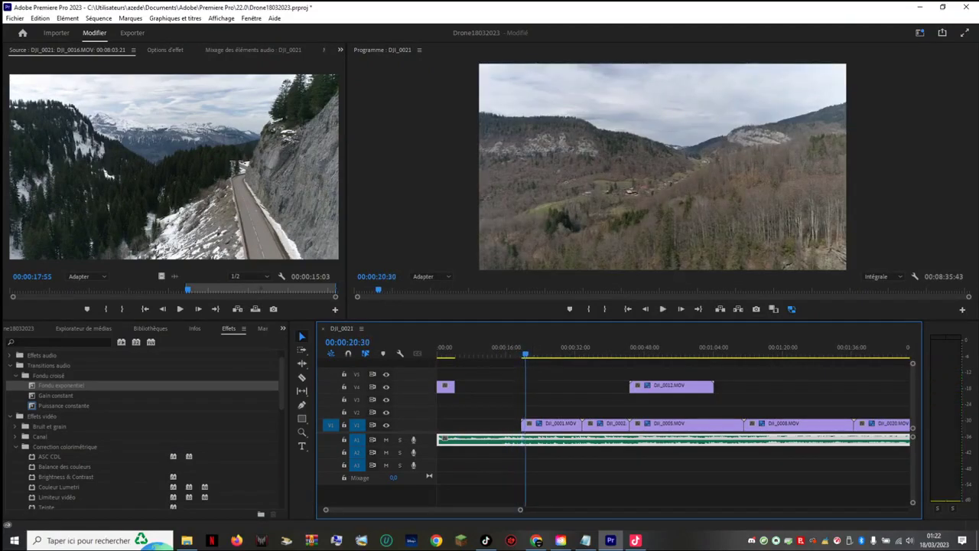
pyautogui.click(517, 354)
pyautogui.press('space')
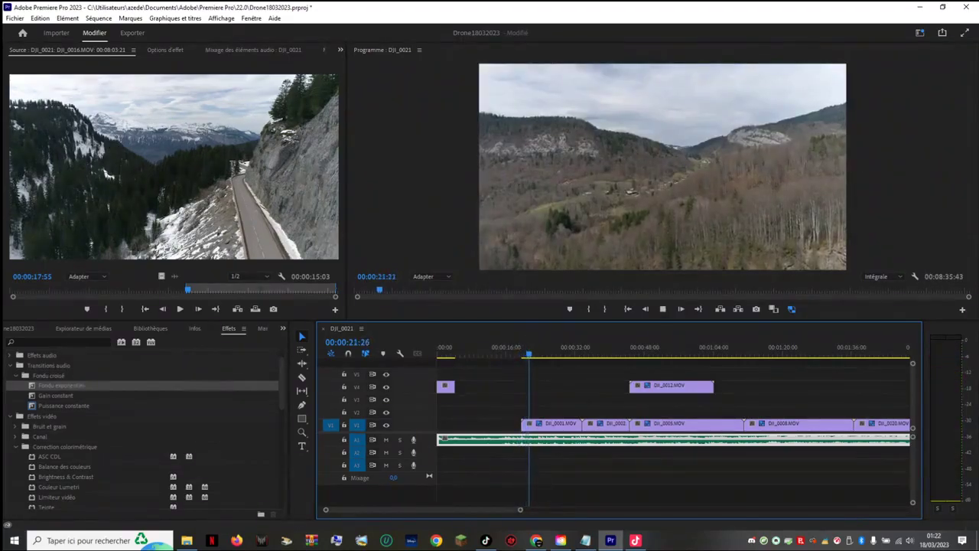
pyautogui.click(549, 353)
pyautogui.press('space')
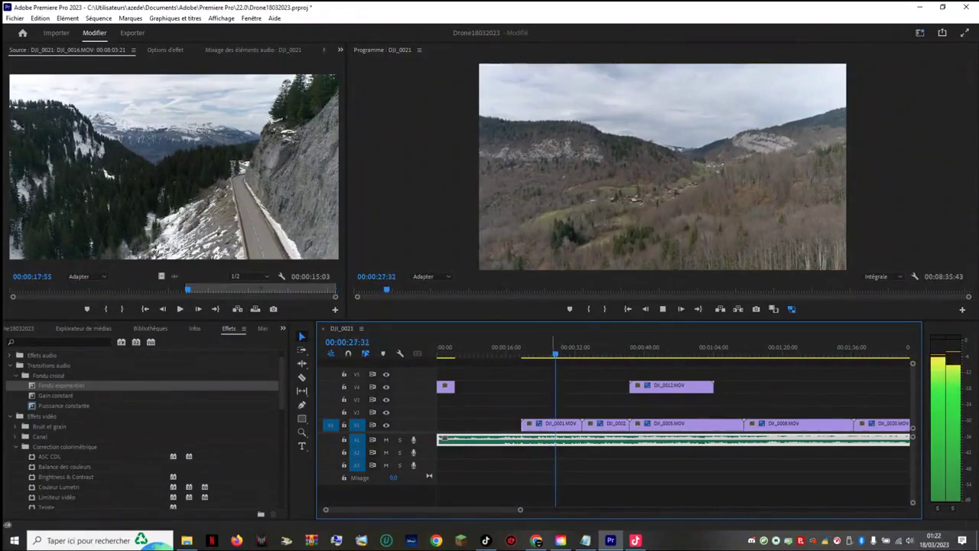
pyautogui.press('k')
# Step: Move DJI_0001.MOV from V1 to V4 directly after DJI_0016.MOV and play the sequence from the start across the cut
pyautogui.moveTo(542, 425); pyautogui.dragTo(477, 387)
pyautogui.click(437, 353)
pyautogui.press('space')
pyautogui.press('space')
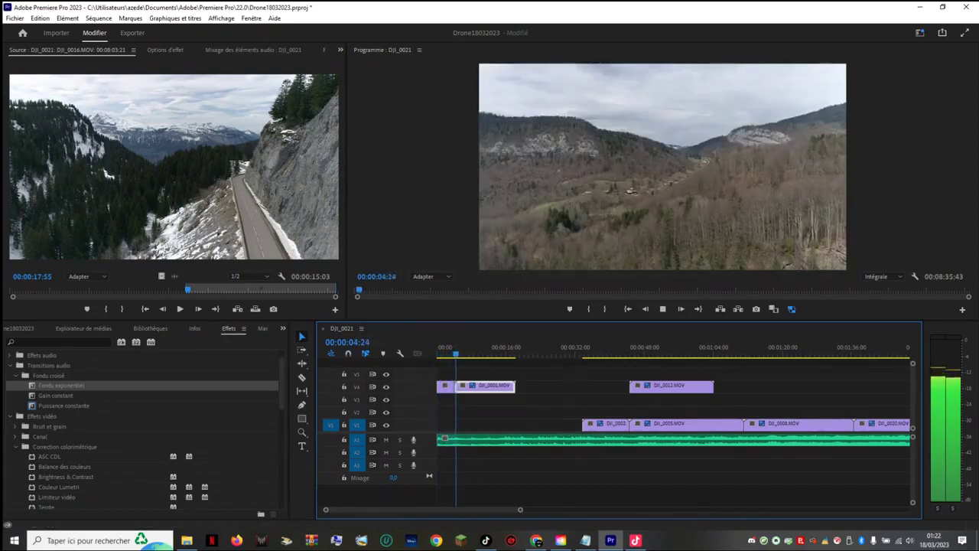
pyautogui.press('space')
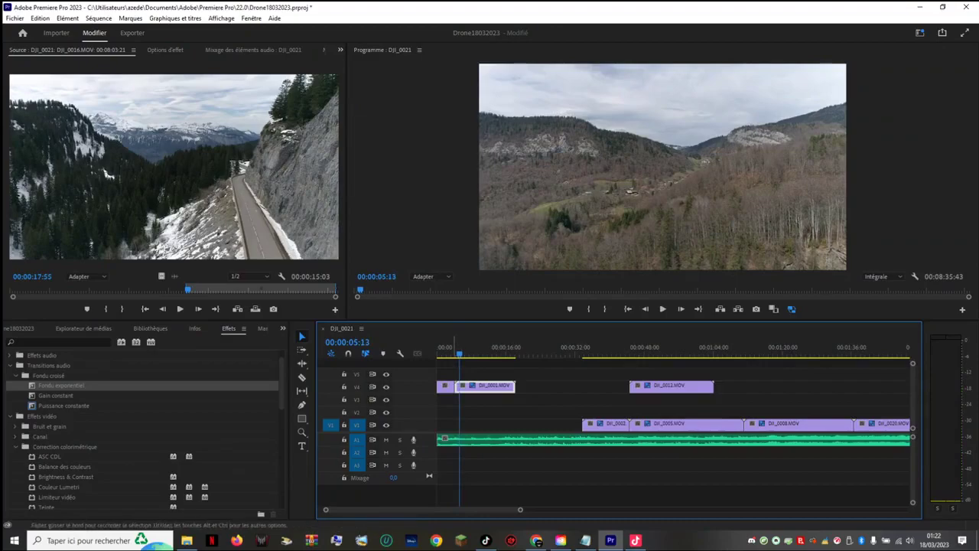
# Step: Play DJI_0001.MOV on V4 with the music up to 00:00:10:29
pyautogui.press('=')
pyautogui.press('=')
pyautogui.press('=')
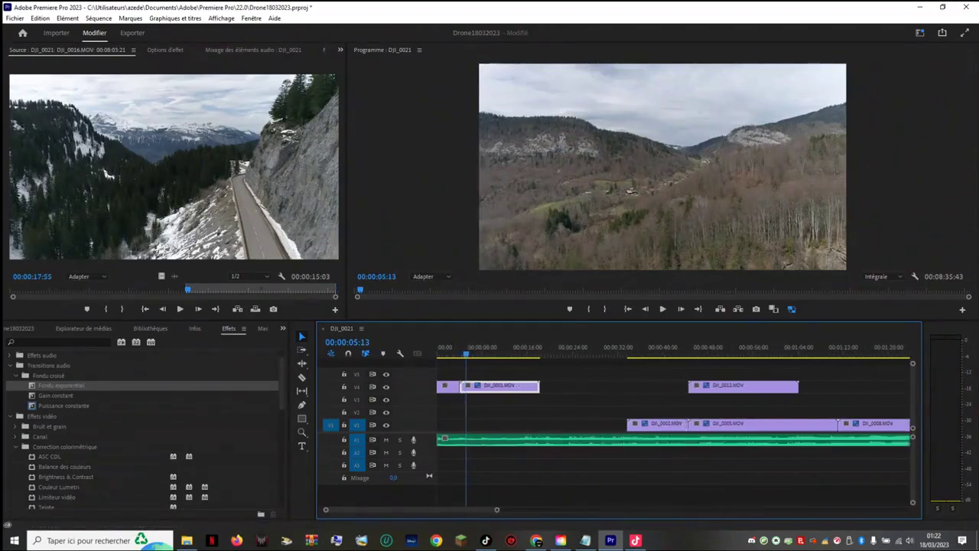
pyautogui.press('space')
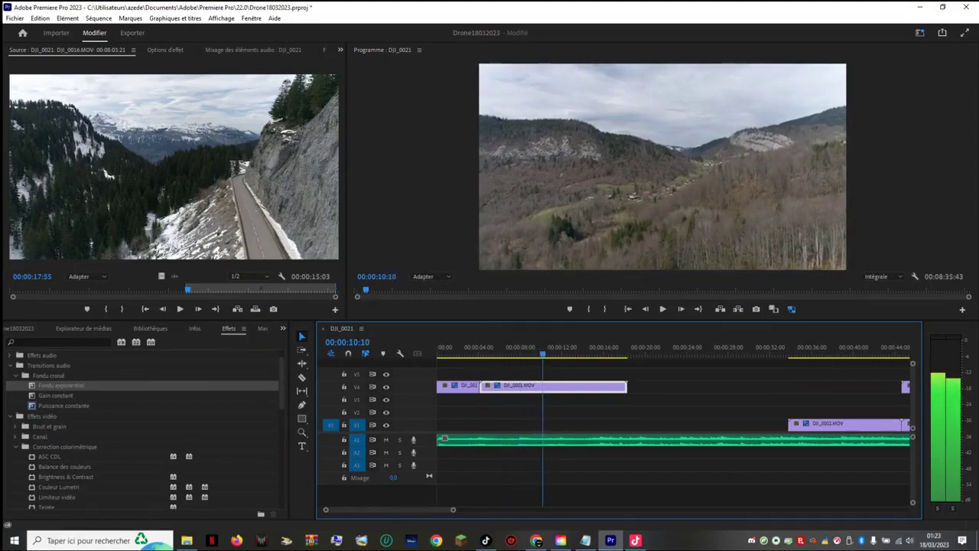
pyautogui.press('space')
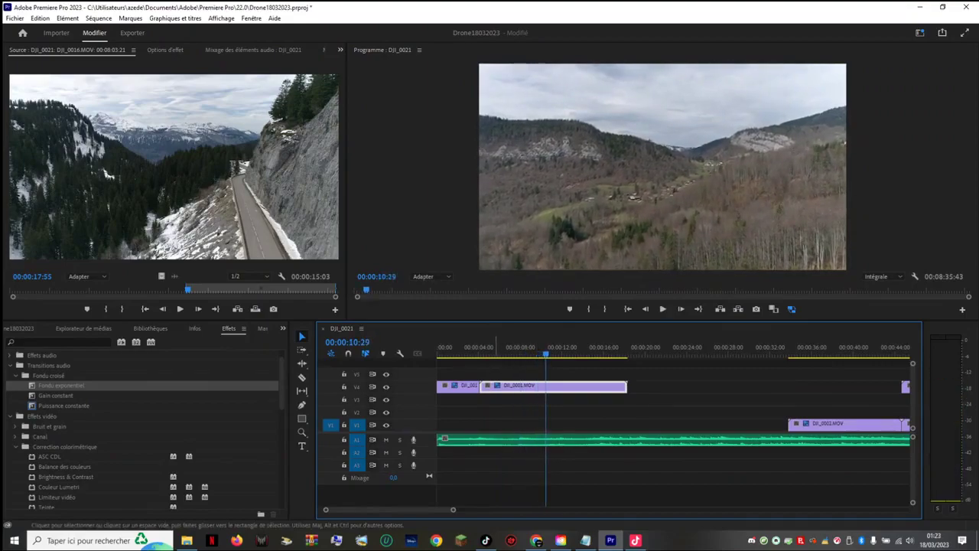
# Step: Set the speed of DJI_0001.MOV on V4 to about 180% and play the sped-up clip
pyautogui.rightClick(493, 384)
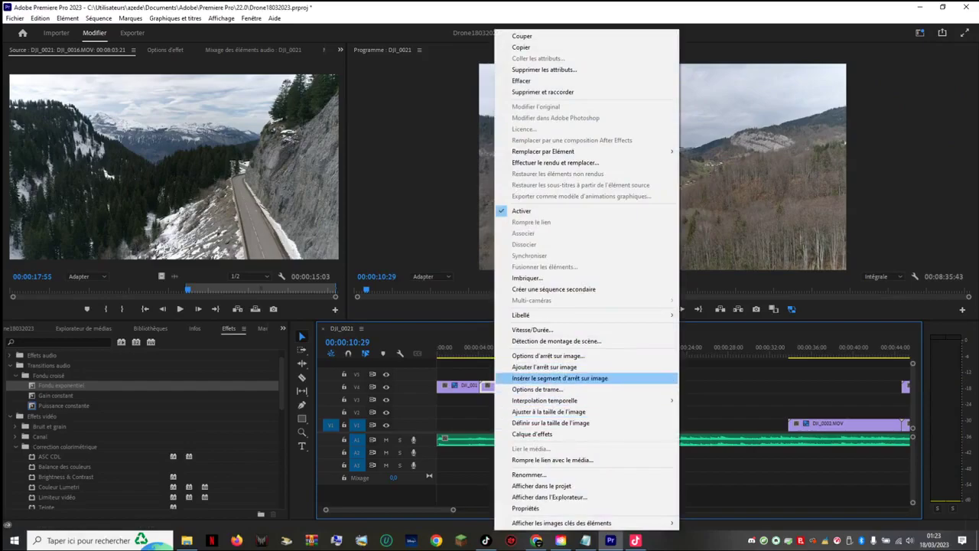
pyautogui.click(533, 330)
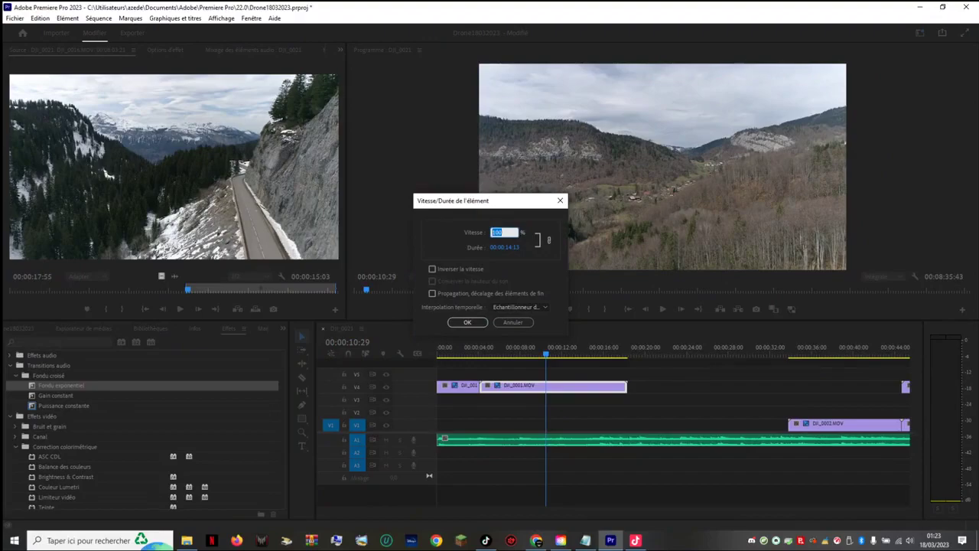
pyautogui.click(467, 322)
pyautogui.click(485, 348)
pyautogui.press('space')
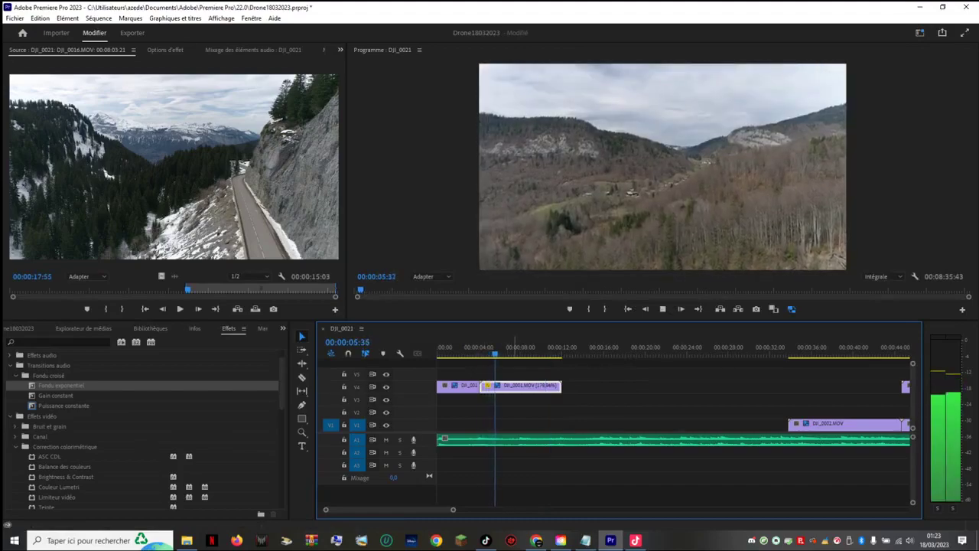
pyautogui.press('space')
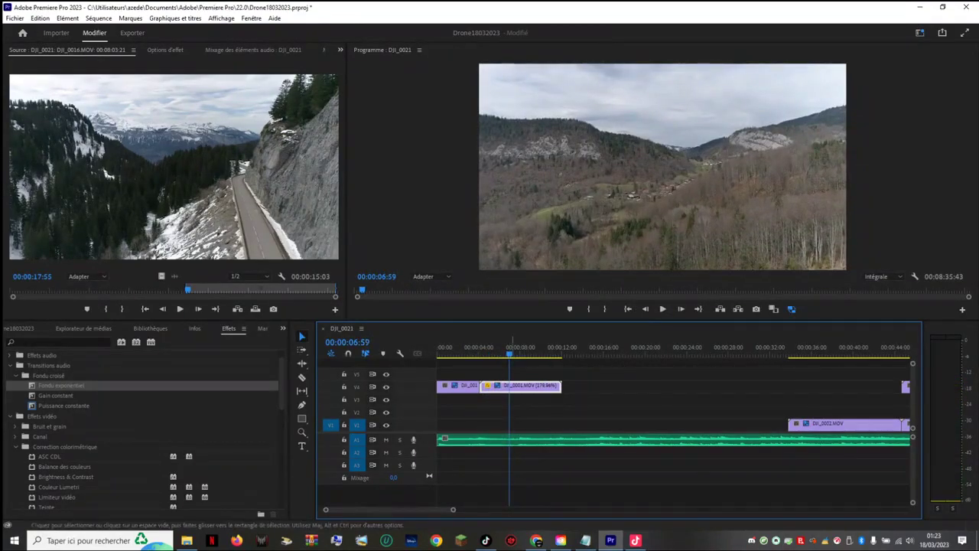
# Step: Set the speed of DJI_0001.MOV on V4 to 200% and play from shortly before the cut into it
pyautogui.rightClick(511, 385)
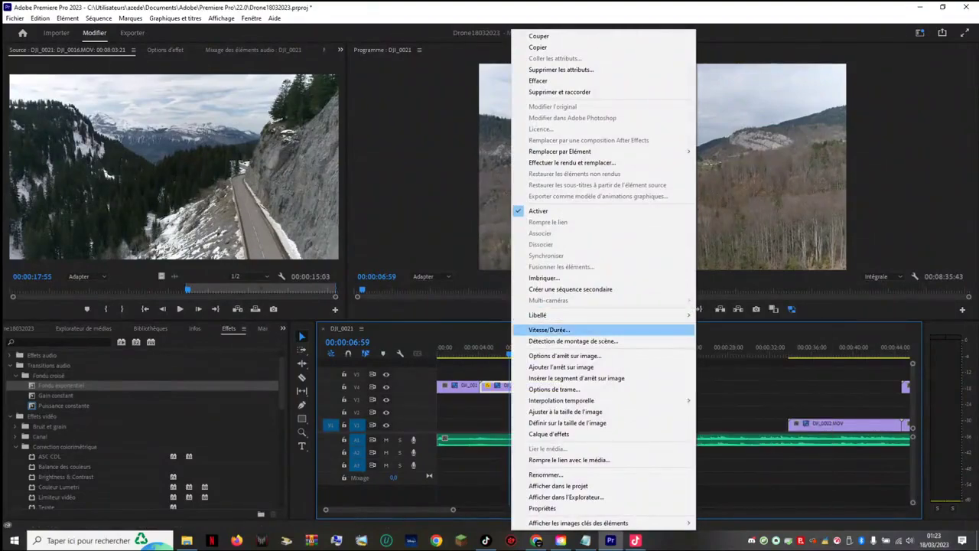
pyautogui.click(549, 329)
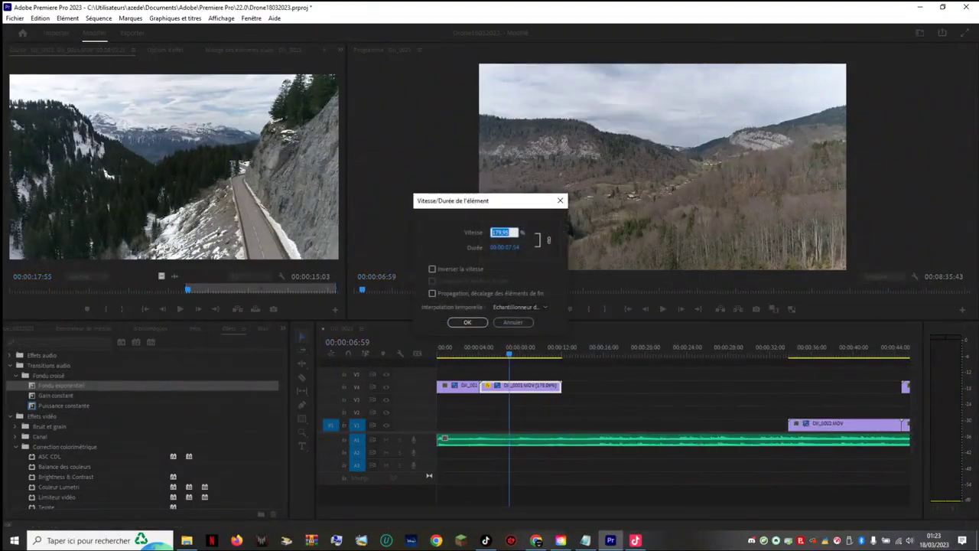
pyautogui.write('200')
pyautogui.press('Return')
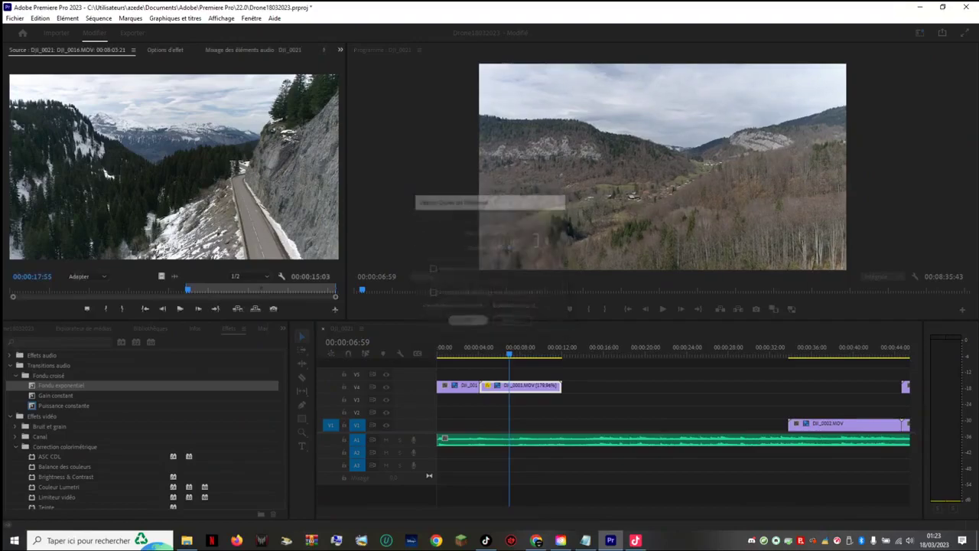
pyautogui.moveTo(508, 353); pyautogui.dragTo(464, 353)
pyautogui.press('space')
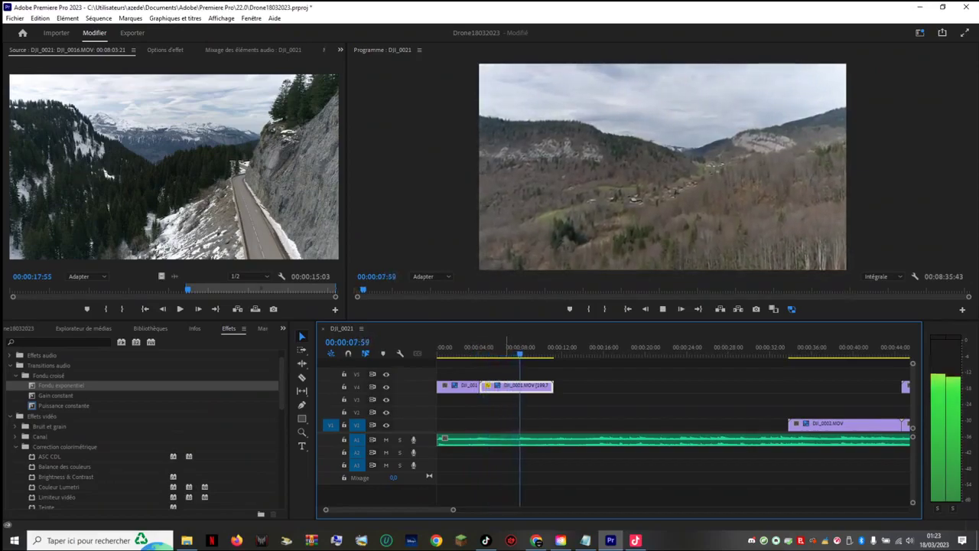
# Step: Set the speed of DJI_0001.MOV on V4 to 280% and play it with the music from the cut
pyautogui.press('space')
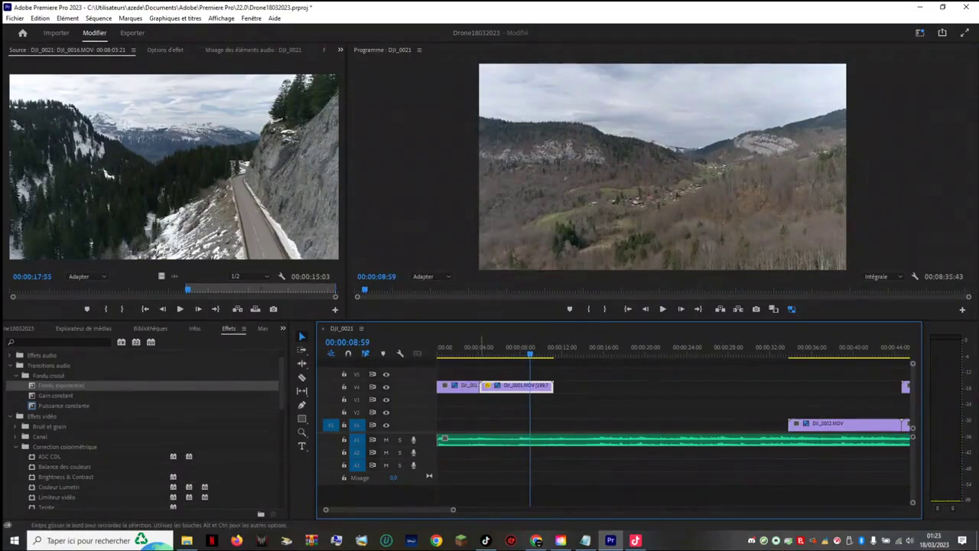
pyautogui.rightClick(493, 385)
pyautogui.click(531, 330)
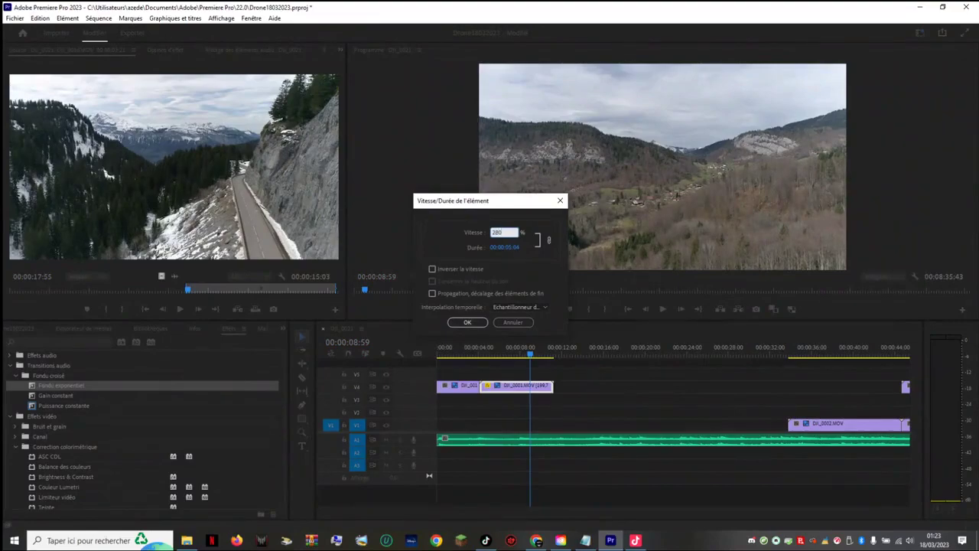
pyautogui.write('280')
pyautogui.press('Return')
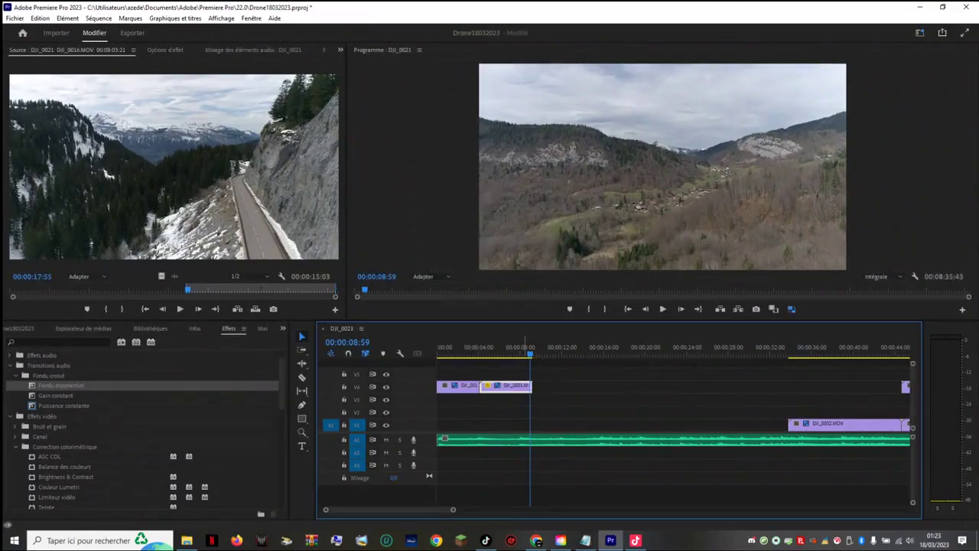
pyautogui.moveTo(518, 352); pyautogui.dragTo(479, 353)
pyautogui.press('space')
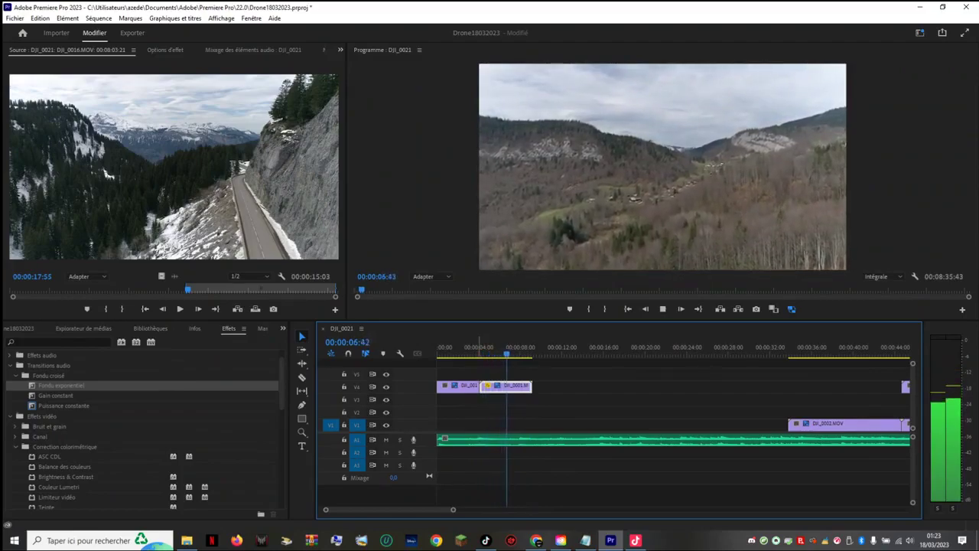
pyautogui.press('space')
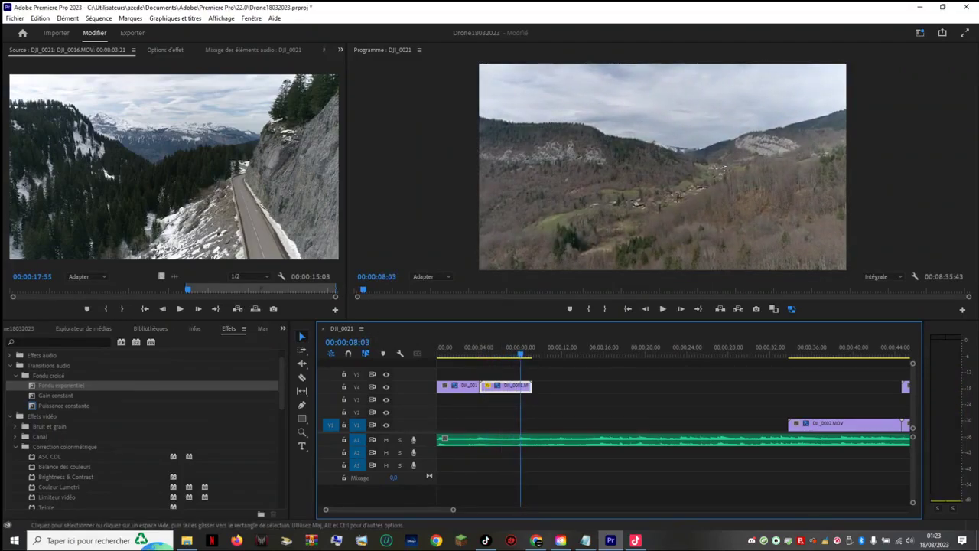
# Step: Replay DJI_0001.MOV on V4 from near its start up to 00:00:07:42 to judge its pace against the music
pyautogui.press('Up')
pyautogui.press('space')
pyautogui.moveTo(500, 354)
pyautogui.mouseDown()
pyautogui.moveTo(525, 353)
pyautogui.moveTo(490, 353)
pyautogui.mouseUp()
pyautogui.press('space')
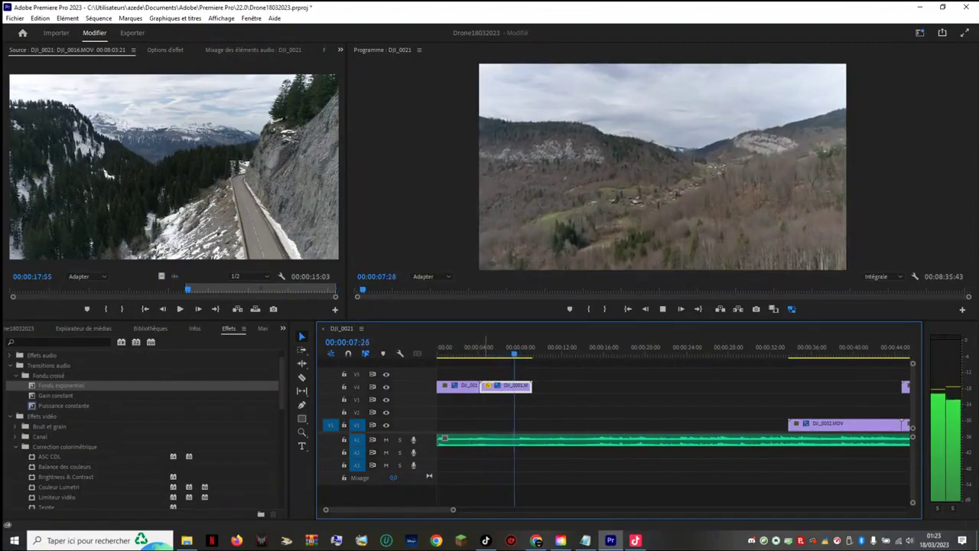
pyautogui.press('space')
# Step: Shorten DJI_0001.MOV on V4, butt it against DJI_0016.MOV, and play across the cut to 00:00:08:01
pyautogui.moveTo(480, 386); pyautogui.dragTo(510, 387)
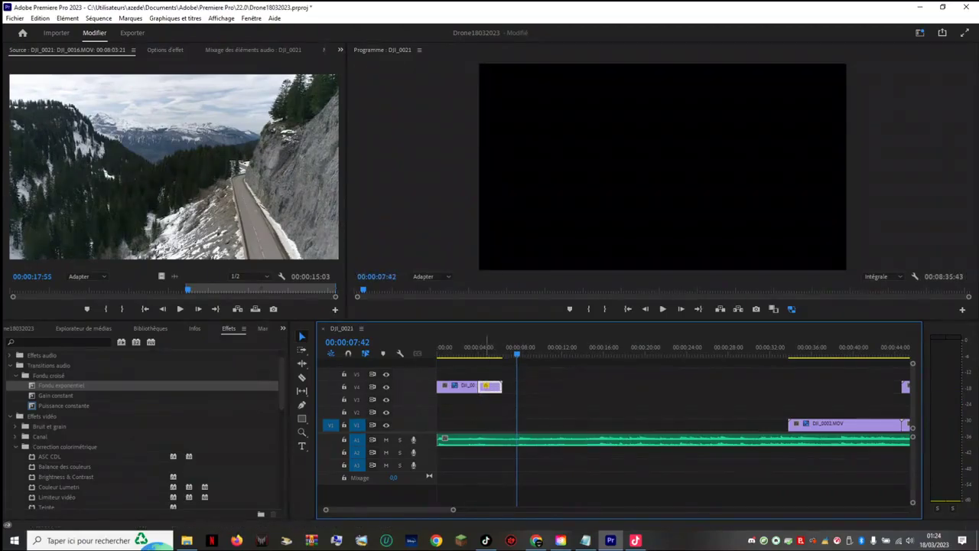
pyautogui.click(468, 348)
pyautogui.press('space')
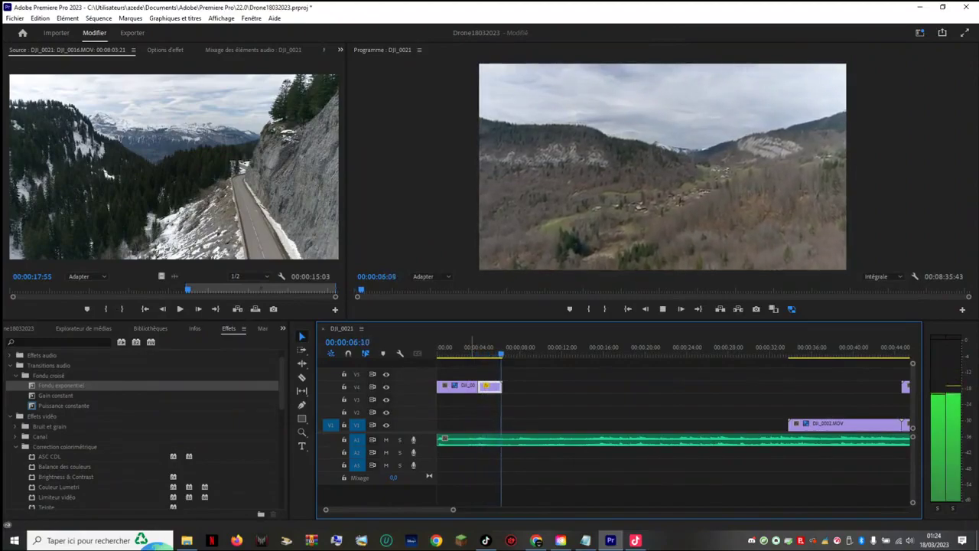
pyautogui.press('space')
pyautogui.press('space')
pyautogui.press('space')
pyautogui.press('space')
pyautogui.press('space')
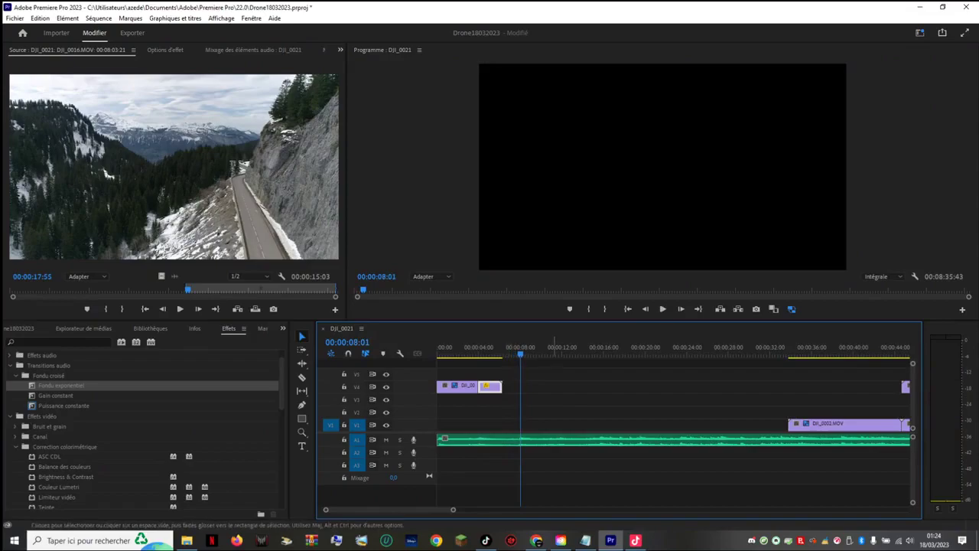
# Step: Shift DJI_0001.MOV on V4 slightly earlier so the cut from DJI_0016.MOV comes sooner
pyautogui.moveTo(453, 509); pyautogui.dragTo(414, 509)
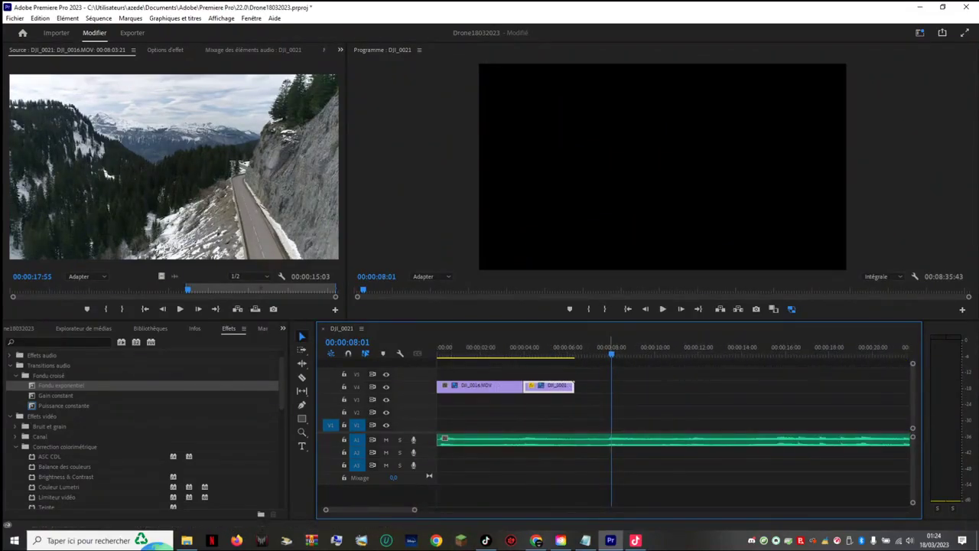
pyautogui.press('space')
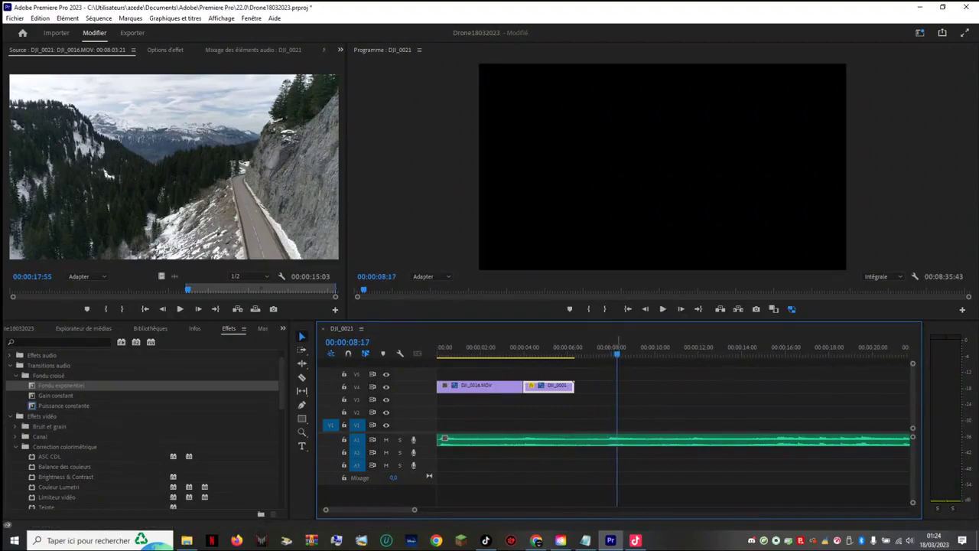
pyautogui.moveTo(573, 386); pyautogui.dragTo(556, 387)
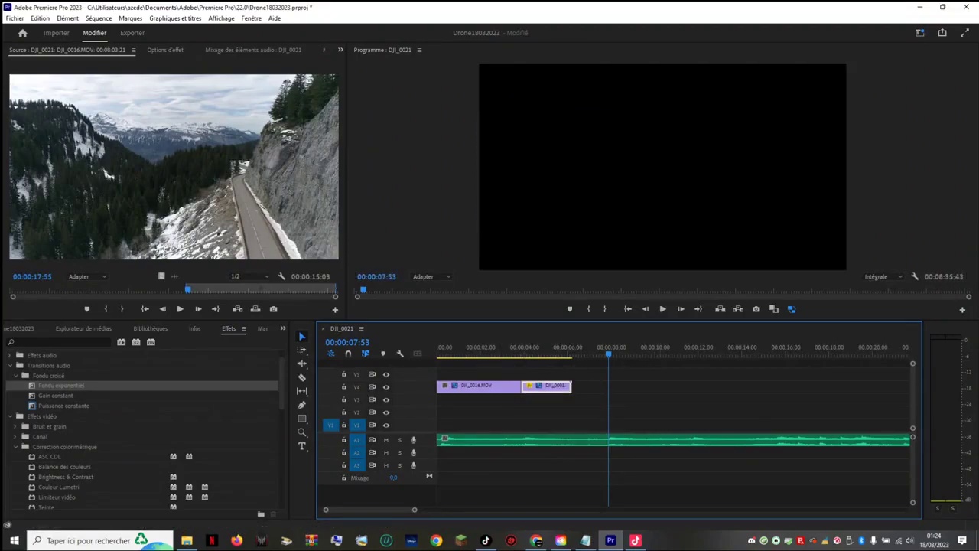
# Step: Set the speed of DJI_0001.MOV on V4 to 180% and play from shortly before the cut into it
pyautogui.rightClick(548, 386)
pyautogui.click(589, 329)
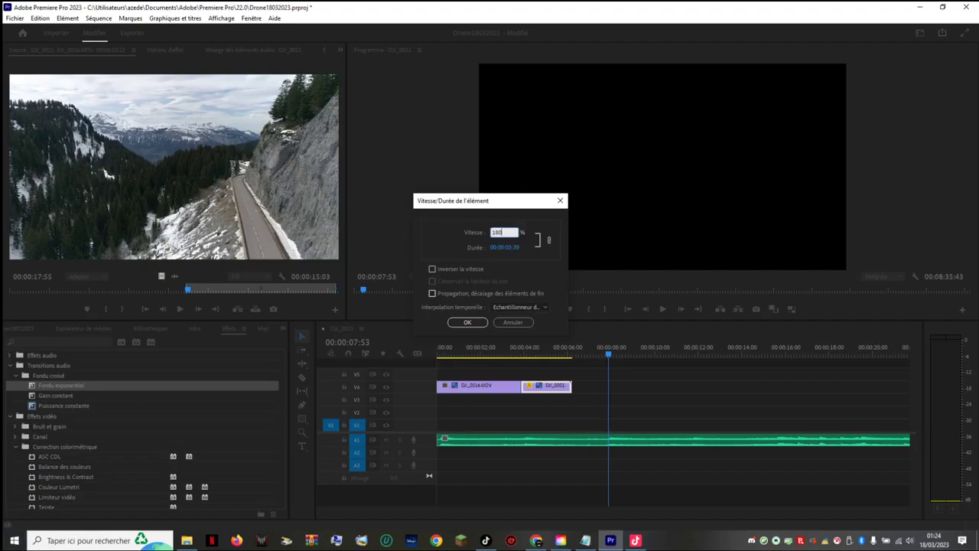
pyautogui.press('Return')
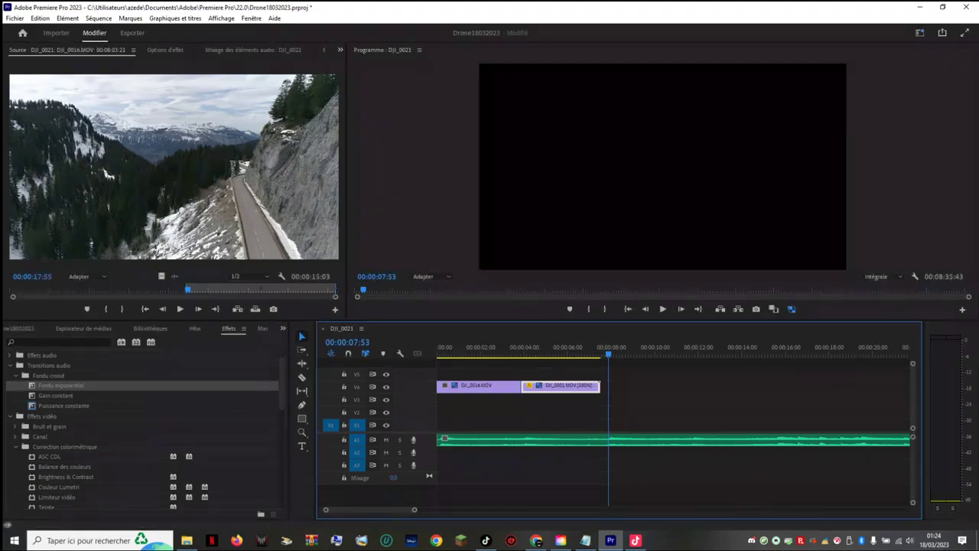
pyautogui.moveTo(611, 354); pyautogui.dragTo(522, 354)
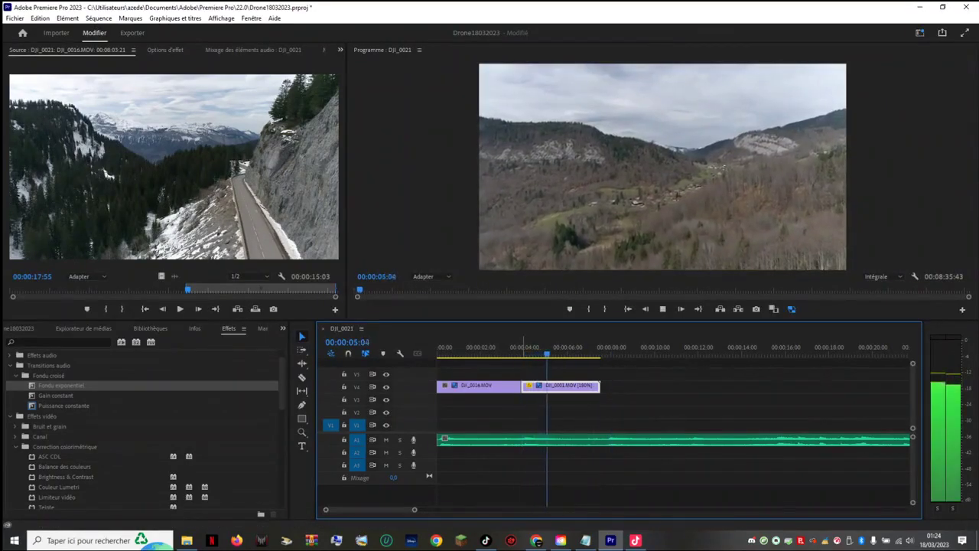
pyautogui.moveTo(522, 354)
pyautogui.mouseDown()
pyautogui.moveTo(469, 355)
pyautogui.moveTo(503, 354)
pyautogui.mouseUp()
pyautogui.press('space')
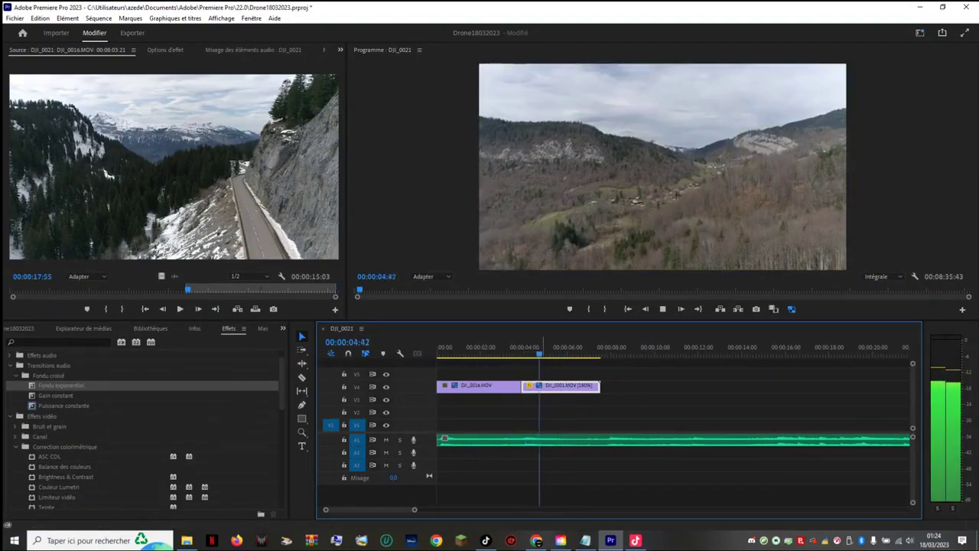
pyautogui.press('space')
# Step: Play from before the cut past the end of DJI_0001.MOV and locate the beat at 00:00:07:50
pyautogui.moveTo(551, 354); pyautogui.dragTo(502, 354)
pyautogui.press('space')
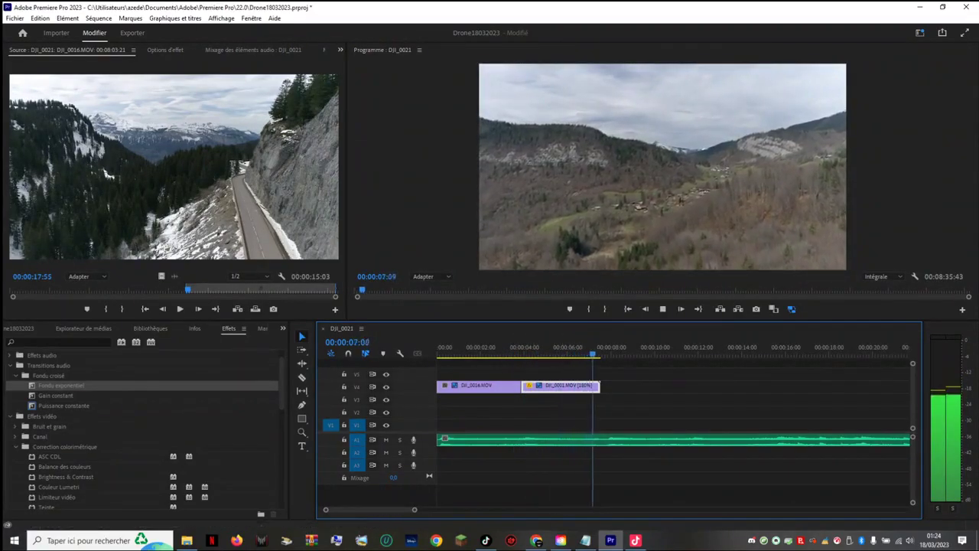
pyautogui.press('space')
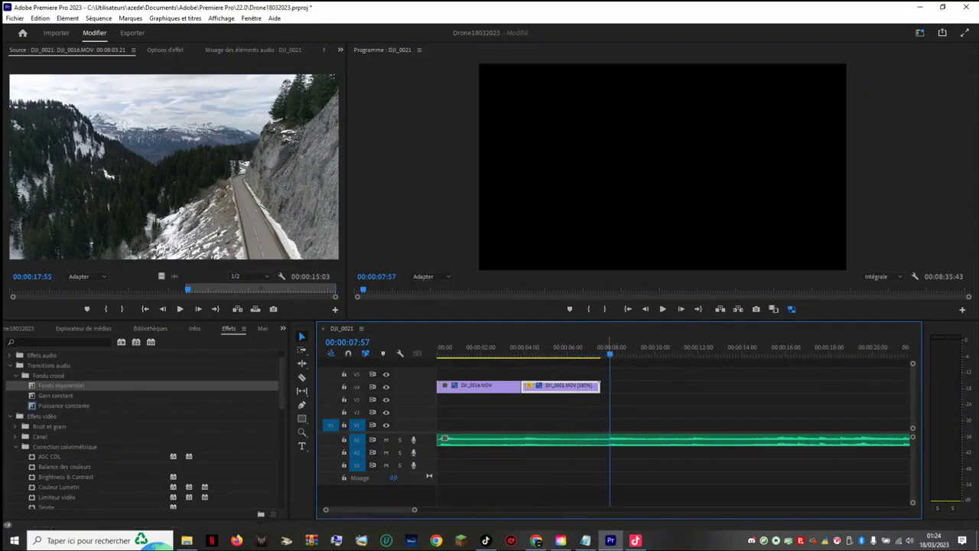
pyautogui.click(600, 348)
pyautogui.press('space')
pyautogui.press('space')
pyautogui.press('space')
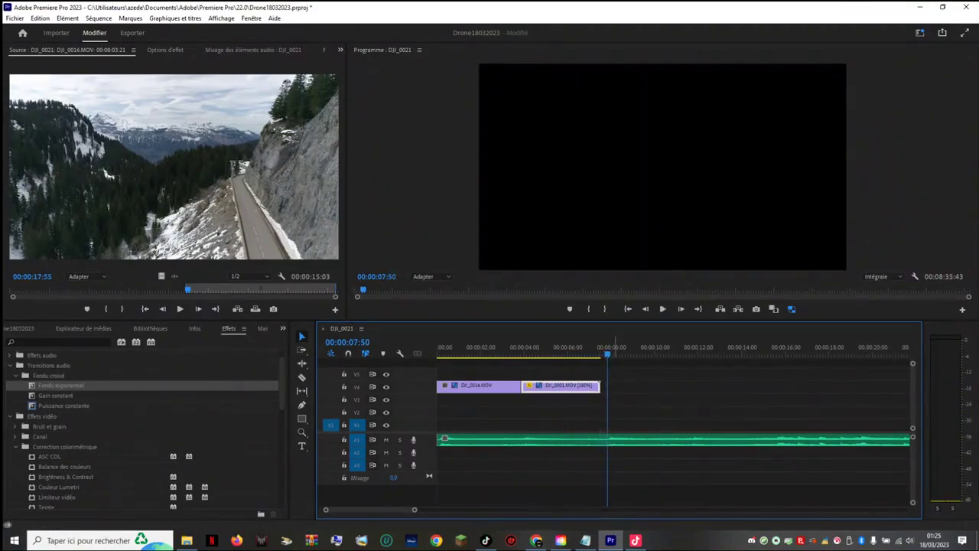
# Step: Try speeds of 172% and 169% on DJI_0001.MOV on V4 to stretch it towards 00:00:07:50
pyautogui.rightClick(572, 385)
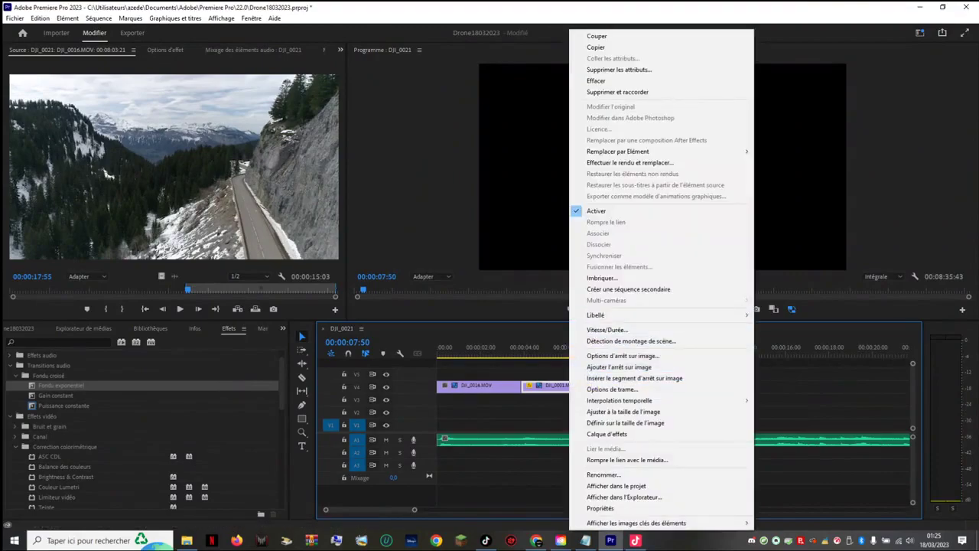
pyautogui.click(607, 328)
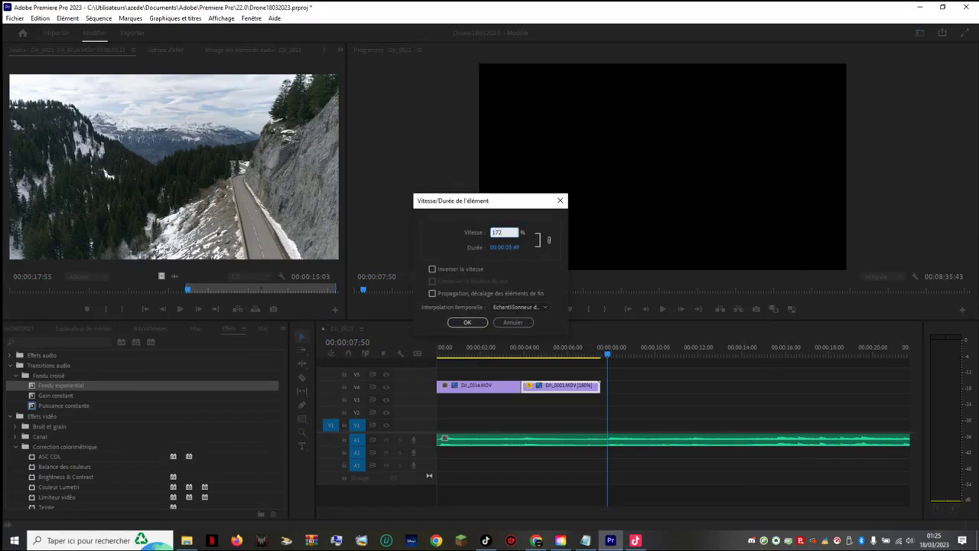
pyautogui.press('Return')
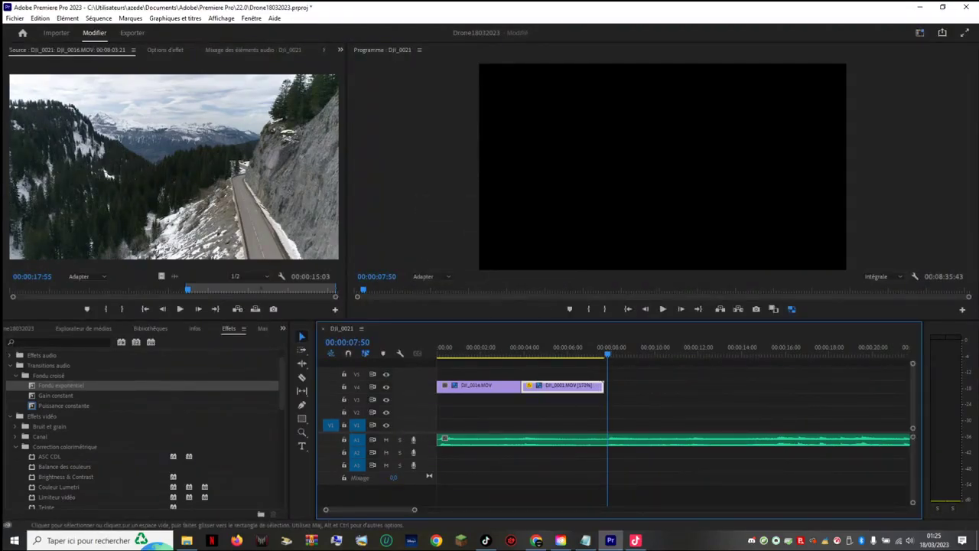
pyautogui.rightClick(576, 385)
pyautogui.click(607, 330)
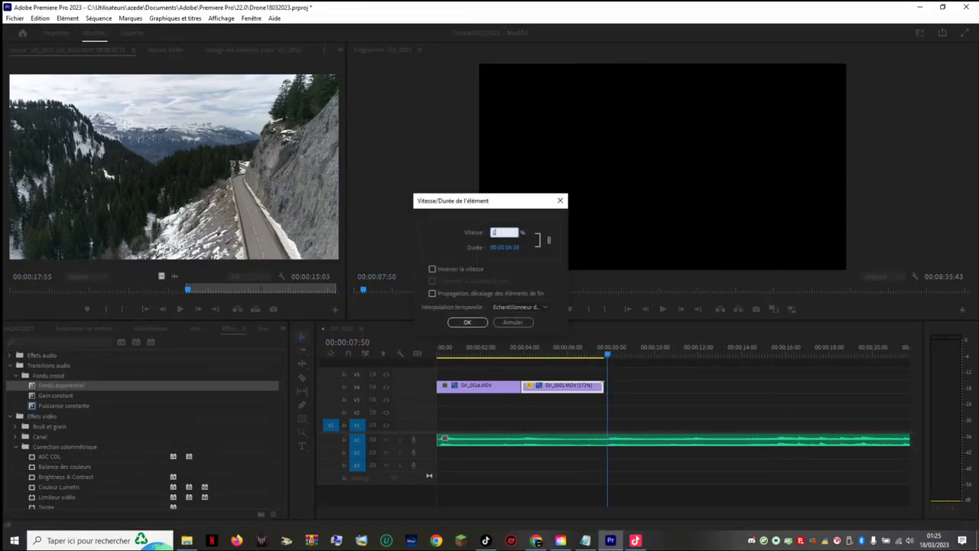
pyautogui.write('169')
pyautogui.press('Return')
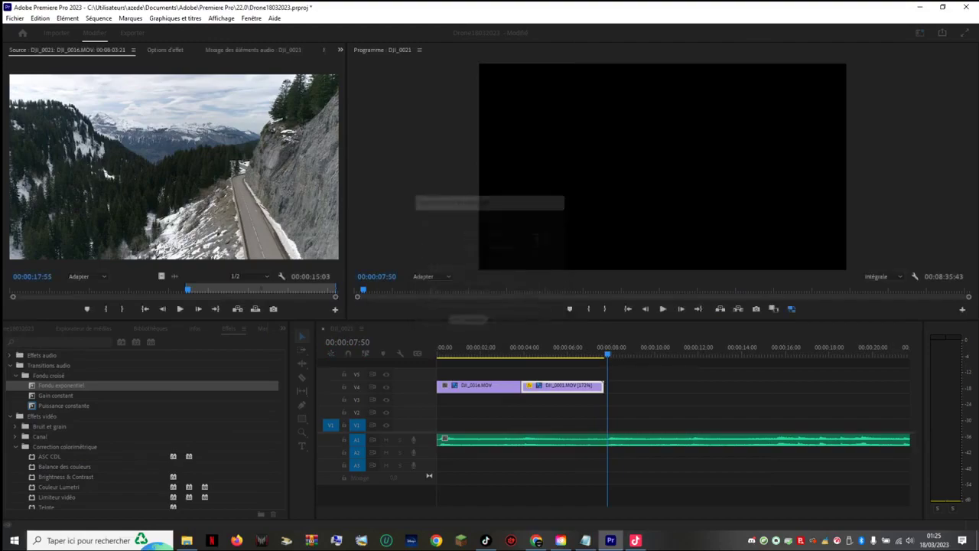
# Step: Set the speed of DJI_0001.MOV on V4 to 150%, trim its end to 00:00:07:50, and play past the end
pyautogui.rightClick(575, 385)
pyautogui.click(609, 329)
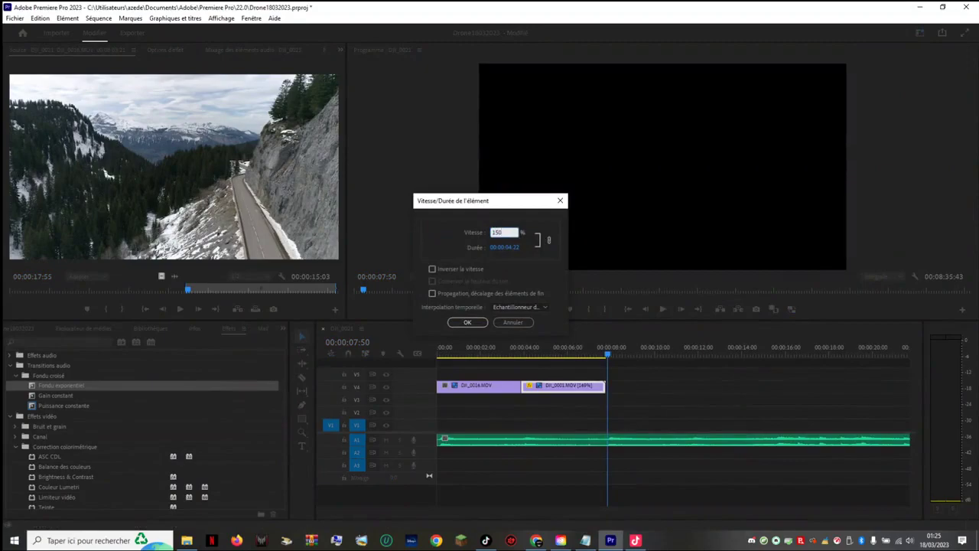
pyautogui.press('Return')
pyautogui.moveTo(614, 384); pyautogui.dragTo(606, 385)
pyautogui.moveTo(605, 386); pyautogui.dragTo(608, 387)
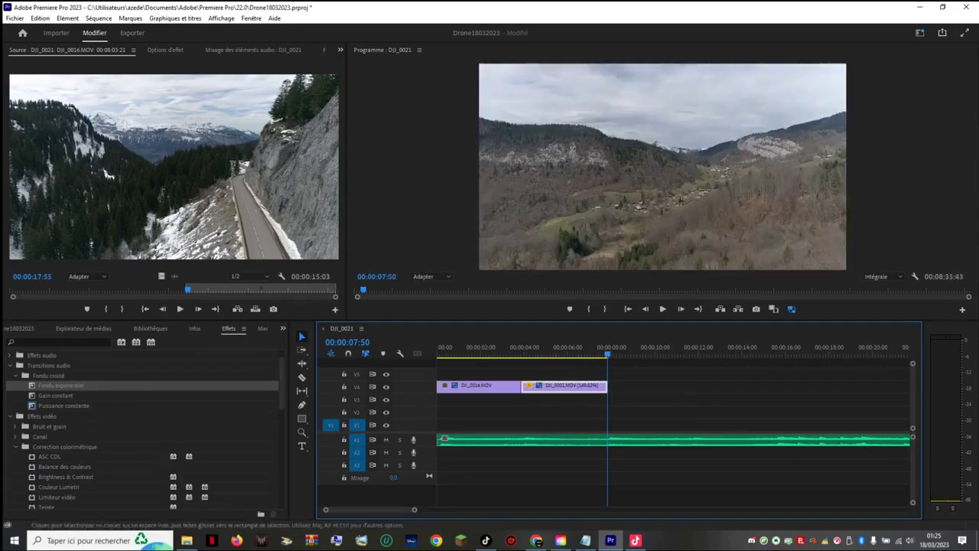
pyautogui.press('space')
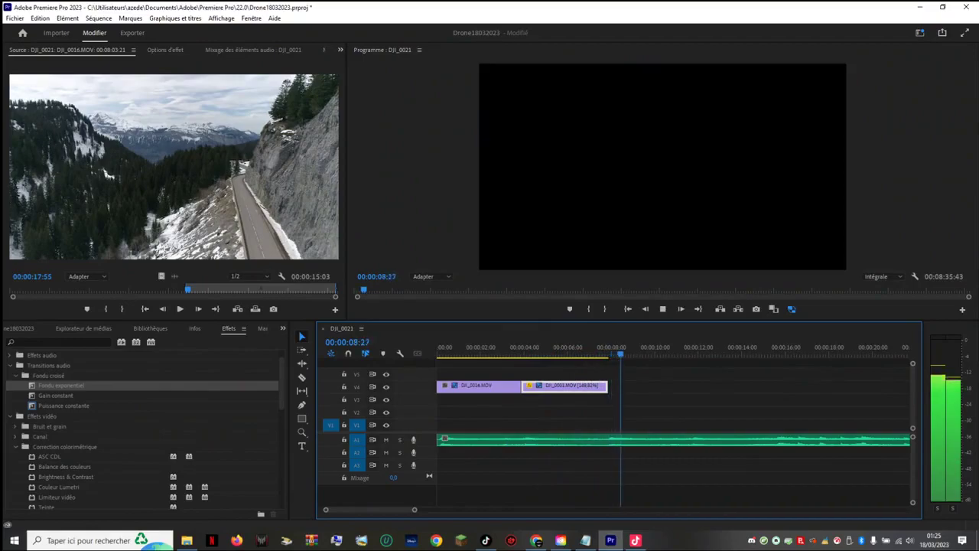
pyautogui.press('space')
# Step: Play the footage on V1 up to 00:00:43:13 to look for a next clip
pyautogui.moveTo(415, 510); pyautogui.dragTo(521, 509)
pyautogui.press('Down')
pyautogui.press('space')
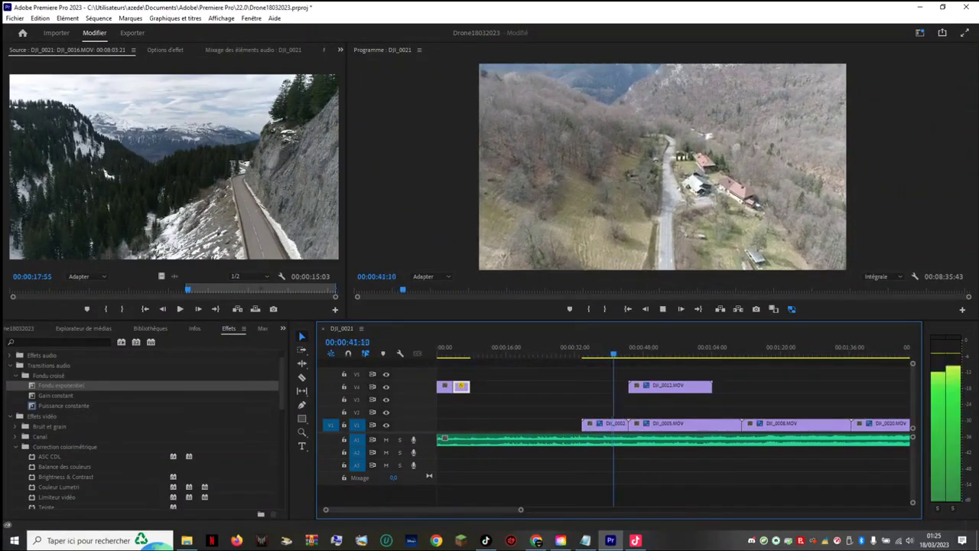
pyautogui.press('space')
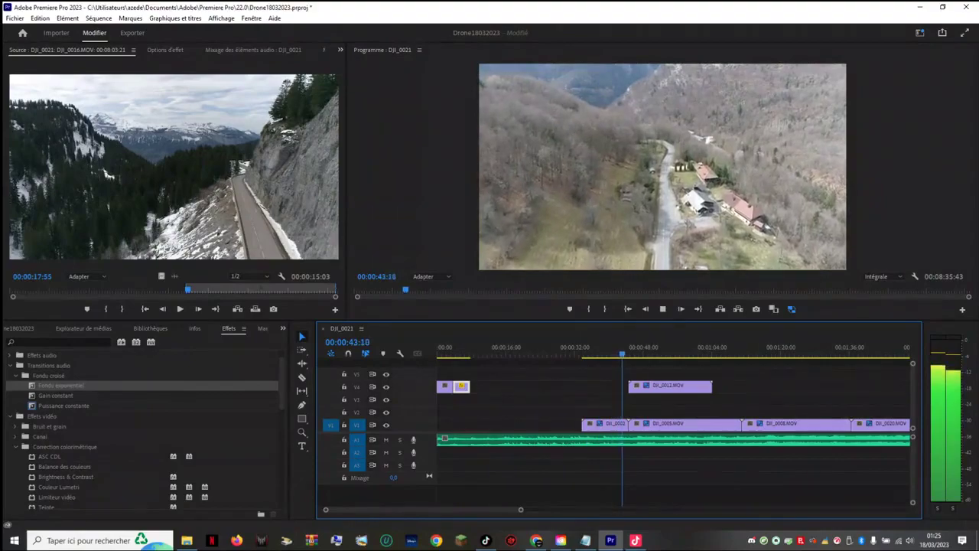
# Step: Try DJI_0012.MOV earlier on V4, in the gap after DJI_0001.MOV, and preview it around 00:00:25:56
pyautogui.moveTo(670, 386); pyautogui.dragTo(537, 385)
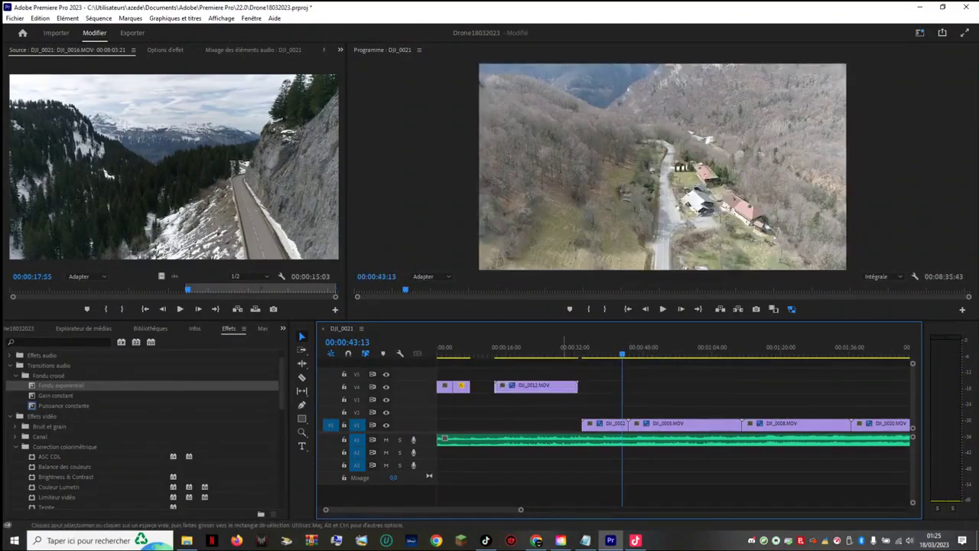
pyautogui.click(565, 348)
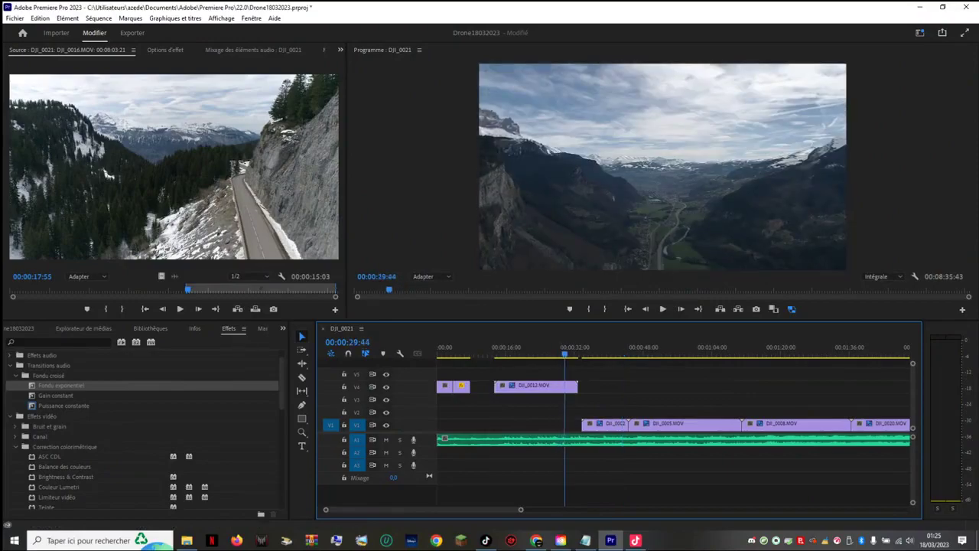
pyautogui.moveTo(565, 351)
pyautogui.mouseDown()
pyautogui.moveTo(530, 350)
pyautogui.moveTo(548, 350)
pyautogui.mouseUp()
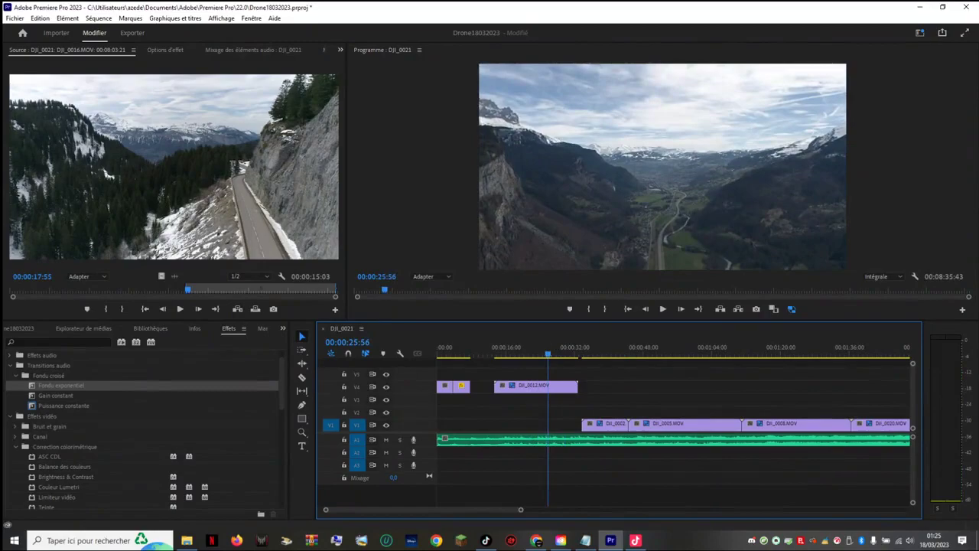
pyautogui.press('space')
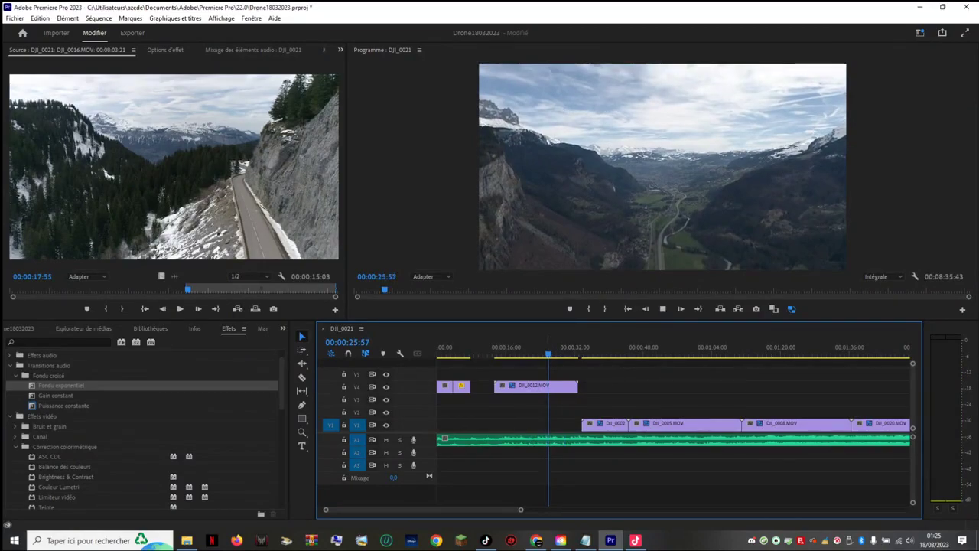
pyautogui.press('space')
# Step: Move DJI_0012.MOV on V4 to start shortly after 00:00:48:00 and play the sequence from the beginning
pyautogui.moveTo(536, 385); pyautogui.dragTo(691, 385)
pyautogui.click(596, 350)
pyautogui.moveTo(596, 350); pyautogui.dragTo(603, 350)
pyautogui.press('Home')
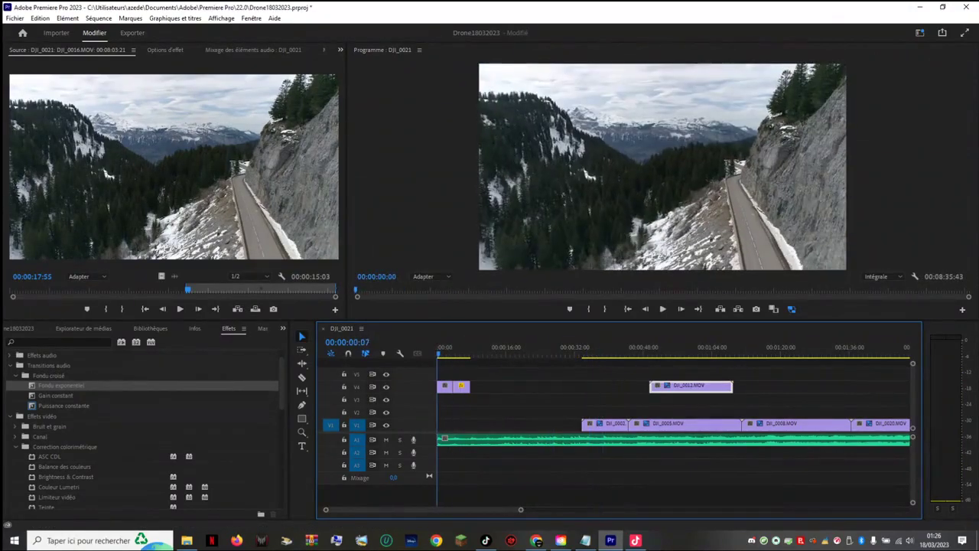
pyautogui.press('space')
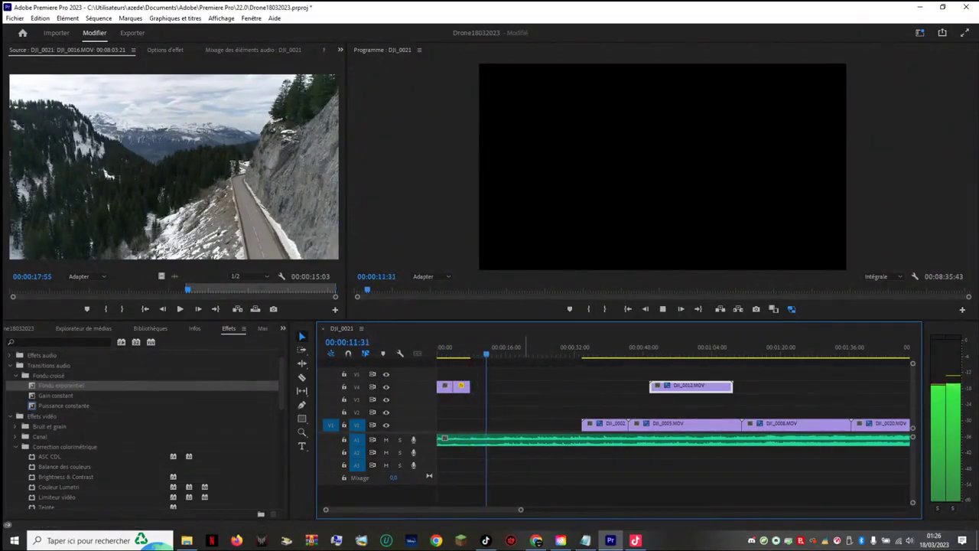
# Step: Move DJI_0003.MOV from V1 to V5, starting right after DJI_0001.MOV ends on V4
pyautogui.press('space')
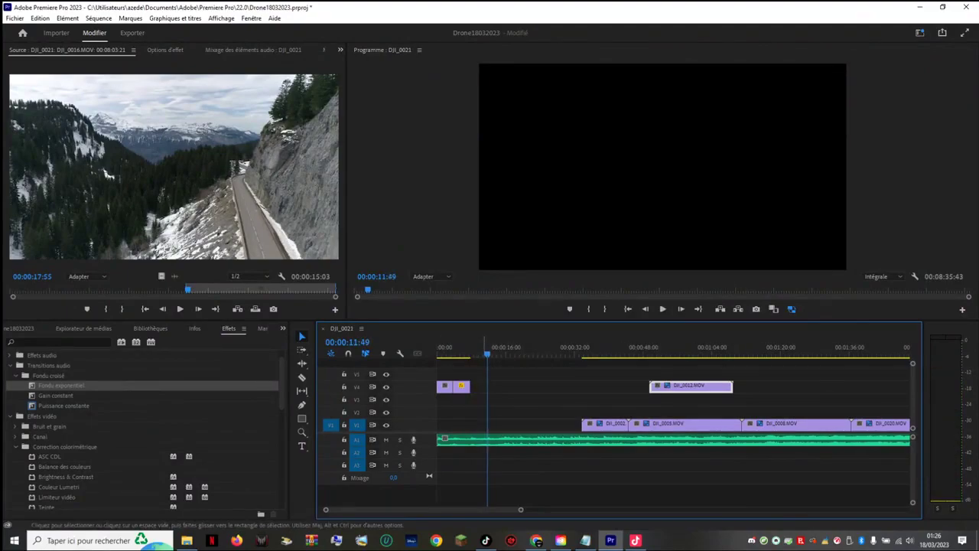
pyautogui.moveTo(482, 509); pyautogui.dragTo(524, 510)
pyautogui.moveTo(548, 350); pyautogui.dragTo(794, 348)
pyautogui.moveTo(787, 423); pyautogui.dragTo(453, 387)
pyautogui.moveTo(529, 509); pyautogui.dragTo(507, 509)
pyautogui.moveTo(752, 387); pyautogui.dragTo(470, 375)
pyautogui.moveTo(484, 510); pyautogui.dragTo(641, 510)
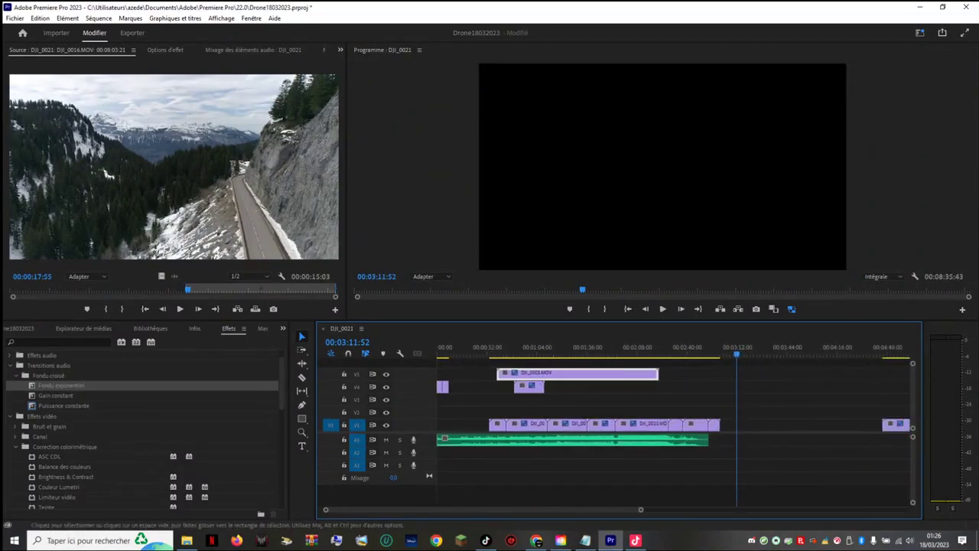
pyautogui.moveTo(569, 374); pyautogui.dragTo(521, 374)
# Step: Play DJI_0003.MOV from 00:00:10:05 to about 00:00:24 to judge its opening shots against the music
pyautogui.click(445, 349)
pyautogui.moveTo(445, 348); pyautogui.dragTo(452, 346)
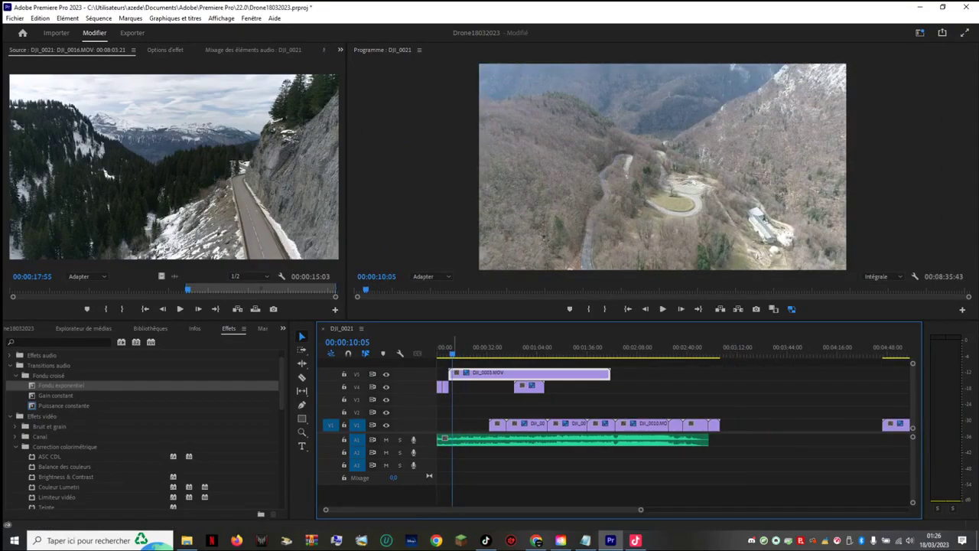
pyautogui.press('space')
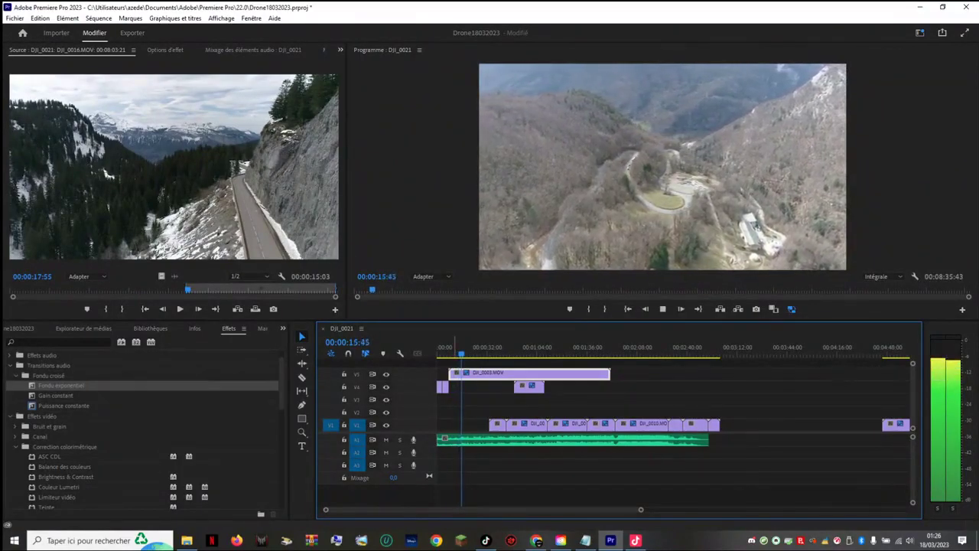
pyautogui.press('space')
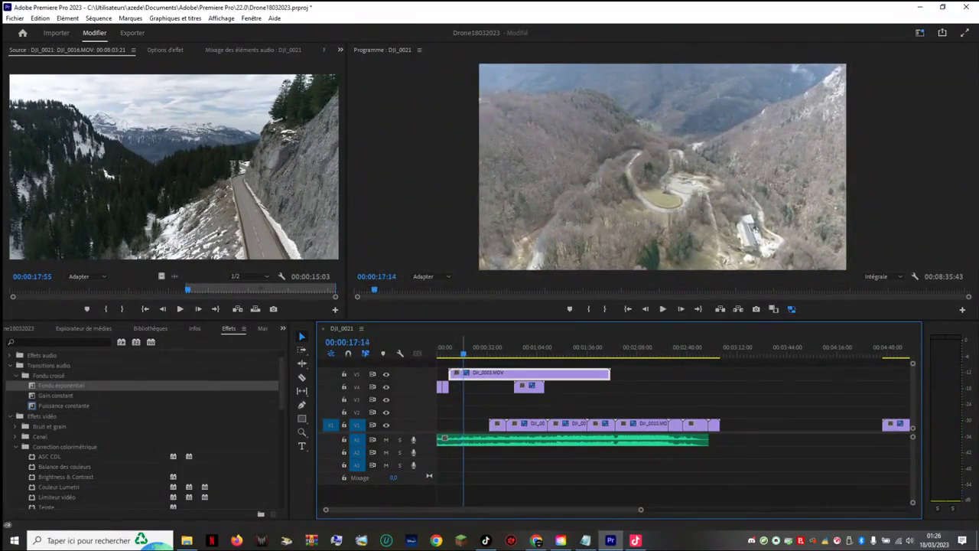
pyautogui.moveTo(640, 510); pyautogui.dragTo(584, 509)
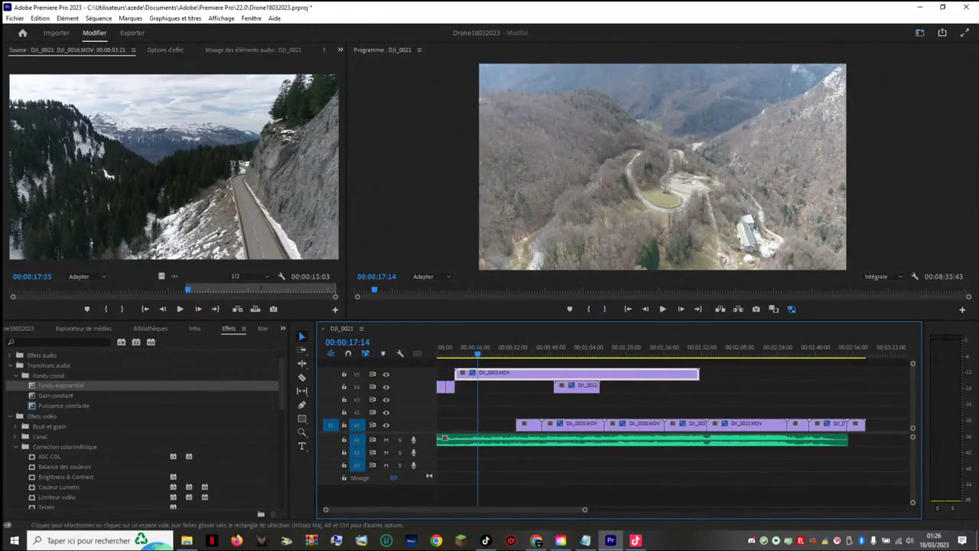
pyautogui.press('space')
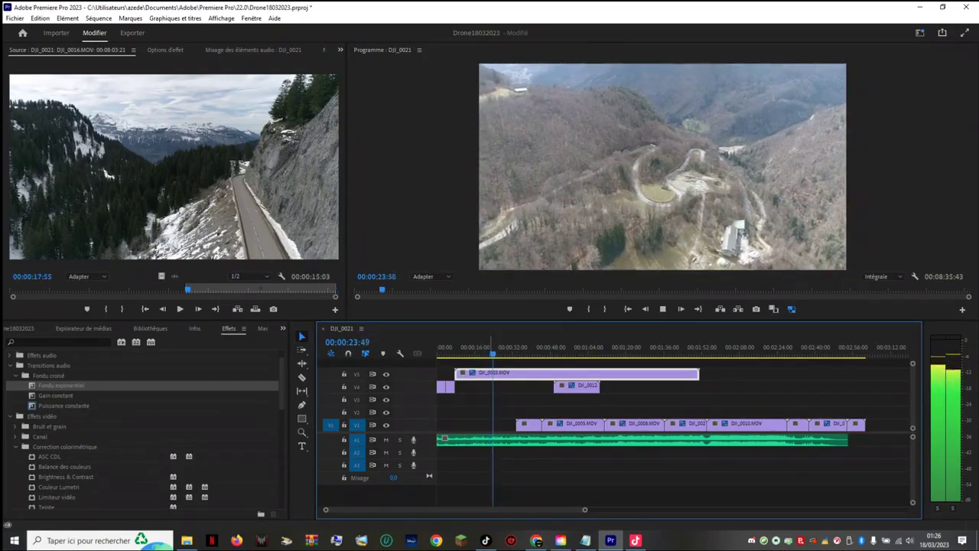
pyautogui.press('space')
# Step: Skim the rest of DJI_0003.MOV up to 00:01:29:03 for usable footage
pyautogui.moveTo(495, 353); pyautogui.dragTo(535, 353)
pyautogui.press('space')
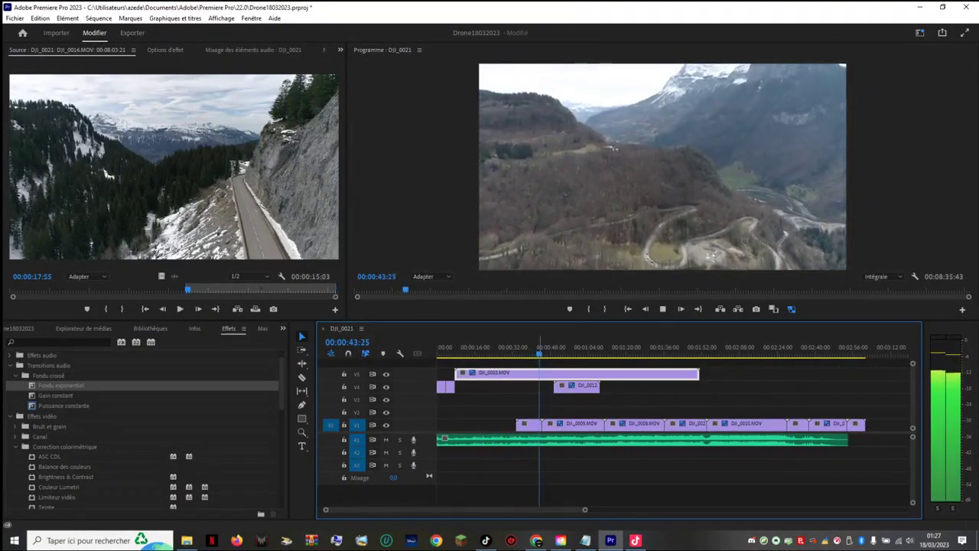
pyautogui.press('space')
pyautogui.moveTo(541, 353); pyautogui.dragTo(616, 353)
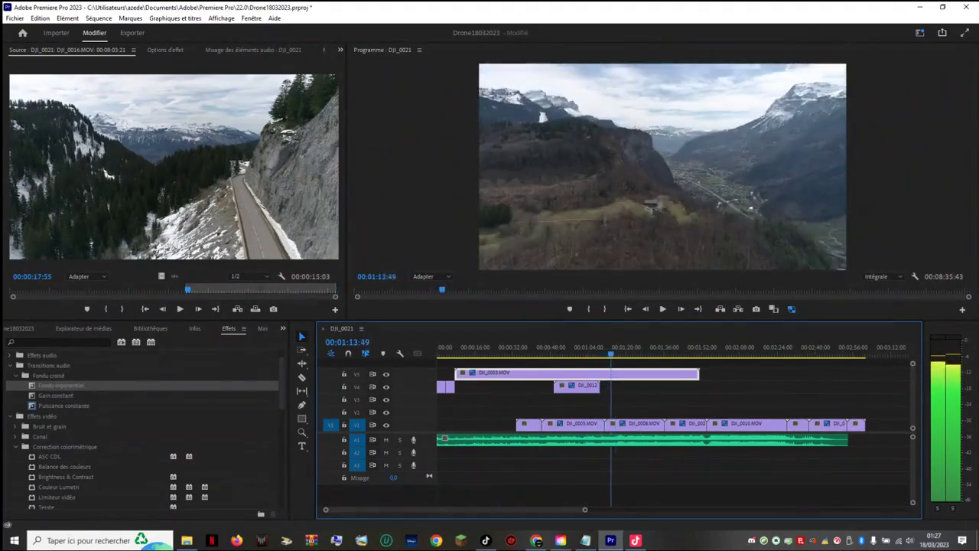
pyautogui.press('l')
pyautogui.press('l')
pyautogui.press('l')
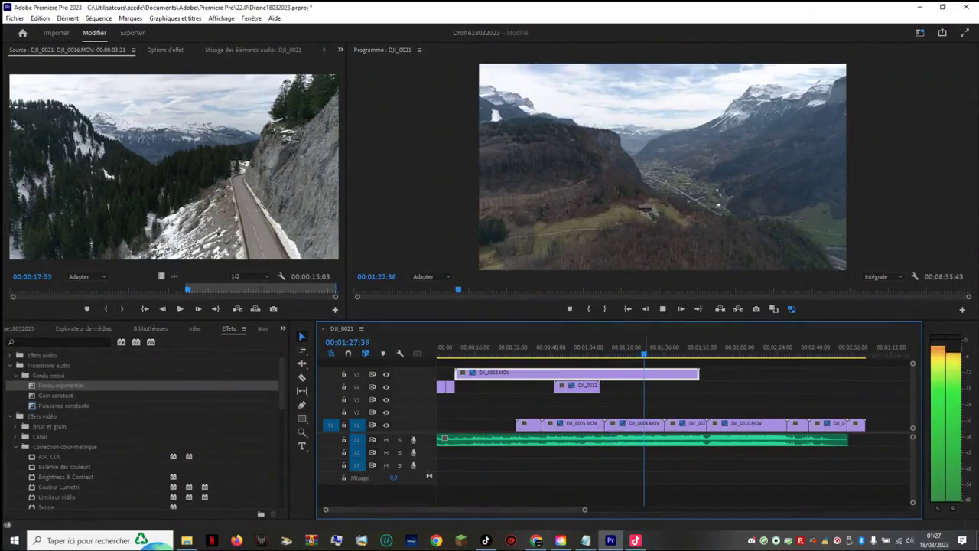
pyautogui.press('k')
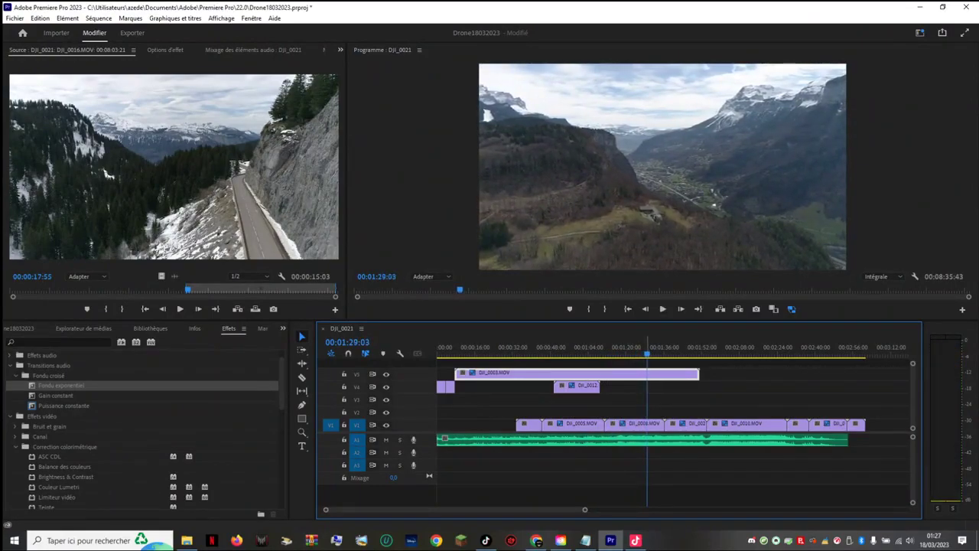
# Step: Return to the start of DJI_0003.MOV and replay its opening from 00:00:08:37 to 00:00:15:42
pyautogui.press('j')
pyautogui.press('j')
pyautogui.press('j')
pyautogui.press('j')
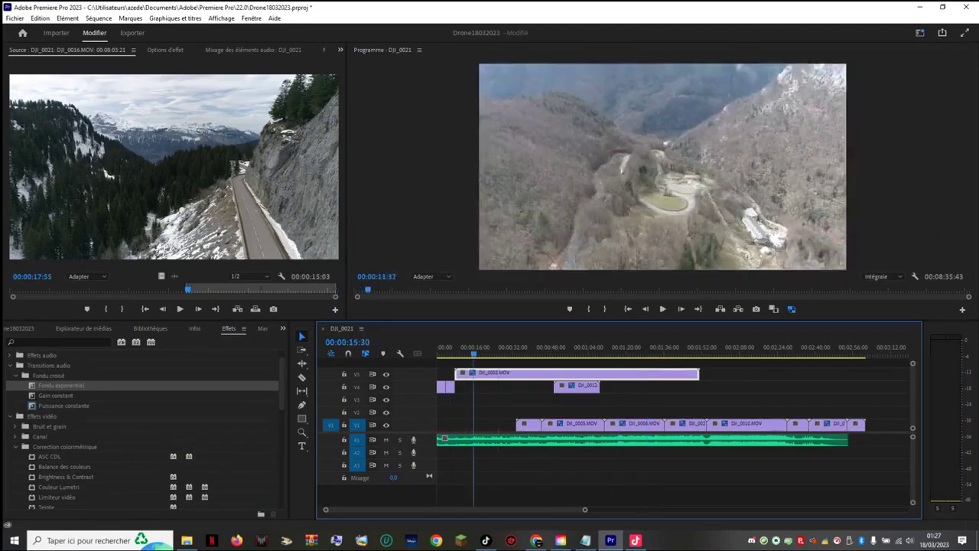
pyautogui.press('j')
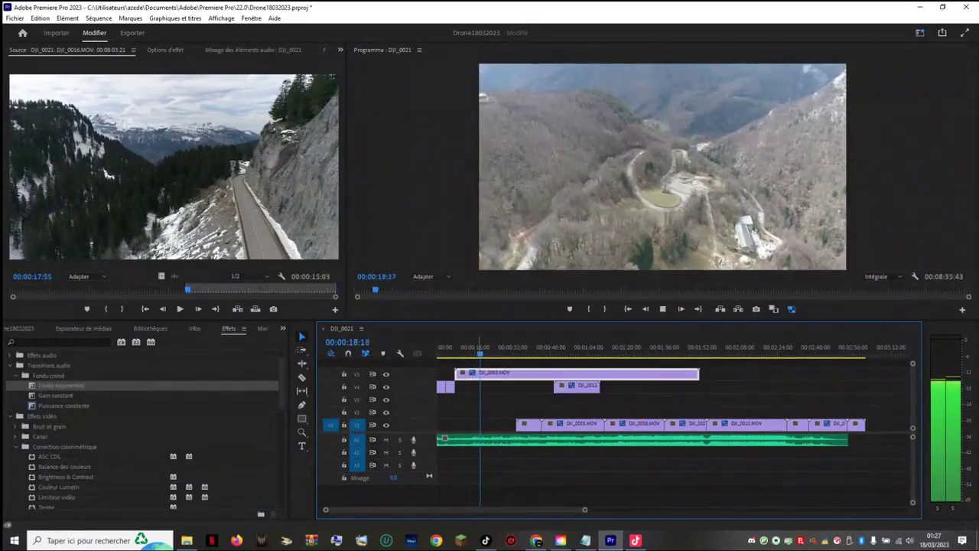
pyautogui.moveTo(483, 353)
pyautogui.mouseDown()
pyautogui.moveTo(455, 353)
pyautogui.moveTo(469, 353)
pyautogui.mouseUp()
pyautogui.press('j')
pyautogui.press('j')
pyautogui.press('j')
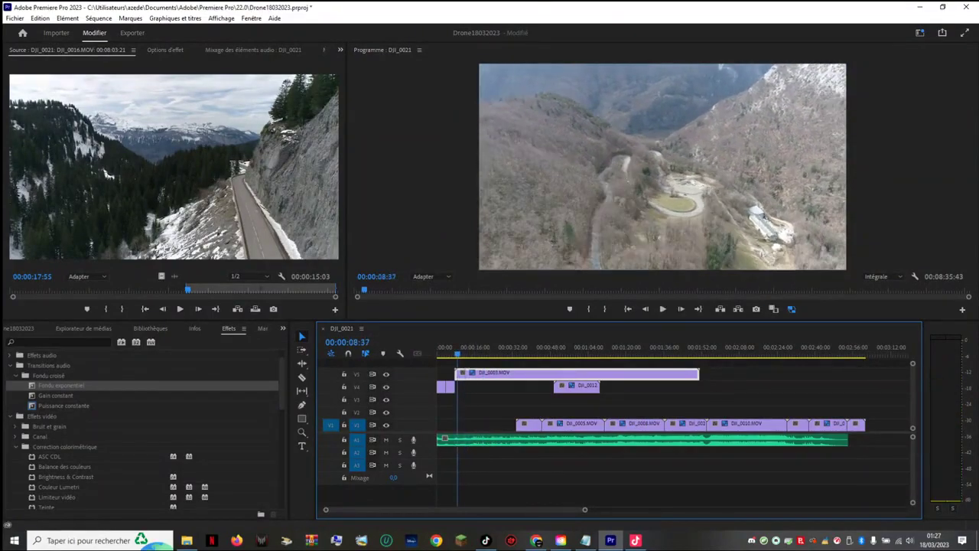
pyautogui.press('l')
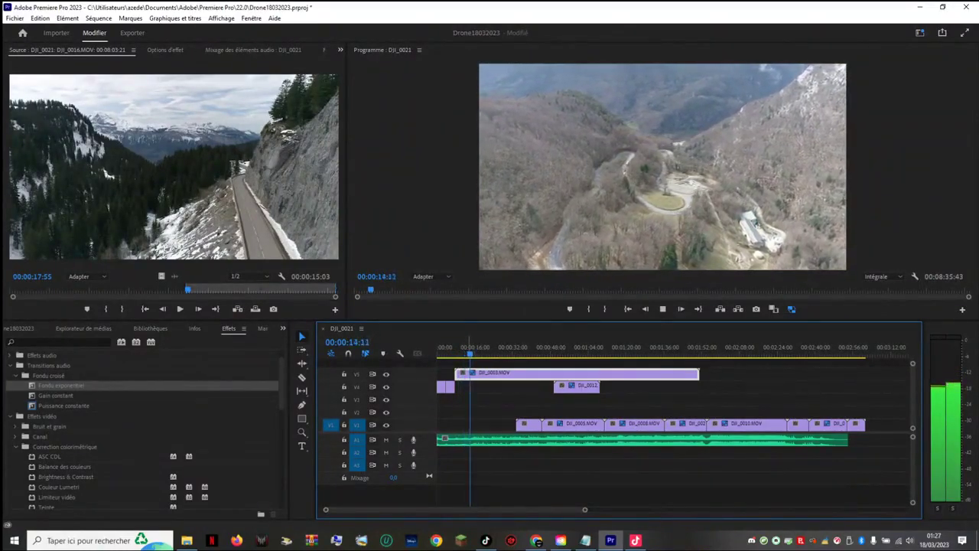
pyautogui.press('space')
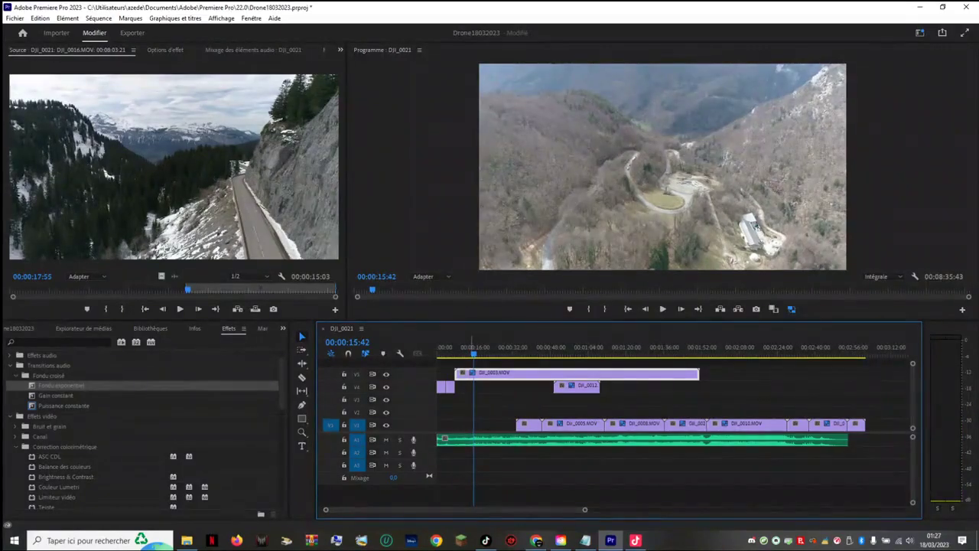
# Step: Play the cut from DJI_0001.MOV into DJI_0003.MOV and continue to 00:00:14:40
pyautogui.moveTo(473, 353); pyautogui.dragTo(452, 354)
pyautogui.press('space')
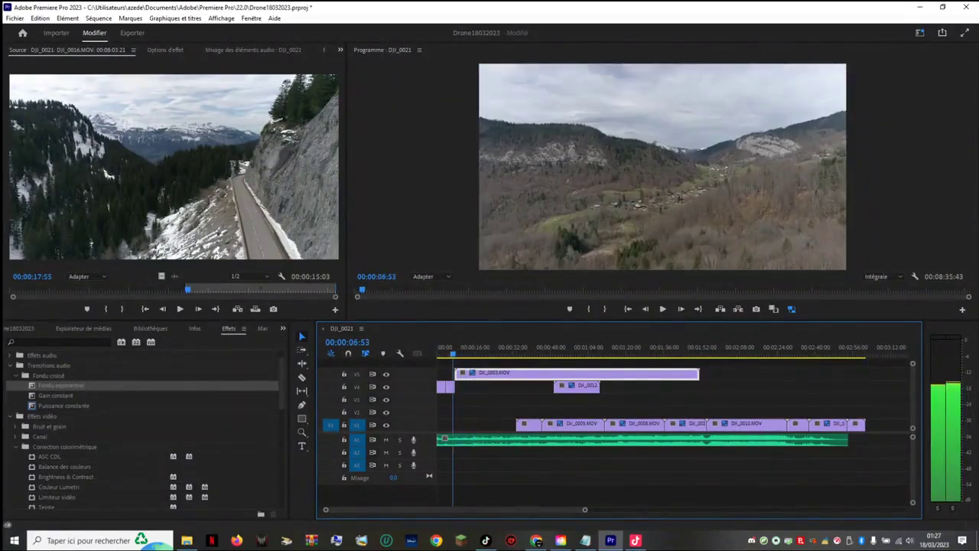
pyautogui.press('space')
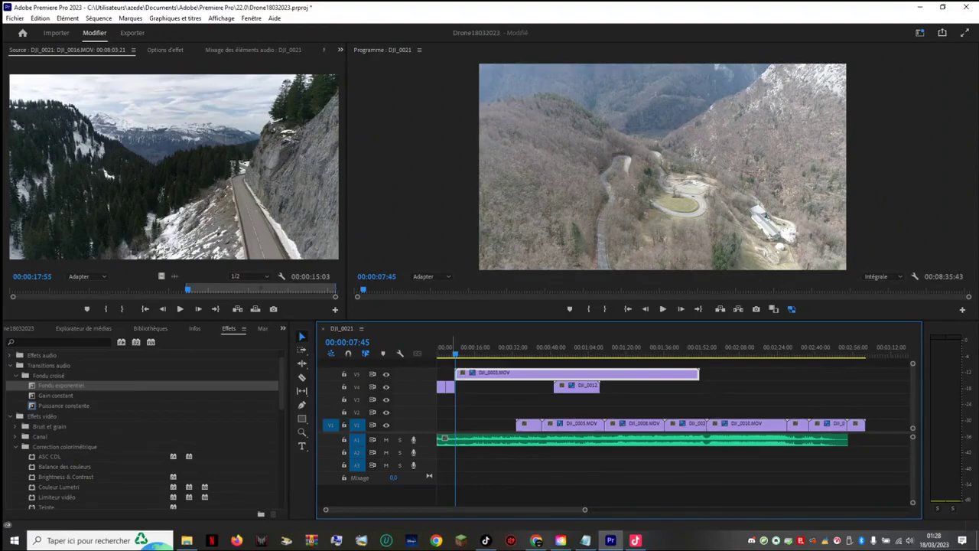
pyautogui.press('space')
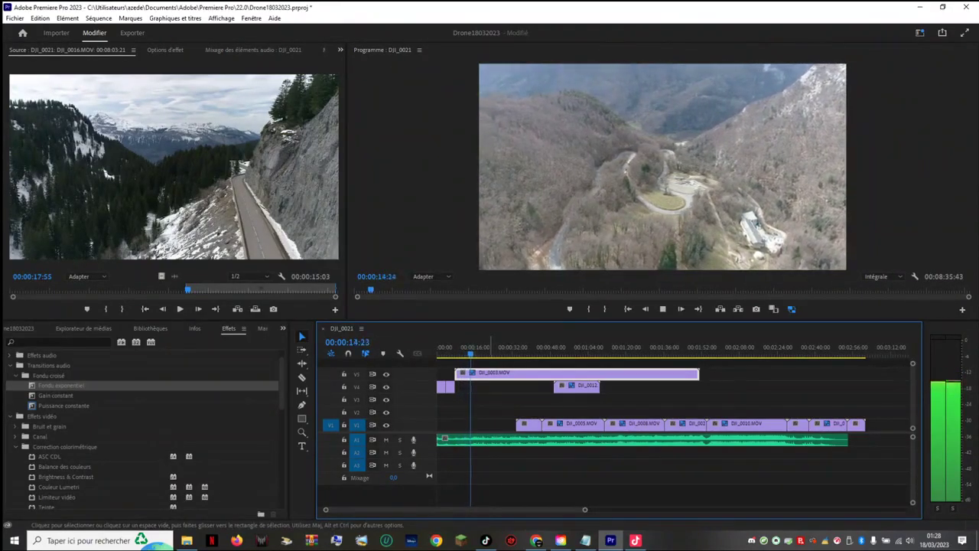
pyautogui.press('space')
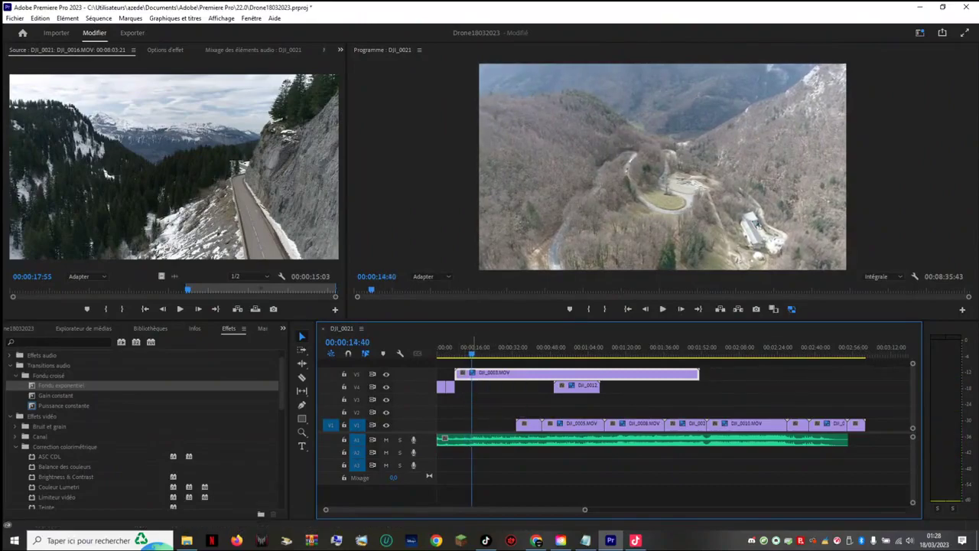
# Step: Move DJI_0012.MOV from V4 to V5, starting at about 00:02:00:00, beyond DJI_0003.MOV
pyautogui.moveTo(472, 345); pyautogui.dragTo(579, 346)
pyautogui.moveTo(576, 385); pyautogui.dragTo(745, 348)
pyautogui.click(723, 347)
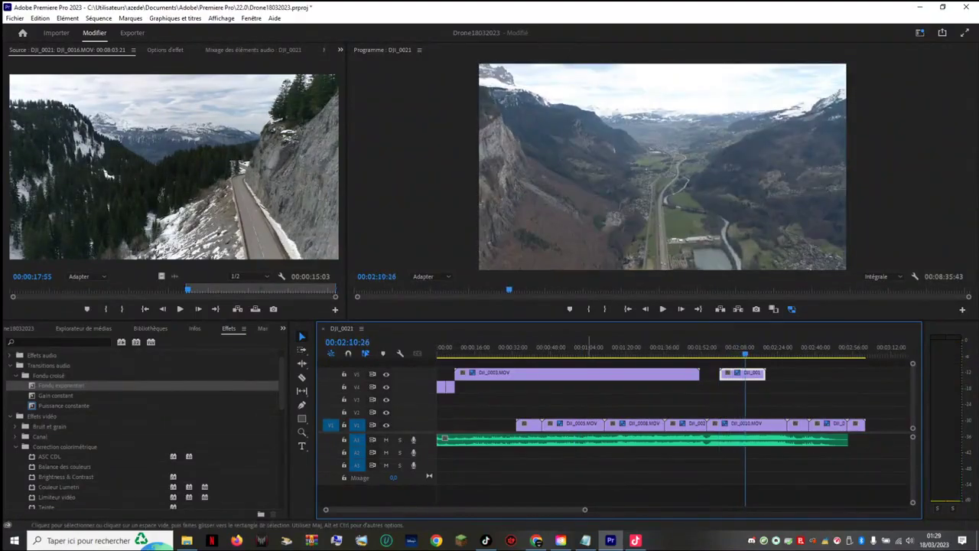
# Step: Move DJI_0003.MOV on V5 to about 00:04:40:00 and bring DJI_0014.MOV from near 00:07:30:00 on V1 to V4 after DJI_0001.MOV
pyautogui.moveTo(585, 509); pyautogui.dragTo(801, 510)
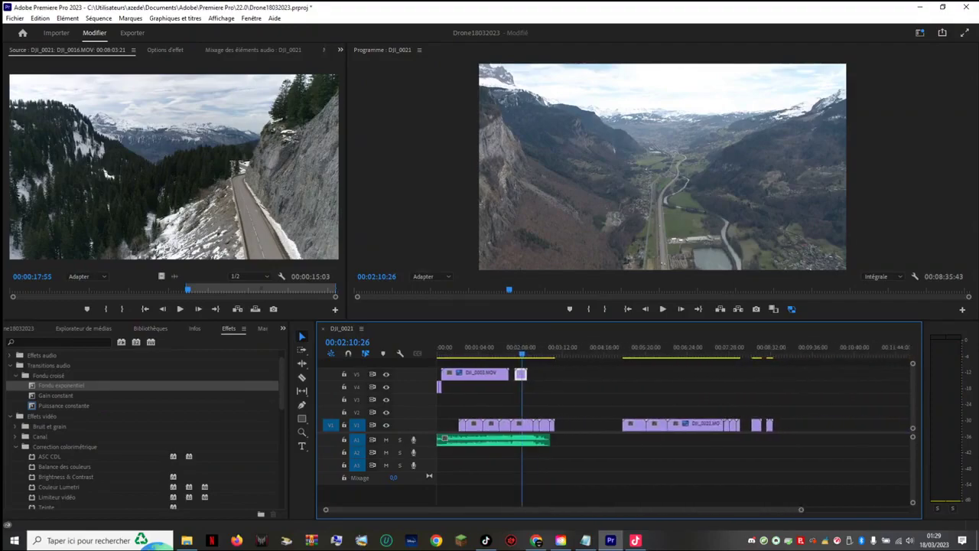
pyautogui.press('=')
pyautogui.moveTo(795, 347); pyautogui.dragTo(801, 347)
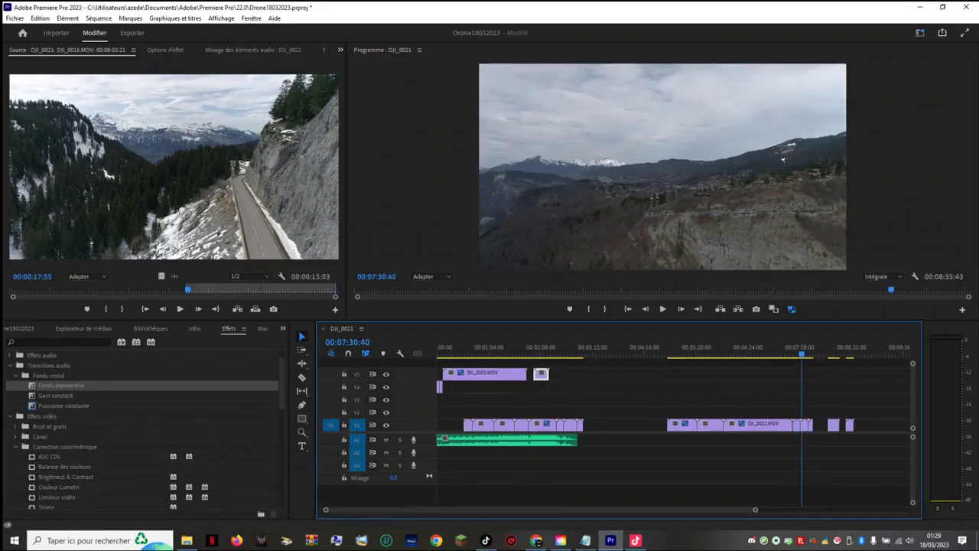
pyautogui.moveTo(805, 425); pyautogui.dragTo(481, 413)
pyautogui.moveTo(476, 373); pyautogui.dragTo(696, 373)
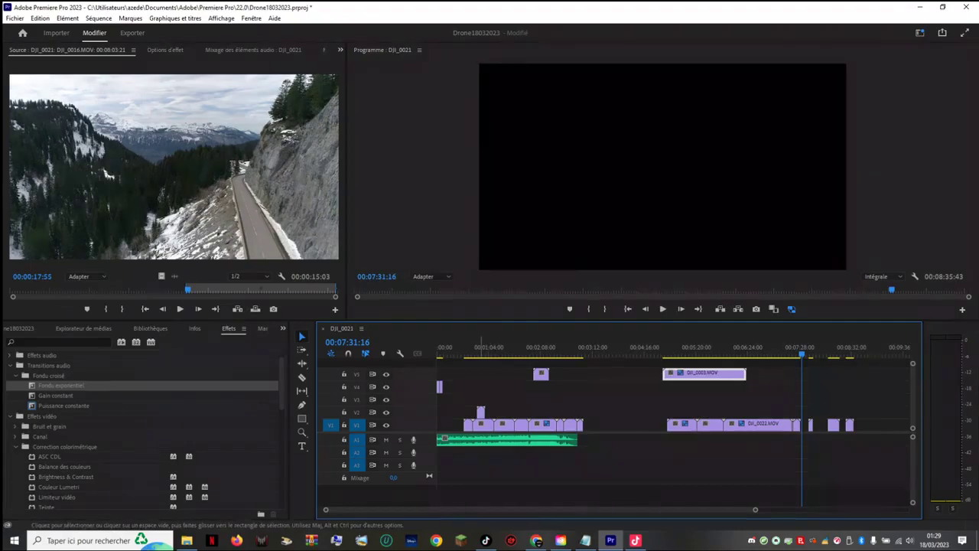
pyautogui.moveTo(480, 414); pyautogui.dragTo(446, 387)
# Step: Play the sequence from the beginning to check how DJI_0014.MOV follows DJI_0001.MOV
pyautogui.press('Home')
pyautogui.press('space')
pyautogui.press('=')
pyautogui.press('=')
pyautogui.press('=')
pyautogui.press('=')
pyautogui.press('=')
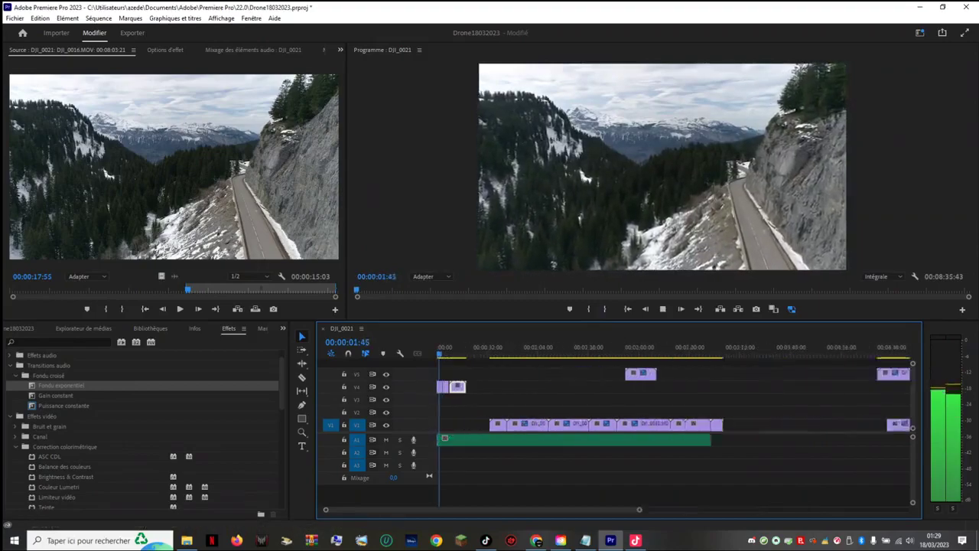
pyautogui.moveTo(488, 509); pyautogui.dragTo(482, 509)
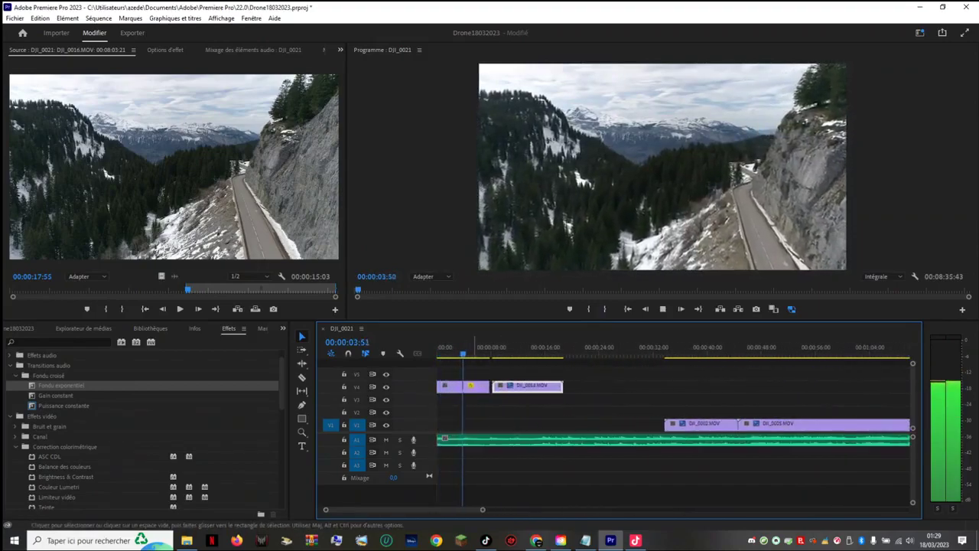
# Step: Shift DJI_0014.MOV along V4 toward DJI_0001.MOV, stop playback at 00:00:09:47, and undo the last two edits
pyautogui.moveTo(542, 388)
pyautogui.mouseDown()
pyautogui.moveTo(534, 398)
pyautogui.moveTo(533, 386)
pyautogui.mouseUp()
pyautogui.press('space')
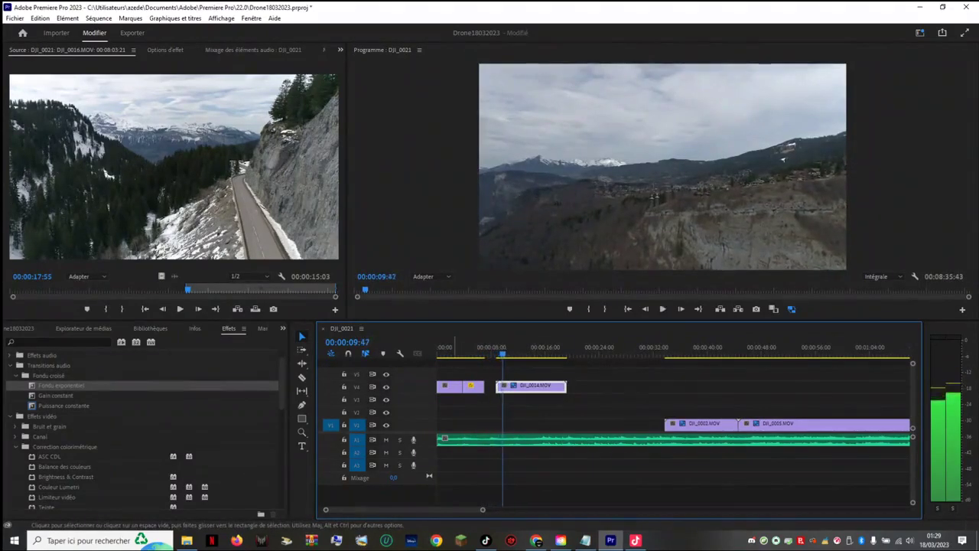
pyautogui.hotkey('ctrl', 'z')
pyautogui.hotkey('ctrl', 'z')
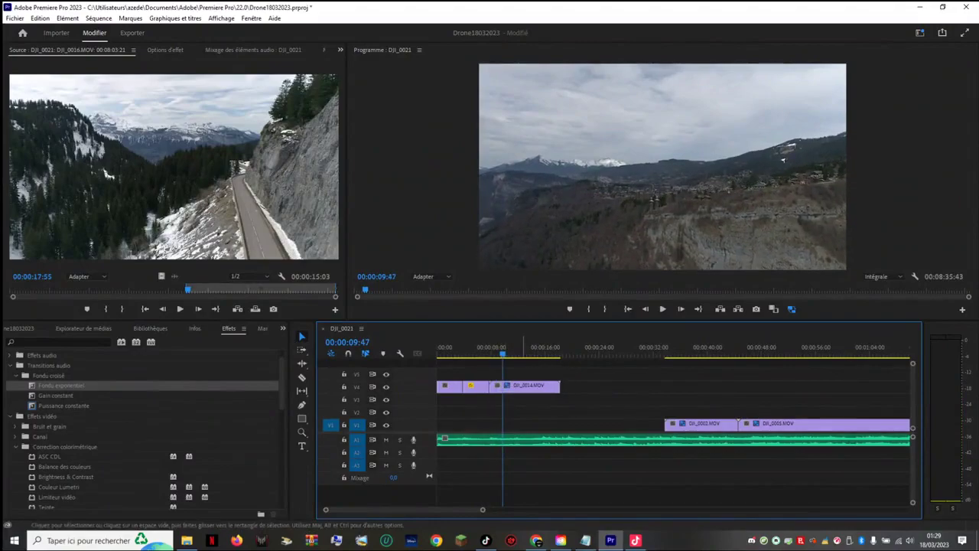
# Step: Fine-tune the position of DJI_0014.MOV on V4 so it starts flush with the end of DJI_0001.MOV, near 00:00:07:45
pyautogui.moveTo(523, 387); pyautogui.dragTo(540, 387)
pyautogui.hotkey('alt', 'Left')
pyautogui.hotkey('alt', 'Left')
pyautogui.hotkey('alt', 'Left')
pyautogui.hotkey('alt', 'Left')
pyautogui.hotkey('alt', 'Left')
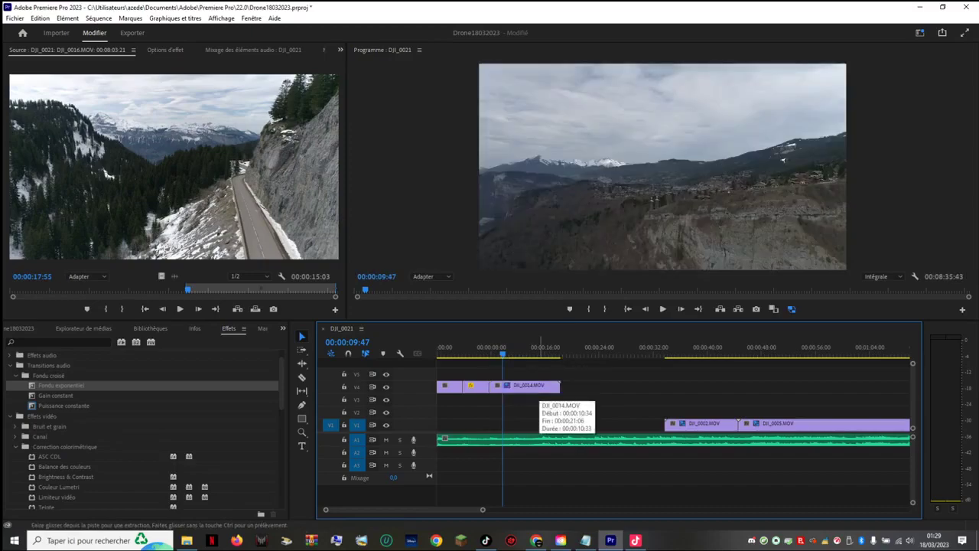
pyautogui.hotkey('alt', 'Left')
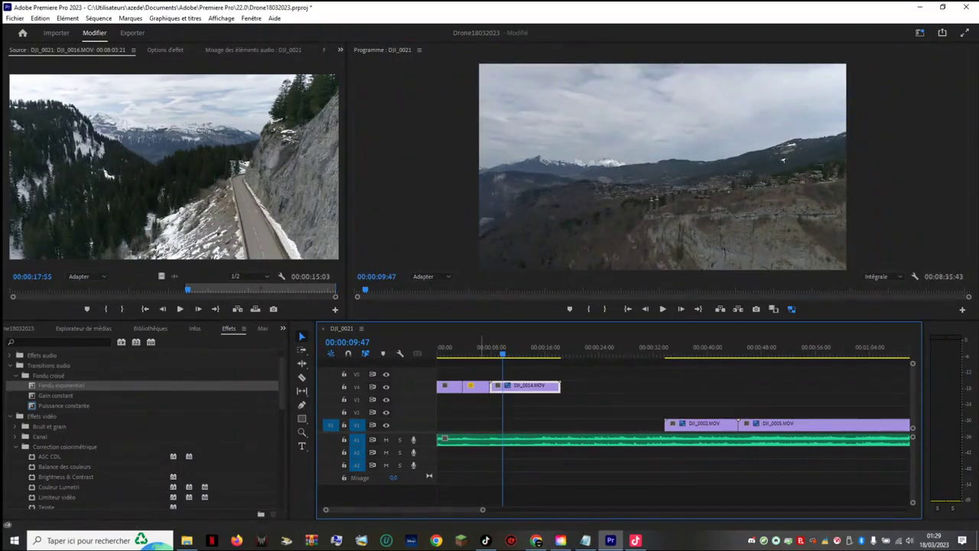
pyautogui.moveTo(547, 386); pyautogui.dragTo(526, 388)
pyautogui.moveTo(504, 353); pyautogui.dragTo(489, 353)
pyautogui.moveTo(520, 388); pyautogui.dragTo(531, 389)
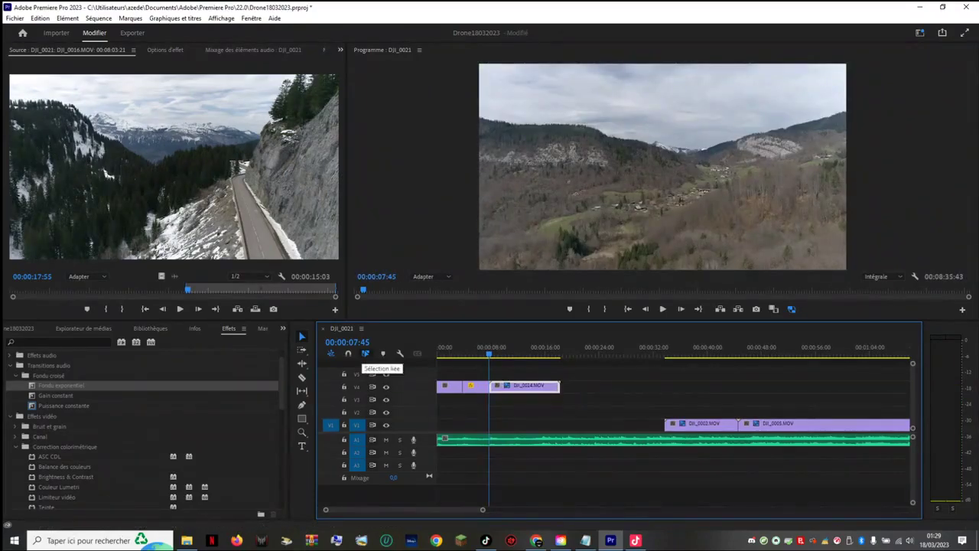
# Step: Play the cut between DJI_0001.MOV and DJI_0014.MOV from 00:00:04:58 to 00:00:08:37
pyautogui.press('space')
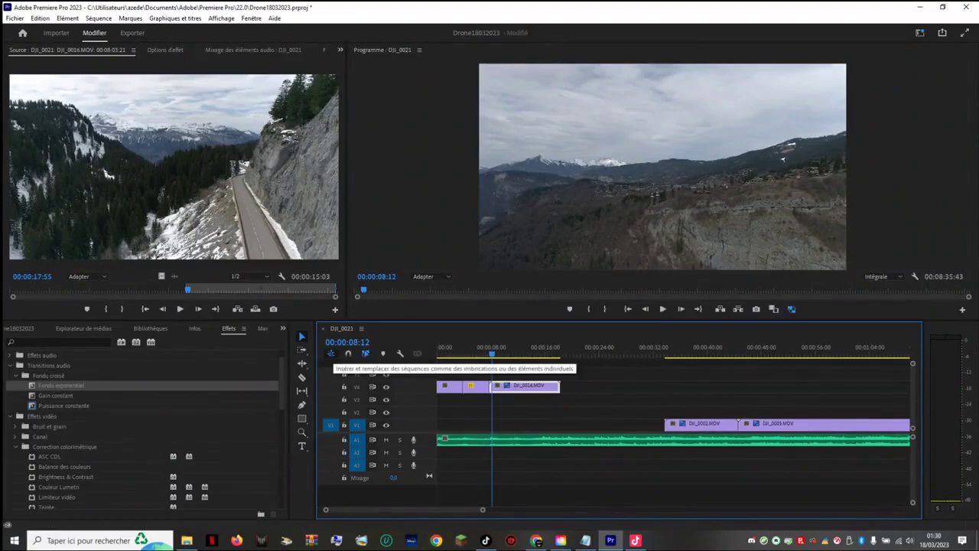
pyautogui.click(470, 350)
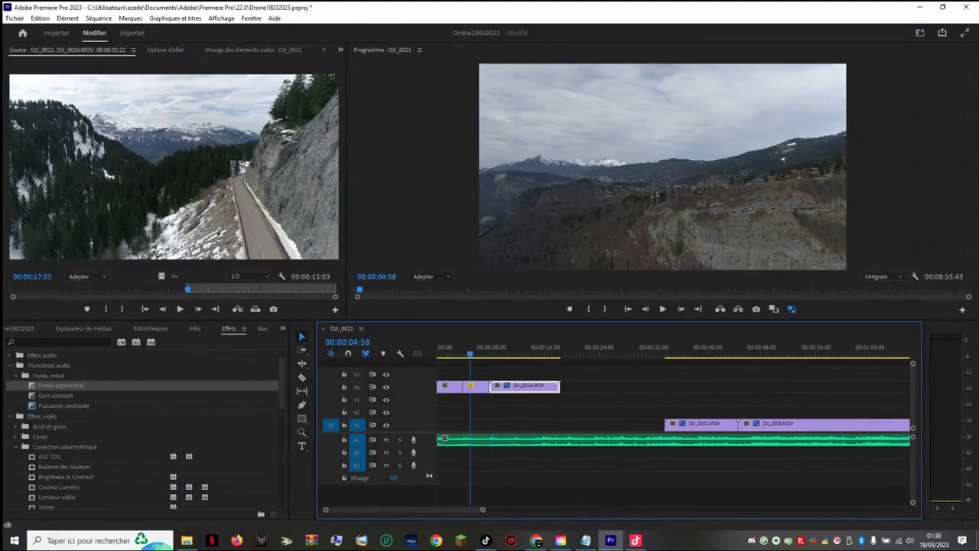
pyautogui.press('space')
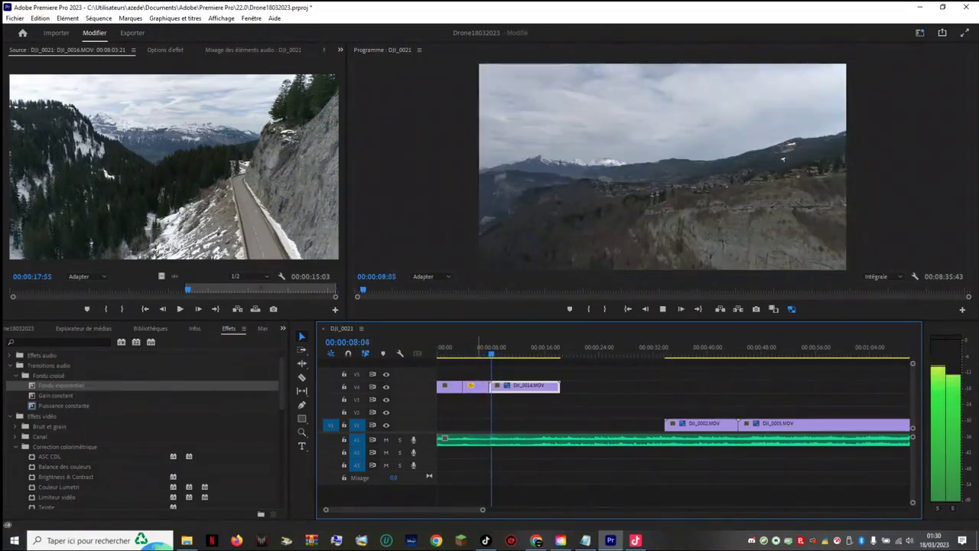
pyautogui.press('space')
# Step: Reverse the playback of DJI_0014.MOV on V4, keeping its speed at 100% and its time interpolation on frame sampling
pyautogui.moveTo(483, 509); pyautogui.dragTo(431, 509)
pyautogui.rightClick(610, 387)
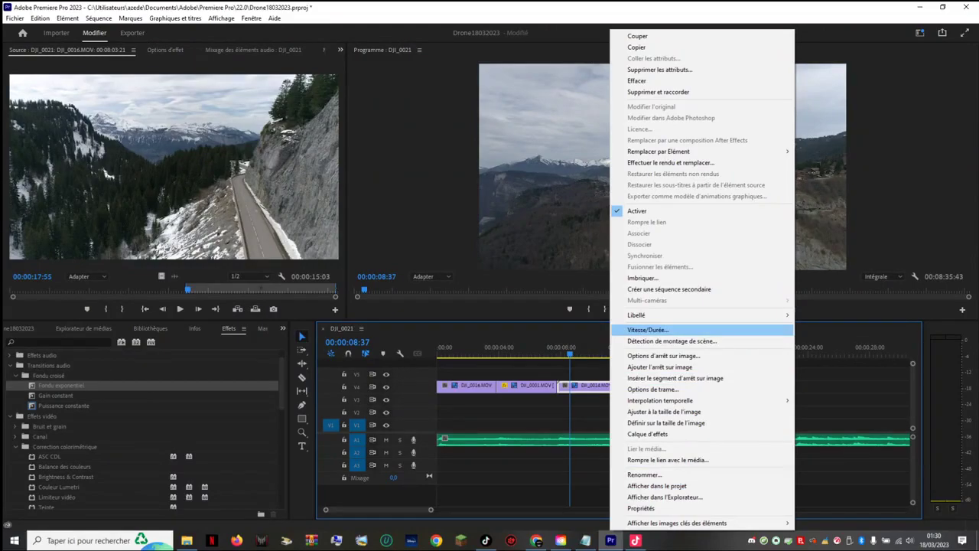
pyautogui.click(648, 330)
pyautogui.click(520, 307)
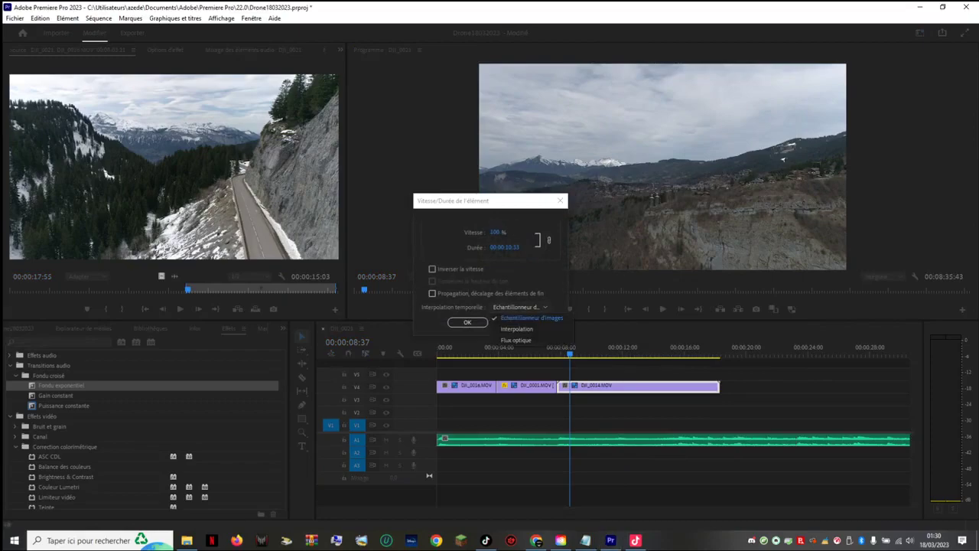
pyautogui.click(530, 317)
pyautogui.click(432, 269)
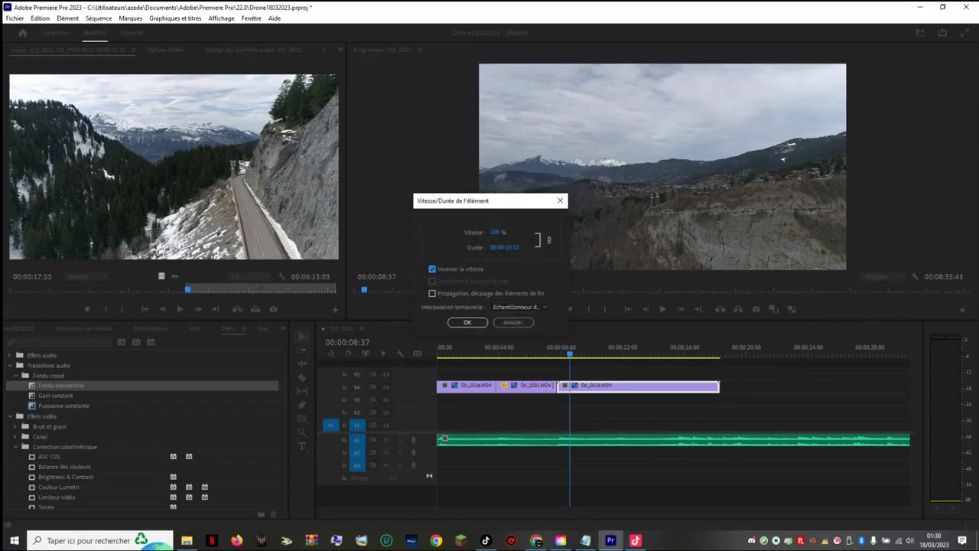
pyautogui.click(468, 322)
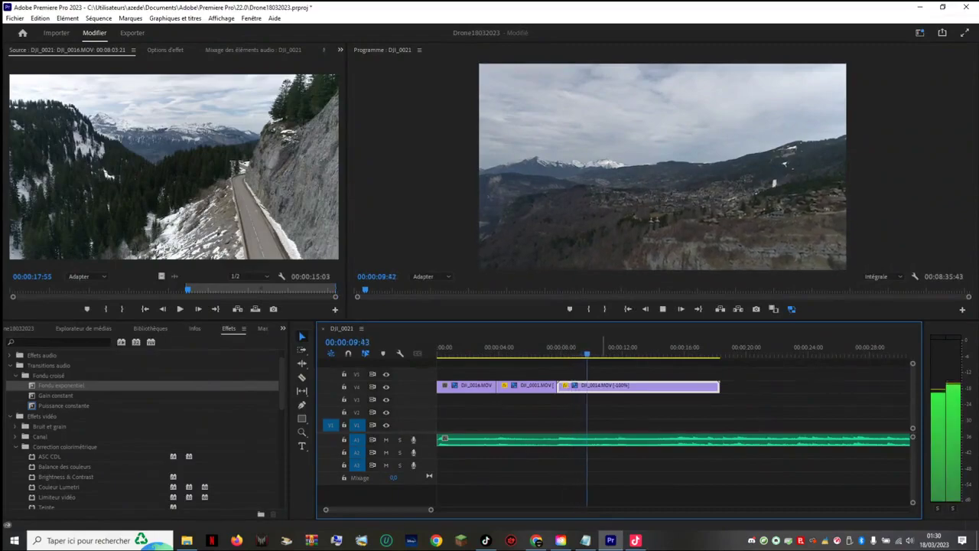
# Step: Play the cut from DJI_0001.MOV into the reversed DJI_0014.MOV, stopping at 00:00:09:25
pyautogui.press('space')
pyautogui.moveTo(592, 352); pyautogui.dragTo(494, 348)
pyautogui.press('space')
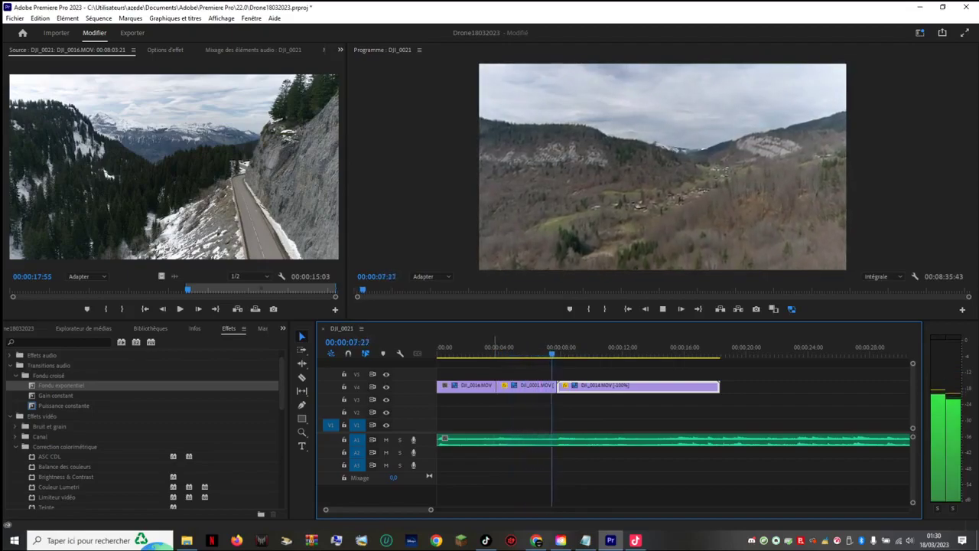
pyautogui.press('k')
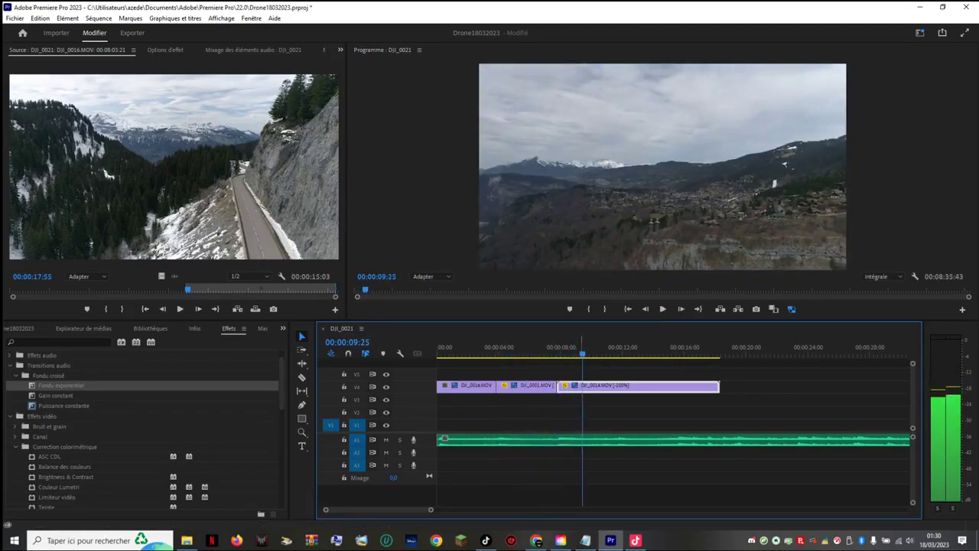
pyautogui.rightClick(307, 183)
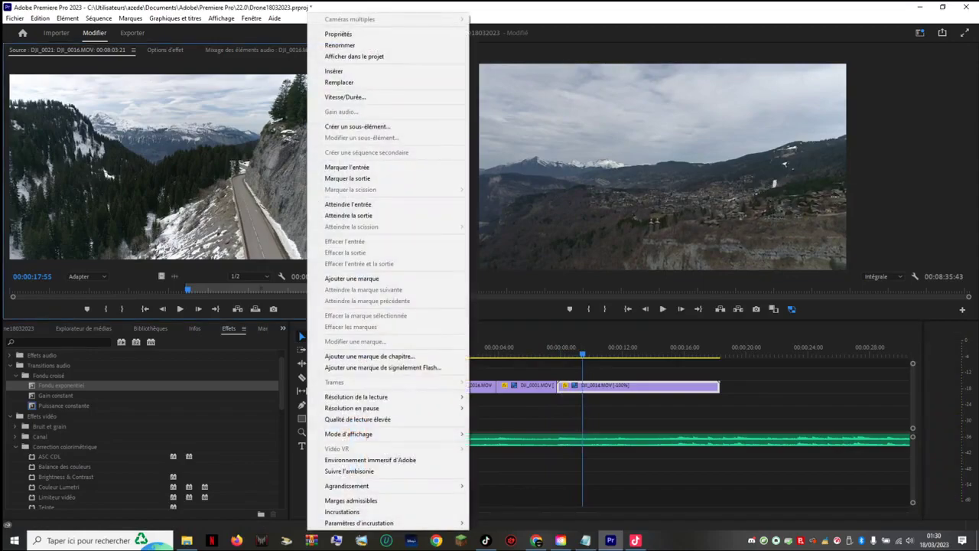
pyautogui.click(784, 164)
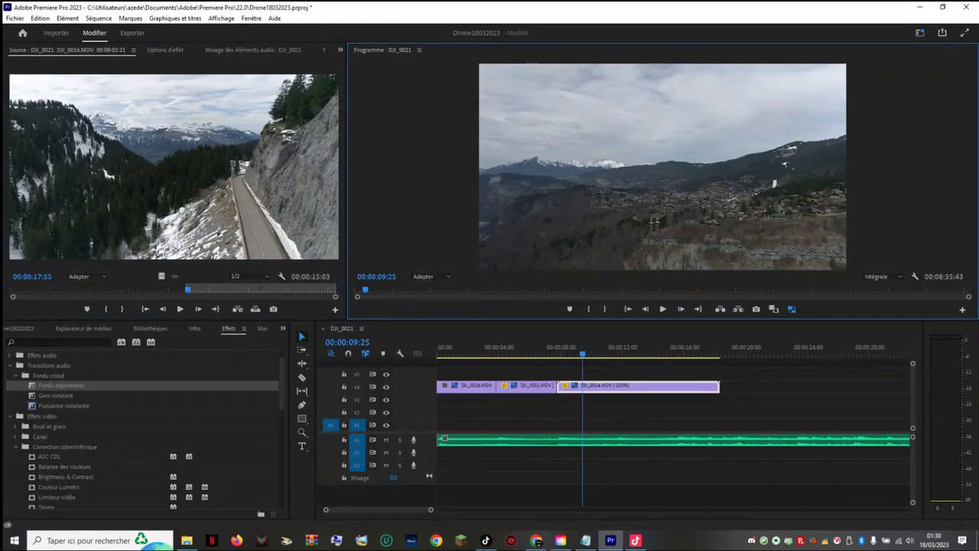
# Step: Create a 1920 x 1080 adjustment layer at 59.94 fps and place it on V5 at the start of the sequence
pyautogui.hotkey('shift', '1')
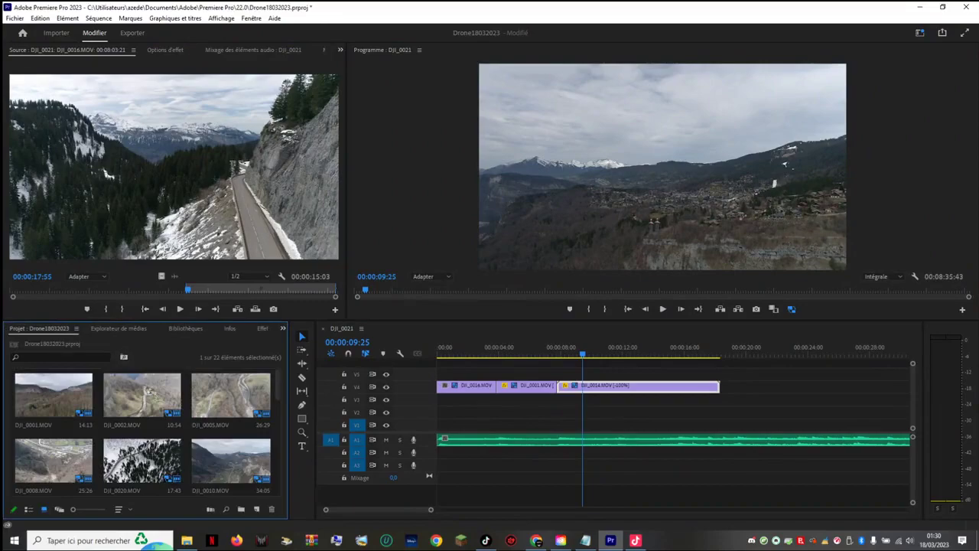
pyautogui.click(257, 509)
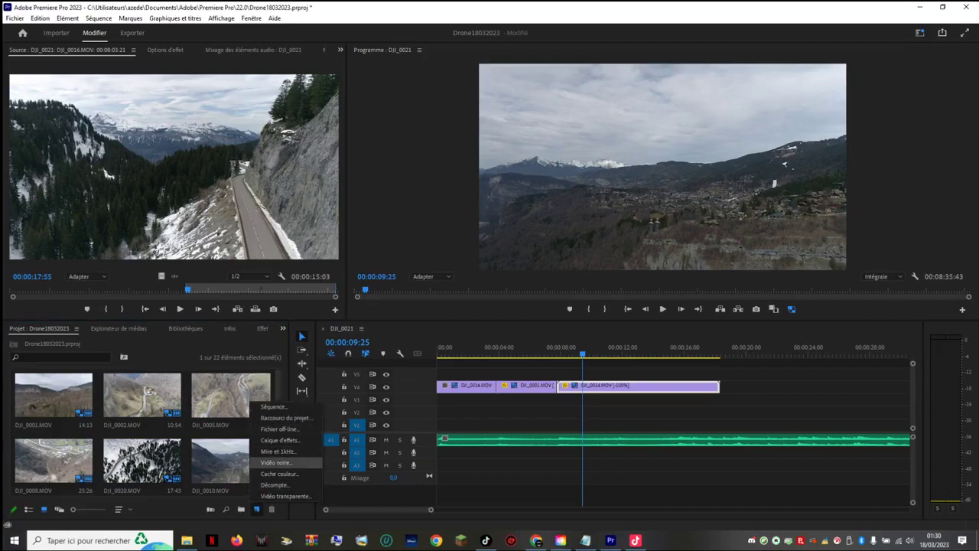
pyautogui.click(280, 440)
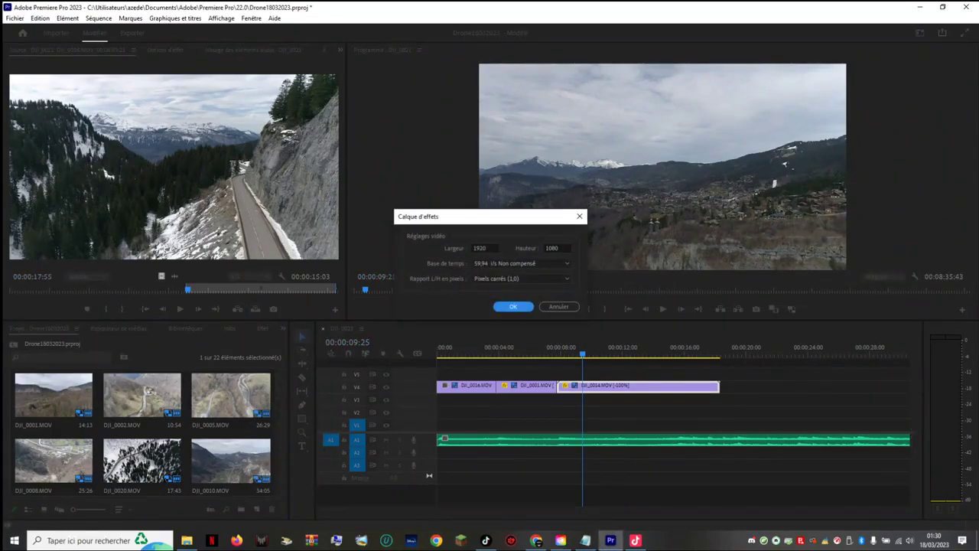
pyautogui.press('Return')
pyautogui.moveTo(142, 459); pyautogui.dragTo(449, 373)
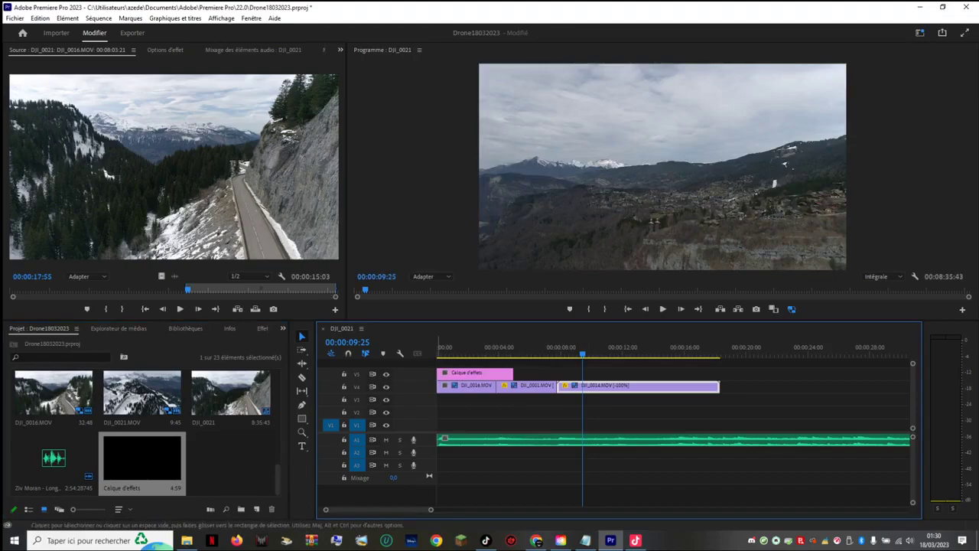
# Step: Extend the adjustment layer on V5 to about 00:01:02
pyautogui.moveTo(431, 509)
pyautogui.mouseDown()
pyautogui.moveTo(380, 509)
pyautogui.moveTo(440, 509)
pyautogui.mouseUp()
pyautogui.press('-')
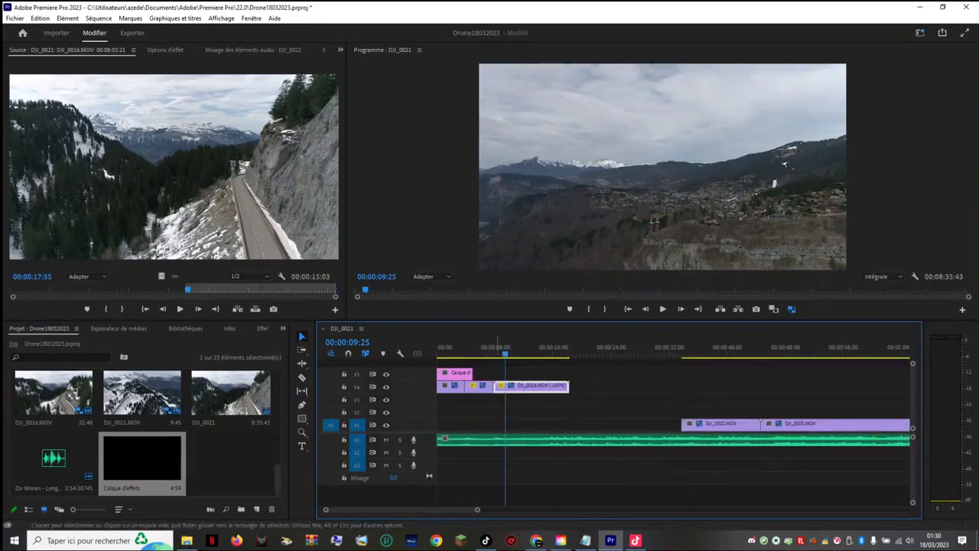
pyautogui.moveTo(472, 373); pyautogui.dragTo(892, 373)
pyautogui.scroll(-1, 673, 425)
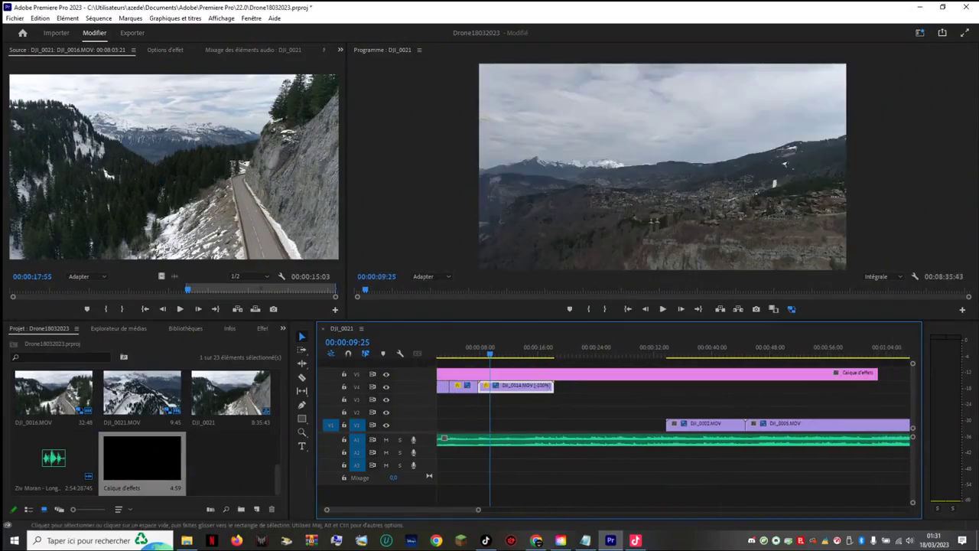
# Step: Move DJI_0013.MOV from V5 down to V3 and extend the adjustment layer to the end of the music on A1
pyautogui.press('-')
pyautogui.press('-')
pyautogui.press('-')
pyautogui.press('-')
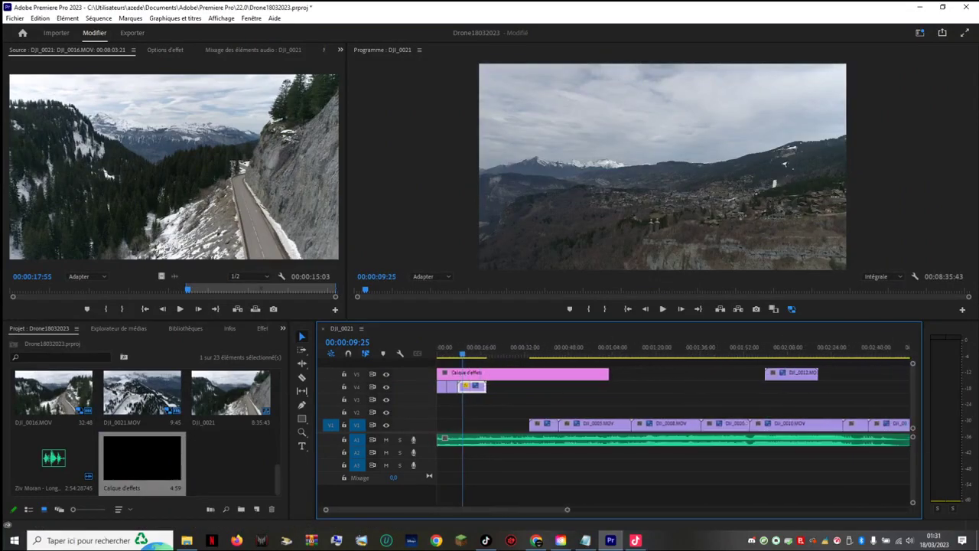
pyautogui.moveTo(753, 373); pyautogui.dragTo(757, 398)
pyautogui.moveTo(590, 373); pyautogui.dragTo(863, 373)
pyautogui.moveTo(862, 378); pyautogui.dragTo(861, 374)
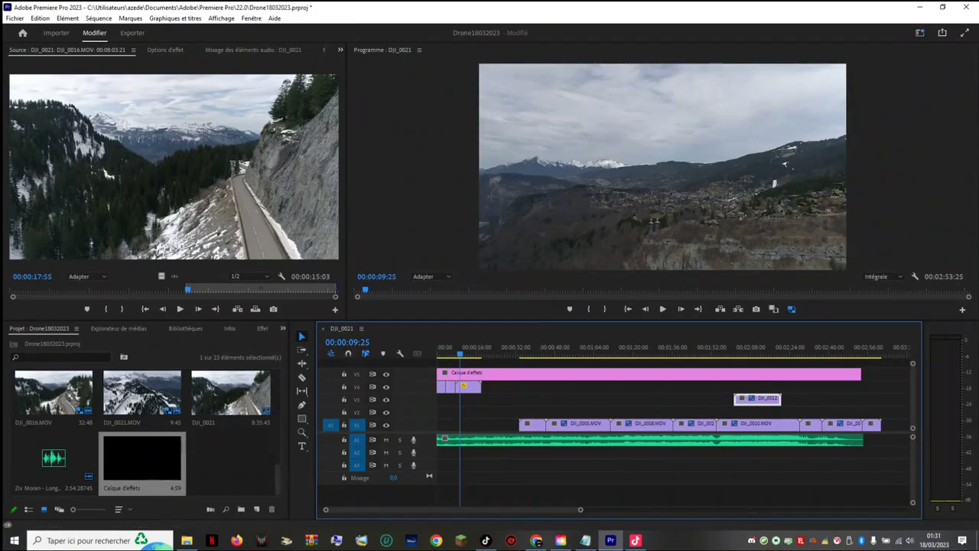
# Step: Play the opening of the sequence twice to check the cut from DJI_0016.MOV to DJI_0001.MOV against the music
pyautogui.press('=')
pyautogui.press('=')
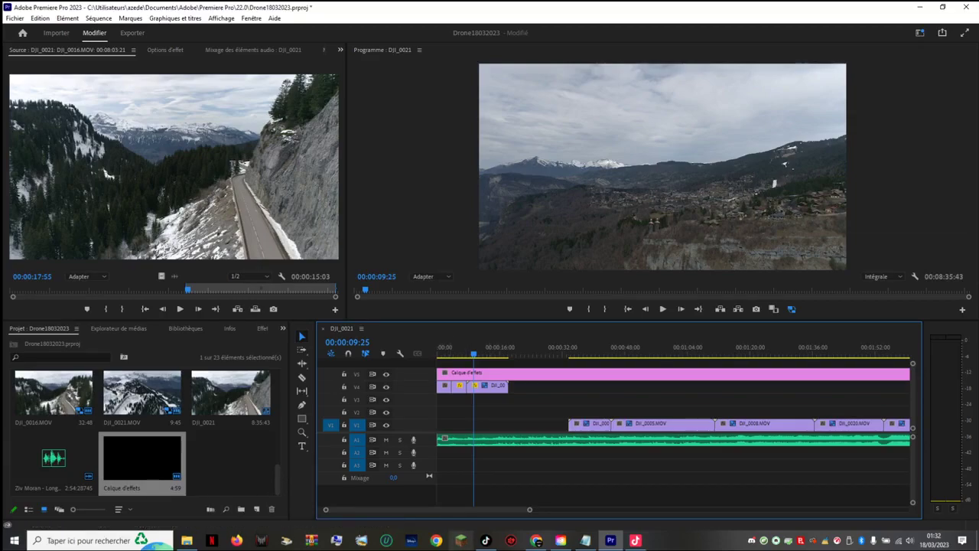
pyautogui.press('Home')
pyautogui.press('space')
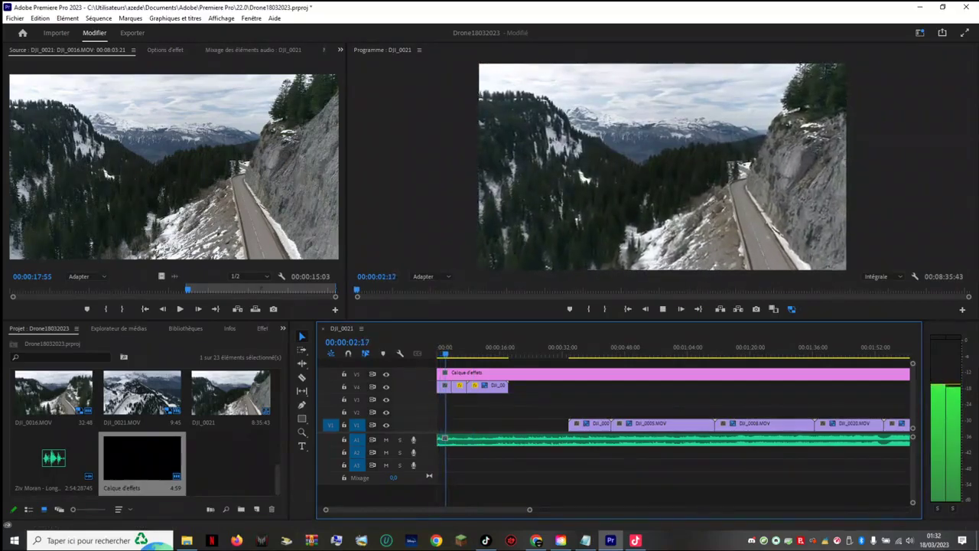
pyautogui.press('space')
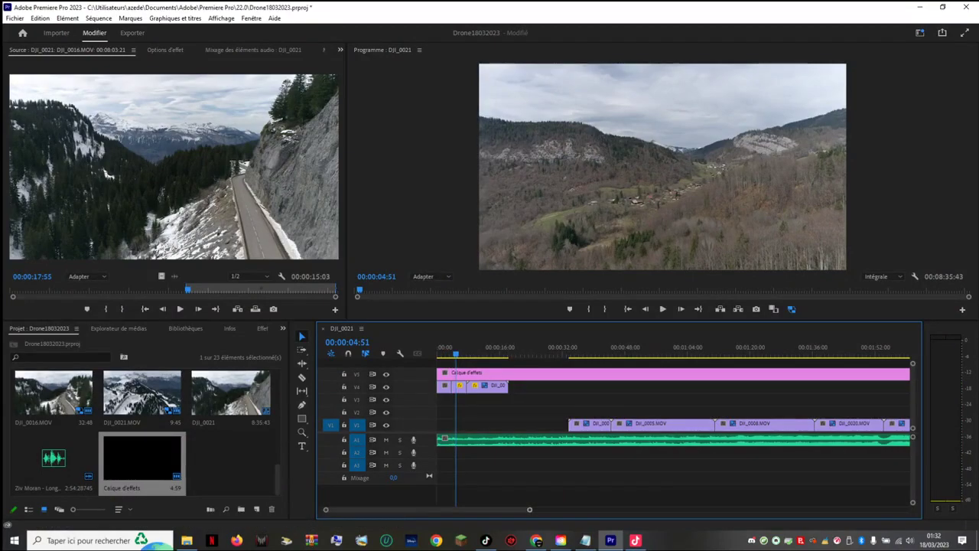
pyautogui.press('=')
pyautogui.press('=')
pyautogui.press('Home')
pyautogui.press('space')
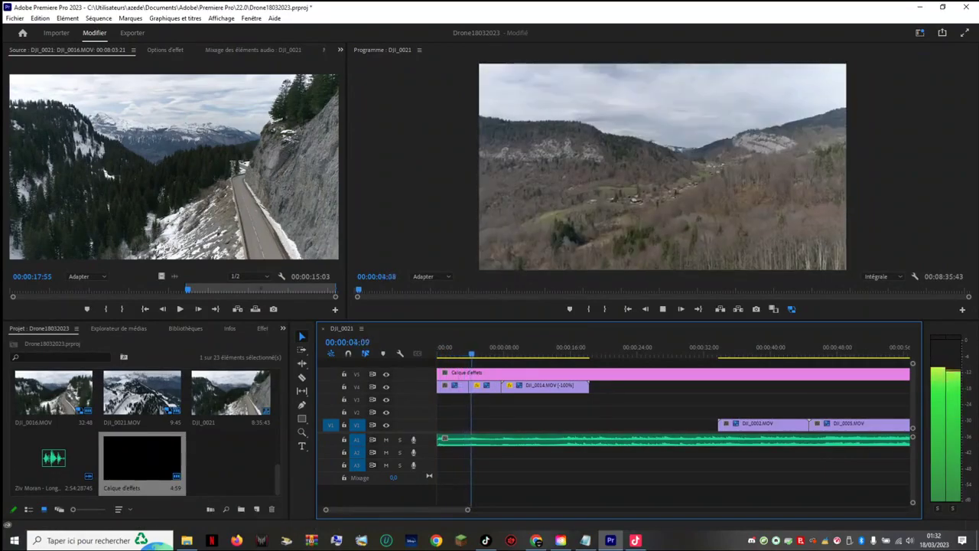
pyautogui.press('space')
# Step: Replay the cut between DJI_0016.MOV and DJI_0001.MOV in short passes to locate the music beat around 00:00:04:00
pyautogui.moveTo(468, 509); pyautogui.dragTo(376, 510)
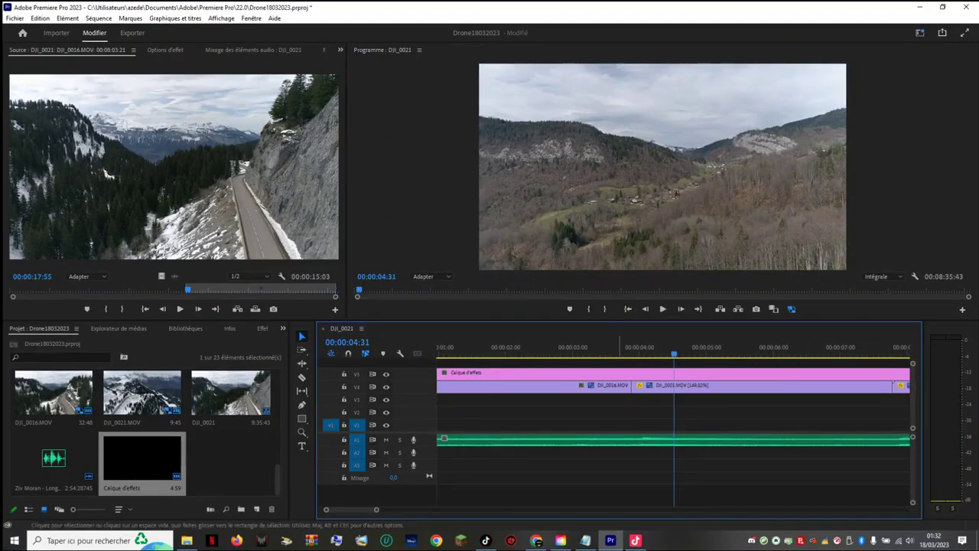
pyautogui.moveTo(630, 348); pyautogui.dragTo(612, 348)
pyautogui.press('space')
pyautogui.press('space')
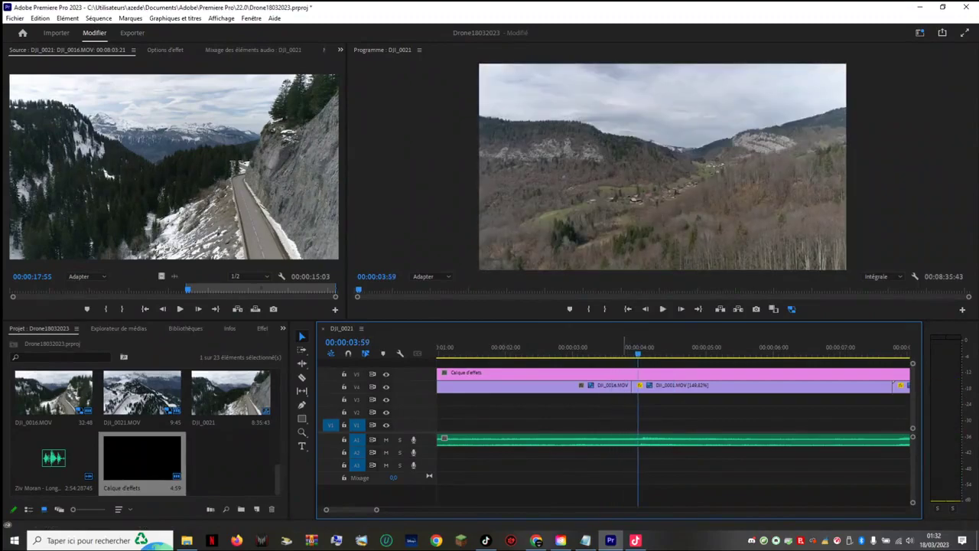
pyautogui.click(573, 348)
pyautogui.press('space')
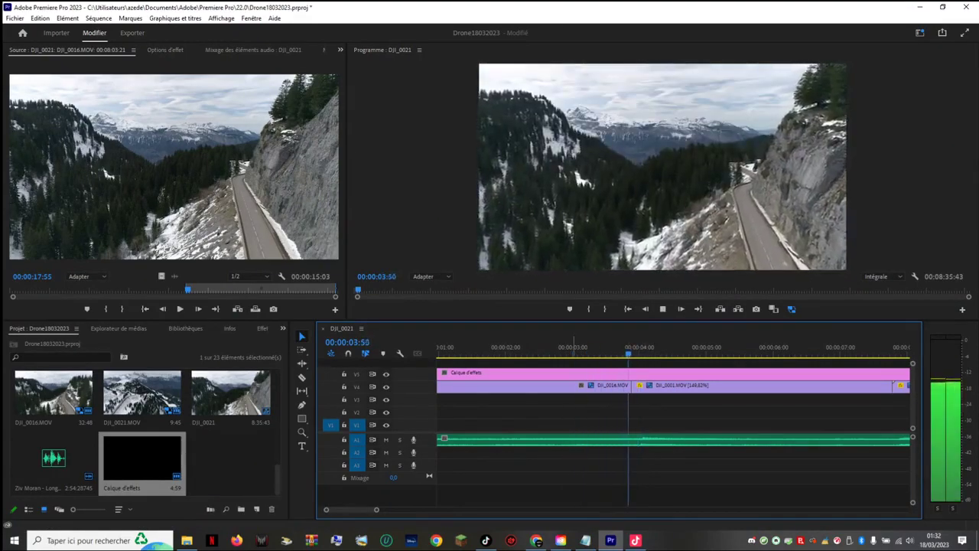
pyautogui.press('space')
pyautogui.press('space')
pyautogui.press('space')
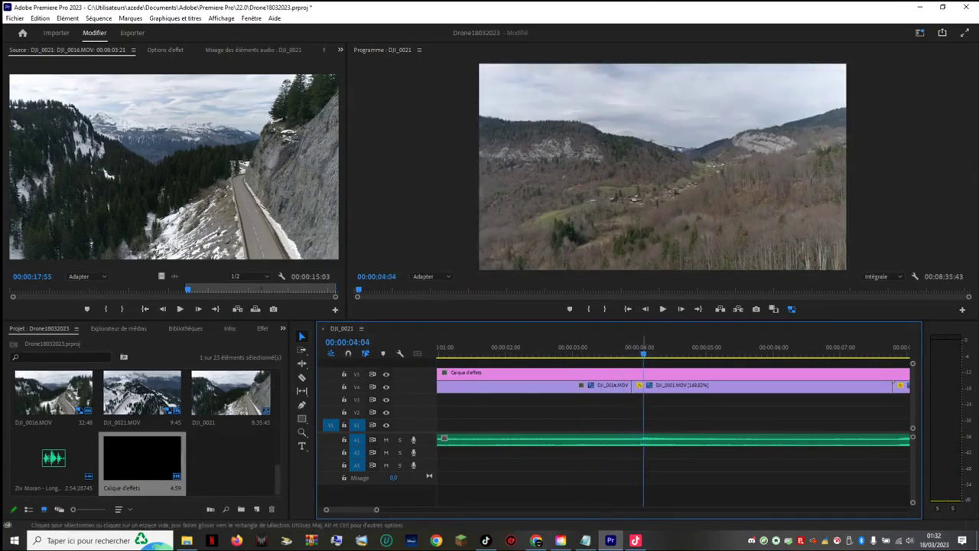
pyautogui.press('Up')
pyautogui.press('space')
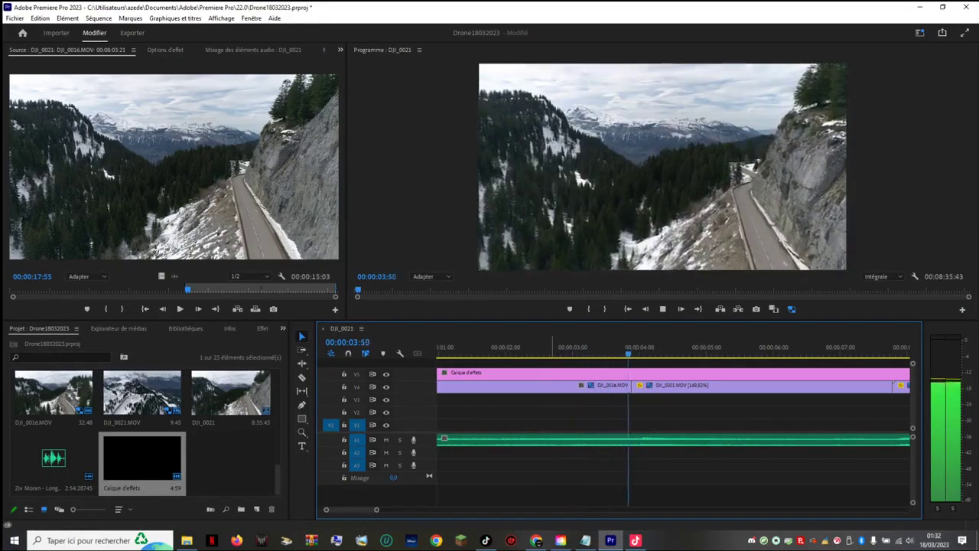
pyautogui.press('space')
pyautogui.press('Up')
pyautogui.press('space')
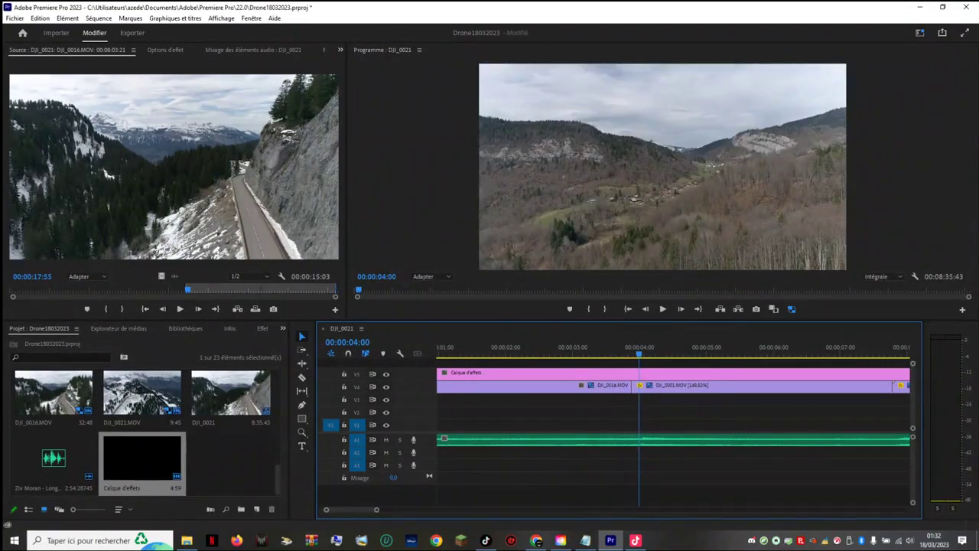
# Step: Roll the cut between DJI_0016.MOV and DJI_0001.MOV on V4 to 00:00:04:01 and play it back
pyautogui.moveTo(640, 386); pyautogui.dragTo(635, 386)
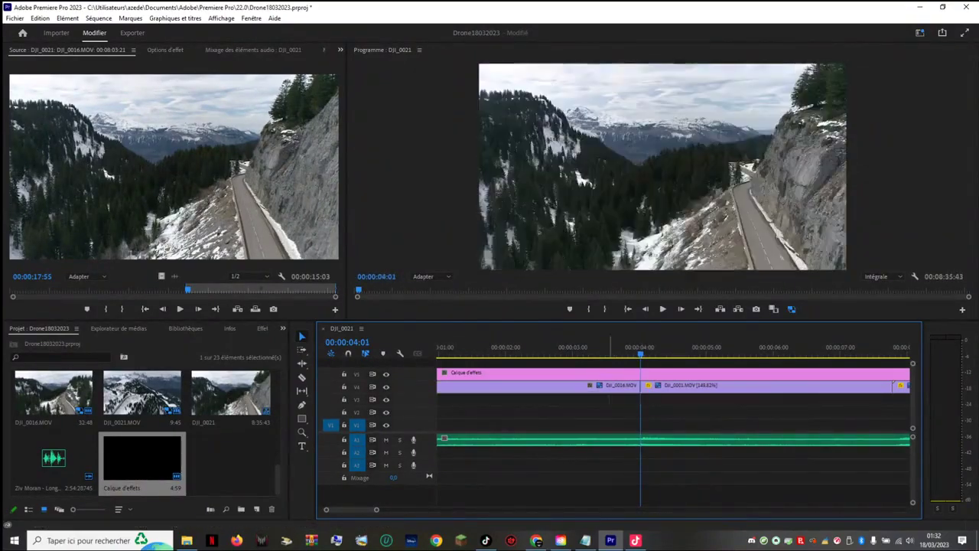
pyautogui.press('space')
pyautogui.press('space')
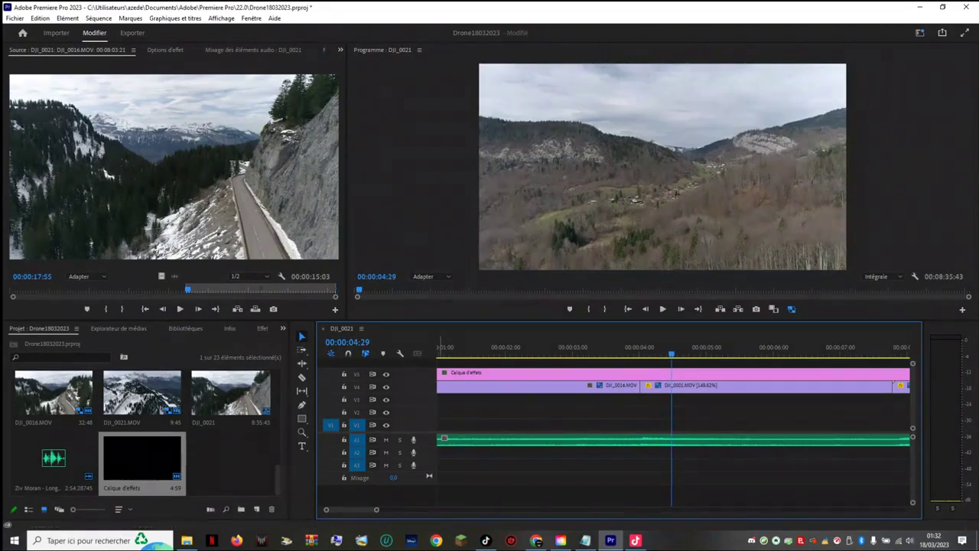
# Step: Play DJI_0001.MOV through its cut into DJI_0014.MOV, stopping at 00:00:08:45
pyautogui.press('=')
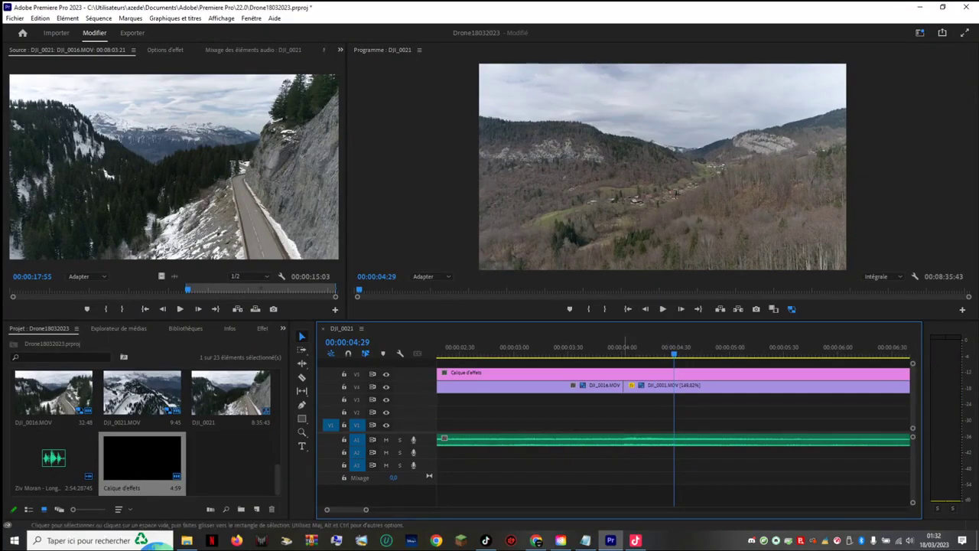
pyautogui.moveTo(559, 348); pyautogui.dragTo(438, 348)
pyautogui.press('space')
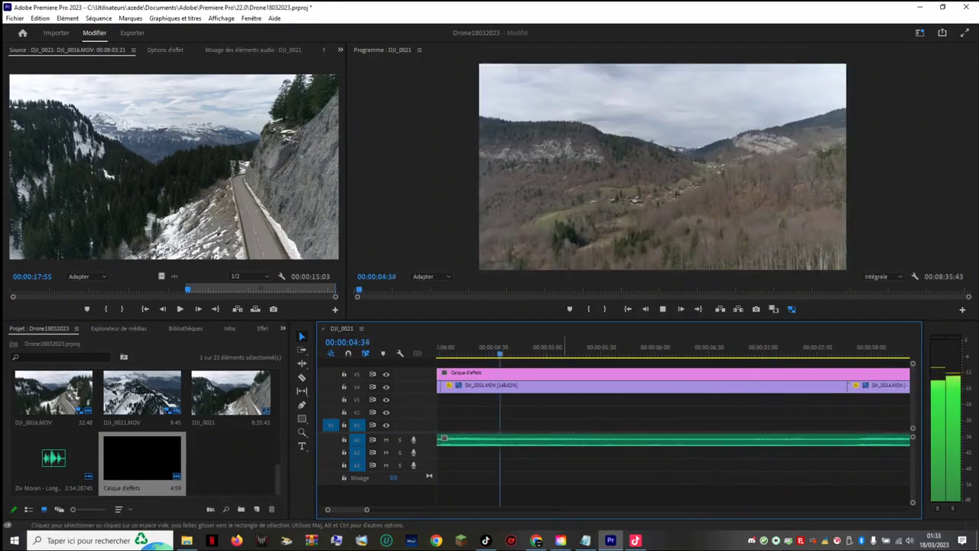
pyautogui.moveTo(367, 510); pyautogui.dragTo(463, 509)
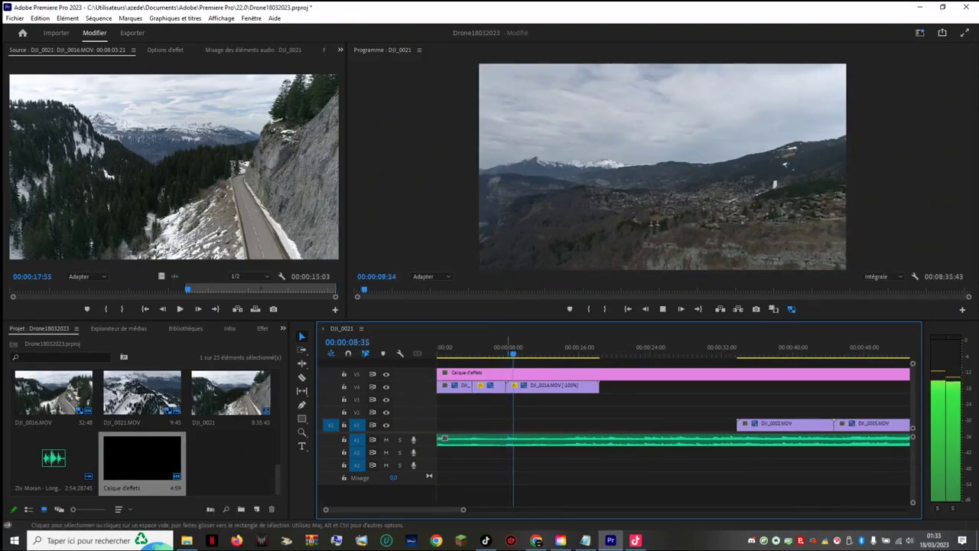
pyautogui.press('space')
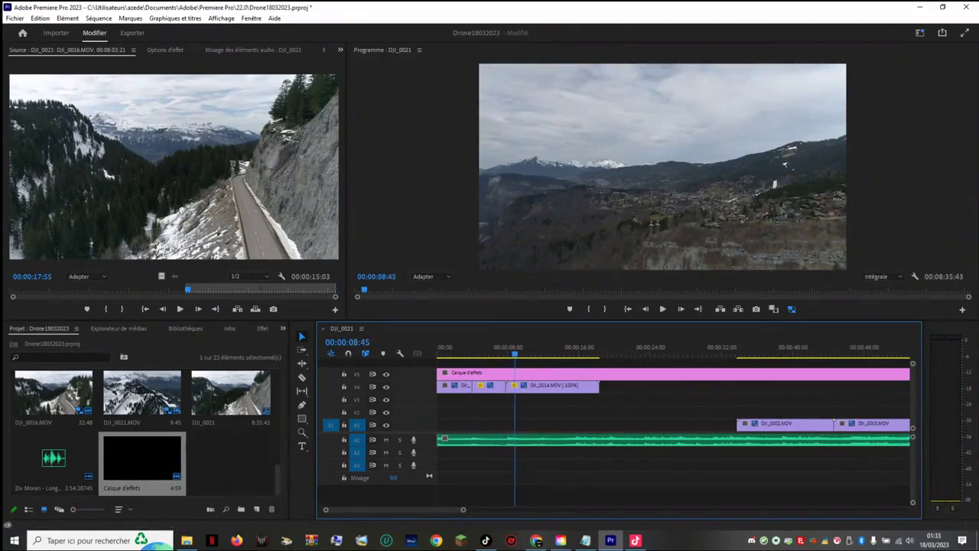
# Step: Find the Recadrage video effect and apply it to the adjustment layer on V5
pyautogui.hotkey('shift', '8')
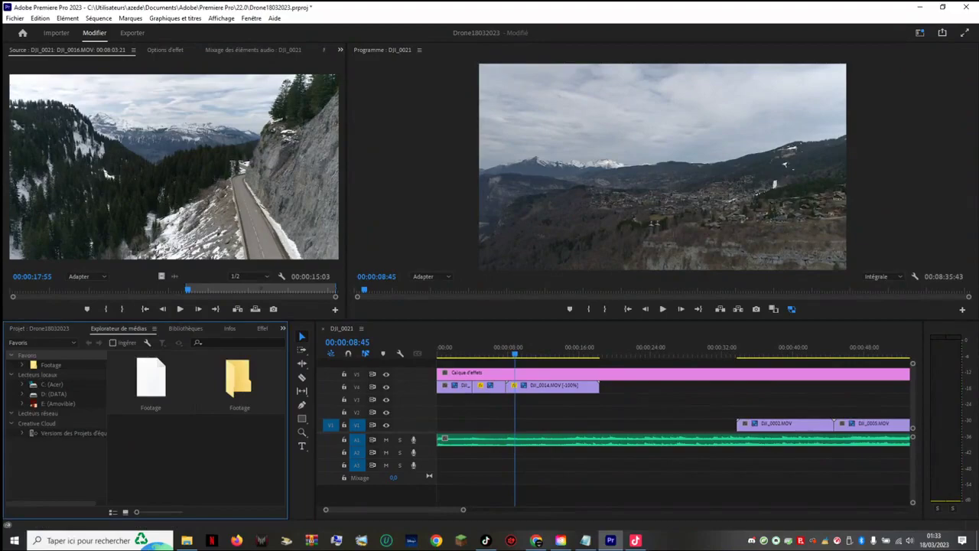
pyautogui.hotkey('shift', '1')
pyautogui.hotkey('shift', '7')
pyautogui.write('rec')
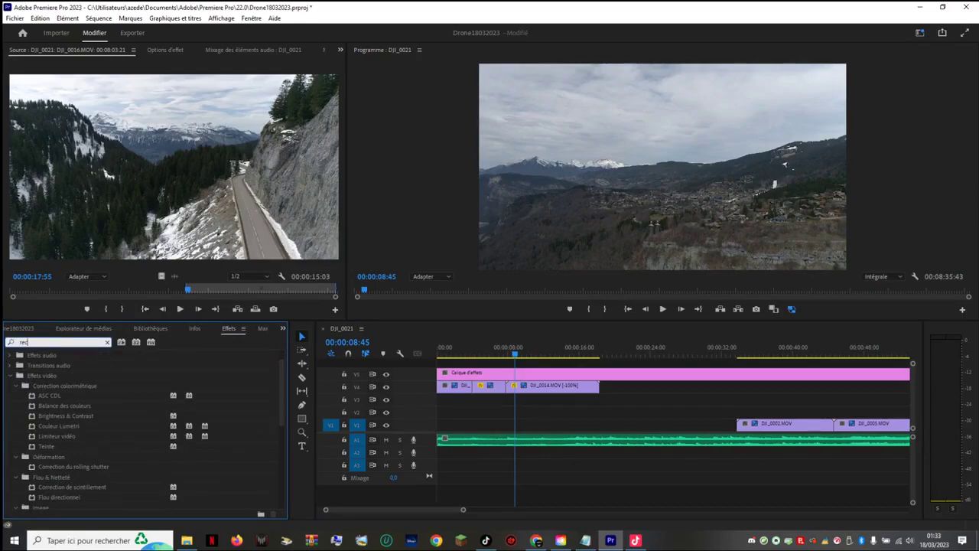
pyautogui.scroll(-2, 111, 430)
pyautogui.write('addr')
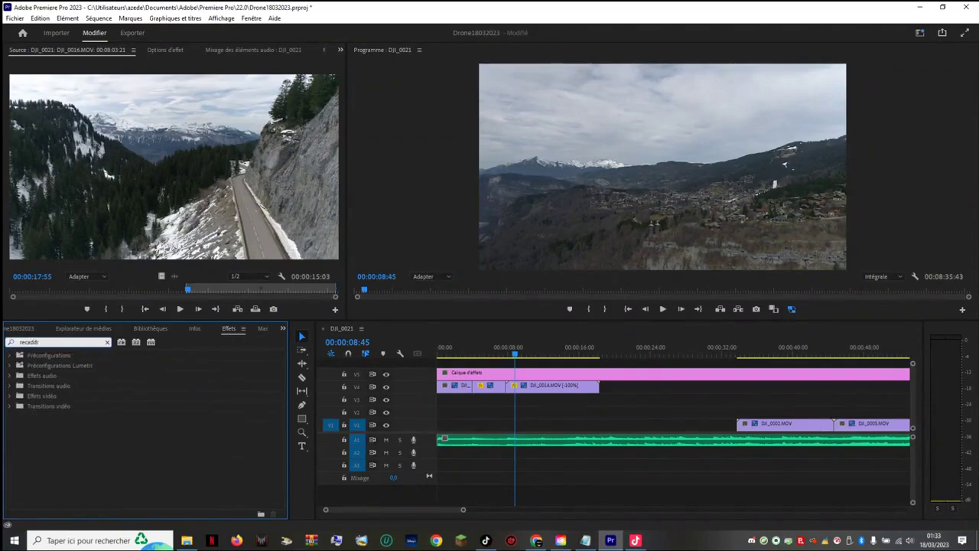
pyautogui.press('BackSpace')
pyautogui.press('BackSpace')
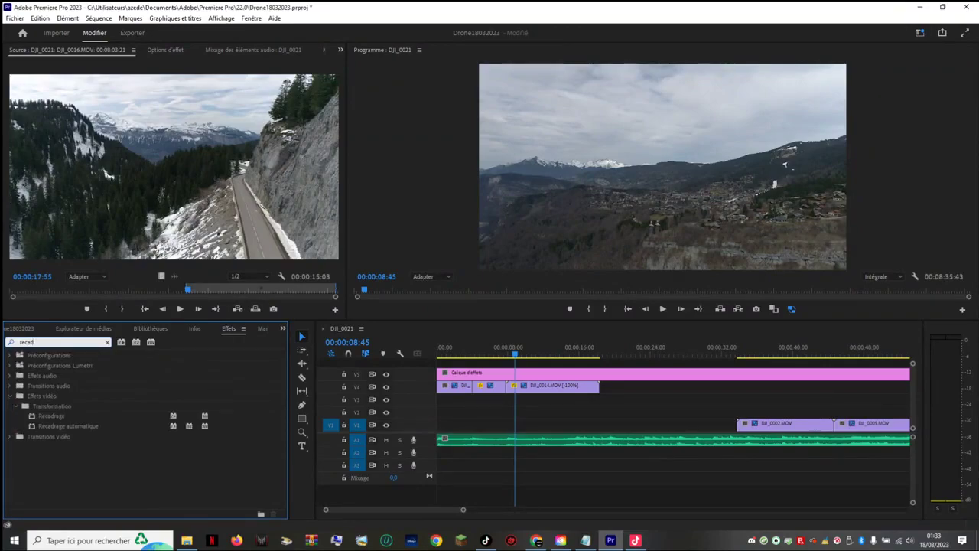
pyautogui.click(52, 417)
pyautogui.moveTo(52, 416); pyautogui.dragTo(465, 374)
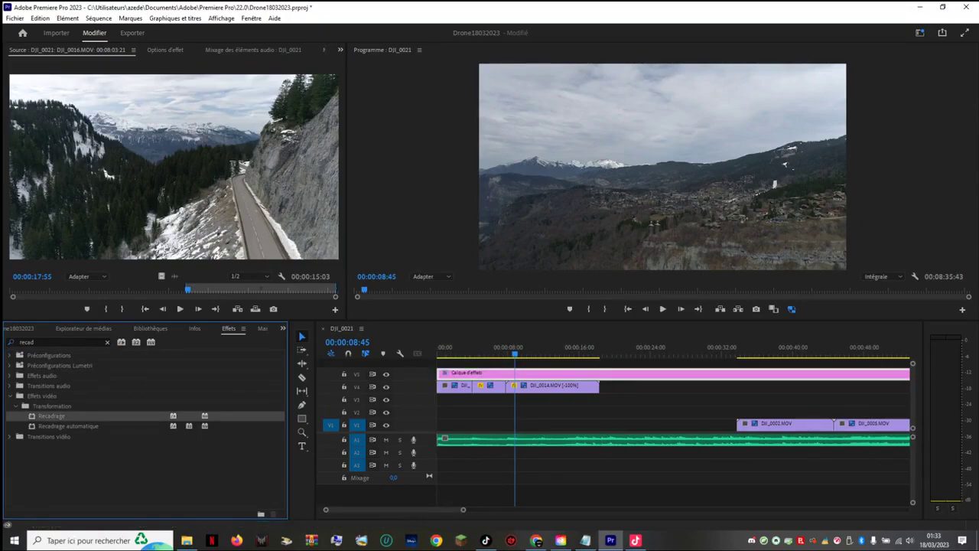
pyautogui.click(467, 374)
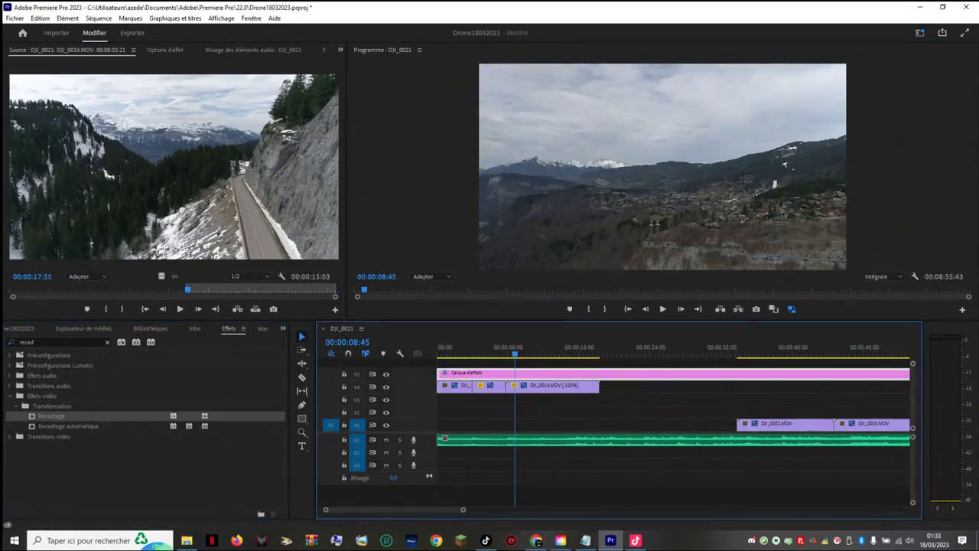
# Step: Set the adjustment layer's Recadrage values Haut and Bas to 12.2 % each and play the cropped footage briefly
pyautogui.hotkey('shift', '5')
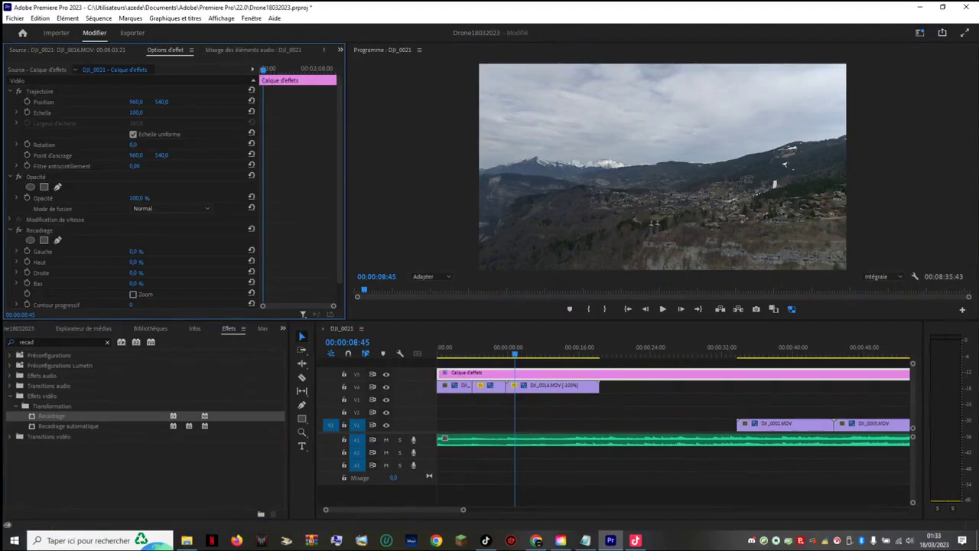
pyautogui.click(136, 262)
pyautogui.press('Return')
pyautogui.click(136, 283)
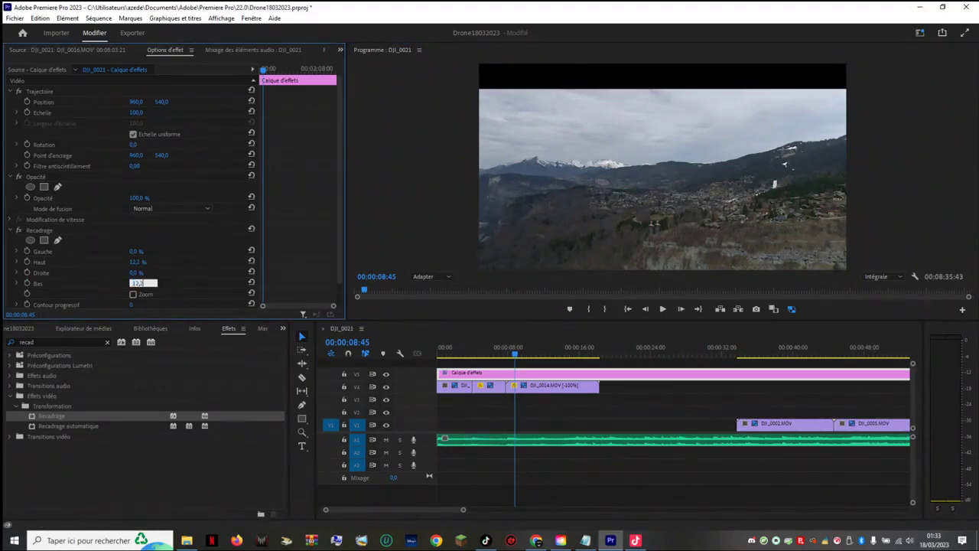
pyautogui.press('Return')
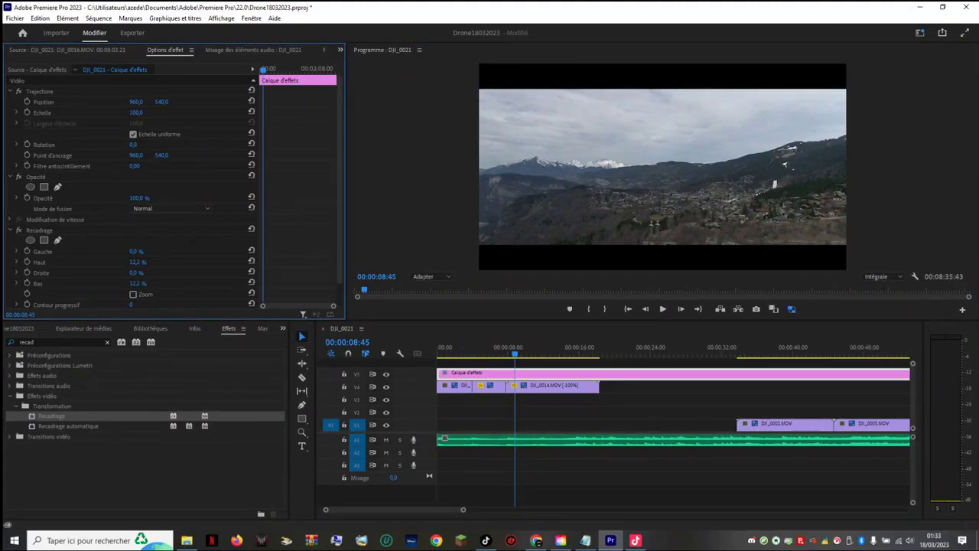
pyautogui.press('space')
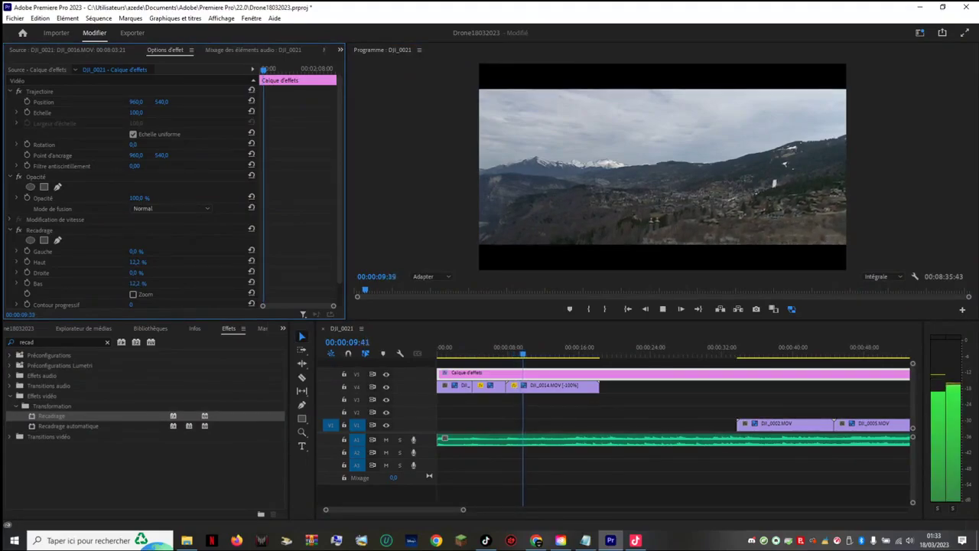
pyautogui.press('space')
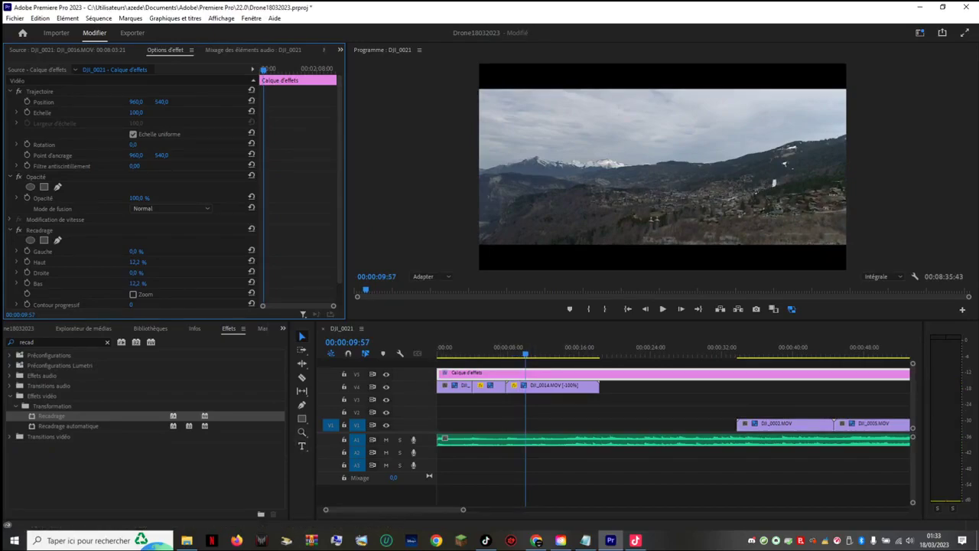
# Step: Examine the V1 clips under the adjustment layer, sampling the footage between about 00:00:39 and 00:01:08
pyautogui.moveTo(464, 510); pyautogui.dragTo(703, 510)
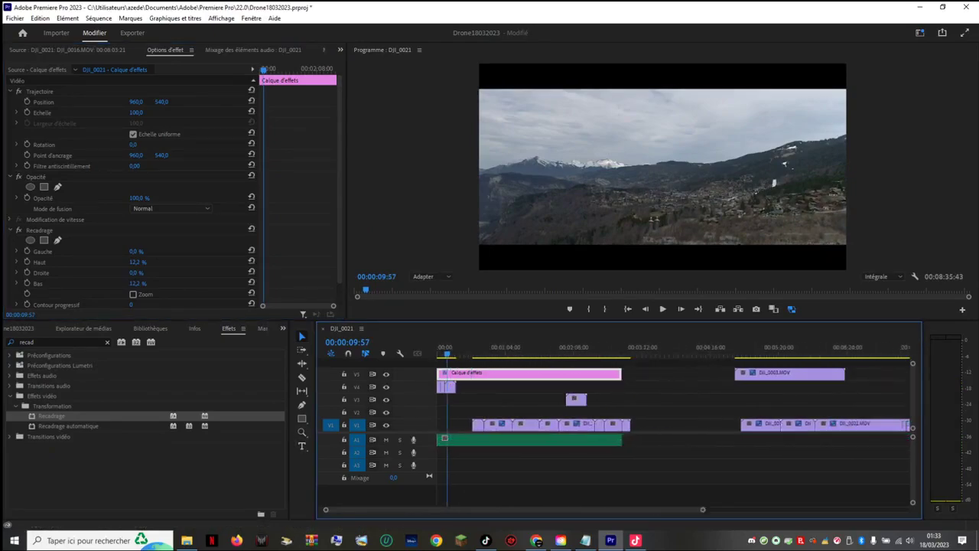
pyautogui.press('-')
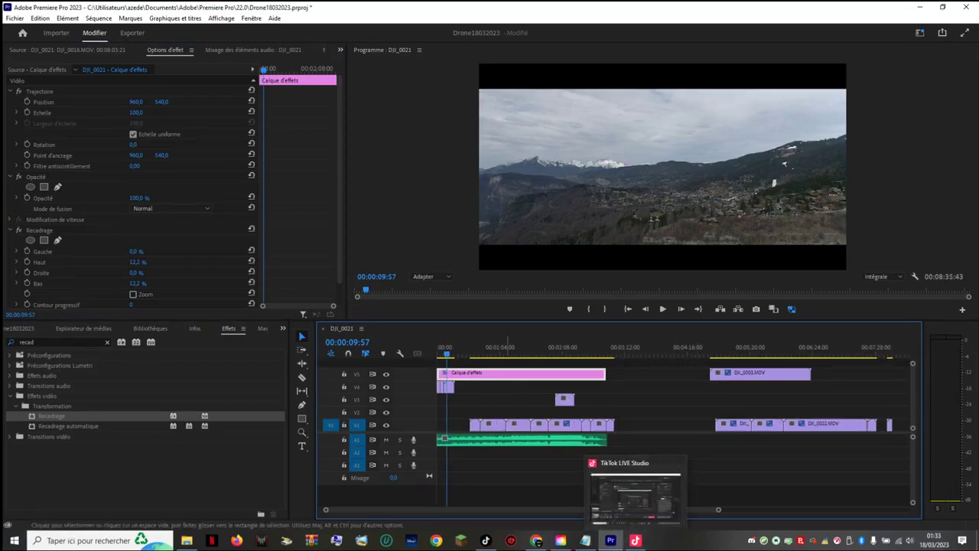
pyautogui.moveTo(508, 510); pyautogui.dragTo(541, 510)
pyautogui.scroll(5, 673, 429)
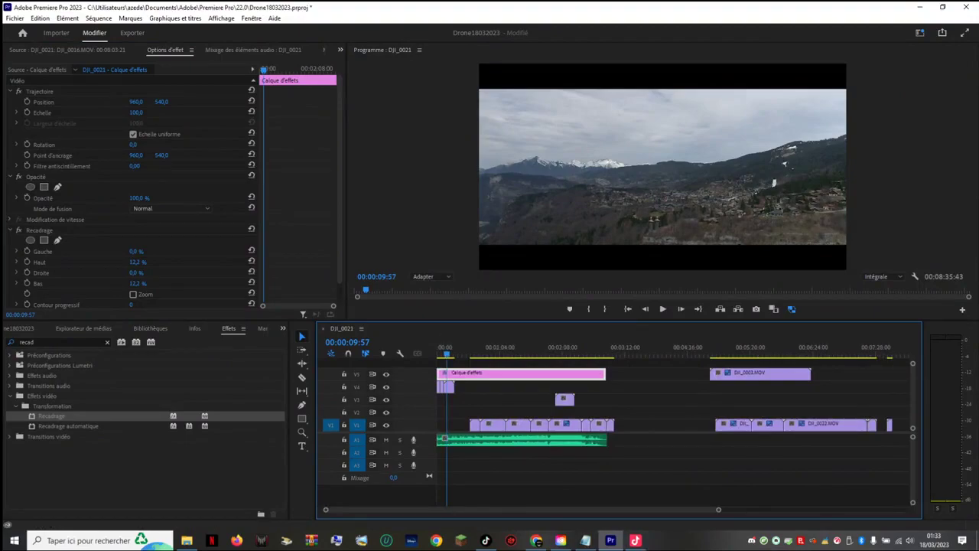
pyautogui.moveTo(446, 353); pyautogui.dragTo(492, 352)
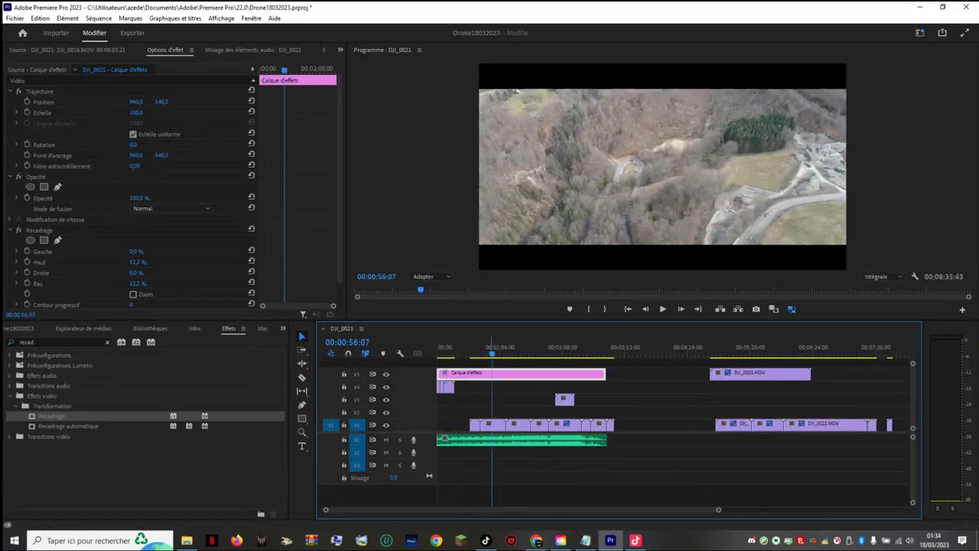
pyautogui.press('Down')
pyautogui.press('Down')
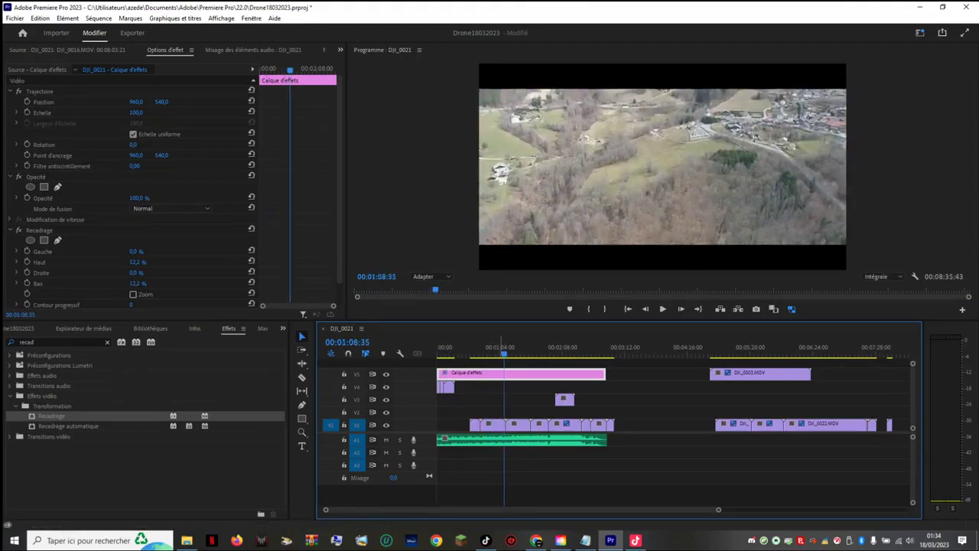
pyautogui.moveTo(506, 352); pyautogui.dragTo(444, 352)
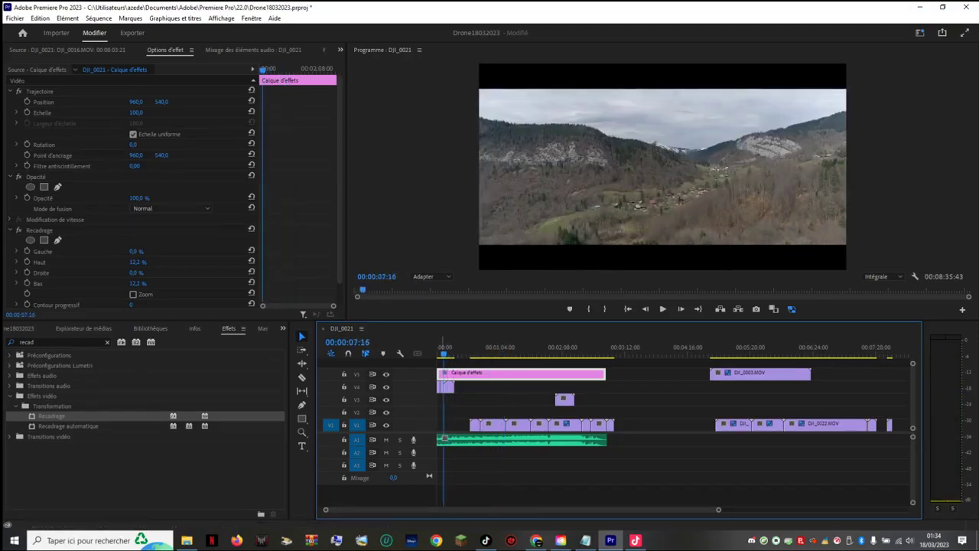
pyautogui.press('Down')
pyautogui.press('Down')
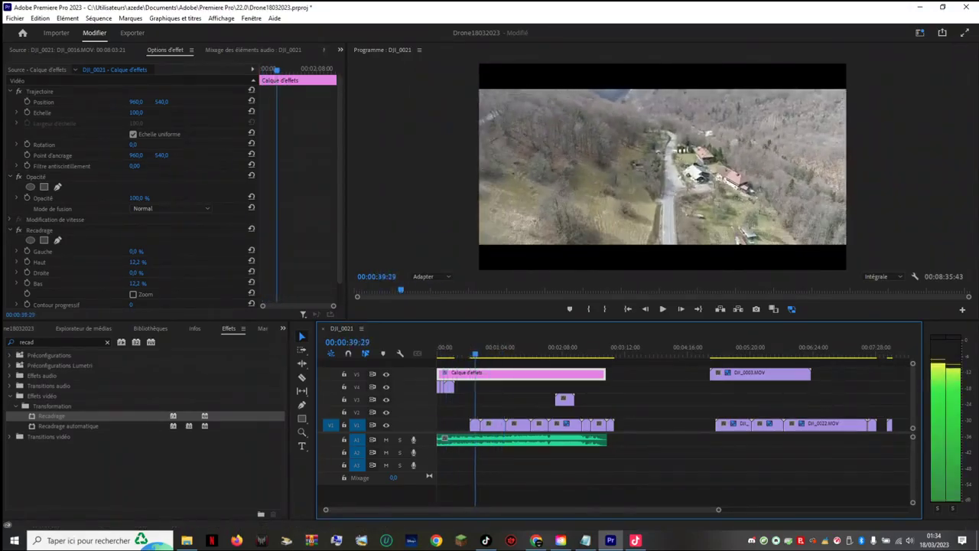
pyautogui.press('Down')
pyautogui.press('Down')
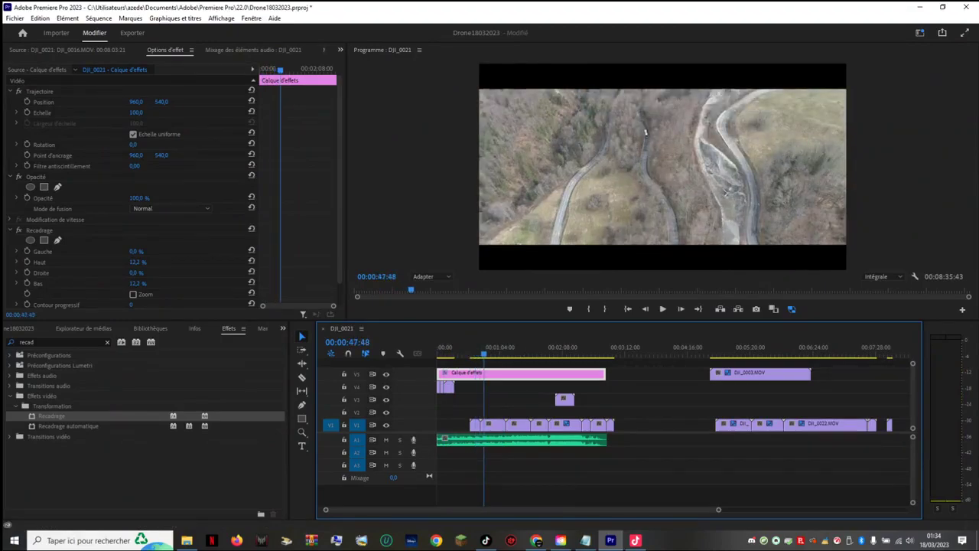
# Step: Play the cropped sequence from its start into DJI_0014.MOV, stopping at 00:00:11:51
pyautogui.moveTo(482, 349); pyautogui.dragTo(448, 349)
pyautogui.press('space')
pyautogui.press('Up')
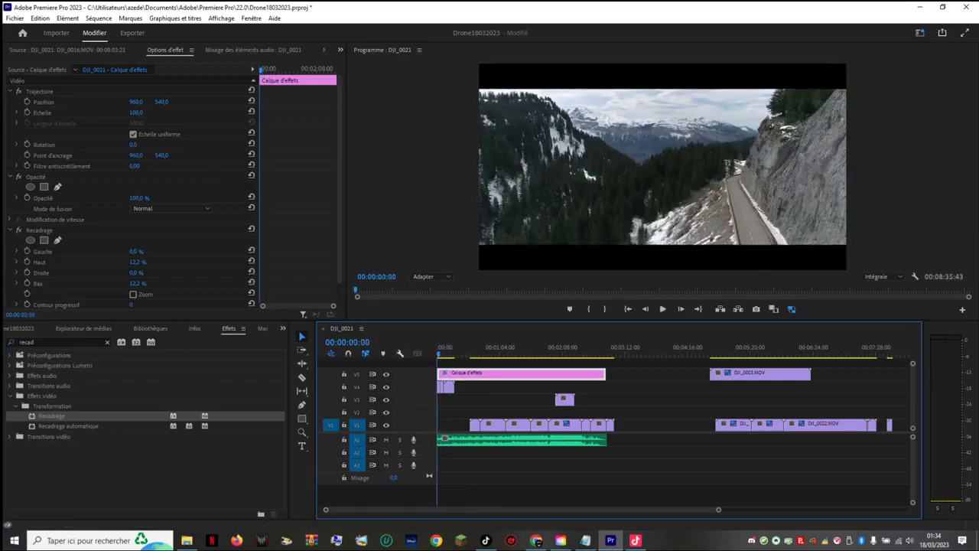
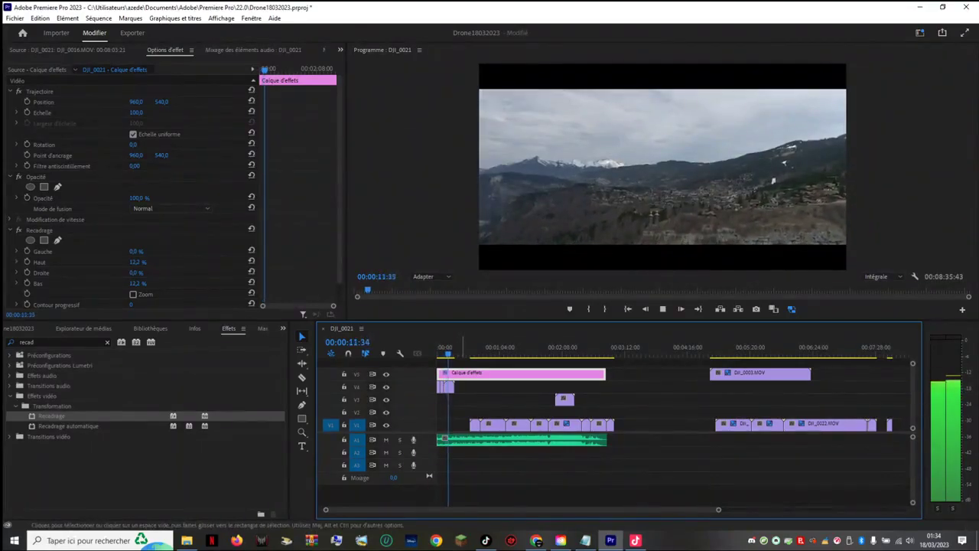
pyautogui.press('space')
# Step: Replay DJI_0014.MOV from just after its start in short passes to locate the next music beat near 00:00:11:57
pyautogui.moveTo(719, 509); pyautogui.dragTo(558, 509)
pyautogui.press('=')
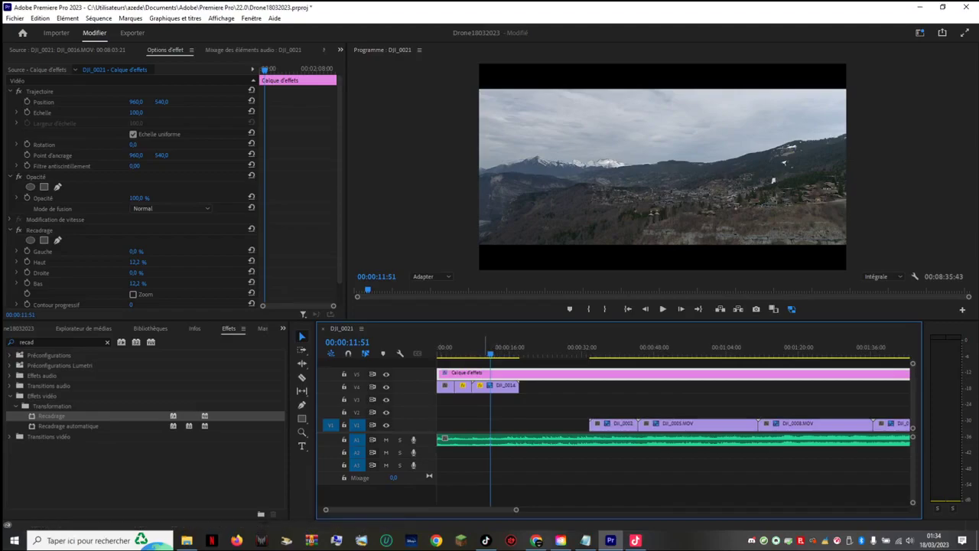
pyautogui.click(475, 348)
pyautogui.press('space')
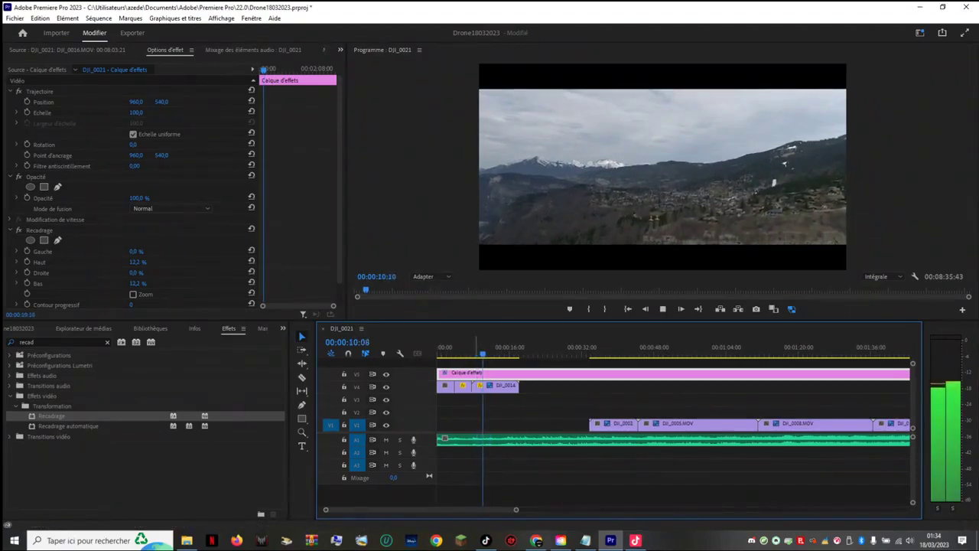
pyautogui.press('space')
pyautogui.press('space')
pyautogui.press('space')
pyautogui.press('l')
pyautogui.press('k')
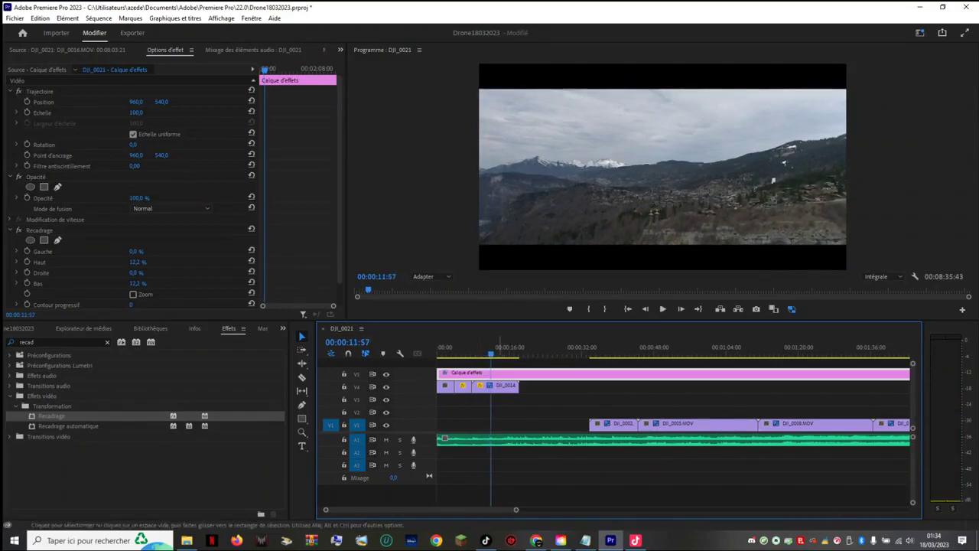
# Step: Replay DJI_0014.MOV up to the music beat and trim its end on V4 to 00:00:11:51
pyautogui.press('=')
pyautogui.press('=')
pyautogui.press('=')
pyautogui.press('=')
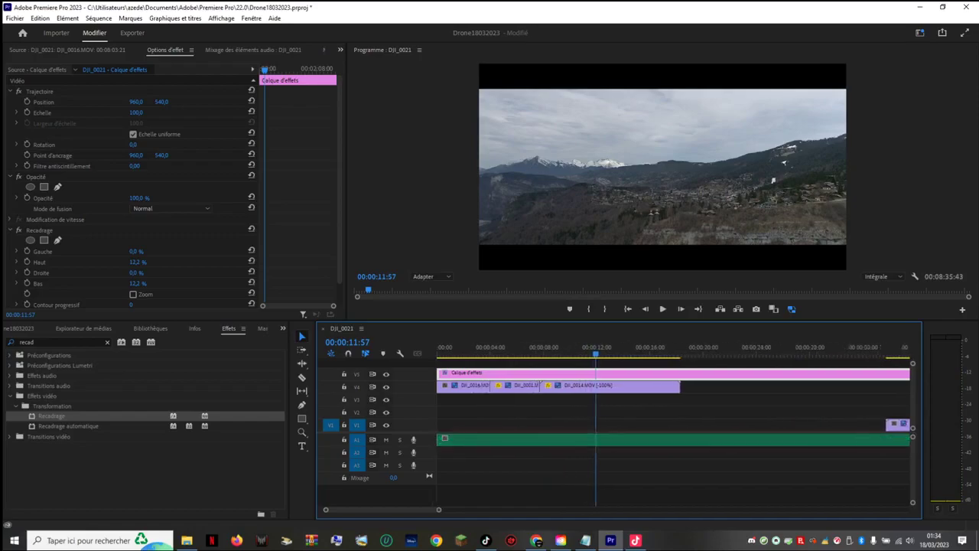
pyautogui.moveTo(442, 509); pyautogui.dragTo(428, 509)
pyautogui.click(594, 348)
pyautogui.press('space')
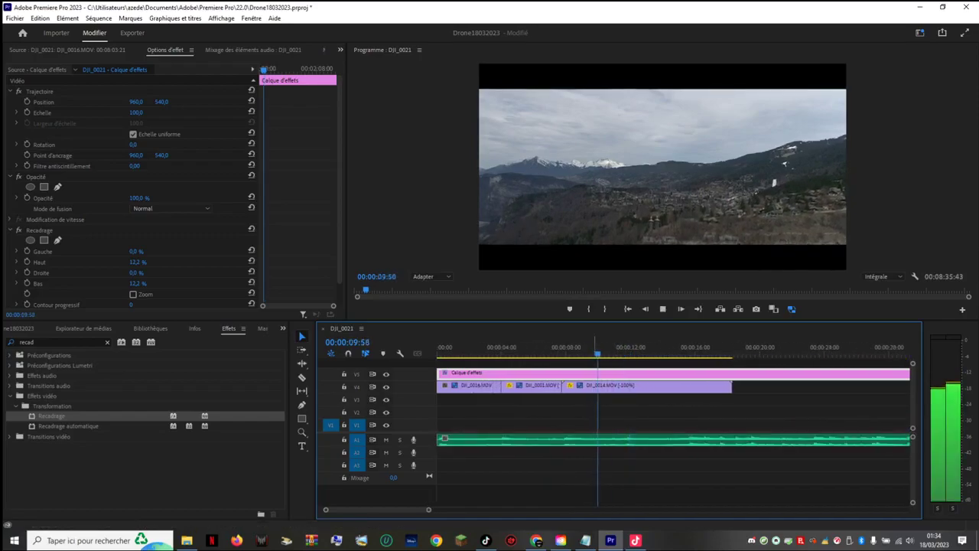
pyautogui.press('k')
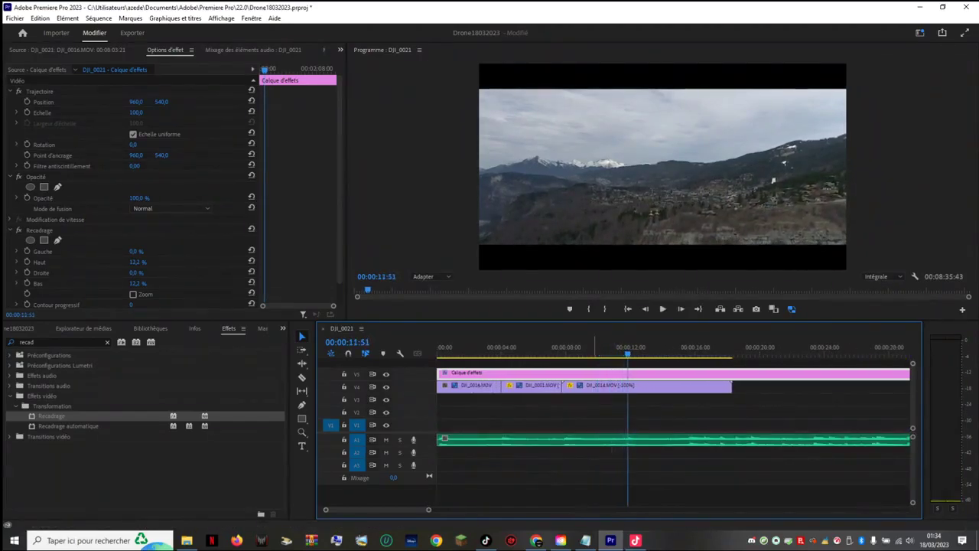
pyautogui.moveTo(732, 386); pyautogui.dragTo(628, 385)
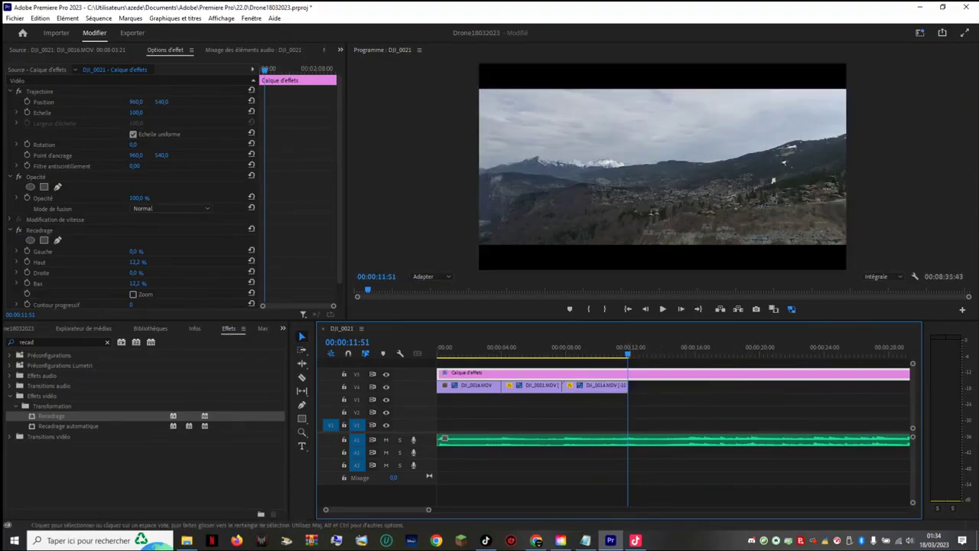
# Step: Look through the V1 footage for the snowy mountain shot and move DJI_0027.MOV from V1 to V4 directly after DJI_0014.MOV
pyautogui.press('-')
pyautogui.press('-')
pyautogui.press('-')
pyautogui.press('-')
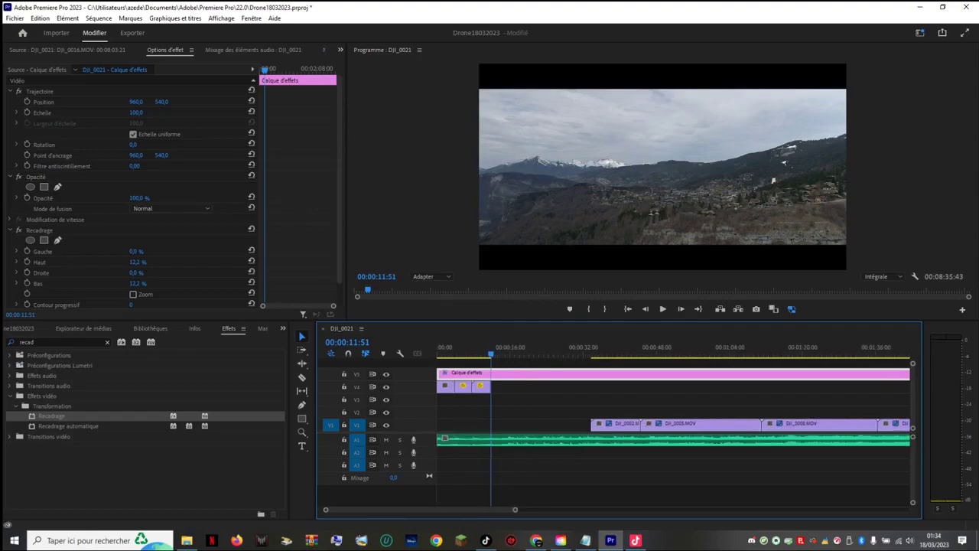
pyautogui.moveTo(590, 349); pyautogui.dragTo(615, 348)
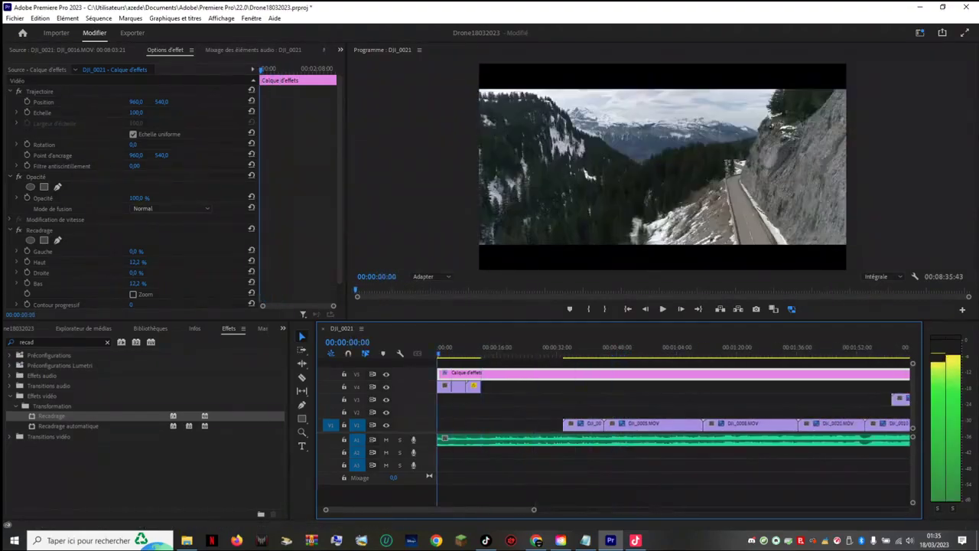
pyautogui.moveTo(514, 349); pyautogui.dragTo(707, 349)
pyautogui.press('-')
pyautogui.press('-')
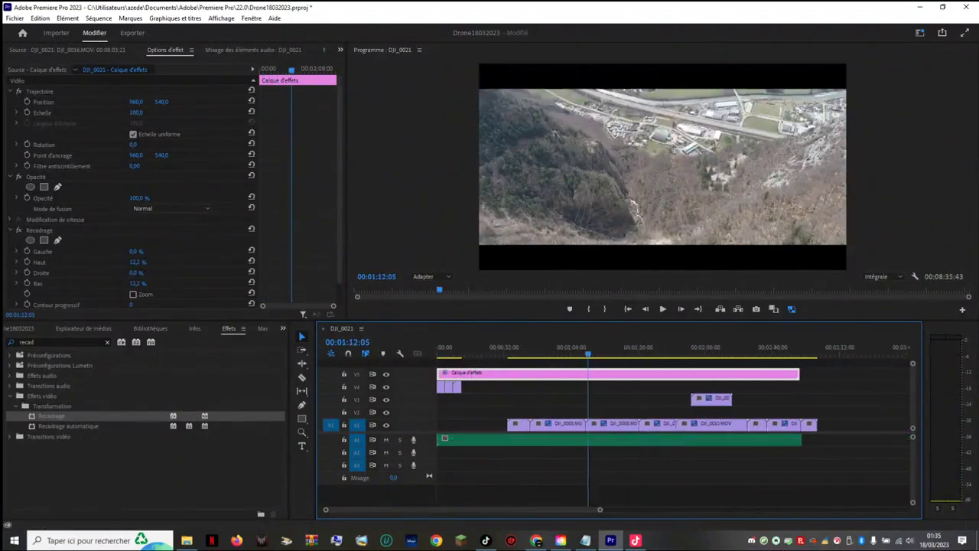
pyautogui.moveTo(580, 349); pyautogui.dragTo(661, 349)
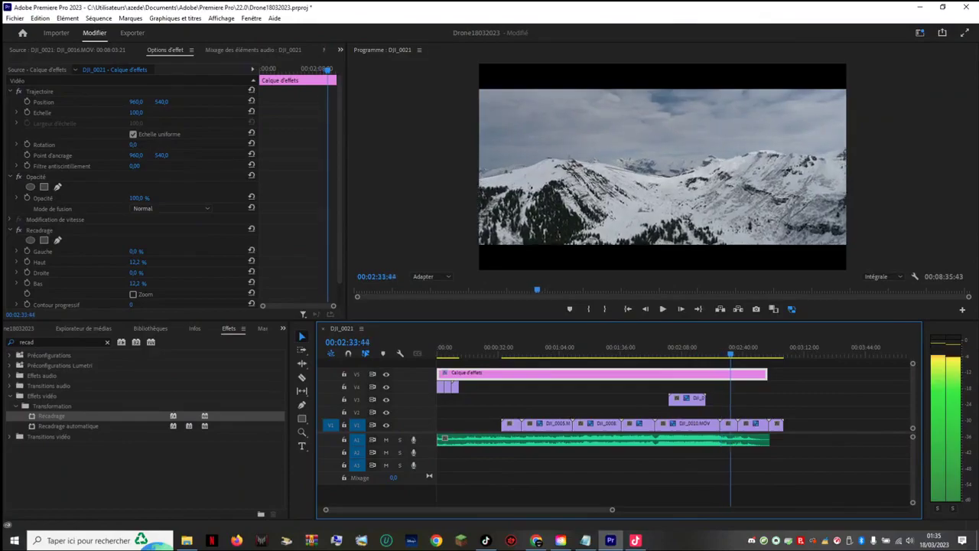
pyautogui.moveTo(733, 425); pyautogui.dragTo(468, 387)
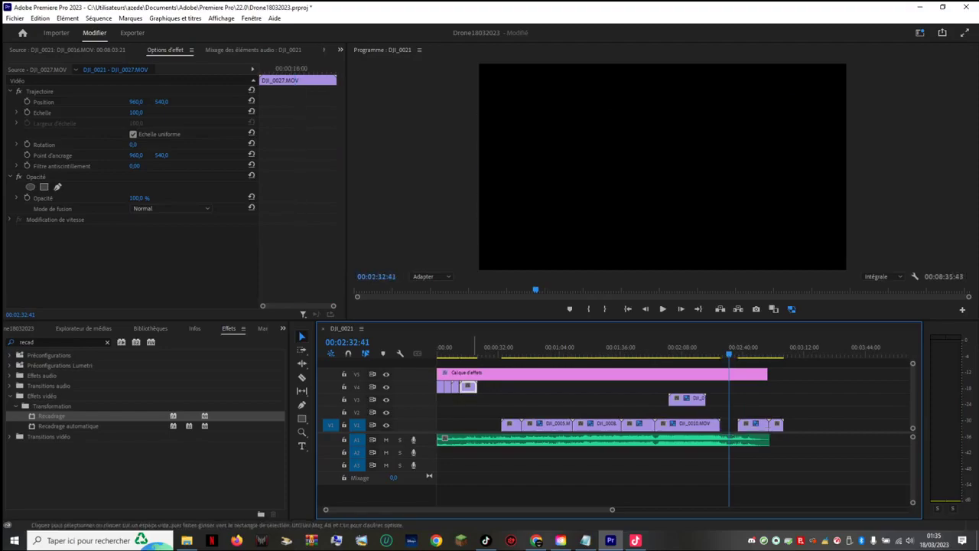
# Step: Scrub to the beginning of DJI_0027.MOV on V4 and park the playhead at 00:00:13:00
pyautogui.moveTo(612, 510)
pyautogui.mouseDown()
pyautogui.moveTo(599, 509)
pyautogui.moveTo(658, 509)
pyautogui.moveTo(594, 509)
pyautogui.mouseUp()
pyautogui.click(440, 349)
pyautogui.scroll(2, 440, 394)
pyautogui.scroll(4, 459, 394)
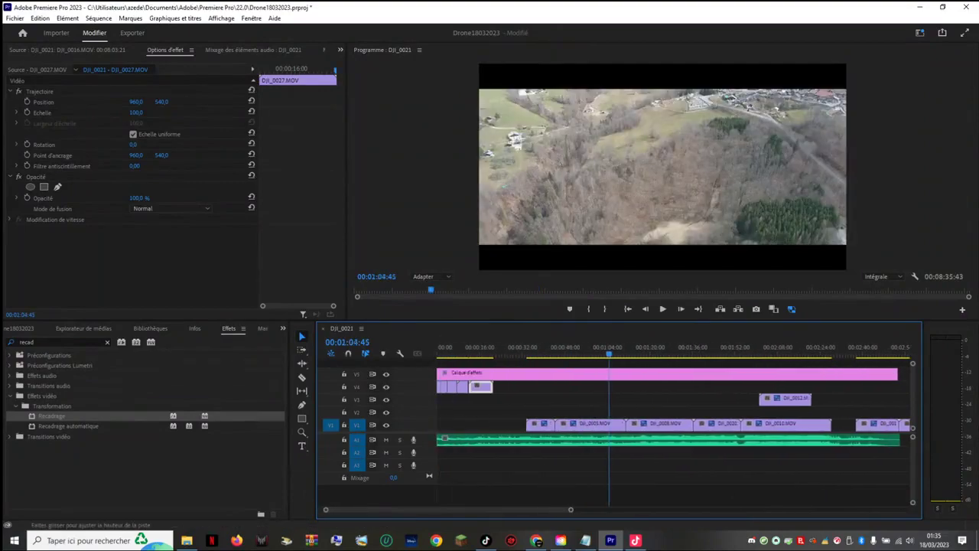
pyautogui.click(482, 349)
pyautogui.moveTo(472, 349); pyautogui.dragTo(471, 349)
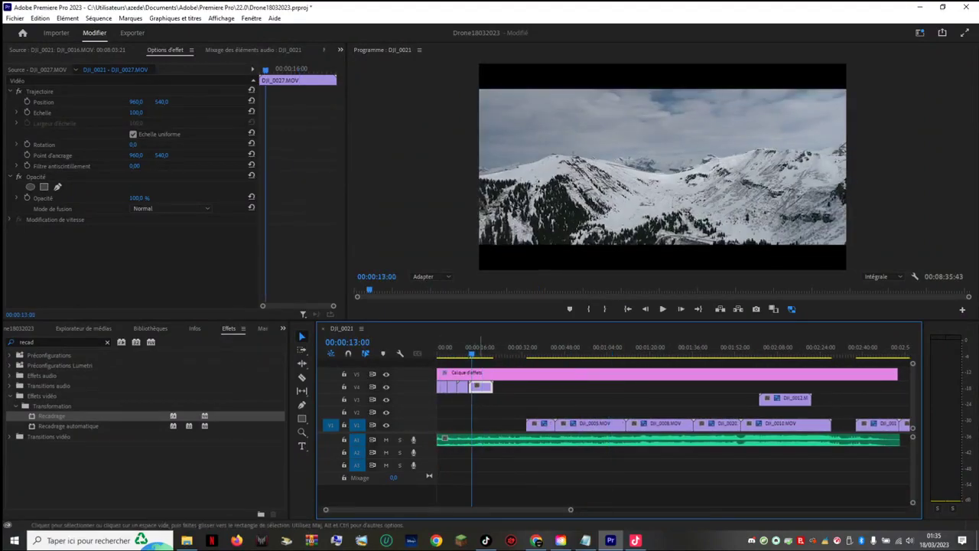
pyautogui.press('=')
pyautogui.press('=')
pyautogui.press('=')
pyautogui.press('=')
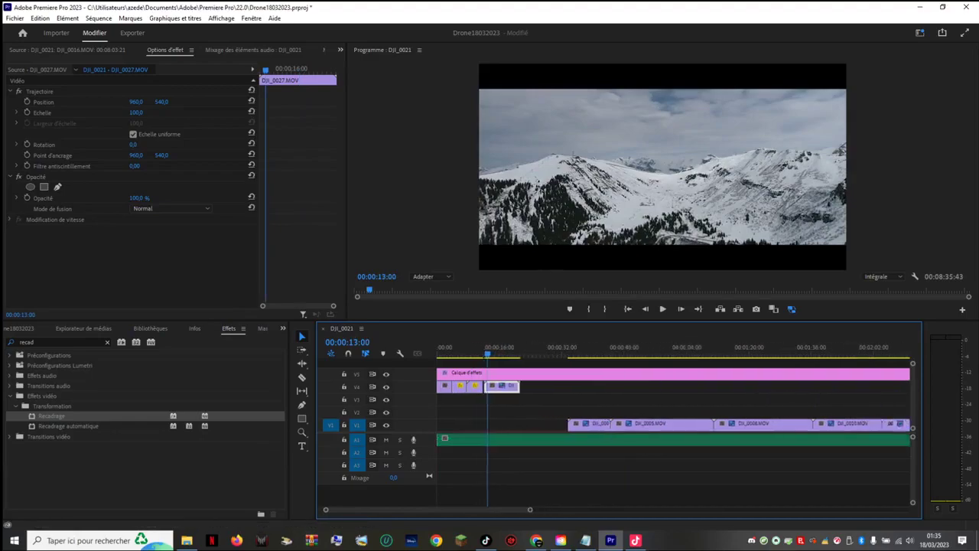
pyautogui.press('space')
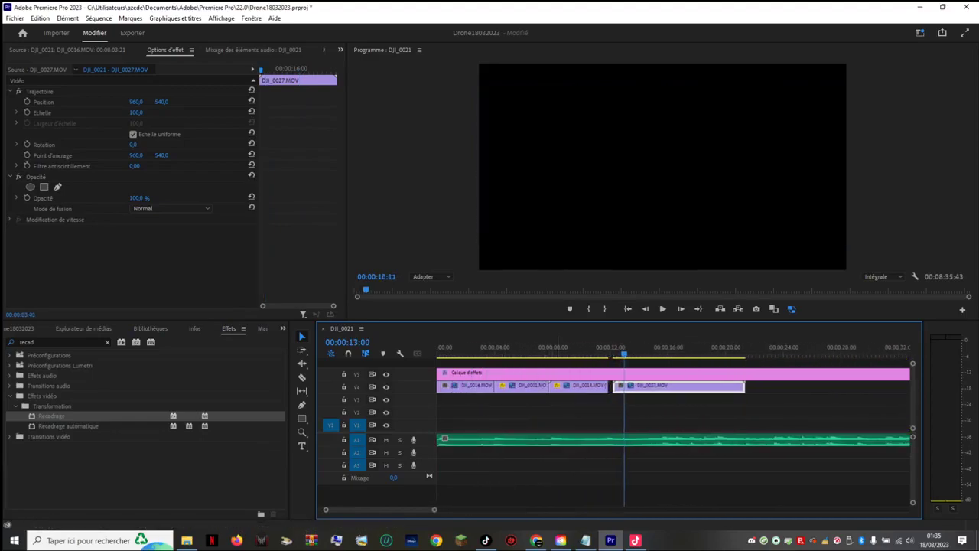
# Step: Move DJI_0027.MOV earlier on V4 towards the end of DJI_0014.MOV and replay the cut between them
pyautogui.moveTo(699, 349); pyautogui.dragTo(606, 349)
pyautogui.press('space')
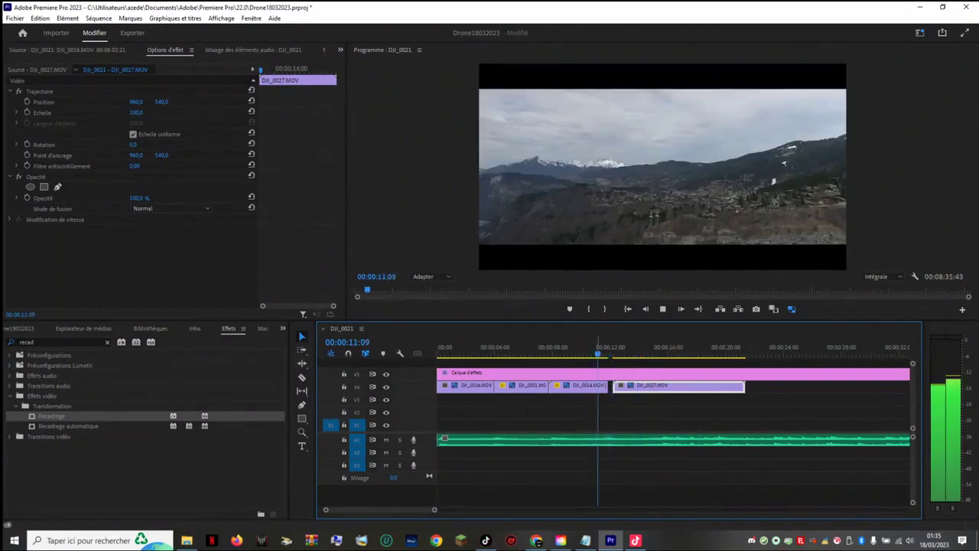
pyautogui.press('space')
pyautogui.moveTo(656, 387); pyautogui.dragTo(651, 387)
pyautogui.click(592, 348)
pyautogui.press('space')
pyautogui.press('space')
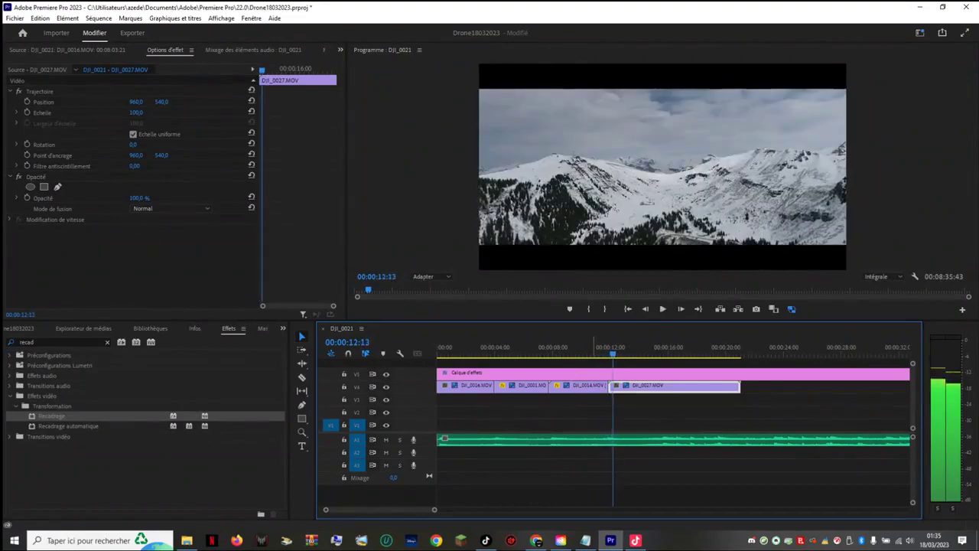
# Step: Step back from the DJI_0014.MOV cut and replay the end of that clip up to 00:00:11:43 to hear the beat
pyautogui.press('=')
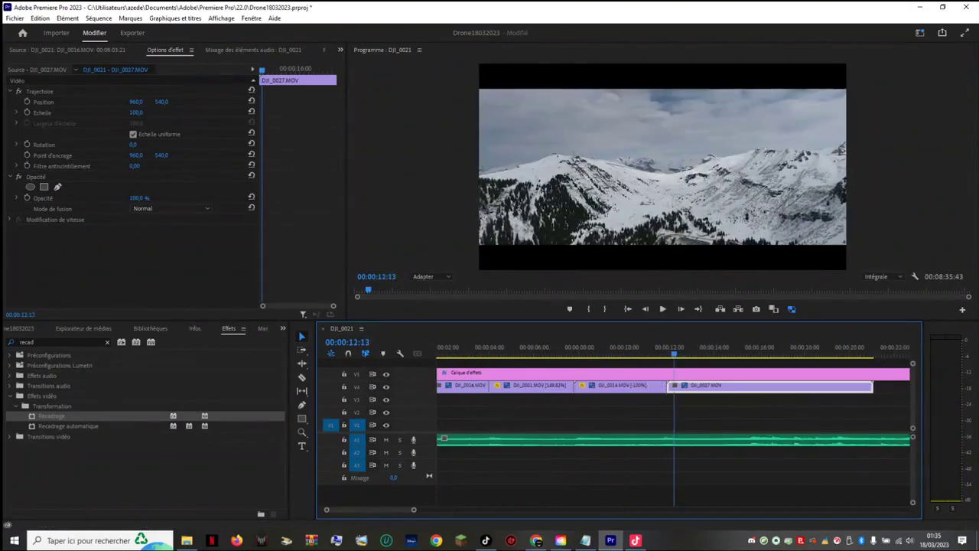
pyautogui.press('=')
pyautogui.press('=')
pyautogui.press('=')
pyautogui.click(640, 348)
pyautogui.press('Left')
pyautogui.press('Left')
pyautogui.press('Left')
pyautogui.press('Left')
pyautogui.press('Left')
pyautogui.press('Left')
pyautogui.press('Left')
pyautogui.press('Left')
pyautogui.press('Left')
pyautogui.press('Left')
pyautogui.press('Left')
pyautogui.press('Left')
pyautogui.press('Left')
pyautogui.press('Left')
pyautogui.press('Left')
pyautogui.press('Left')
pyautogui.press('Left')
pyautogui.press('Left')
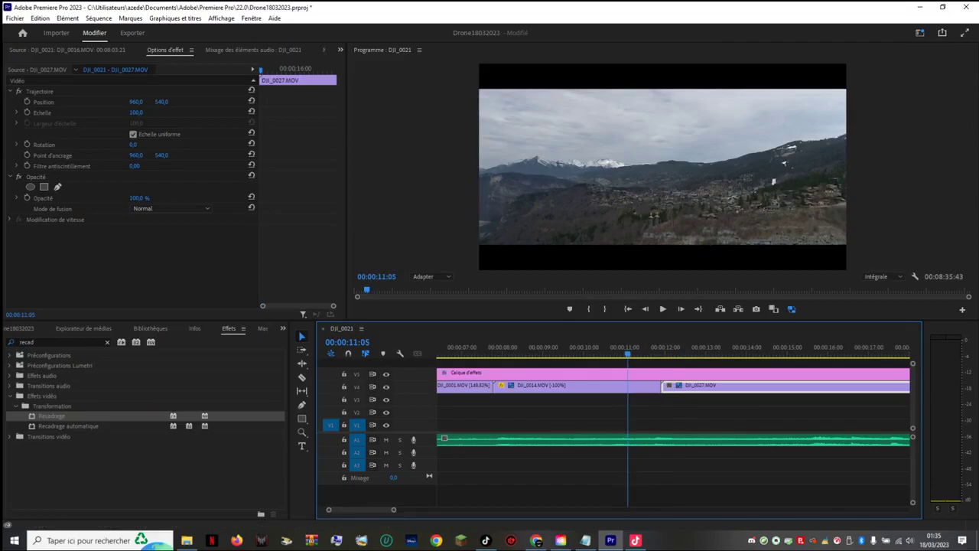
pyautogui.press('=')
pyautogui.click(552, 349)
pyautogui.press('space')
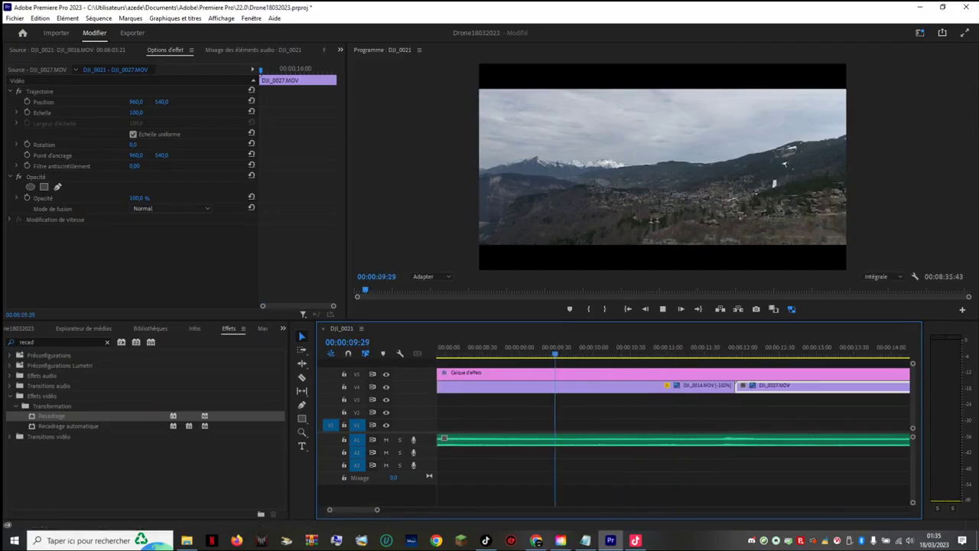
pyautogui.press('l')
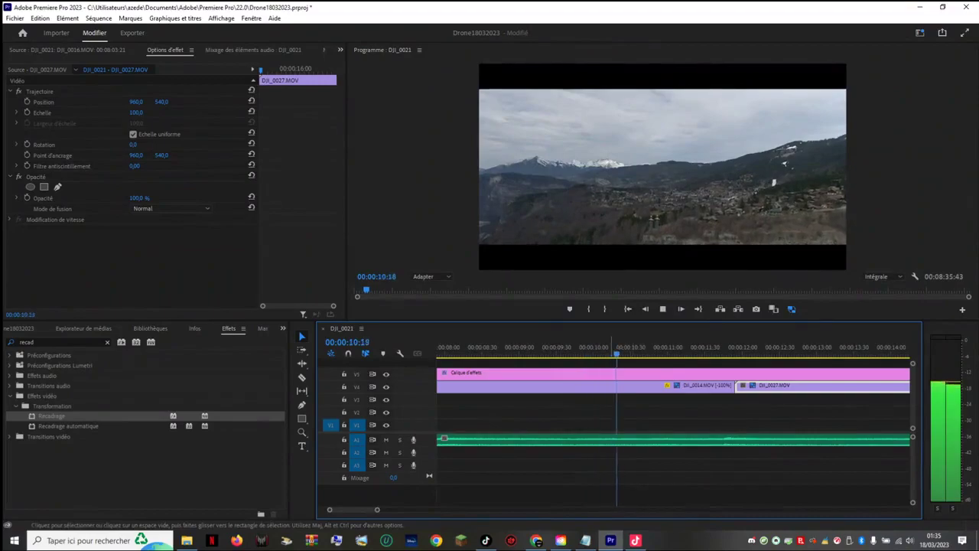
pyautogui.press('k')
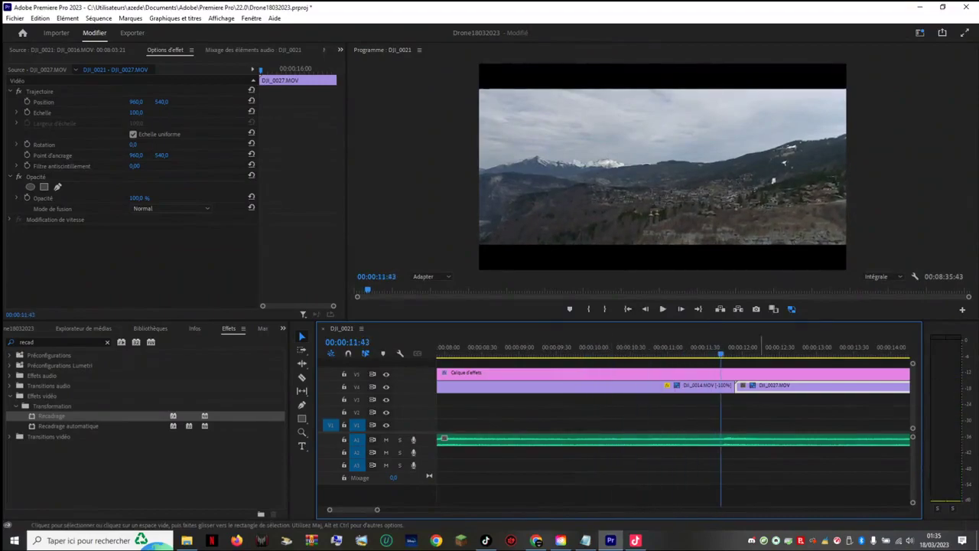
# Step: Close the remaining gap between DJI_0014.MOV and DJI_0027.MOV on V4 and play on to the music beat at 00:00:15:44
pyautogui.moveTo(734, 385)
pyautogui.mouseDown()
pyautogui.moveTo(721, 386)
pyautogui.moveTo(736, 386)
pyautogui.mouseUp()
pyautogui.moveTo(805, 386); pyautogui.dragTo(793, 387)
pyautogui.press('space')
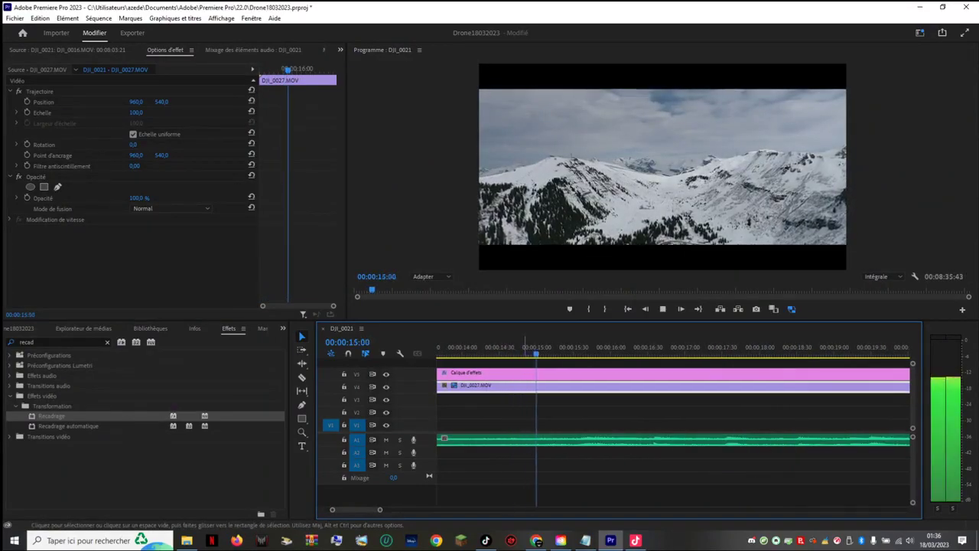
pyautogui.press('space')
pyautogui.press('Right')
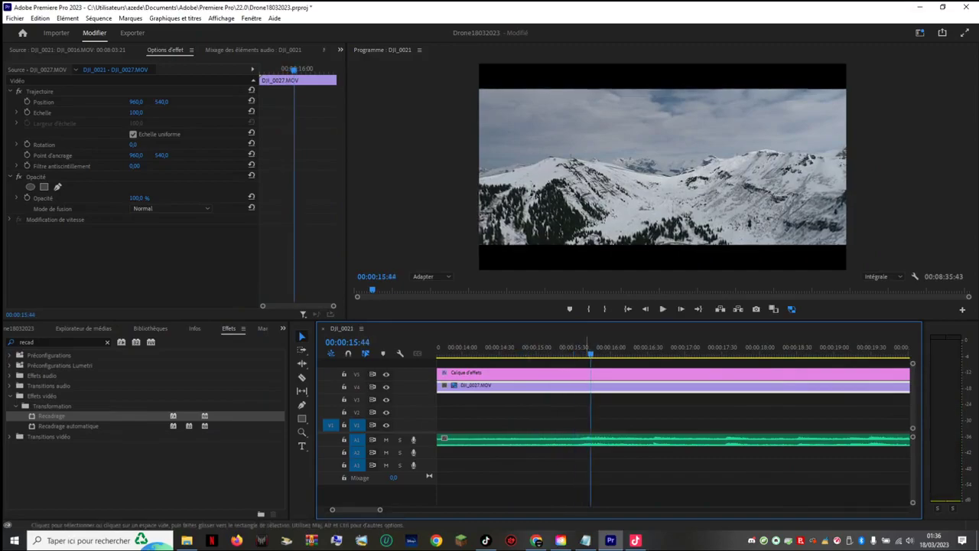
# Step: Set the speed of DJI_0027.MOV on V4 to 400 %
pyautogui.moveTo(381, 509); pyautogui.dragTo(475, 510)
pyautogui.rightClick(572, 387)
pyautogui.click(611, 330)
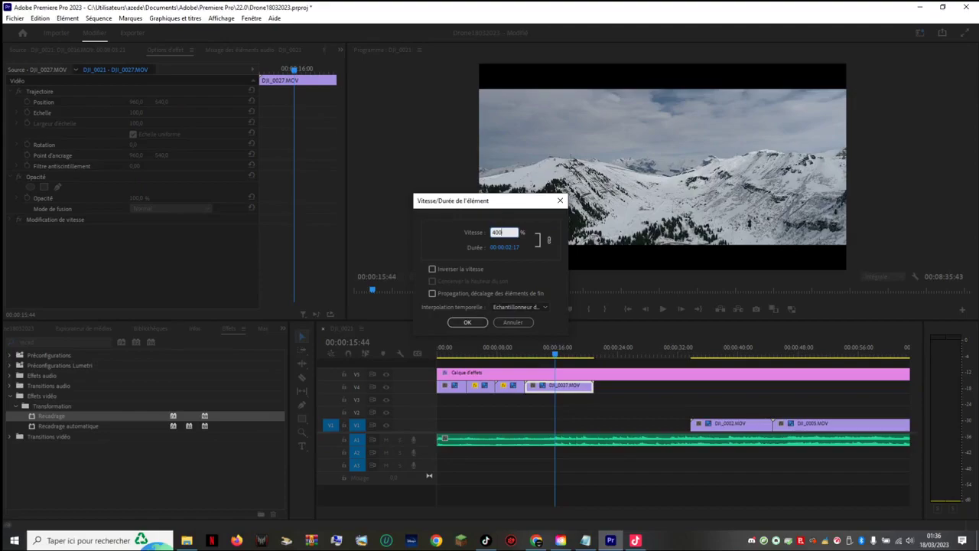
pyautogui.click(467, 322)
pyautogui.click(533, 386)
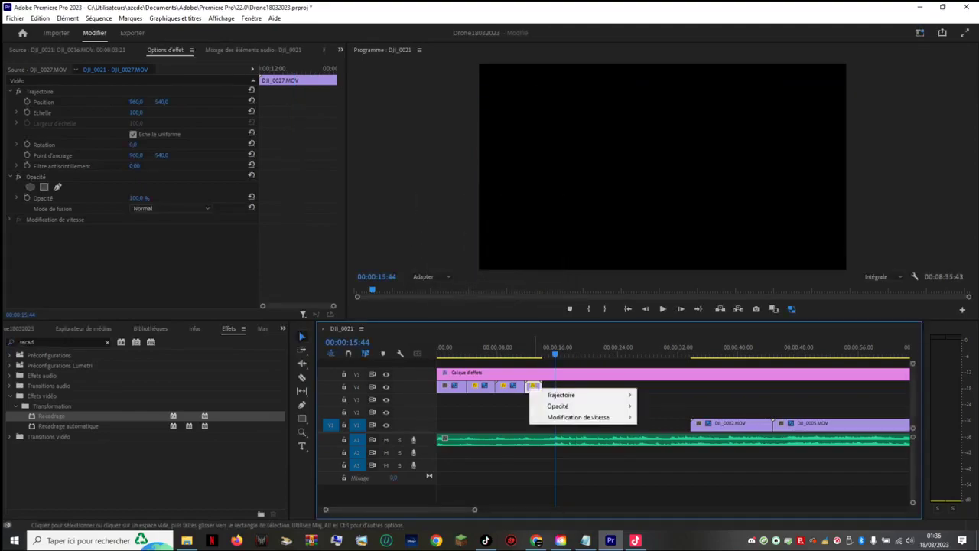
pyautogui.rightClick(527, 384)
pyautogui.click(525, 401)
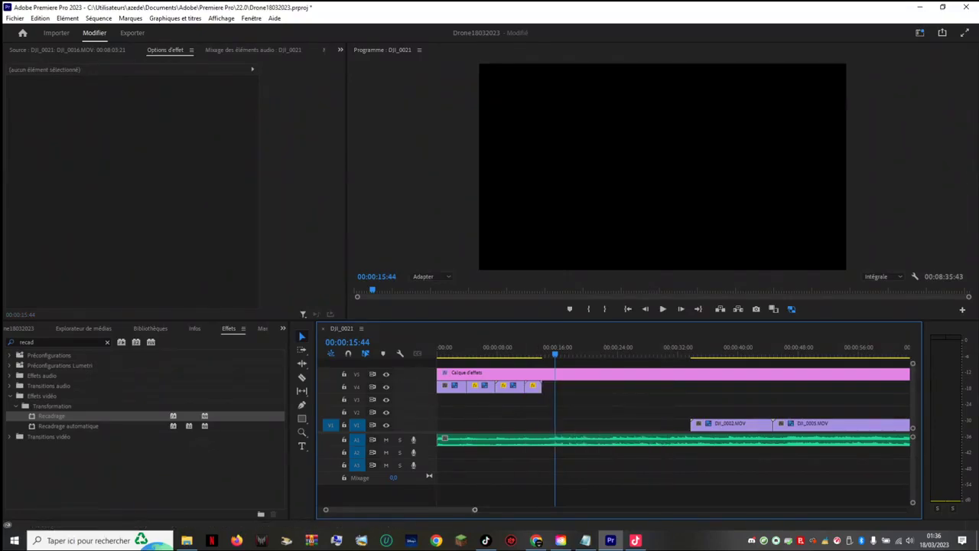
pyautogui.scroll(5, 468, 400)
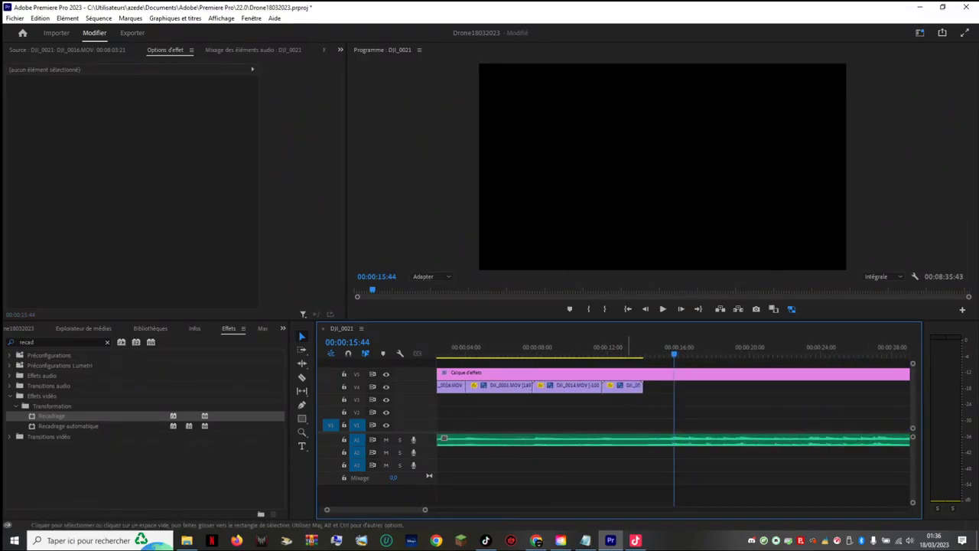
# Step: Try successively slower speeds for DJI_0027.MOV to bring its end closer to the playhead at 00:00:15:44
pyautogui.click(624, 385)
pyautogui.rightClick(624, 385)
pyautogui.click(650, 329)
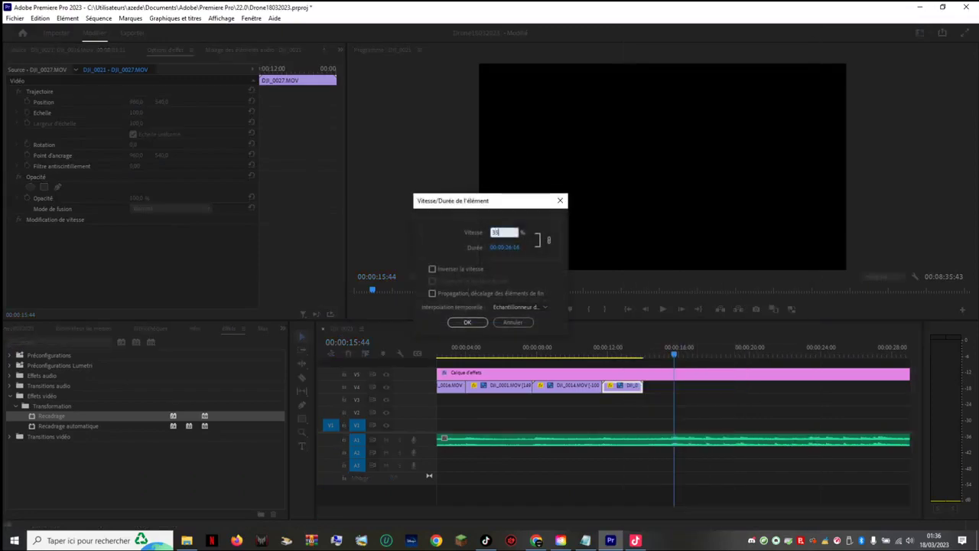
pyautogui.press('Return')
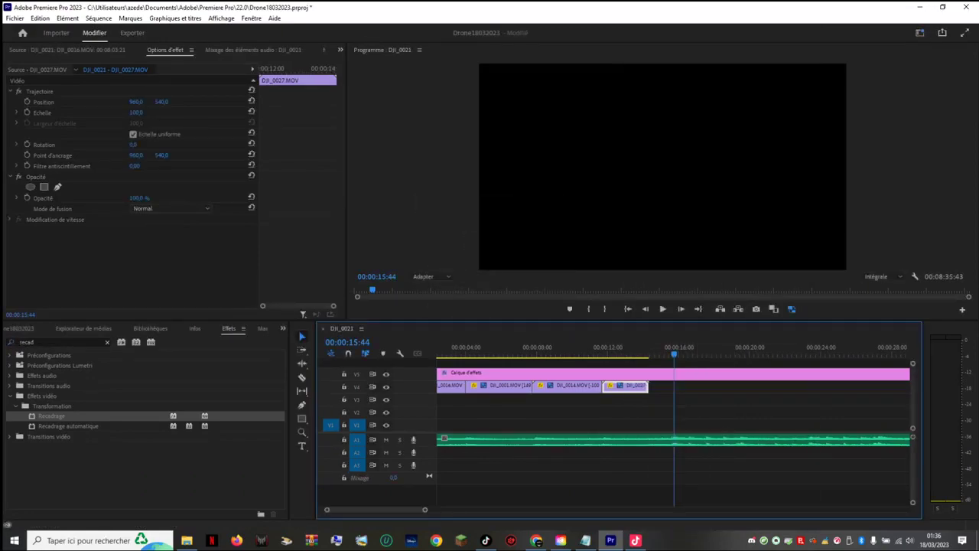
pyautogui.rightClick(632, 385)
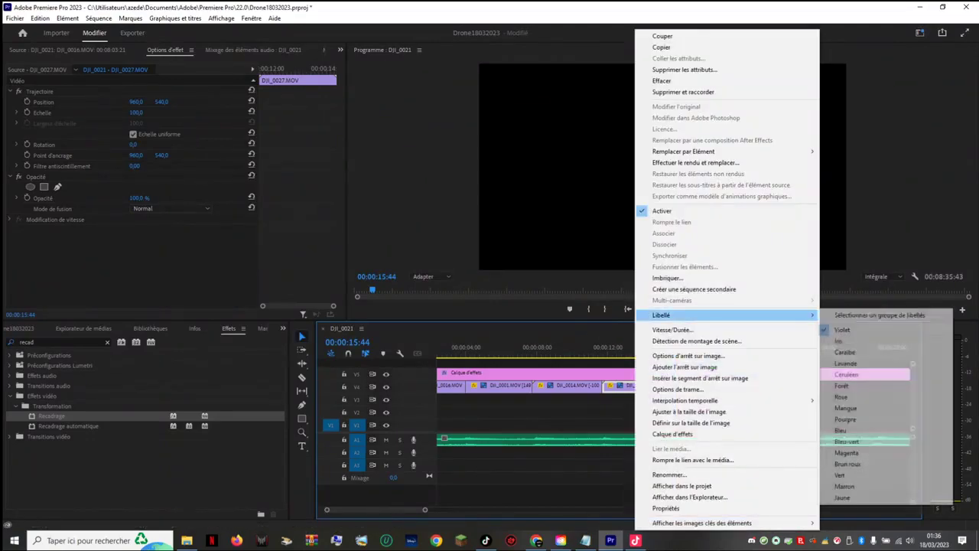
pyautogui.click(650, 329)
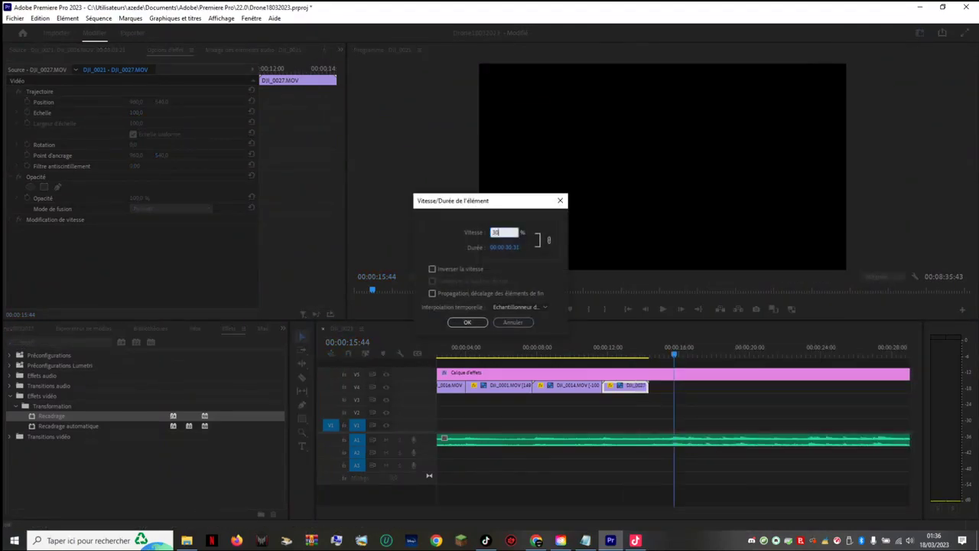
pyautogui.press('Return')
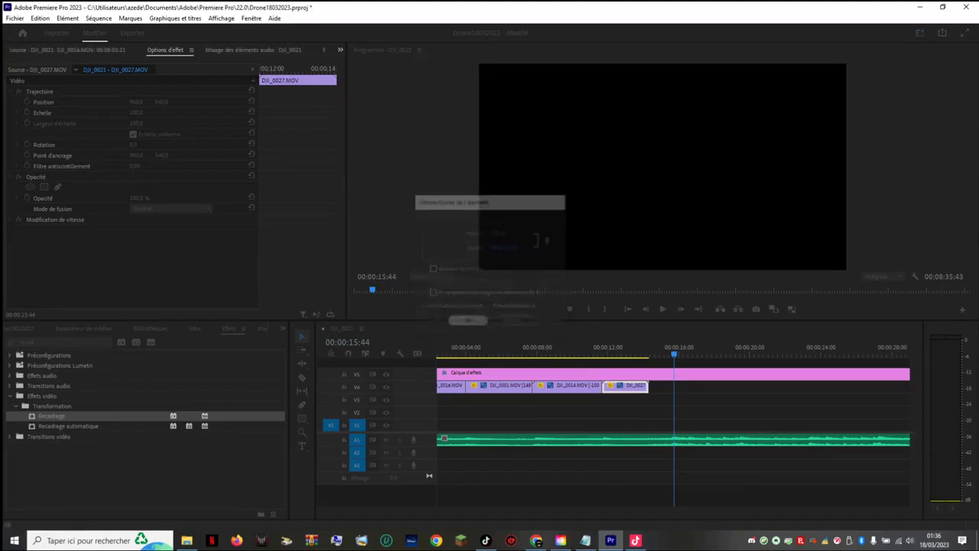
pyautogui.rightClick(632, 385)
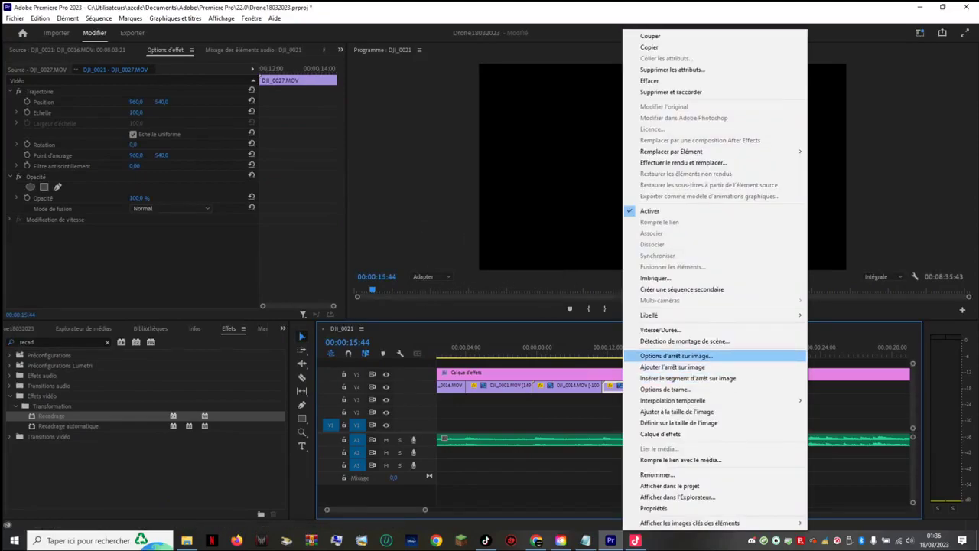
pyautogui.click(650, 325)
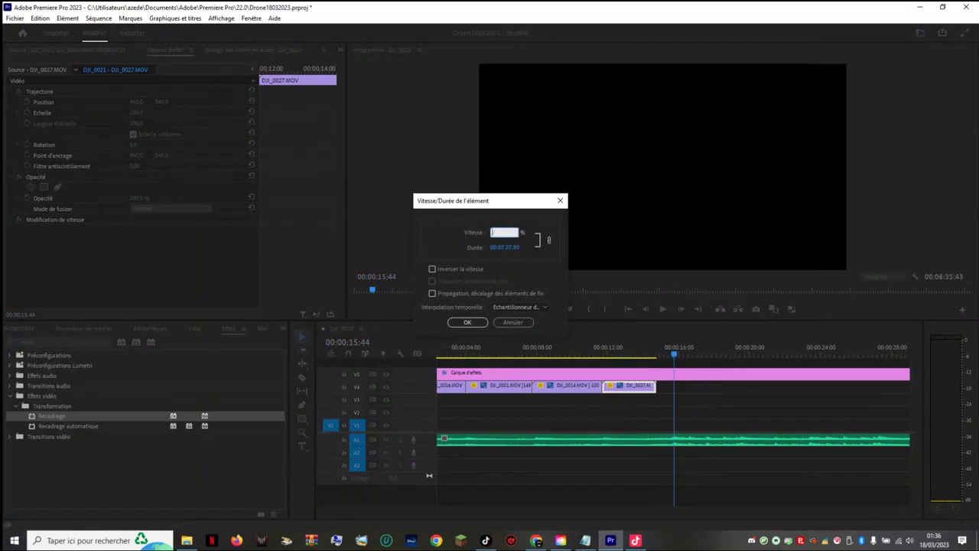
pyautogui.press('Return')
# Step: Set the speed of DJI_0027.MOV to 220 % and trim its end to the playhead at 00:00:15:44
pyautogui.rightClick(652, 384)
pyautogui.click(673, 331)
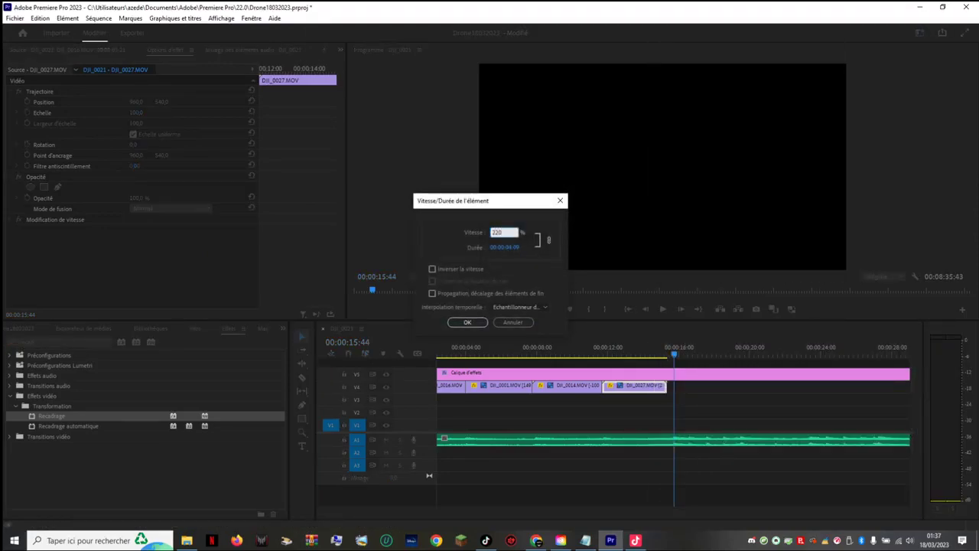
pyautogui.press('Return')
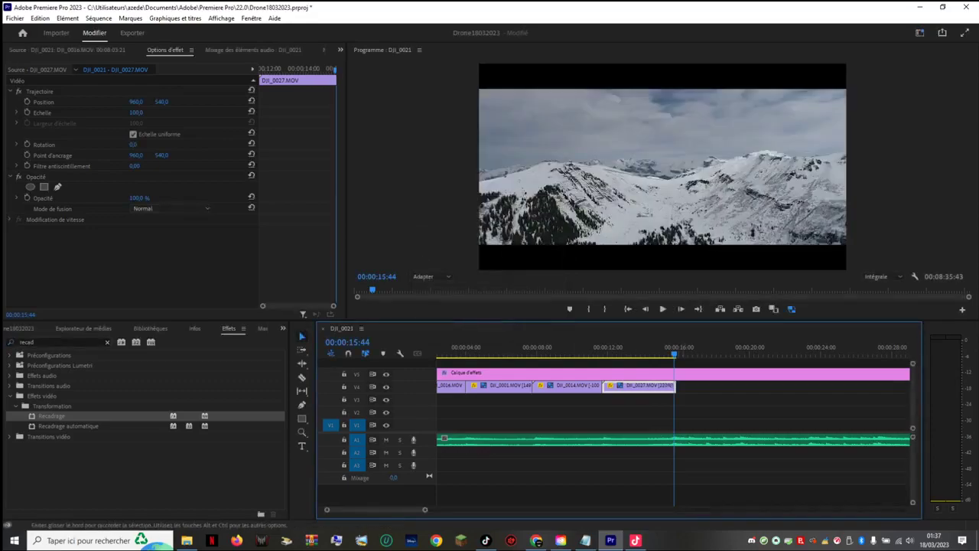
pyautogui.moveTo(677, 386); pyautogui.dragTo(674, 387)
# Step: Replay DJI_0027.MOV from just before its start past its end to check the cut against the music
pyautogui.click(599, 349)
pyautogui.press('space')
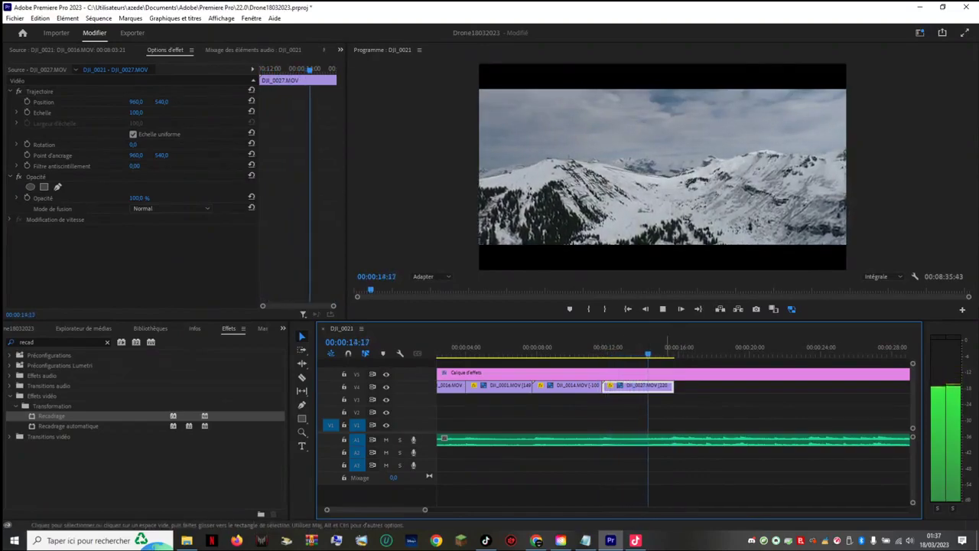
pyautogui.press('space')
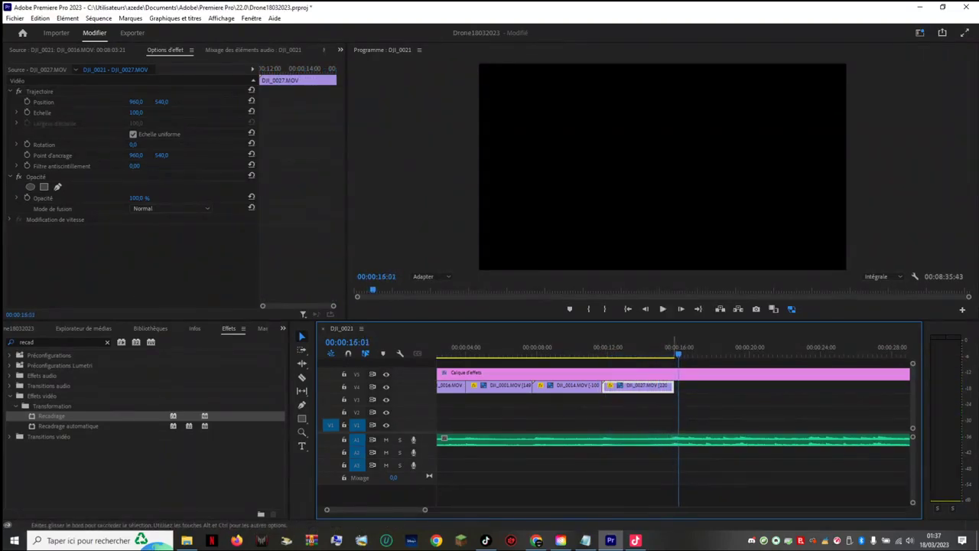
# Step: Replay the last second of DJI_0027.MOV in short passes and trim its end on V4 to the beat at 00:00:15:35
pyautogui.moveTo(679, 354); pyautogui.dragTo(660, 354)
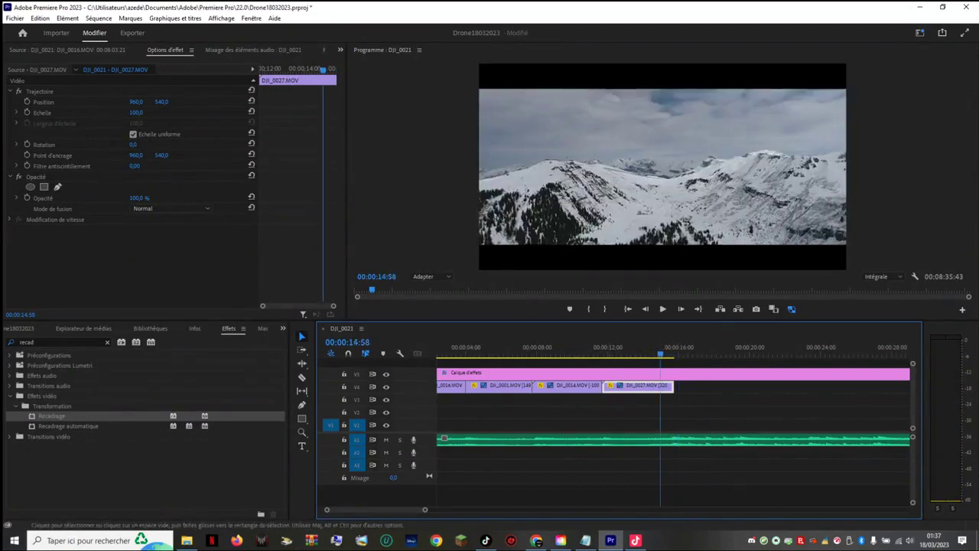
pyautogui.press('=')
pyautogui.press('=')
pyautogui.press('=')
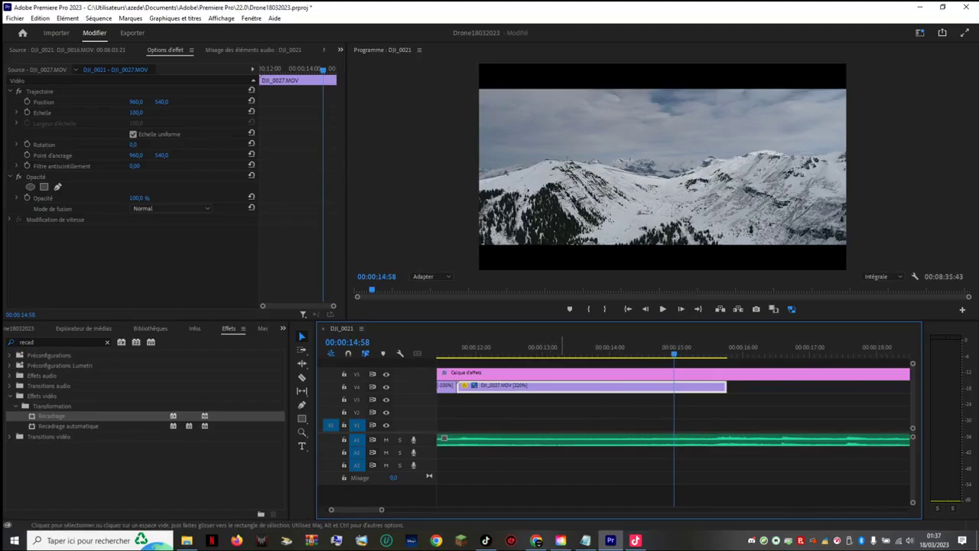
pyautogui.press('space')
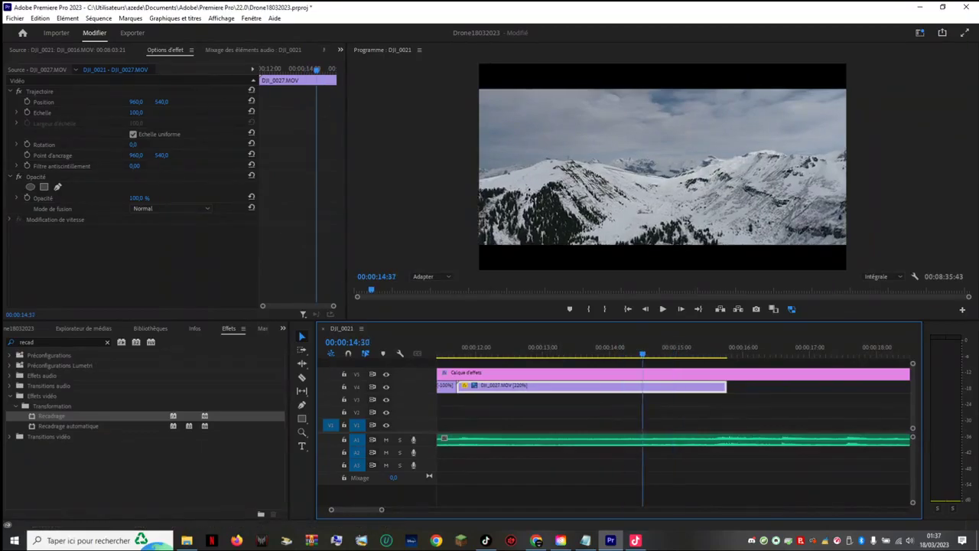
pyautogui.moveTo(717, 354); pyautogui.dragTo(705, 353)
pyautogui.click(690, 348)
pyautogui.press('space')
pyautogui.press('space')
pyautogui.press('j')
pyautogui.moveTo(725, 386); pyautogui.dragTo(715, 386)
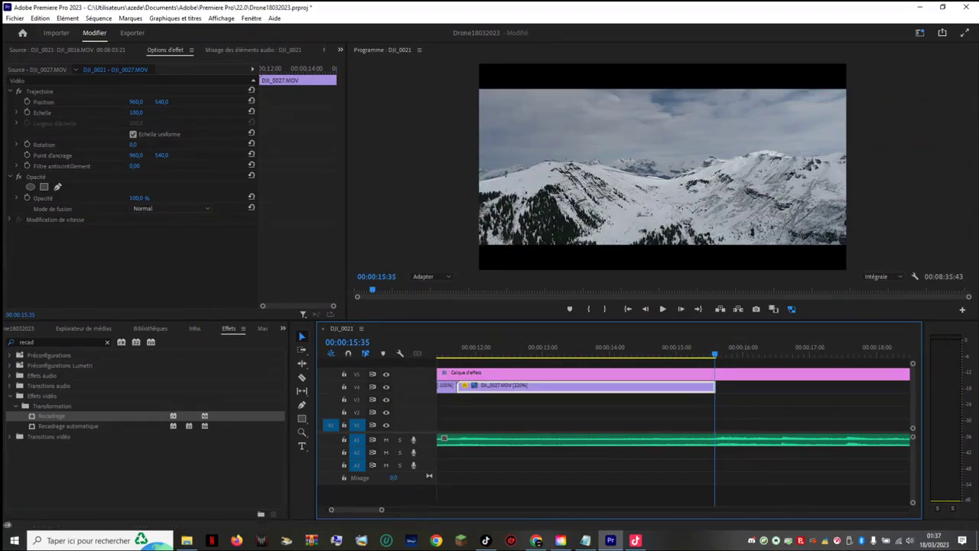
# Step: Play on past the end of DJI_0027.MOV and move DJI_0002.MOV from V1 to V3, starting at about 00:00:30
pyautogui.press('-')
pyautogui.press('-')
pyautogui.press('-')
pyautogui.press('-')
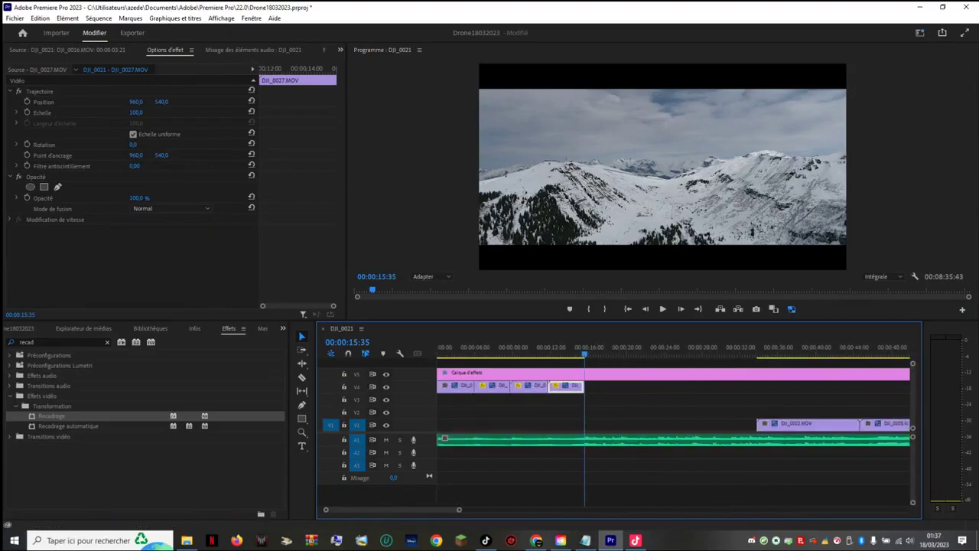
pyautogui.scroll(-5, 673, 428)
pyautogui.scroll(4, 673, 428)
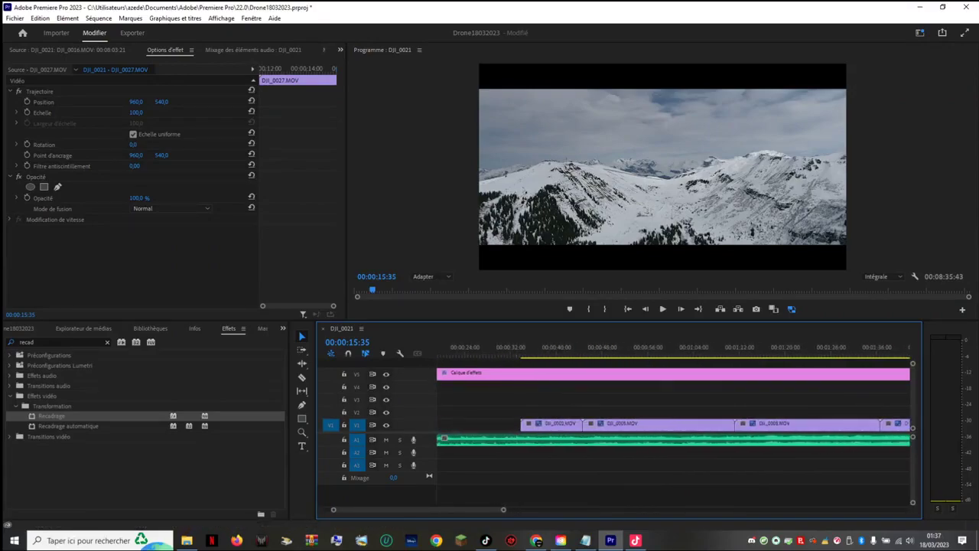
pyautogui.hscroll(-3, 673, 413)
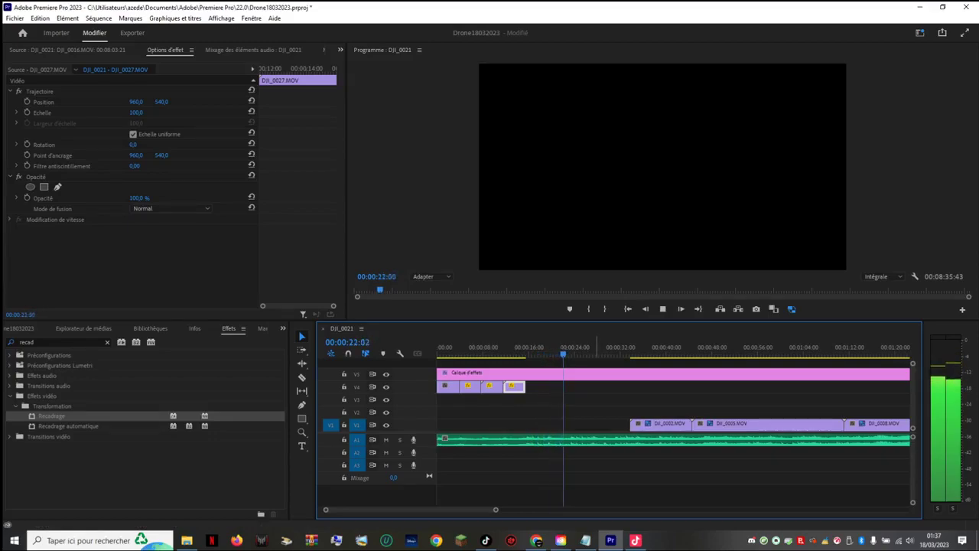
pyautogui.press('space')
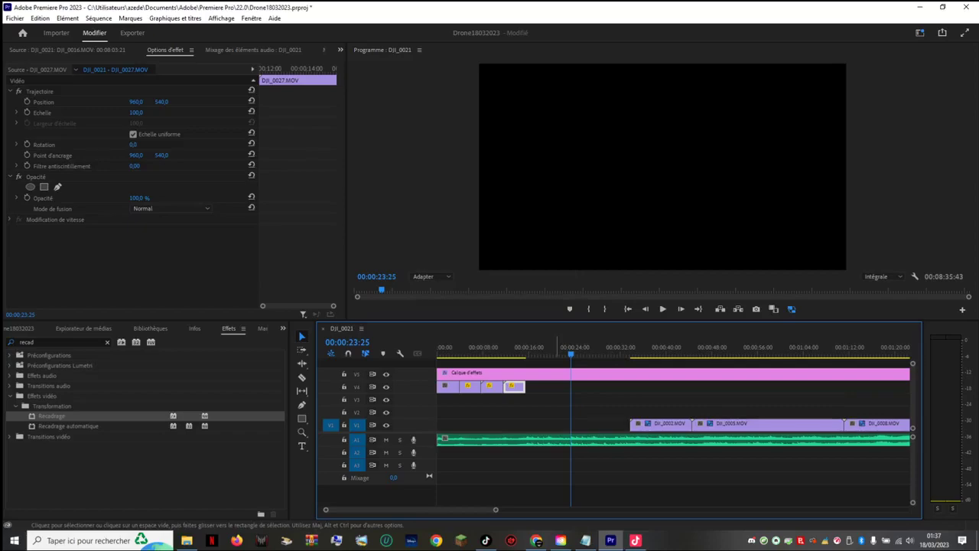
pyautogui.scroll(-3, 529, 413)
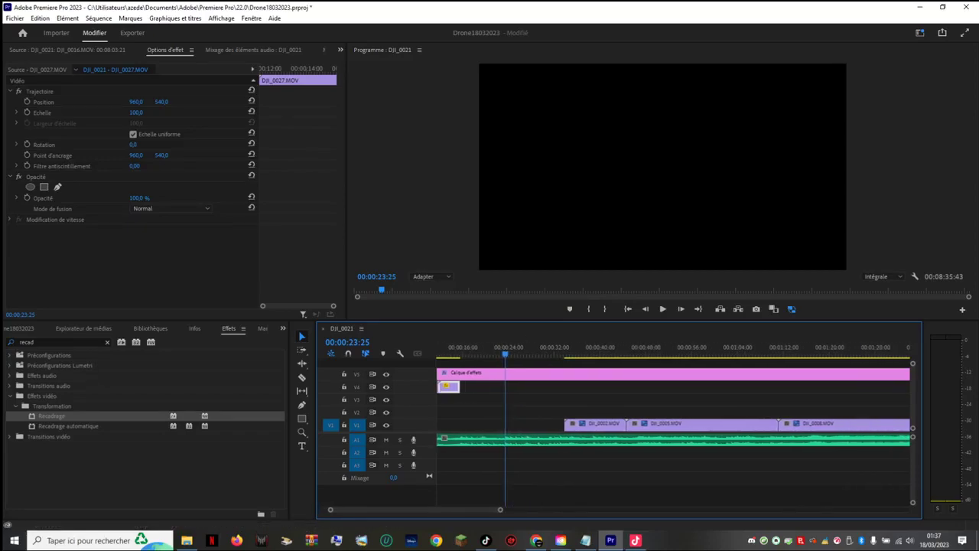
pyautogui.moveTo(597, 423); pyautogui.dragTo(579, 399)
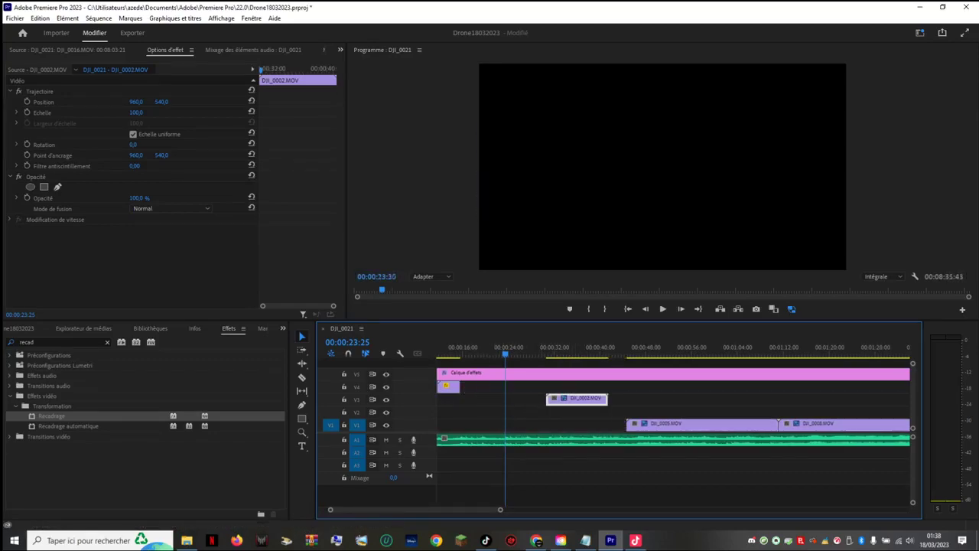
# Step: Look through the rest of the sequence for the next shot and select DJI_0003.MOV on V5 around 00:04:57:38
pyautogui.press('space')
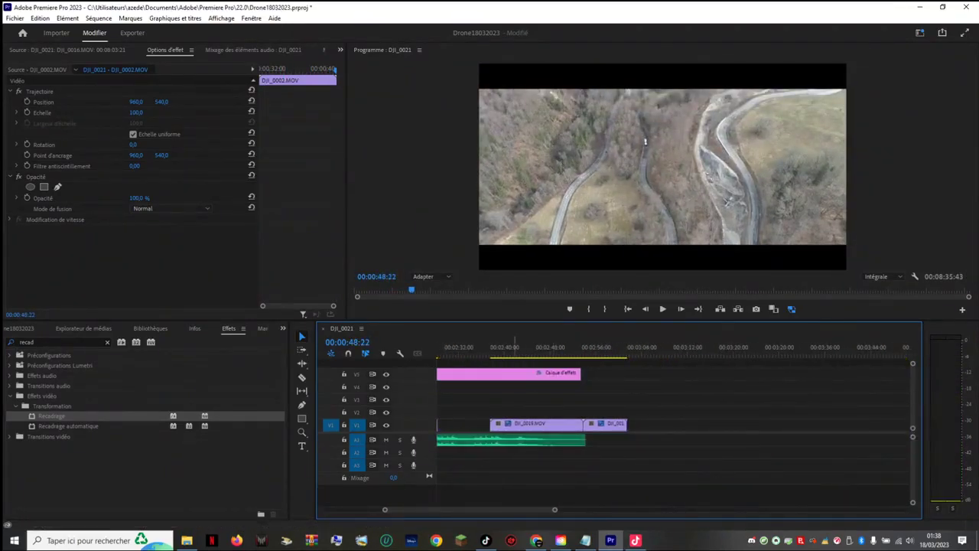
pyautogui.moveTo(537, 352); pyautogui.dragTo(634, 352)
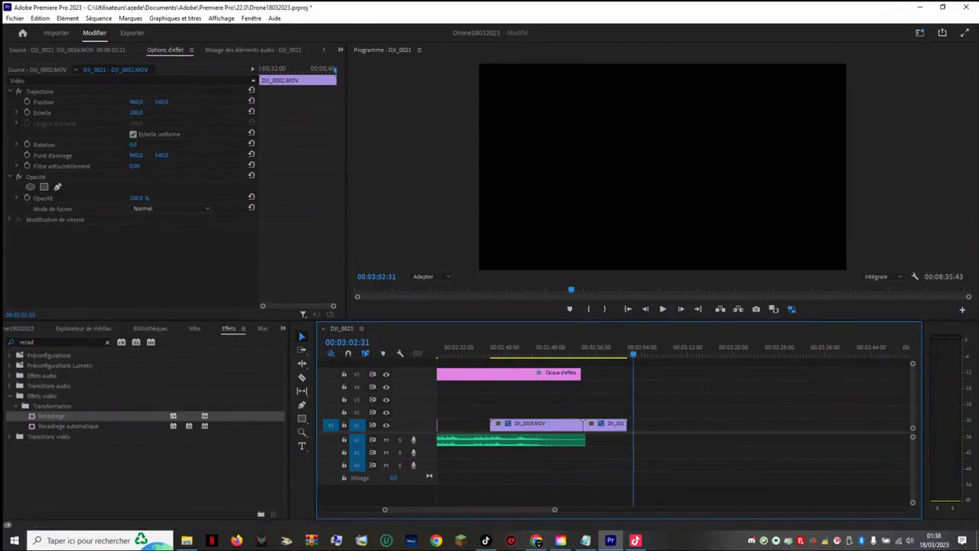
pyautogui.scroll(-10, 633, 424)
pyautogui.moveTo(566, 510); pyautogui.dragTo(557, 510)
pyautogui.moveTo(494, 349); pyautogui.dragTo(473, 348)
pyautogui.moveTo(601, 374); pyautogui.dragTo(551, 374)
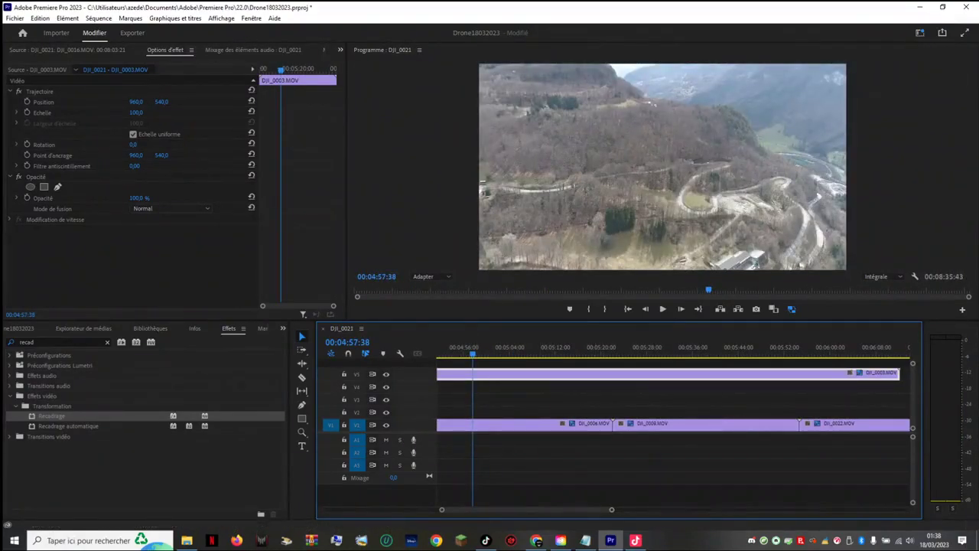
pyautogui.click(56, 33)
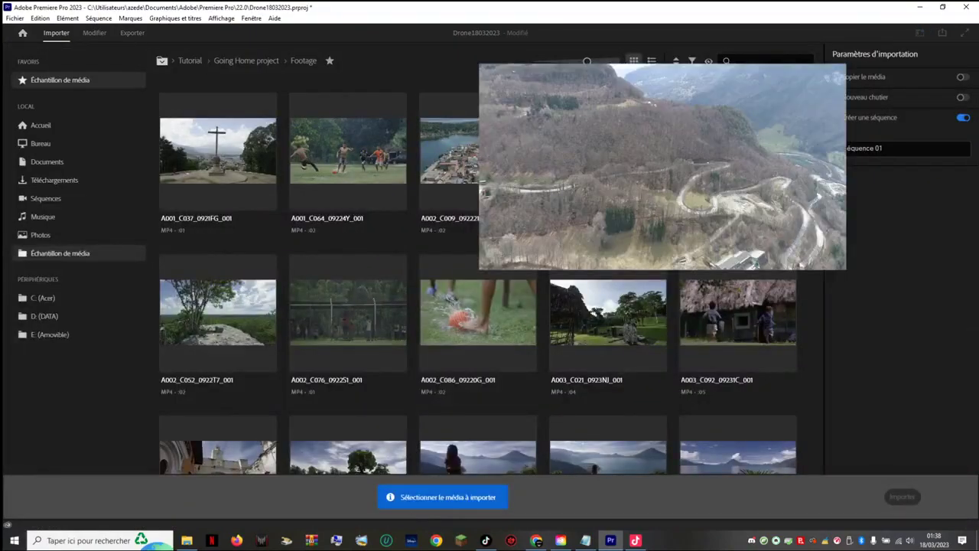
pyautogui.click(132, 33)
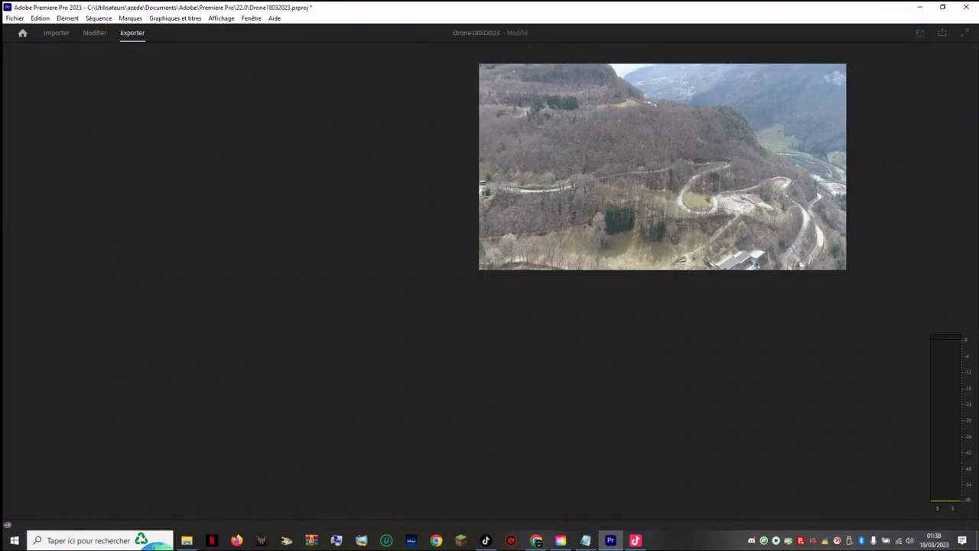
pyautogui.hotkey('alt', 'shift', '2')
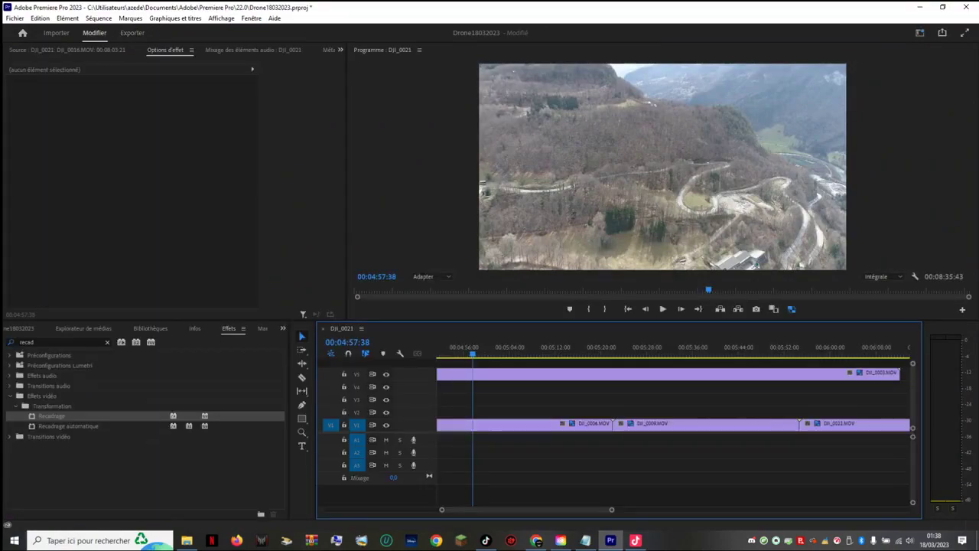
# Step: Load DJI_0003.MOV from V5 into the Source monitor, review it and shorten it to its first 00:00:16:40
pyautogui.hotkey('shift', '2')
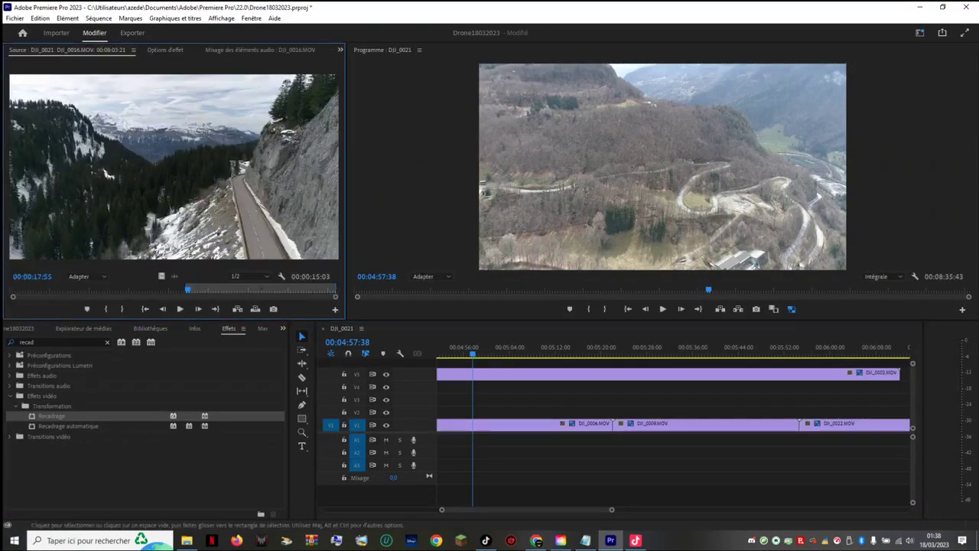
pyautogui.hotkey('shift', '3')
pyautogui.press('f')
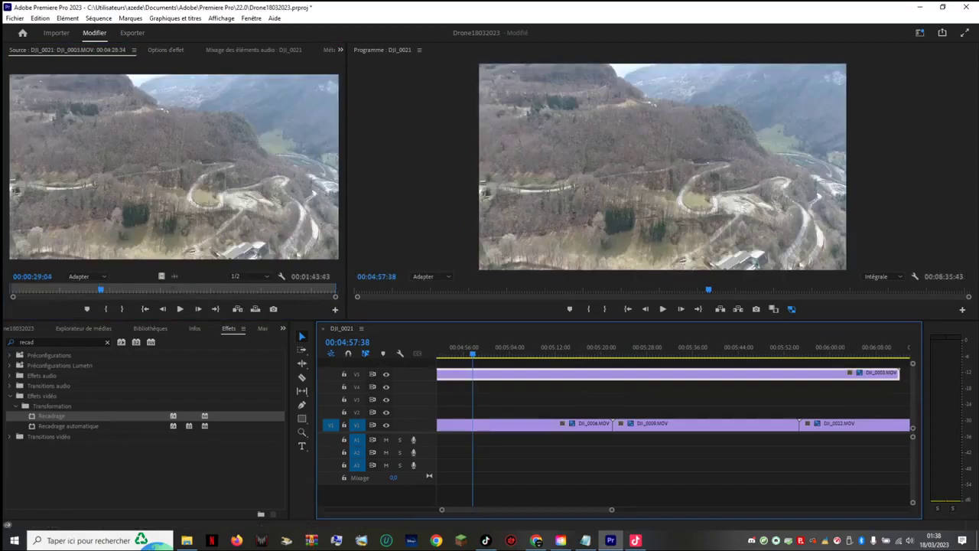
pyautogui.hotkey('shift', '2')
pyautogui.moveTo(101, 289); pyautogui.dragTo(258, 289)
pyautogui.press('Home')
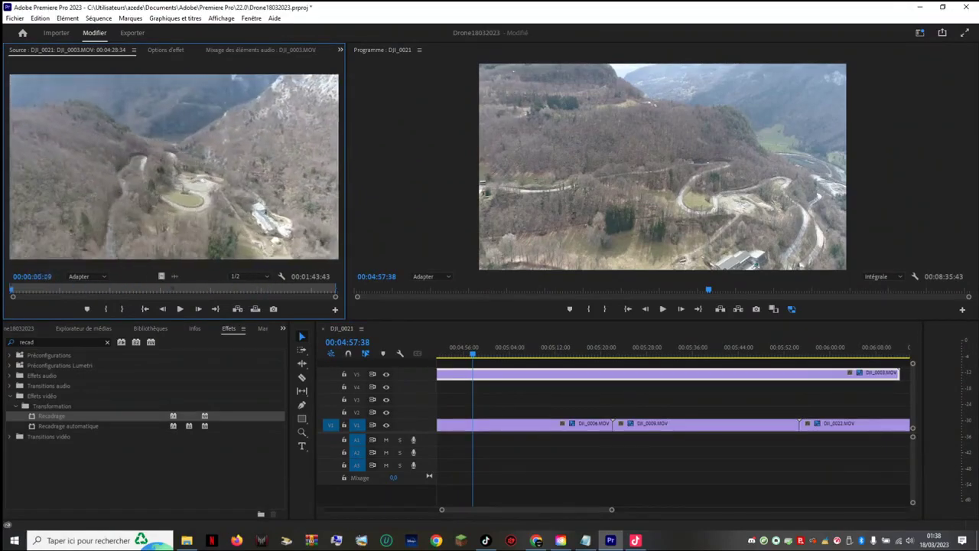
pyautogui.moveTo(24, 290); pyautogui.dragTo(11, 289)
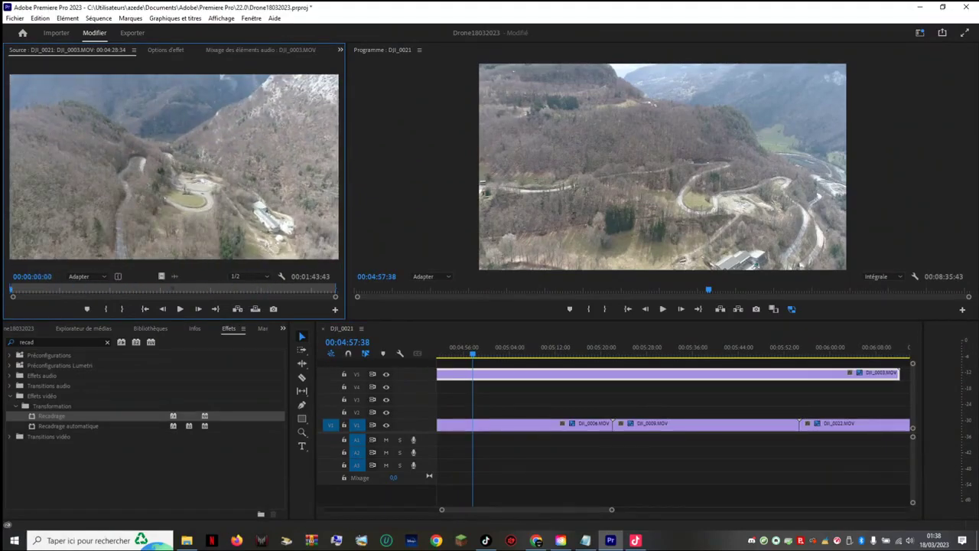
pyautogui.moveTo(336, 289); pyautogui.dragTo(55, 289)
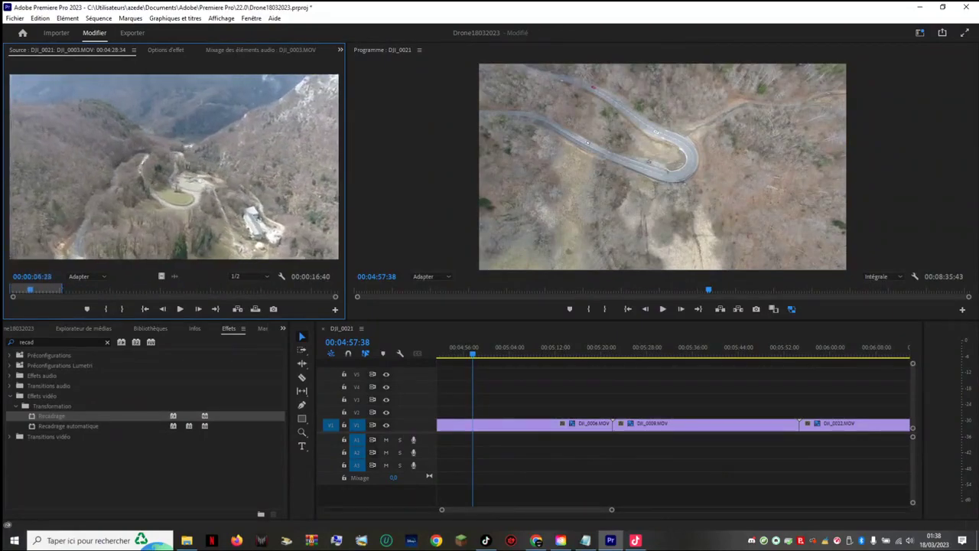
# Step: Move the shortened DJI_0003.MOV from V5 back along the sequence to V4, just after DJI_0027.MOV
pyautogui.moveTo(174, 166); pyautogui.dragTo(535, 373)
pyautogui.scroll(5, 585, 398)
pyautogui.scroll(2, 586, 398)
pyautogui.scroll(-1, 585, 398)
pyautogui.moveTo(586, 509); pyautogui.dragTo(670, 510)
pyautogui.moveTo(708, 373); pyautogui.dragTo(741, 374)
pyautogui.moveTo(438, 388); pyautogui.dragTo(461, 400)
pyautogui.moveTo(520, 510); pyautogui.dragTo(485, 510)
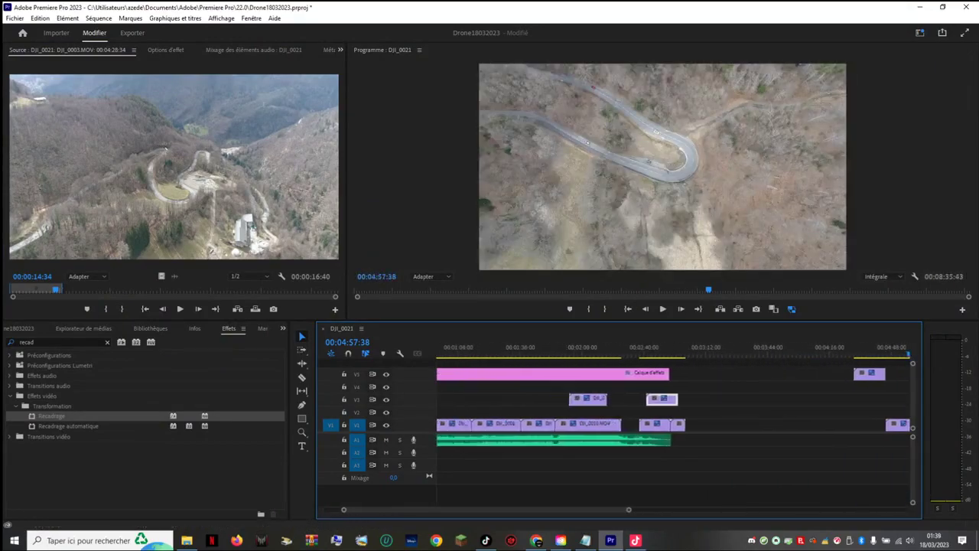
pyautogui.scroll(3, 674, 429)
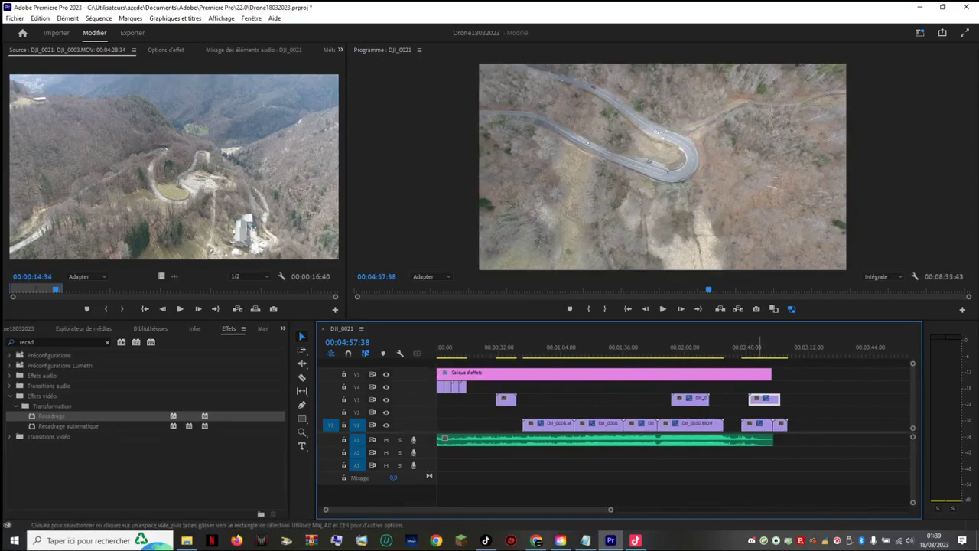
pyautogui.moveTo(764, 399); pyautogui.dragTo(765, 400)
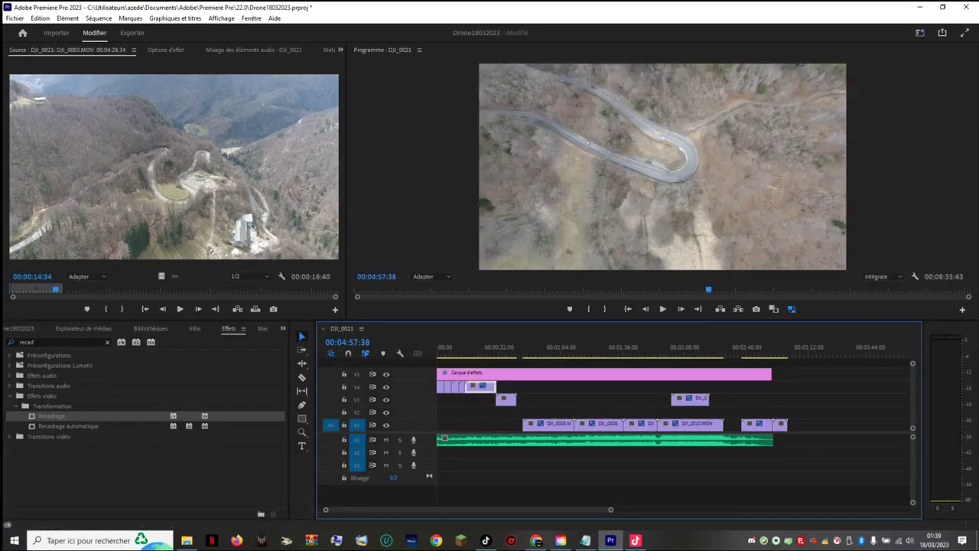
# Step: Play the junction after DJI_0027.MOV and close the gap by moving DJI_0003.MOV on V4 against its end
pyautogui.moveTo(611, 510); pyautogui.dragTo(510, 509)
pyautogui.scroll(-2, 575, 406)
pyautogui.click(458, 349)
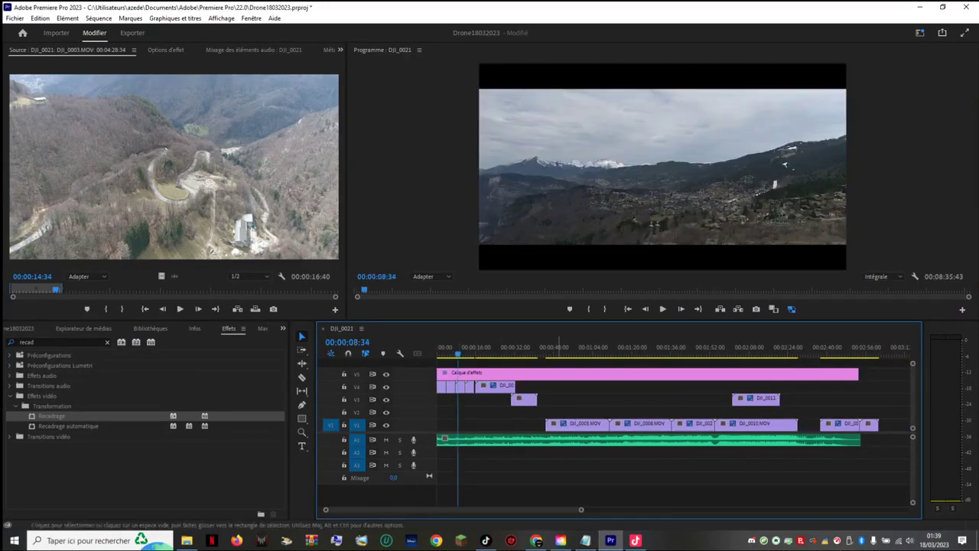
pyautogui.moveTo(582, 509); pyautogui.dragTo(478, 509)
pyautogui.click(544, 348)
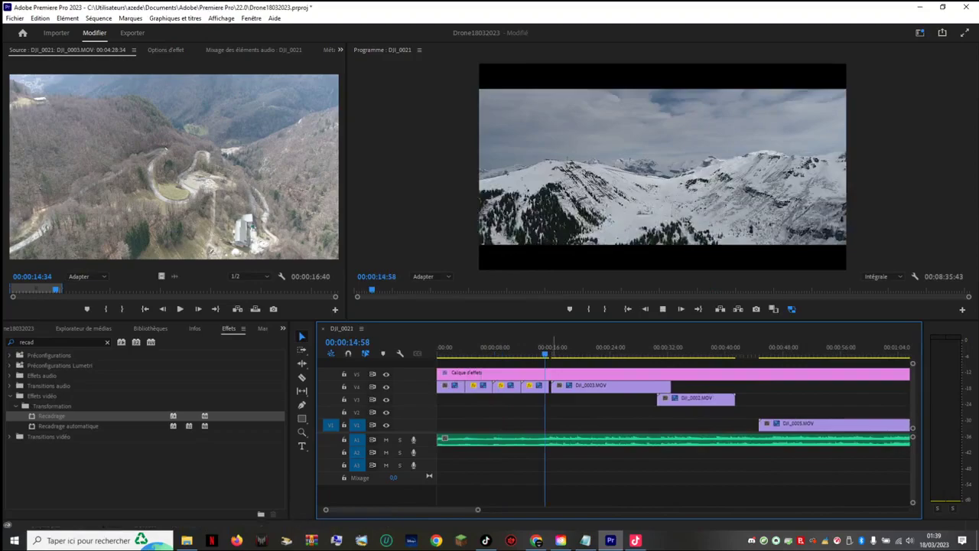
pyautogui.press('space')
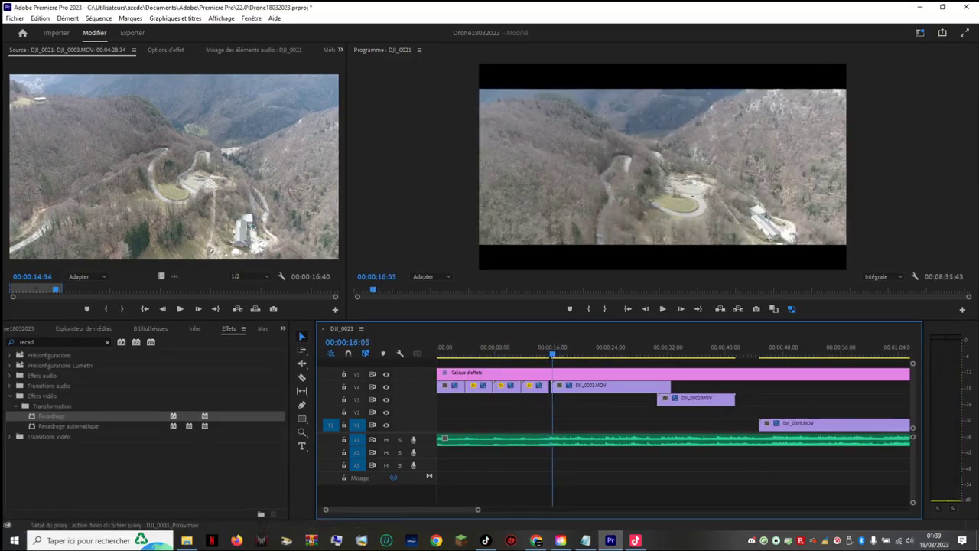
pyautogui.press('=')
pyautogui.press('=')
pyautogui.press('=')
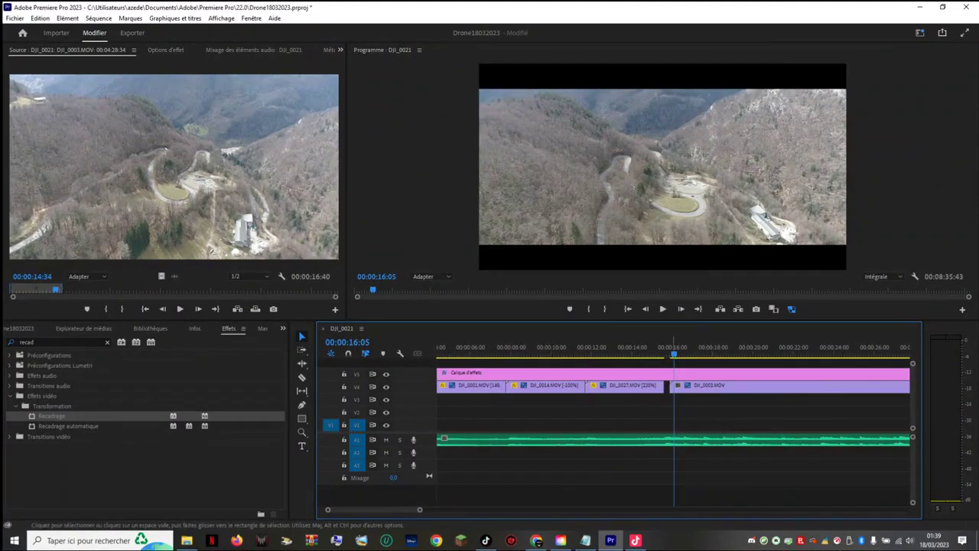
pyautogui.moveTo(674, 352); pyautogui.dragTo(664, 352)
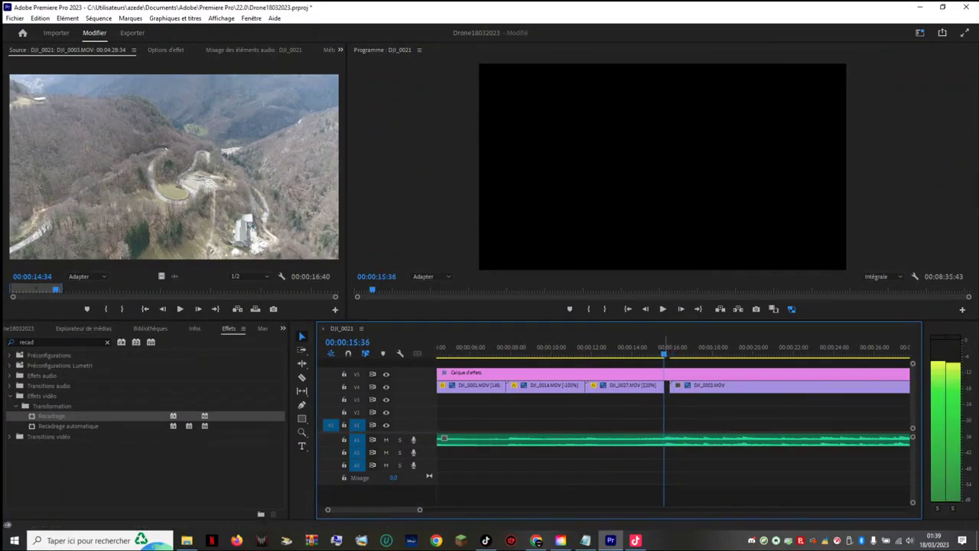
pyautogui.moveTo(711, 386); pyautogui.dragTo(699, 386)
# Step: Play DJI_0003.MOV on V4 from the cut with DJI_0027.MOV to about 00:00:24 to listen for the next beat
pyautogui.click(631, 350)
pyautogui.press('space')
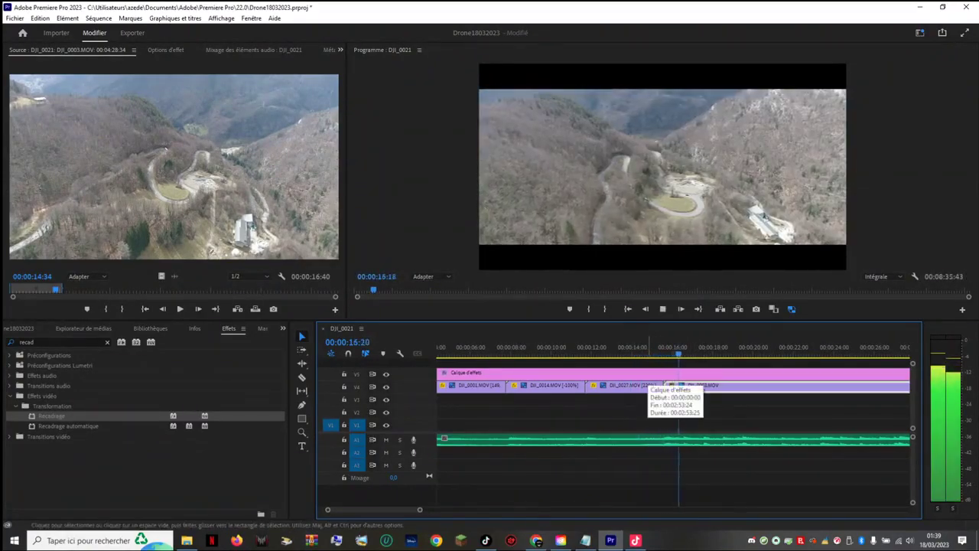
pyautogui.press('space')
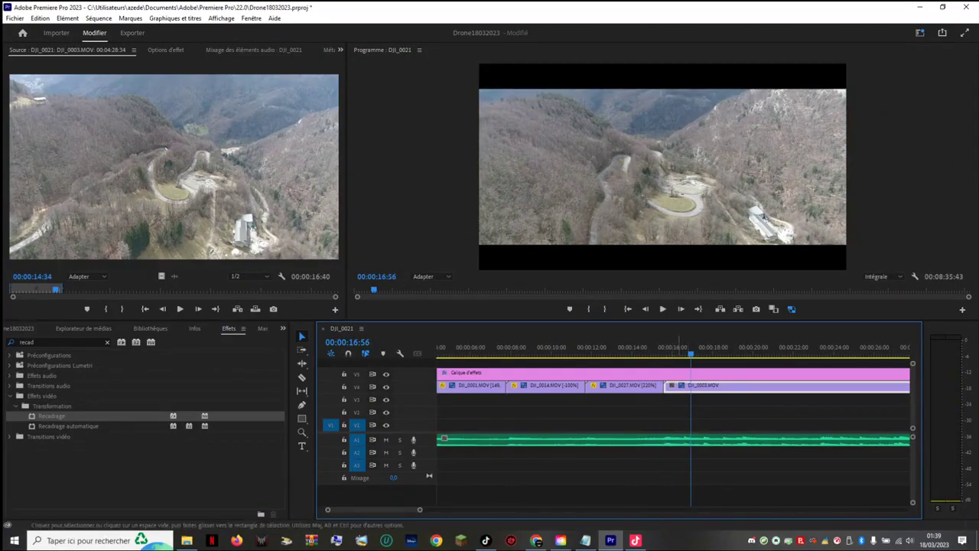
pyautogui.moveTo(690, 351)
pyautogui.mouseDown()
pyautogui.moveTo(669, 351)
pyautogui.moveTo(686, 351)
pyautogui.mouseUp()
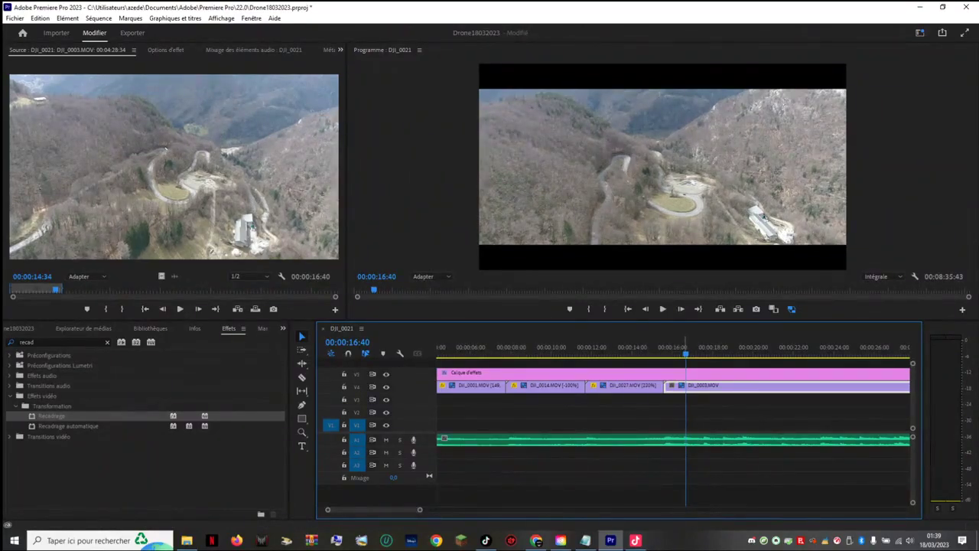
pyautogui.moveTo(686, 354); pyautogui.dragTo(666, 353)
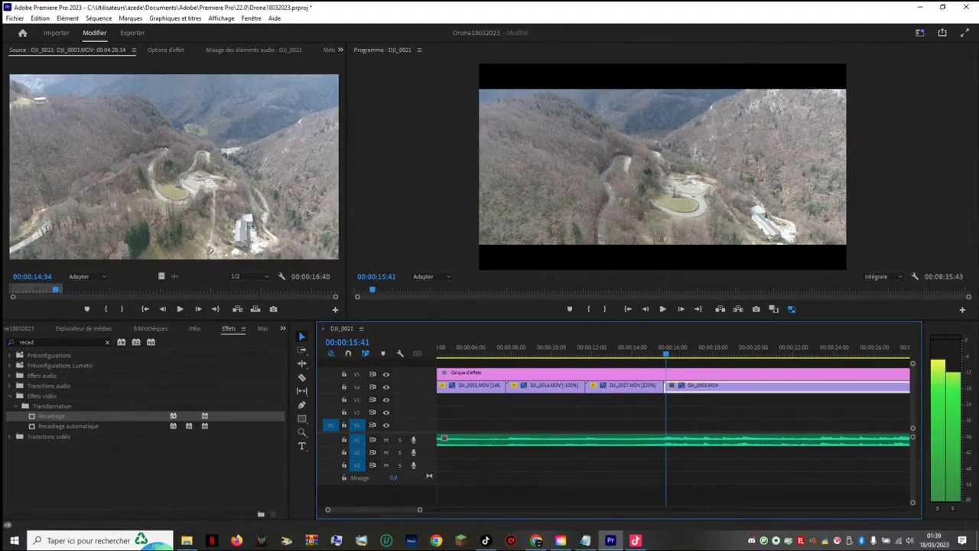
pyautogui.press('l')
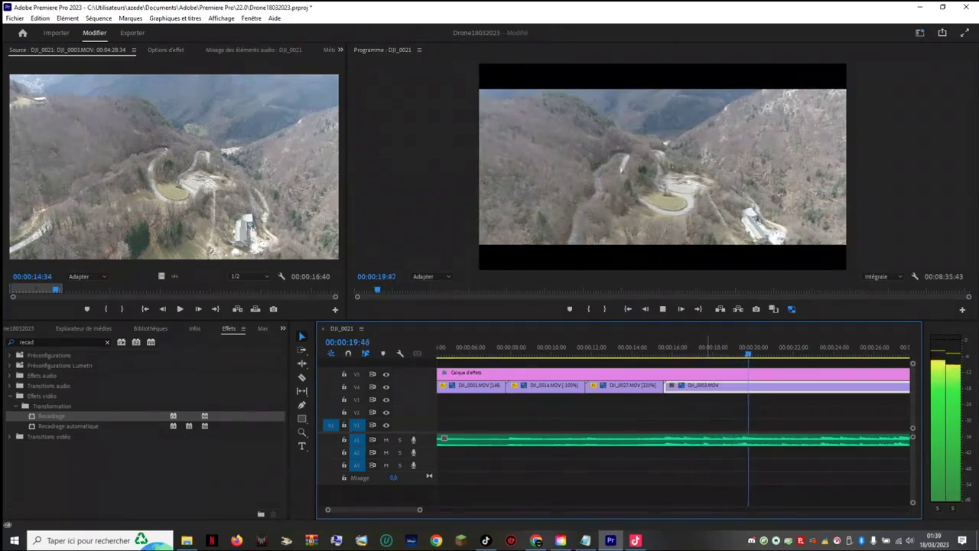
pyautogui.press('k')
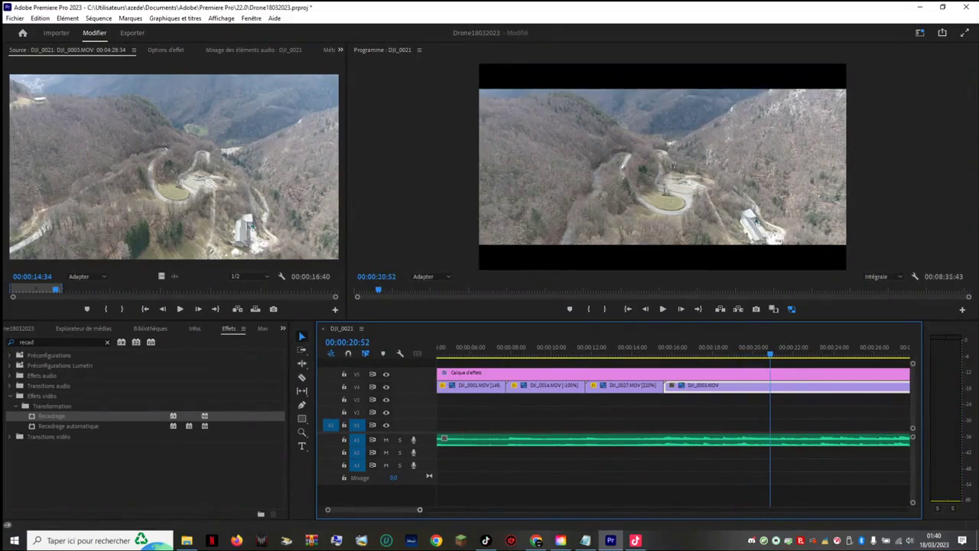
pyautogui.press('-')
pyautogui.press('-')
pyautogui.press('space')
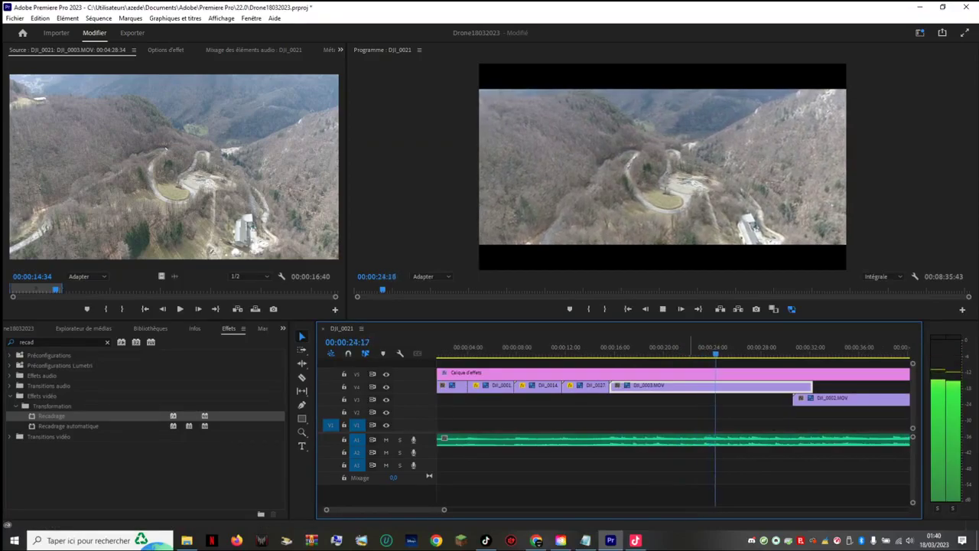
pyautogui.press('space')
# Step: Replay DJI_0003.MOV from its start up to the beat at 00:00:20:42 and trim its start to that point
pyautogui.click(616, 347)
pyautogui.press('space')
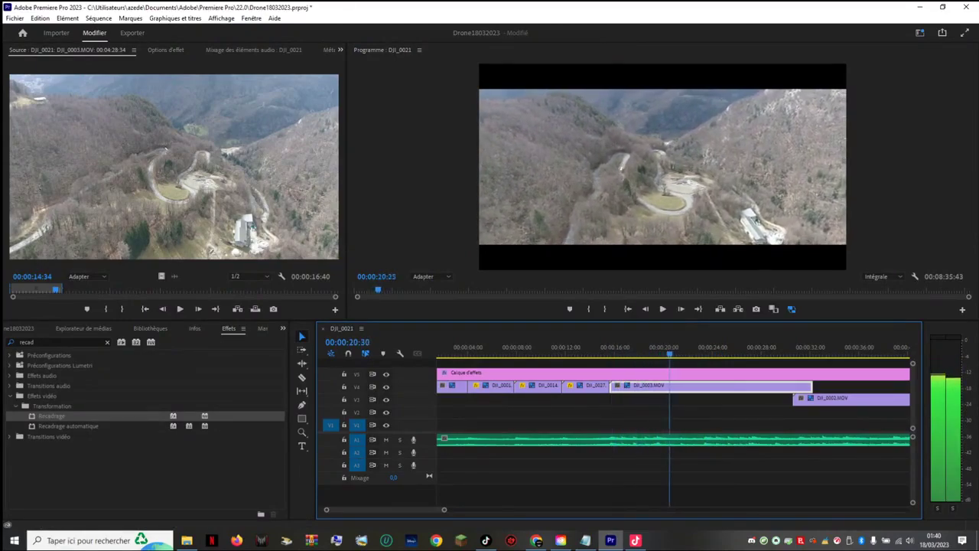
pyautogui.press('space')
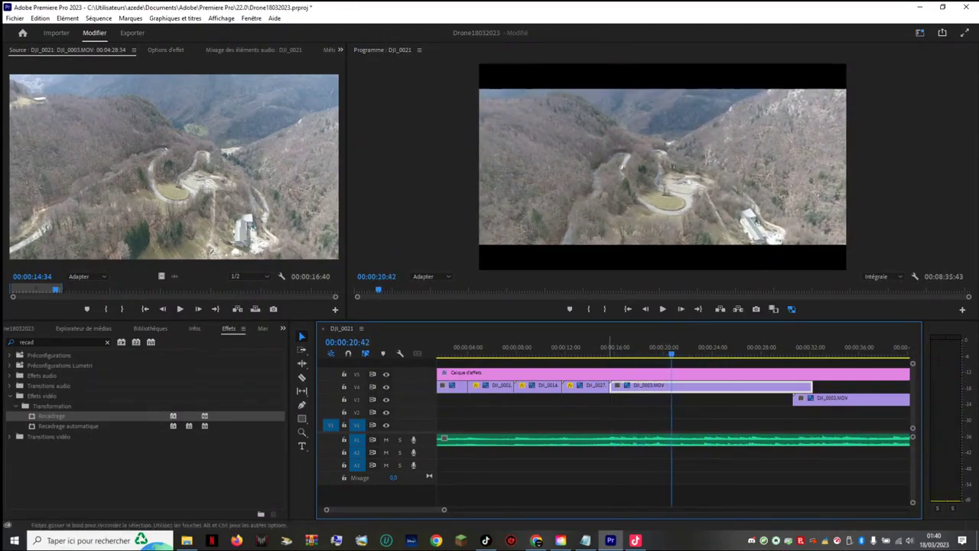
pyautogui.moveTo(609, 384); pyautogui.dragTo(671, 386)
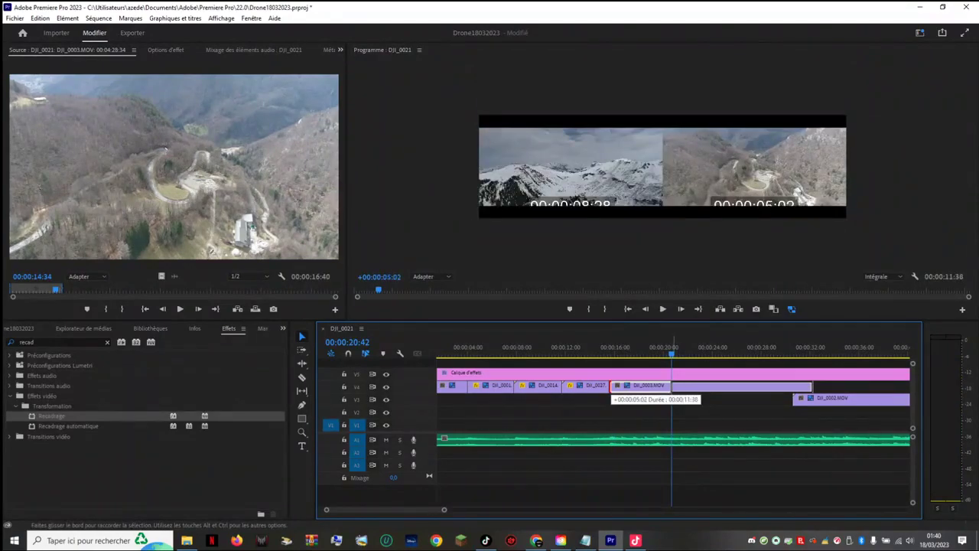
# Step: Close the trimmed start of DJI_0003.MOV against DJI_0027.MOV on V4 and play the join to about 00:00:24:24
pyautogui.moveTo(672, 386); pyautogui.dragTo(718, 387)
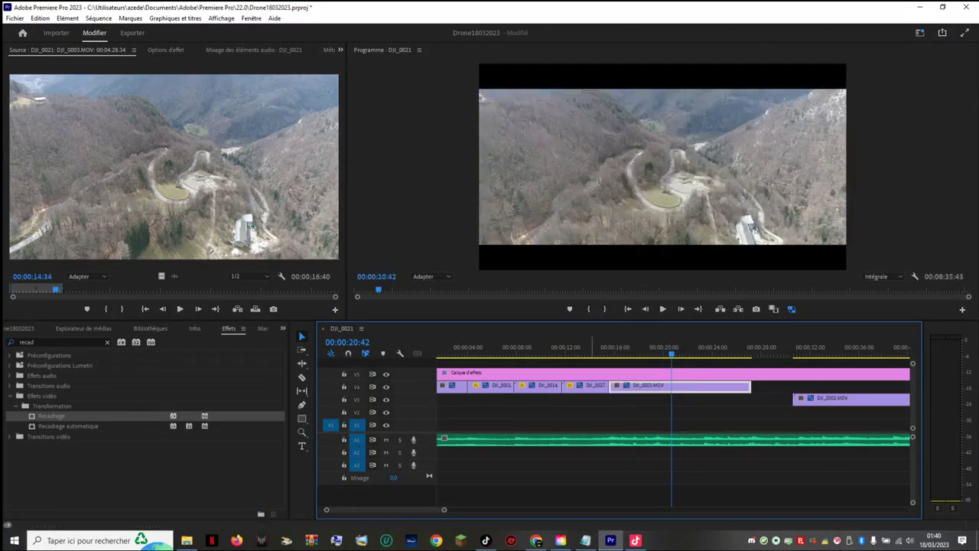
pyautogui.click(598, 348)
pyautogui.press('space')
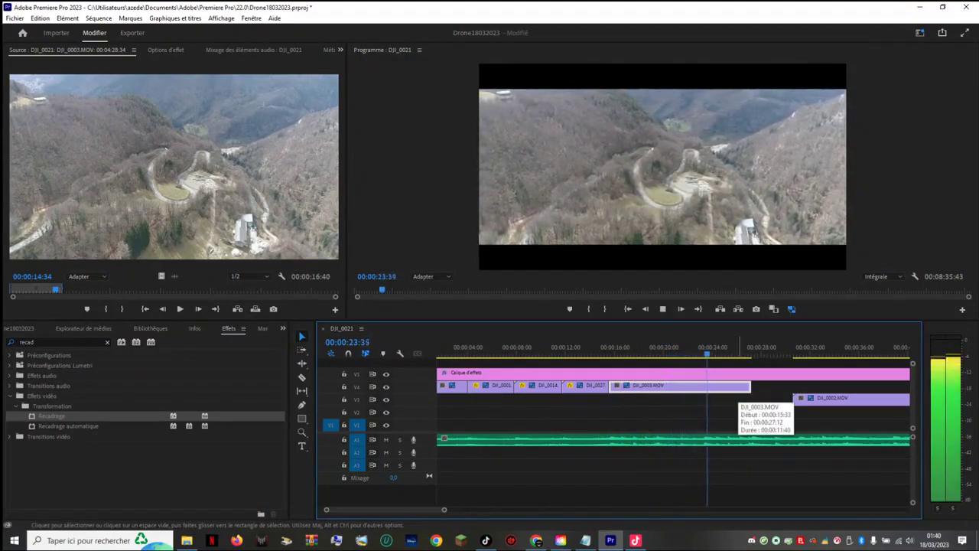
pyautogui.press('space')
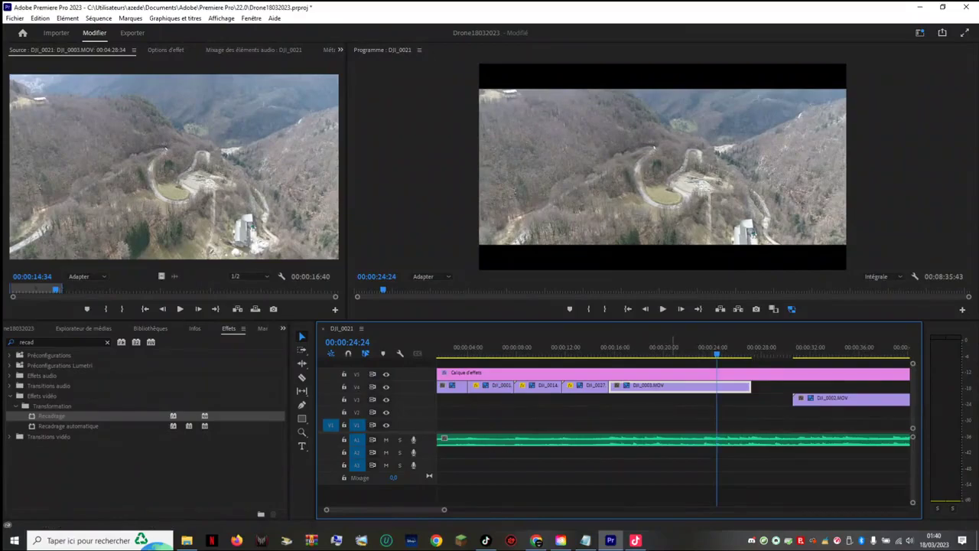
# Step: Replay DJI_0003.MOV to find its closing beat and trim the end of the clip to 00:00:23:17
pyautogui.moveTo(671, 348); pyautogui.dragTo(681, 348)
pyautogui.press('space')
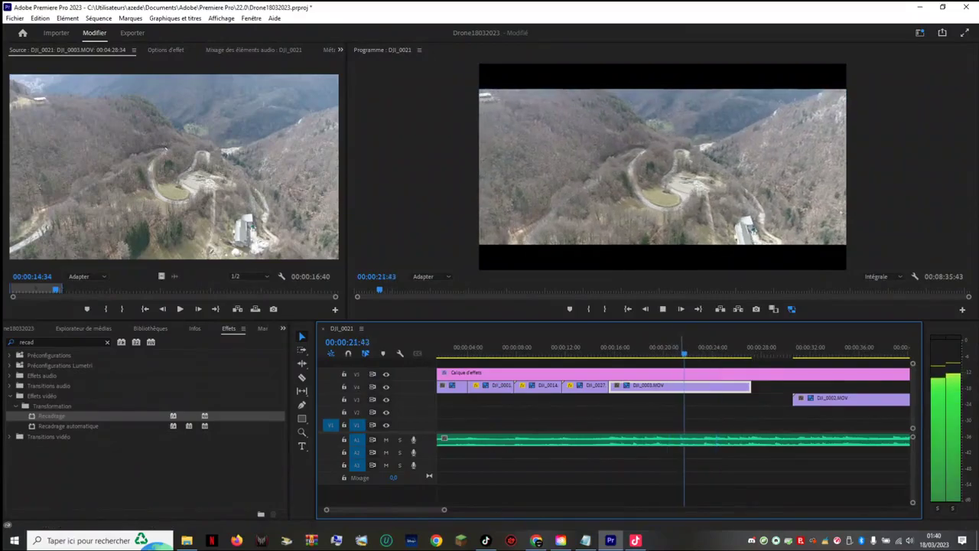
pyautogui.press('space')
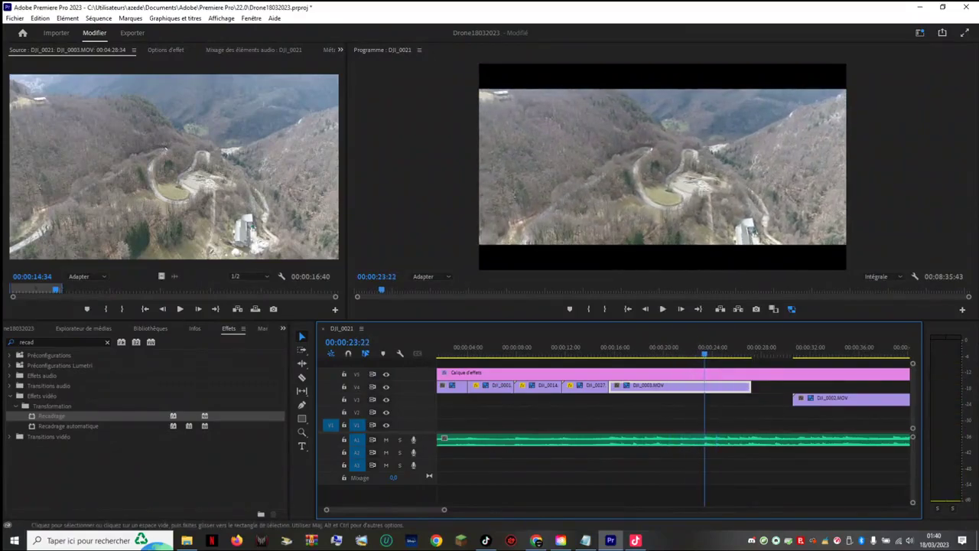
pyautogui.press('=')
pyautogui.press('=')
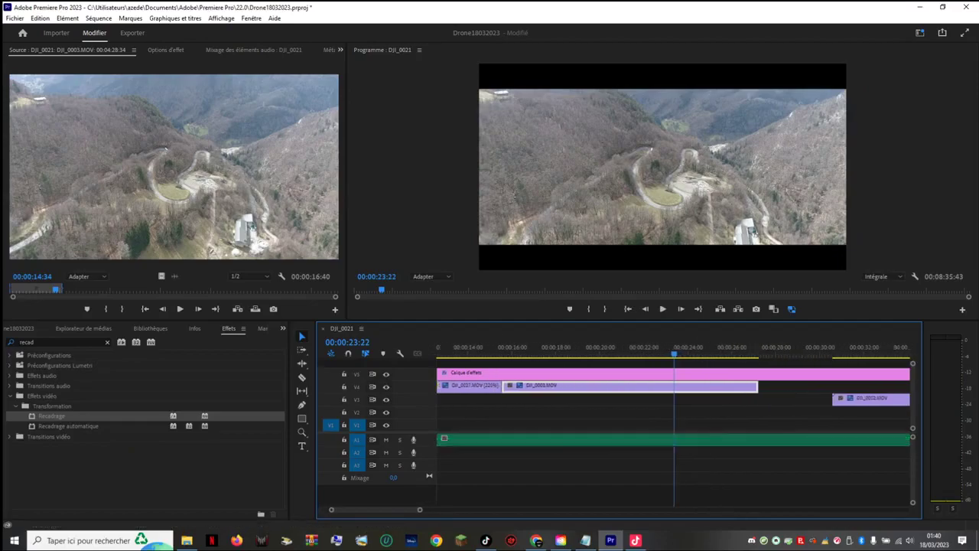
pyautogui.click(629, 348)
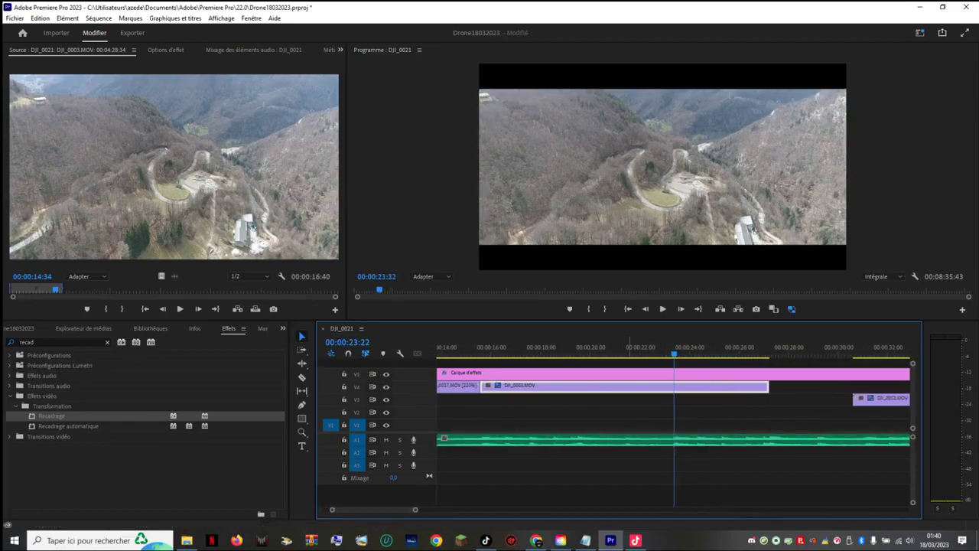
pyautogui.press('space')
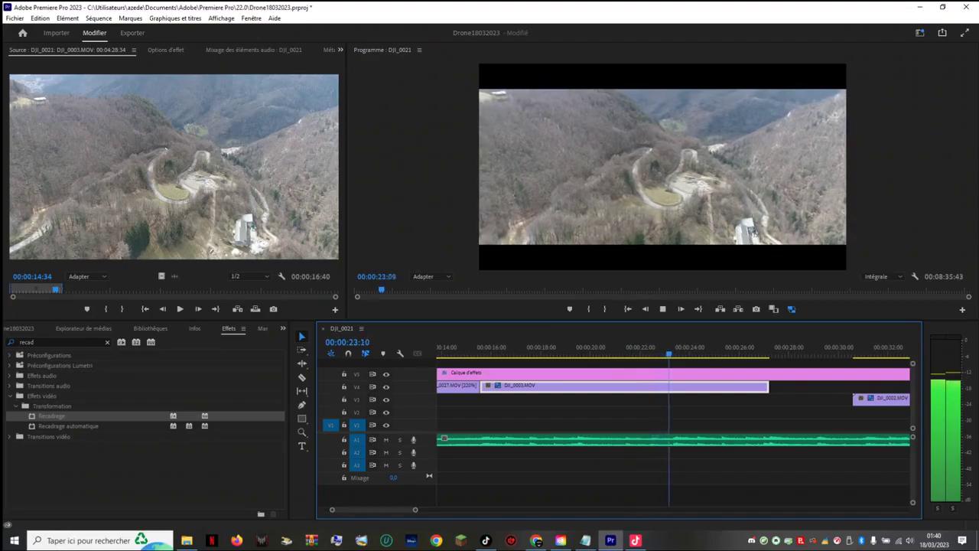
pyautogui.press('k')
pyautogui.moveTo(767, 386); pyautogui.dragTo(673, 387)
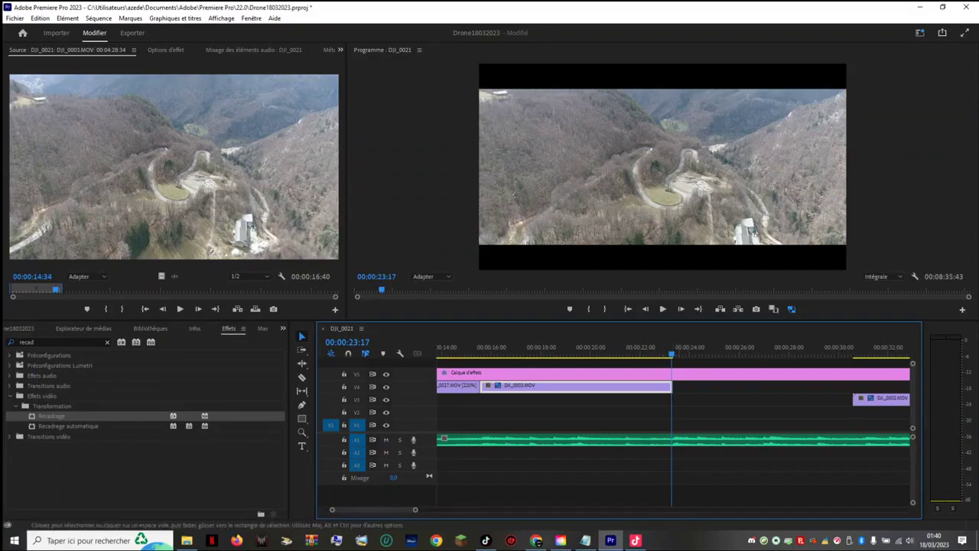
# Step: Play the end of DJI_0003.MOV from 00:00:21:45 to check the new cut against the music
pyautogui.moveTo(416, 509); pyautogui.dragTo(381, 509)
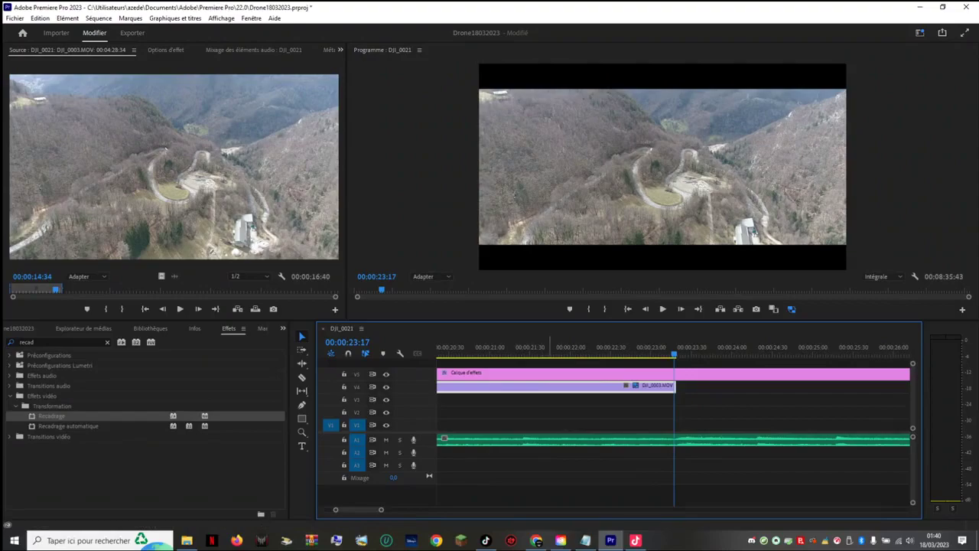
pyautogui.click(550, 348)
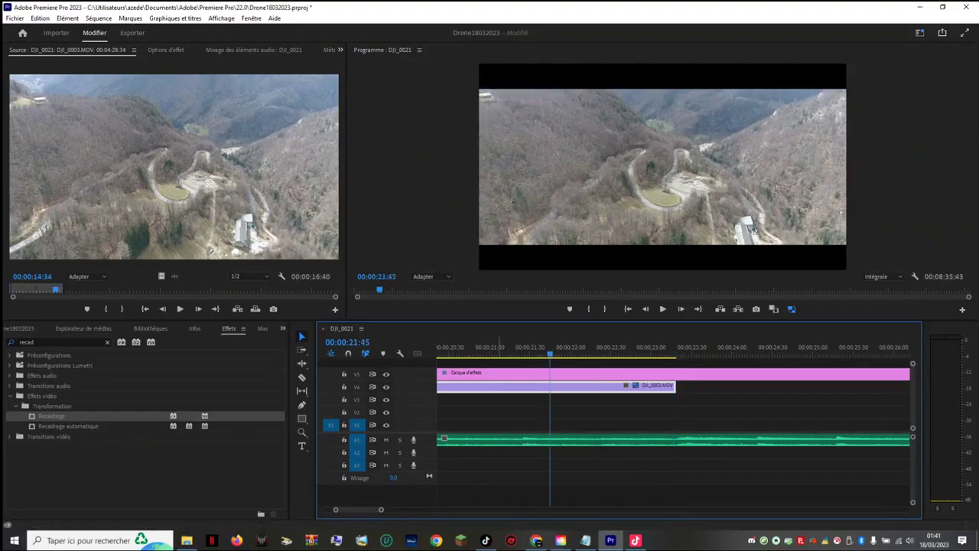
pyautogui.press('space')
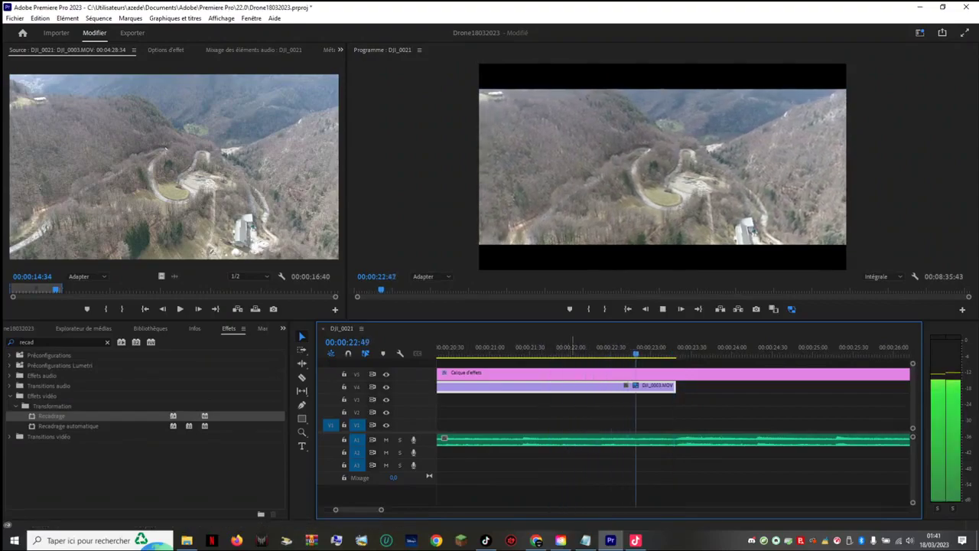
pyautogui.press('space')
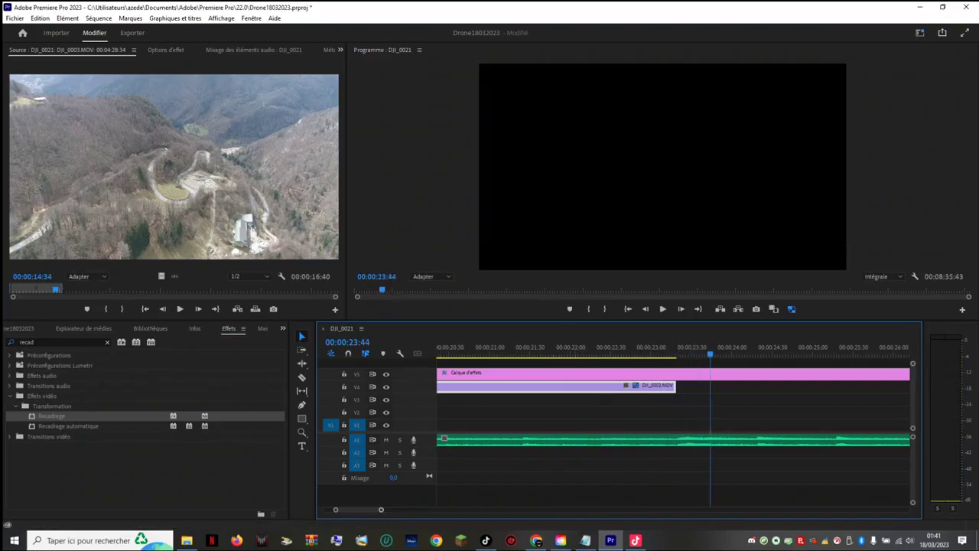
# Step: Review DJI_0003.MOV on V4 and the DJI_0002.MOV clip on V3 up to 00:00:39:25 as the candidate next shot
pyautogui.moveTo(381, 510); pyautogui.dragTo(477, 510)
pyautogui.press('-')
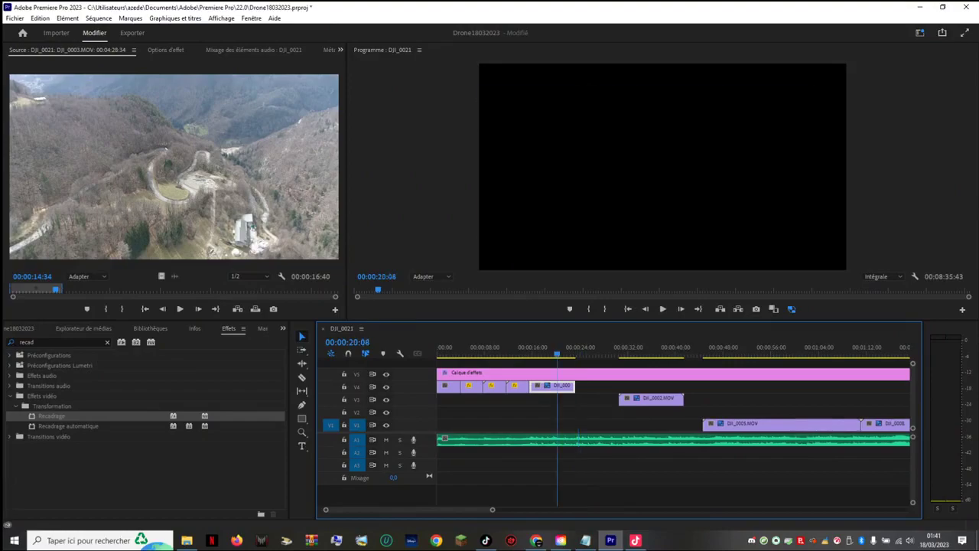
pyautogui.moveTo(557, 353); pyautogui.dragTo(534, 354)
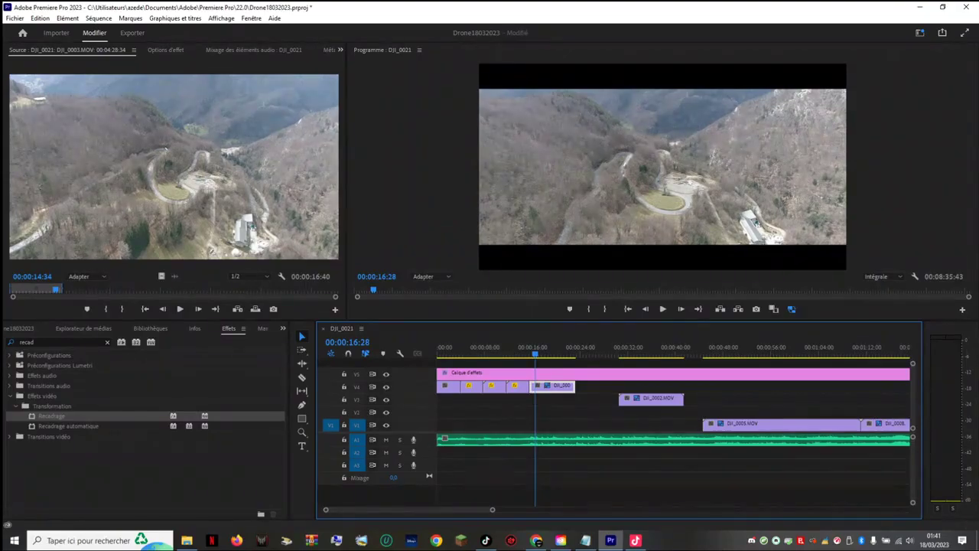
pyautogui.press('l')
pyautogui.press('l')
pyautogui.press('l')
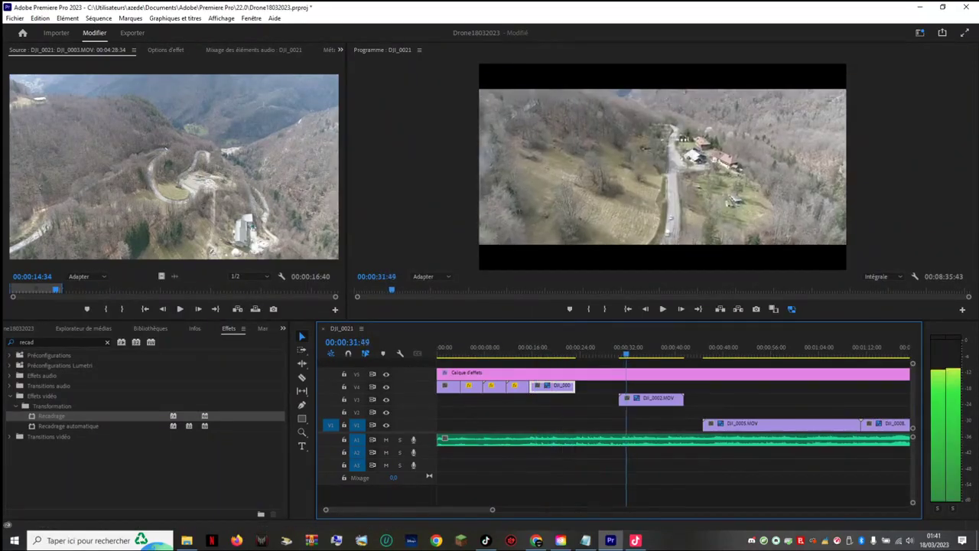
pyautogui.click(547, 353)
pyautogui.moveTo(547, 353); pyautogui.dragTo(673, 354)
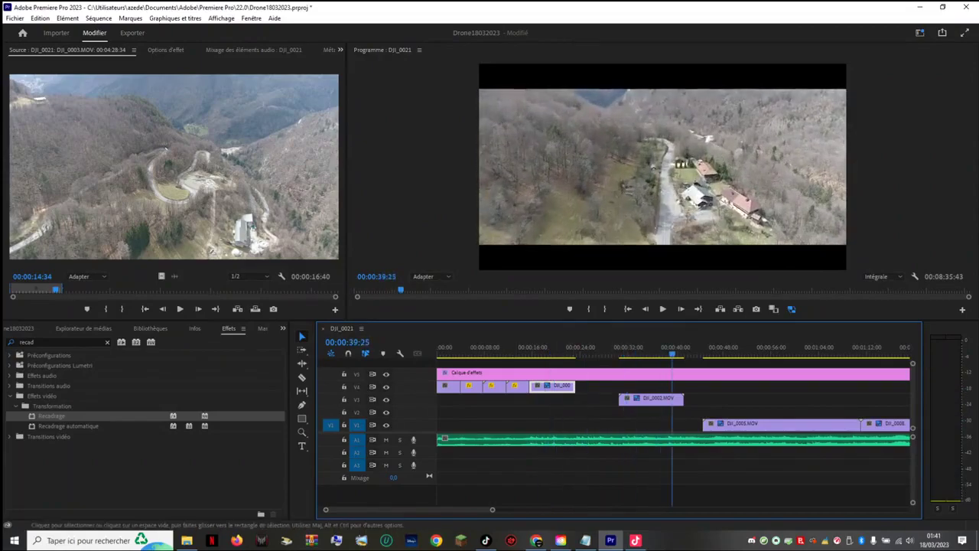
# Step: Preview the V1 clips around the end of the music, from about 00:02:23:52 to 00:03:01:14, for a suitable next shot
pyautogui.moveTo(438, 510); pyautogui.dragTo(491, 510)
pyautogui.click(506, 350)
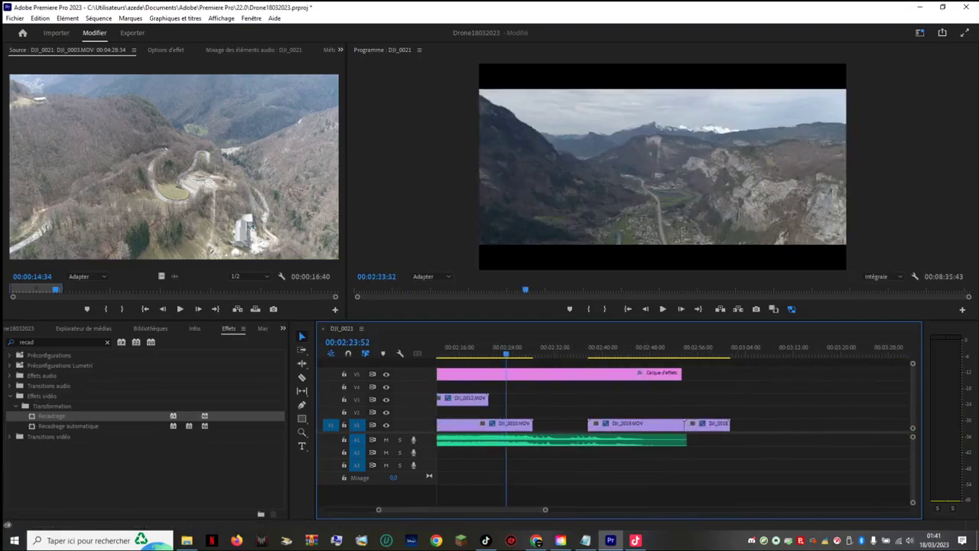
pyautogui.click(499, 350)
pyautogui.click(624, 350)
pyautogui.moveTo(631, 351); pyautogui.dragTo(630, 350)
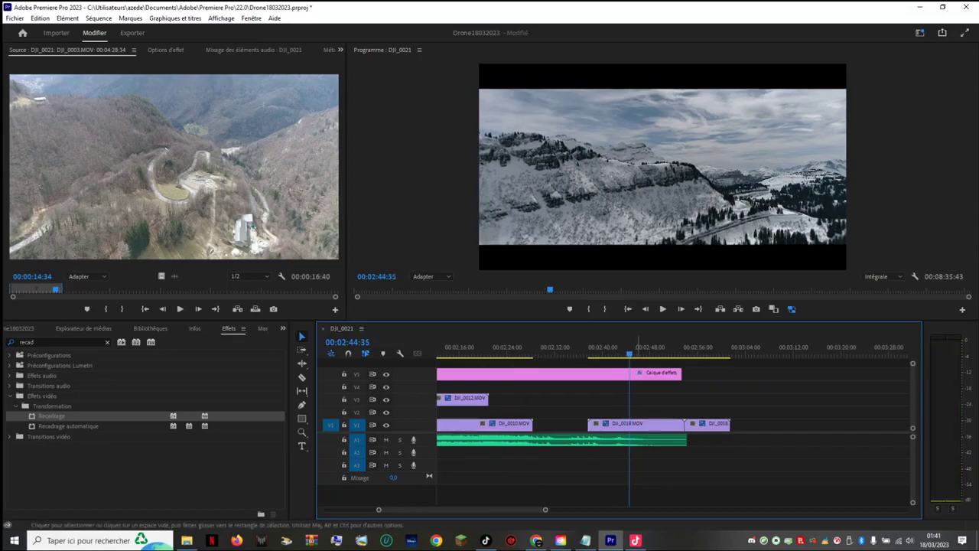
pyautogui.moveTo(692, 351); pyautogui.dragTo(707, 351)
pyautogui.press('j')
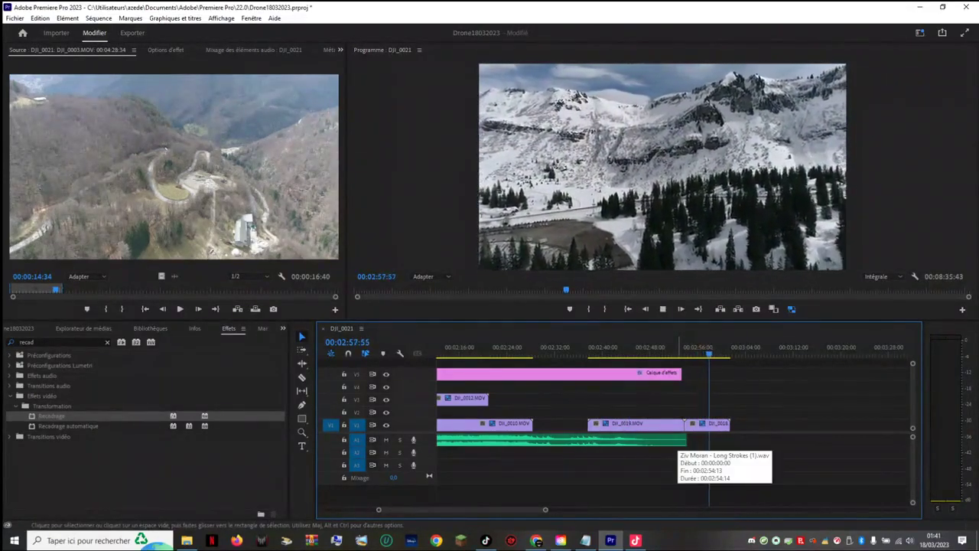
pyautogui.press('space')
pyautogui.click(690, 348)
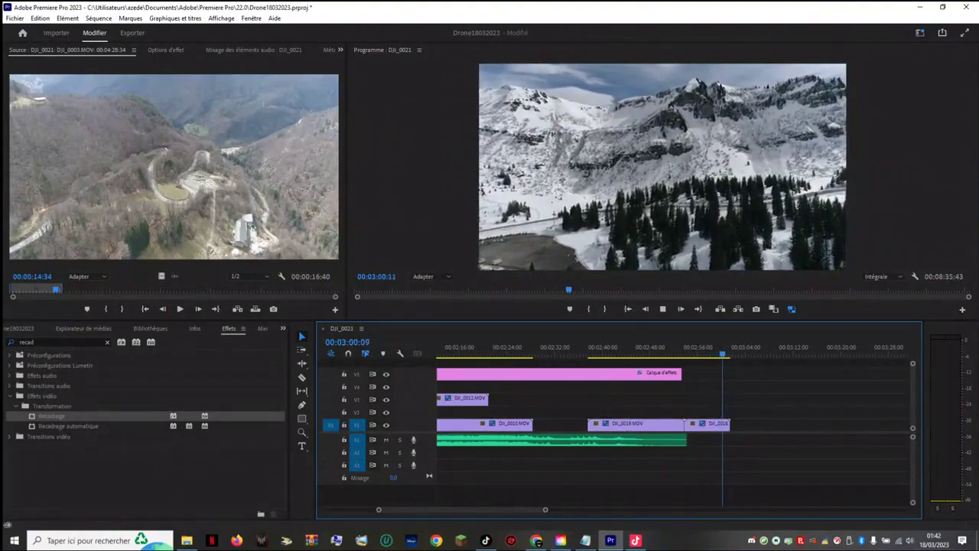
pyautogui.press('space')
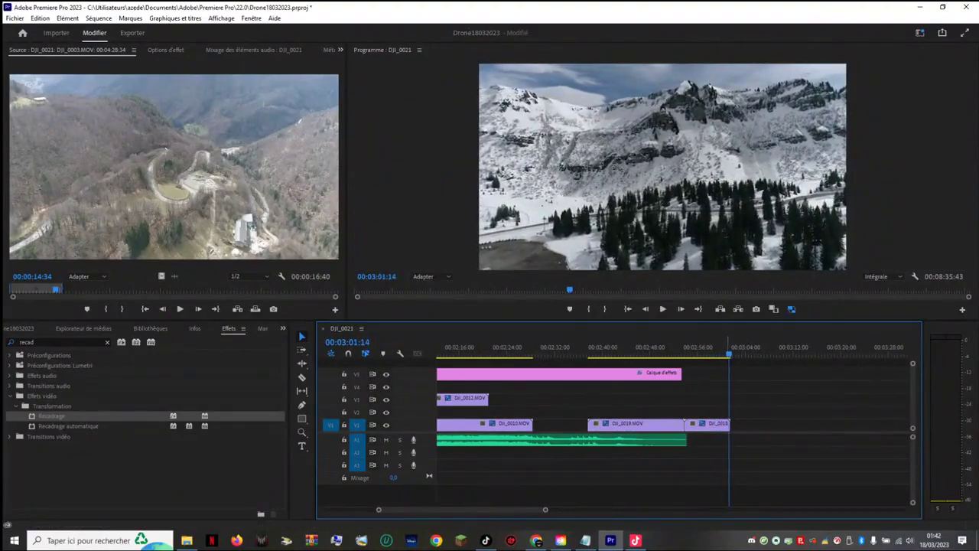
# Step: Mute audio track A1 and play the snowy ridge clip on V1 from about 00:02:41 to 00:02:50:59
pyautogui.moveTo(719, 344); pyautogui.dragTo(609, 346)
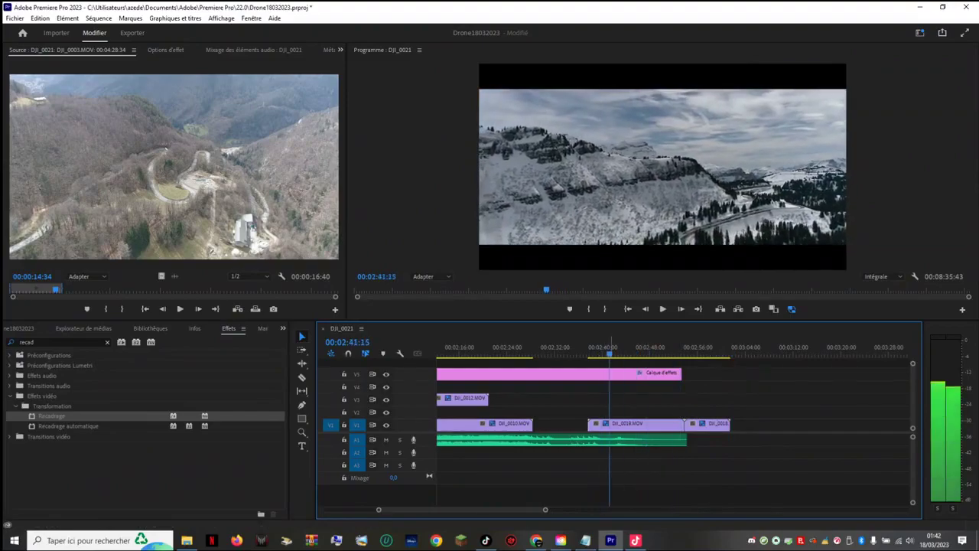
pyautogui.press('space')
pyautogui.press('space')
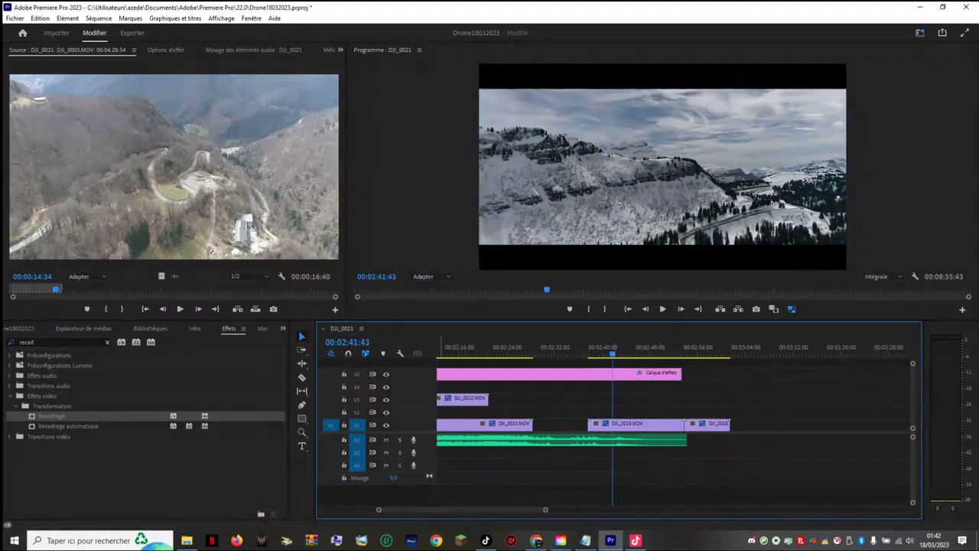
pyautogui.click(386, 439)
pyautogui.press('space')
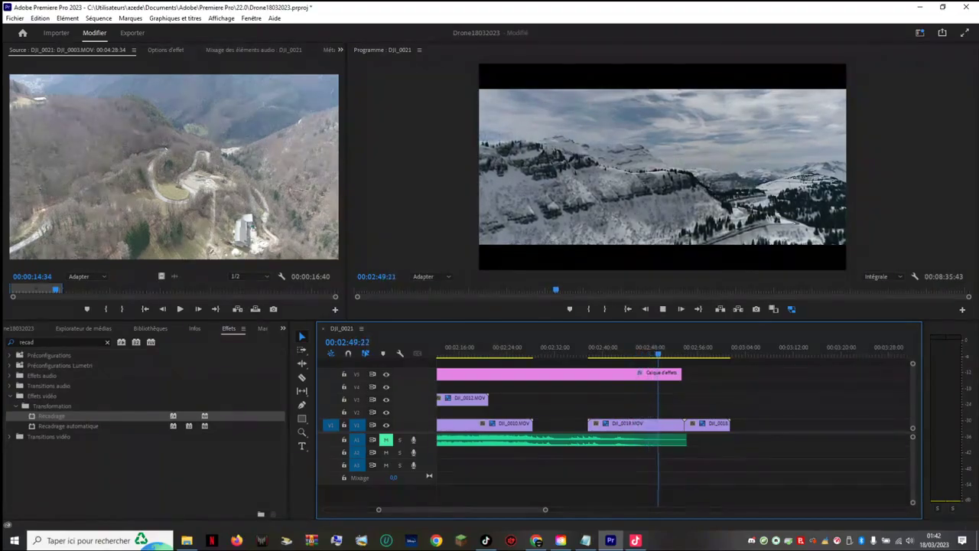
pyautogui.press('space')
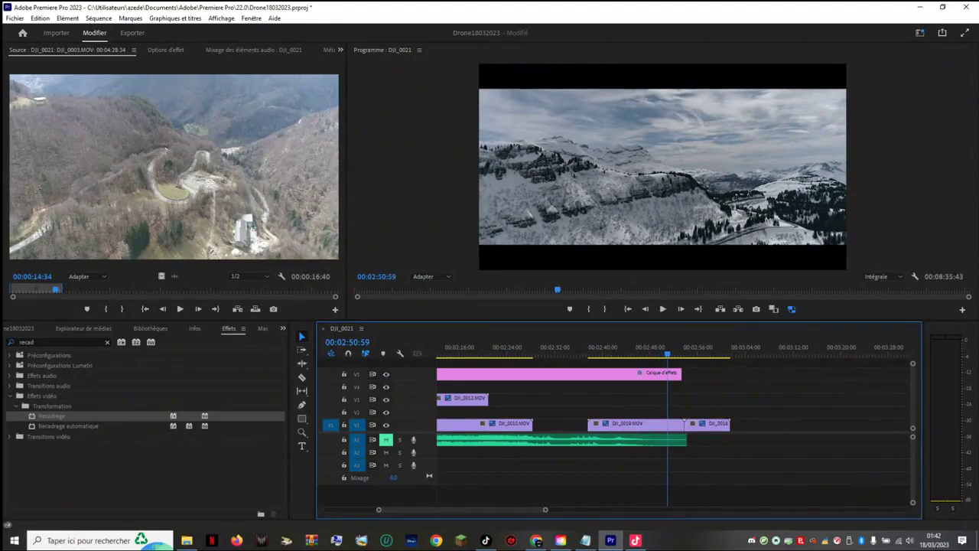
# Step: Move DJI_0009.MOV from its late position on V1 to V4, shortly after DJI_0003.MOV
pyautogui.moveTo(527, 510); pyautogui.dragTo(702, 510)
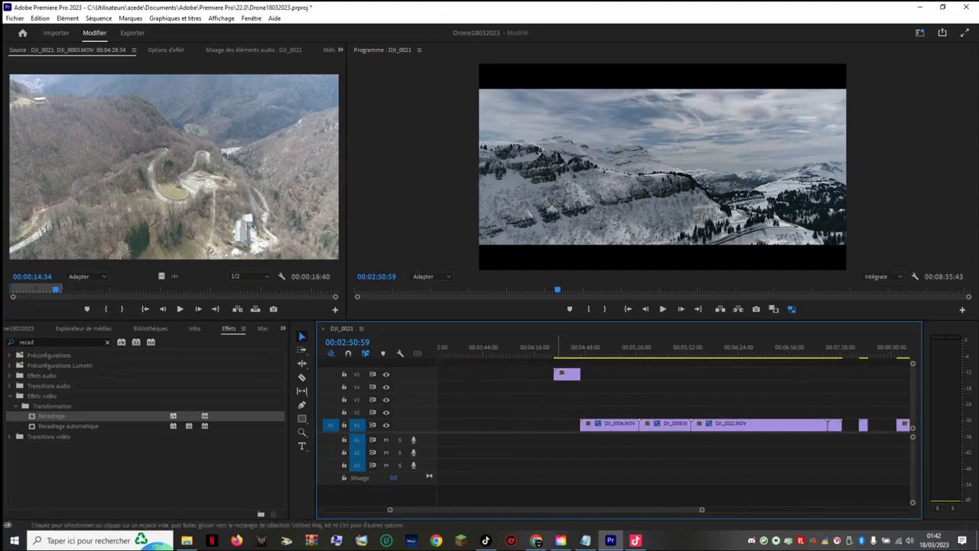
pyautogui.moveTo(551, 352); pyautogui.dragTo(661, 353)
pyautogui.moveTo(667, 424); pyautogui.dragTo(460, 387)
pyautogui.moveTo(508, 509); pyautogui.dragTo(493, 510)
pyautogui.scroll(5, 453, 386)
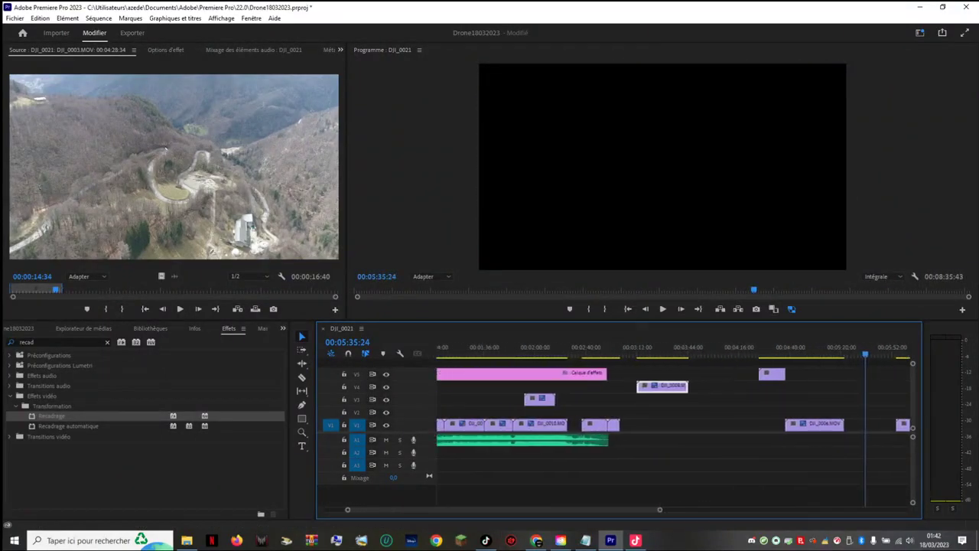
pyautogui.moveTo(717, 385); pyautogui.dragTo(507, 385)
pyautogui.scroll(2, 673, 413)
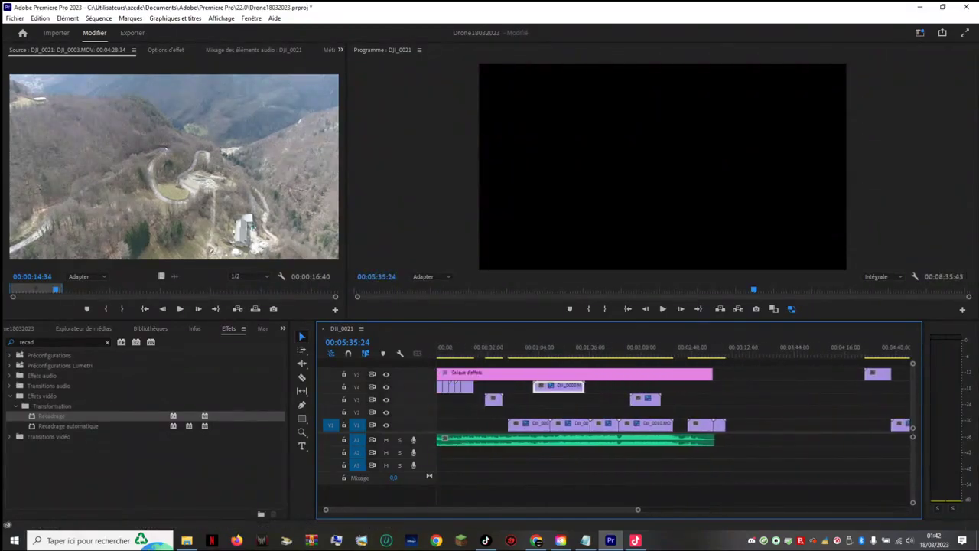
pyautogui.moveTo(559, 385); pyautogui.dragTo(501, 385)
# Step: Review DJI_0003.MOV on V4 between 00:00:17:33 and 00:00:21:40, ahead of the DJI_0009.MOV clip
pyautogui.press('Home')
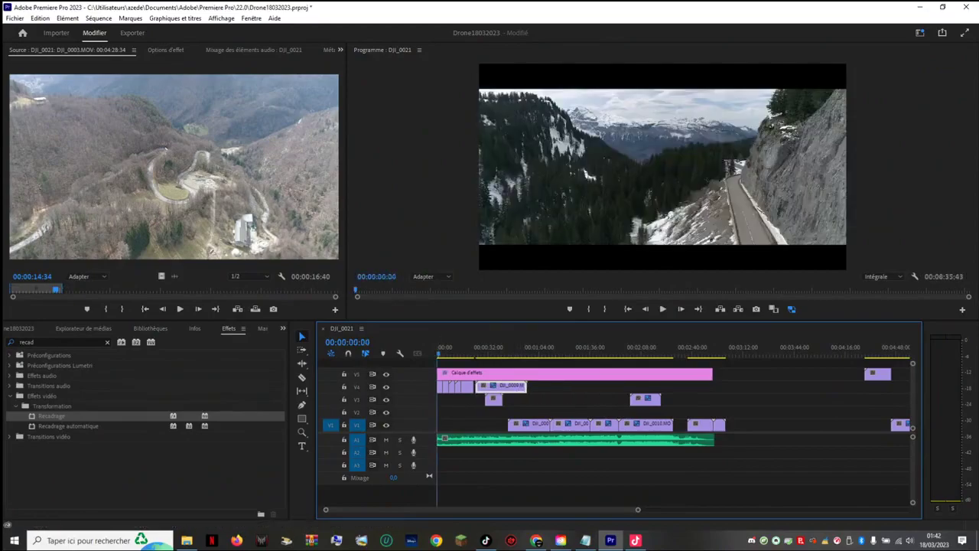
pyautogui.click(465, 349)
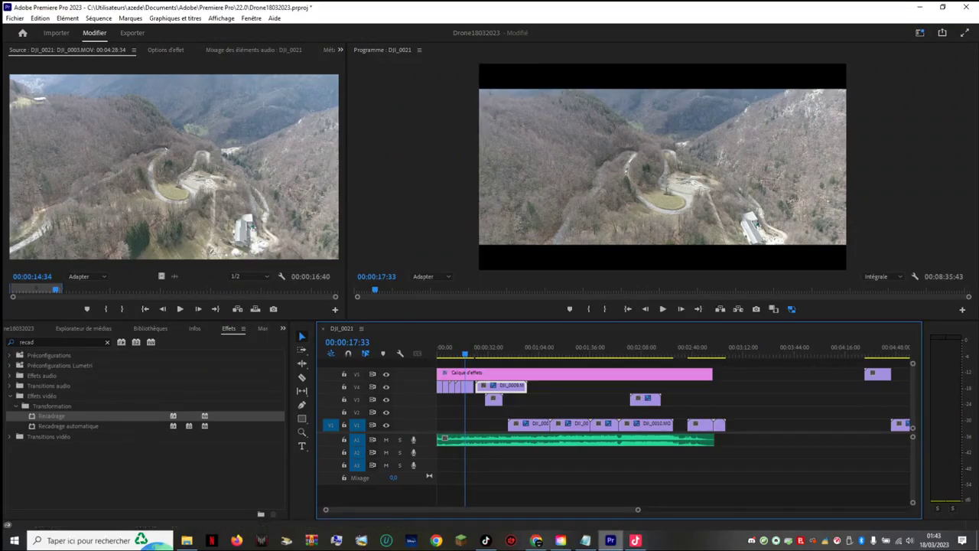
pyautogui.click(635, 540)
pyautogui.click(635, 540)
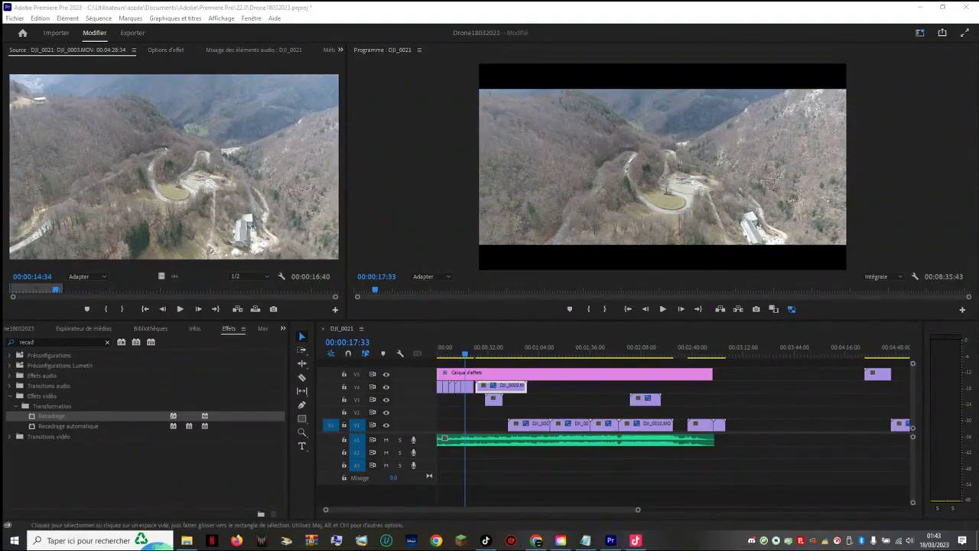
pyautogui.click(471, 348)
pyautogui.moveTo(471, 348); pyautogui.dragTo(468, 348)
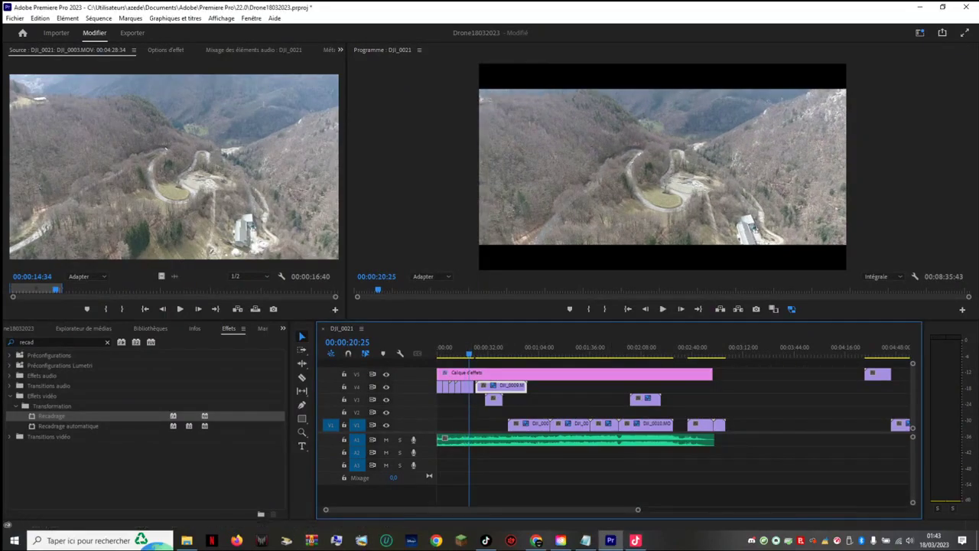
pyautogui.moveTo(638, 509); pyautogui.dragTo(635, 509)
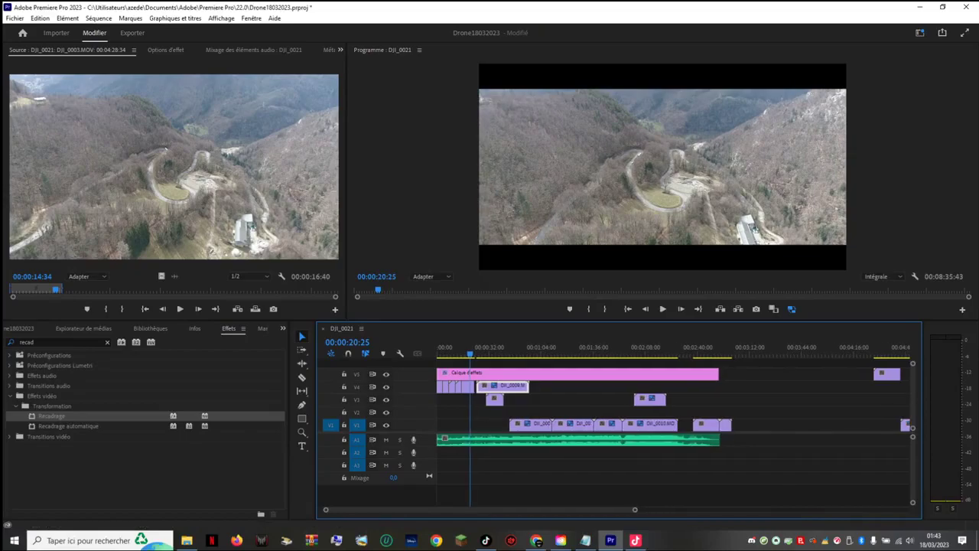
pyautogui.scroll(5, 673, 413)
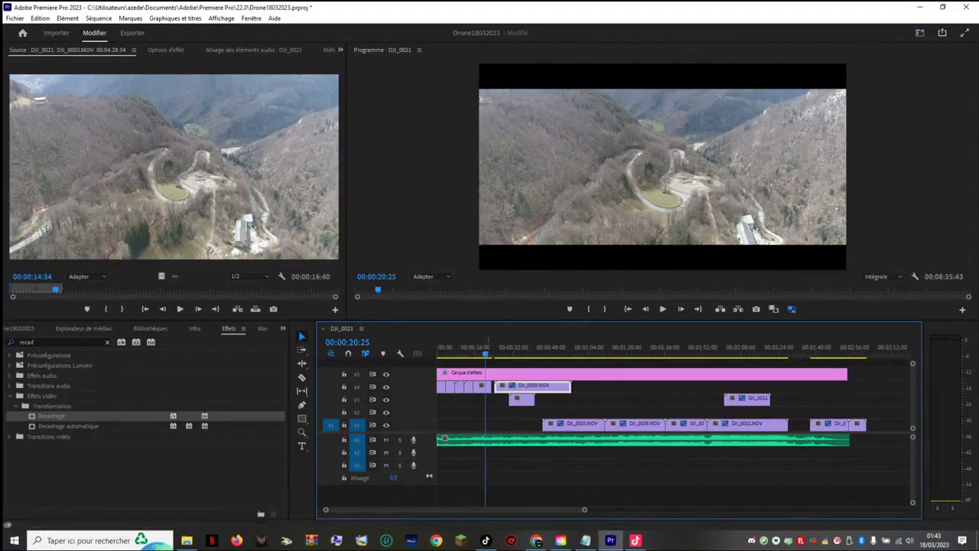
pyautogui.moveTo(485, 353); pyautogui.dragTo(488, 353)
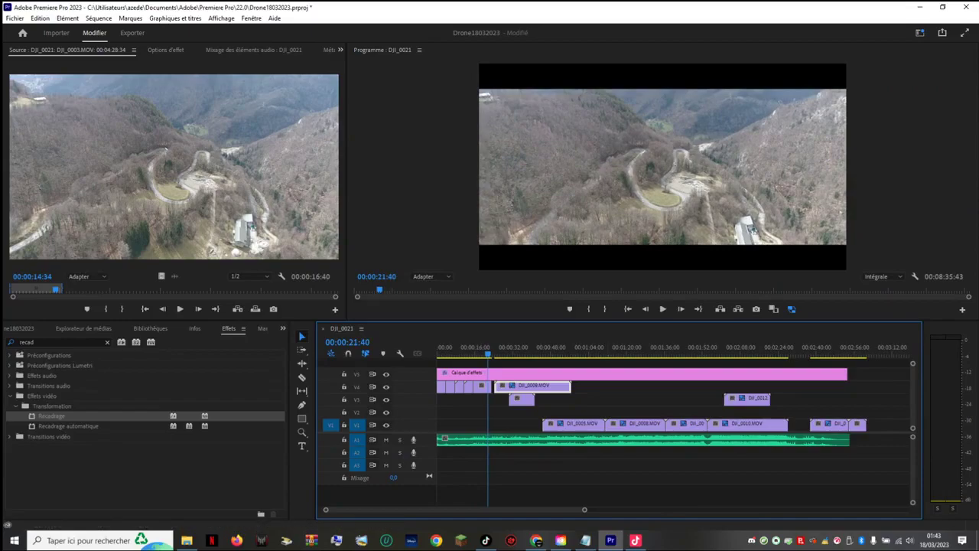
# Step: Survey the whole sequence and check the snowy ridge clip on V1 at 00:02:40:22
pyautogui.press('-')
pyautogui.press('-')
pyautogui.press('-')
pyautogui.press('-')
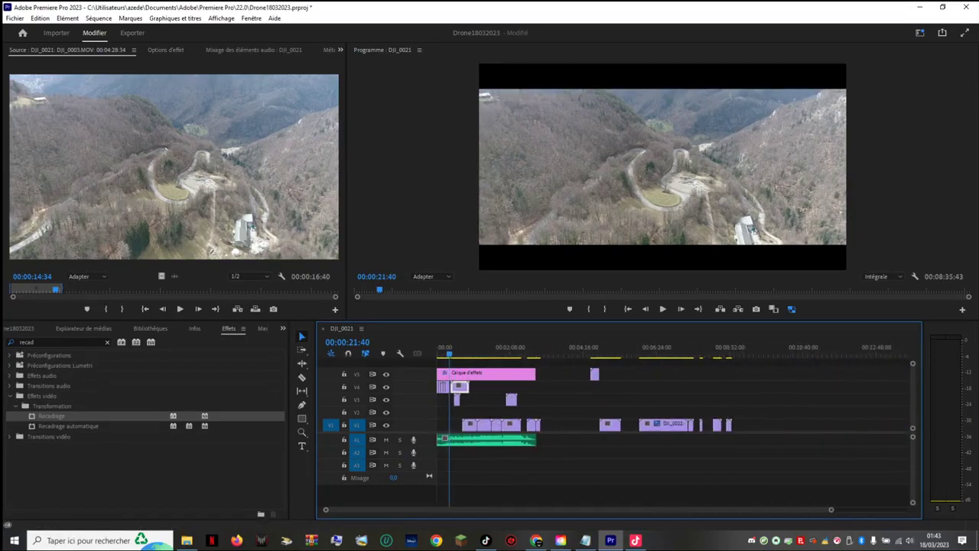
pyautogui.moveTo(828, 510); pyautogui.dragTo(624, 509)
pyautogui.press('-')
pyautogui.press('-')
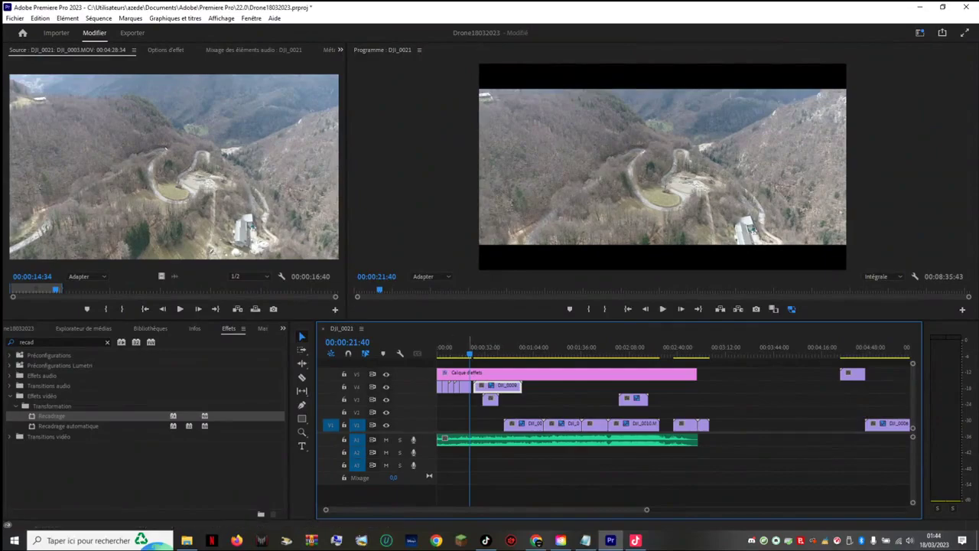
pyautogui.moveTo(470, 353); pyautogui.dragTo(647, 353)
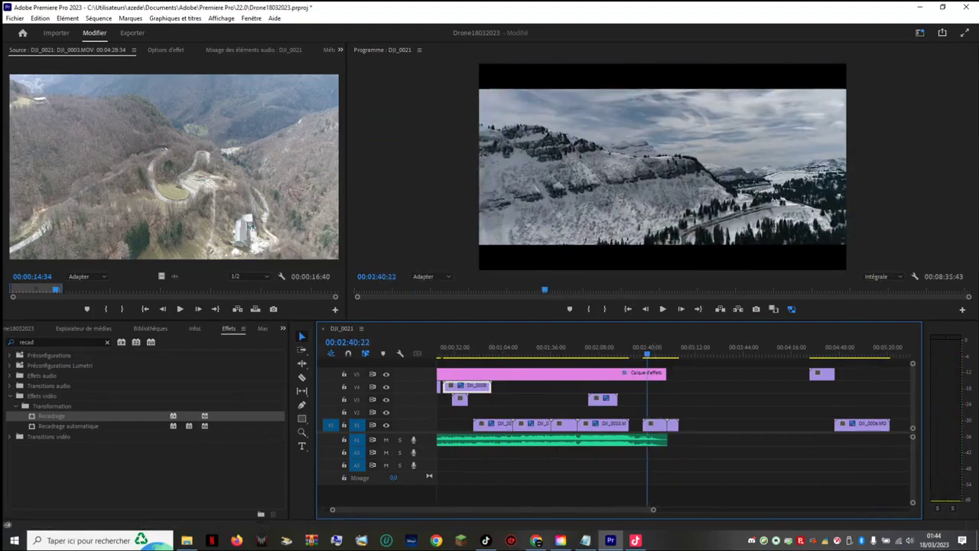
pyautogui.moveTo(492, 510)
pyautogui.mouseDown()
pyautogui.moveTo(522, 510)
pyautogui.moveTo(486, 510)
pyautogui.mouseUp()
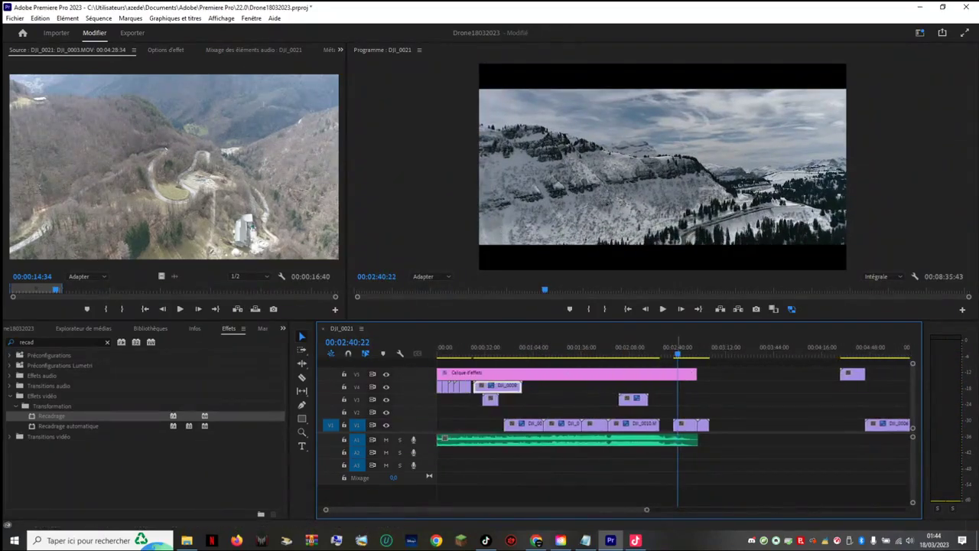
# Step: Play the end of DJI_0003.MOV on V4 from 00:00:17:36 to the gap at 00:00:23:34
pyautogui.moveTo(676, 353); pyautogui.dragTo(447, 354)
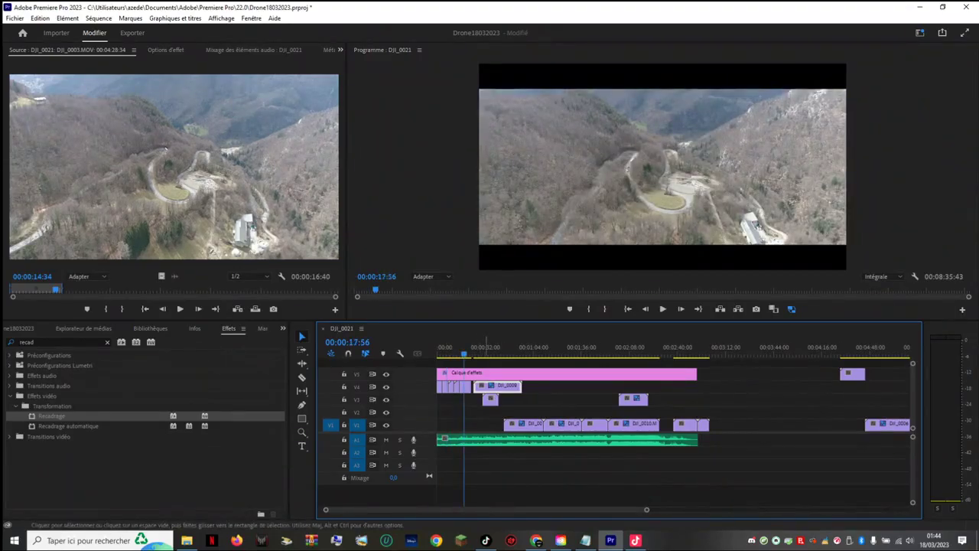
pyautogui.click(468, 352)
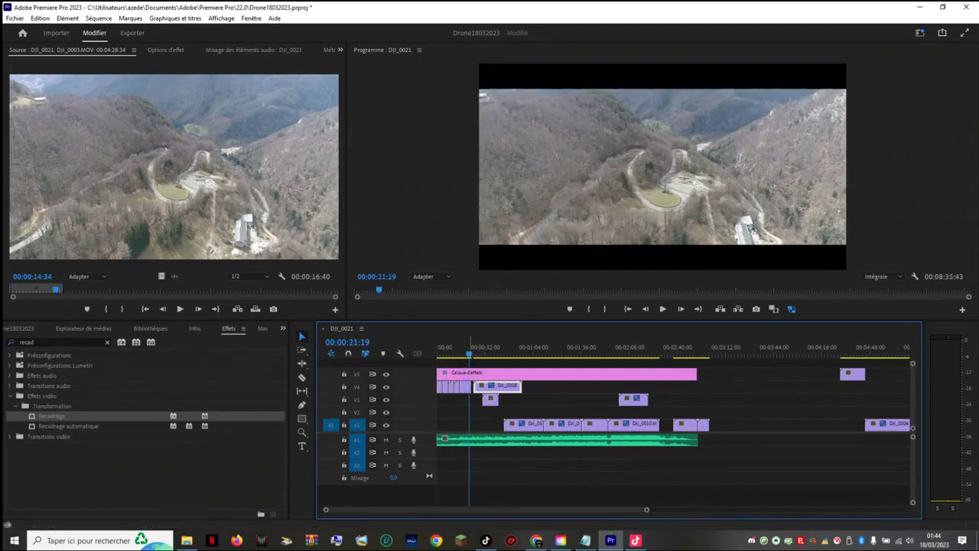
pyautogui.click(464, 352)
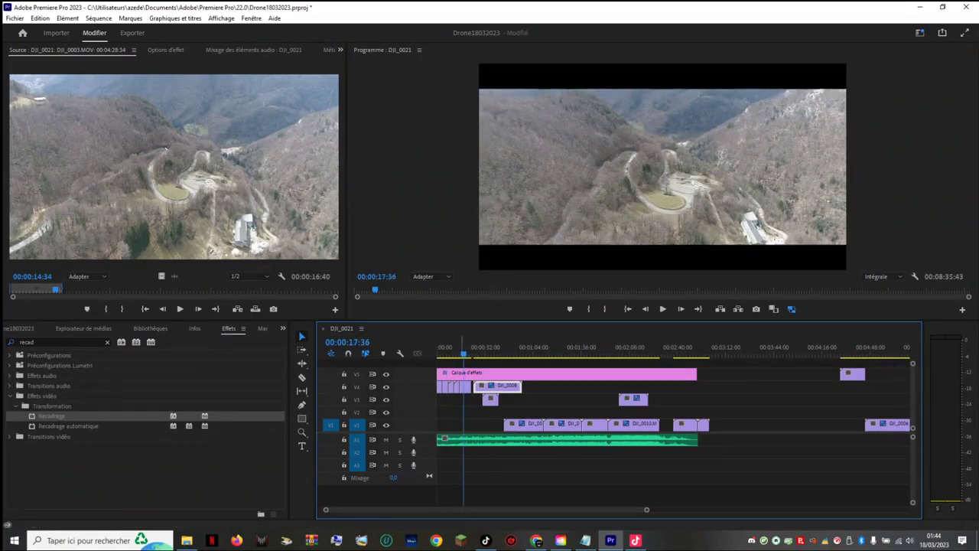
pyautogui.press('space')
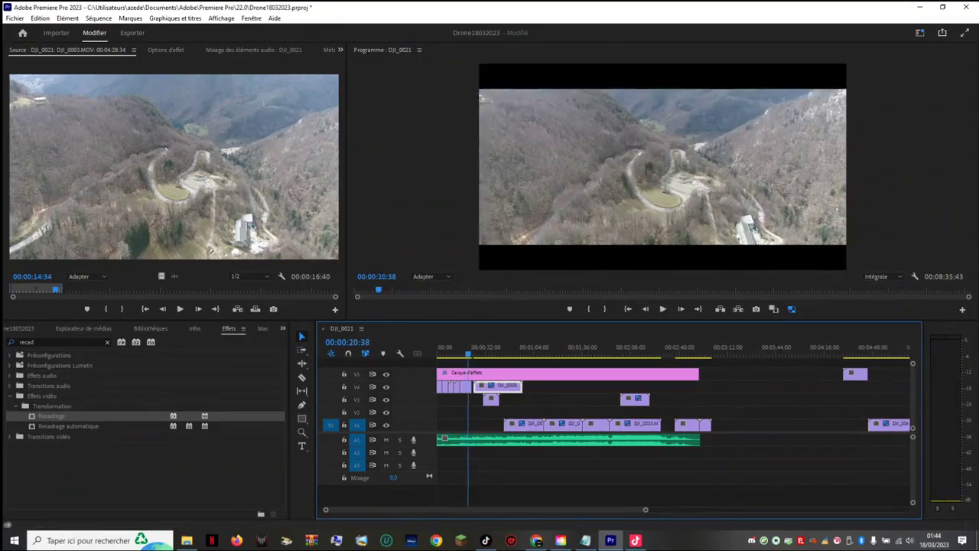
pyautogui.press('=')
pyautogui.press('=')
pyautogui.press('=')
pyautogui.press('=')
pyautogui.press('=')
pyautogui.press('=')
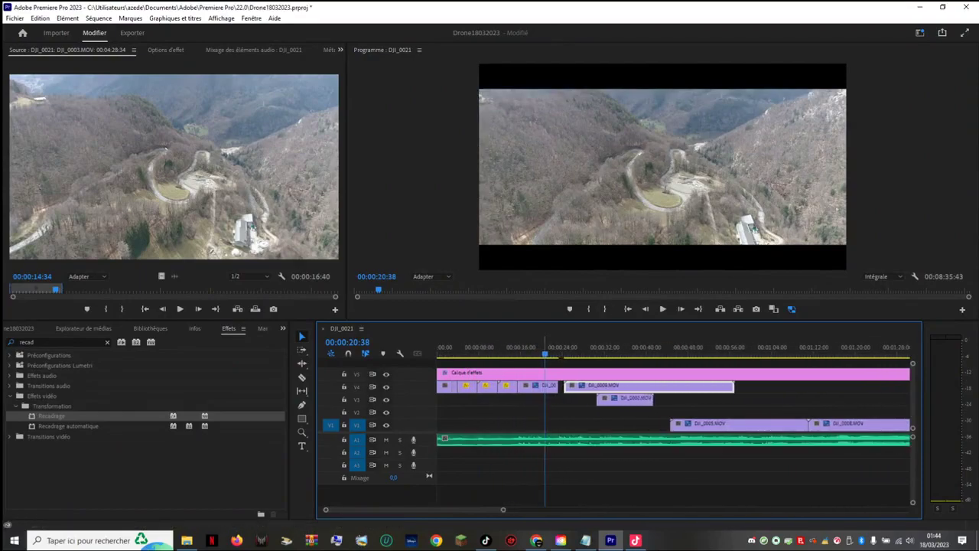
pyautogui.press('space')
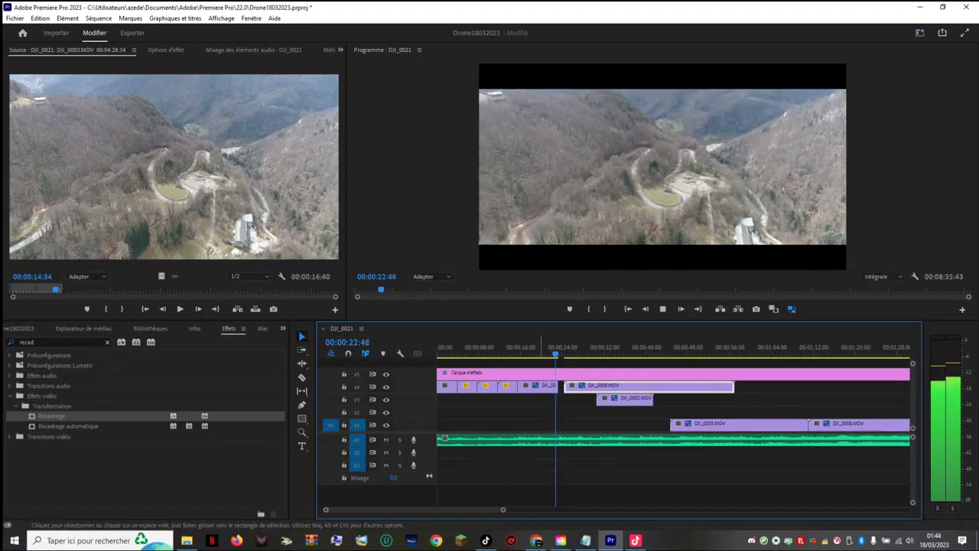
pyautogui.press('space')
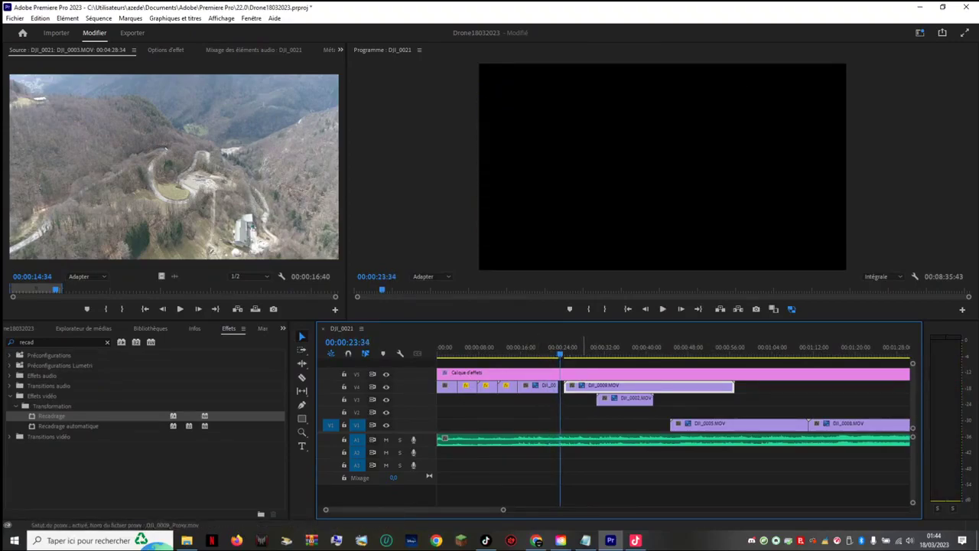
# Step: Close the gap on V4 by moving DJI_0009.MOV against the end of DJI_0003.MOV, and play the clip up to 00:00:37:42
pyautogui.moveTo(587, 387); pyautogui.dragTo(580, 389)
pyautogui.press('space')
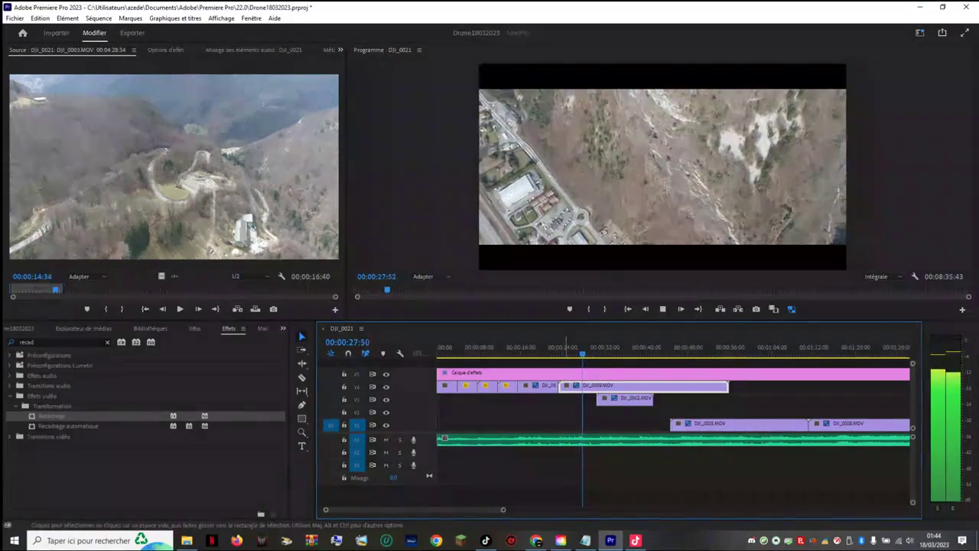
pyautogui.press('space')
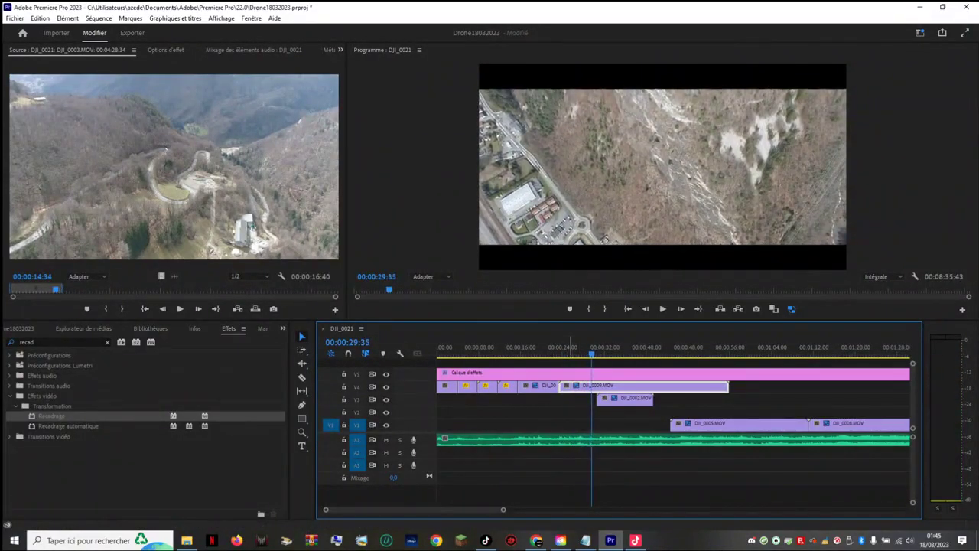
pyautogui.press('space')
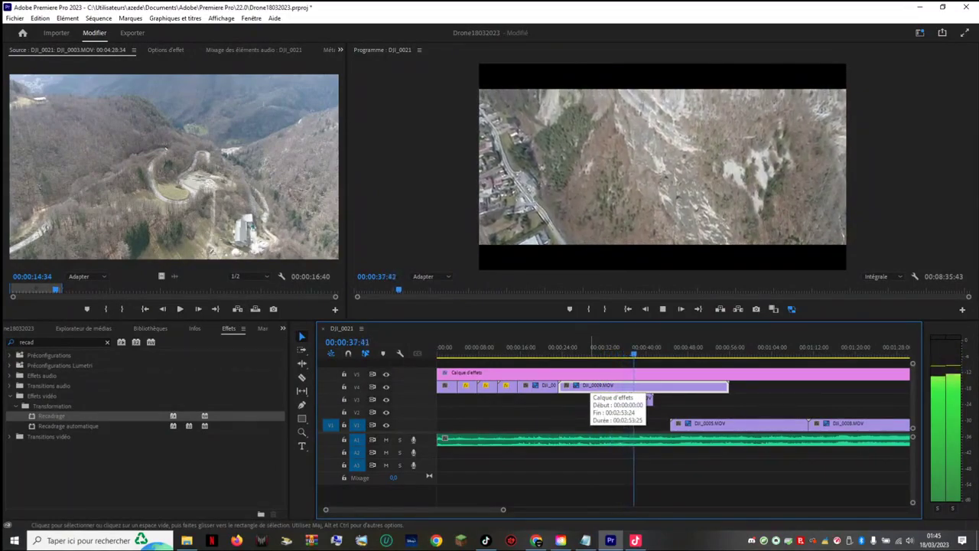
pyautogui.press('space')
pyautogui.moveTo(635, 348); pyautogui.dragTo(614, 350)
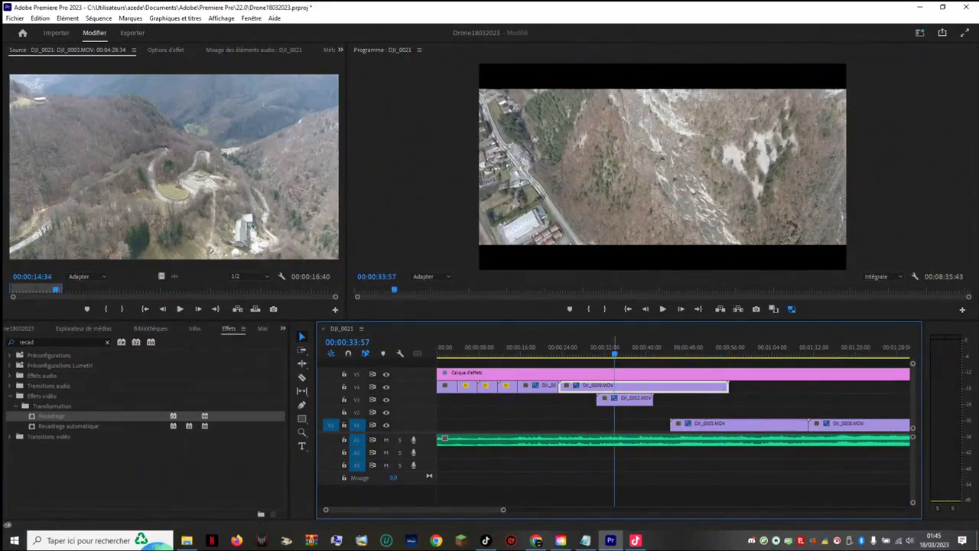
# Step: Trim the end of DJI_0009.MOV on V4 back to 00:00:53:18
pyautogui.press('space')
pyautogui.moveTo(616, 350); pyautogui.dragTo(716, 350)
pyautogui.moveTo(728, 386); pyautogui.dragTo(722, 387)
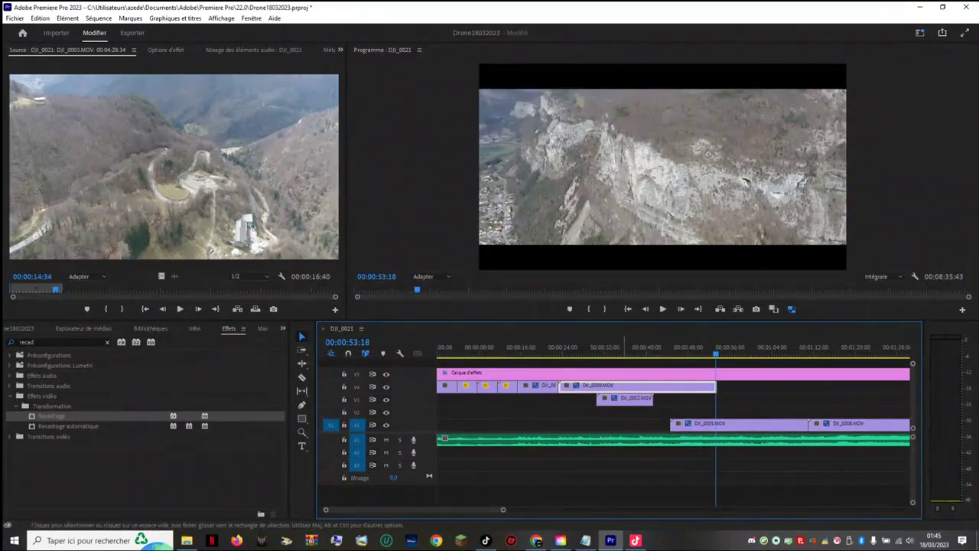
# Step: Increase the speed of DJI_0009.MOV on V4 so the clip lasts about 4 seconds
pyautogui.rightClick(623, 386)
pyautogui.click(660, 329)
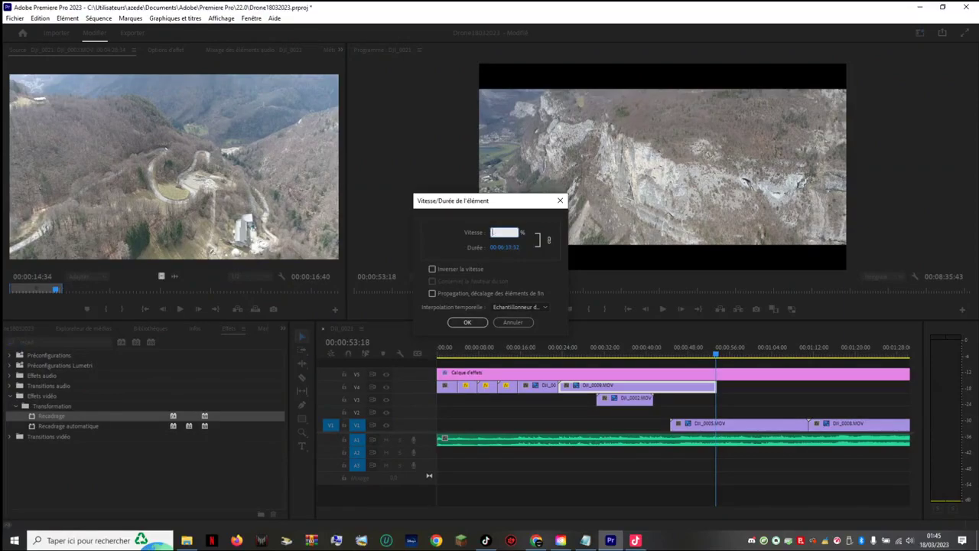
pyautogui.press('Return')
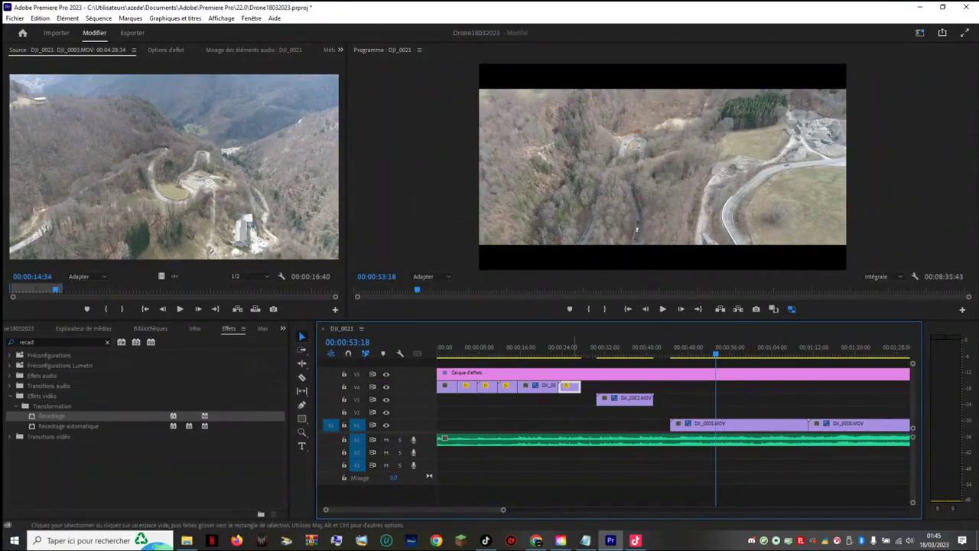
# Step: Preview the start of DJI_0002.MOV on V3 from 00:00:31:02 to 00:00:31:48 and reselect the sped-up DJI_0009.MOV on V4
pyautogui.click(556, 348)
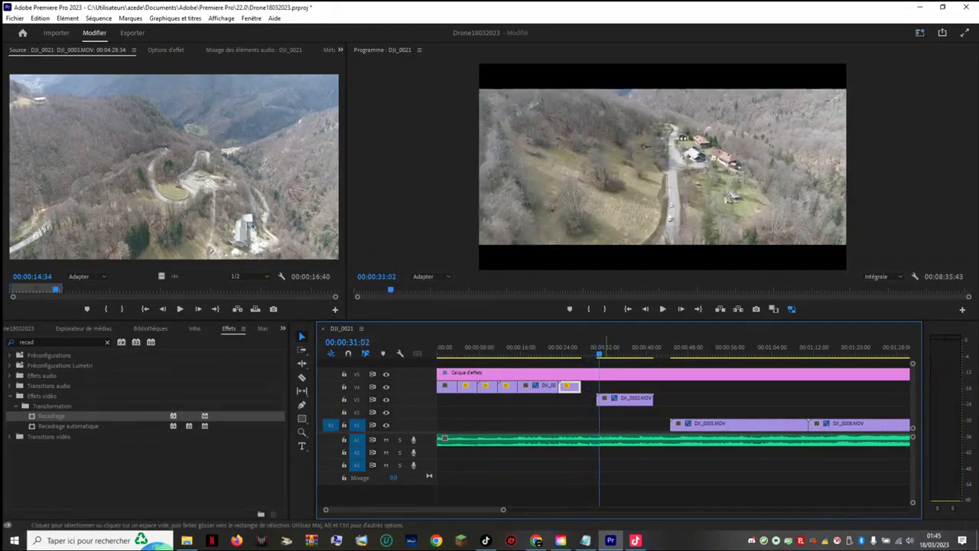
pyautogui.press('space')
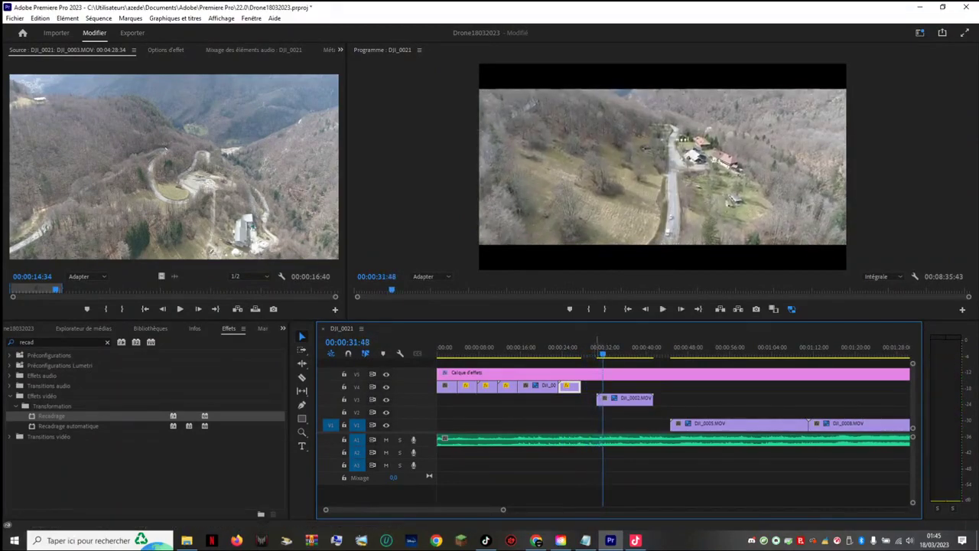
pyautogui.press('Up')
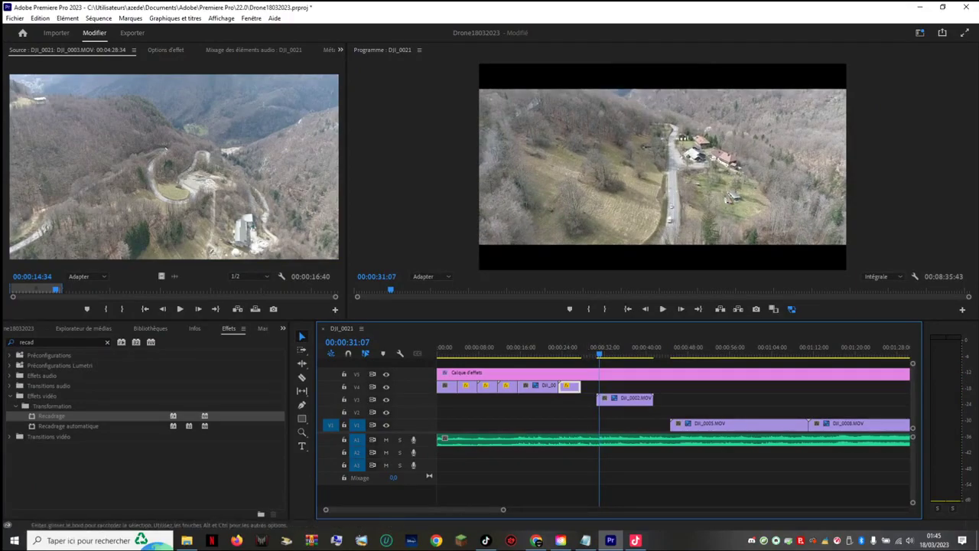
pyautogui.rightClick(580, 388)
pyautogui.click(573, 387)
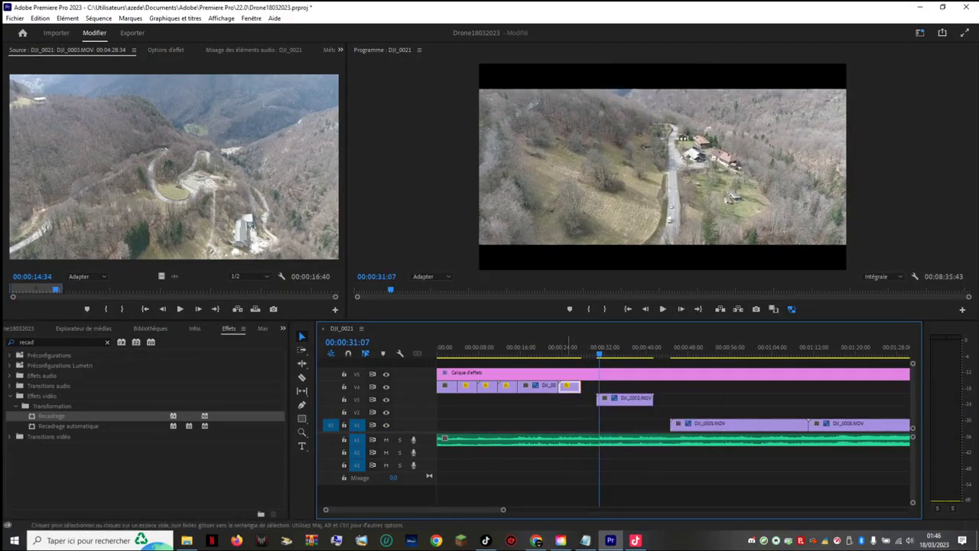
# Step: Set the speed of the selected DJI_0009.MOV clip on track V4 to 500%
pyautogui.rightClick(563, 386)
pyautogui.press('Escape')
pyautogui.press('=')
pyautogui.press('=')
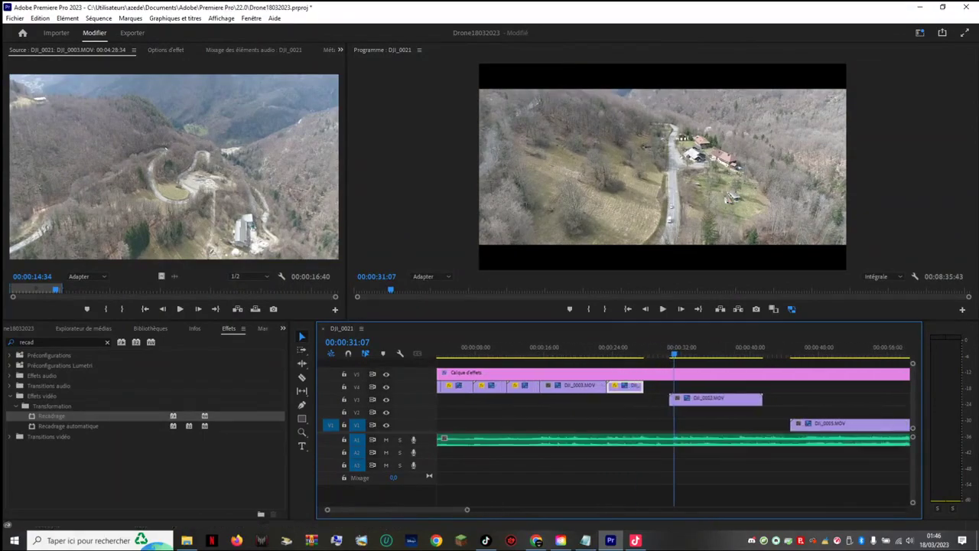
pyautogui.rightClick(624, 385)
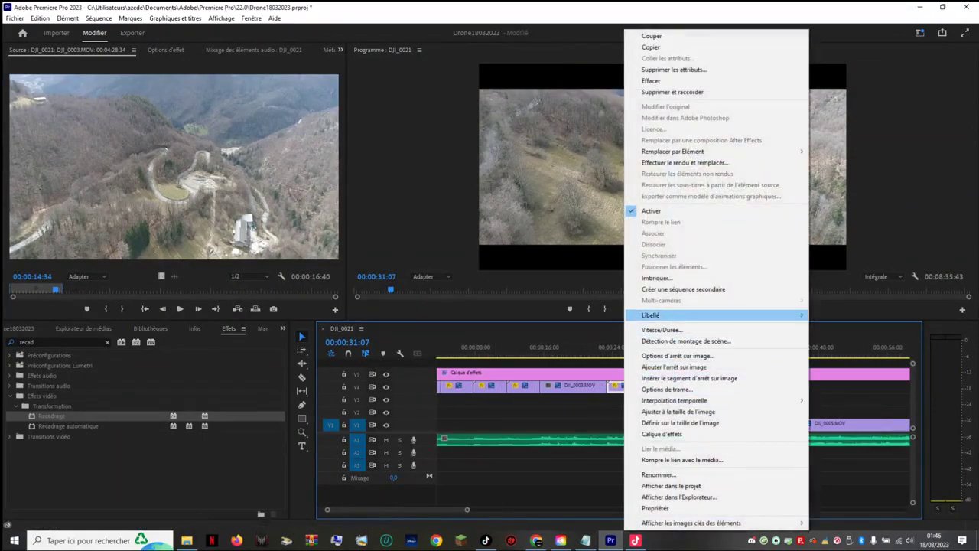
pyautogui.click(650, 326)
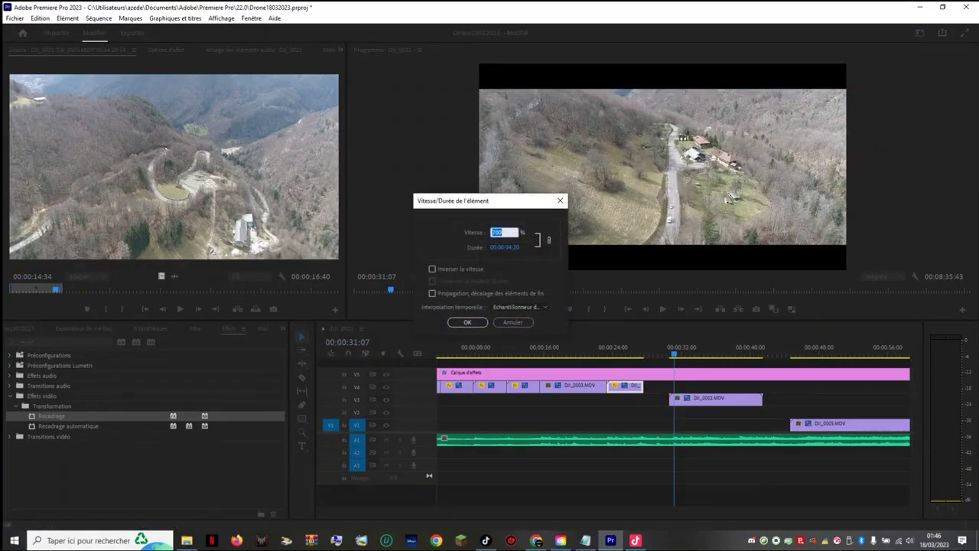
pyautogui.press('Return')
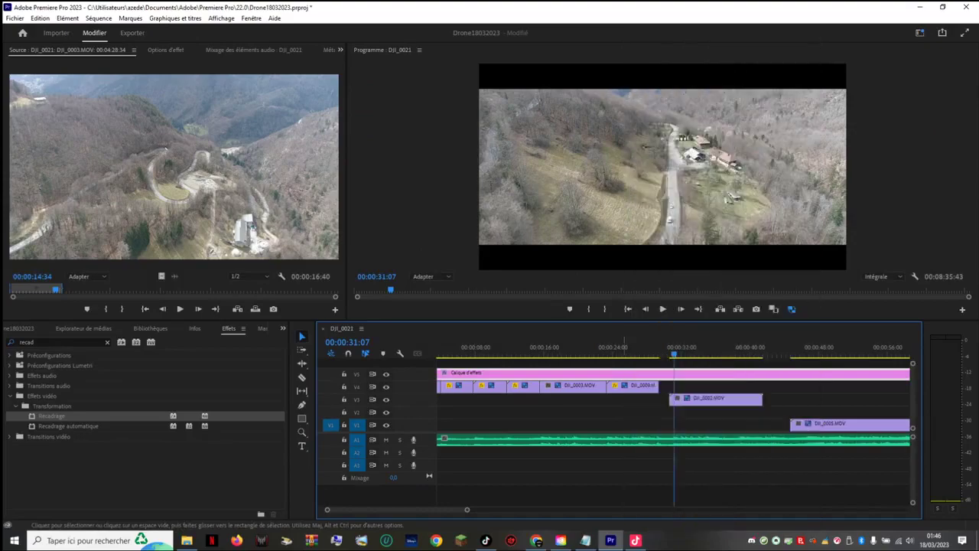
# Step: Slow the DJI_0009.MOV clip down further, setting its speed to 400% and finally to 350%
pyautogui.rightClick(624, 385)
pyautogui.click(650, 329)
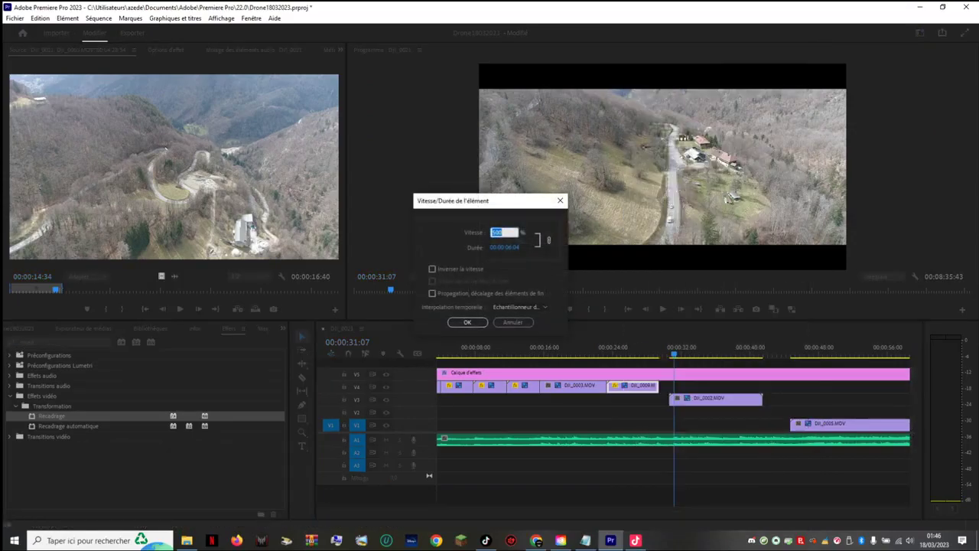
pyautogui.press('Return')
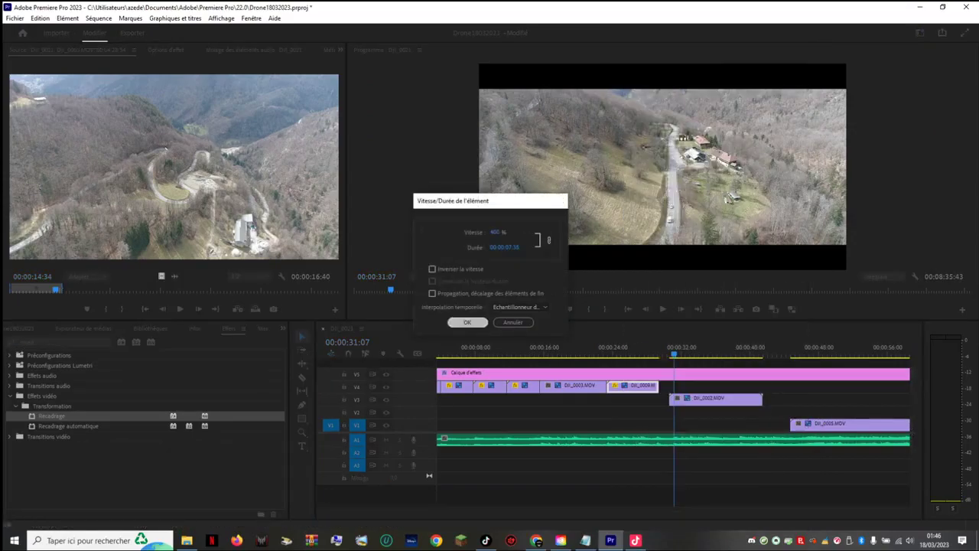
pyautogui.rightClick(632, 385)
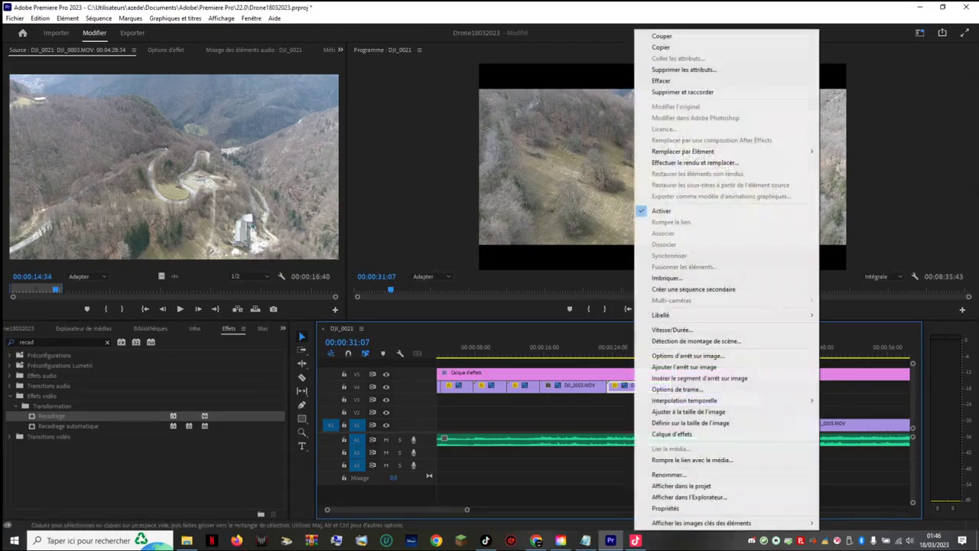
pyautogui.click(650, 328)
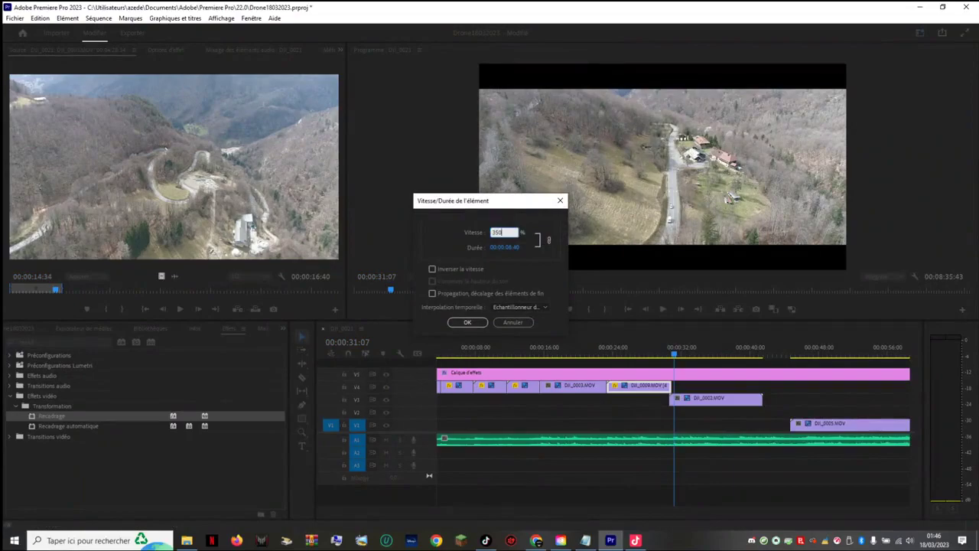
pyautogui.press('Return')
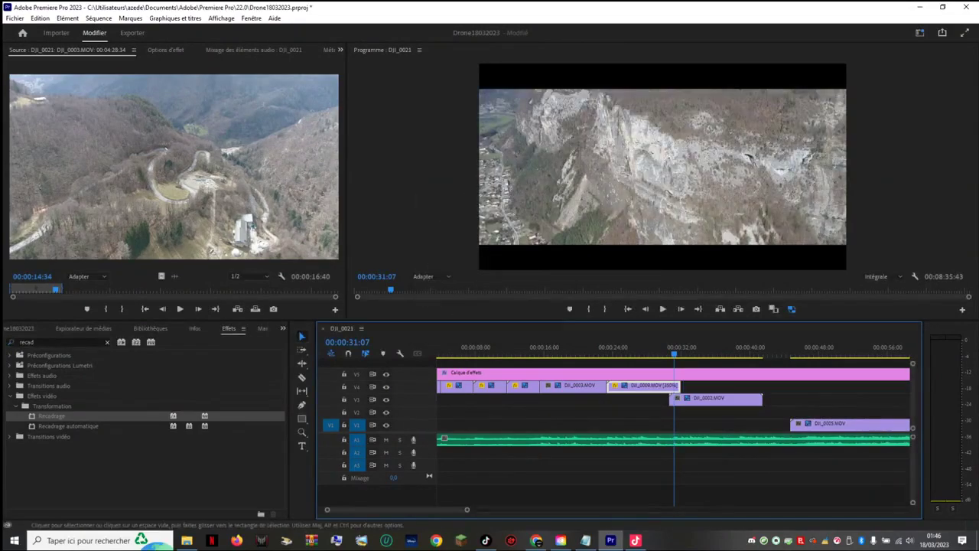
# Step: Trim the end of the sped-up DJI_0009.MOV clip to the playhead at 00:00:31:07 and play the clip back
pyautogui.moveTo(679, 387); pyautogui.dragTo(674, 386)
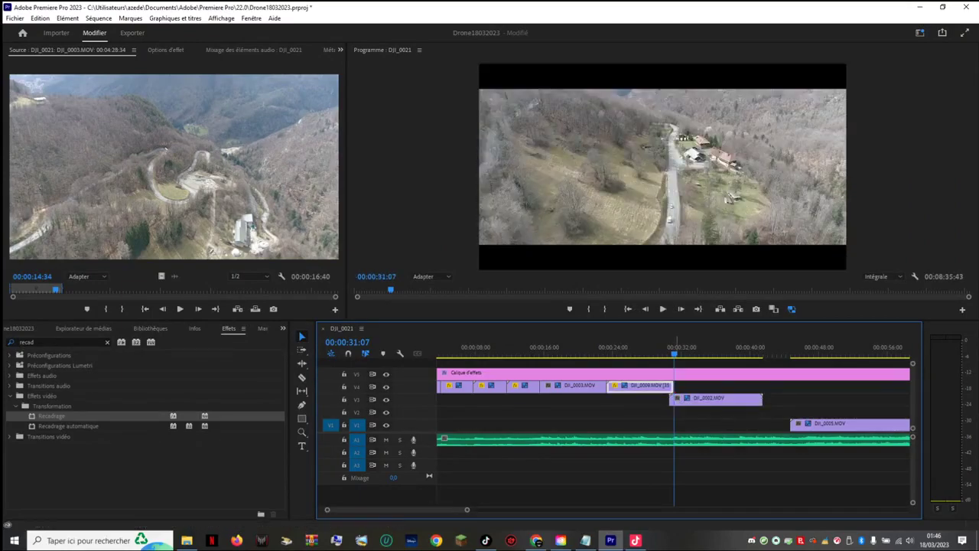
pyautogui.click(661, 349)
pyautogui.press('space')
pyautogui.click(639, 349)
pyautogui.moveTo(640, 348); pyautogui.dragTo(610, 347)
pyautogui.press('space')
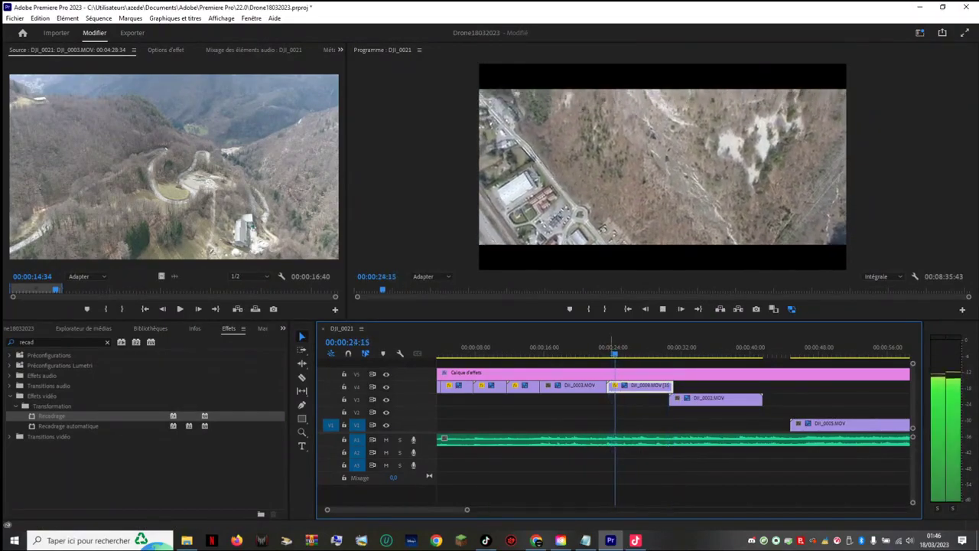
pyautogui.press('space')
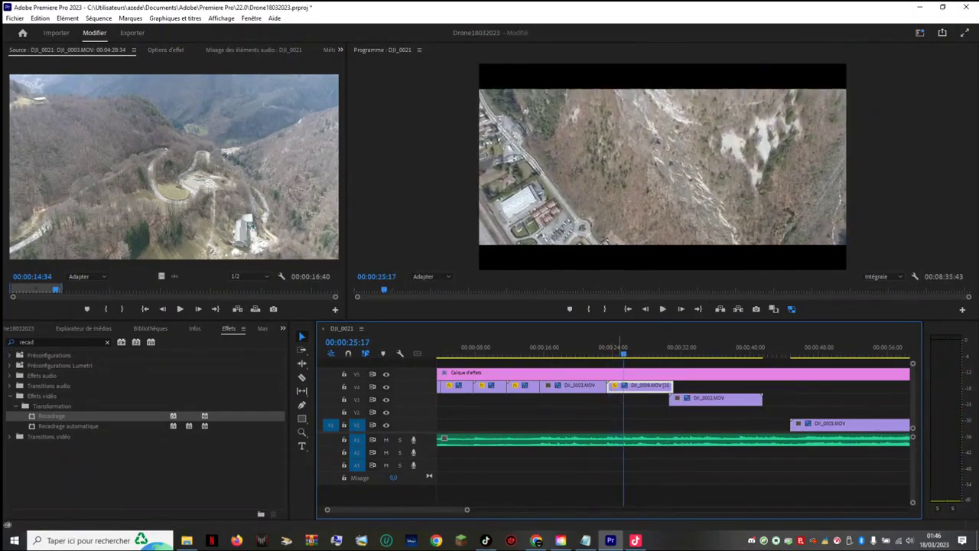
# Step: Move the DJI_0002.MOV clip up to track V4 at about 00:00:43, leaving a gap after DJI_0009.MOV
pyautogui.moveTo(704, 397); pyautogui.dragTo(809, 387)
pyautogui.click(640, 386)
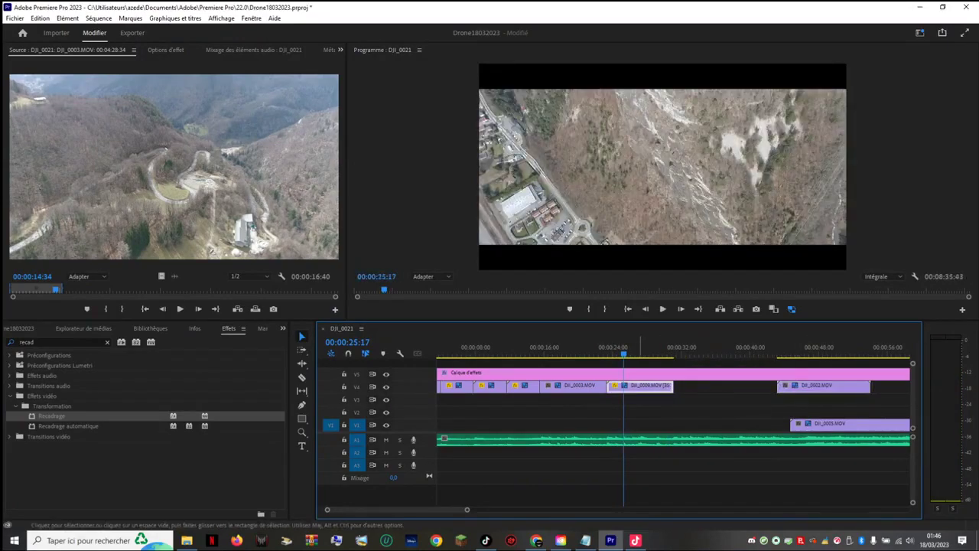
pyautogui.moveTo(624, 354)
pyautogui.mouseDown()
pyautogui.moveTo(641, 354)
pyautogui.moveTo(629, 353)
pyautogui.mouseUp()
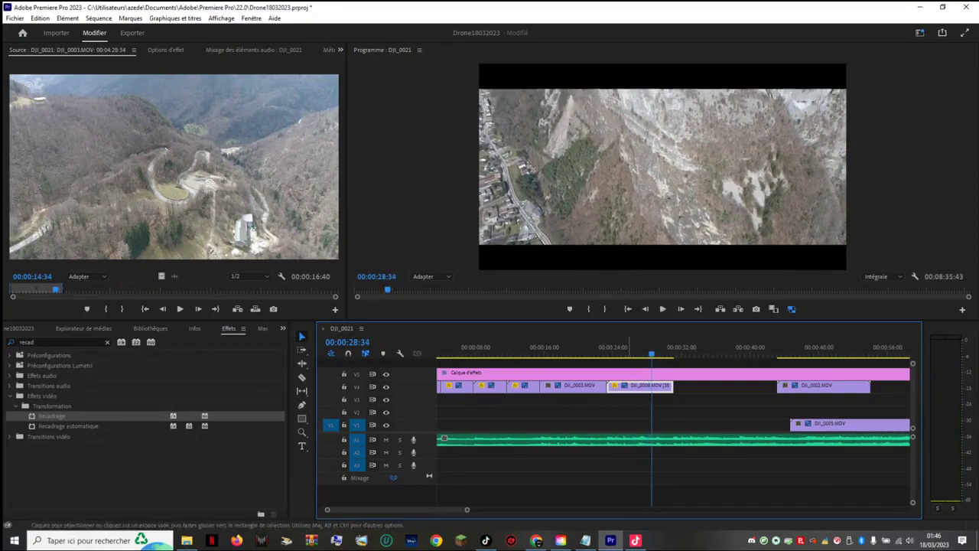
pyautogui.rightClick(625, 385)
pyautogui.click(658, 332)
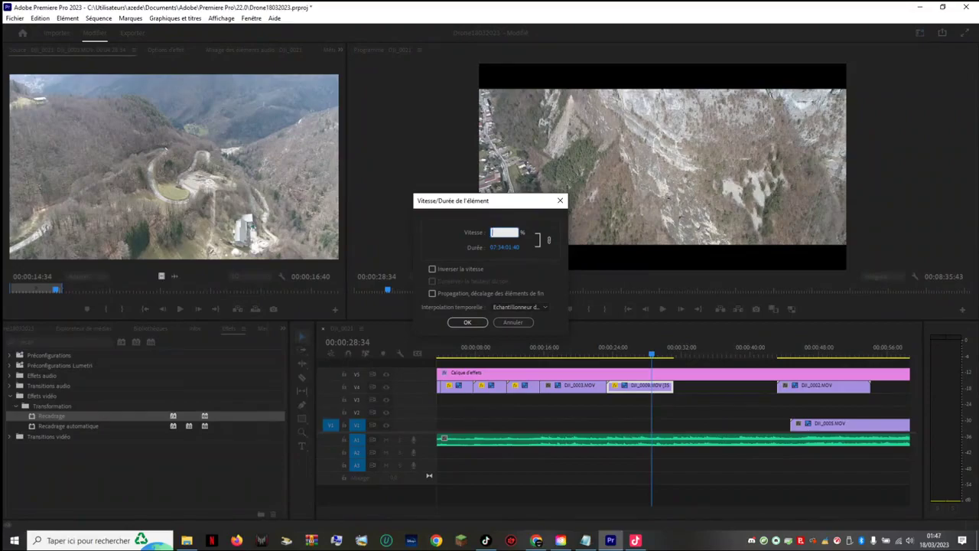
pyautogui.press('Return')
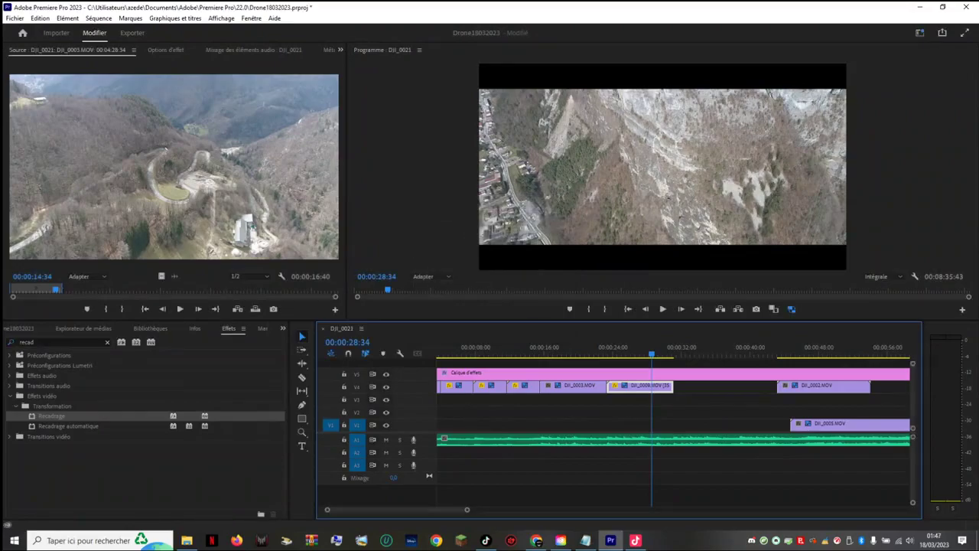
# Step: Undo the clip move, trim and all speed changes to restore DJI_0009.MOV to its full length at normal speed
pyautogui.hotkey('ctrl', 'z')
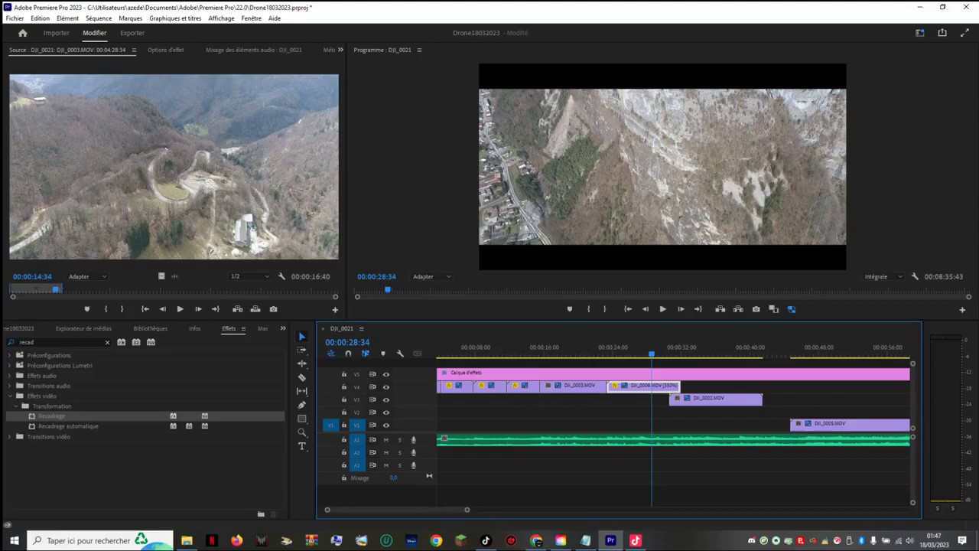
pyautogui.hotkey('ctrl', 'z')
pyautogui.hotkey('ctrl', 'z')
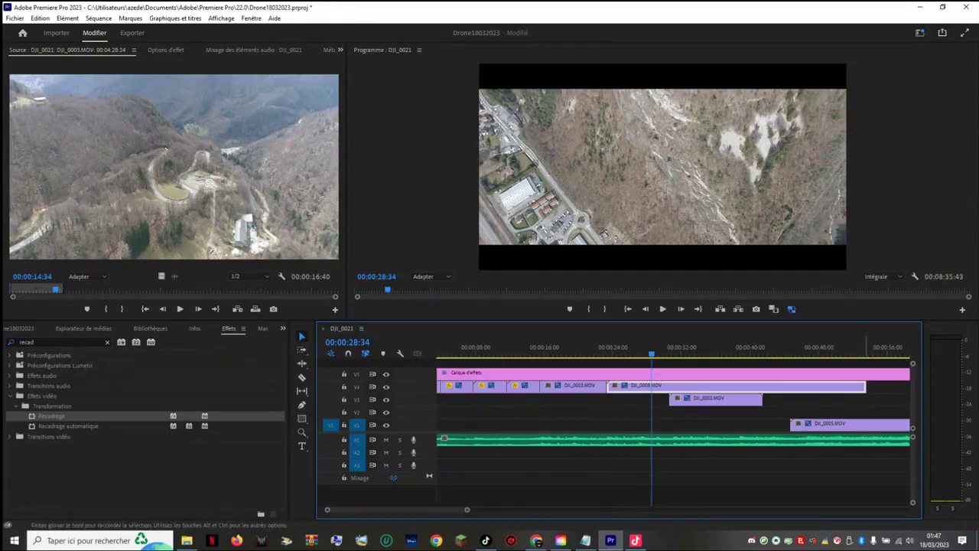
# Step: Play a bit of DJI_0009.MOV and move the DJI_0002.MOV clip on track V3 to where DJI_0009.MOV ends
pyautogui.press('space')
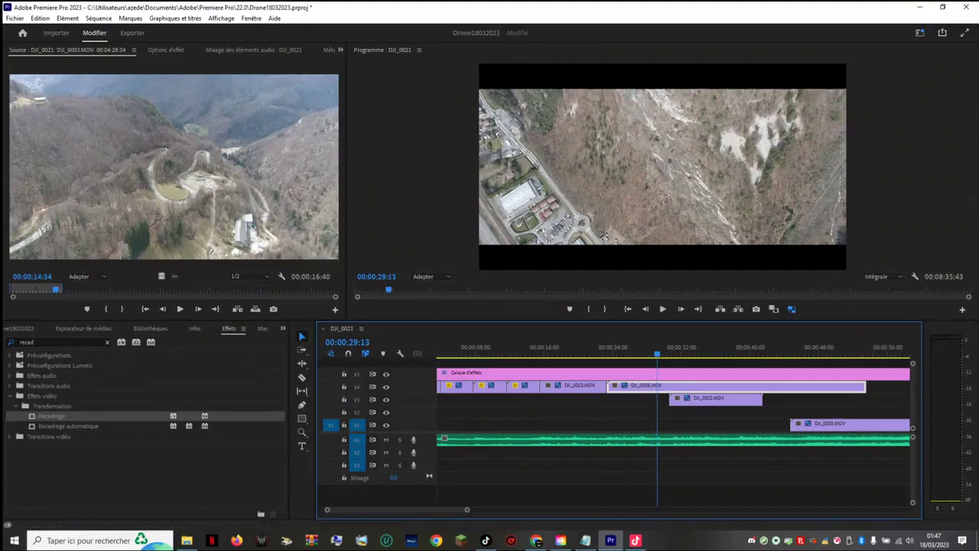
pyautogui.press('space')
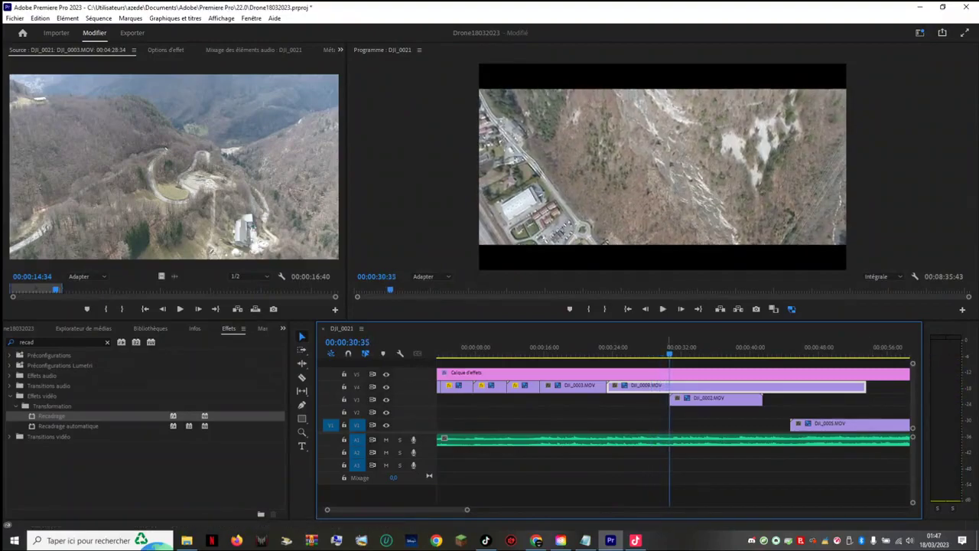
pyautogui.moveTo(703, 400); pyautogui.dragTo(903, 400)
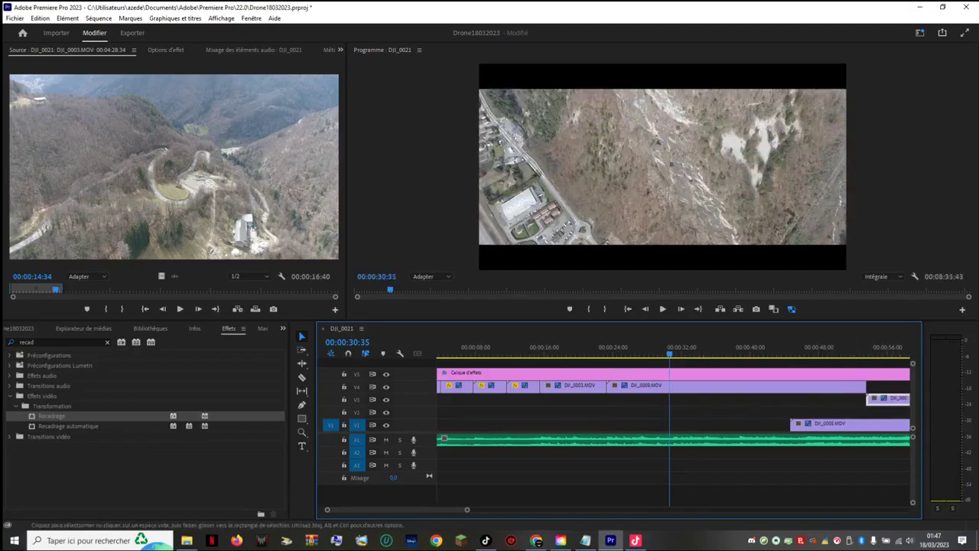
# Step: Play through the DJI_0009.MOV clip from about 00:00:24, including at faster speed, to examine which part to keep
pyautogui.press('space')
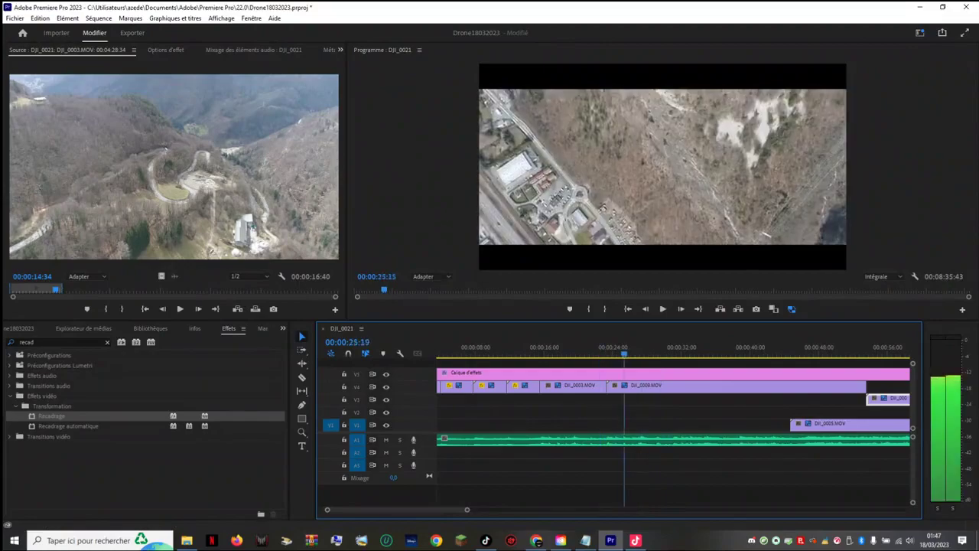
pyautogui.moveTo(721, 352); pyautogui.dragTo(614, 352)
pyautogui.press('space')
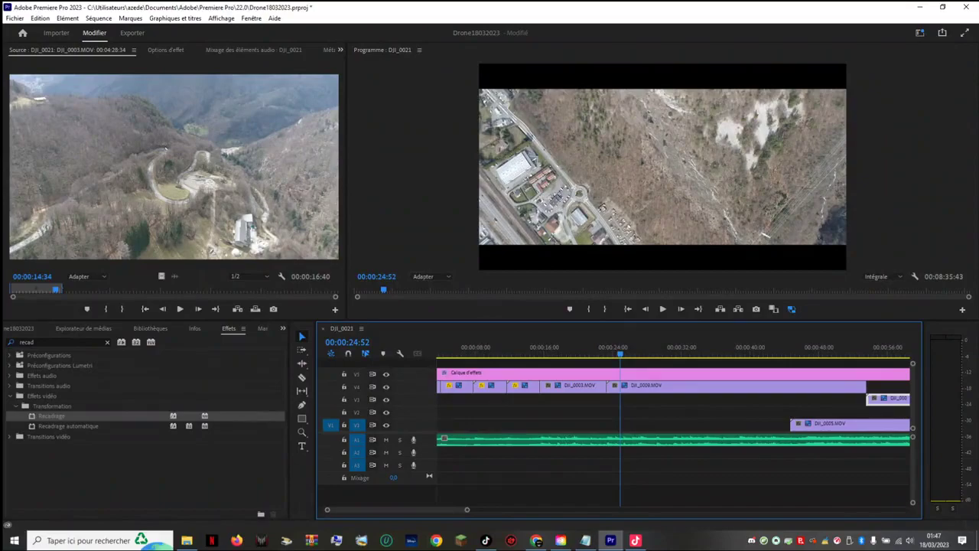
pyautogui.press('l')
pyautogui.press('l')
pyautogui.press('l')
pyautogui.press('space')
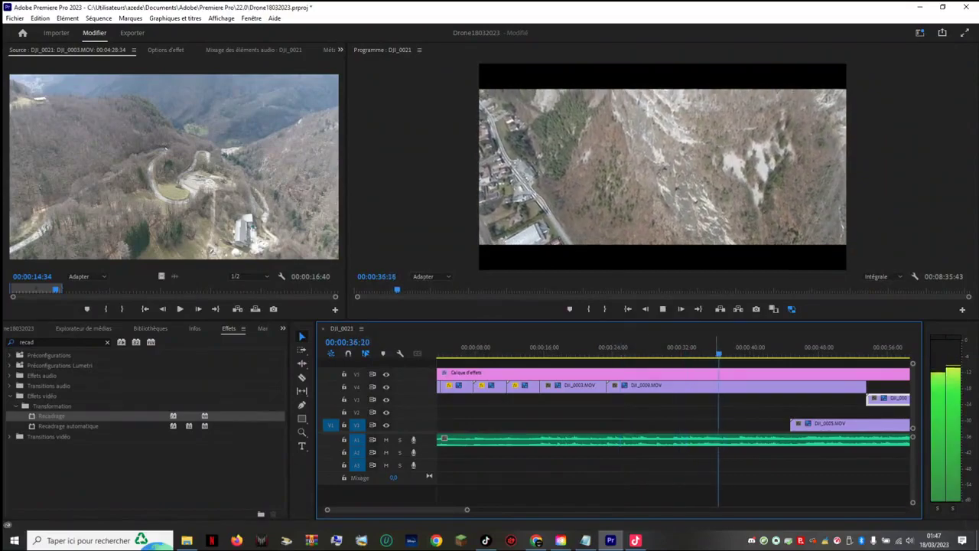
pyautogui.press('space')
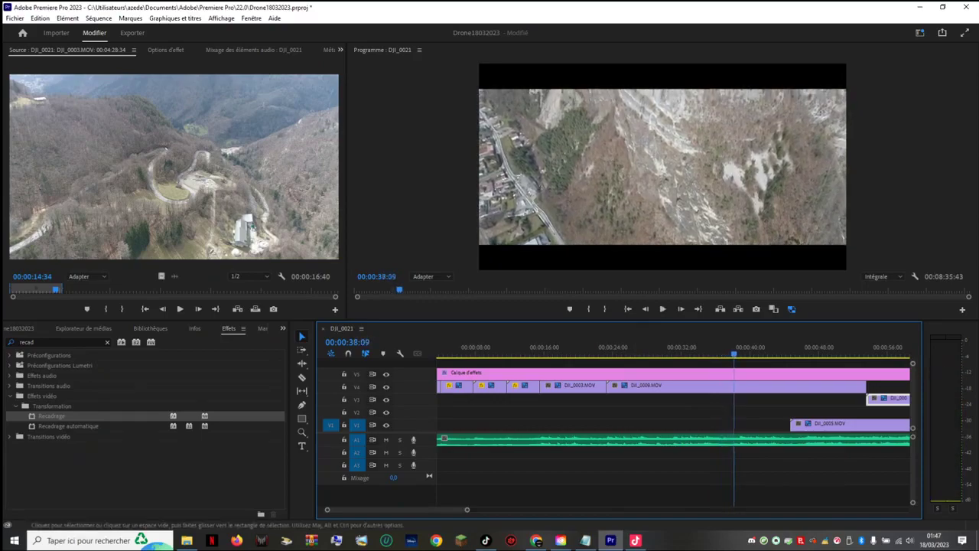
# Step: Open the DJI_0009.MOV clip in the source monitor and narrow its in and out points to a segment of 00:00:08:36
pyautogui.click(625, 386)
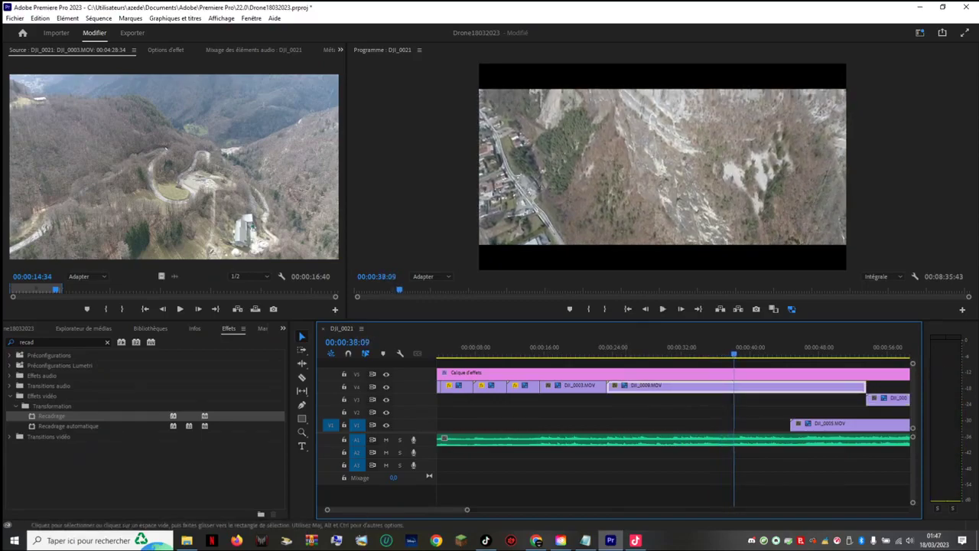
pyautogui.press('f')
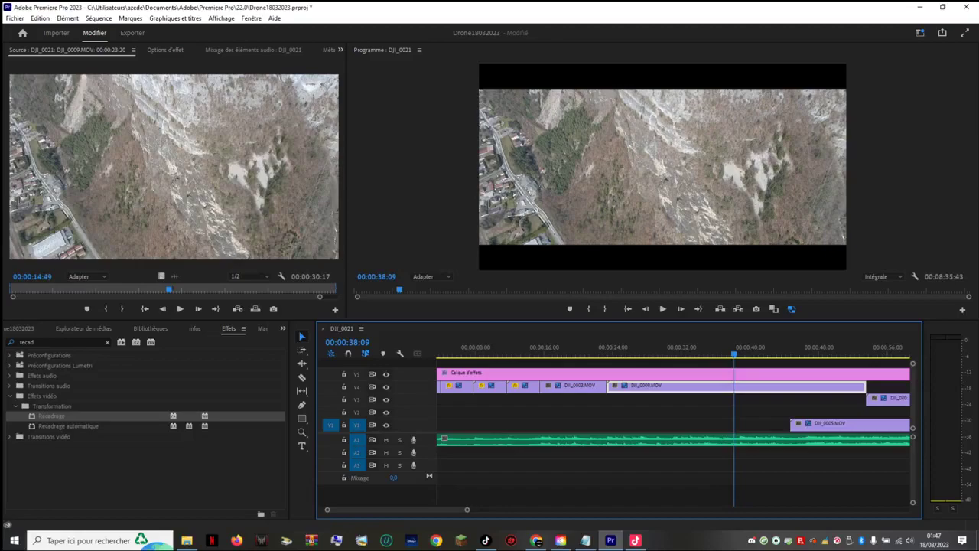
pyautogui.moveTo(10, 289); pyautogui.dragTo(148, 289)
pyautogui.moveTo(321, 289); pyautogui.dragTo(241, 290)
pyautogui.click(177, 289)
# Step: Place the trimmed DJI_0009.MOV segment after DJI_0003.MOV on track V4, with another copy at 00:00:43:11, and preview it
pyautogui.moveTo(753, 386); pyautogui.dragTo(612, 386)
pyautogui.moveTo(761, 386); pyautogui.dragTo(822, 386)
pyautogui.click(609, 349)
pyautogui.press('space')
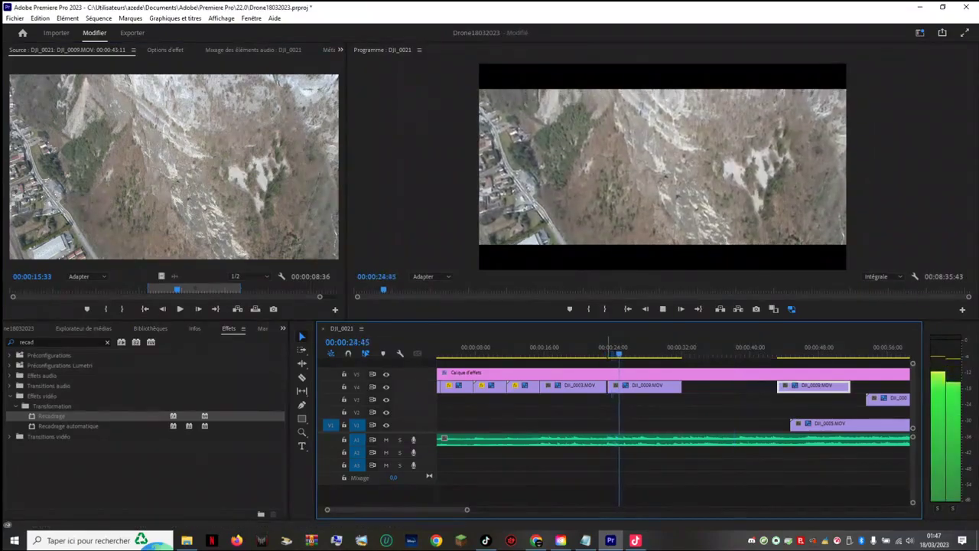
pyautogui.press('space')
# Step: Shift the first DJI_0009.MOV segment back against the end of DJI_0003.MOV to close the gap and preview the cut
pyautogui.moveTo(644, 387); pyautogui.dragTo(642, 387)
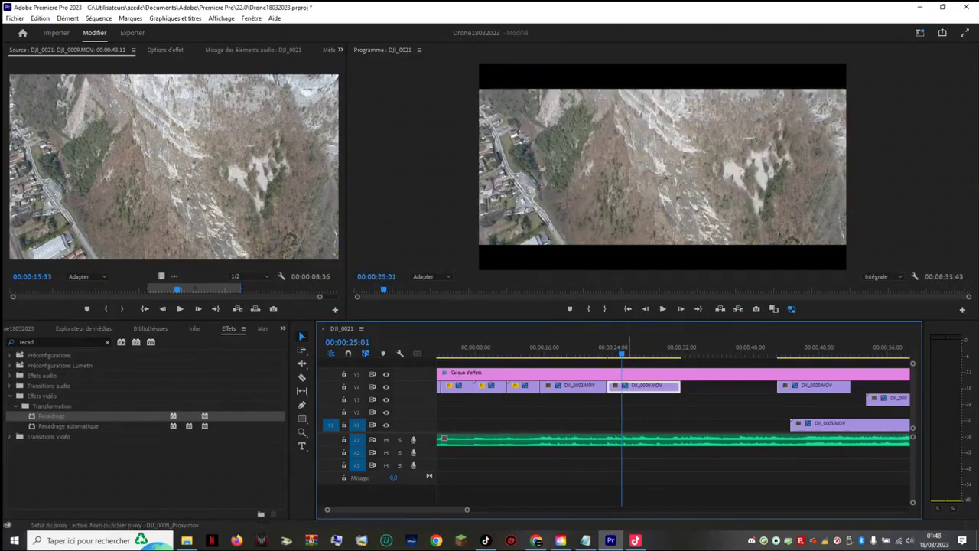
pyautogui.click(602, 350)
pyautogui.moveTo(650, 387); pyautogui.dragTo(647, 386)
pyautogui.press('space')
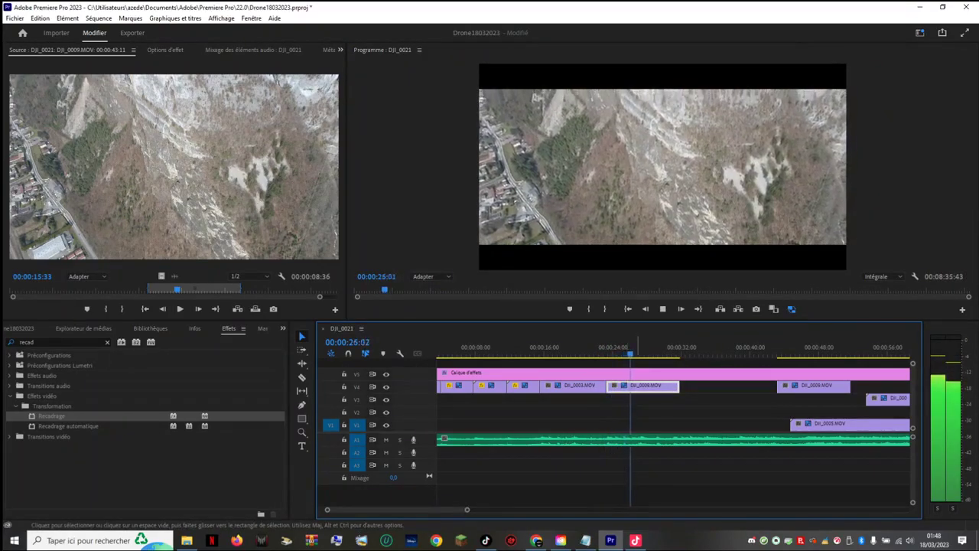
pyautogui.press('space')
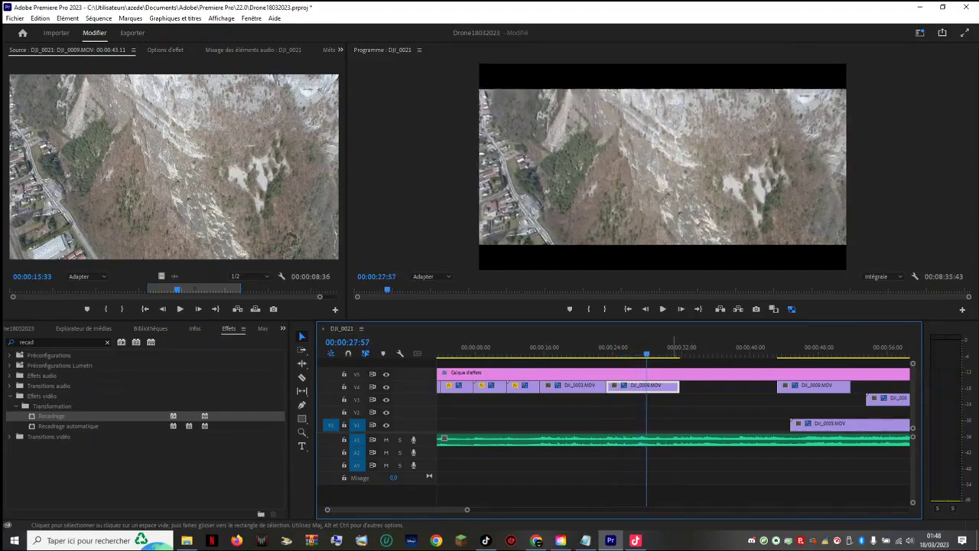
# Step: Trim the end of the first DJI_0009.MOV segment to the playhead at 00:00:31:05 and play the sequence from the start
pyautogui.press('space')
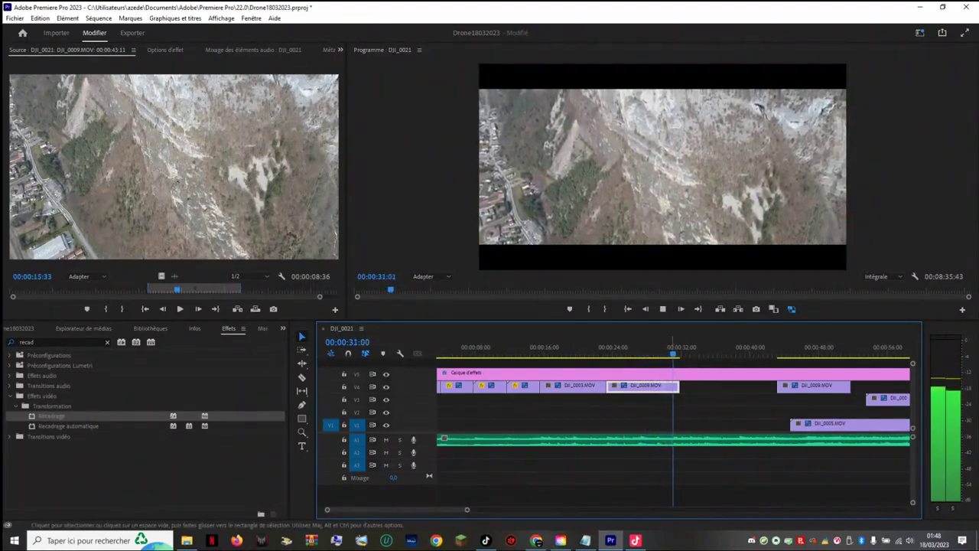
pyautogui.press('space')
pyautogui.moveTo(653, 348); pyautogui.dragTo(672, 348)
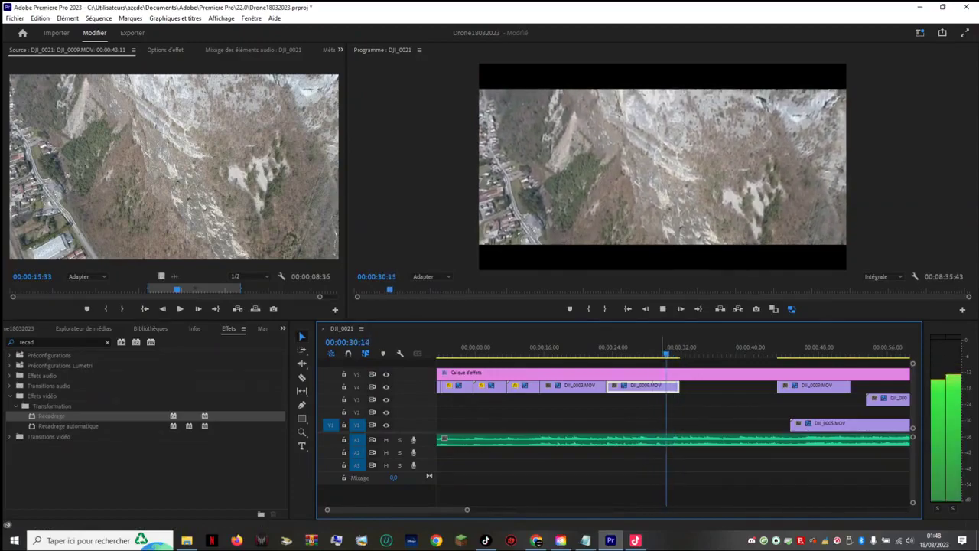
pyautogui.moveTo(678, 385); pyautogui.dragTo(675, 387)
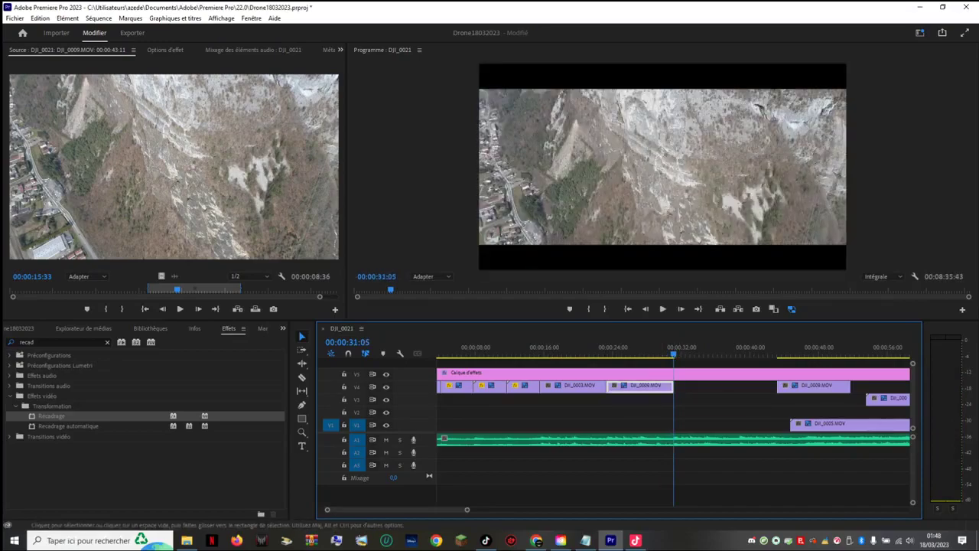
pyautogui.click(438, 349)
pyautogui.press('Home')
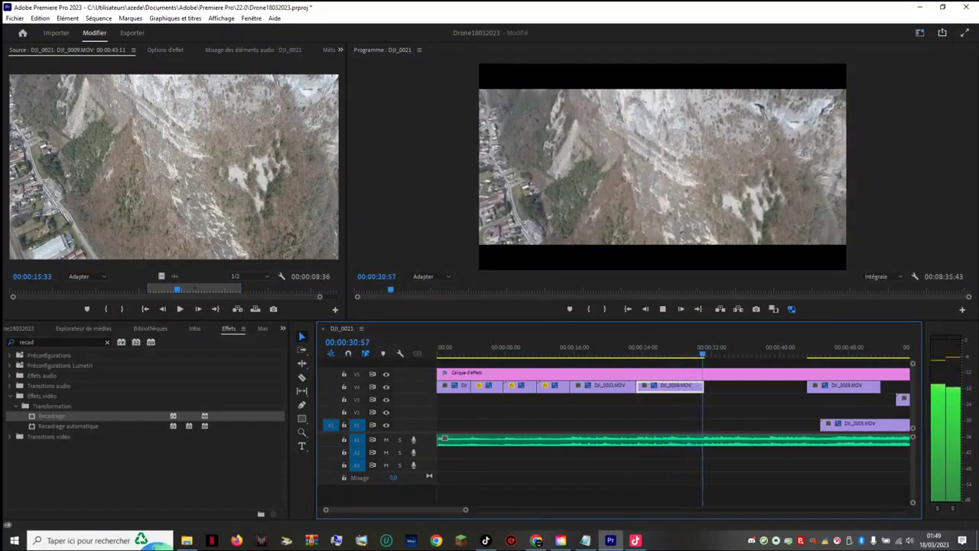
# Step: Stop playback and remove the second DJI_0009.MOV copy lying ahead of DJI_0005.MOV from the sequence
pyautogui.press('space')
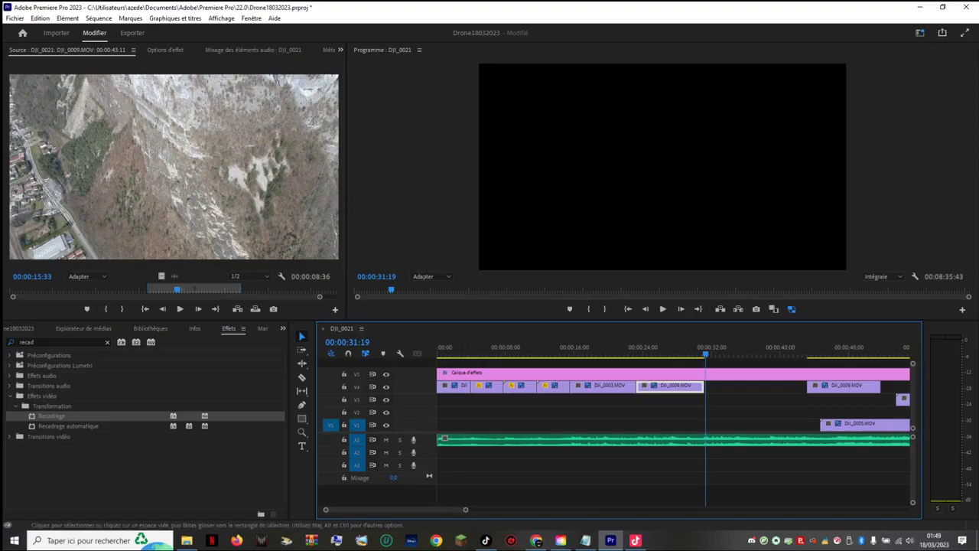
pyautogui.scroll(-2, 673, 428)
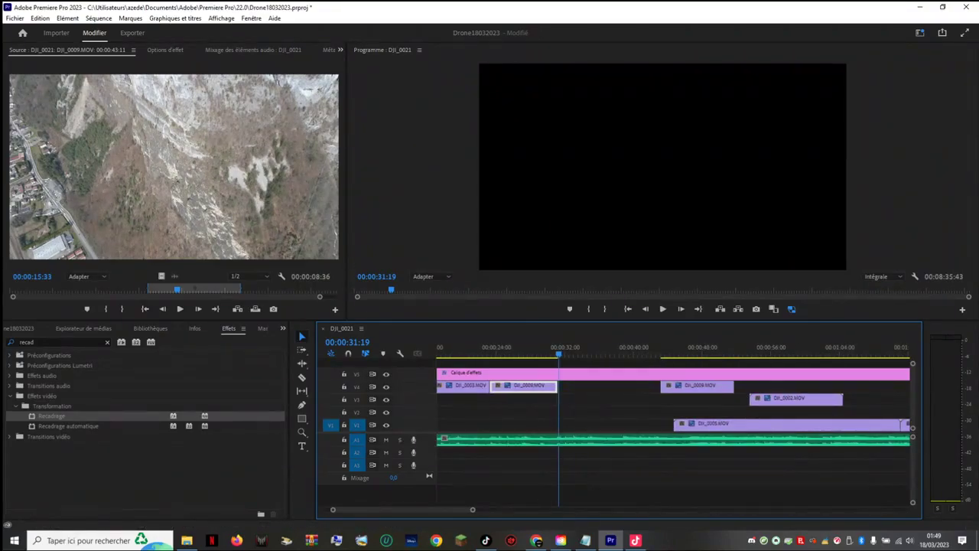
pyautogui.scroll(-2, 673, 413)
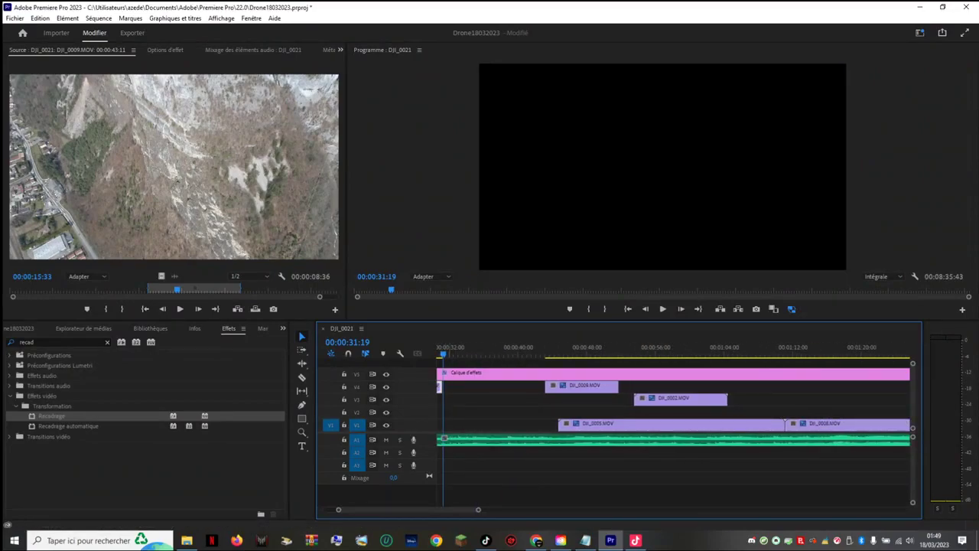
pyautogui.scroll(1, 673, 413)
pyautogui.scroll(1, 673, 429)
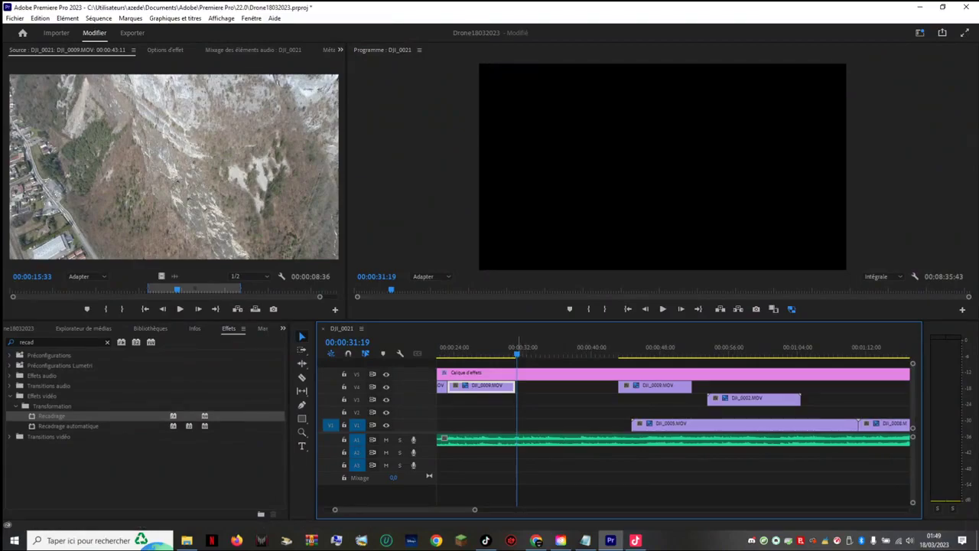
pyautogui.moveTo(517, 351); pyautogui.dragTo(504, 352)
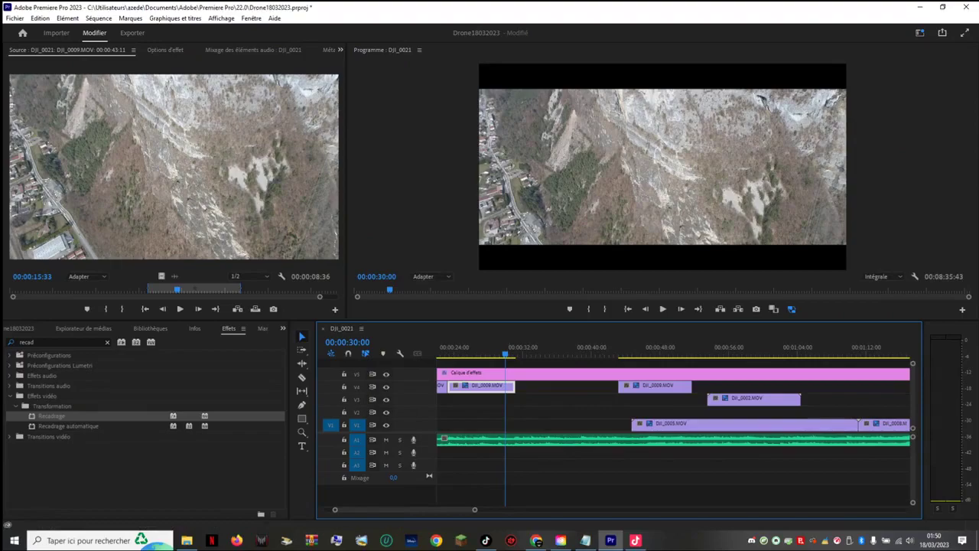
pyautogui.moveTo(505, 353); pyautogui.dragTo(586, 373)
pyautogui.hotkey('ctrl', 'z')
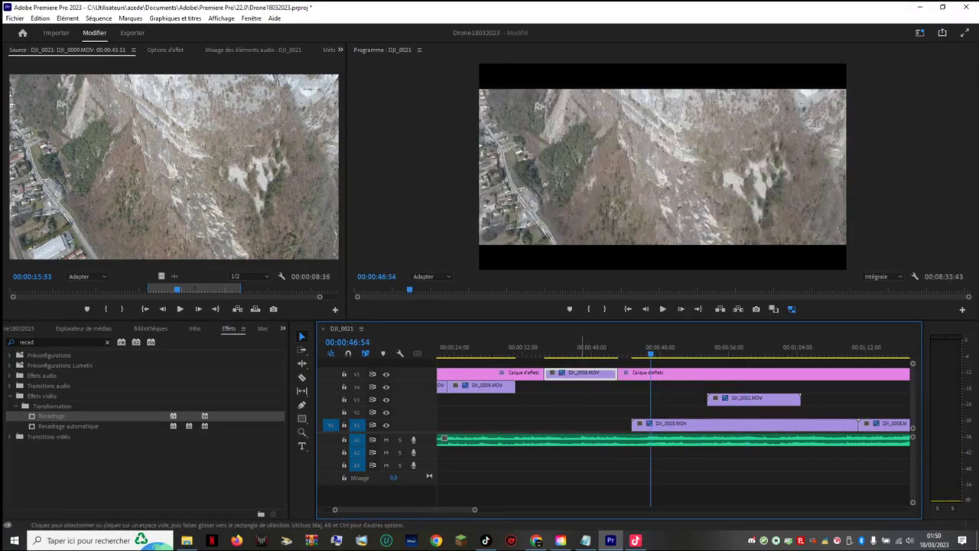
pyautogui.moveTo(634, 387); pyautogui.dragTo(594, 385)
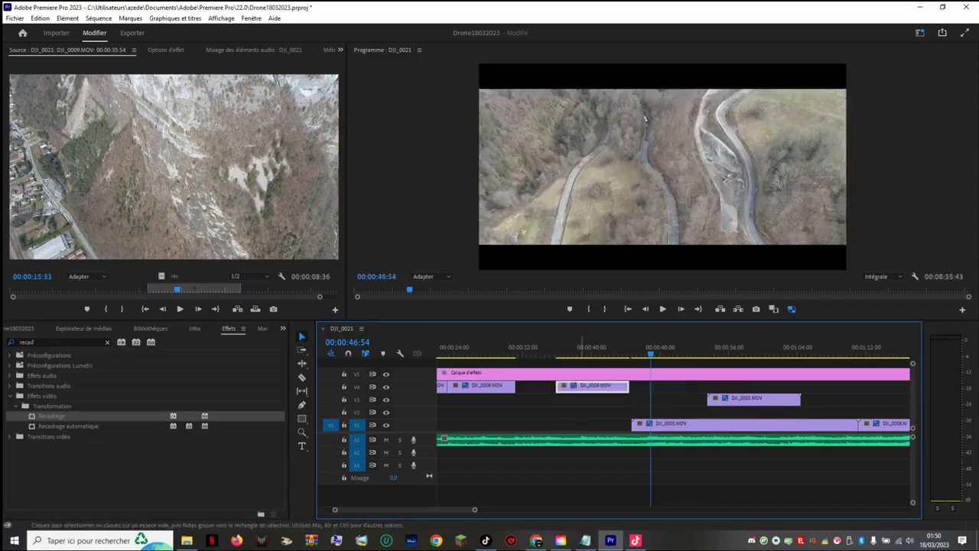
pyautogui.press('Delete')
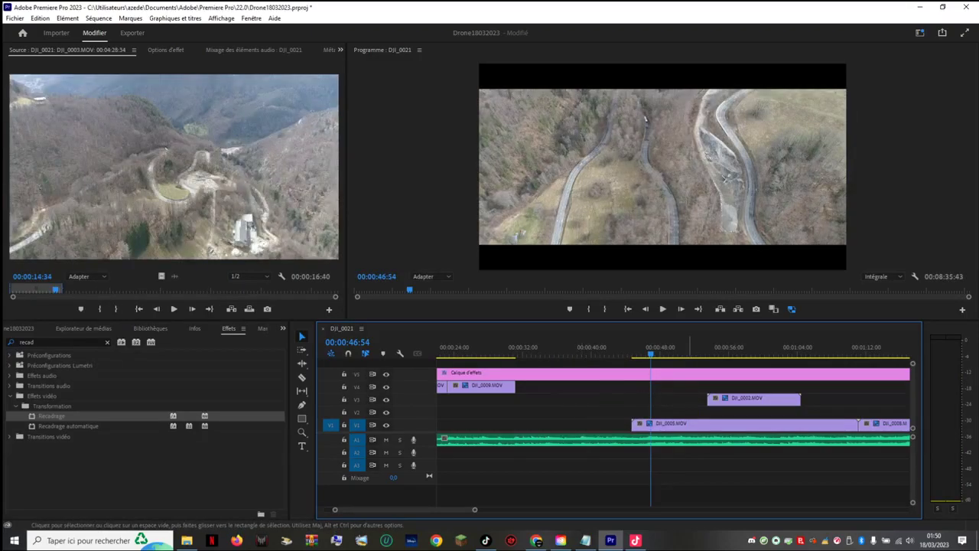
# Step: Preview DJI_0005.MOV and move DJI_0002.MOV from track V3 to V4, into the gap between DJI_0009.MOV and the start of DJI_0005.MOV
pyautogui.moveTo(652, 354); pyautogui.dragTo(645, 354)
pyautogui.press('space')
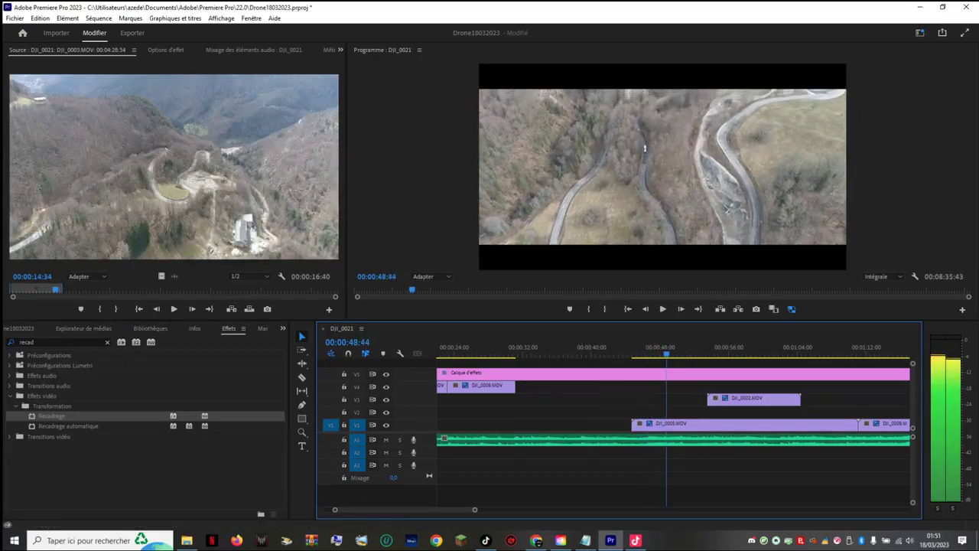
pyautogui.press('space')
pyautogui.moveTo(710, 352); pyautogui.dragTo(737, 352)
pyautogui.moveTo(753, 398); pyautogui.dragTo(581, 385)
pyautogui.click(553, 348)
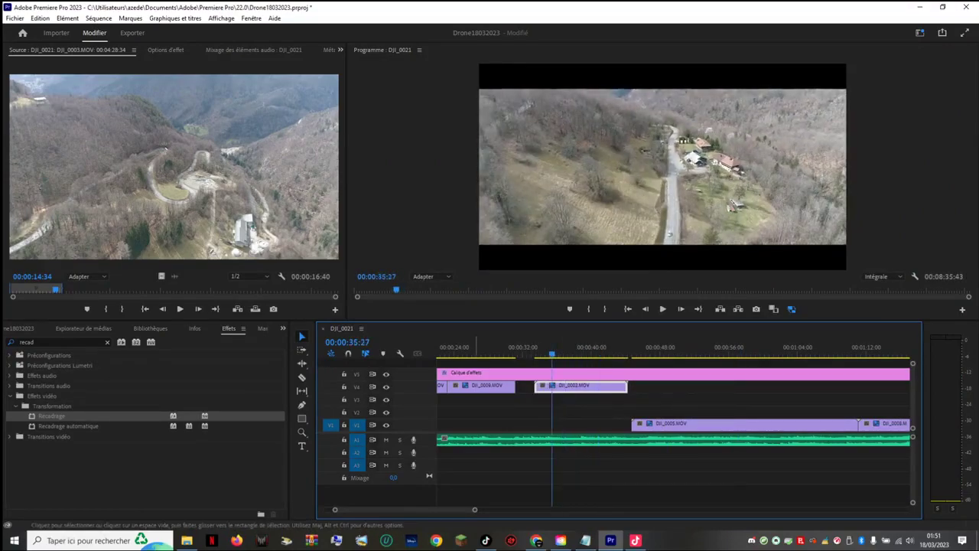
# Step: Play and scrub through DJI_0002.MOV in its new place on track V4
pyautogui.click(535, 348)
pyautogui.press('space')
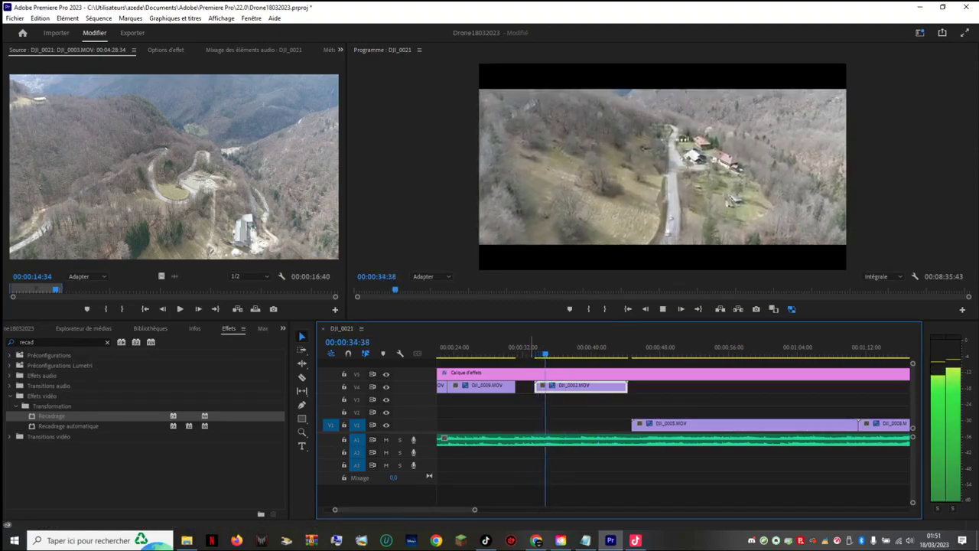
pyautogui.press('space')
pyautogui.moveTo(528, 348); pyautogui.dragTo(577, 348)
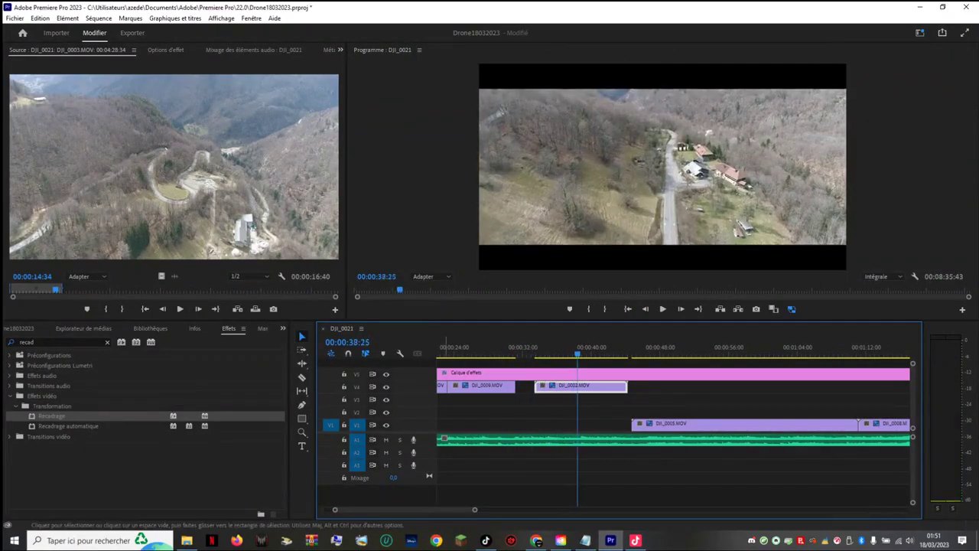
# Step: Move DJI_0021.MOV from the end of the sequence on V1 back to track V4 at about 00:07:00:00
pyautogui.hscroll(10, 673, 425)
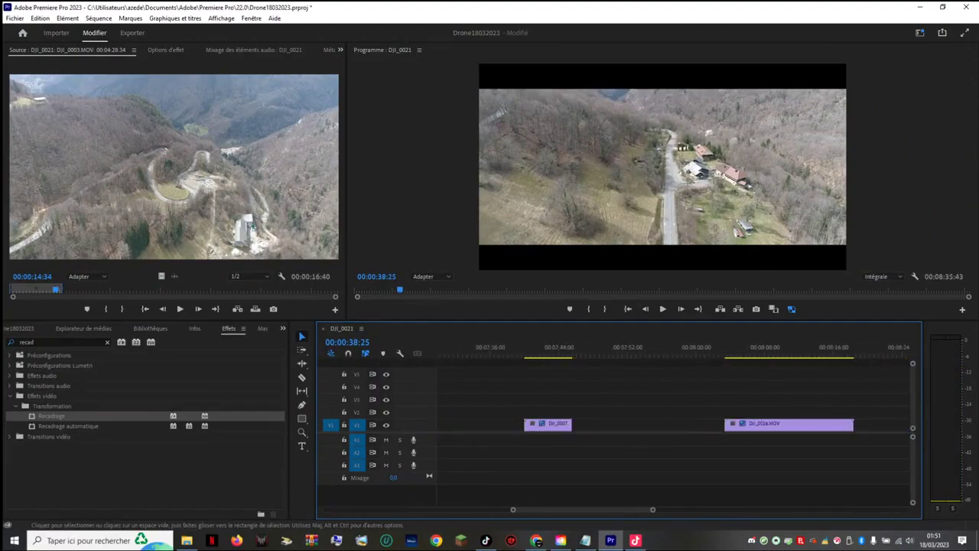
pyautogui.moveTo(583, 510); pyautogui.dragTo(580, 510)
pyautogui.moveTo(580, 348); pyautogui.dragTo(765, 348)
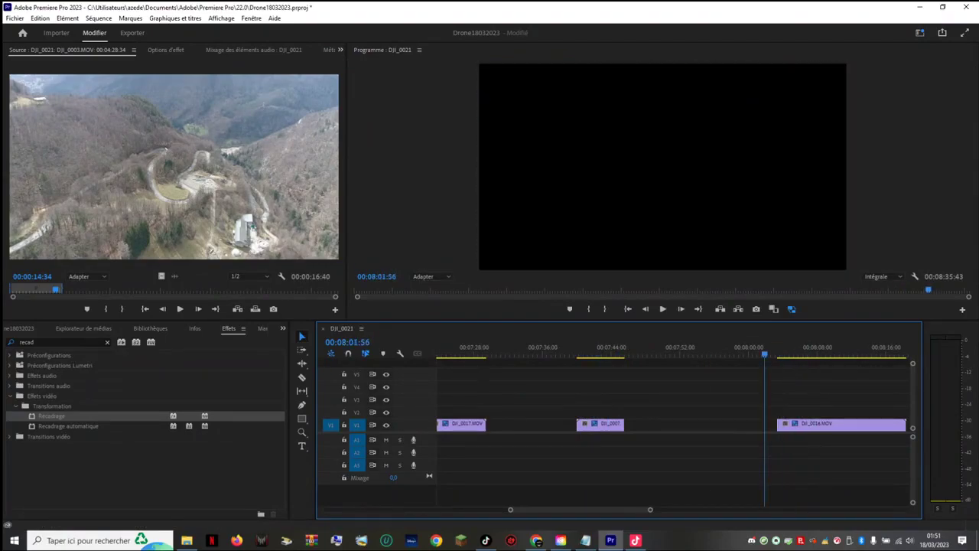
pyautogui.hscroll(5, 674, 424)
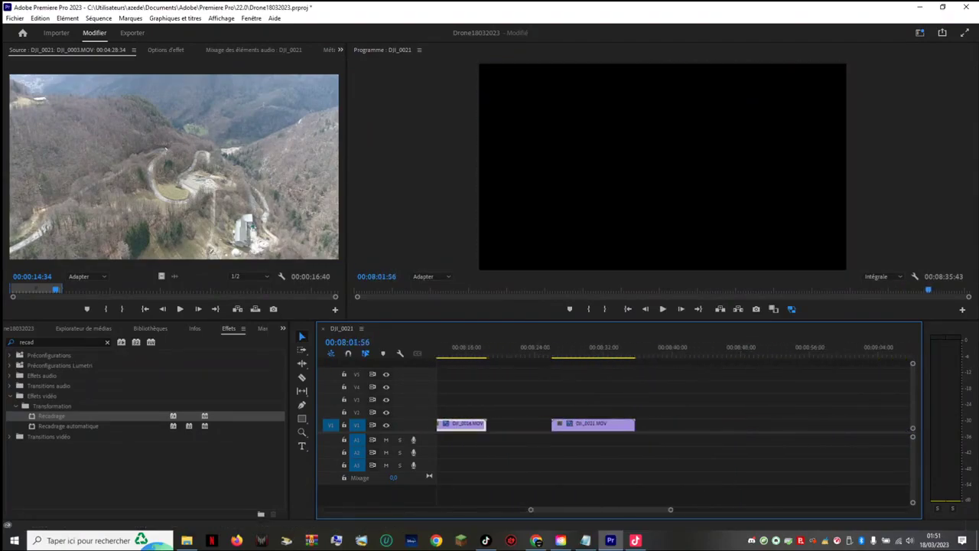
pyautogui.hscroll(-2, 674, 425)
pyautogui.moveTo(612, 348); pyautogui.dragTo(627, 348)
pyautogui.moveTo(635, 425); pyautogui.dragTo(478, 373)
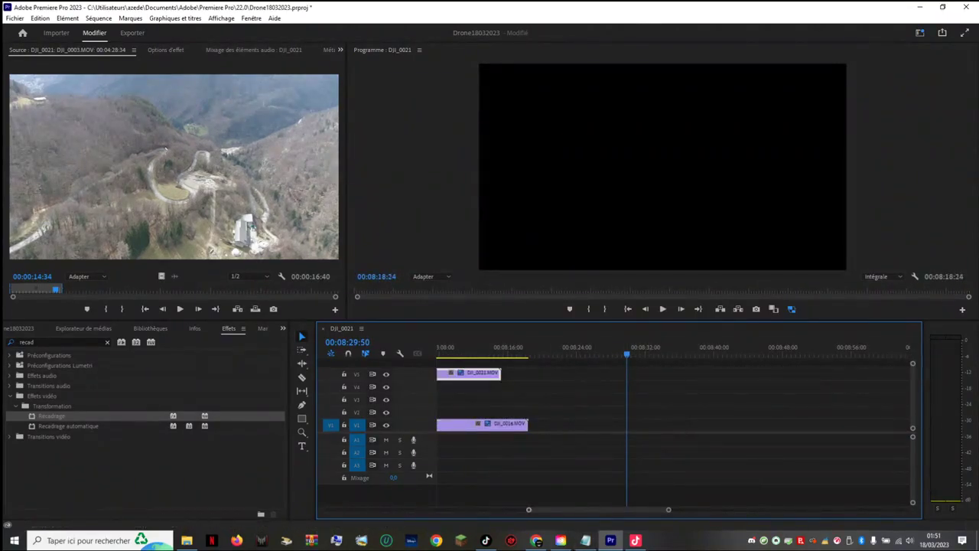
pyautogui.scroll(-5, 489, 423)
pyautogui.moveTo(621, 373); pyautogui.dragTo(451, 386)
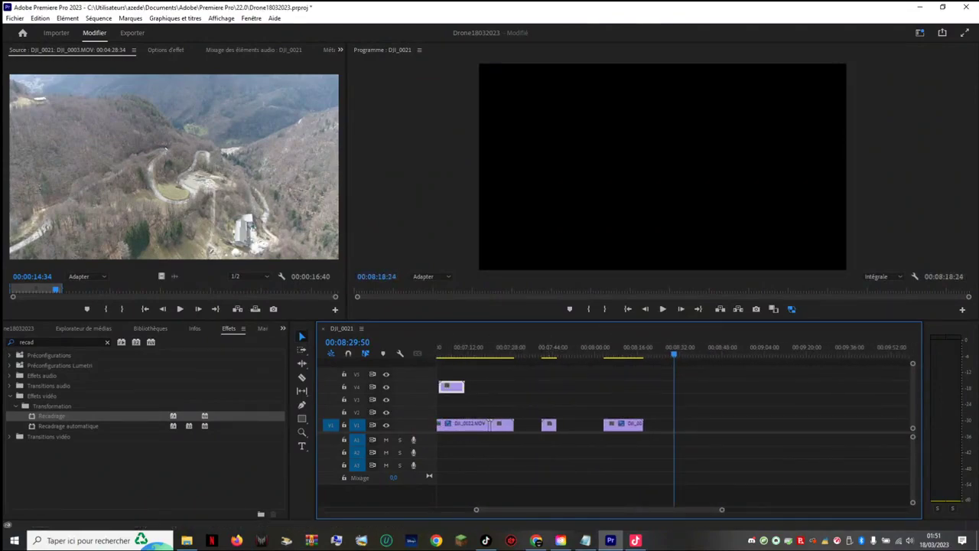
# Step: Move the later DJI_0003.MOV clip to track V2 at 00:02:38:45 and shift DJI_0012.MOV earlier on V3 to about 00:01:20:00
pyautogui.scroll(10, 489, 423)
pyautogui.moveTo(768, 373); pyautogui.dragTo(477, 411)
pyautogui.scroll(6, 533, 413)
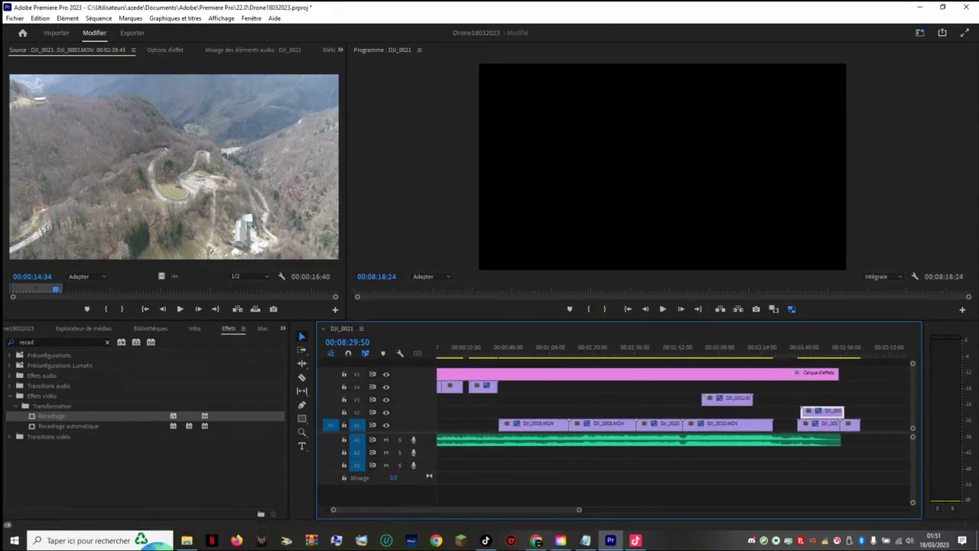
pyautogui.moveTo(785, 398); pyautogui.dragTo(599, 388)
pyautogui.moveTo(580, 349); pyautogui.dragTo(582, 349)
pyautogui.moveTo(598, 386); pyautogui.dragTo(673, 399)
# Step: Bring DJI_0021.MOV from about 00:07:00:00 on V4 back to track V3 at about 00:01:48:00
pyautogui.scroll(-8, 674, 399)
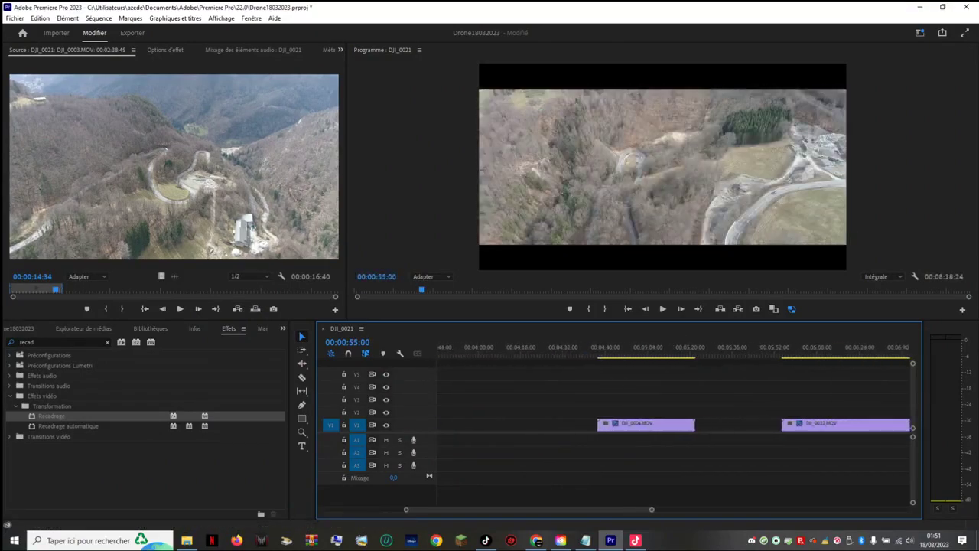
pyautogui.moveTo(556, 349); pyautogui.dragTo(898, 352)
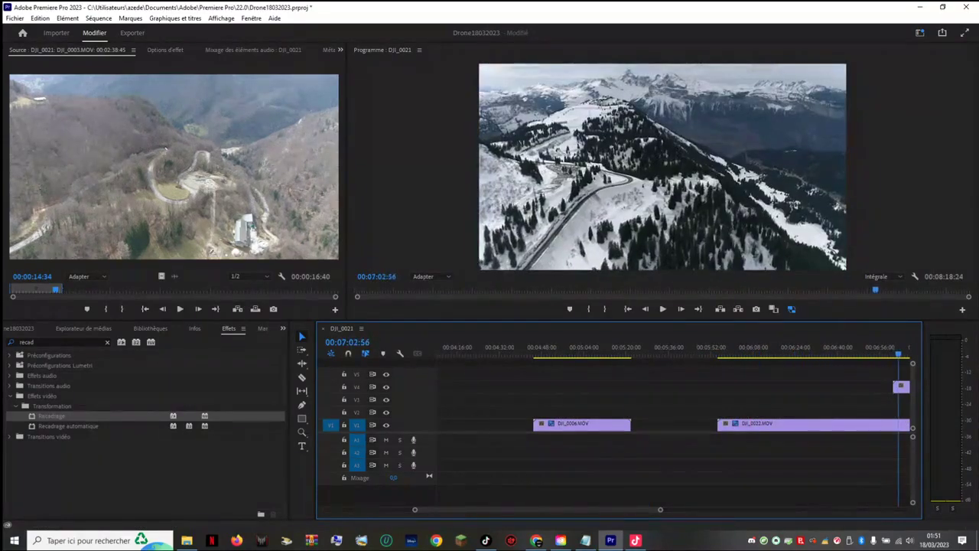
pyautogui.moveTo(905, 387); pyautogui.dragTo(452, 387)
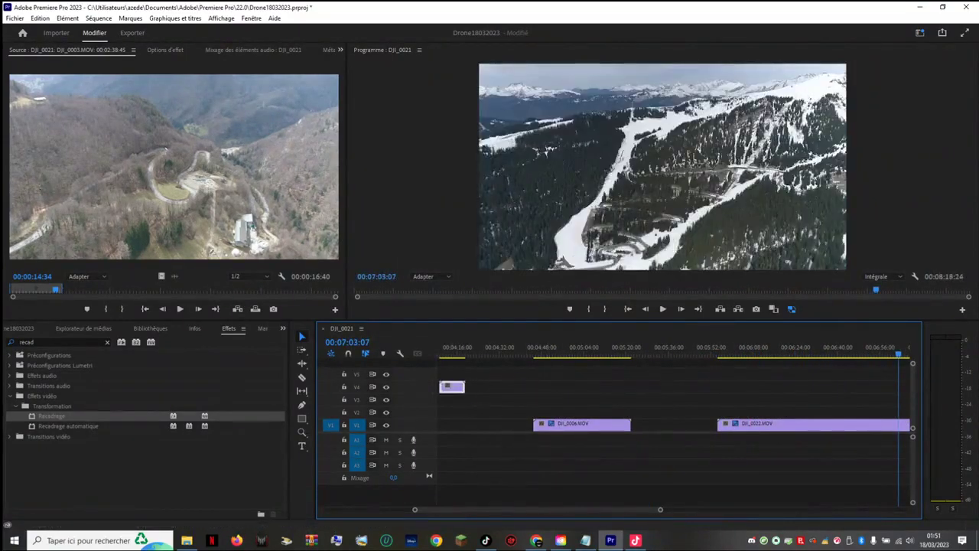
pyautogui.scroll(10, 674, 429)
pyautogui.moveTo(842, 386); pyautogui.dragTo(467, 398)
pyautogui.scroll(5, 467, 399)
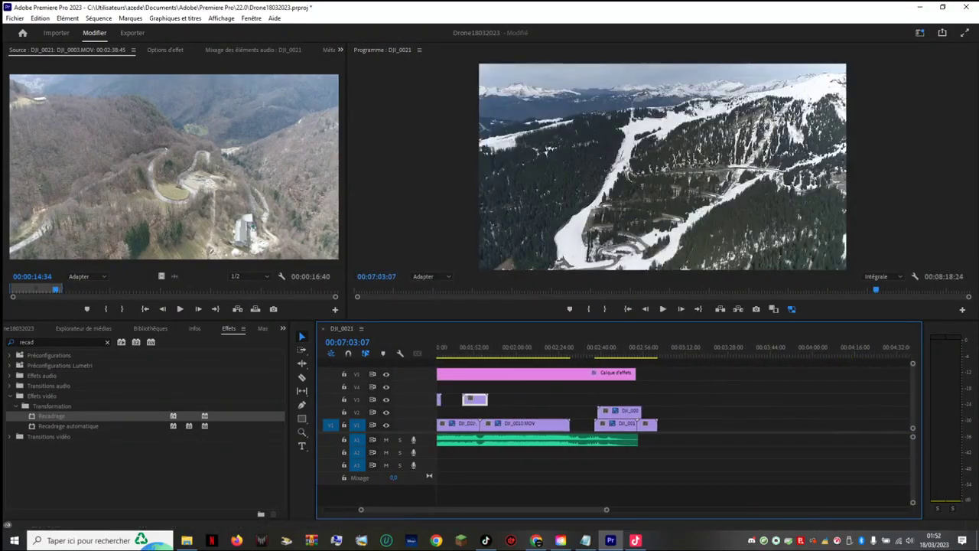
# Step: Move DJI_0002.MOV along V4 to about 00:02:00:00 and place DJI_0021.MOV on V4 directly against the end of DJI_0009.MOV
pyautogui.scroll(3, 467, 399)
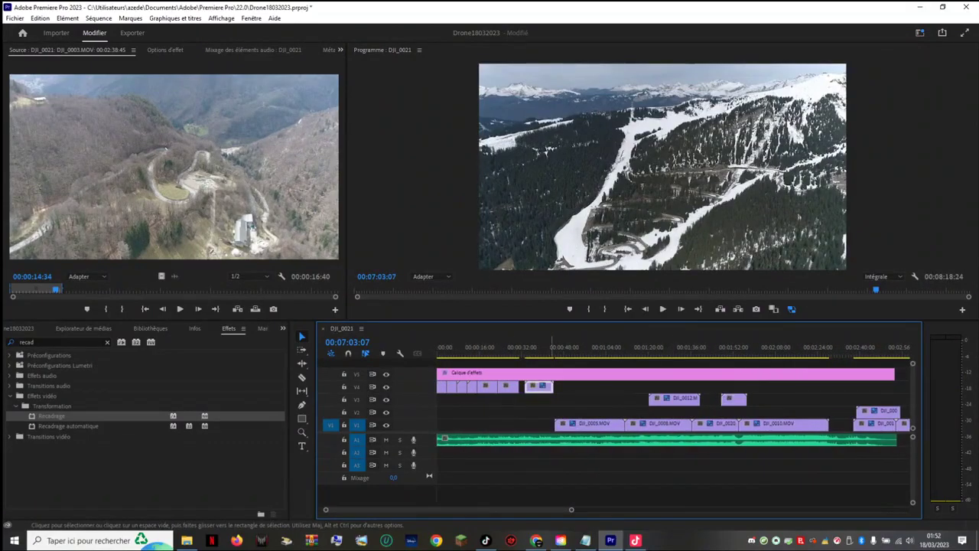
pyautogui.click(536, 349)
pyautogui.moveTo(548, 387); pyautogui.dragTo(769, 386)
pyautogui.moveTo(561, 387); pyautogui.dragTo(533, 387)
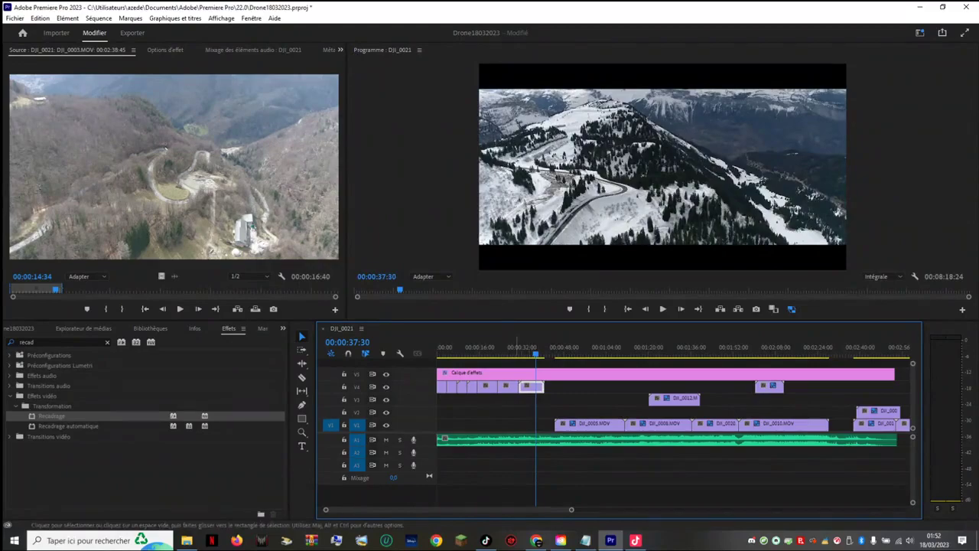
# Step: Play the transition from DJI_0009.MOV into DJI_0021.MOV and watch the new clip with the music
pyautogui.hscroll(1, 673, 413)
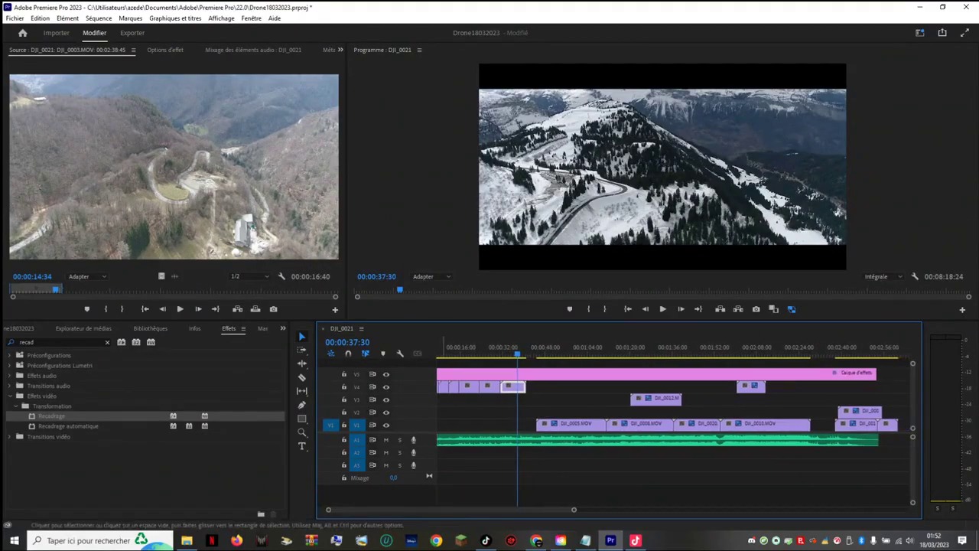
pyautogui.moveTo(463, 348); pyautogui.dragTo(490, 348)
pyautogui.press('space')
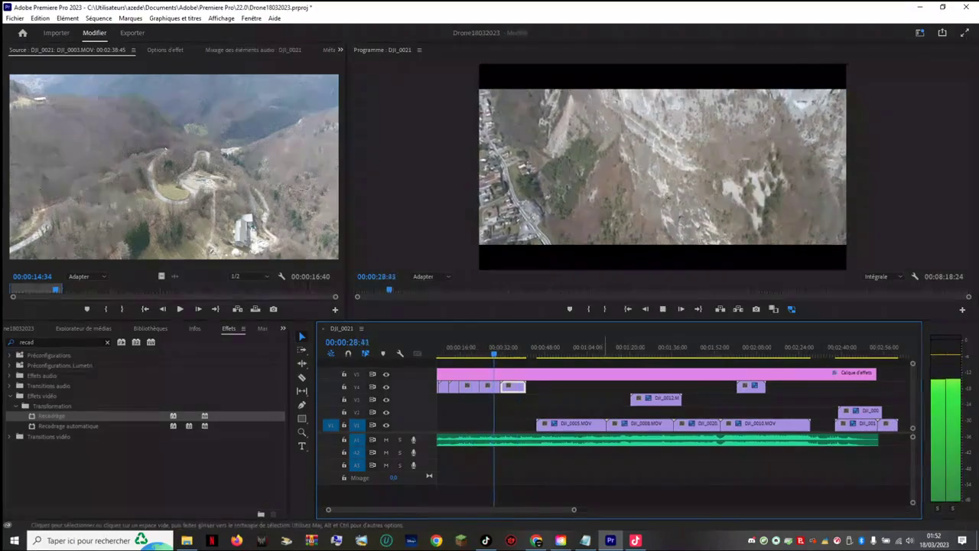
pyautogui.moveTo(574, 510); pyautogui.dragTo(474, 510)
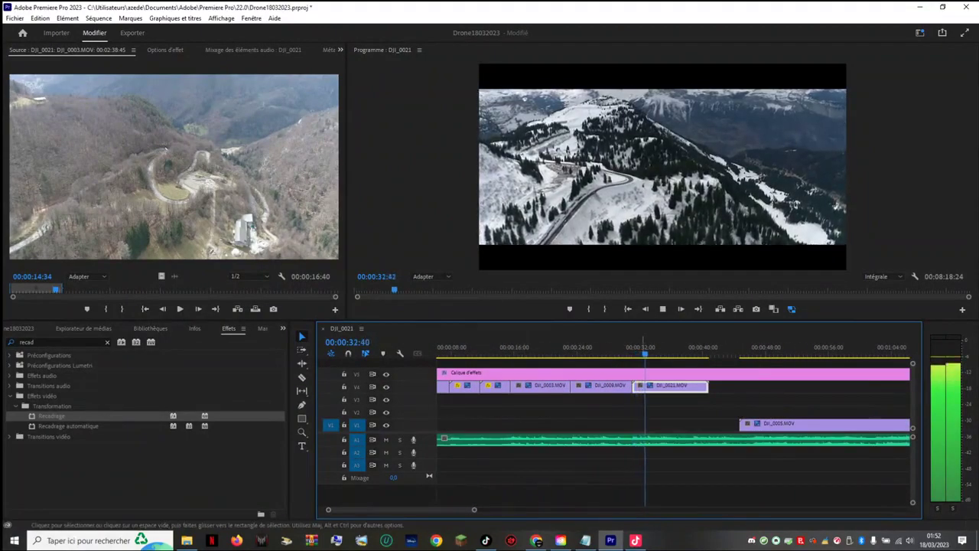
pyautogui.press('space')
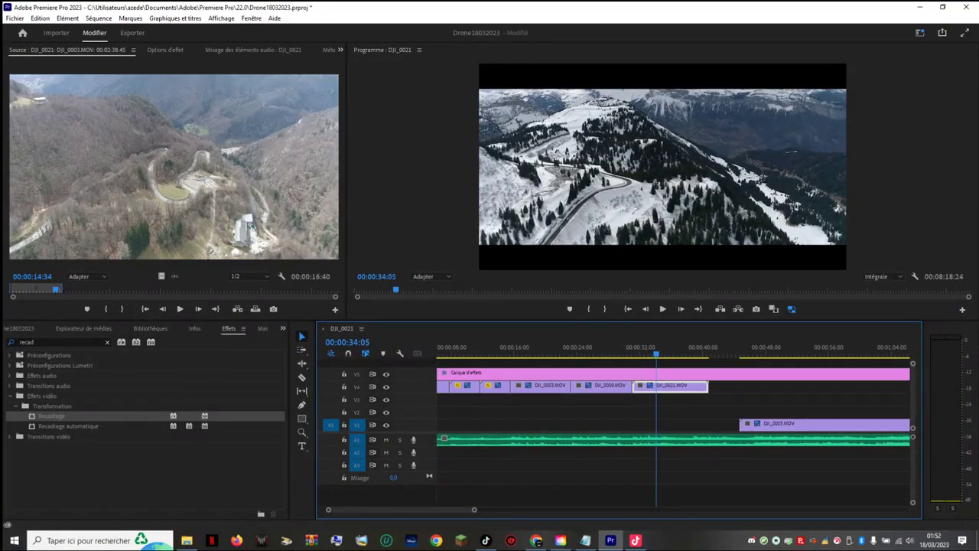
pyautogui.press('space')
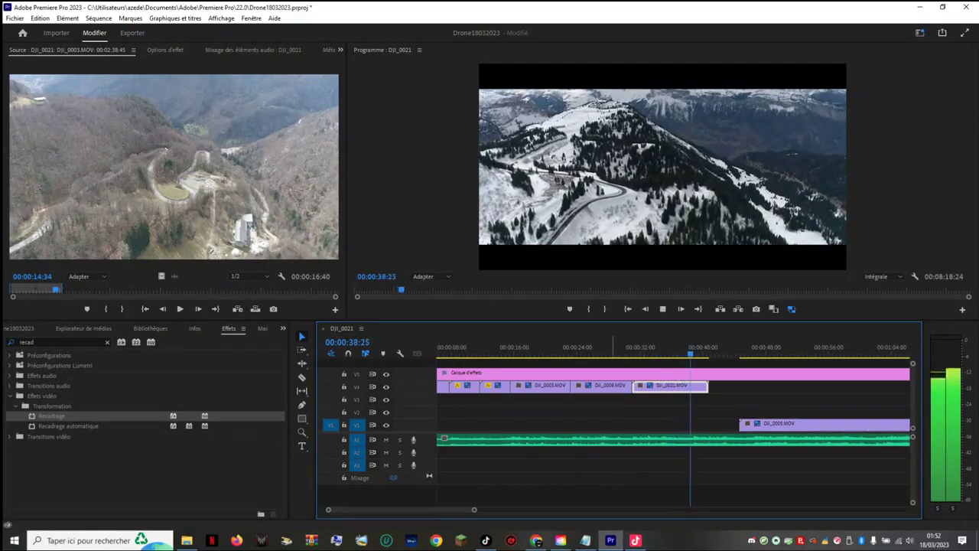
pyautogui.press('space')
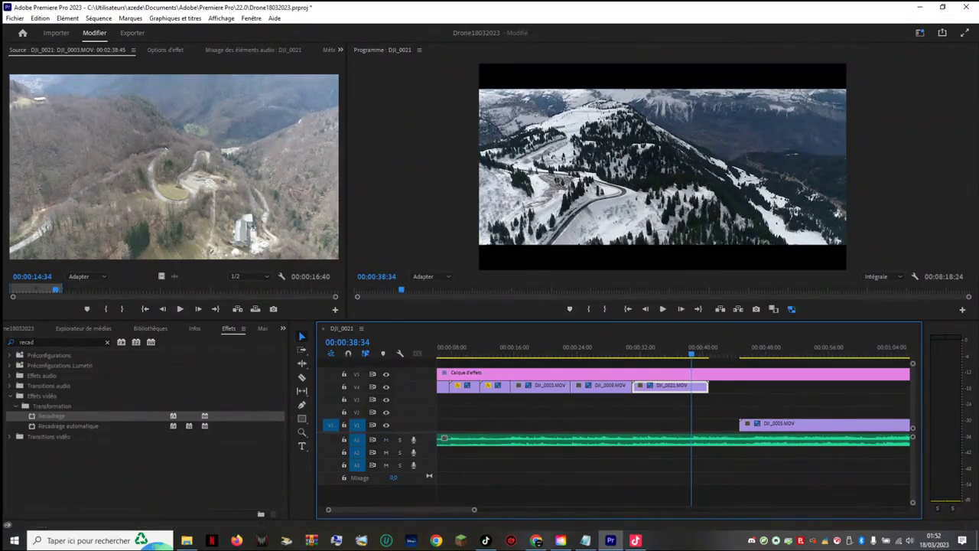
# Step: Mute audio track A1 and replay DJI_0021.MOV from its start without the music
pyautogui.moveTo(690, 353); pyautogui.dragTo(635, 354)
pyautogui.press('space')
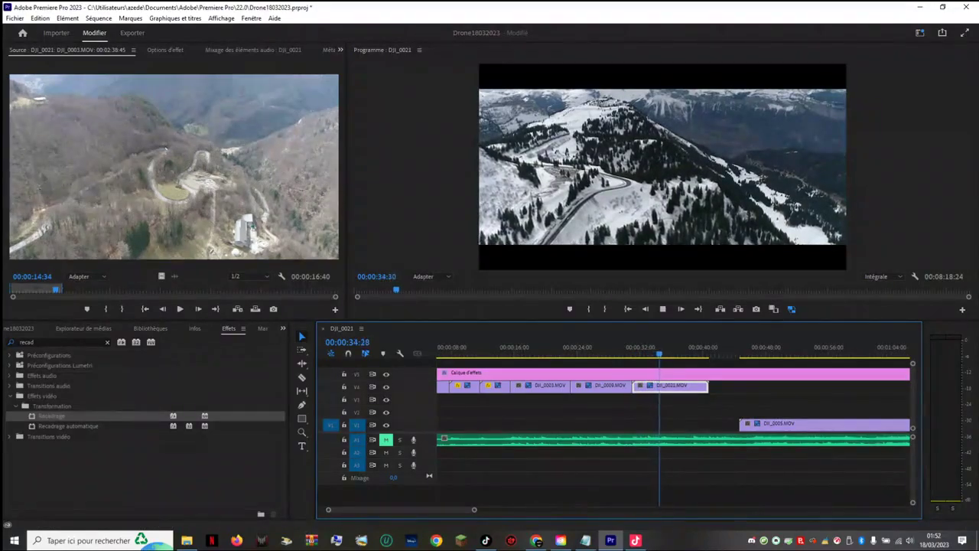
pyautogui.press('space')
# Step: Reverse the playback of DJI_0021.MOV on track V4 at 100% speed and return the playhead near its start
pyautogui.rightClick(690, 385)
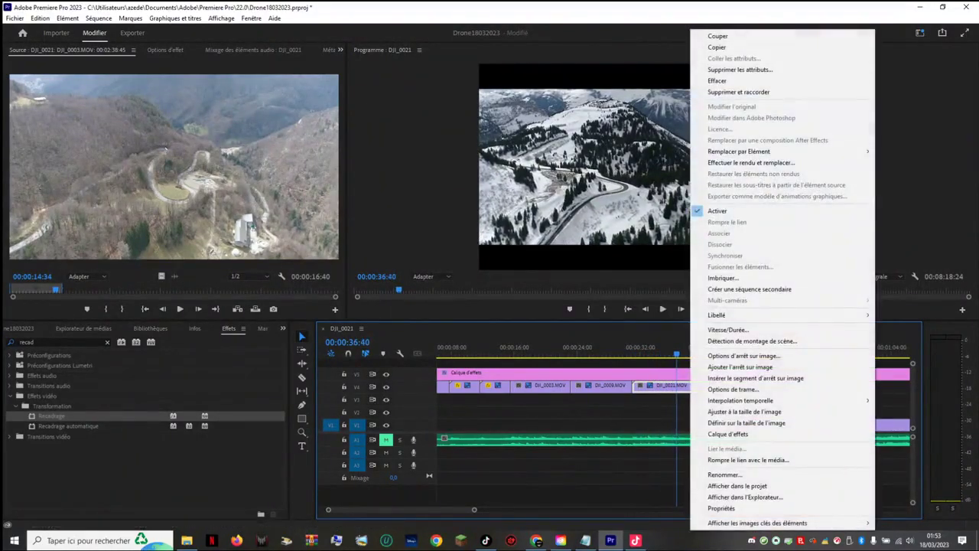
pyautogui.click(728, 330)
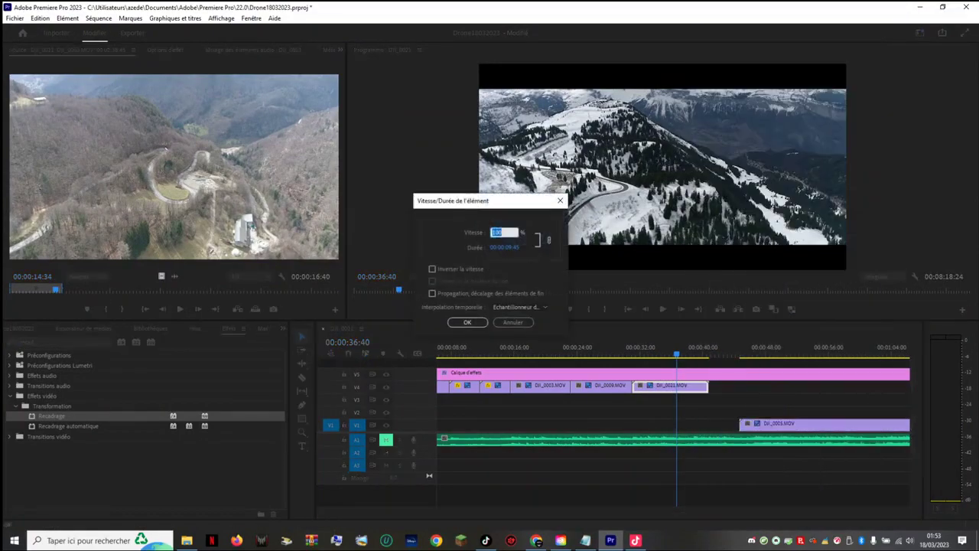
pyautogui.press('Return')
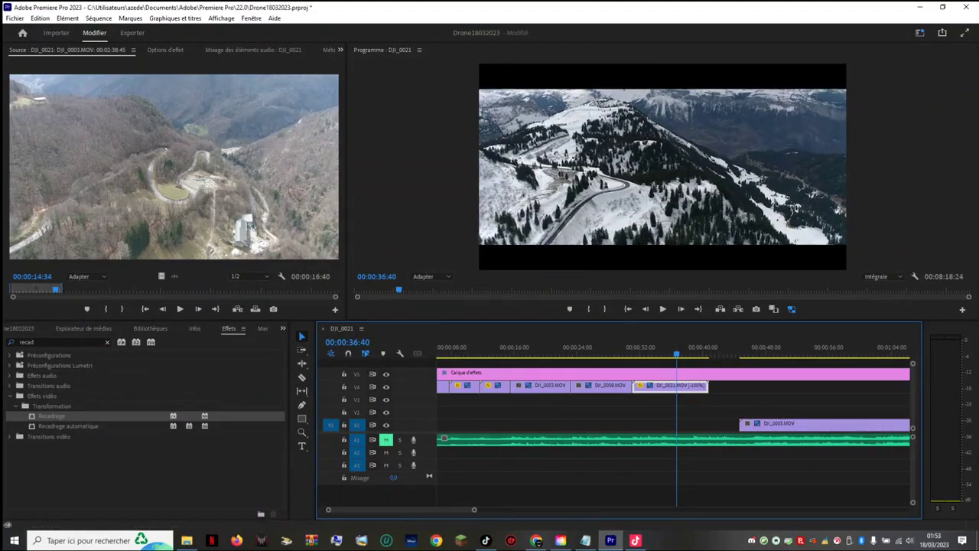
pyautogui.moveTo(676, 352); pyautogui.dragTo(640, 352)
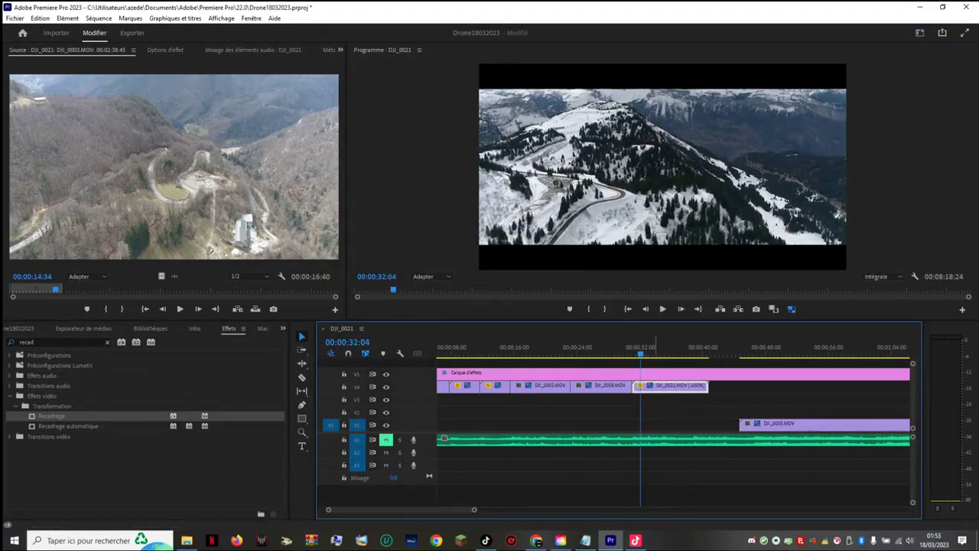
# Step: Play the reversed DJI_0021.MOV on V4 and undo its playback reversal
pyautogui.press('space')
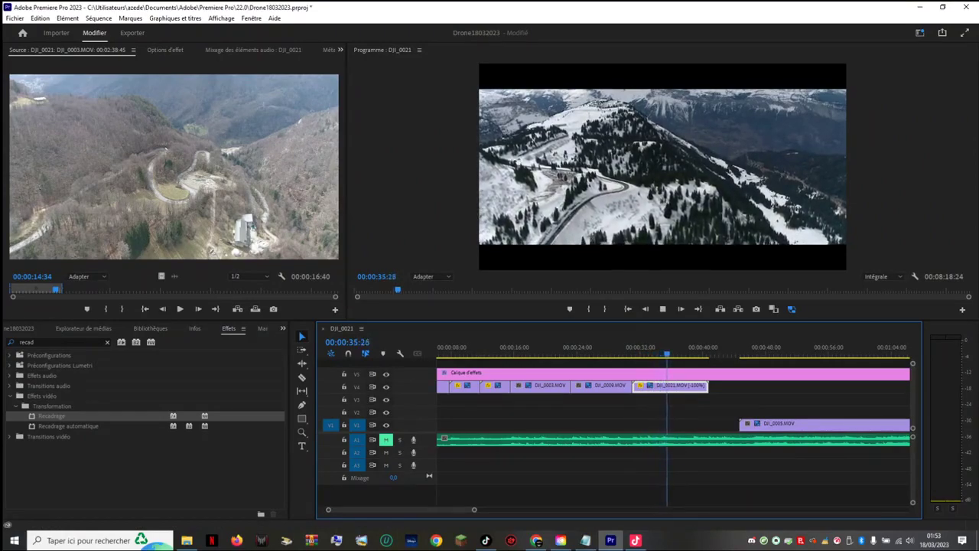
pyautogui.press('space')
pyautogui.rightClick(640, 387)
pyautogui.click(614, 412)
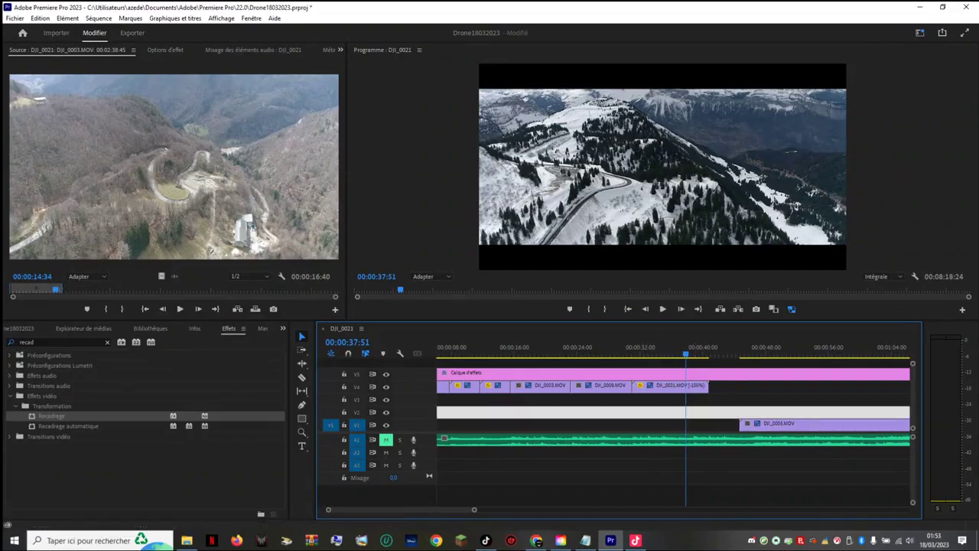
pyautogui.hotkey('ctrl', 'z')
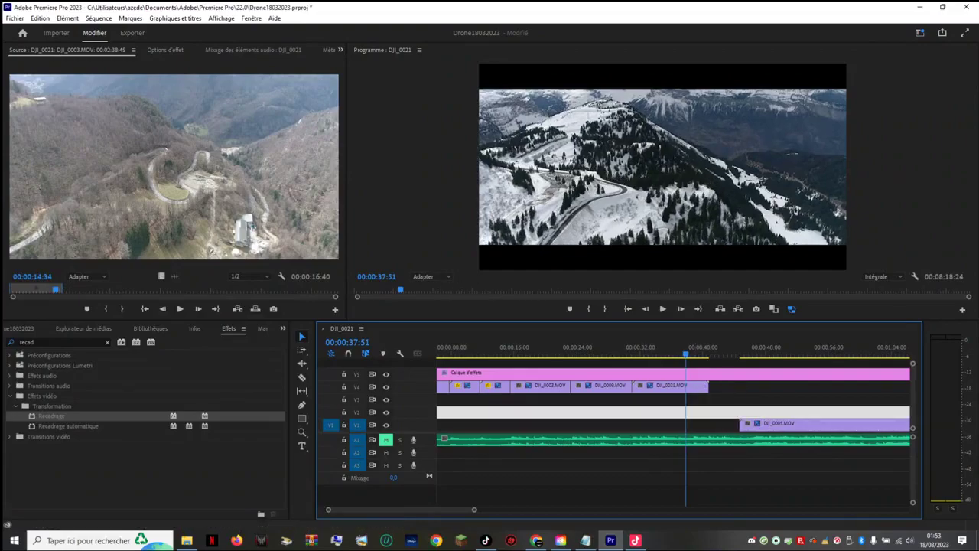
# Step: Replay DJI_0021.MOV on V4 in its original direction through to near its end without the music
pyautogui.press('Up')
pyautogui.press('space')
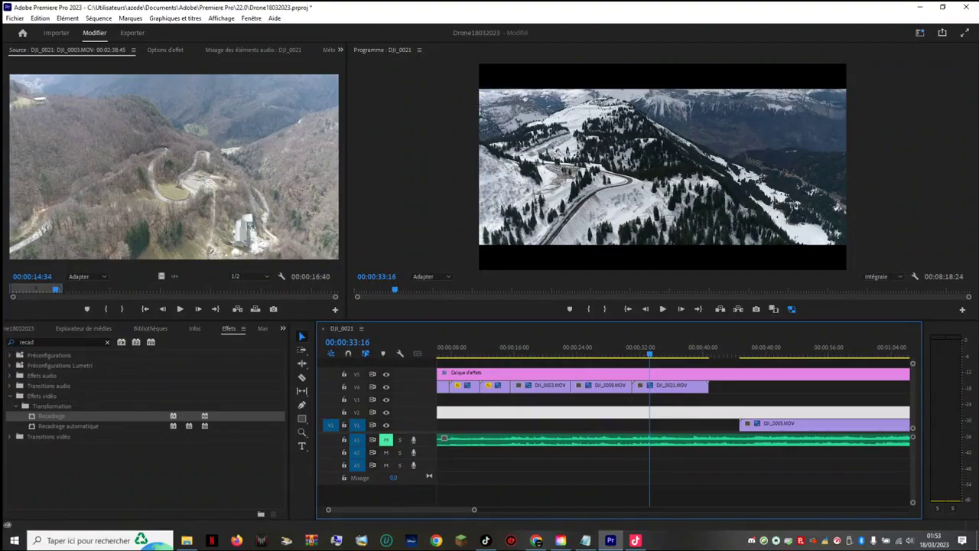
pyautogui.press('space')
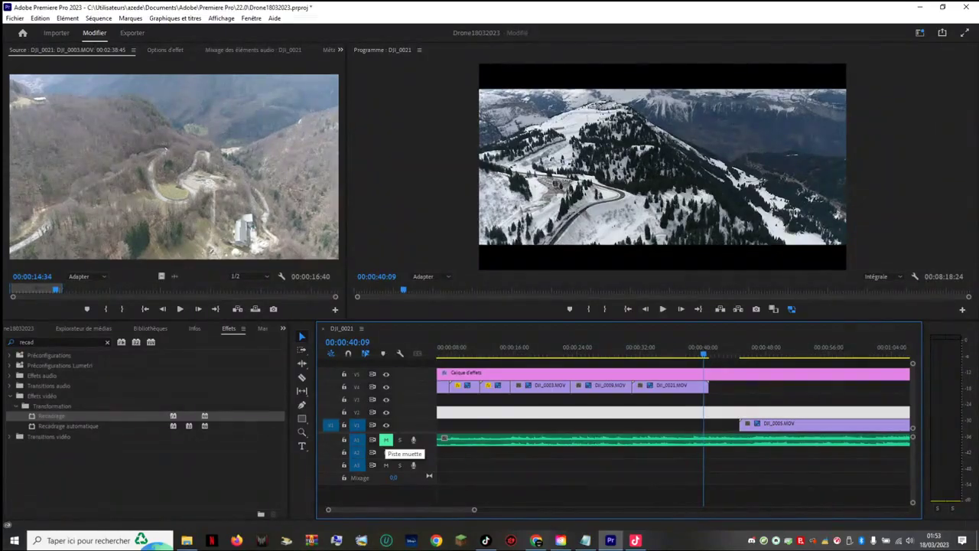
# Step: Unmute audio track A1 and replay the cut from DJI_0009.MOV into DJI_0021.MOV with the music
pyautogui.click(387, 440)
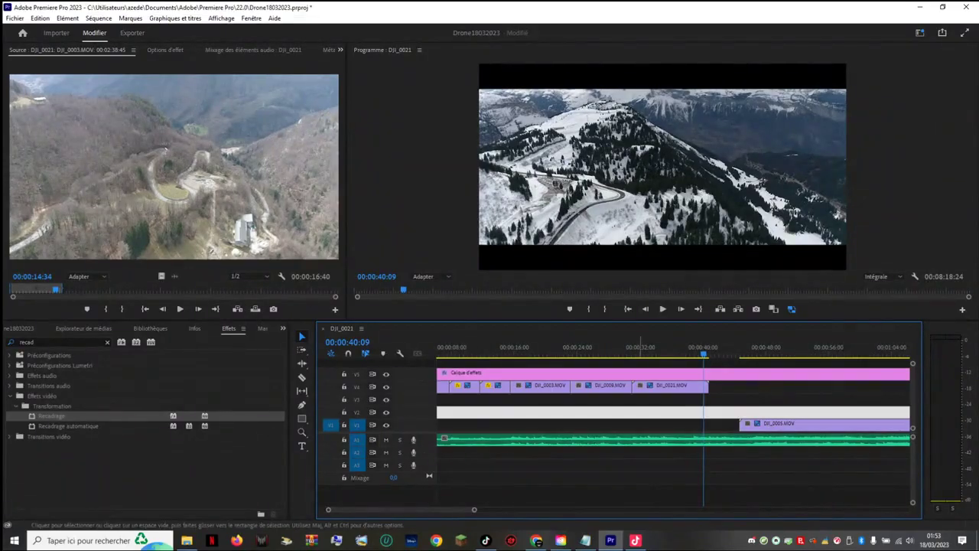
pyautogui.click(630, 348)
pyautogui.press('space')
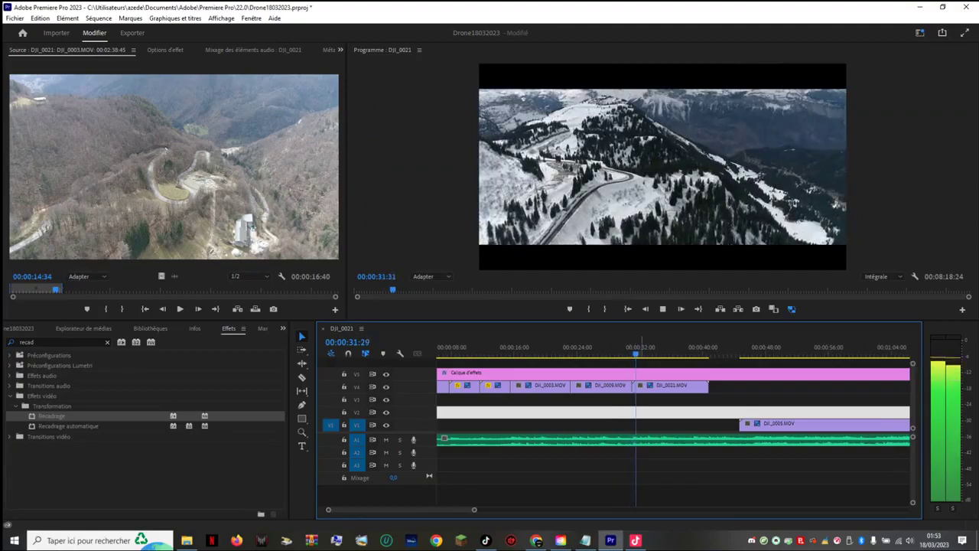
pyautogui.press('space')
pyautogui.click(625, 347)
pyautogui.press('l')
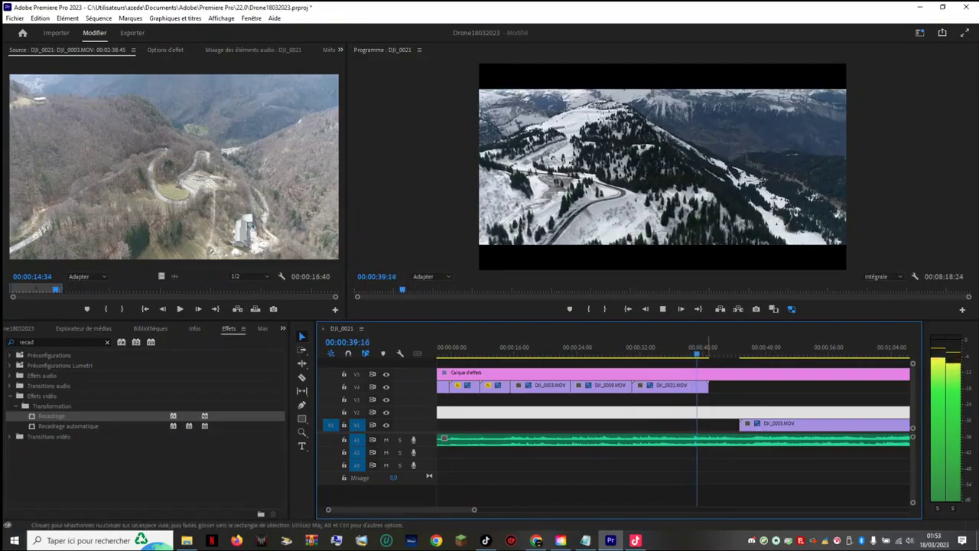
# Step: Recheck the end and start of DJI_0021.MOV with the music and remove the clip from V4
pyautogui.moveTo(708, 350); pyautogui.dragTo(687, 351)
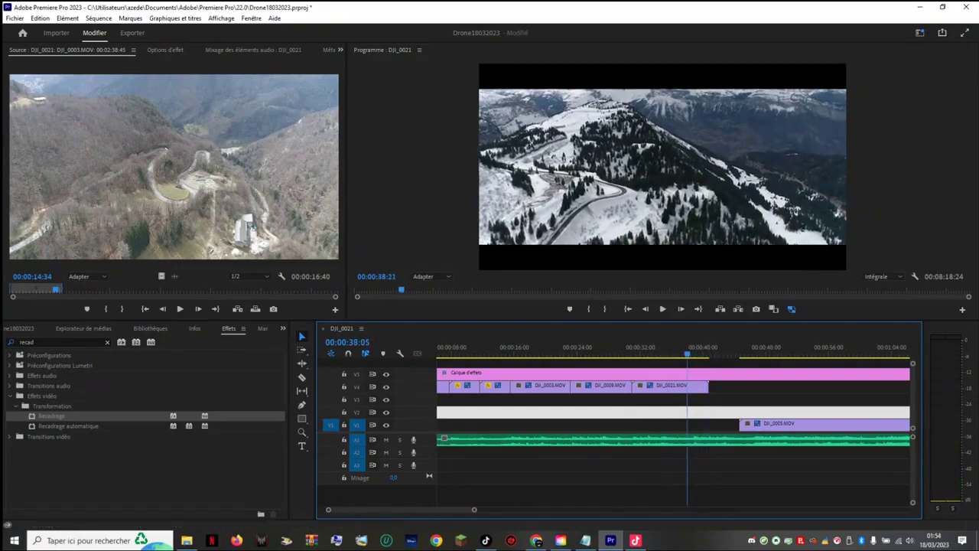
pyautogui.press('space')
pyautogui.press('space')
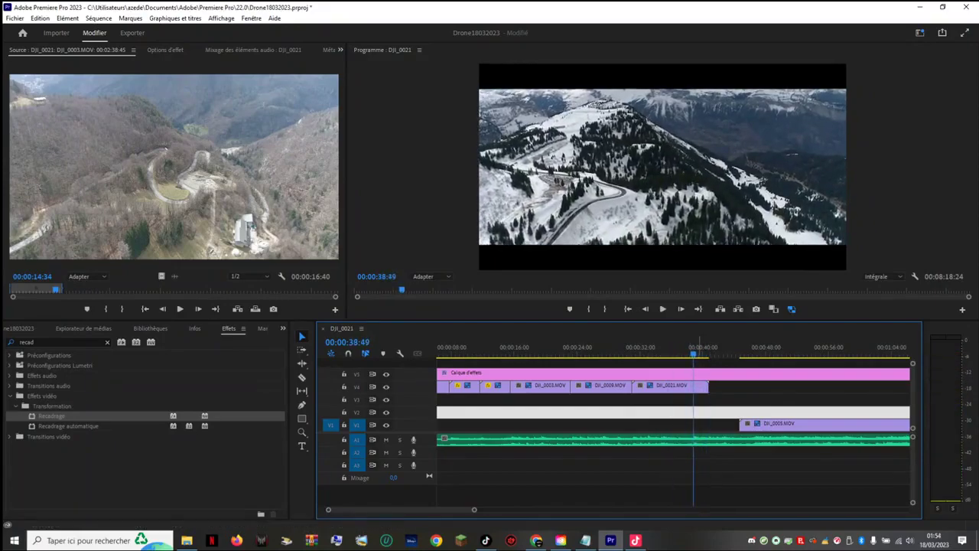
pyautogui.moveTo(694, 345); pyautogui.dragTo(628, 346)
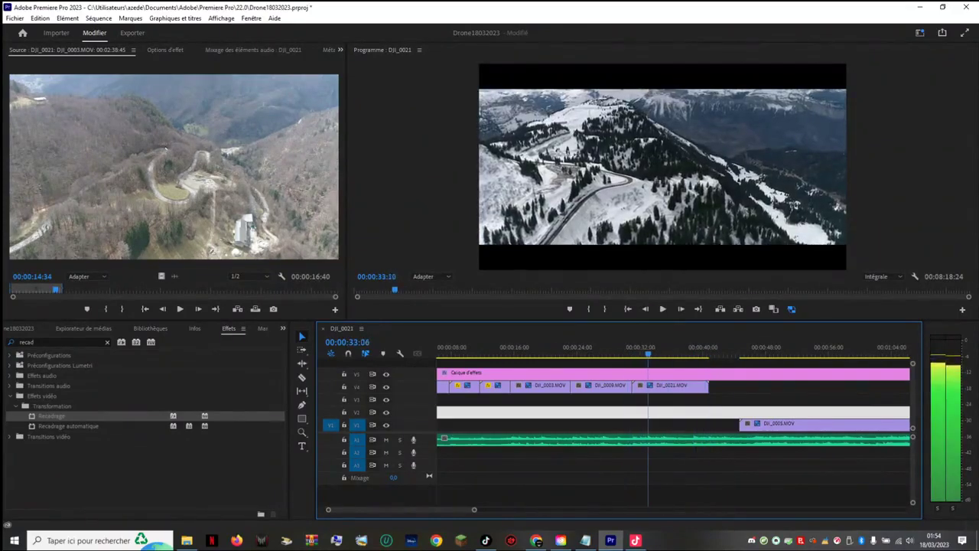
pyautogui.press('space')
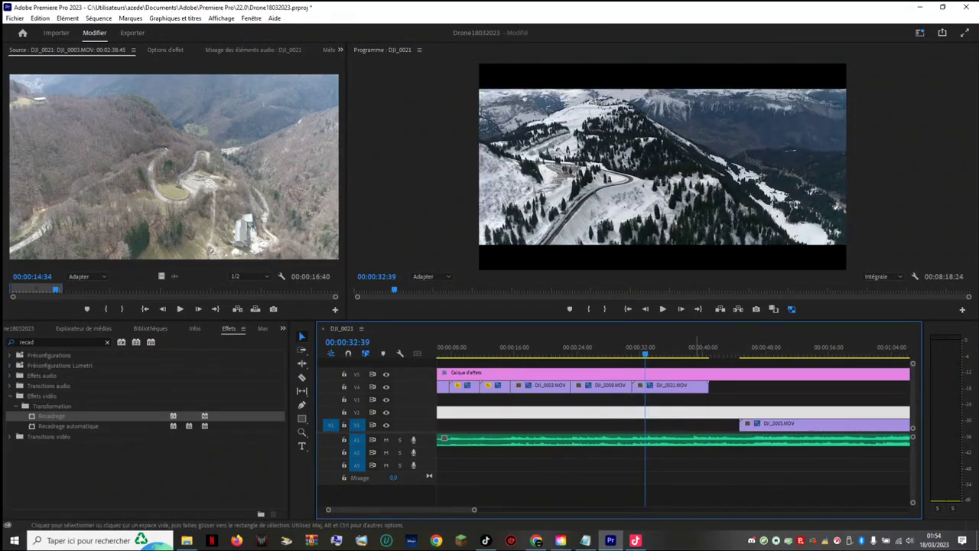
pyautogui.press('Delete')
pyautogui.press('Delete')
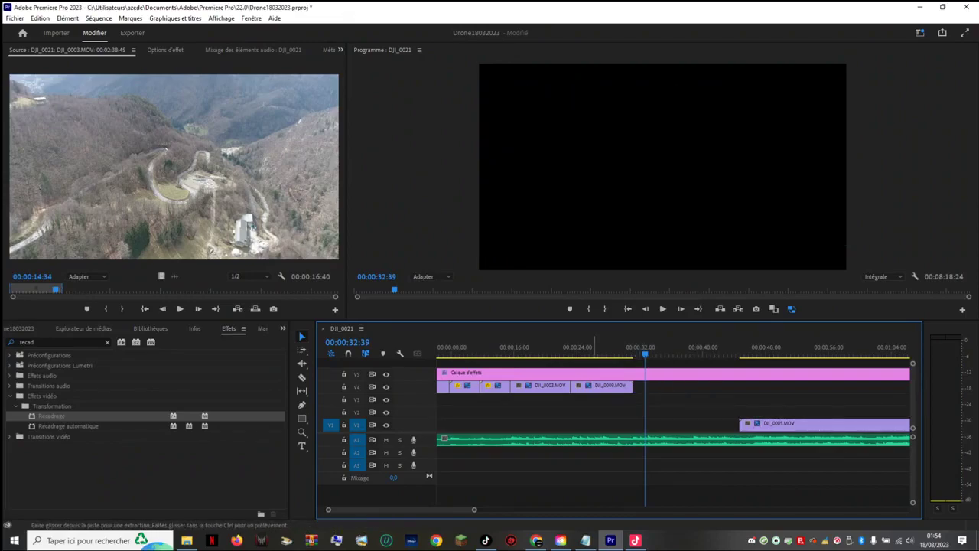
# Step: Look through the rest of the sequence, including the clips beyond the end of the music, for footage to follow DJI_0009.MOV
pyautogui.scroll(-10, 646, 398)
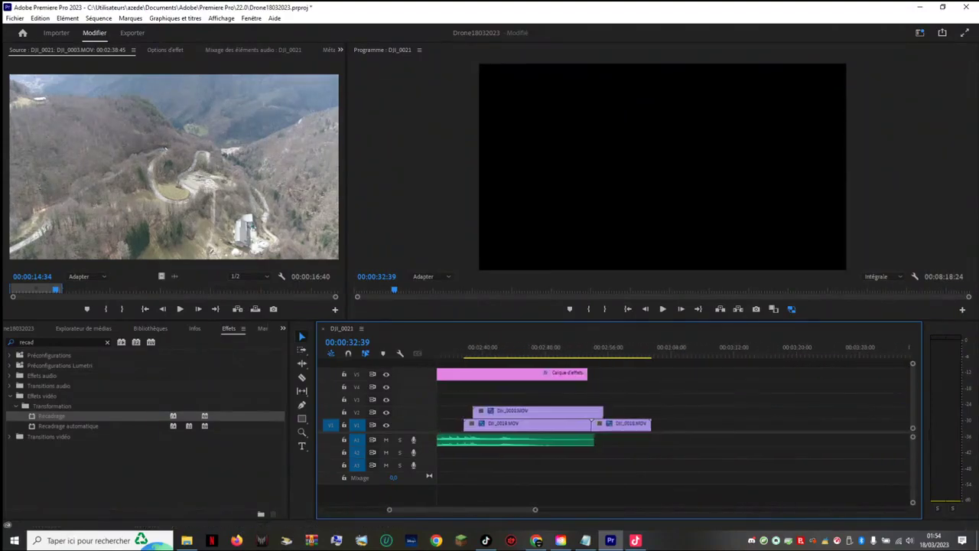
pyautogui.scroll(4, 645, 397)
pyautogui.click(646, 353)
pyautogui.moveTo(645, 353); pyautogui.dragTo(660, 353)
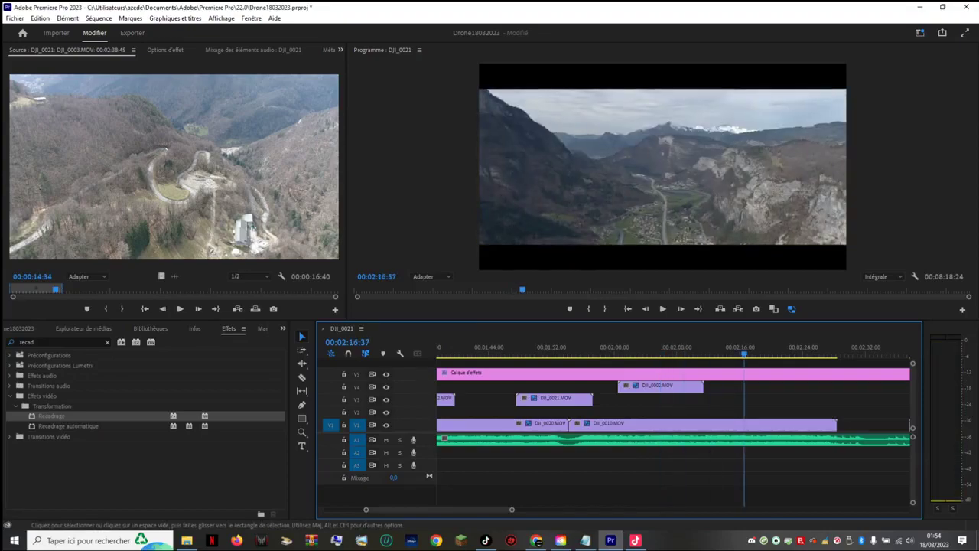
pyautogui.press('-')
pyautogui.press('-')
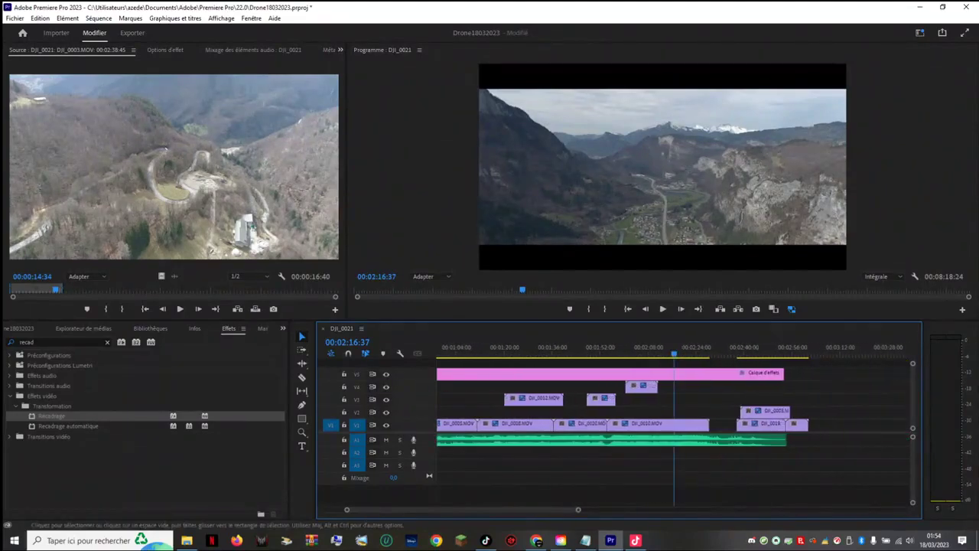
pyautogui.moveTo(745, 352); pyautogui.dragTo(854, 348)
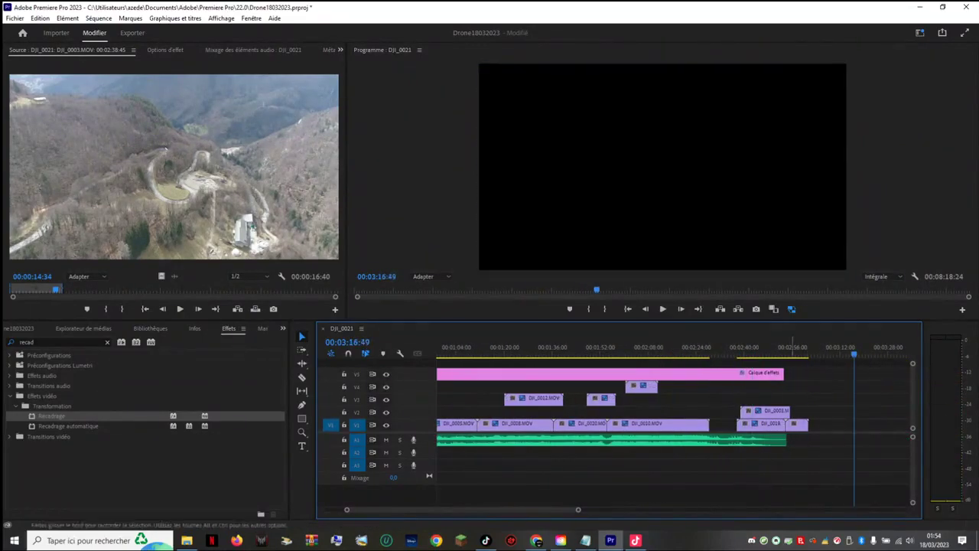
pyautogui.moveTo(537, 540)
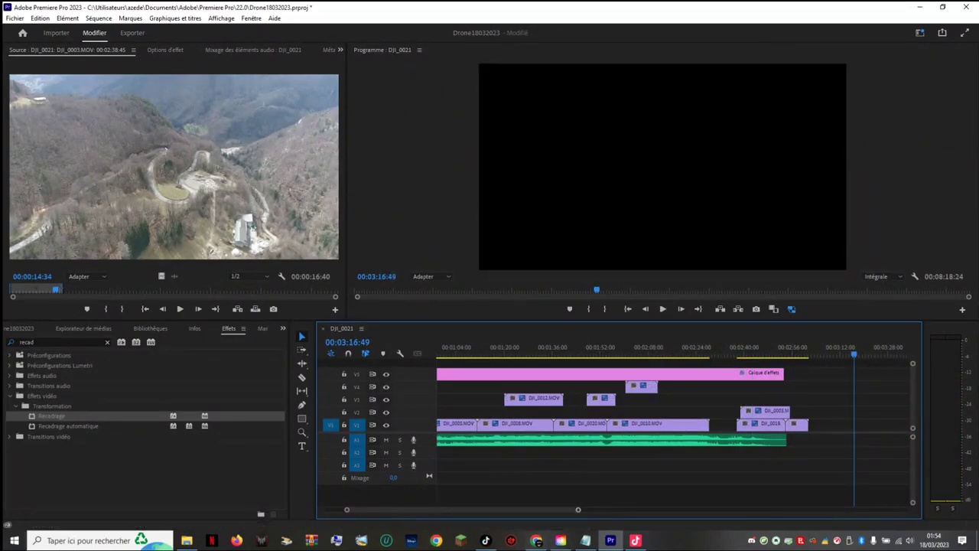
pyautogui.press('-')
pyautogui.press('-')
pyautogui.moveTo(673, 510); pyautogui.dragTo(737, 510)
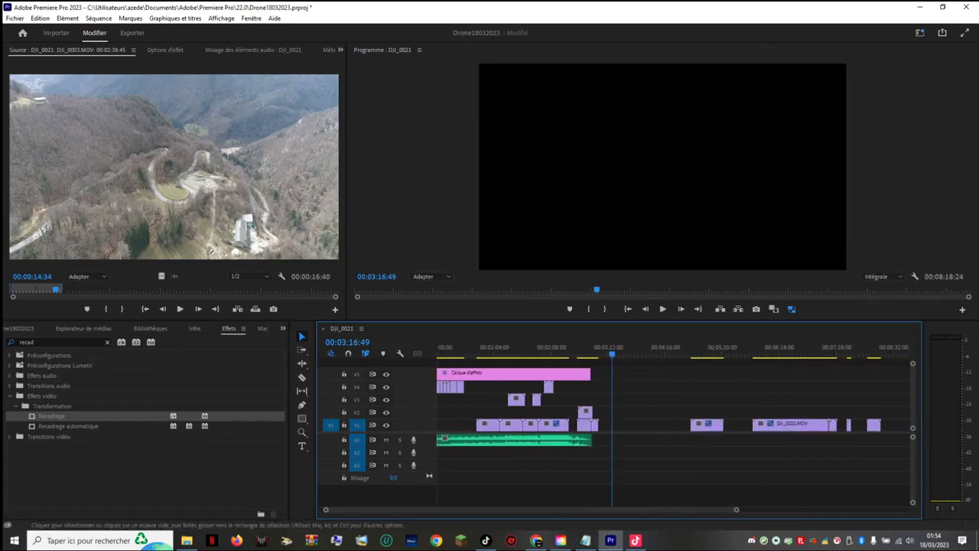
# Step: Move DJI_0021.MOV from V3 near 00:01:51:17 to V4, directly against the end of DJI_0009.MOV
pyautogui.moveTo(697, 348); pyautogui.dragTo(535, 348)
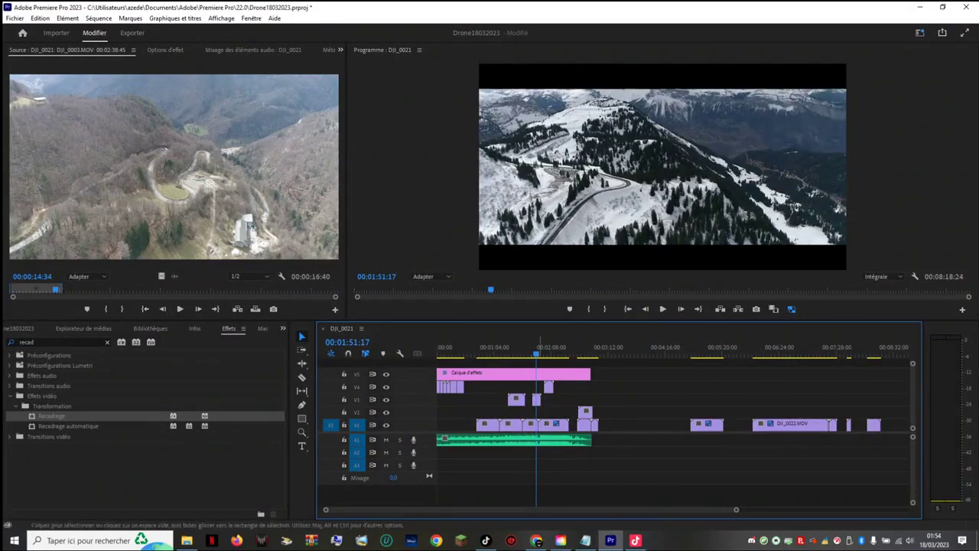
pyautogui.moveTo(536, 398); pyautogui.dragTo(536, 399)
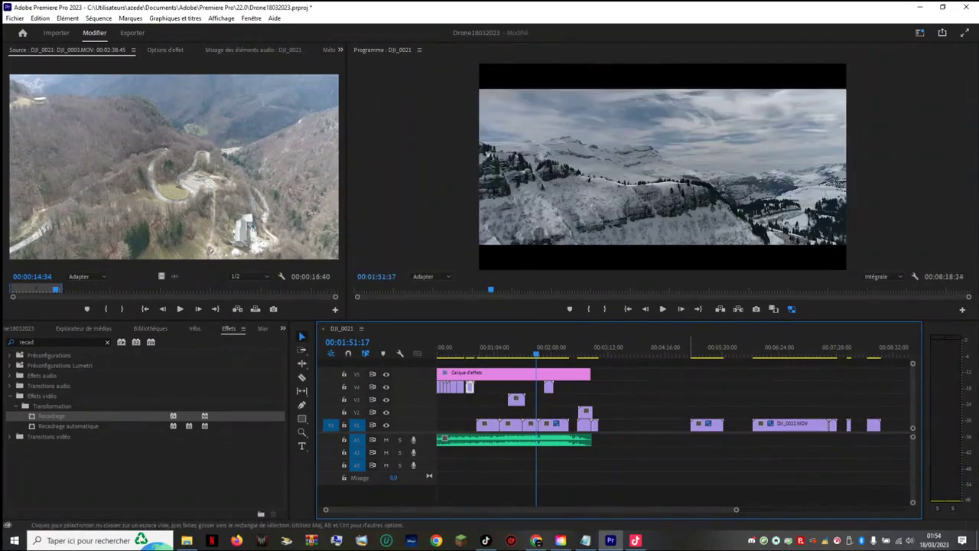
pyautogui.press('=')
pyautogui.press('=')
pyautogui.press('=')
pyautogui.scroll(3, 673, 413)
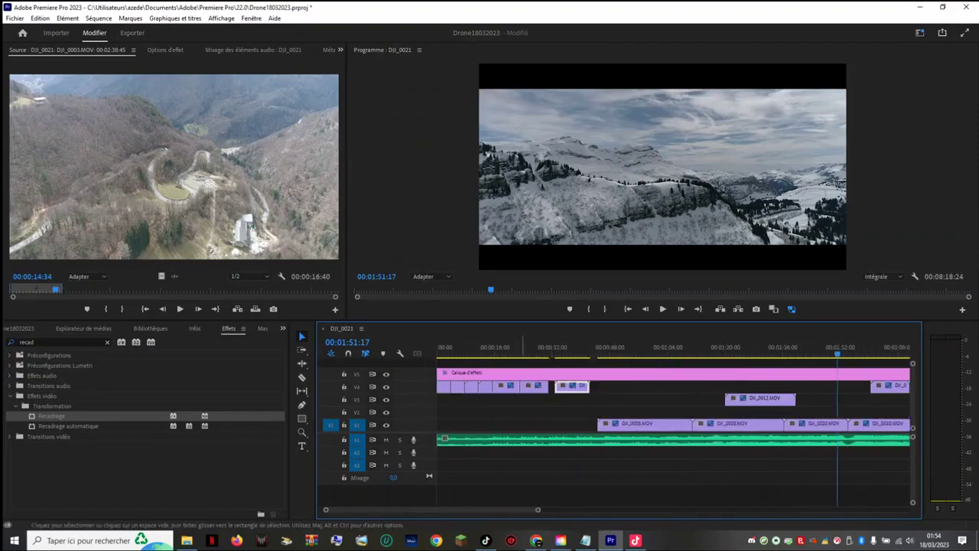
pyautogui.moveTo(547, 353); pyautogui.dragTo(561, 353)
pyautogui.moveTo(577, 388); pyautogui.dragTo(570, 389)
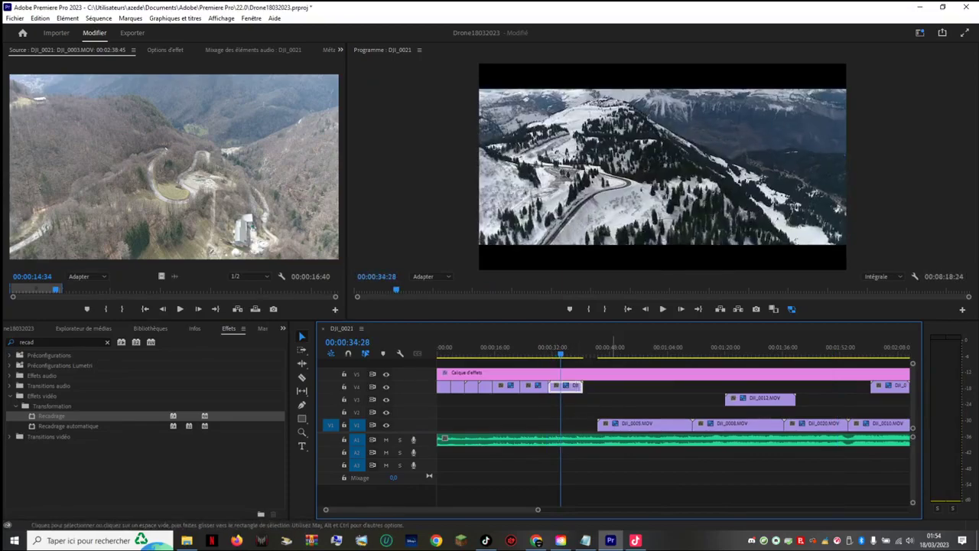
# Step: Play the newly placed DJI_0021.MOV with the music and return the playhead near its start at 00:00:32:04
pyautogui.moveTo(554, 348); pyautogui.dragTo(579, 348)
pyautogui.press('space')
pyautogui.press('j')
pyautogui.moveTo(549, 349); pyautogui.dragTo(552, 348)
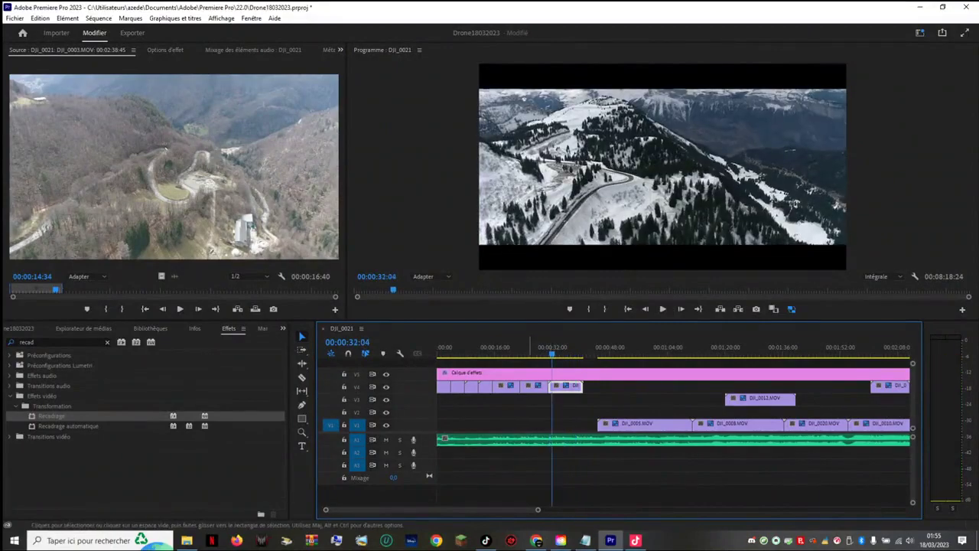
# Step: Ripple trim the start of DJI_0021.MOV so it ends at about 00:00:40:00, and play its opening
pyautogui.press('=')
pyautogui.press('=')
pyautogui.press('=')
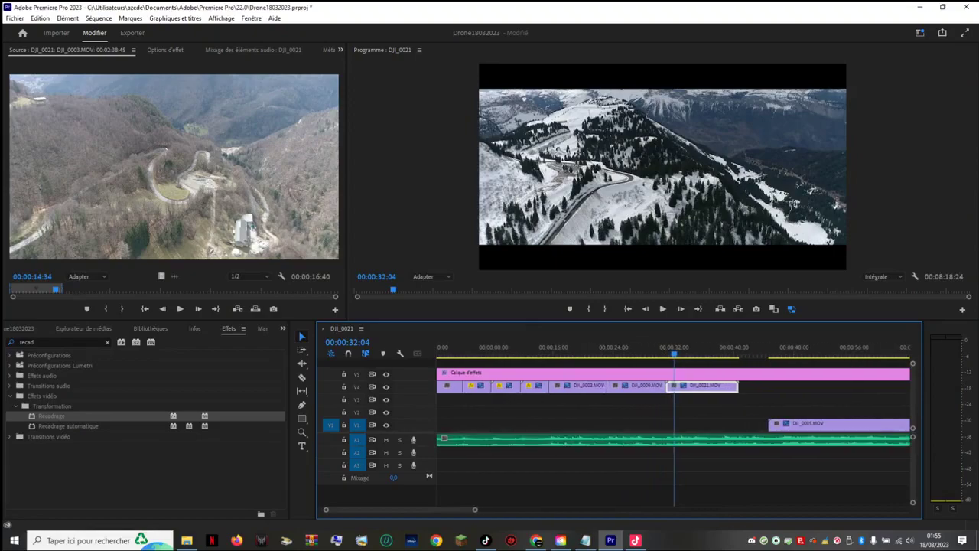
pyautogui.moveTo(668, 385); pyautogui.dragTo(710, 387)
pyautogui.press('space')
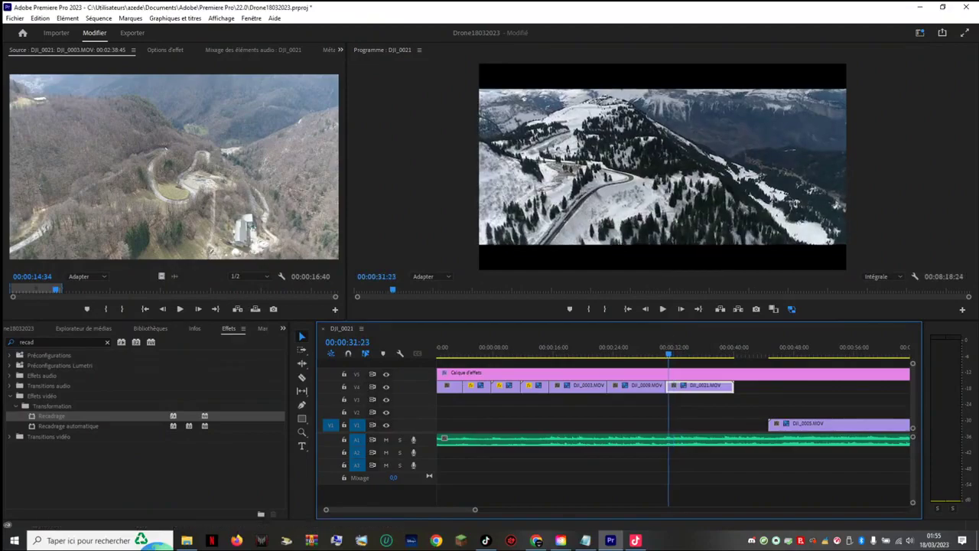
pyautogui.press('space')
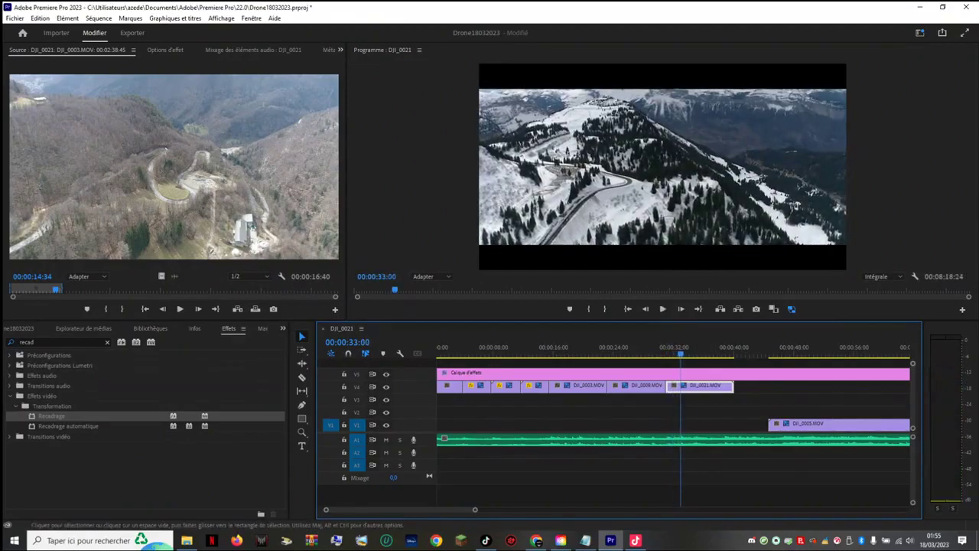
# Step: Ripple trim the start of DJI_0021.MOV further so it ends at about 00:00:39:22, and play through to its end
pyautogui.moveTo(666, 385); pyautogui.dragTo(693, 390)
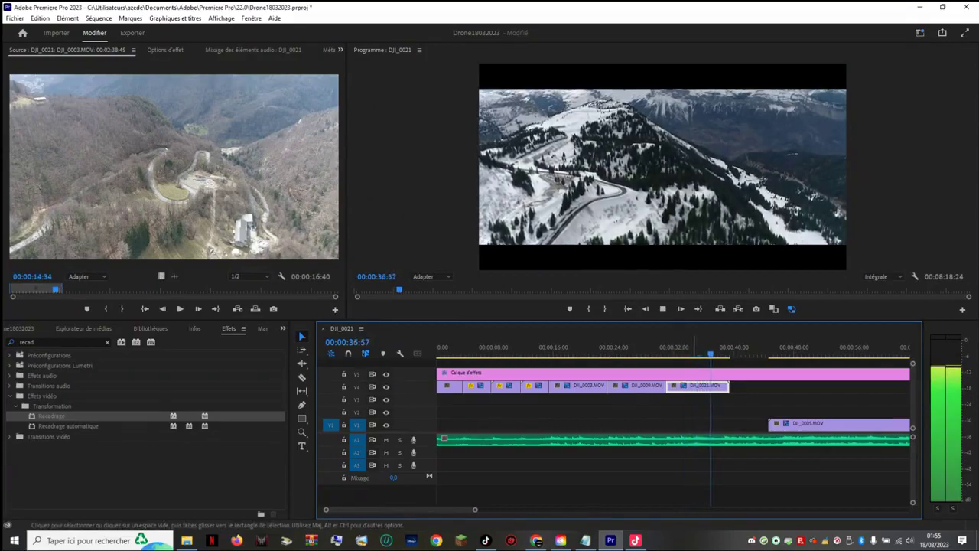
pyautogui.press('space')
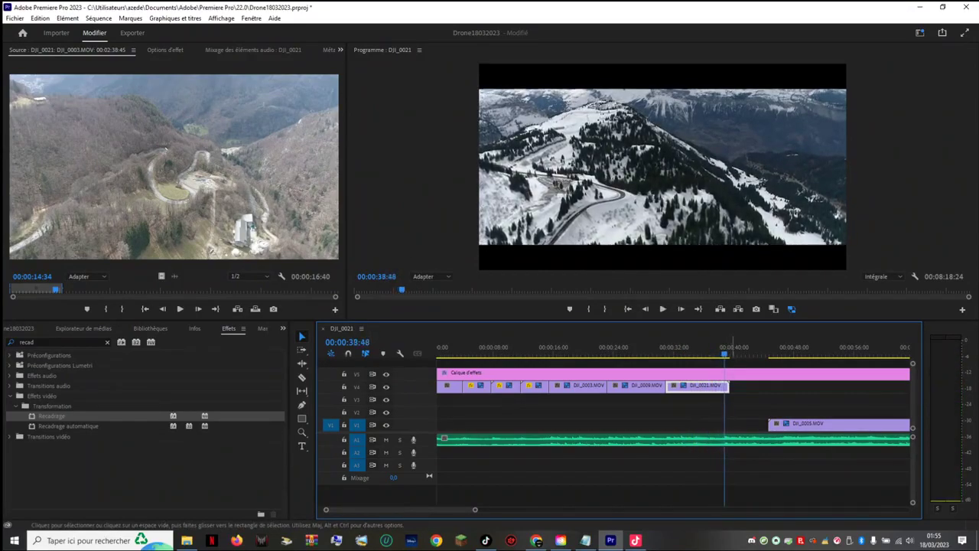
pyautogui.press('space')
pyautogui.press('space')
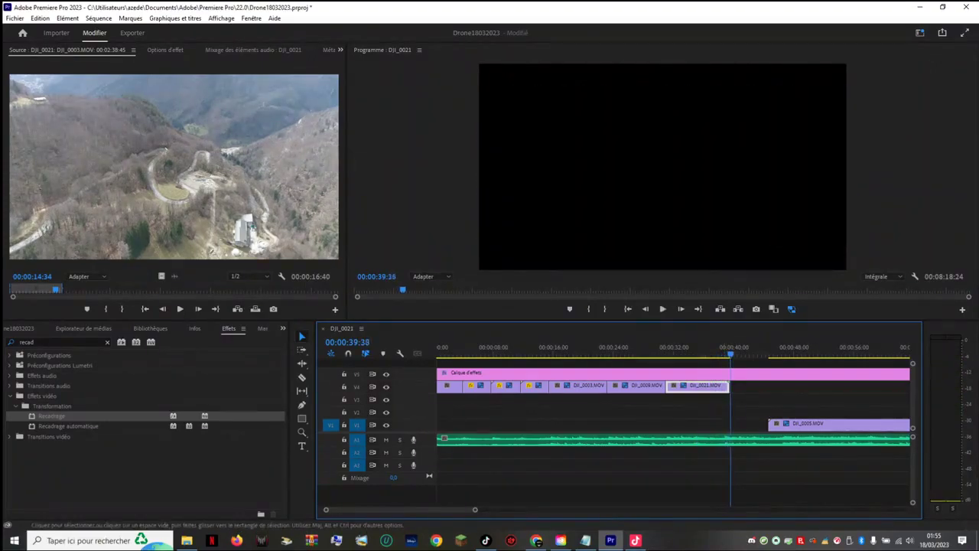
pyautogui.moveTo(731, 354); pyautogui.dragTo(728, 353)
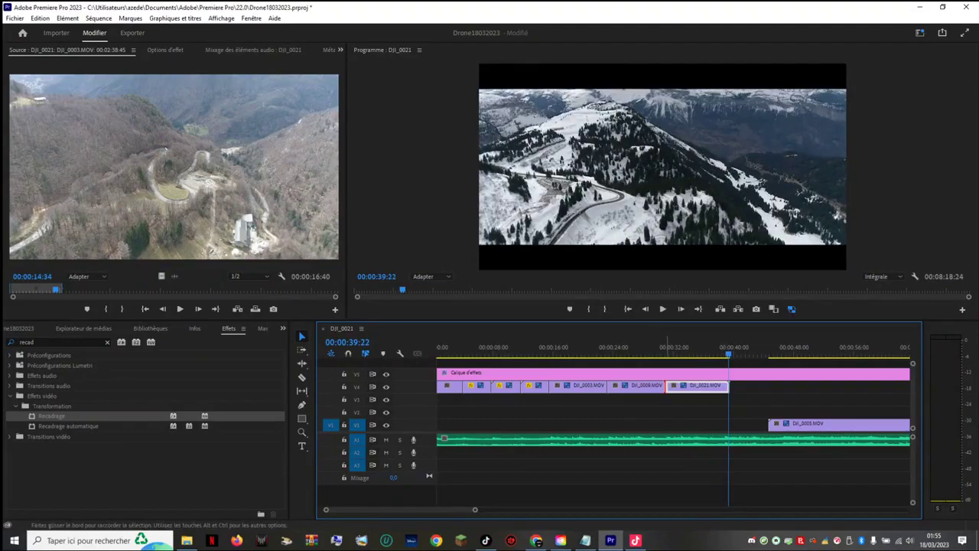
# Step: Ripple trim the start of DJI_0021.MOV so it ends at about 00:00:39:00, and replay it with the music to 00:00:38:48
pyautogui.moveTo(665, 385); pyautogui.dragTo(669, 386)
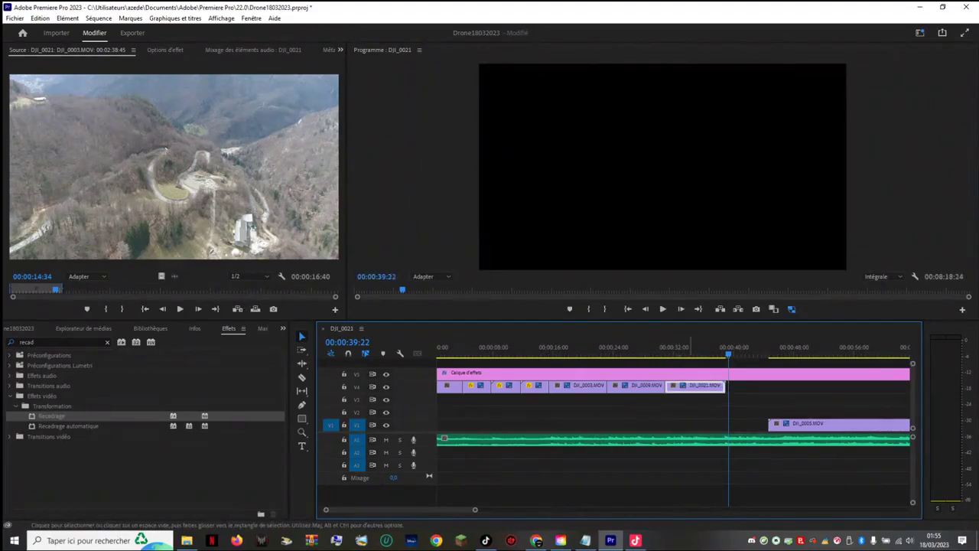
pyautogui.click(666, 348)
pyautogui.press('space')
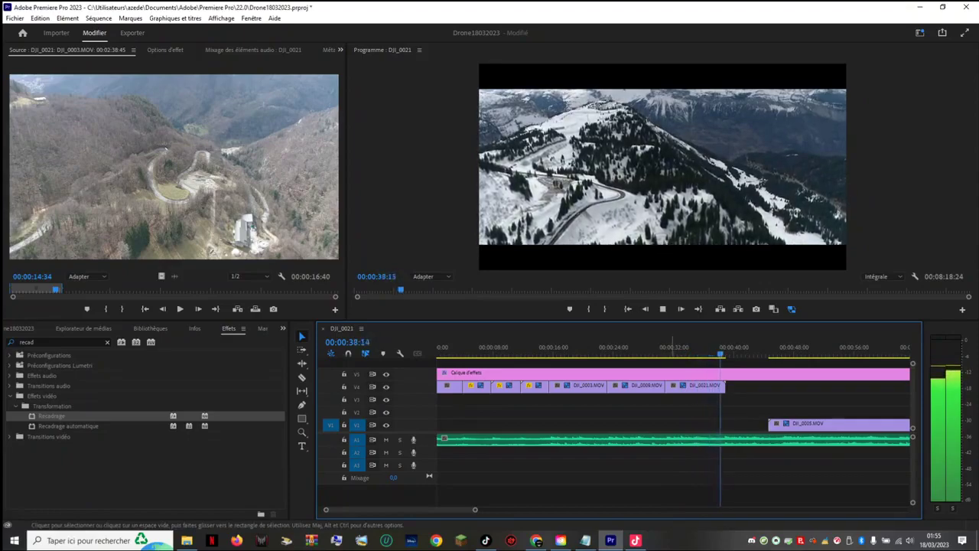
pyautogui.press('space')
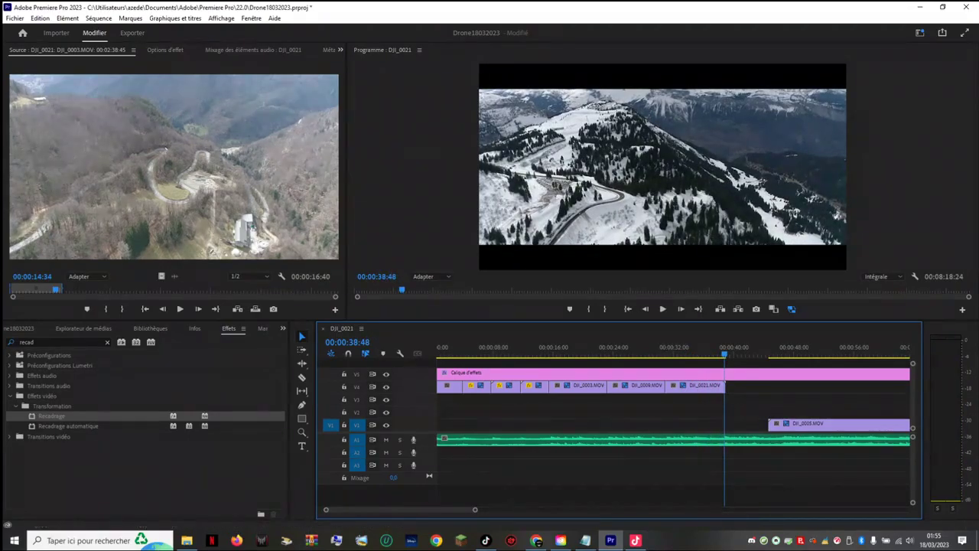
pyautogui.press('=')
pyautogui.press('=')
pyautogui.press('=')
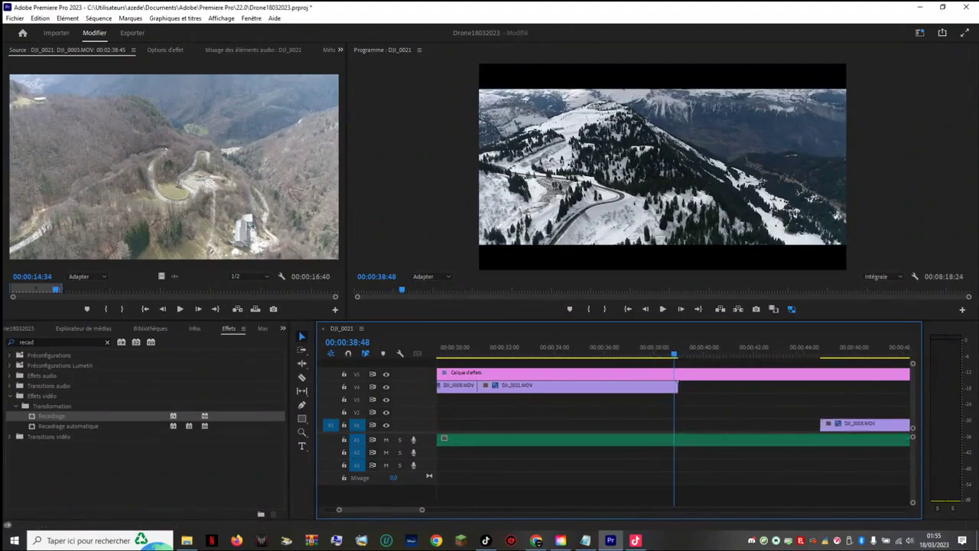
# Step: Trim the end of DJI_0021.MOV back to the playhead at 00:00:38:48 and play past the cut to check it
pyautogui.press('=')
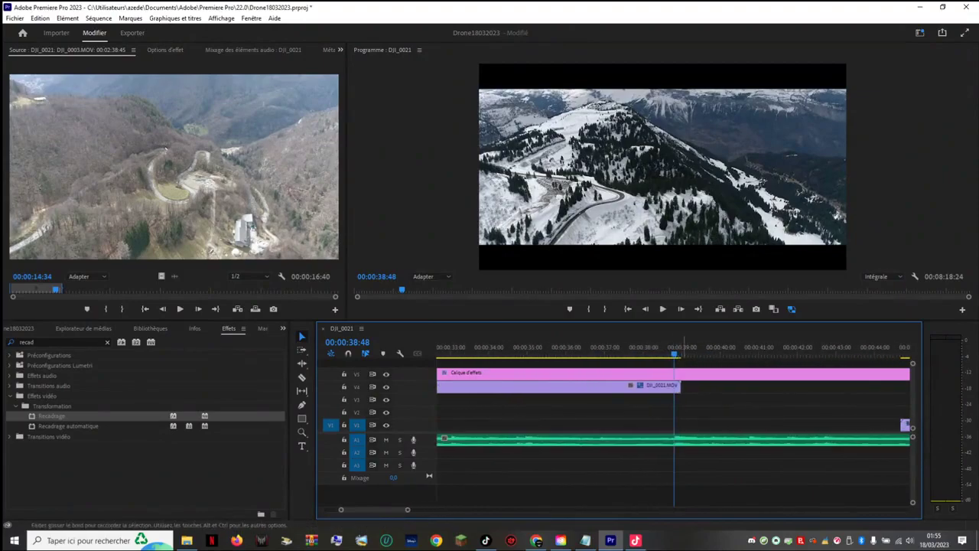
pyautogui.moveTo(682, 386); pyautogui.dragTo(680, 387)
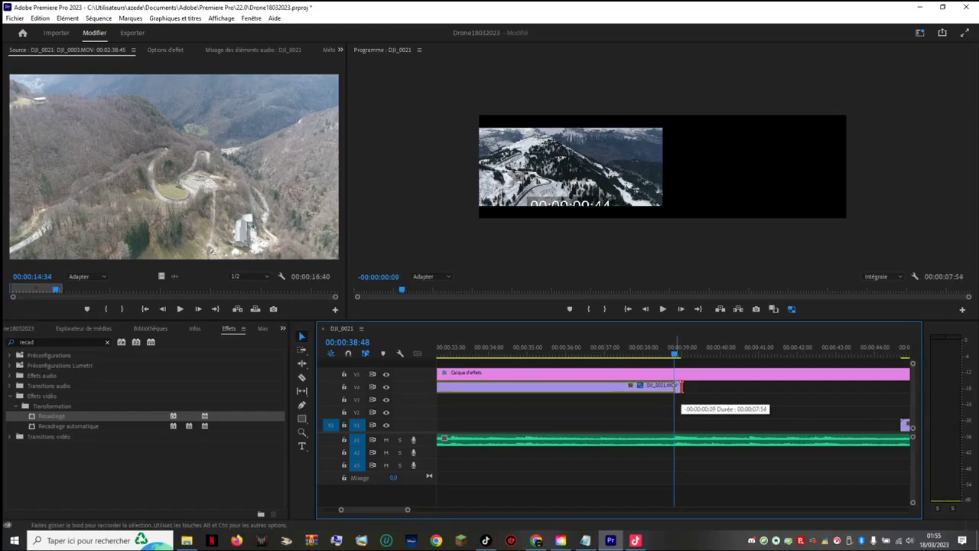
pyautogui.moveTo(679, 386); pyautogui.dragTo(674, 386)
pyautogui.press('space')
pyautogui.press('space')
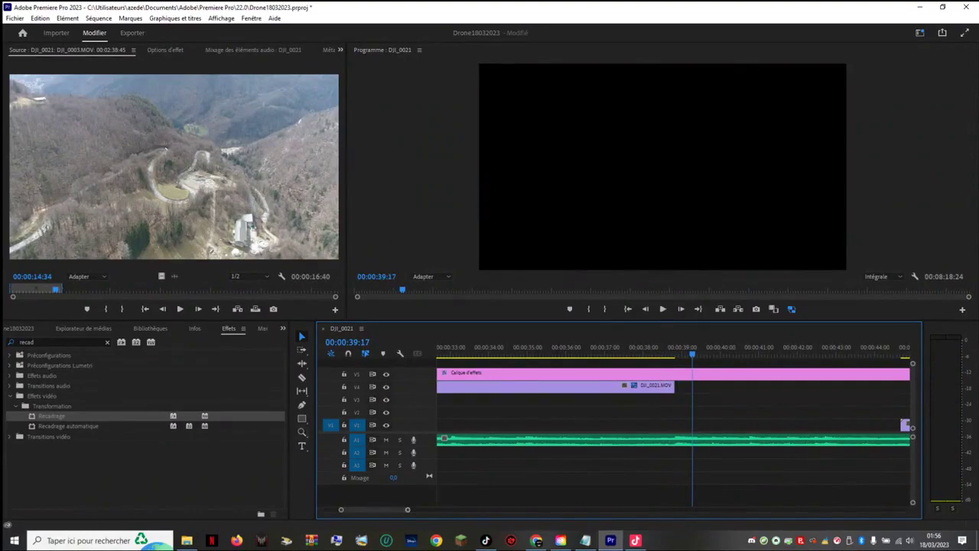
# Step: Move DJI_0012.MOV onto V4 at about 00:02:35 and place DJI_0008.MOV on V4 directly after DJI_0021.MOV
pyautogui.press('-')
pyautogui.press('-')
pyautogui.press('-')
pyautogui.press('-')
pyautogui.press('-')
pyautogui.press('-')
pyautogui.press('-')
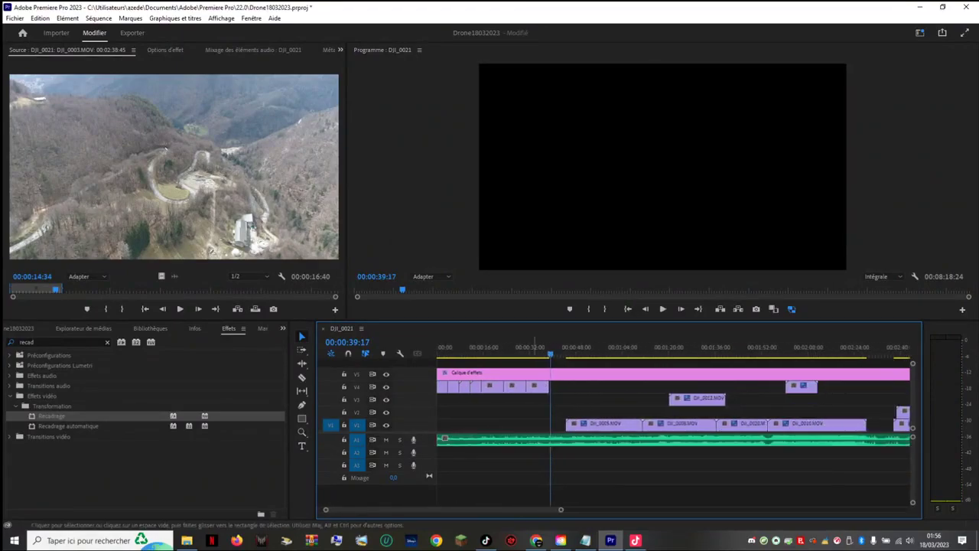
pyautogui.scroll(-1, 674, 425)
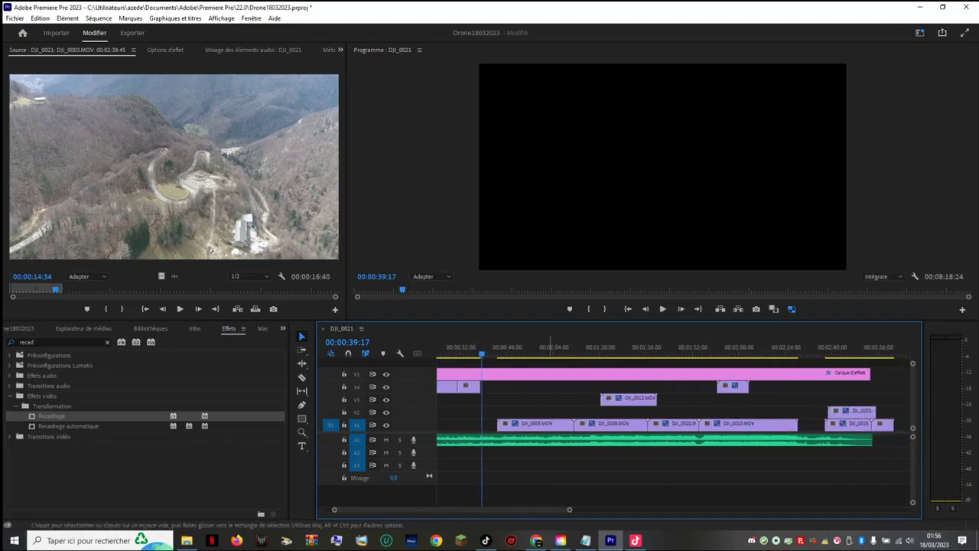
pyautogui.press('space')
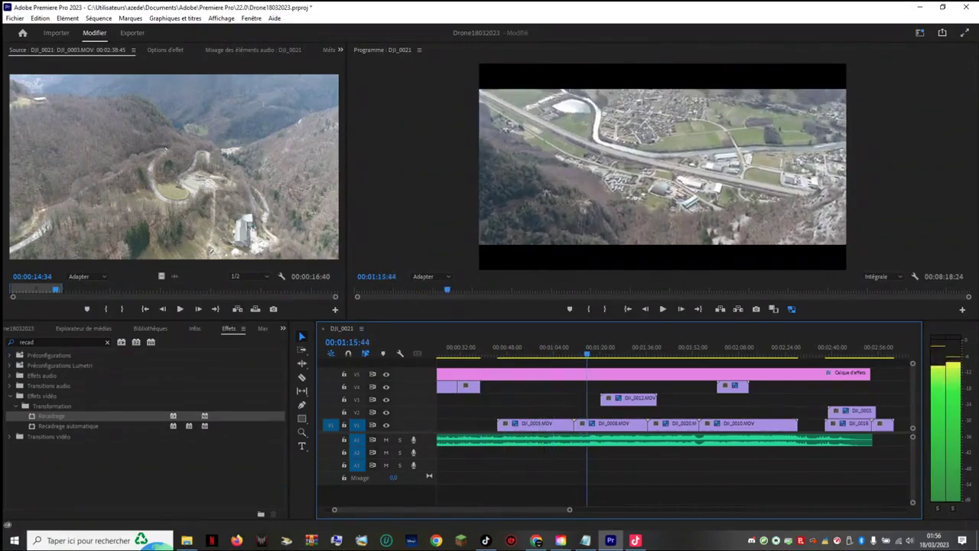
pyautogui.press('space')
pyautogui.moveTo(627, 399); pyautogui.dragTo(842, 387)
pyautogui.moveTo(639, 424); pyautogui.dragTo(544, 387)
# Step: Play DJI_0008.MOV with the music to 00:00:53:32 and move DJI_0005.MOV from V1 onto V4 at about 00:01:27
pyautogui.click(478, 348)
pyautogui.press('space')
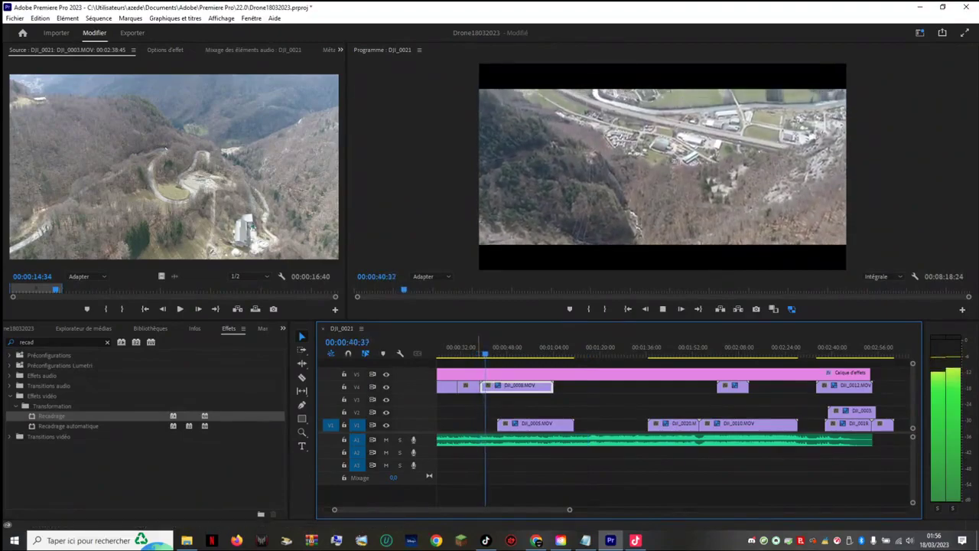
pyautogui.press('space')
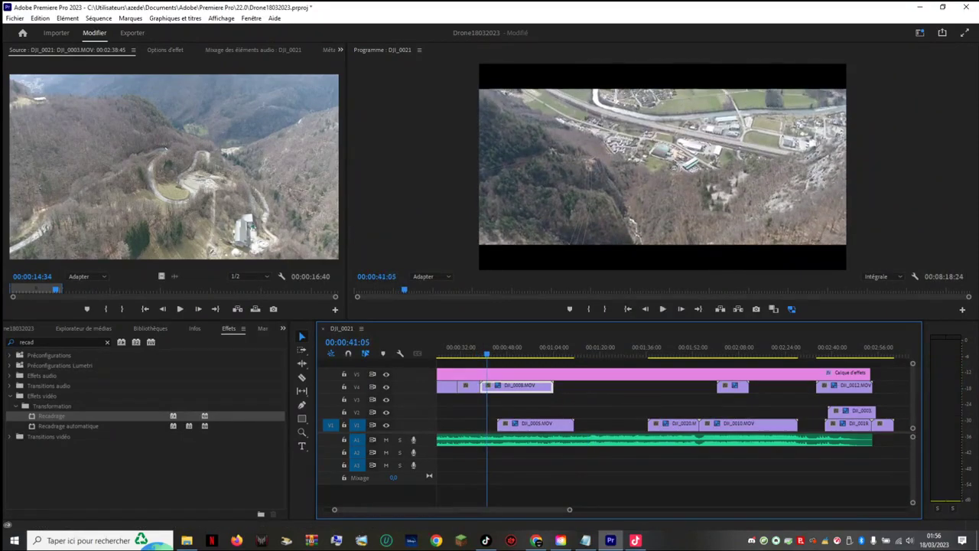
pyautogui.press('space')
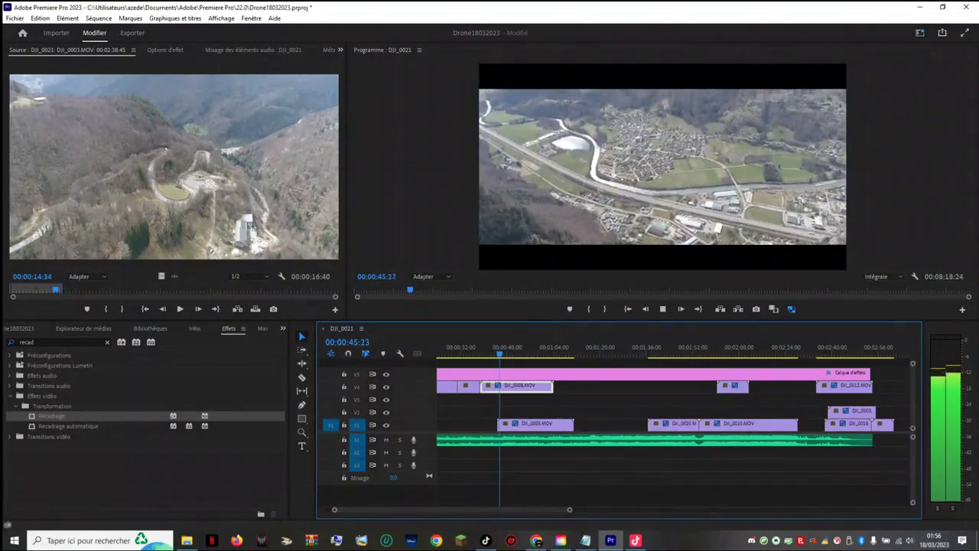
pyautogui.moveTo(536, 423); pyautogui.dragTo(660, 385)
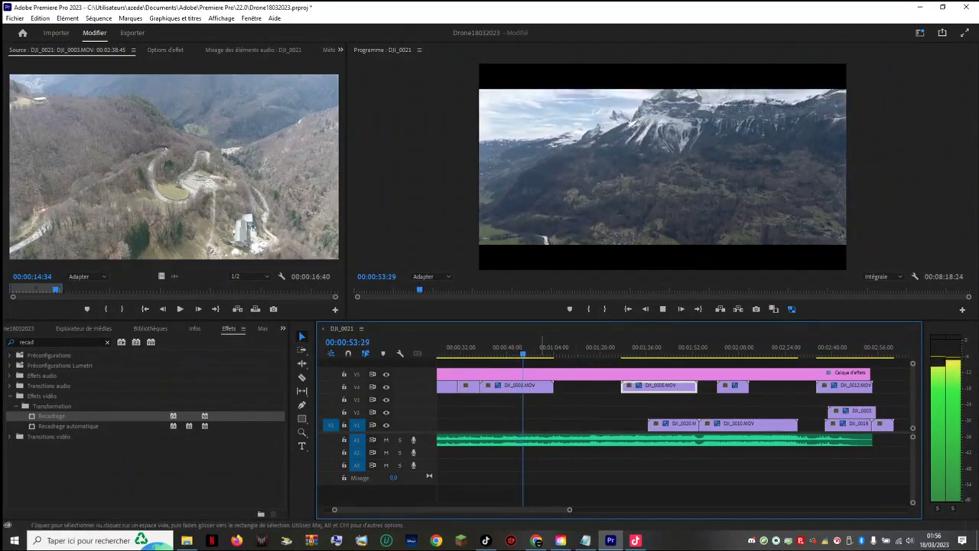
pyautogui.press('space')
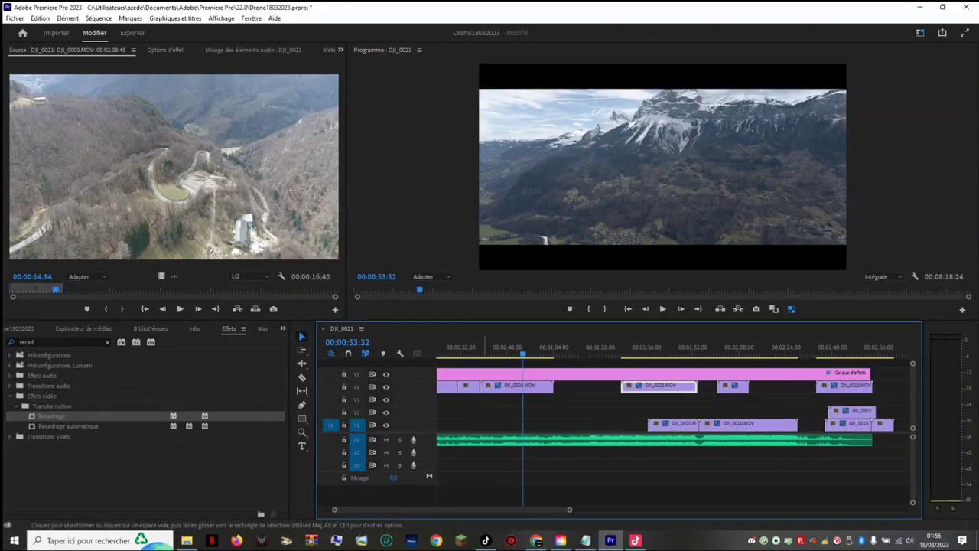
# Step: Replay DJI_0008.MOV with the music from its start to 00:00:46:43
pyautogui.click(482, 374)
pyautogui.click(480, 348)
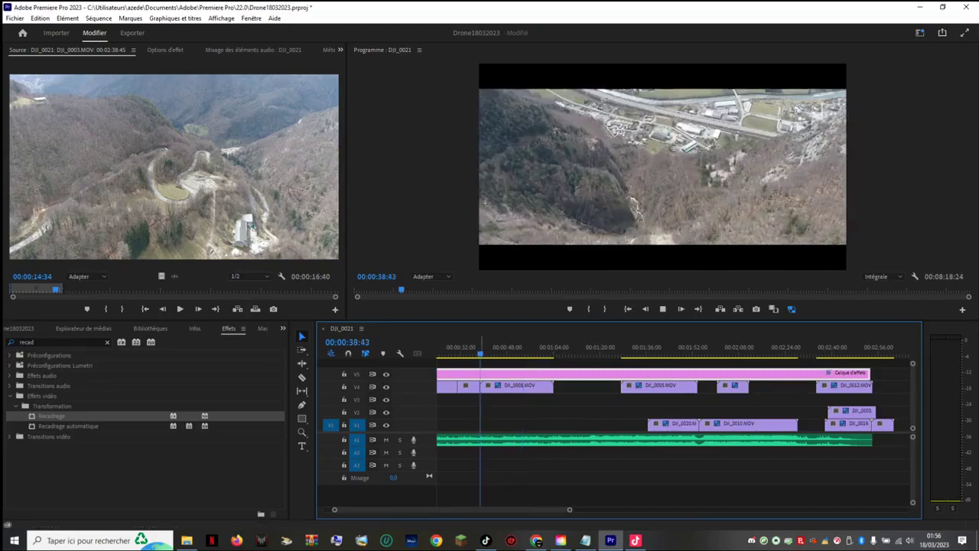
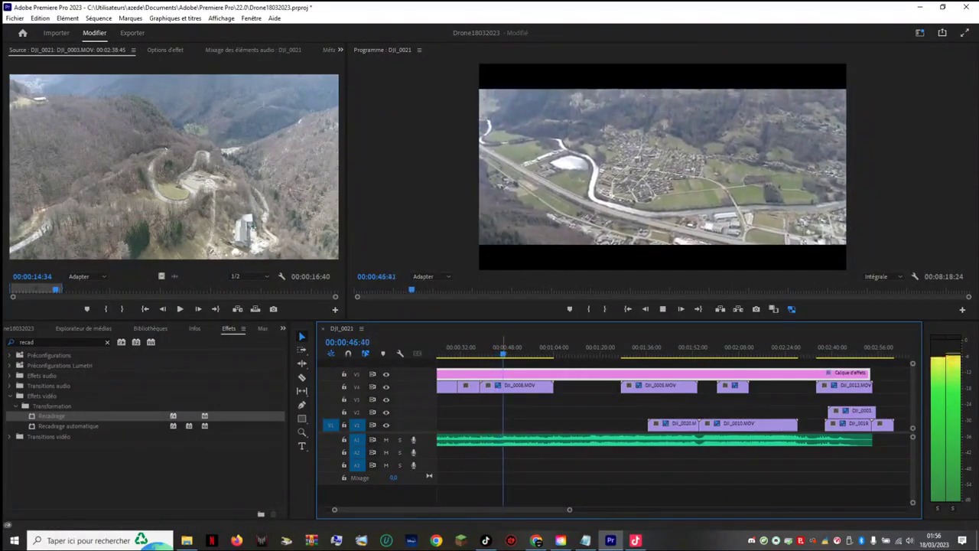
pyautogui.press('space')
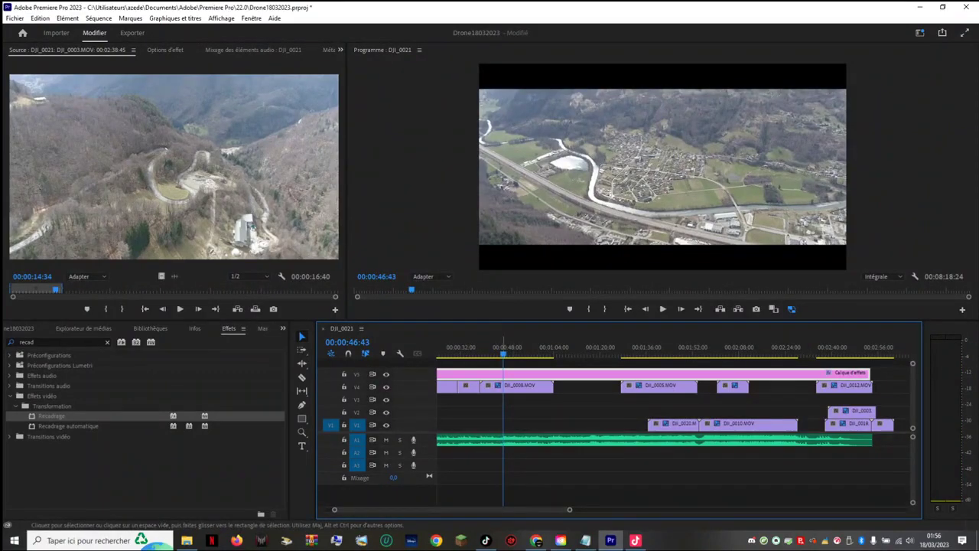
# Step: Shift DJI_0010.MOV on V1 to start at about 00:02:00 and move the short V4 clip above it onto V3 near 00:01:11
pyautogui.moveTo(503, 354); pyautogui.dragTo(774, 354)
pyautogui.moveTo(754, 424)
pyautogui.mouseDown()
pyautogui.moveTo(716, 426)
pyautogui.moveTo(771, 424)
pyautogui.mouseUp()
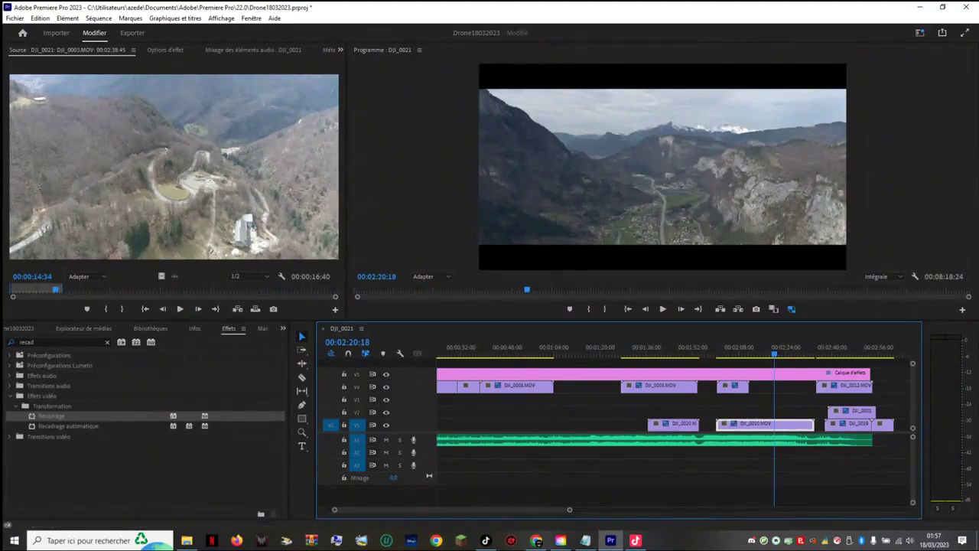
pyautogui.moveTo(774, 353); pyautogui.dragTo(771, 354)
pyautogui.moveTo(736, 385); pyautogui.dragTo(591, 399)
# Step: Preview DJI_0010.MOV with A1 muted, from its start at 00:02:01:21 and again up to 00:02:19:56
pyautogui.click(719, 347)
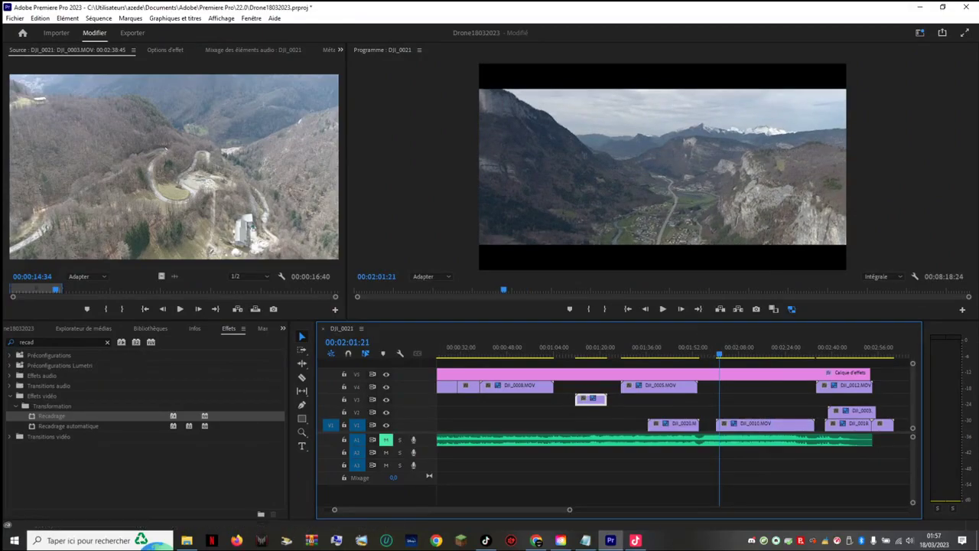
pyautogui.press('space')
pyautogui.moveTo(791, 348); pyautogui.dragTo(769, 349)
pyautogui.press('space')
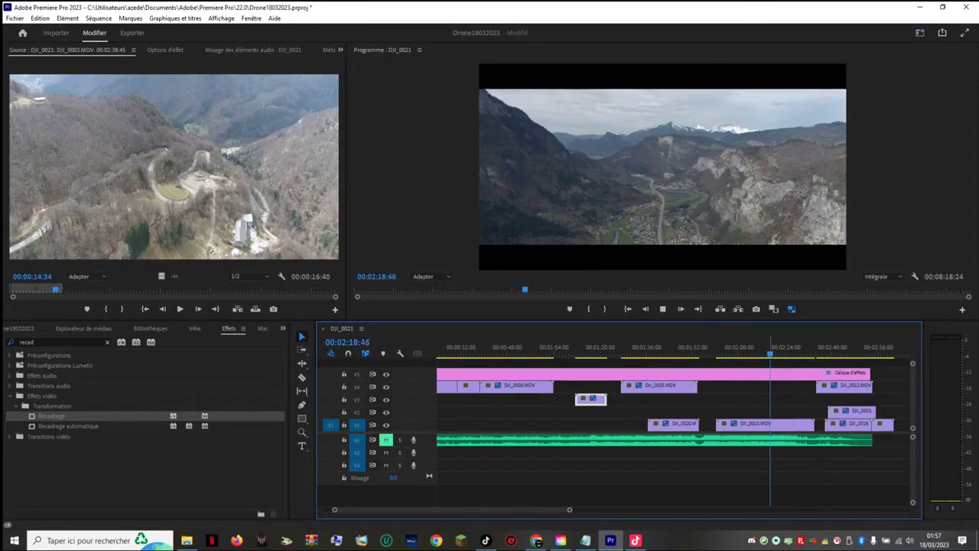
pyautogui.press('space')
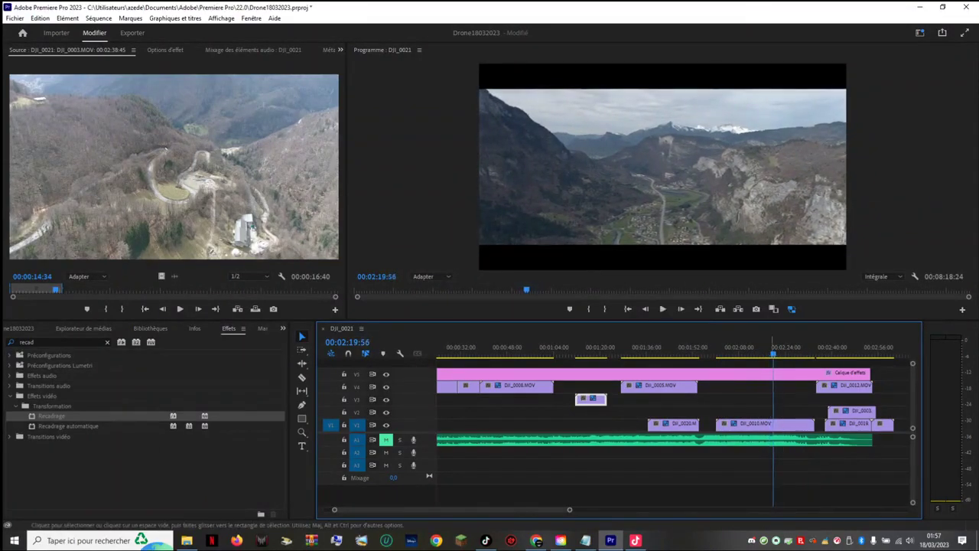
# Step: Set the speed of DJI_0010.MOV to 250% and play the sped-up clip to 00:02:08:16
pyautogui.rightClick(727, 426)
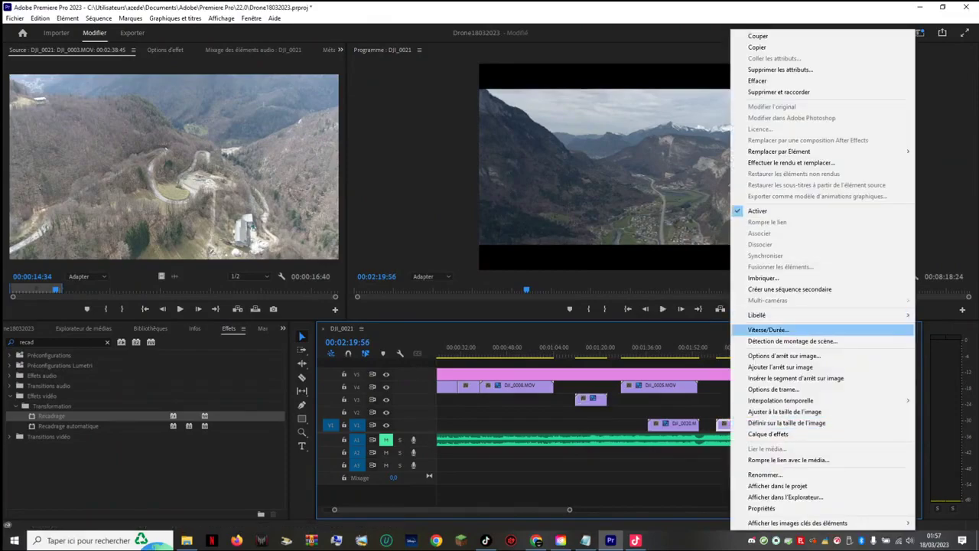
pyautogui.click(765, 329)
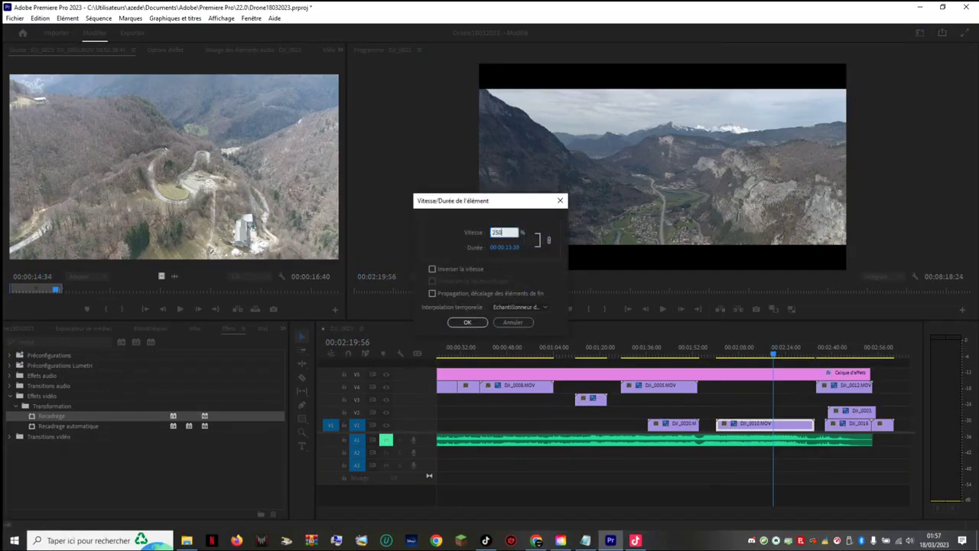
pyautogui.press('Return')
pyautogui.click(706, 349)
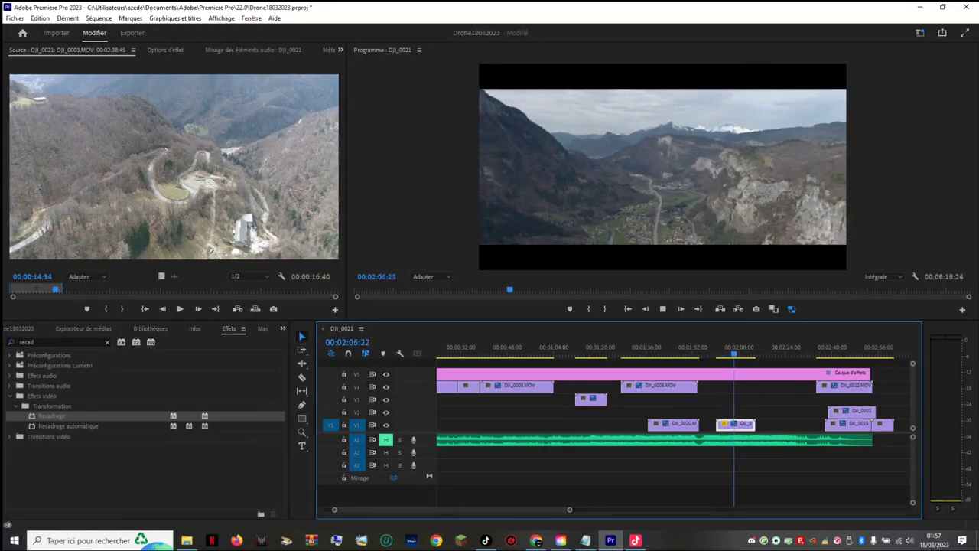
pyautogui.press('space')
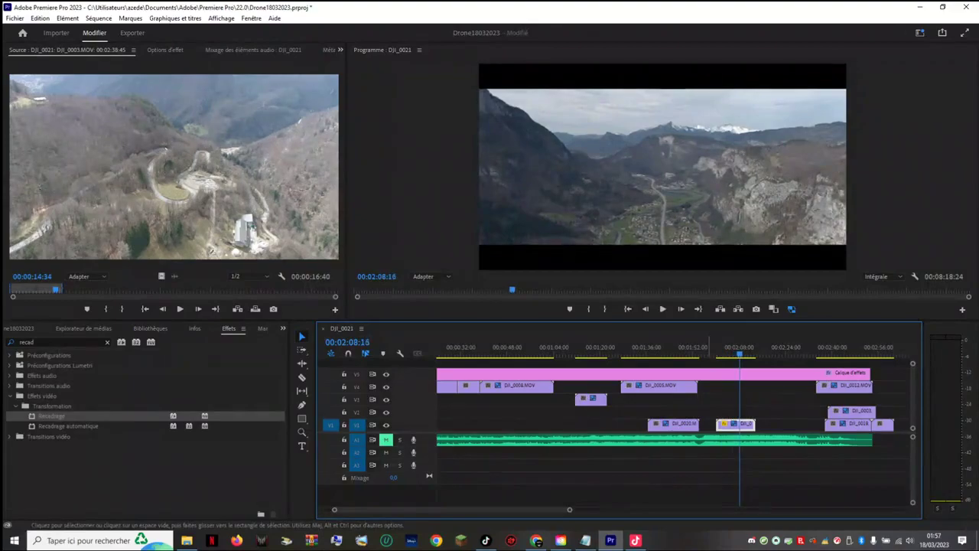
# Step: Move the short V3 clip to about 00:02:04 and place the sped-up DJI_0010.MOV on V4 directly after DJI_0008.MOV
pyautogui.moveTo(735, 423); pyautogui.dragTo(511, 410)
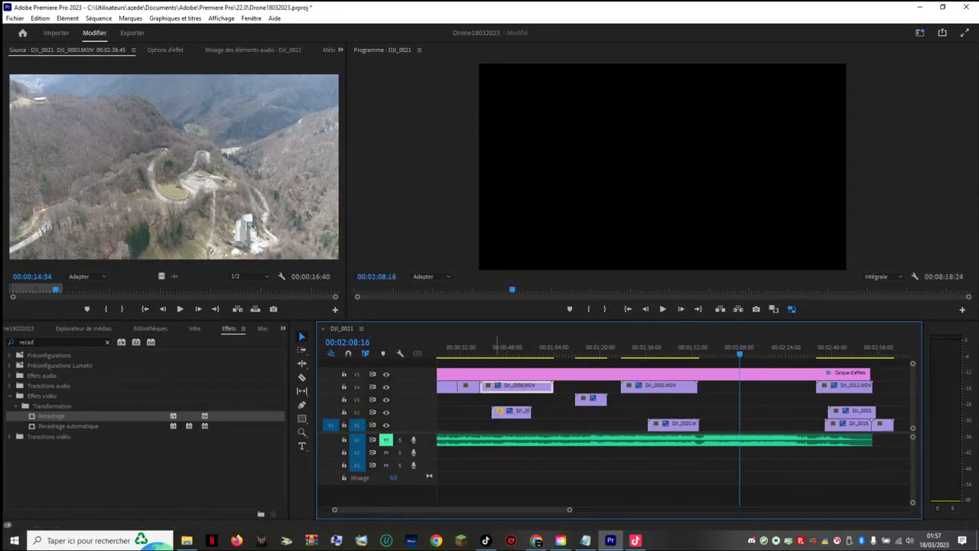
pyautogui.click(478, 349)
pyautogui.moveTo(590, 398); pyautogui.dragTo(745, 399)
pyautogui.moveTo(512, 411); pyautogui.dragTo(577, 387)
# Step: Play DJI_0010.MOV with the music in its place after DJI_0008.MOV, up to 00:01:08:58
pyautogui.click(552, 348)
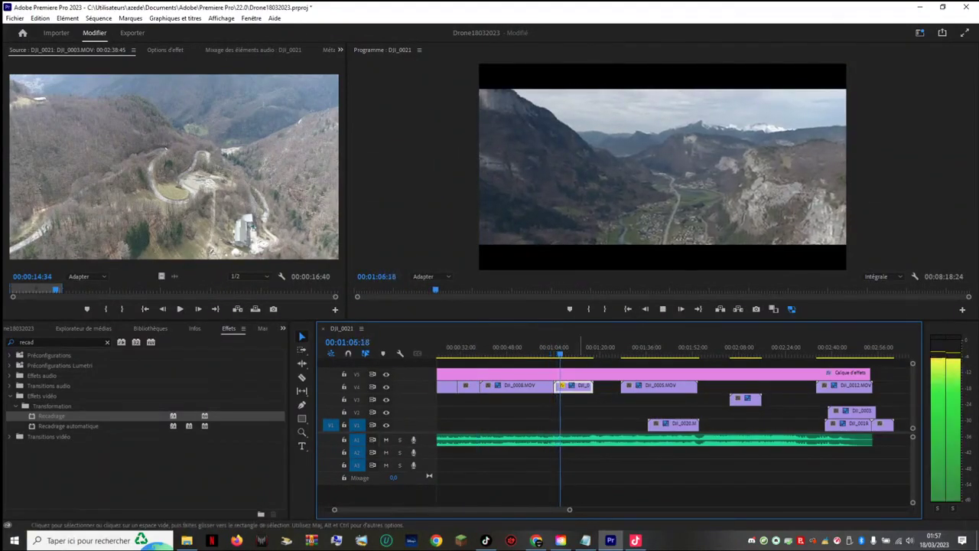
pyautogui.press('space')
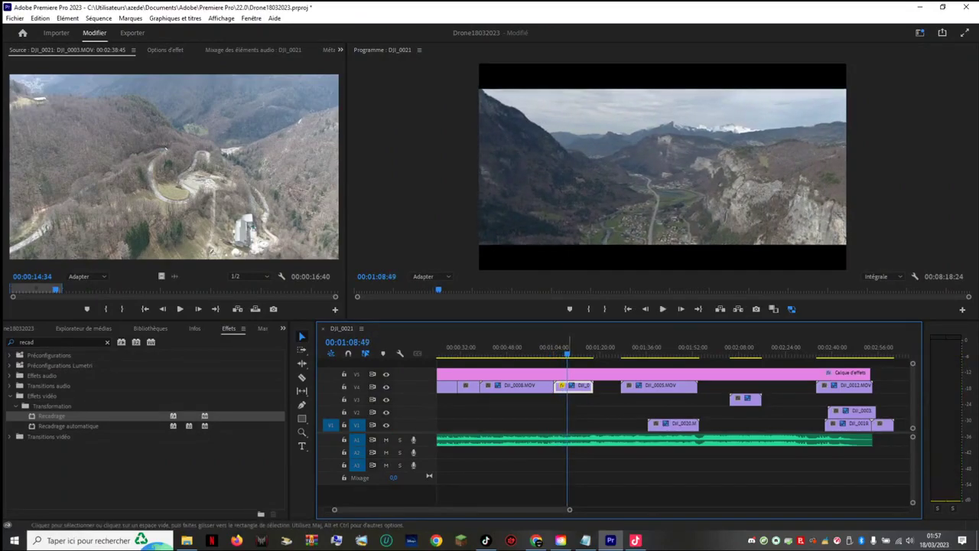
pyautogui.moveTo(567, 354); pyautogui.dragTo(563, 353)
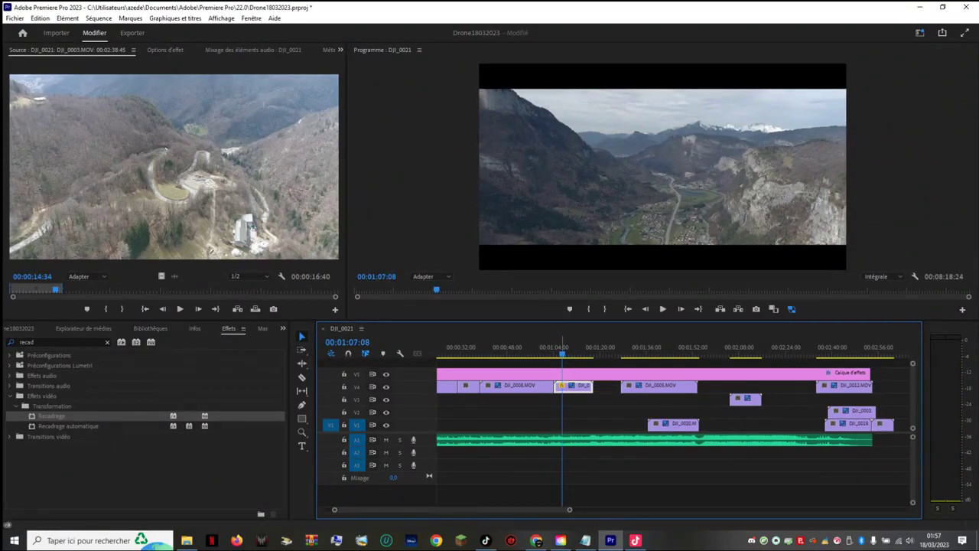
pyautogui.press('space')
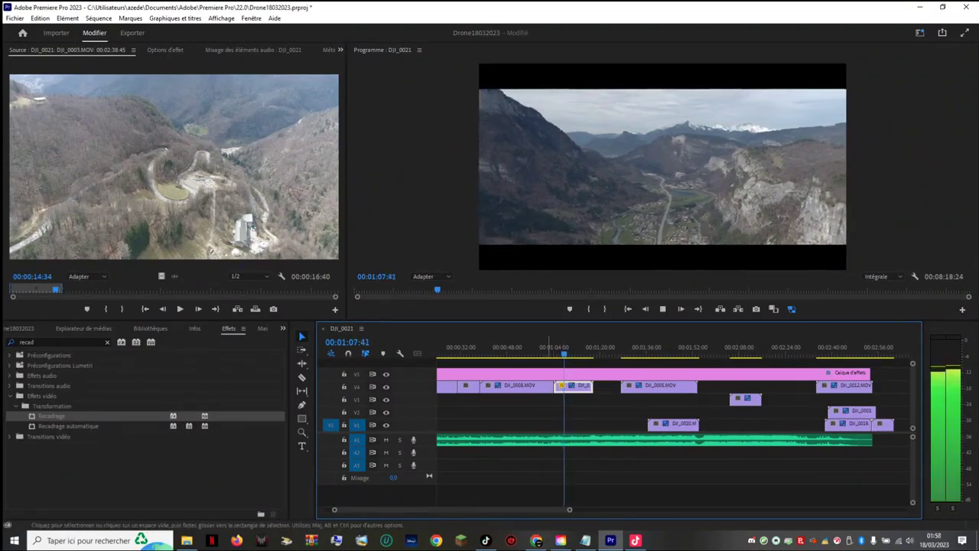
pyautogui.press('space')
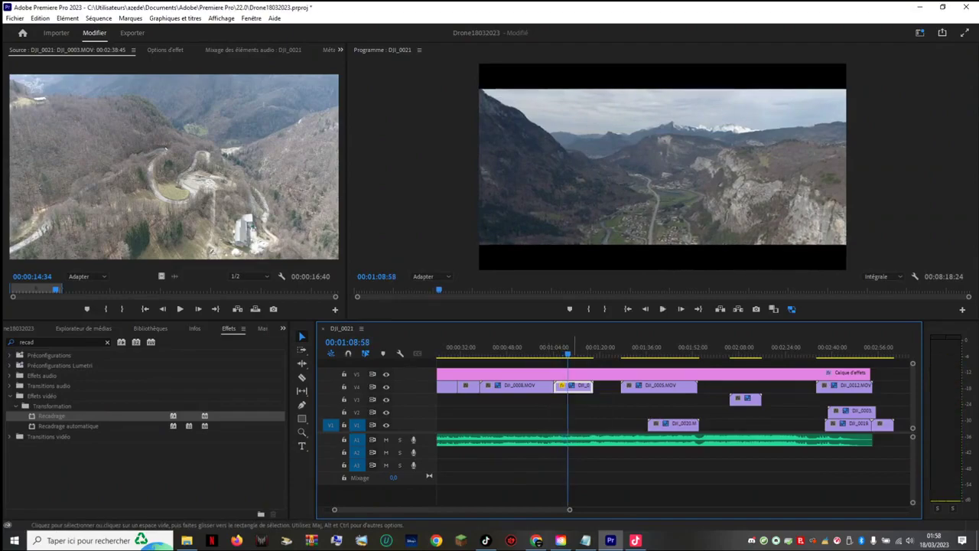
# Step: Ripple trim the start of DJI_0010.MOV so it ends at about 00:01:12, and replay its opening to 00:01:04:30
pyautogui.moveTo(557, 387); pyautogui.dragTo(581, 390)
pyautogui.press('Up')
pyautogui.press('space')
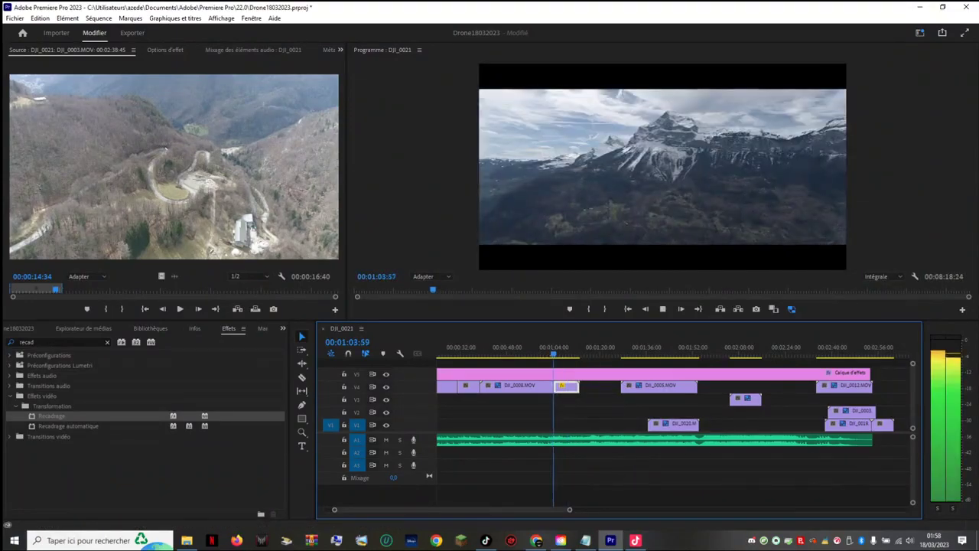
pyautogui.press('space')
pyautogui.click(552, 348)
pyautogui.press('space')
pyautogui.press('space')
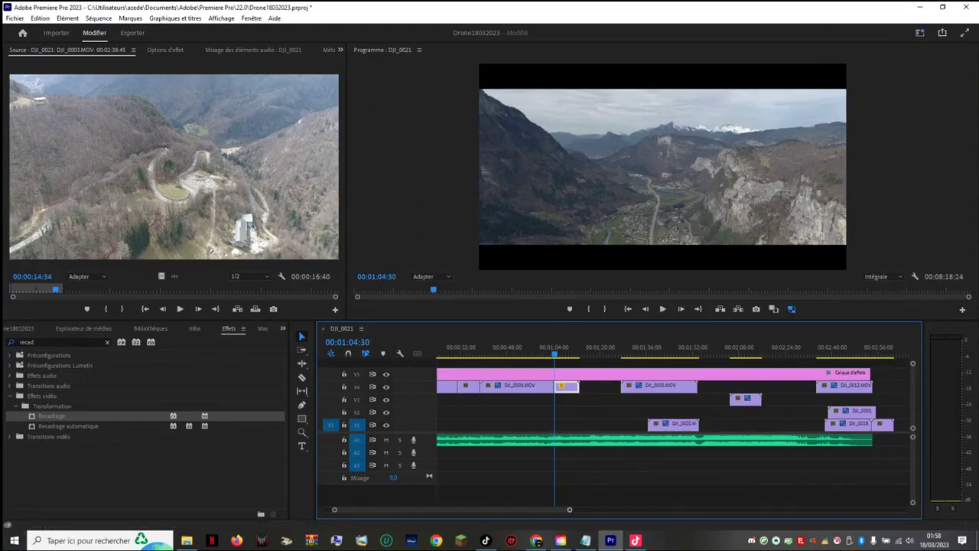
# Step: Play the end of DJI_0008.MOV with the music from about 00:00:58, ahead of the cut to DJI_0010.MOV
pyautogui.press('=')
pyautogui.press('=')
pyautogui.press('=')
pyautogui.press('=')
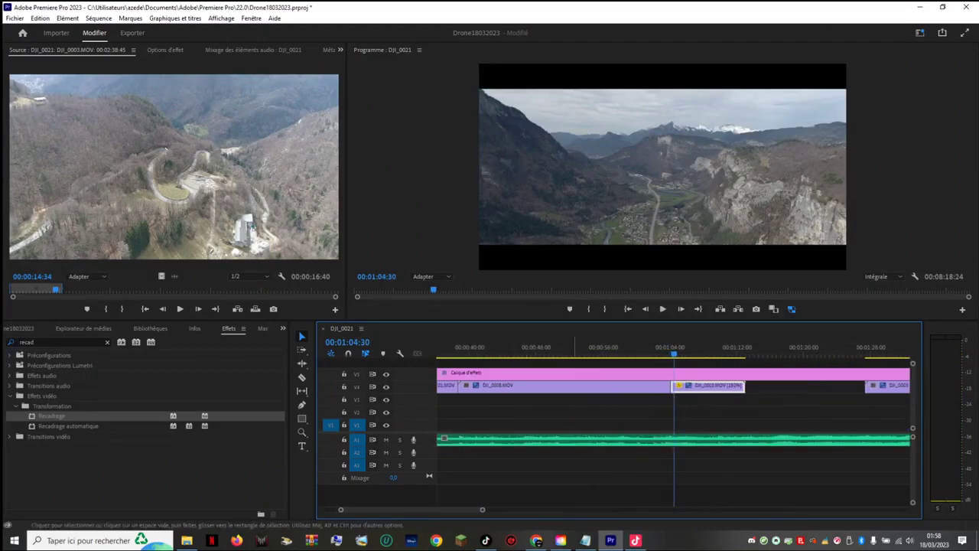
pyautogui.click(625, 348)
pyautogui.press('space')
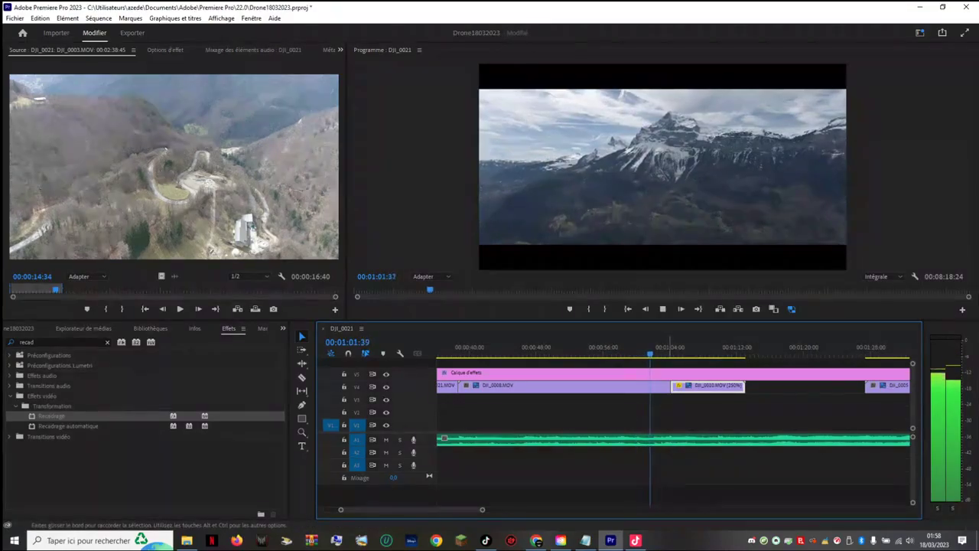
pyautogui.press('space')
# Step: Move DJI_0008.MOV down to V2 at about 00:00:49 and place DJI_0010.MOV on V4 directly after DJI_0021.MOV
pyautogui.moveTo(487, 346)
pyautogui.mouseDown()
pyautogui.moveTo(469, 346)
pyautogui.moveTo(481, 346)
pyautogui.mouseUp()
pyautogui.moveTo(542, 386); pyautogui.dragTo(634, 411)
pyautogui.moveTo(708, 386); pyautogui.dragTo(495, 386)
# Step: Play DJI_0010.MOV with the music after DJI_0021.MOV to 00:00:46:39, and replay it from about 00:00:43
pyautogui.click(457, 347)
pyautogui.press('space')
pyautogui.scroll(4, 457, 347)
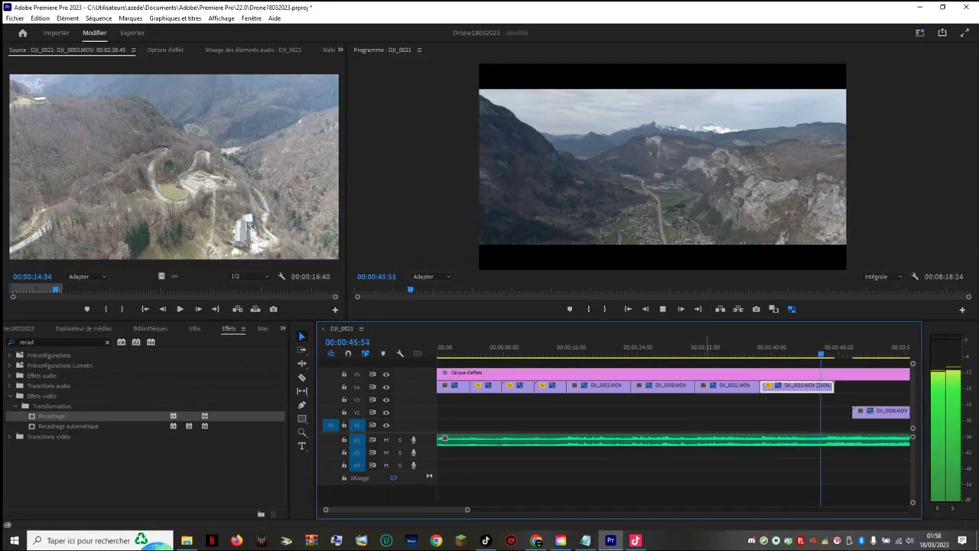
pyautogui.press('space')
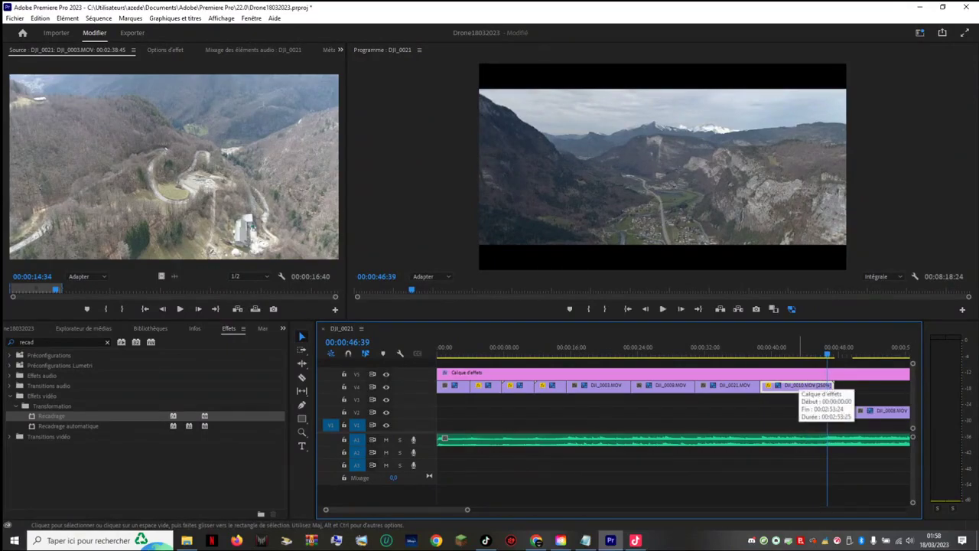
pyautogui.click(799, 348)
pyautogui.press('space')
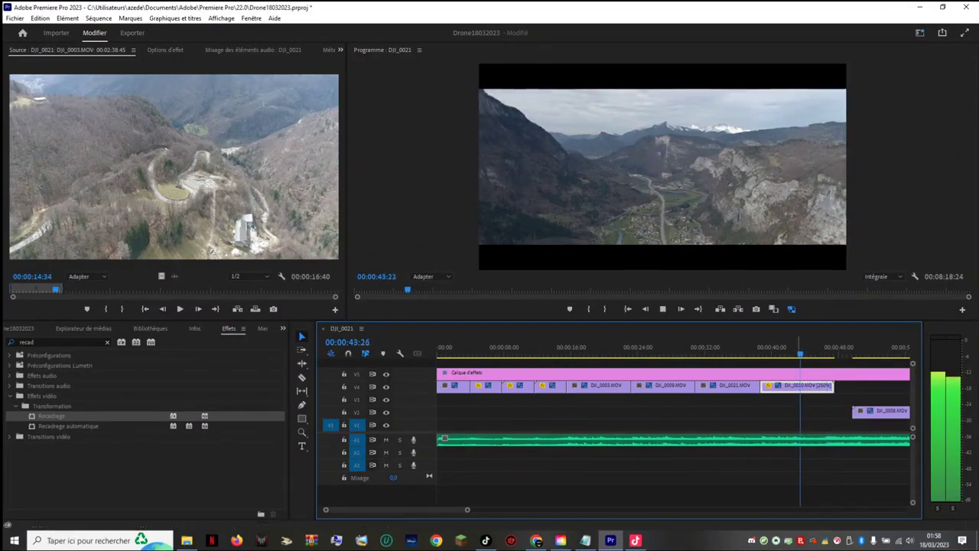
# Step: Replay DJI_0010.MOV with the music from the end of DJI_0021.MOV to about 00:00:46, and position the playhead at 00:00:42:59
pyautogui.press('space')
pyautogui.click(775, 348)
pyautogui.press('space')
pyautogui.click(758, 348)
pyautogui.press('space')
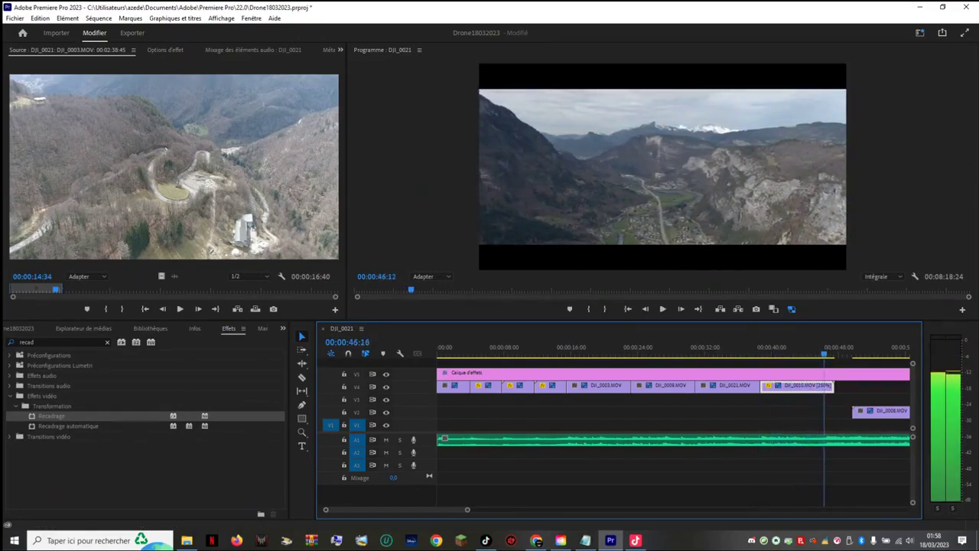
pyautogui.press('j')
pyautogui.moveTo(827, 354); pyautogui.dragTo(772, 353)
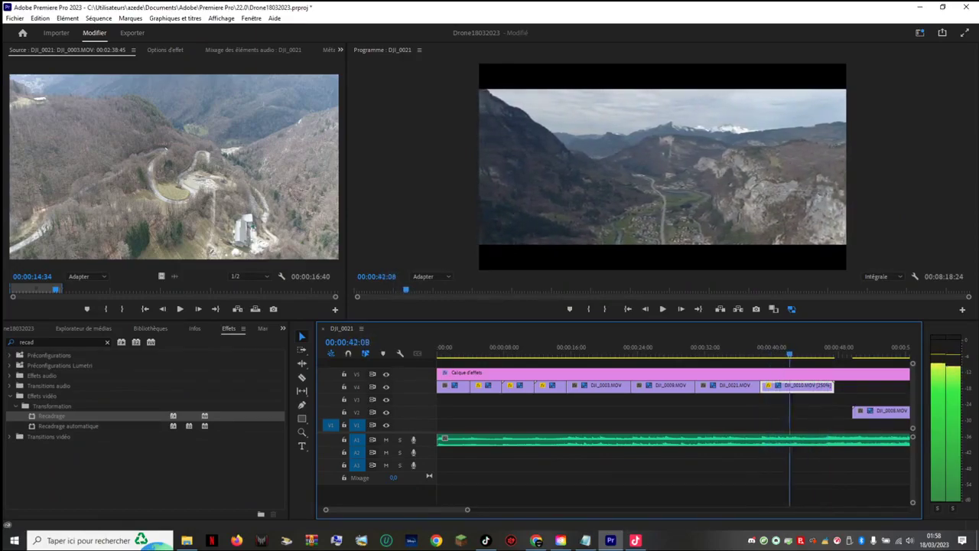
pyautogui.press('space')
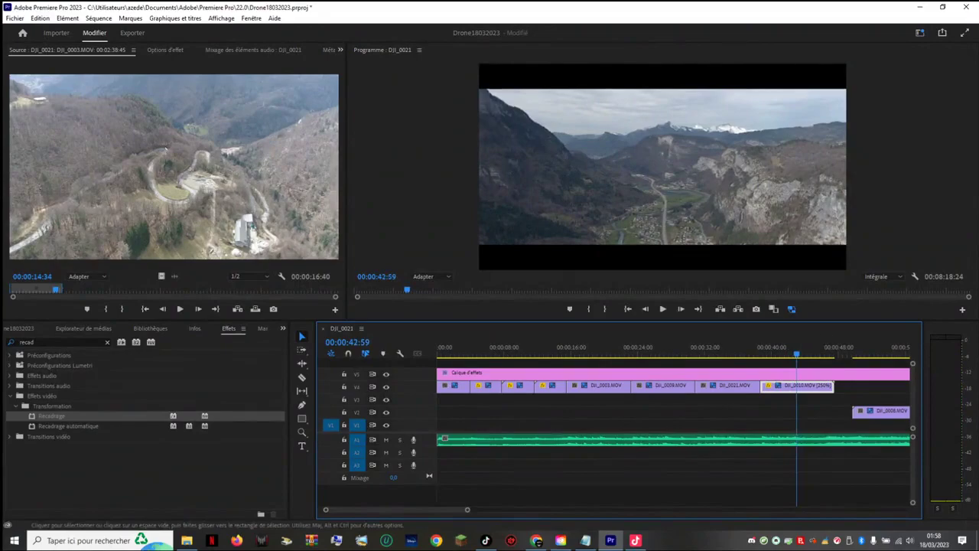
# Step: Try ending DJI_0010.MOV at 00:00:42:59 and at about 00:00:46, playing it with the music
pyautogui.moveTo(832, 386); pyautogui.dragTo(797, 387)
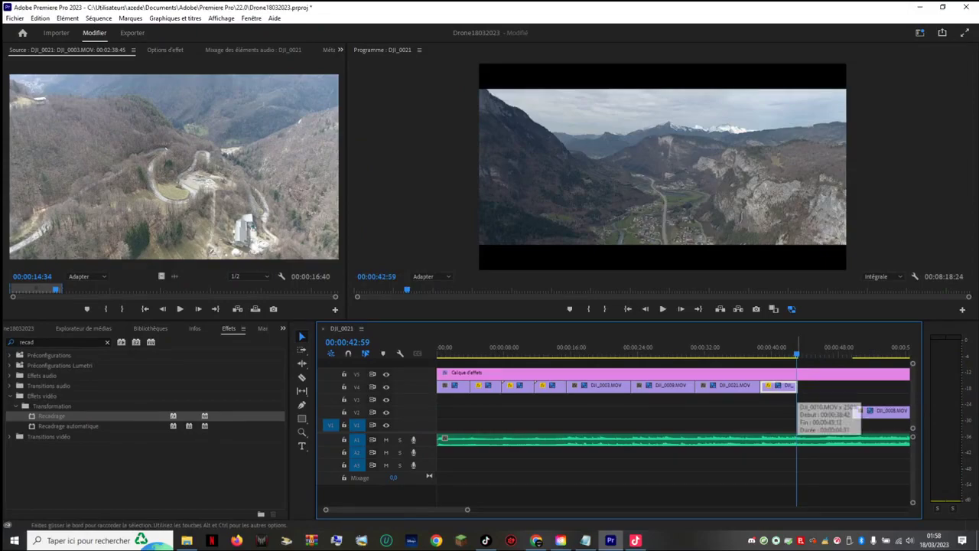
pyautogui.moveTo(780, 386); pyautogui.dragTo(817, 392)
pyautogui.press('space')
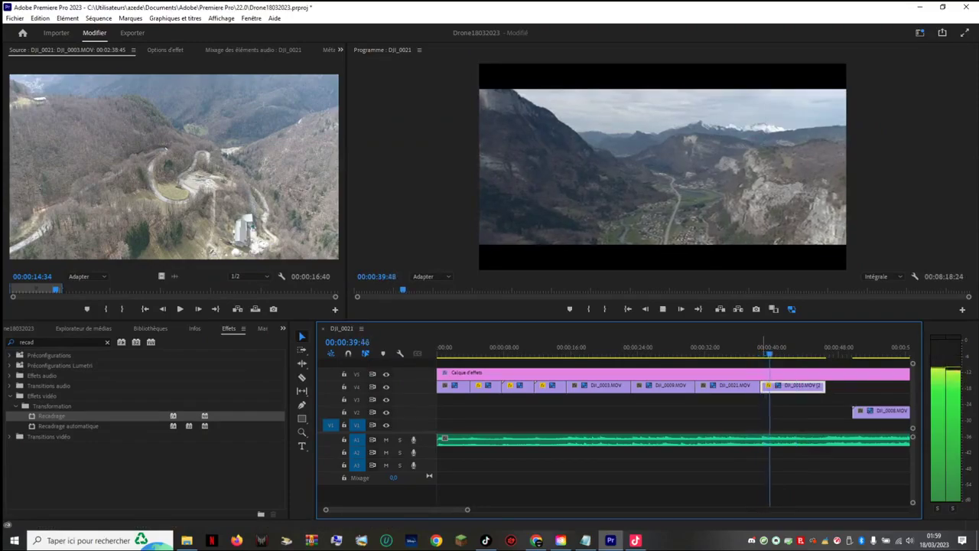
pyautogui.press('space')
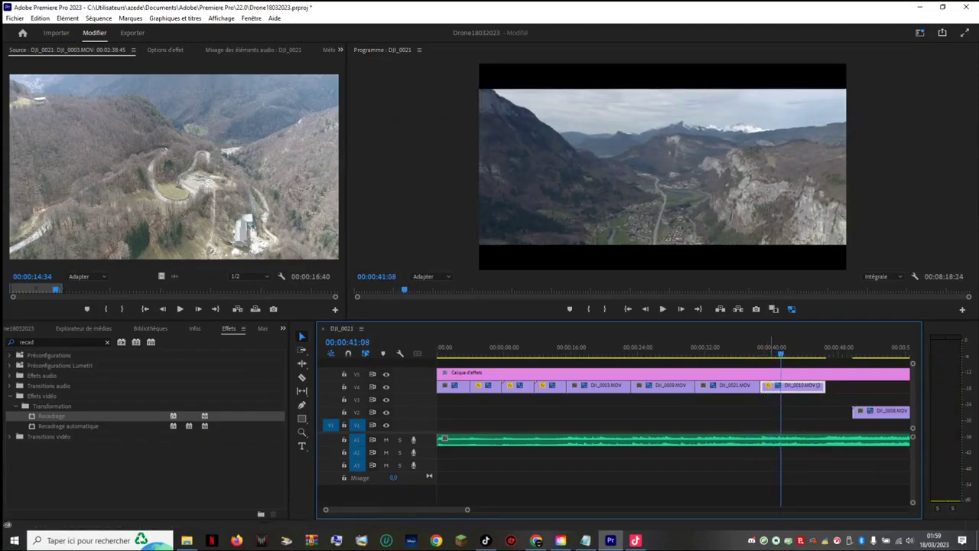
pyautogui.press('space')
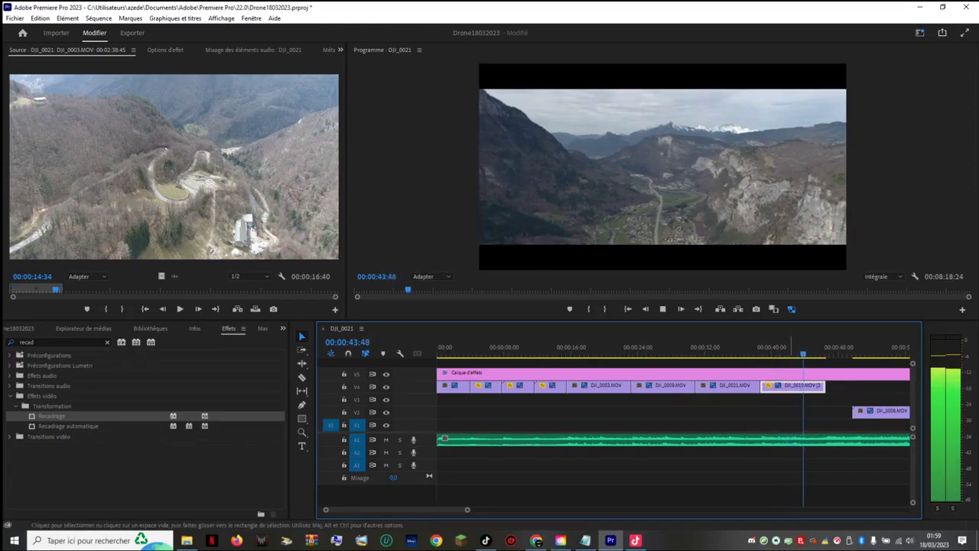
# Step: Try trimming the start of DJI_0010.MOV to about 00:00:41, and play it with the music to about 00:00:44
pyautogui.moveTo(761, 385); pyautogui.dragTo(855, 386)
pyautogui.moveTo(811, 354); pyautogui.dragTo(778, 353)
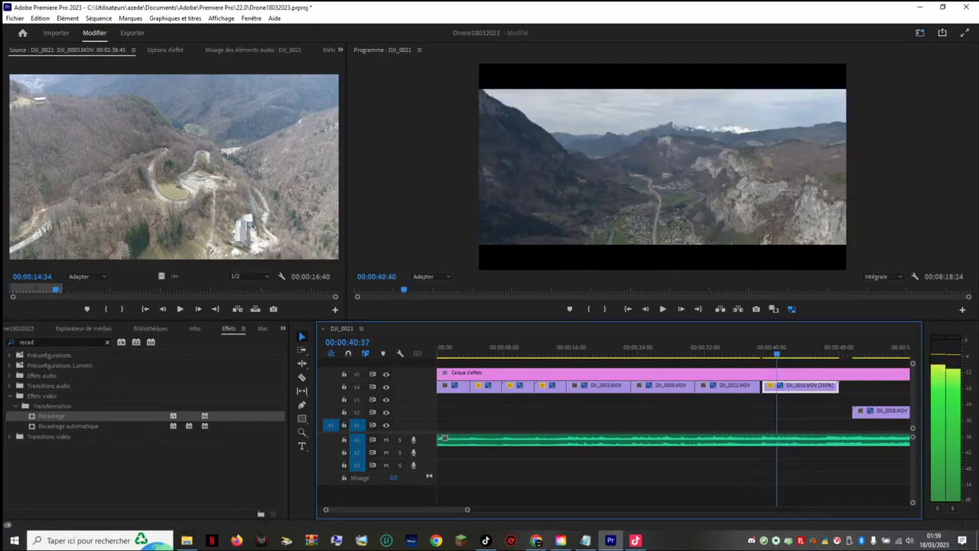
pyautogui.moveTo(762, 386); pyautogui.dragTo(781, 387)
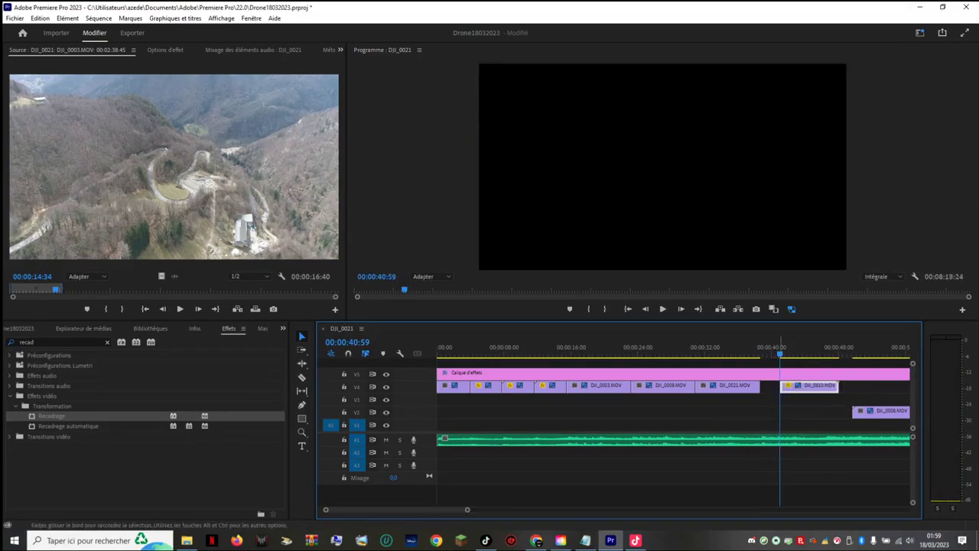
pyautogui.press('space')
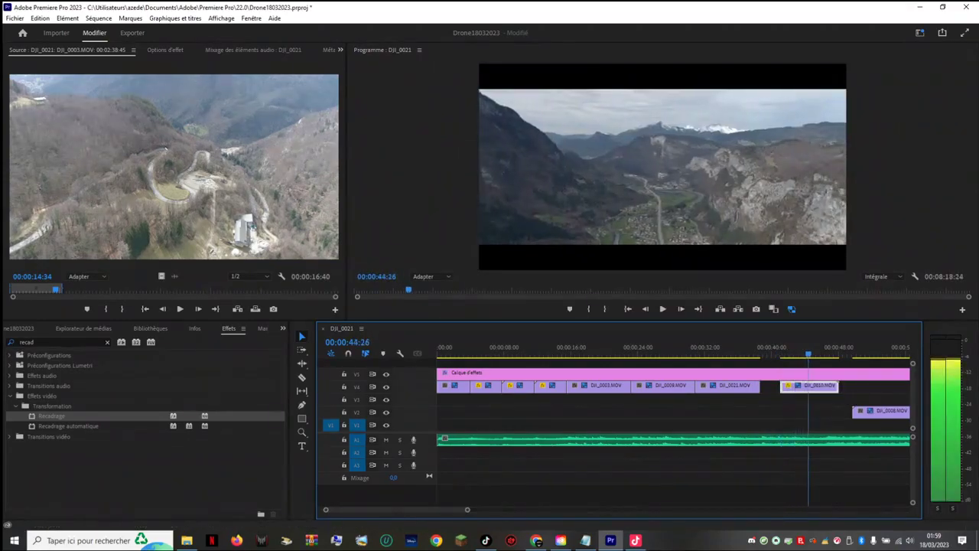
pyautogui.press('space')
# Step: Extend DJI_0010.MOV on V4 to its full length and open it in the Source Monitor
pyautogui.moveTo(809, 386); pyautogui.dragTo(727, 386)
pyautogui.moveTo(840, 386); pyautogui.dragTo(767, 386)
pyautogui.doubleClick(817, 385)
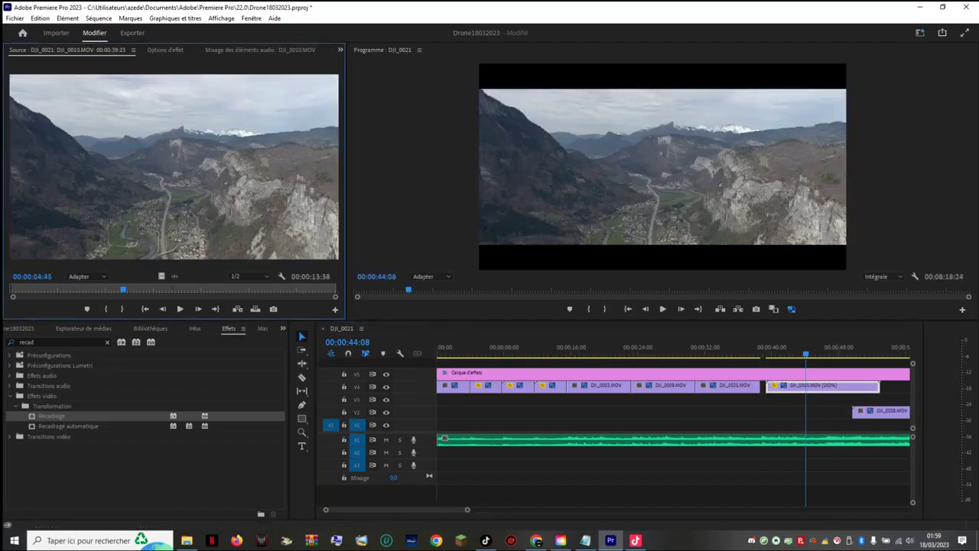
# Step: Review DJI_0010.MOV backwards and forwards in the Source Monitor, stopping at 00:00:04:29
pyautogui.press('j')
pyautogui.moveTo(79, 289); pyautogui.dragTo(123, 289)
pyautogui.press('j')
pyautogui.press('j')
pyautogui.press('l')
pyautogui.press('l')
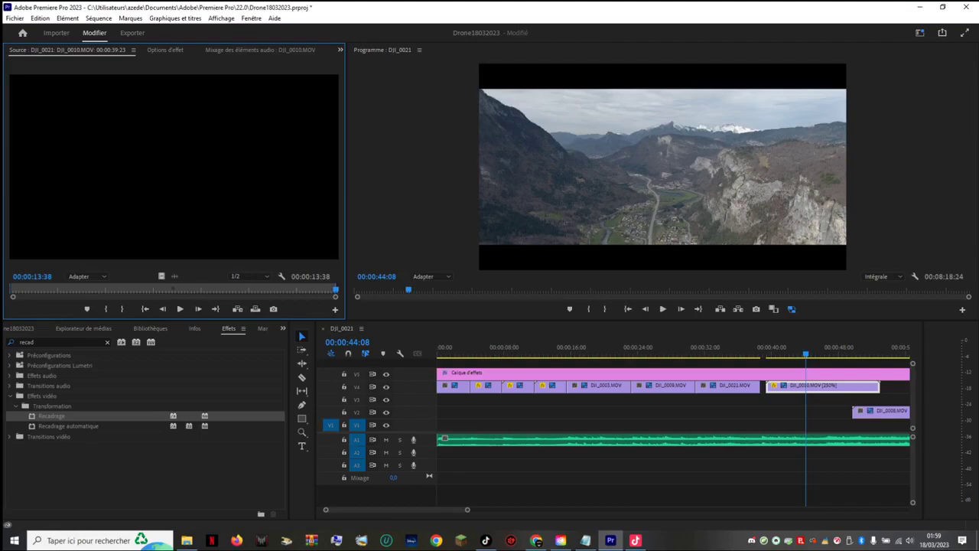
pyautogui.press('l')
pyautogui.press('l')
pyautogui.press('space')
pyautogui.press('k')
# Step: Set the speed of DJI_0010.MOV to 100 %
pyautogui.rightClick(815, 385)
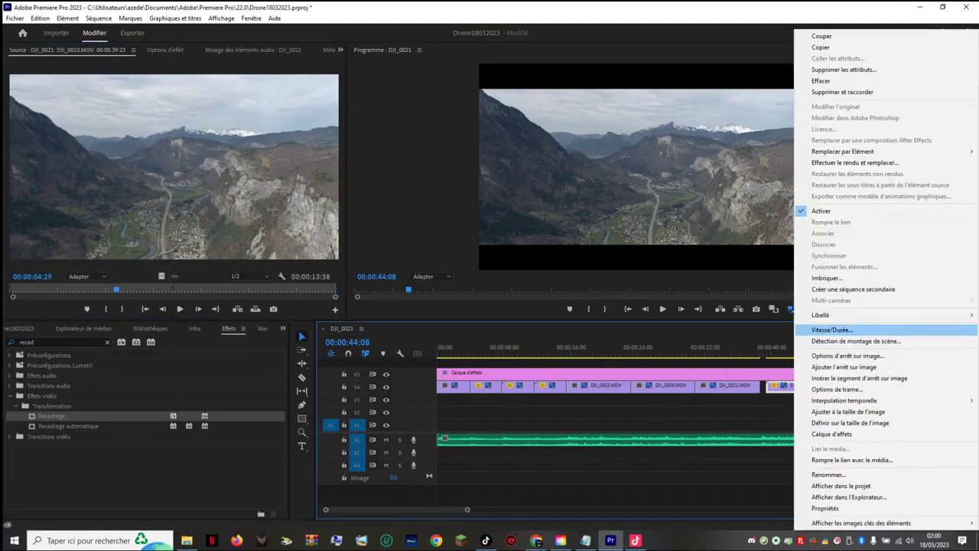
pyautogui.click(831, 330)
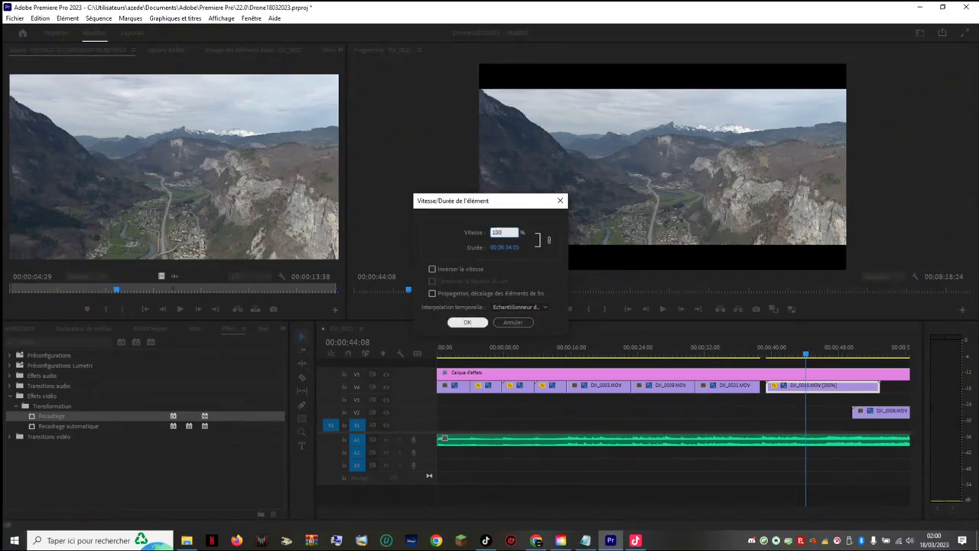
pyautogui.press('Return')
# Step: Play DJI_0010.MOV at its new speed with the music, stopping at 00:00:46:32
pyautogui.press('space')
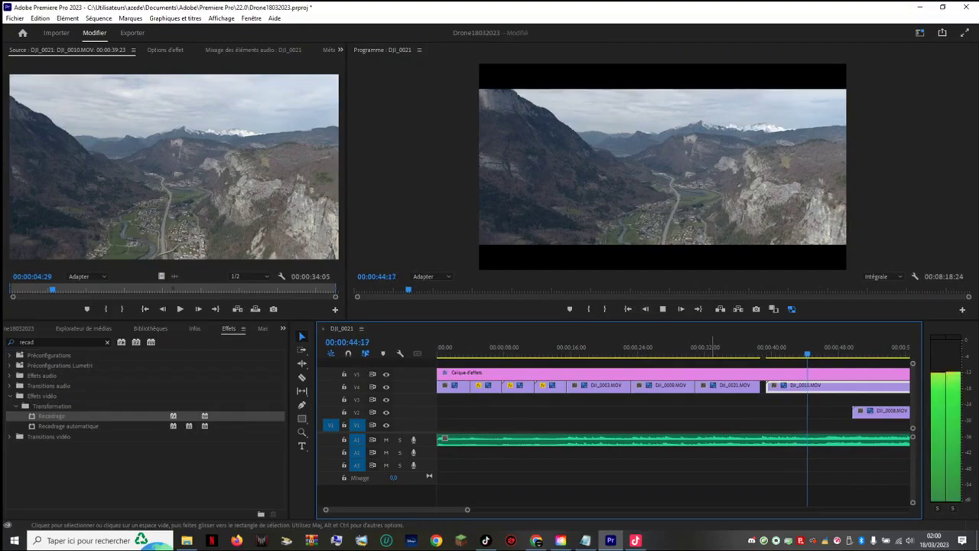
pyautogui.press('space')
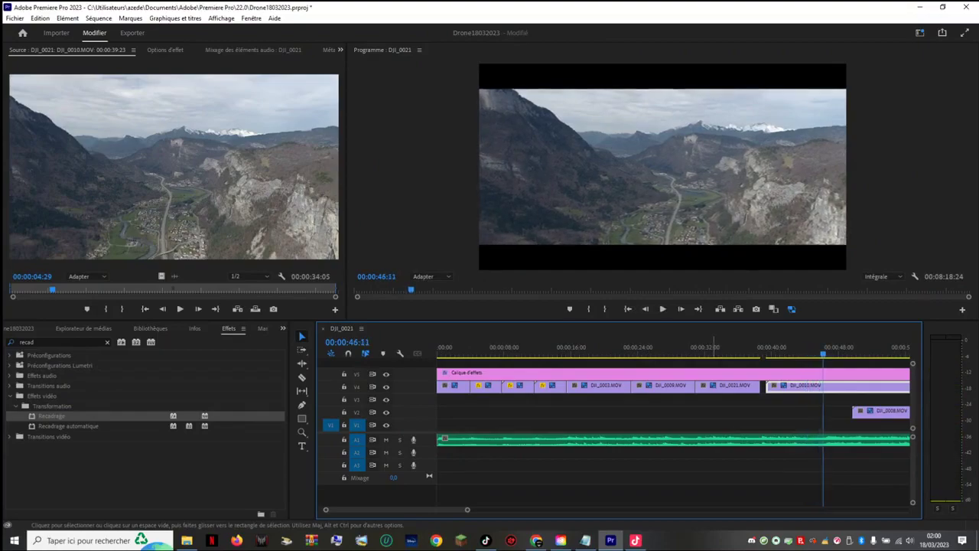
pyautogui.press('Up')
pyautogui.press('space')
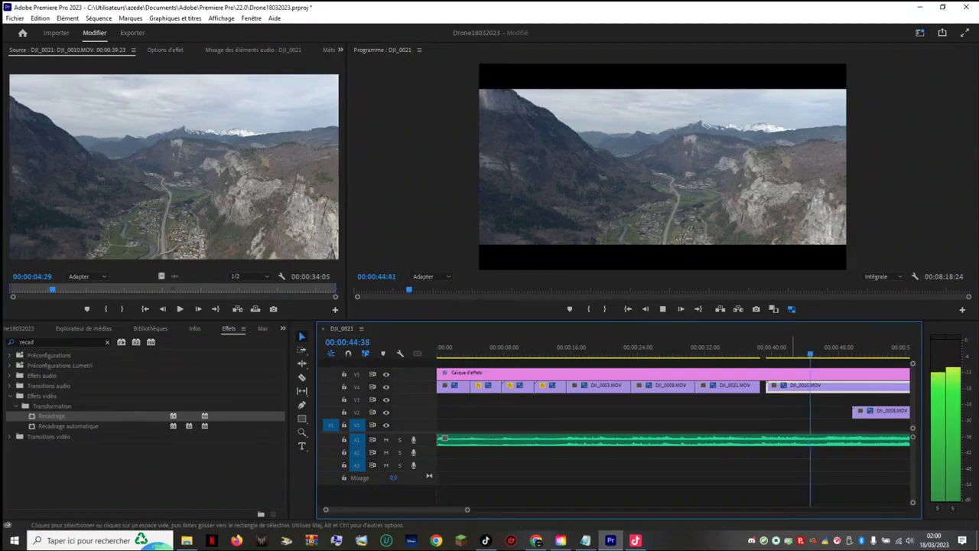
pyautogui.press('space')
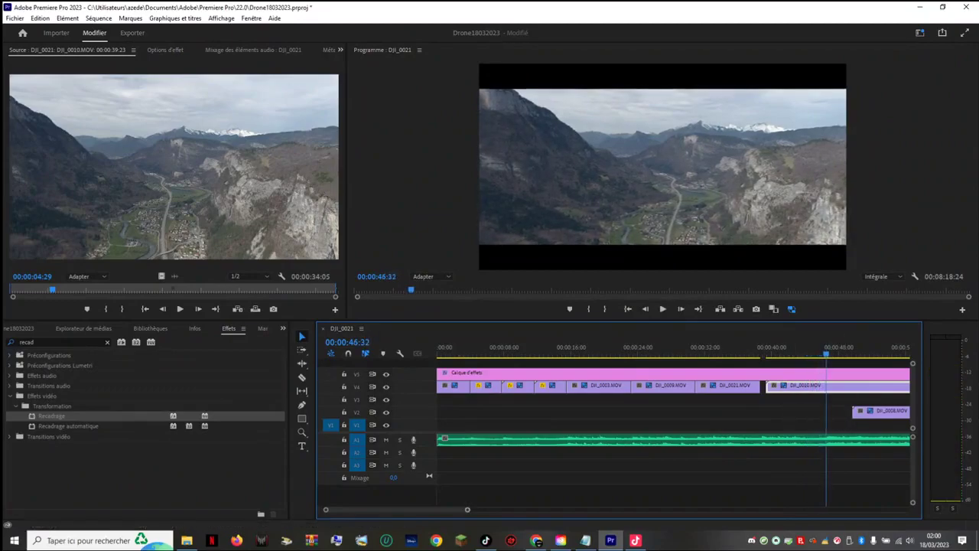
# Step: Trim the end of DJI_0010.MOV to 00:00:46:32 and move the clip directly after DJI_0021.MOV on V4
pyautogui.press('-')
pyautogui.press('-')
pyautogui.press('-')
pyautogui.moveTo(687, 385); pyautogui.dragTo(597, 386)
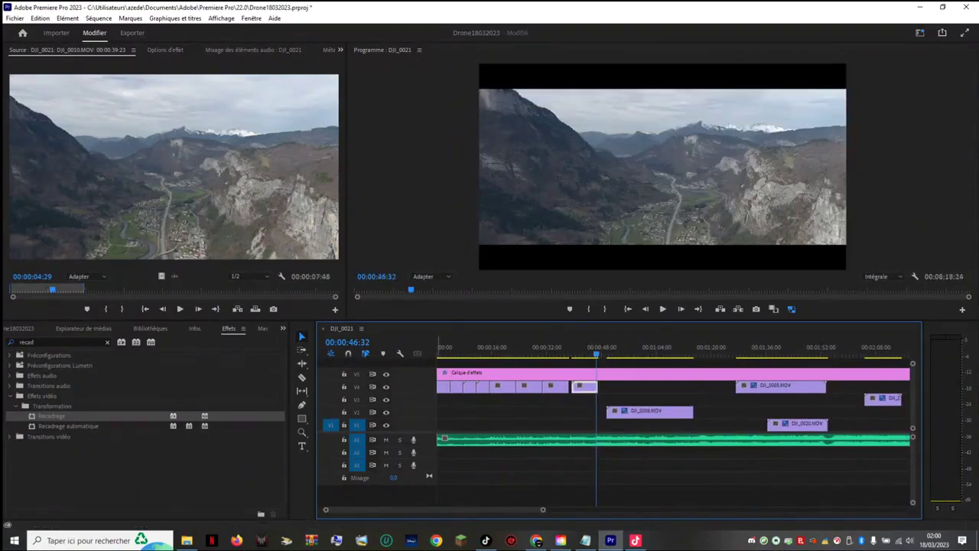
pyautogui.press('=')
pyautogui.press('=')
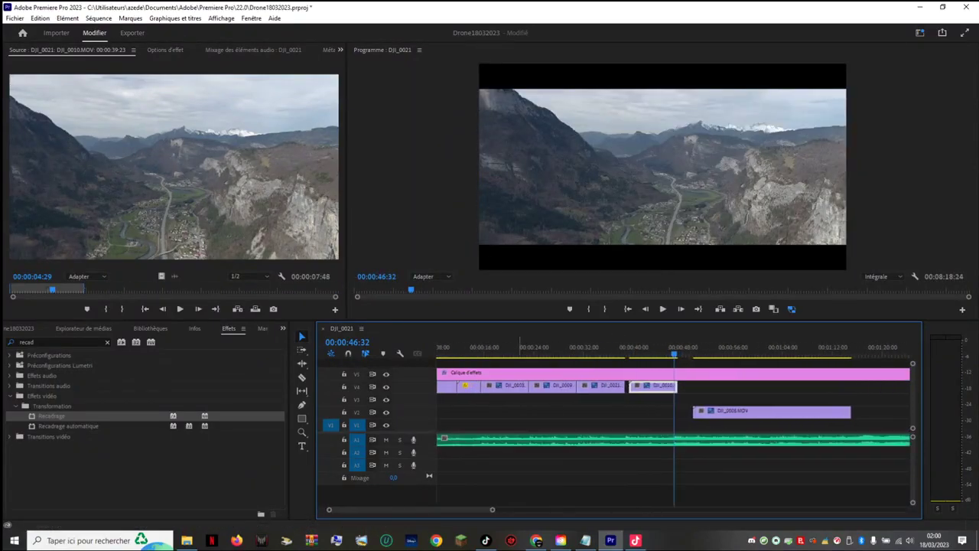
pyautogui.moveTo(654, 385)
pyautogui.mouseDown()
pyautogui.moveTo(646, 387)
pyautogui.moveTo(656, 387)
pyautogui.mouseUp()
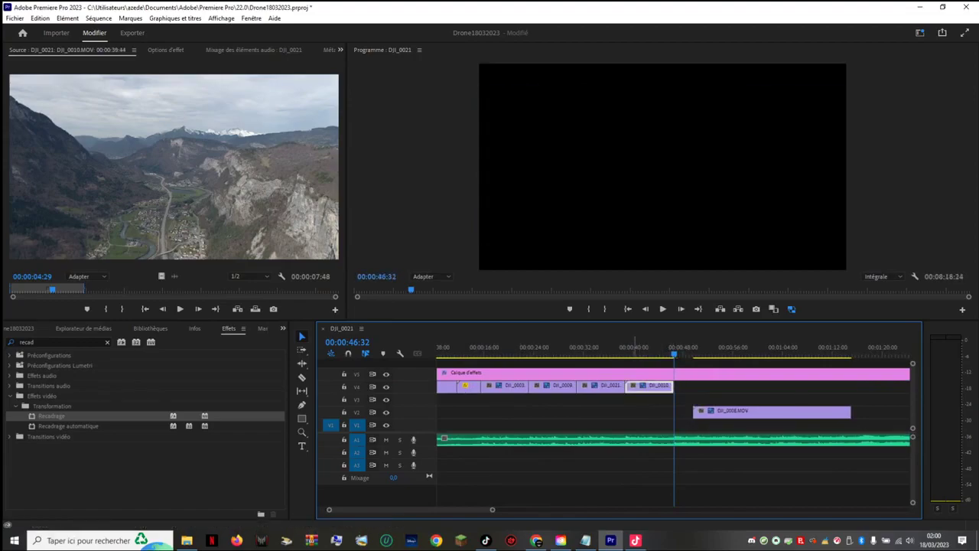
# Step: Play the cut from DJI_0021.MOV to DJI_0010.MOV and nudge DJI_0010.MOV slightly earlier to start at 00:00:38:41
pyautogui.click(616, 349)
pyautogui.press('space')
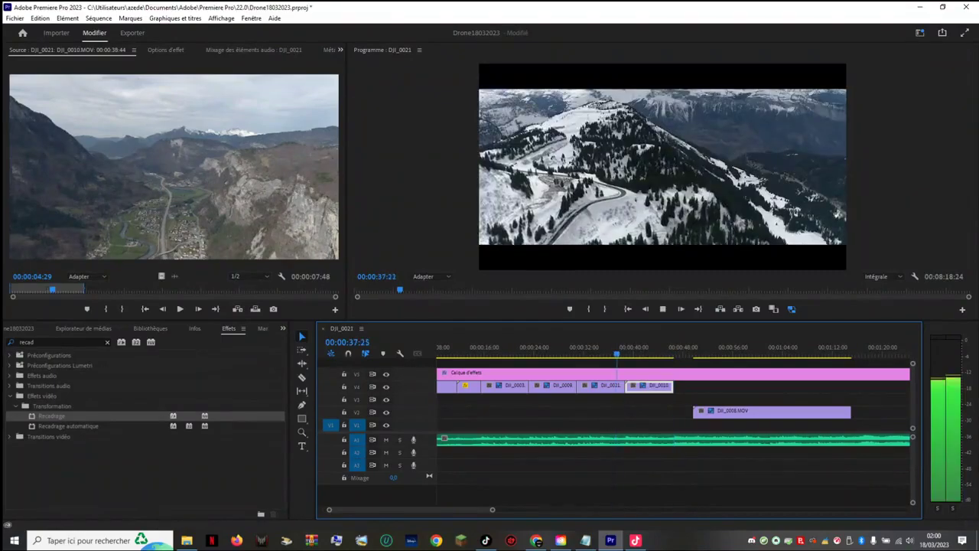
pyautogui.press('space')
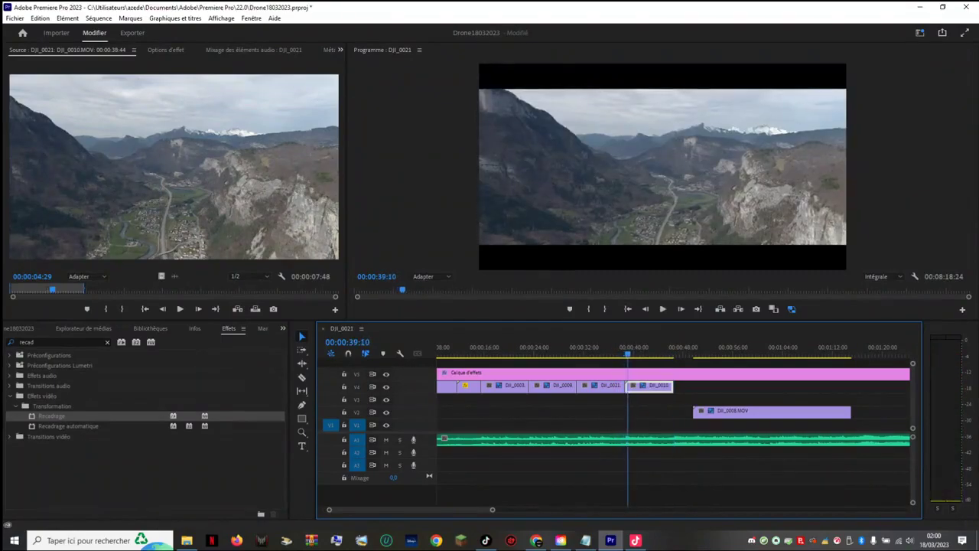
pyautogui.moveTo(492, 510); pyautogui.dragTo(426, 510)
pyautogui.moveTo(700, 386); pyautogui.dragTo(694, 387)
# Step: Replay the cut into DJI_0010.MOV with the music from about 00:00:38 to 00:00:39:23
pyautogui.click(652, 347)
pyautogui.press('space')
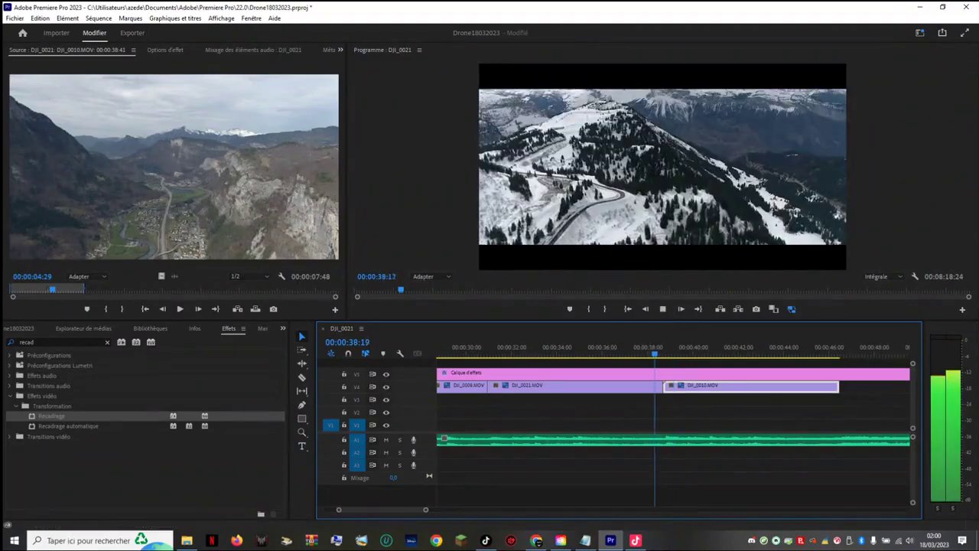
pyautogui.press('space')
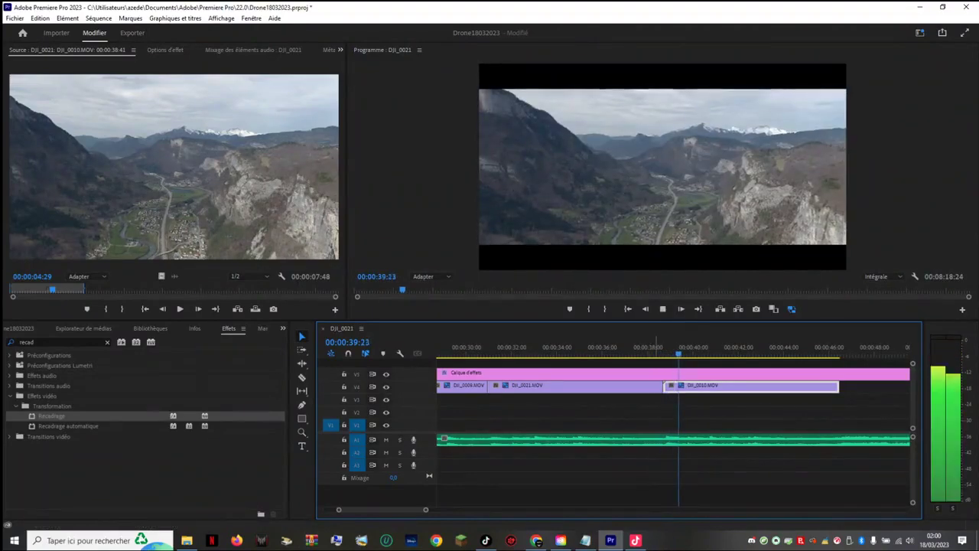
pyautogui.click(661, 346)
pyautogui.press('space')
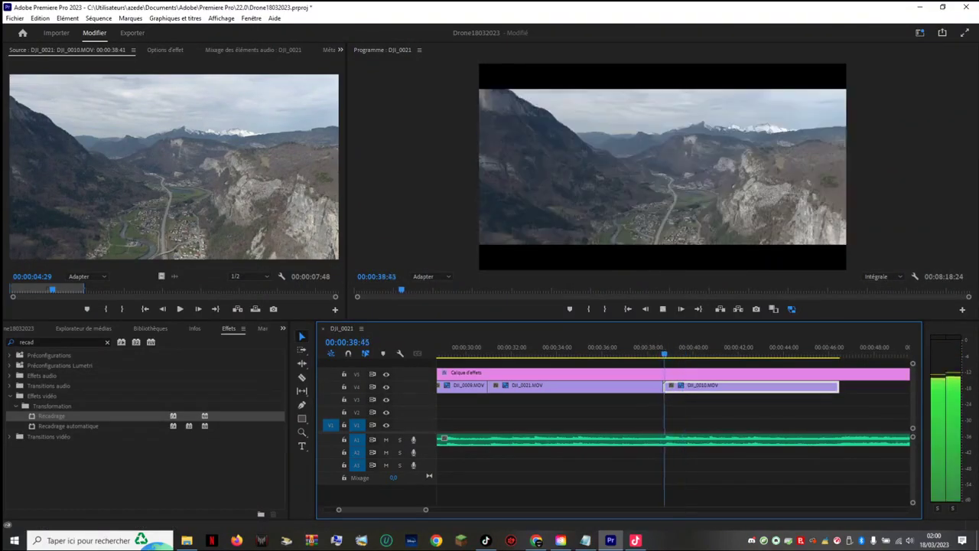
pyautogui.press('space')
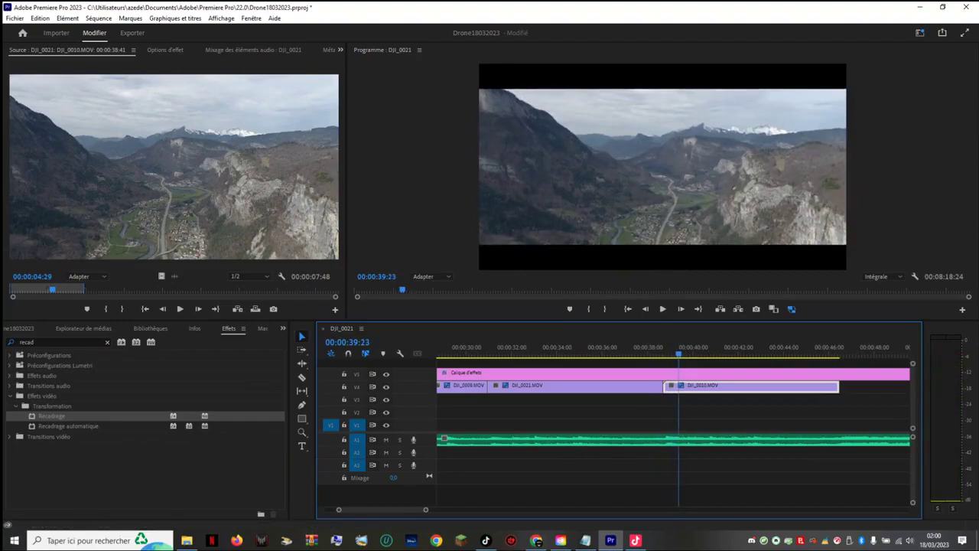
# Step: Trim the start of DJI_0010.MOV by setting its In point in the Source Monitor at about 00:00:00:46
pyautogui.doubleClick(694, 386)
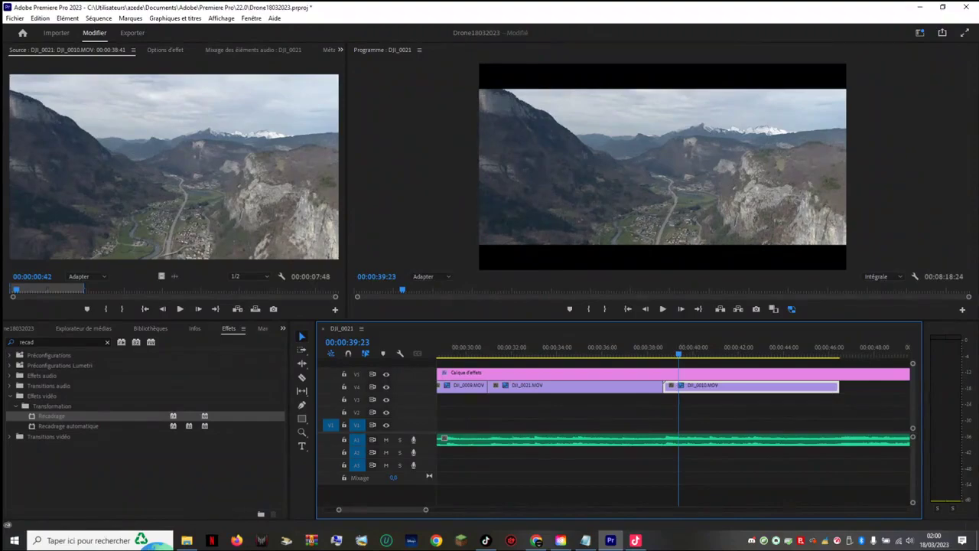
pyautogui.moveTo(16, 290)
pyautogui.mouseDown()
pyautogui.moveTo(178, 290)
pyautogui.moveTo(17, 290)
pyautogui.mouseUp()
pyautogui.press('Home')
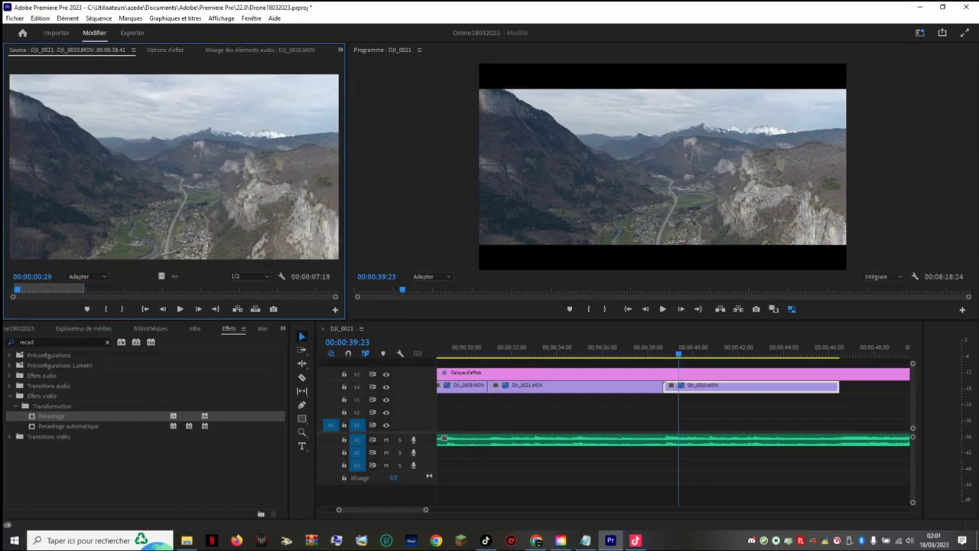
pyautogui.click(107, 309)
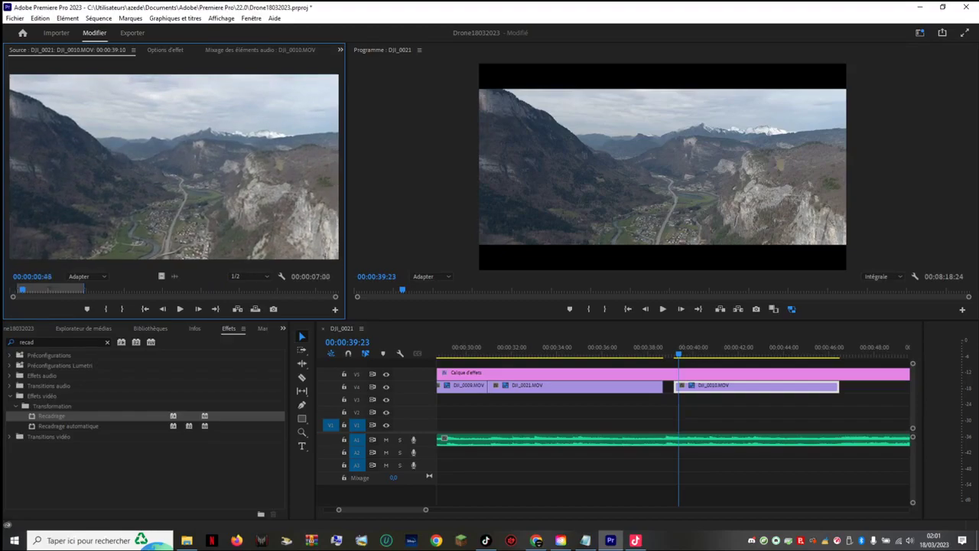
# Step: Replace DJI_0010.MOV on V4 with its newly trimmed copy, placed directly after DJI_0021.MOV
pyautogui.moveTo(173, 184); pyautogui.dragTo(680, 412)
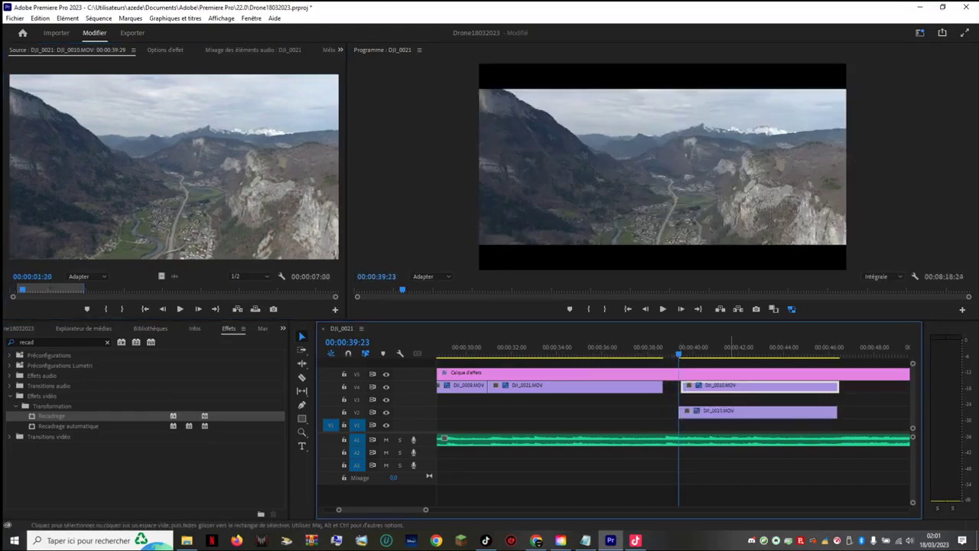
pyautogui.press('Delete')
pyautogui.moveTo(736, 411); pyautogui.dragTo(720, 386)
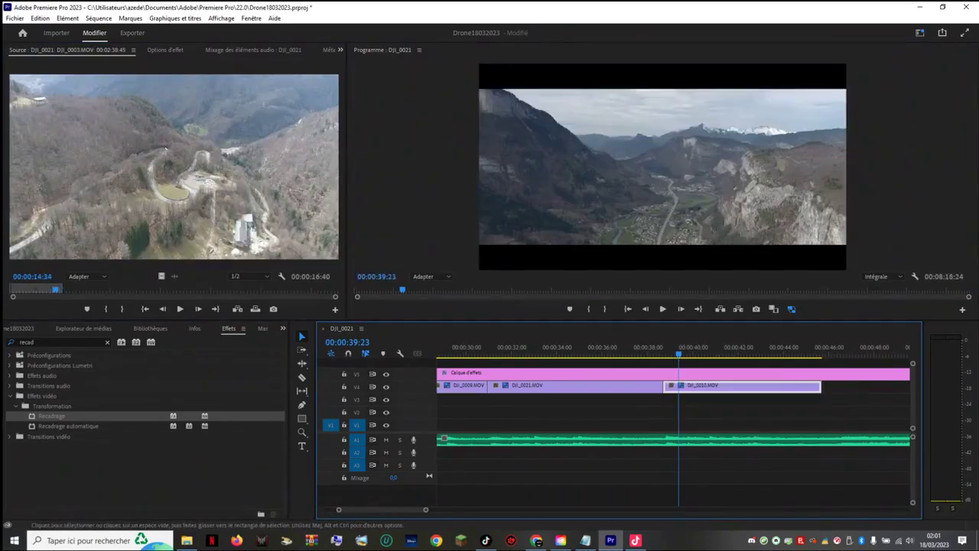
# Step: Play the end of DJI_0021.MOV and the retrimmed DJI_0010.MOV with the music to 00:00:45:42
pyautogui.click(656, 353)
pyautogui.press('space')
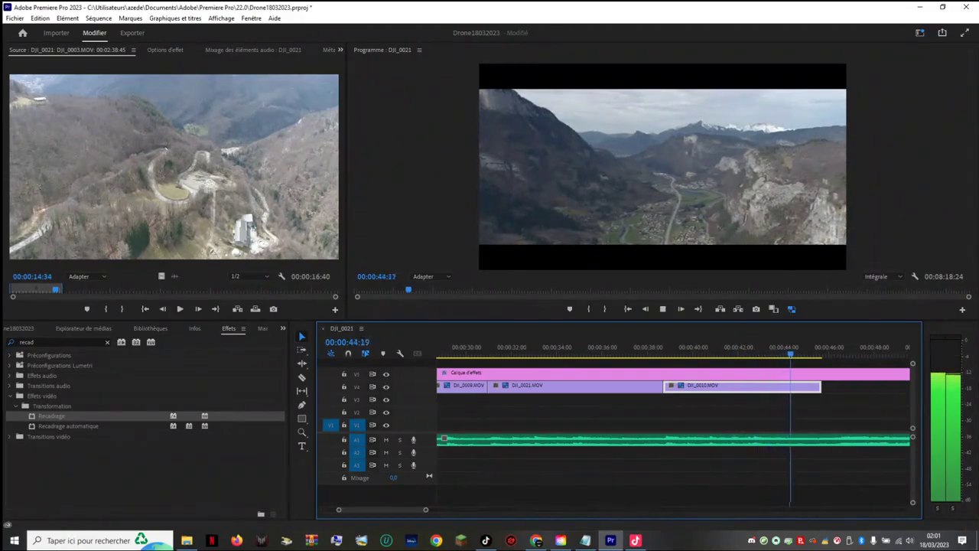
pyautogui.press('space')
pyautogui.click(543, 385)
pyautogui.rightClick(527, 385)
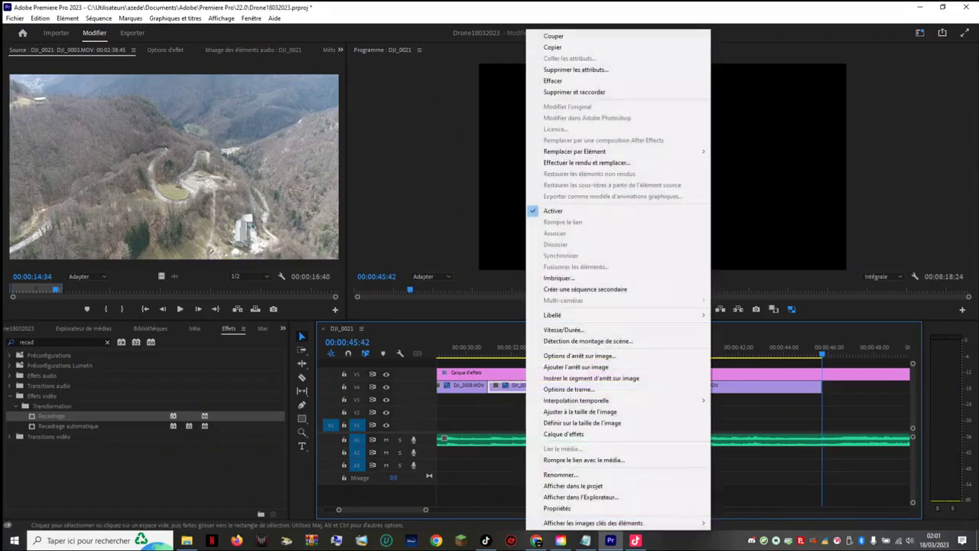
pyautogui.click(564, 330)
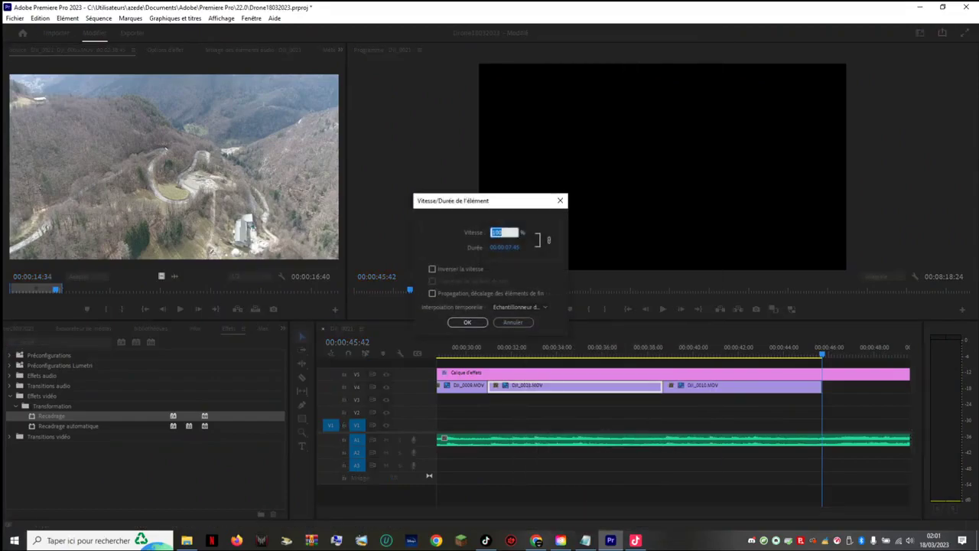
pyautogui.press('Escape')
# Step: Replay the end of DJI_0010.MOV with the music to about 00:00:46:36, listening for the beat on which to end the clip
pyautogui.moveTo(730, 351); pyautogui.dragTo(790, 349)
pyautogui.press('space')
pyautogui.press('space')
pyautogui.press('space')
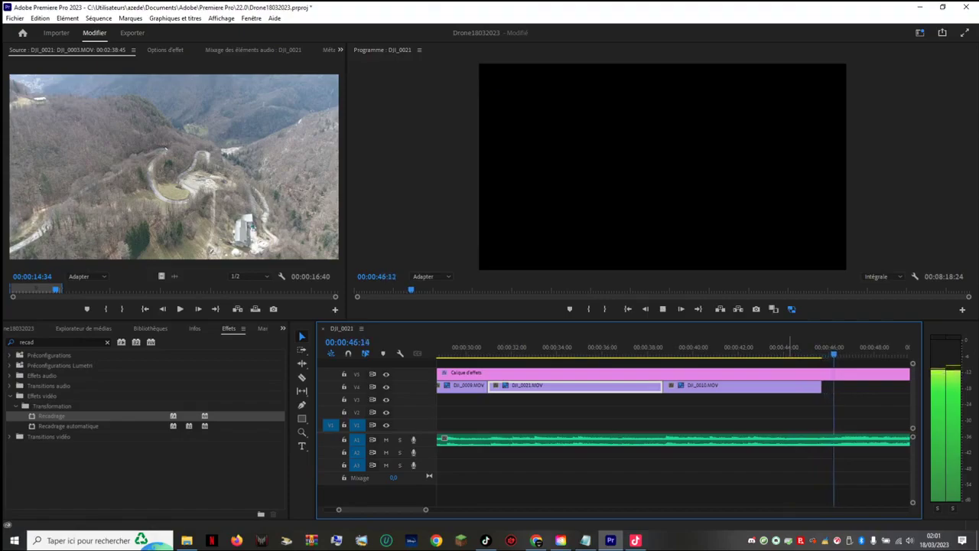
pyautogui.press('space')
pyautogui.click(820, 349)
pyautogui.press('space')
pyautogui.press('space')
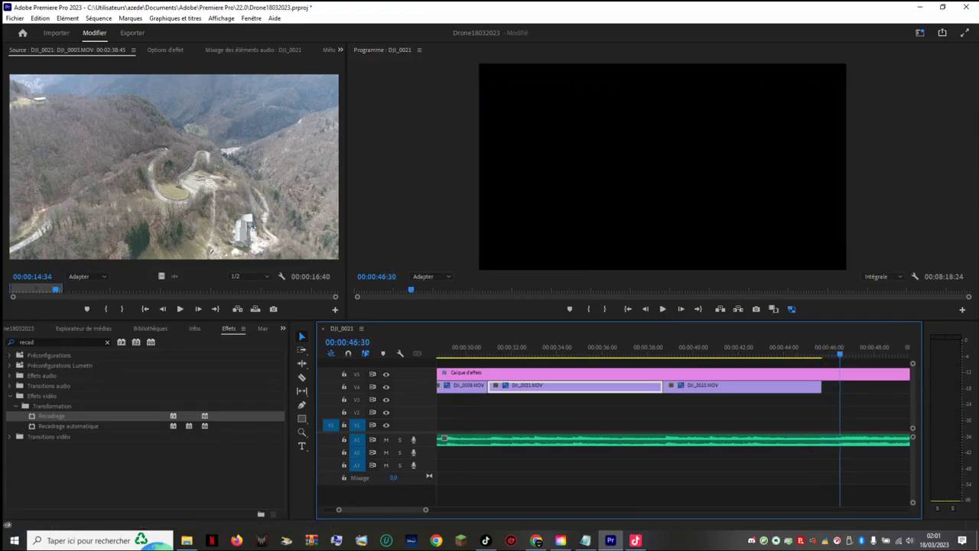
pyautogui.press('space')
pyautogui.moveTo(819, 348); pyautogui.dragTo(809, 348)
pyautogui.press('space')
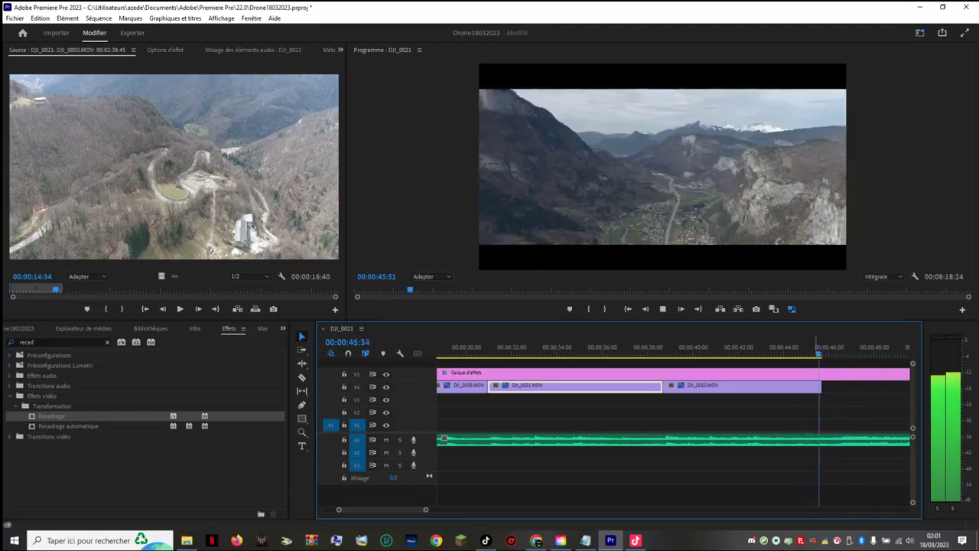
pyautogui.press('space')
pyautogui.press('space')
pyautogui.press('space')
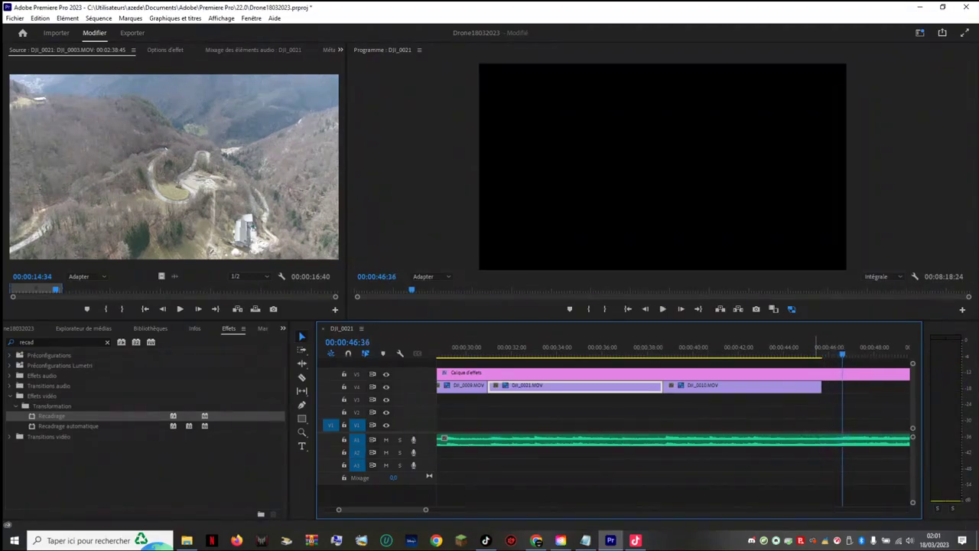
# Step: Extend the end of DJI_0010.MOV on V4 to the musical beat at about 00:00:46:36
pyautogui.click(814, 348)
pyautogui.press('space')
pyautogui.press('space')
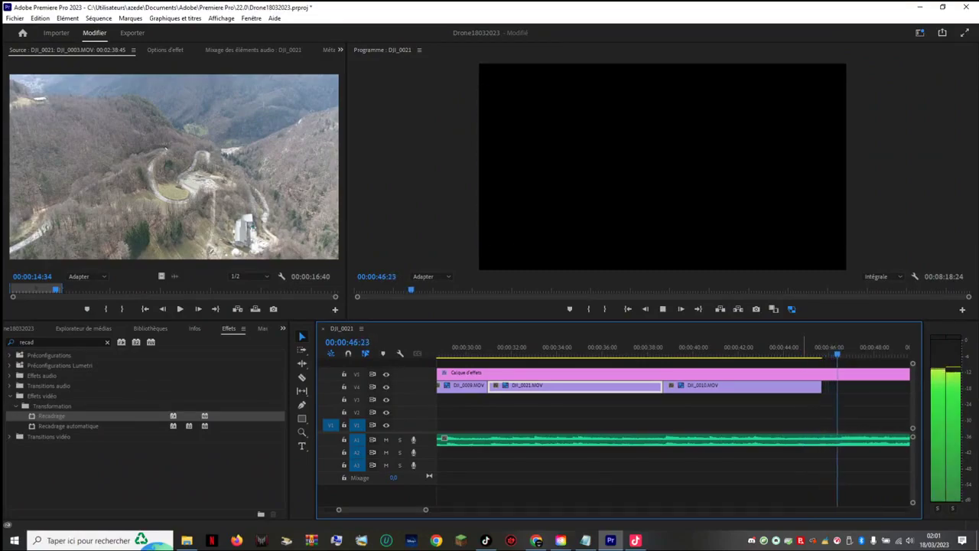
pyautogui.press('space')
pyautogui.moveTo(823, 387)
pyautogui.mouseDown()
pyautogui.moveTo(854, 387)
pyautogui.moveTo(841, 387)
pyautogui.mouseUp()
# Step: Replay the extended end of DJI_0010.MOV with the music to check its timing up to 00:00:46:57
pyautogui.click(818, 348)
pyautogui.press('space')
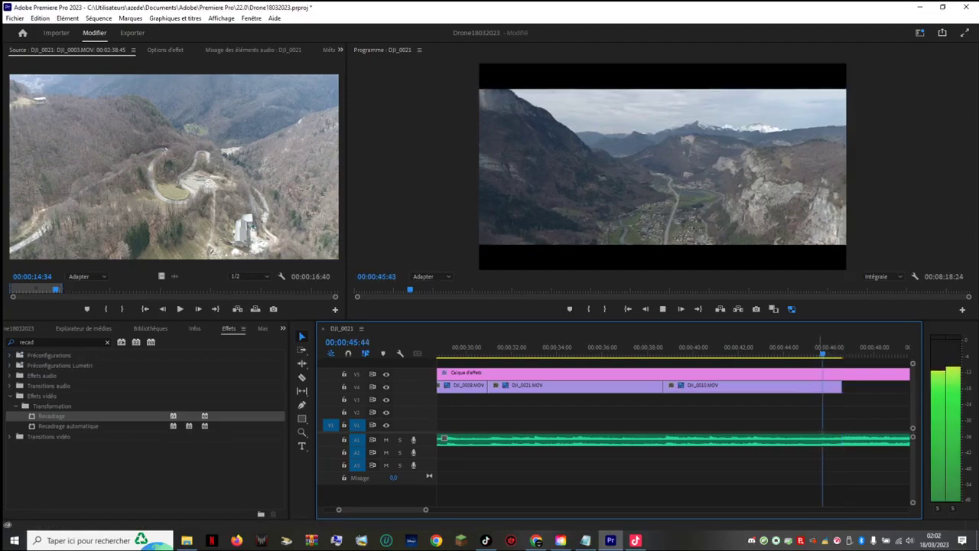
pyautogui.click(800, 349)
pyautogui.click(751, 348)
pyautogui.press('space')
pyautogui.click(772, 348)
pyautogui.press('space')
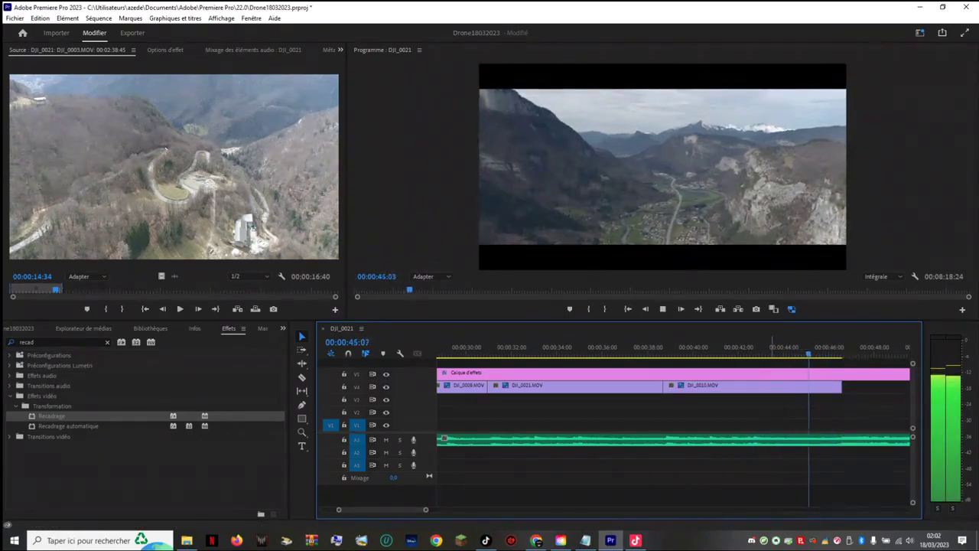
pyautogui.press('k')
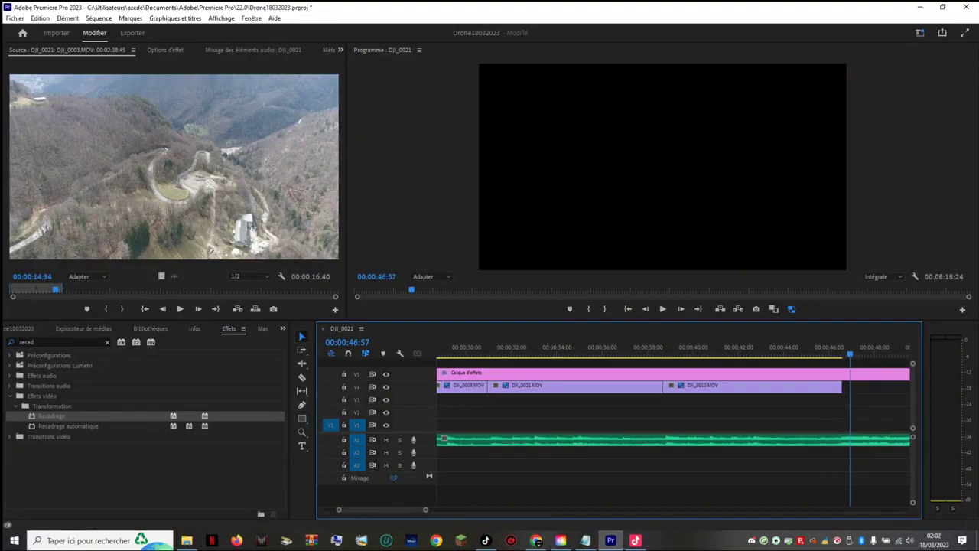
pyautogui.moveTo(681, 349)
pyautogui.mouseDown()
pyautogui.moveTo(660, 350)
pyautogui.moveTo(697, 350)
pyautogui.mouseUp()
pyautogui.press('space')
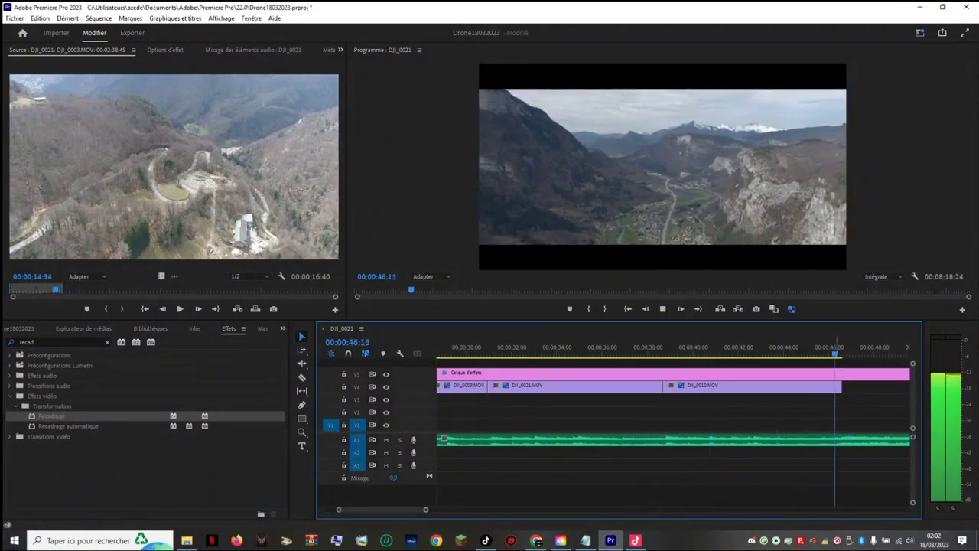
pyautogui.press('space')
# Step: Play on from 00:00:46:57 through DJI_0008.MOV on V2 to 00:01:08:17 and look over the remaining clips in the sequence
pyautogui.press('-')
pyautogui.press('-')
pyautogui.press('-')
pyautogui.press('-')
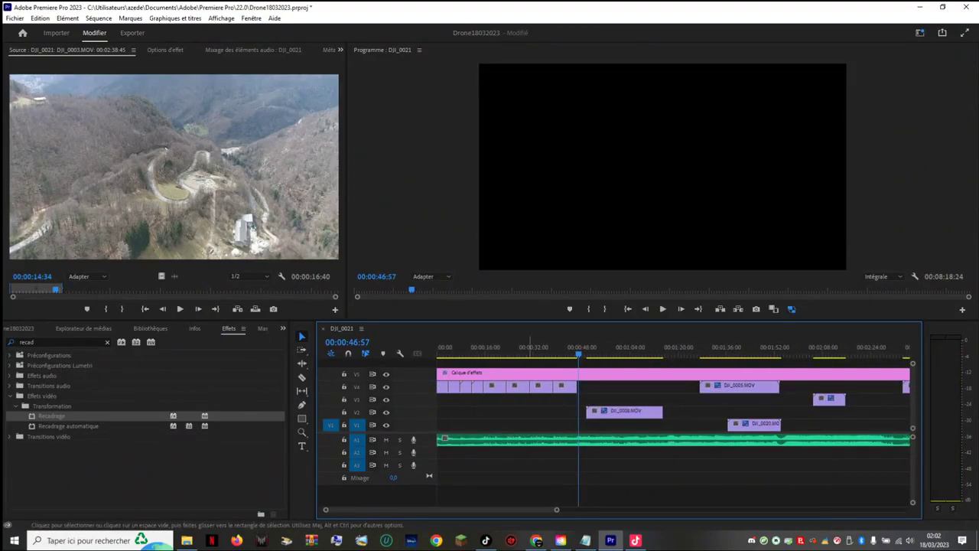
pyautogui.press('space')
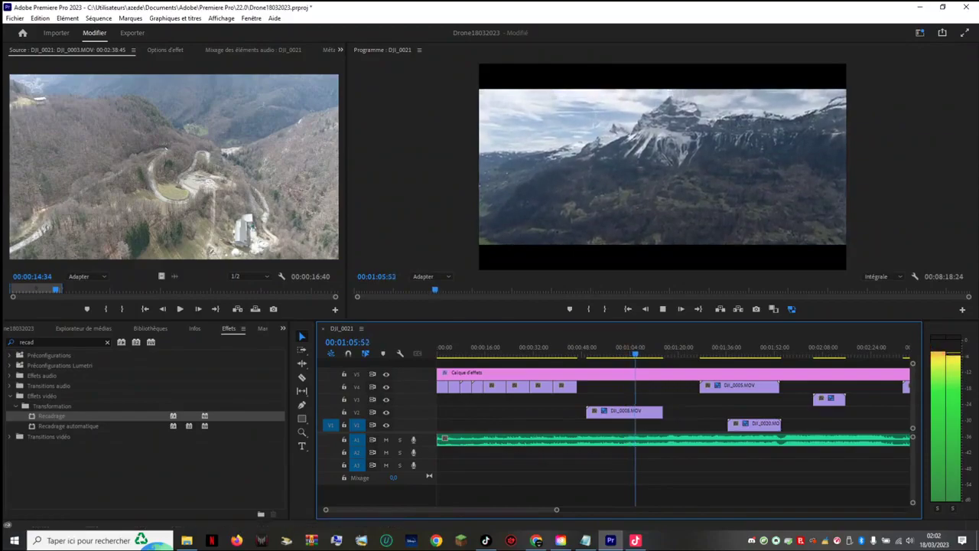
pyautogui.scroll(-2, 673, 413)
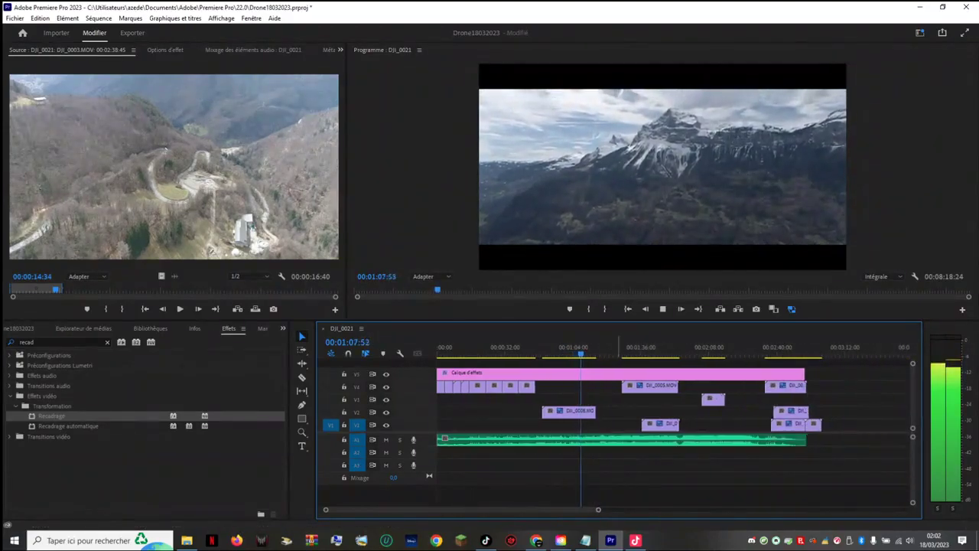
pyautogui.press('space')
pyautogui.scroll(-10, 510, 423)
pyautogui.scroll(10, 509, 423)
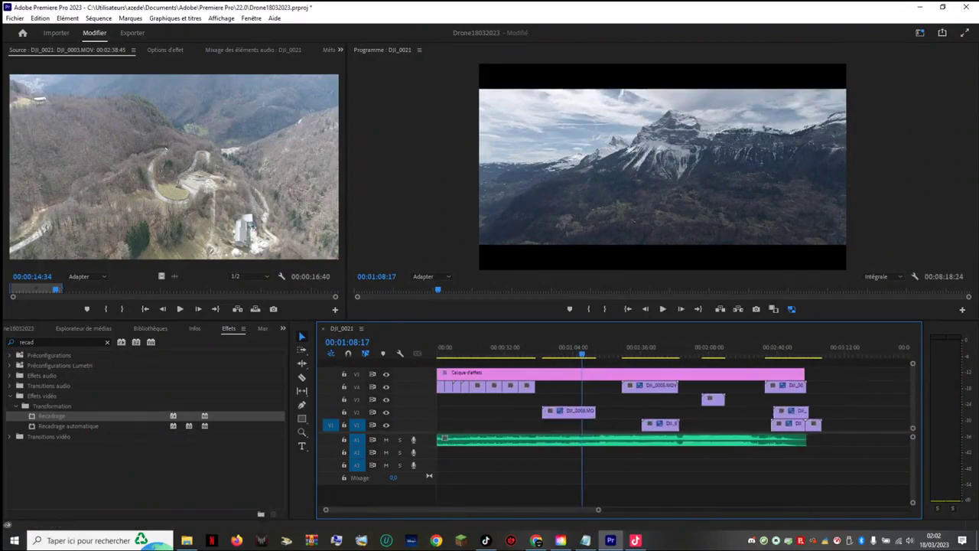
# Step: Move DJI_0008.MOV from V2 to V4, directly after DJI_0010.MOV
pyautogui.click(539, 351)
pyautogui.press('space')
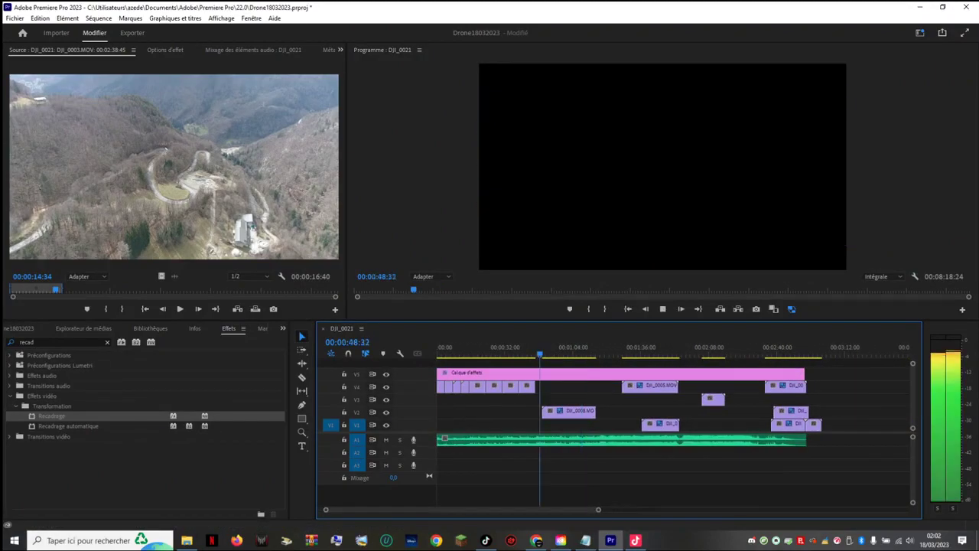
pyautogui.press('space')
pyautogui.moveTo(571, 411); pyautogui.dragTo(564, 387)
# Step: Trim the start of DJI_0008.MOV to about 00:00:52:37 and move the clip back against the end of DJI_0010.MOV
pyautogui.press('space')
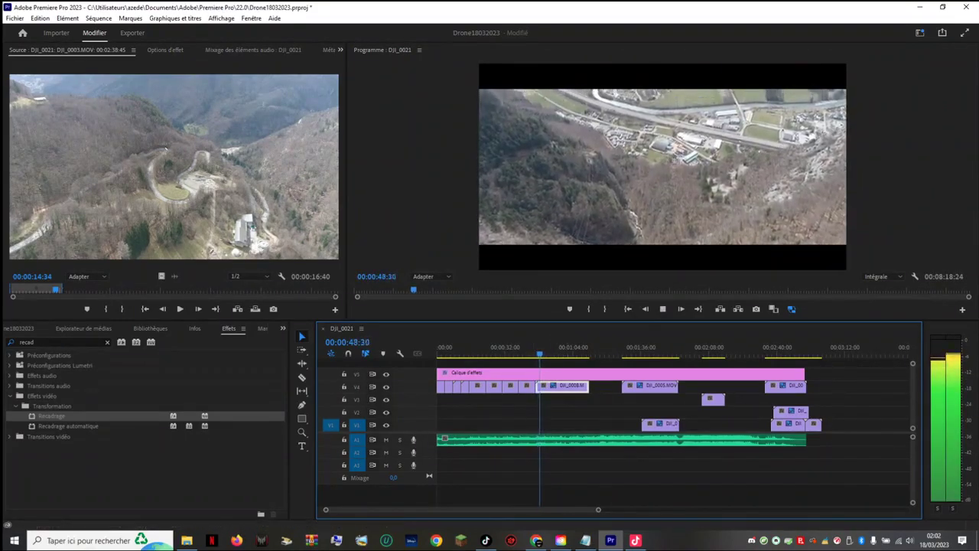
pyautogui.moveTo(598, 509); pyautogui.dragTo(500, 510)
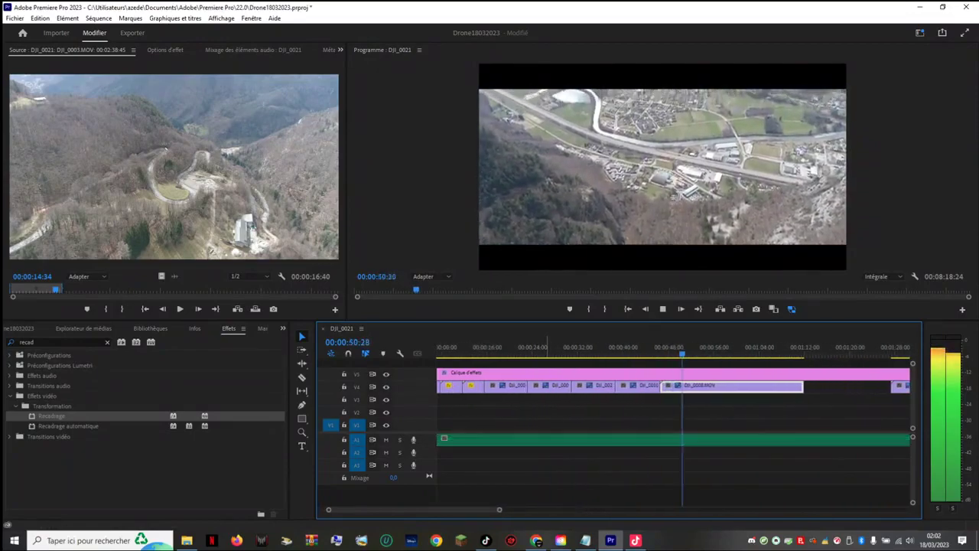
pyautogui.press('space')
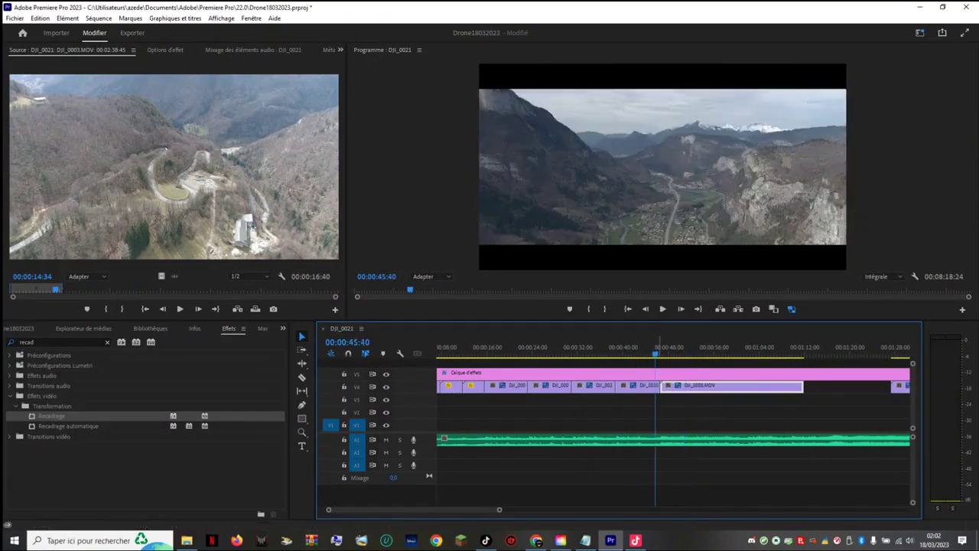
pyautogui.press('space')
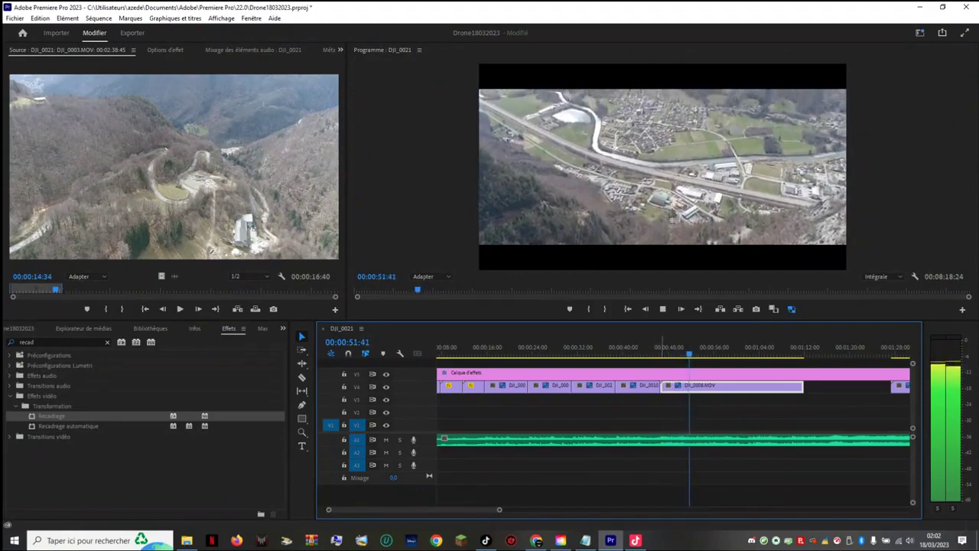
pyautogui.press('space')
pyautogui.moveTo(661, 386); pyautogui.dragTo(695, 385)
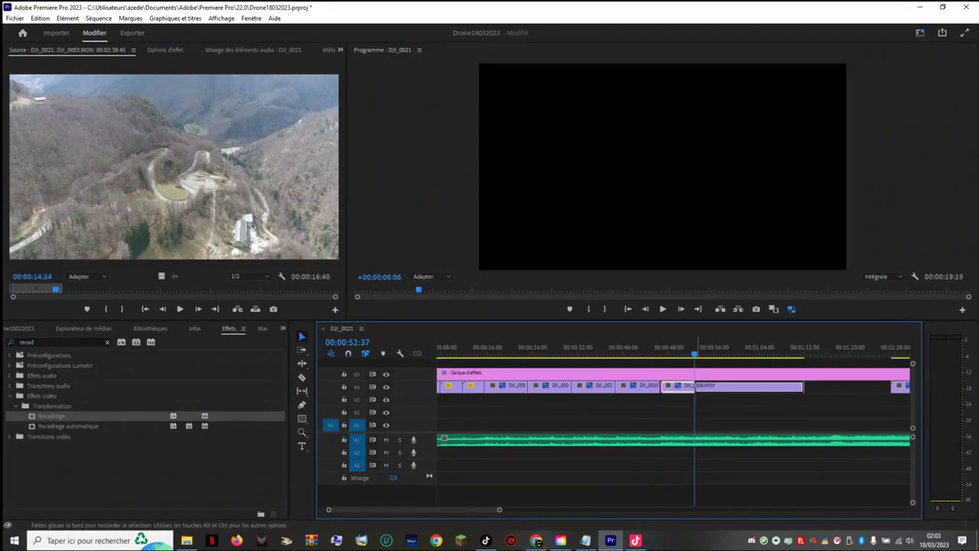
pyautogui.moveTo(766, 385); pyautogui.dragTo(730, 385)
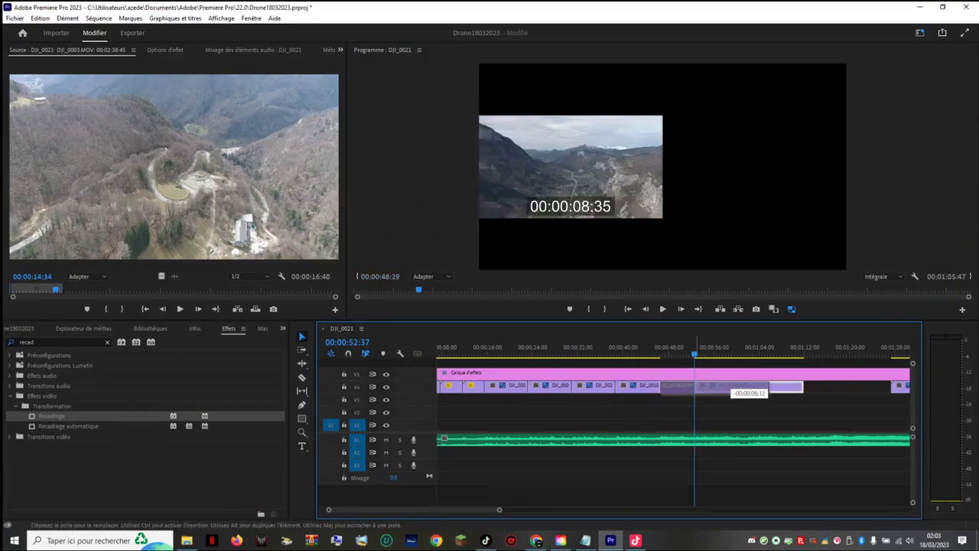
pyautogui.moveTo(730, 386); pyautogui.dragTo(731, 386)
# Step: Play DJI_0008.MOV with the music and trim its end to the beat at about 00:01:02:00
pyautogui.click(656, 349)
pyautogui.press('space')
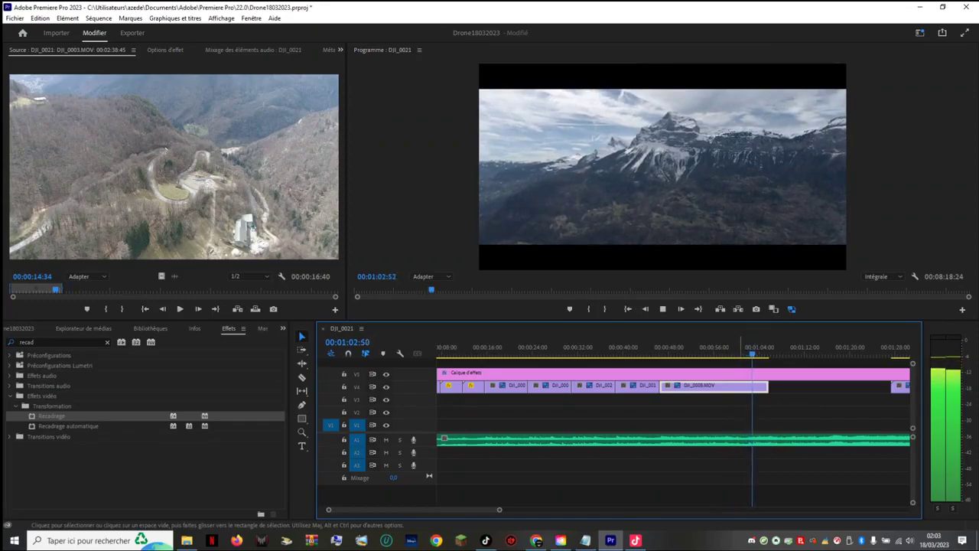
pyautogui.press('space')
pyautogui.press('space')
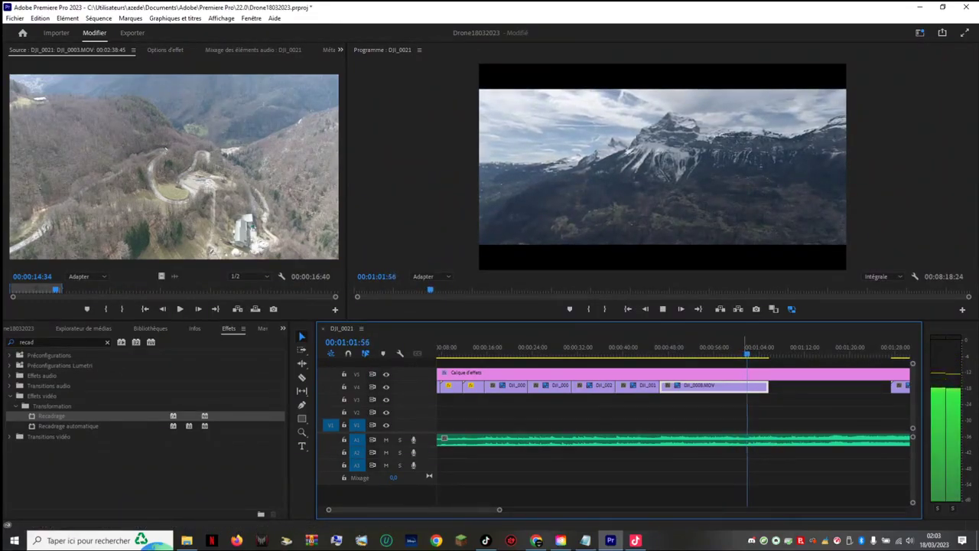
pyautogui.press('space')
pyautogui.moveTo(767, 385); pyautogui.dragTo(748, 386)
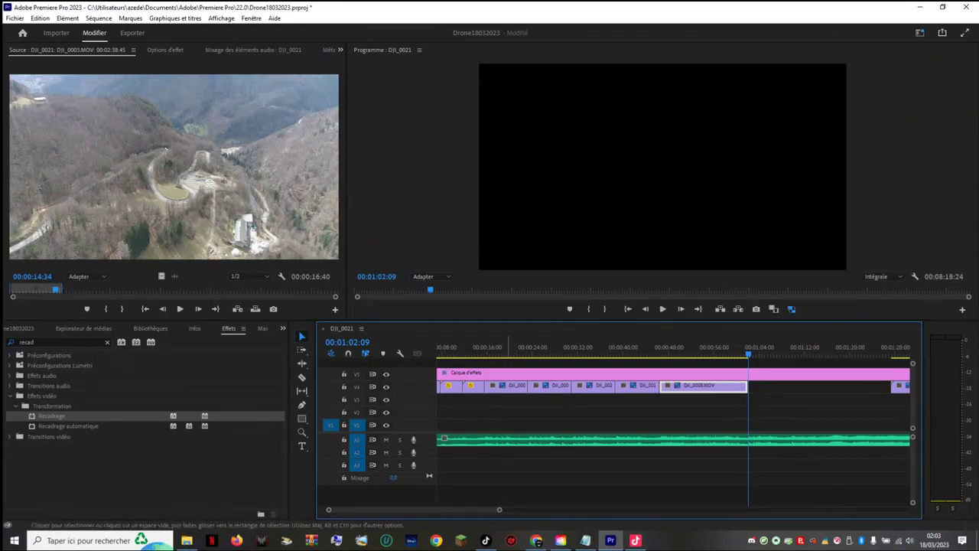
# Step: Play the whole montage from the start past DJI_0008.MOV, continuing with the music to 00:01:10:31
pyautogui.press('Home')
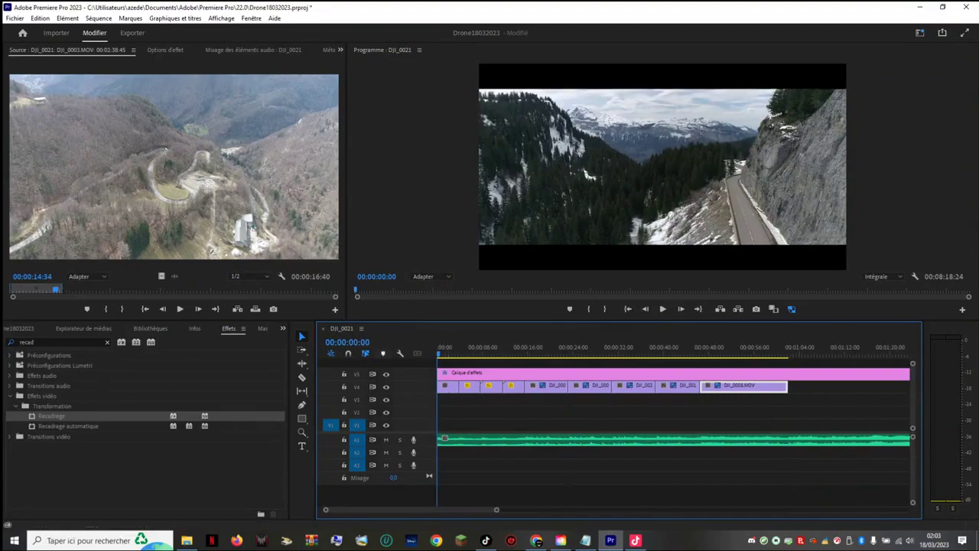
pyautogui.press('space')
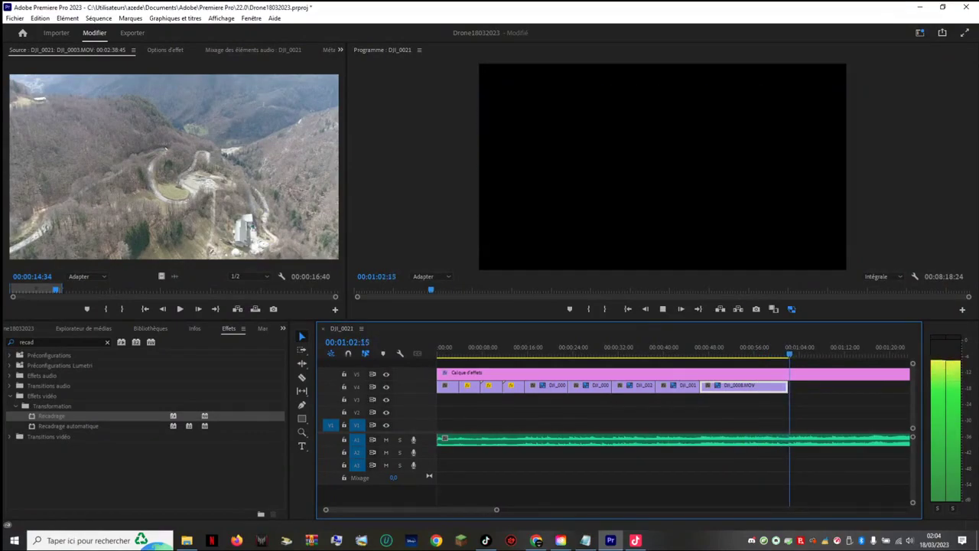
pyautogui.press('space')
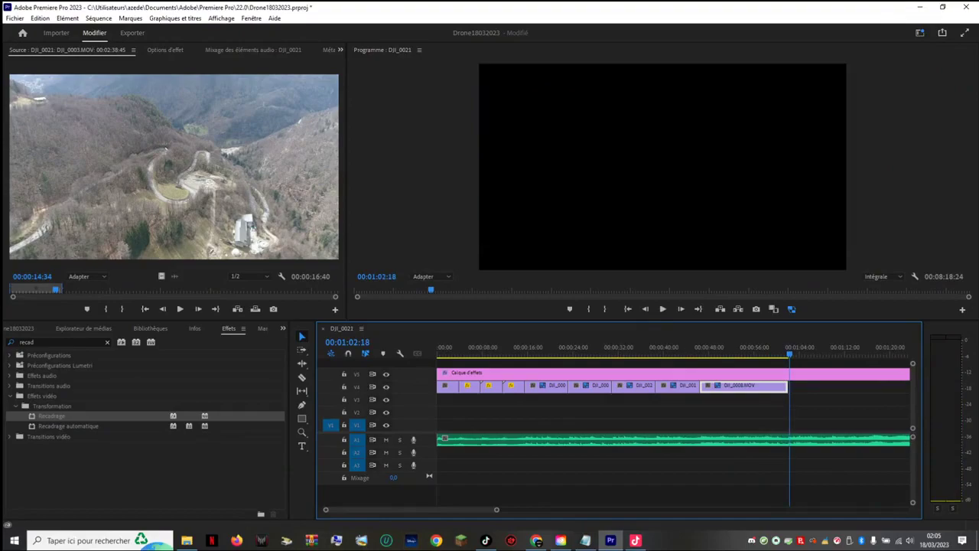
pyautogui.hscroll(6, 522, 346)
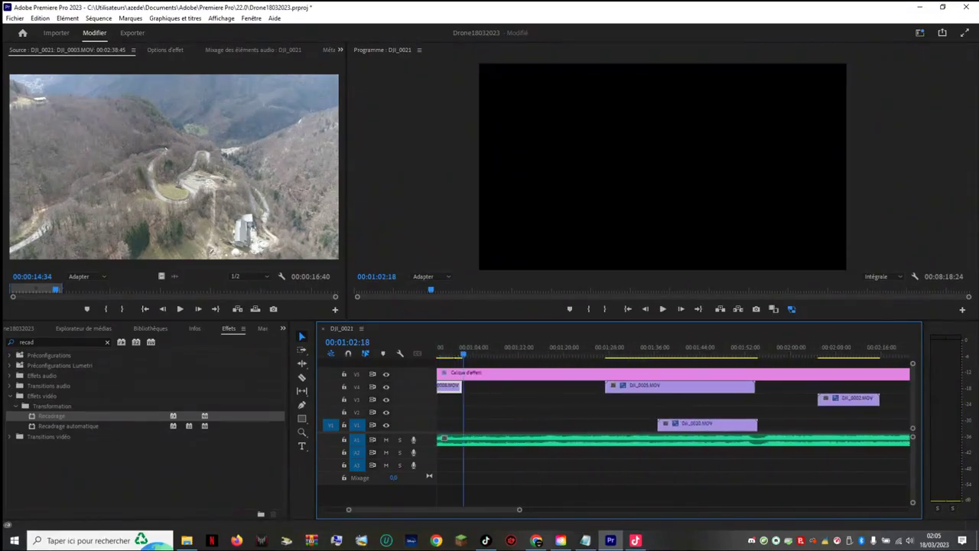
pyautogui.press('space')
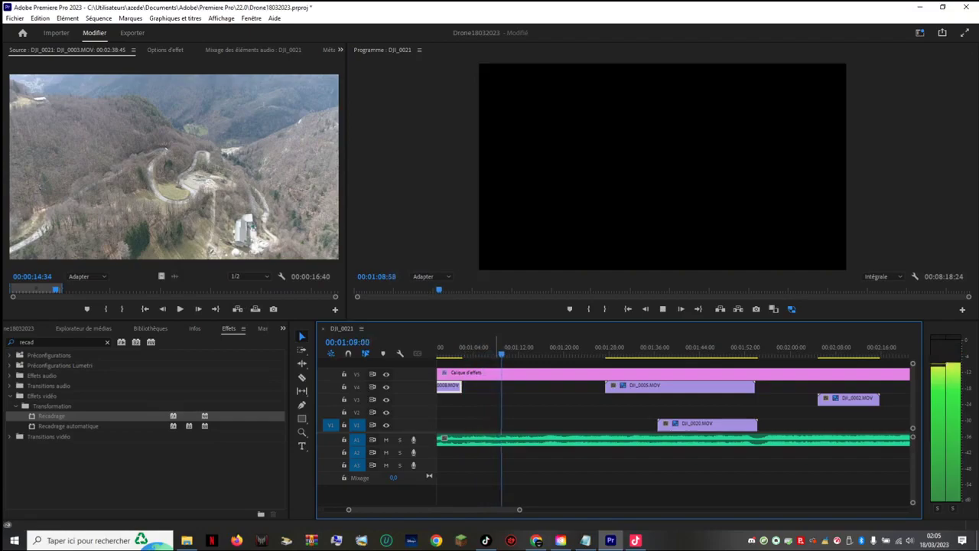
pyautogui.press('space')
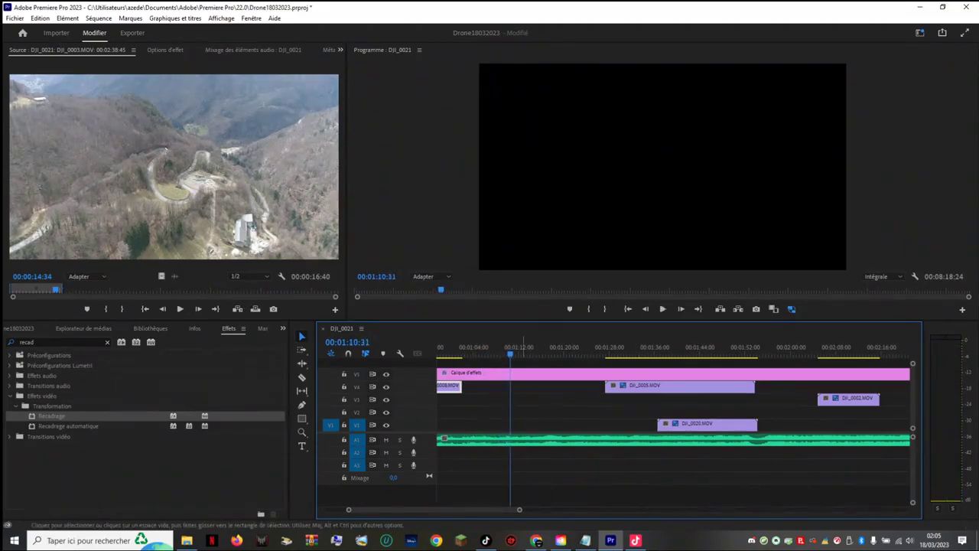
# Step: Move DJI_0005.MOV from V4 to V2 at about 00:01:56 and DJI_0020.MOV from V1 to V4 at about 00:01:14
pyautogui.moveTo(510, 353); pyautogui.dragTo(751, 351)
pyautogui.moveTo(679, 385); pyautogui.dragTo(843, 411)
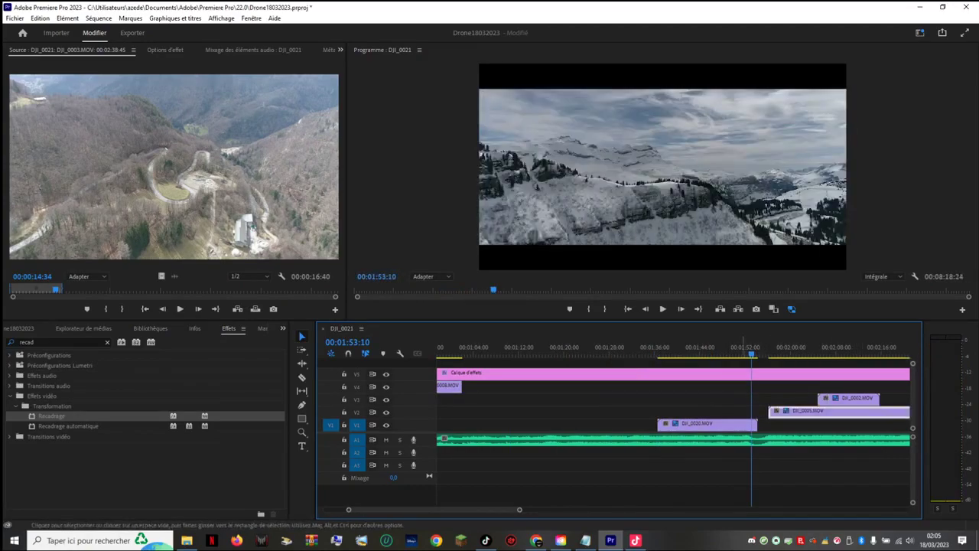
pyautogui.moveTo(752, 353); pyautogui.dragTo(742, 353)
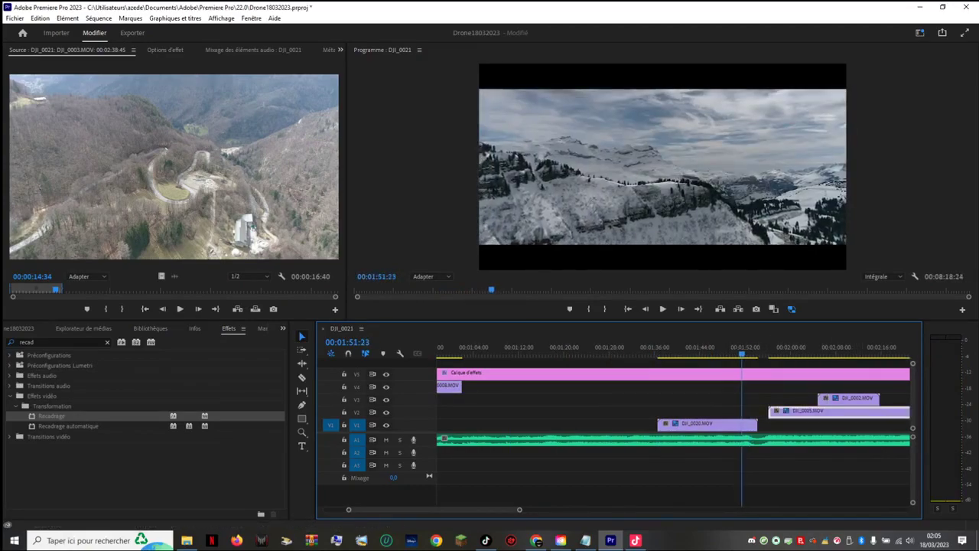
pyautogui.moveTo(708, 423); pyautogui.dragTo(554, 386)
# Step: Preview DJI_0020.MOV and move it further along V4 to start at about 00:01:46
pyautogui.press('space')
pyautogui.press('space')
pyautogui.moveTo(525, 354); pyautogui.dragTo(574, 354)
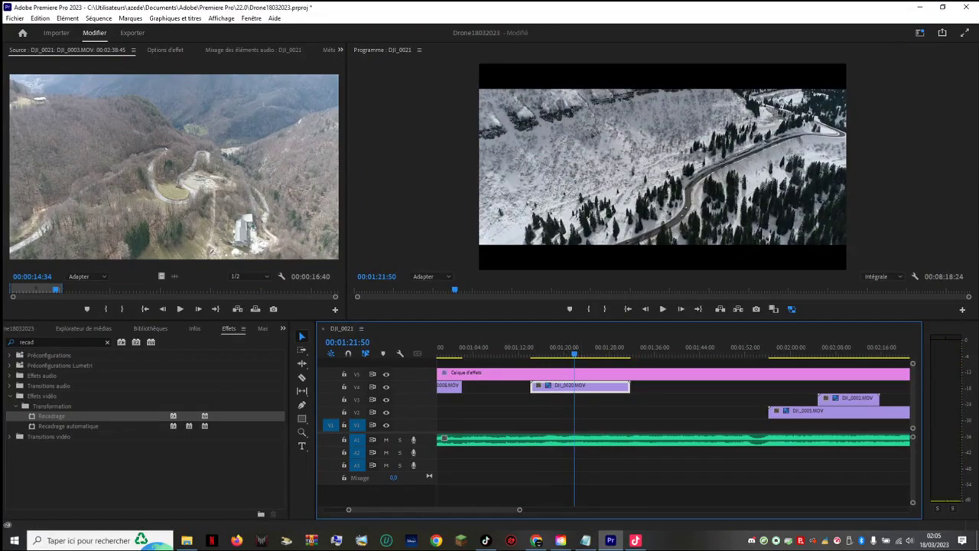
pyautogui.moveTo(575, 353); pyautogui.dragTo(579, 353)
pyautogui.moveTo(587, 387); pyautogui.dragTo(769, 386)
# Step: Move DJI_0003.MOV from V2 to V4 so it starts at 00:01:17:19
pyautogui.moveTo(739, 354); pyautogui.dragTo(836, 354)
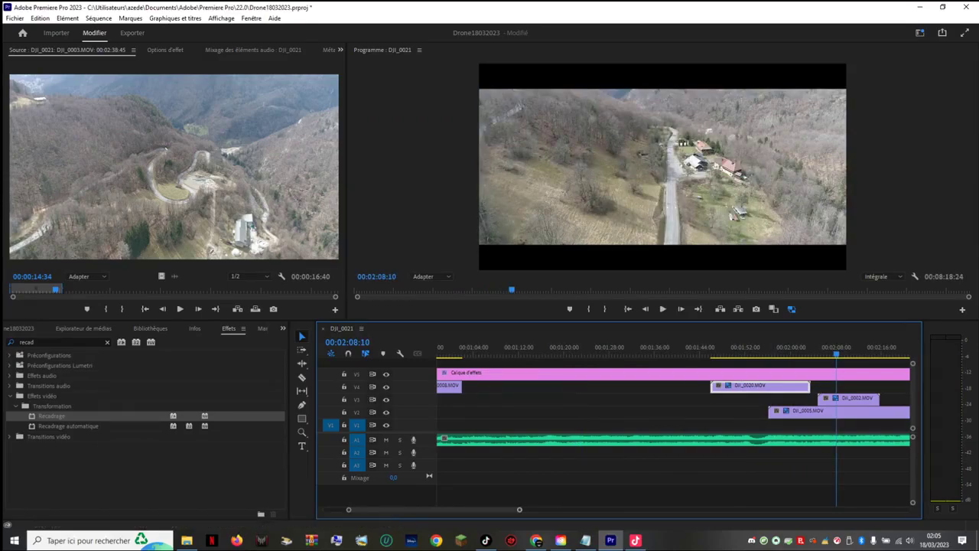
pyautogui.press('-')
pyautogui.press('-')
pyautogui.press('-')
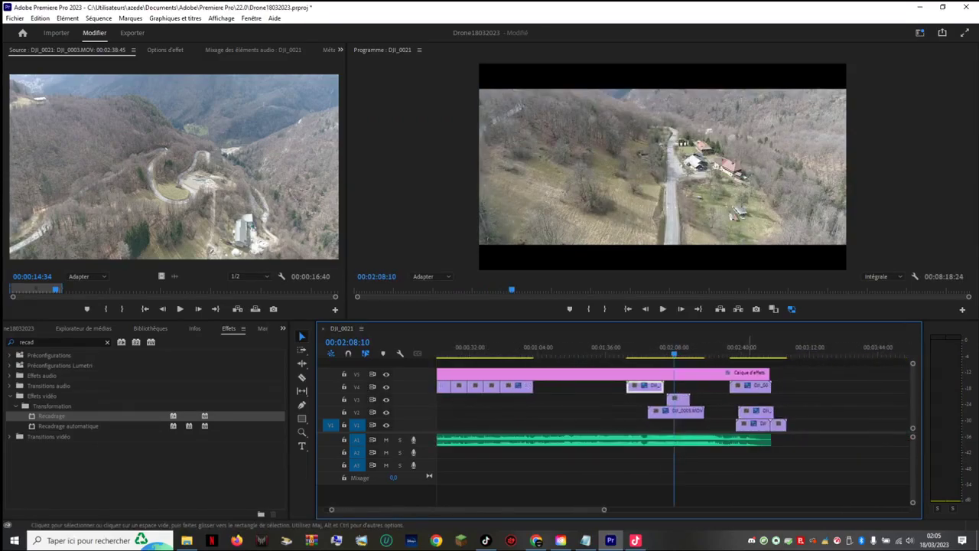
pyautogui.moveTo(750, 385); pyautogui.dragTo(577, 353)
# Step: Play the music around the end of DJI_0008.MOV and scrub through the following clips to DJI_0020.MOV at about 00:02:03
pyautogui.click(562, 353)
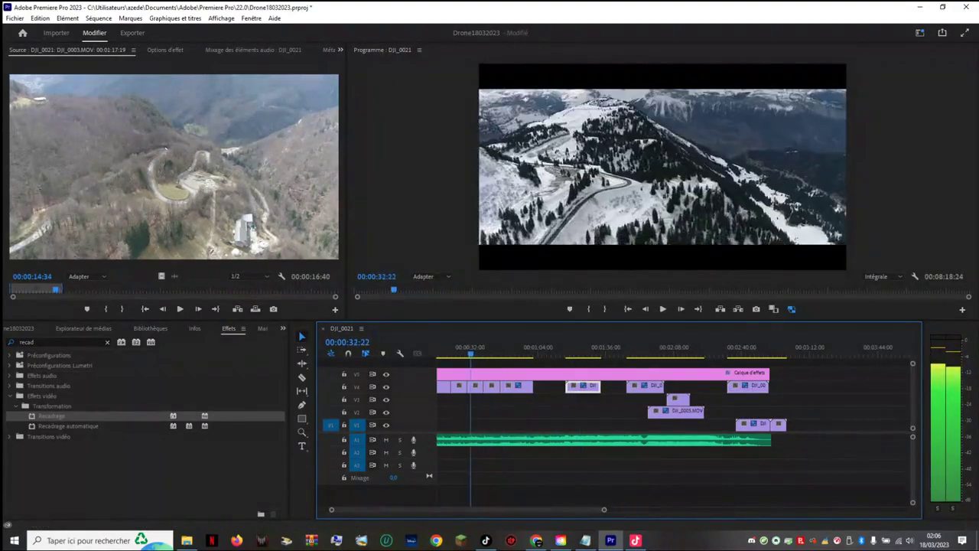
pyautogui.moveTo(437, 353); pyautogui.dragTo(631, 354)
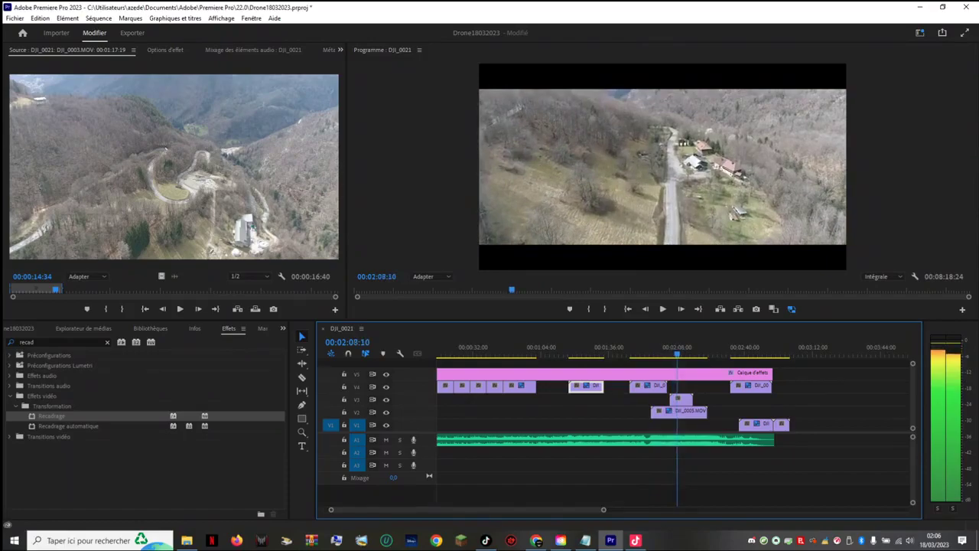
pyautogui.moveTo(571, 352); pyautogui.dragTo(529, 352)
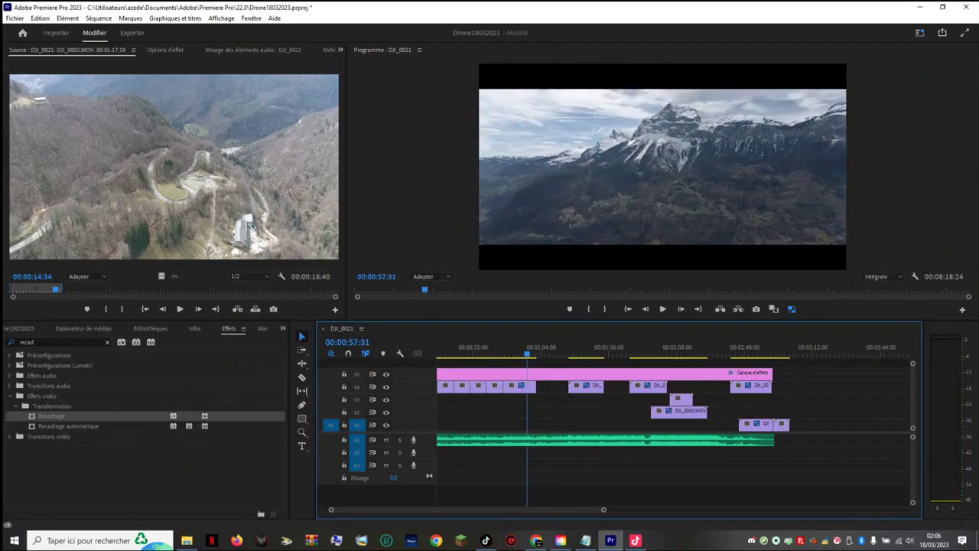
pyautogui.press('space')
pyautogui.press('space')
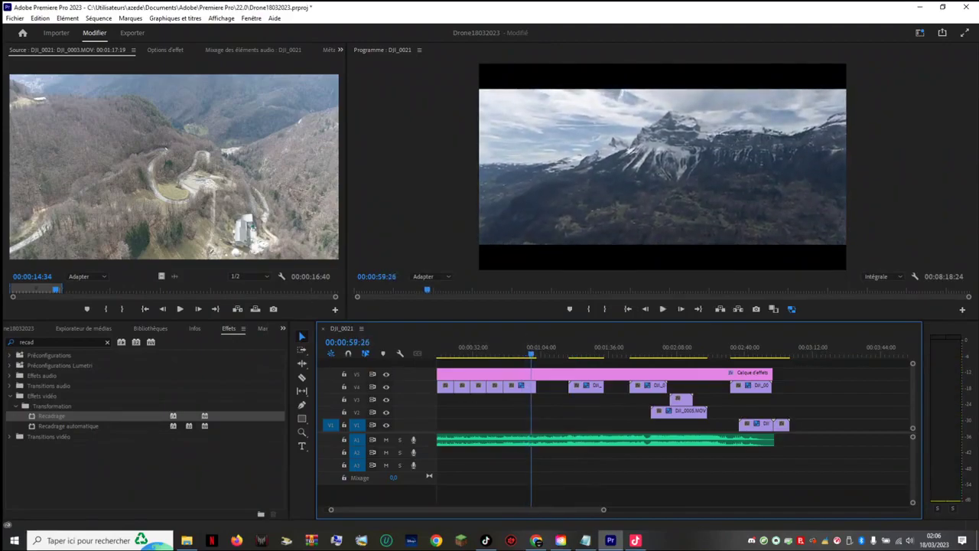
pyautogui.moveTo(539, 354); pyautogui.dragTo(535, 353)
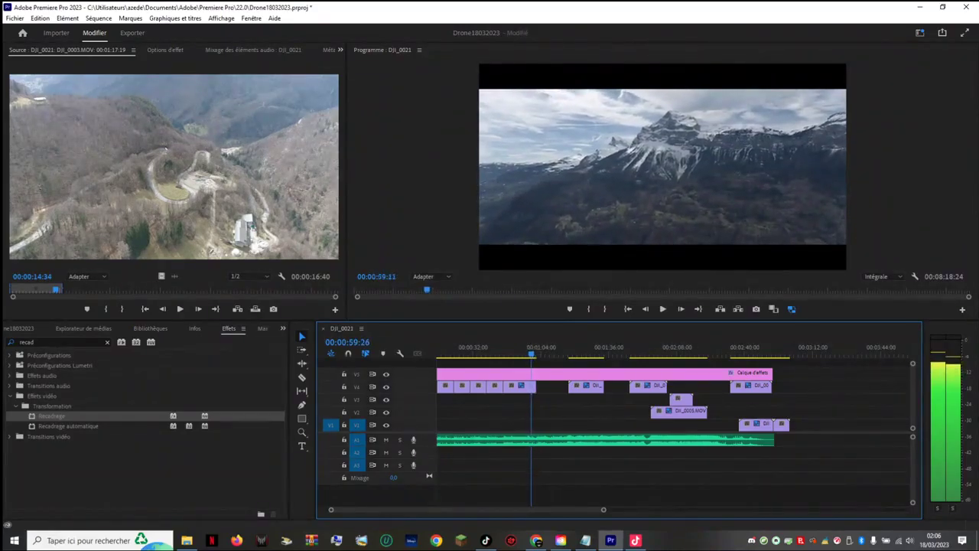
pyautogui.press('space')
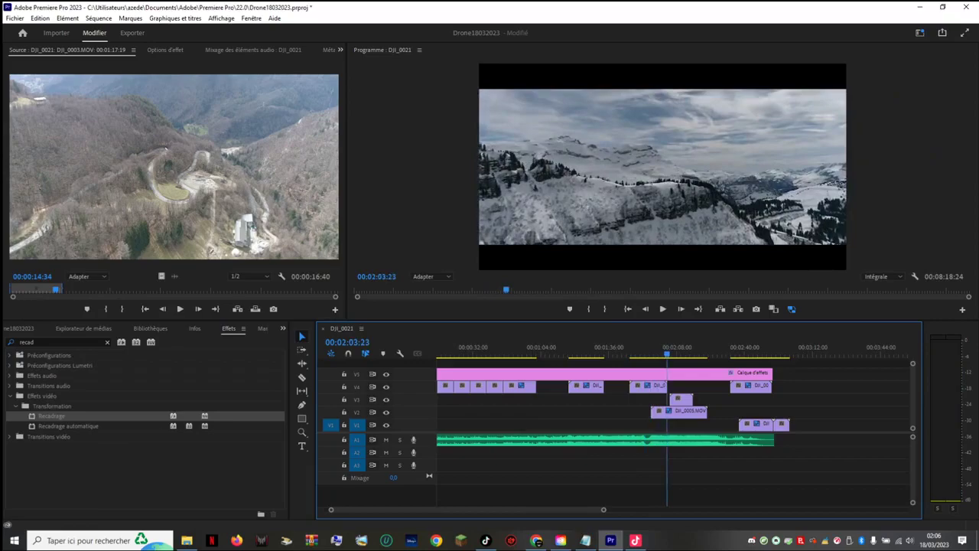
# Step: Move DJI_0002.MOV, DJI_0005.MOV and the two V1 clips near 00:02:40 onto V4, placing the last three beyond the adjustment layer
pyautogui.moveTo(683, 400); pyautogui.dragTo(814, 387)
pyautogui.moveTo(765, 423); pyautogui.dragTo(887, 387)
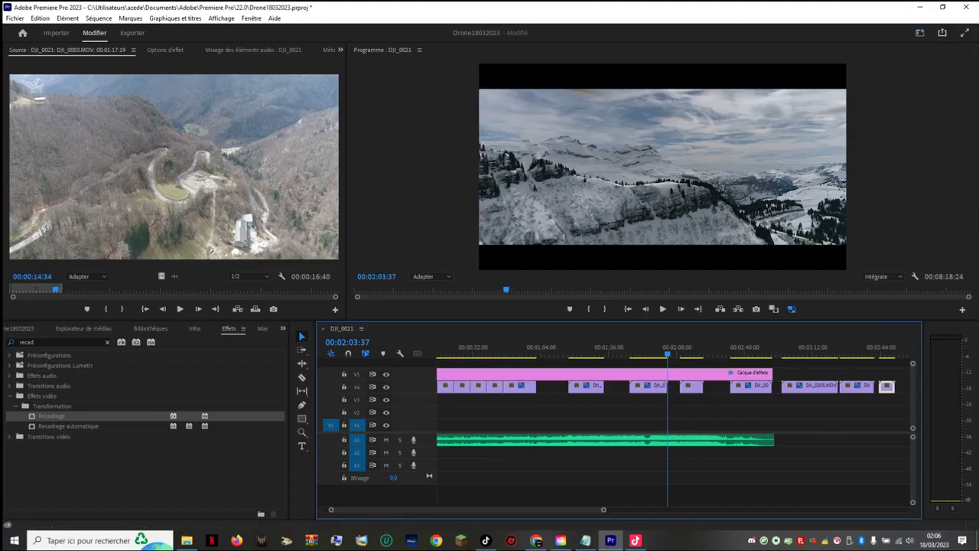
# Step: Preview DJI_0002.MOV at about 00:02:17 and move it back along V4 to follow DJI_0008.MOV at 00:01:02:10
pyautogui.moveTo(667, 353); pyautogui.dragTo(695, 353)
pyautogui.press('space')
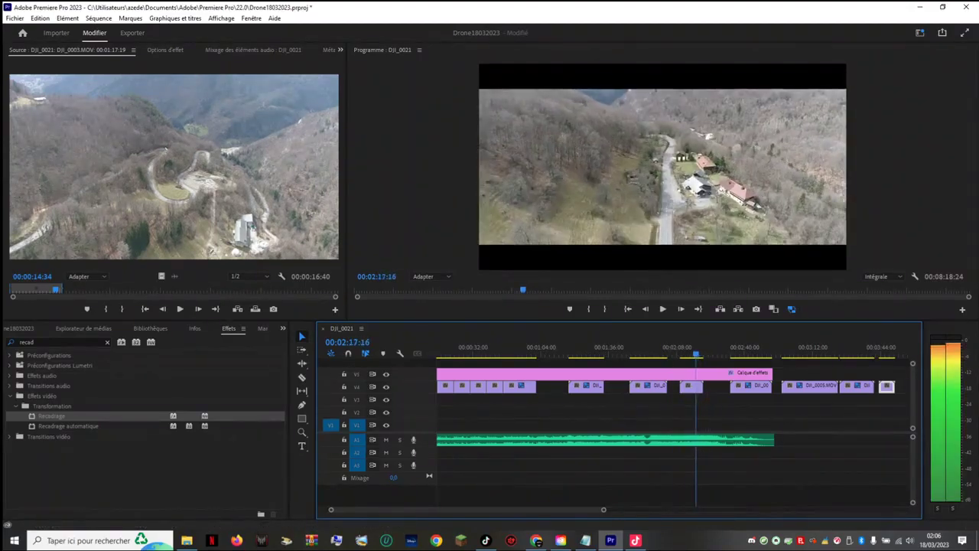
pyautogui.press('space')
pyautogui.moveTo(691, 388)
pyautogui.mouseDown()
pyautogui.moveTo(586, 387)
pyautogui.moveTo(691, 388)
pyautogui.mouseUp()
pyautogui.moveTo(547, 388); pyautogui.dragTo(548, 388)
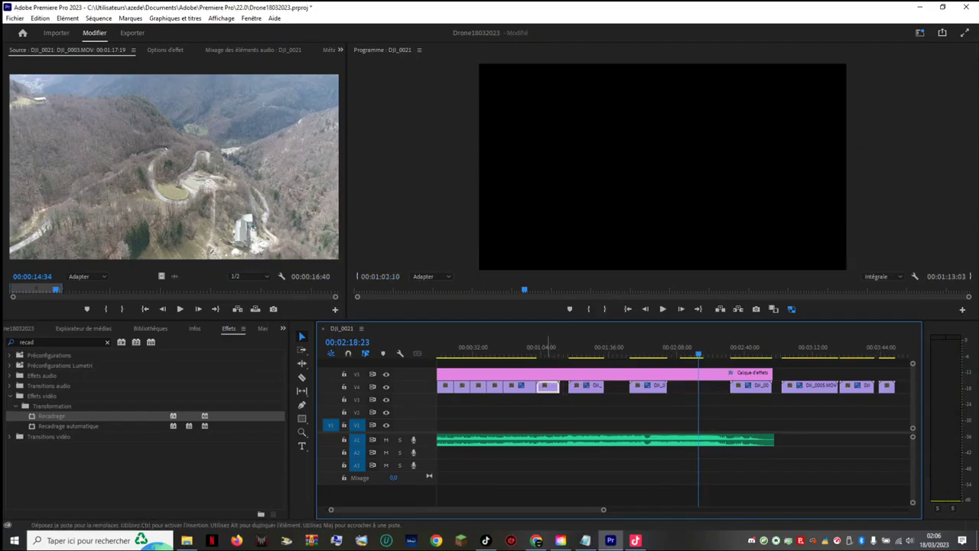
# Step: Shift DJI_0002.MOV slightly earlier on V4 so it sits directly against the end of DJI_0008.MOV
pyautogui.moveTo(604, 509); pyautogui.dragTo(574, 509)
pyautogui.click(442, 349)
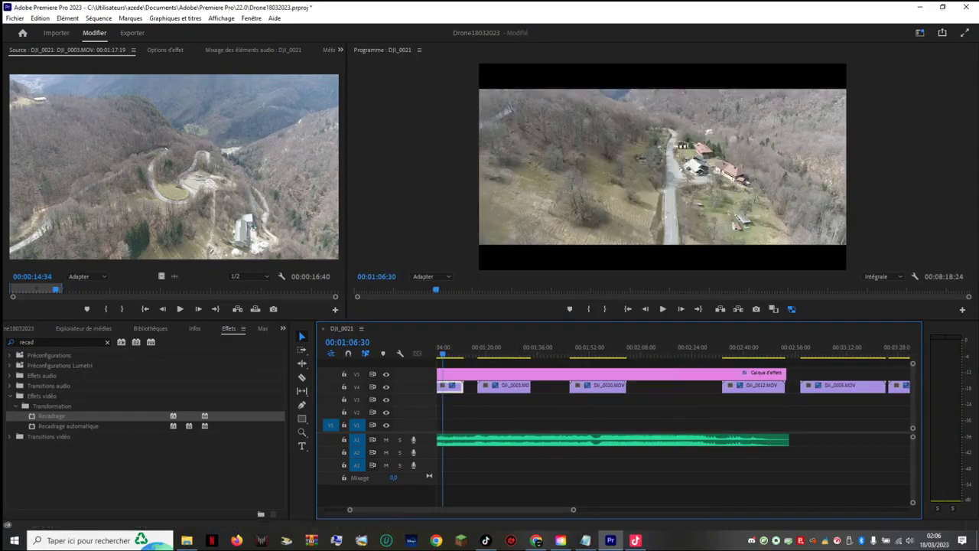
pyautogui.press('=')
pyautogui.press('=')
pyautogui.press('=')
pyautogui.press('=')
pyautogui.press('=')
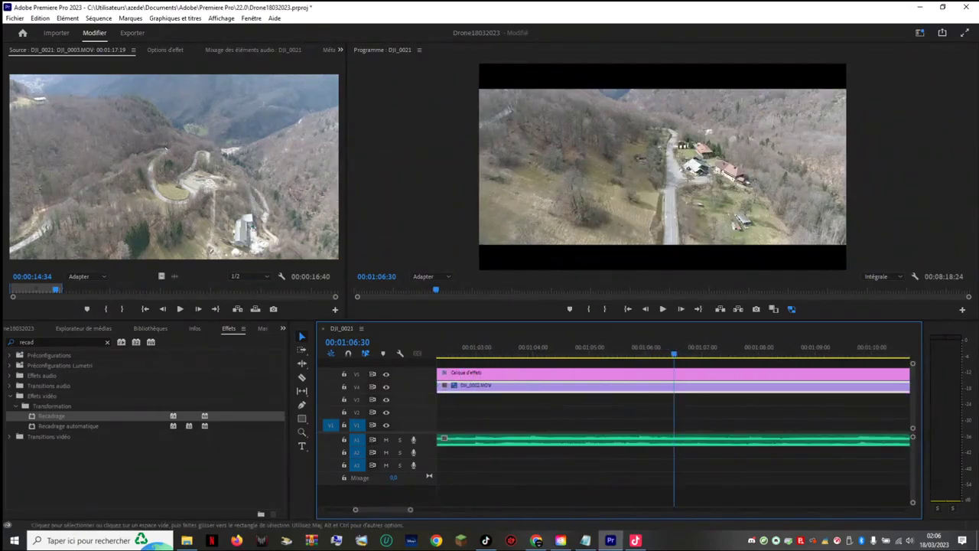
pyautogui.moveTo(674, 352); pyautogui.dragTo(436, 353)
pyautogui.moveTo(559, 385); pyautogui.dragTo(556, 386)
# Step: Play DJI_0002.MOV with the music from the end of DJI_0008.MOV to 00:01:12:51
pyautogui.press('space')
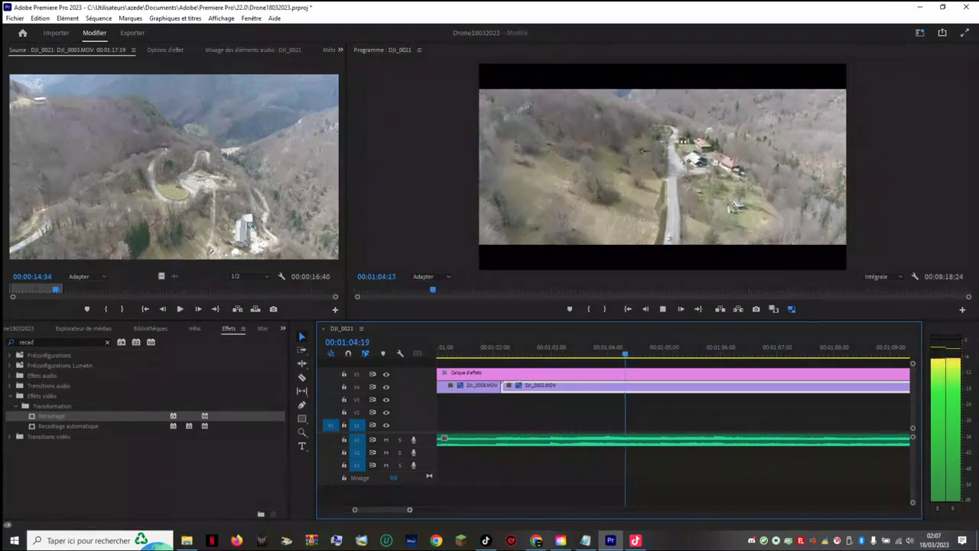
pyautogui.press('-')
pyautogui.press('-')
pyautogui.press('-')
pyautogui.press('-')
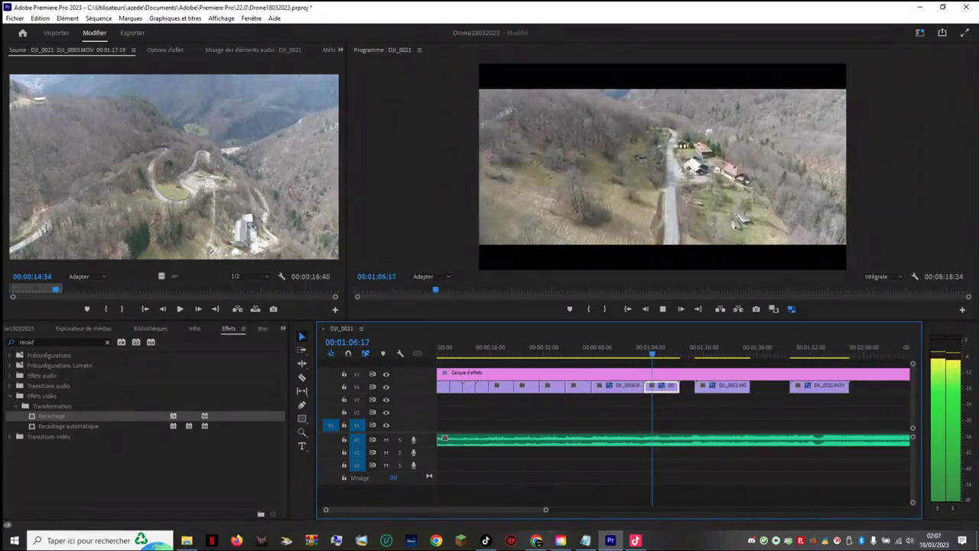
pyautogui.moveTo(545, 509); pyautogui.dragTo(527, 509)
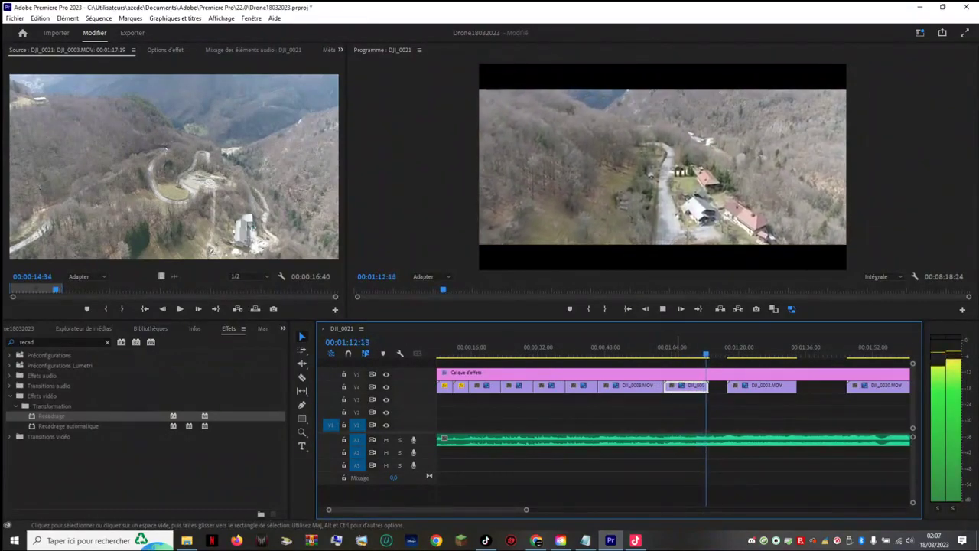
pyautogui.press('space')
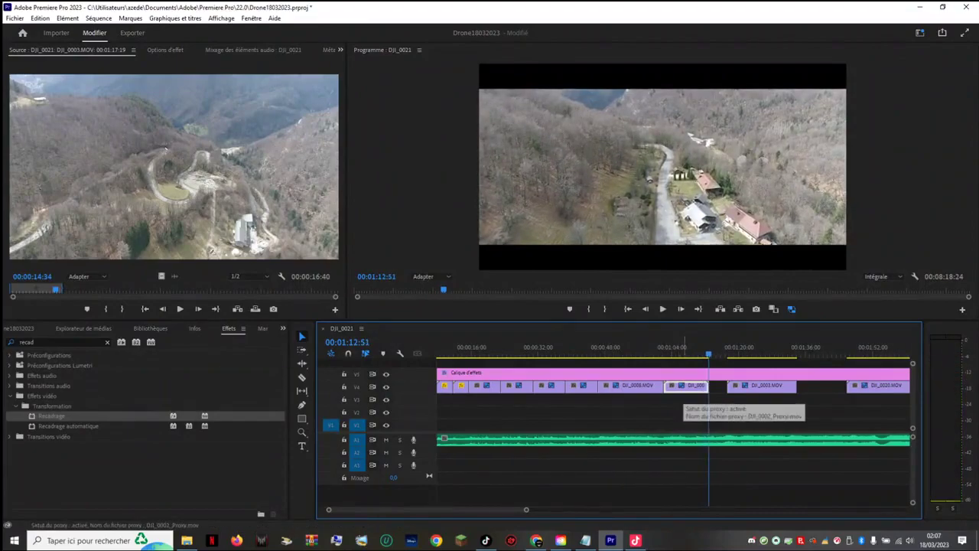
# Step: Move DJI_0002.MOV from V4 down to V3, between DJI_0003.MOV and DJI_0020.MOV at about 00:01:35
pyautogui.moveTo(527, 510); pyautogui.dragTo(549, 509)
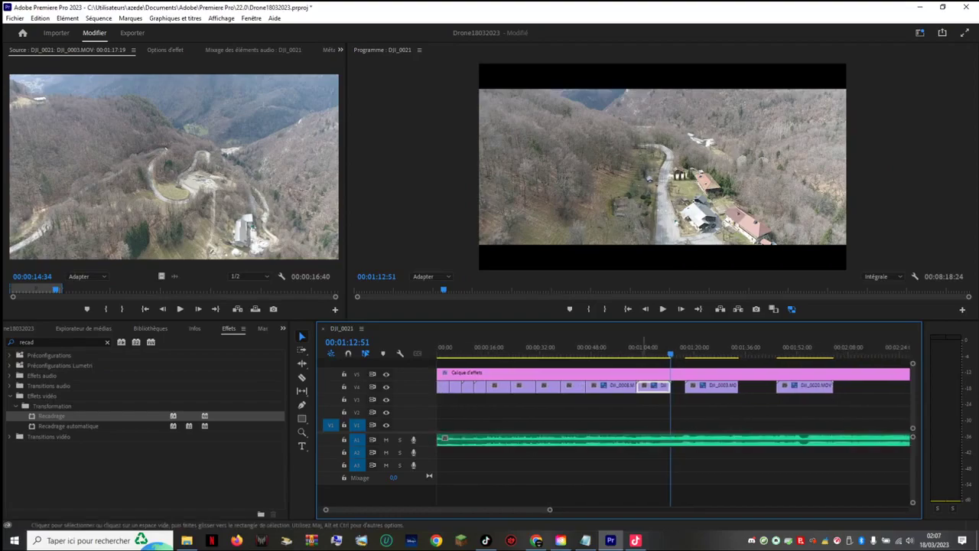
pyautogui.press('Down')
pyautogui.moveTo(654, 386); pyautogui.dragTo(758, 398)
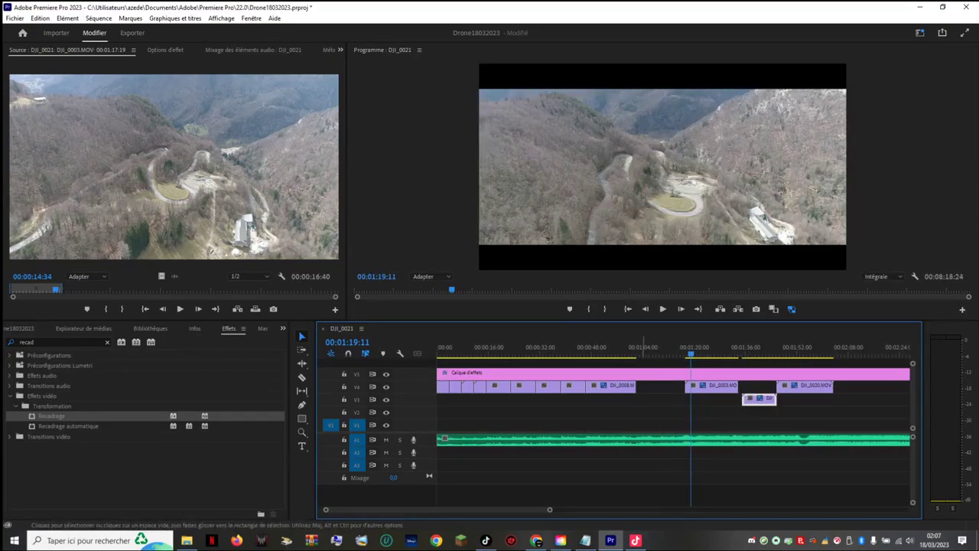
# Step: Preview the remaining clips further along and move DJI_0022.MOV from V1 to V4 at about 00:04:52
pyautogui.press('-')
pyautogui.press('-')
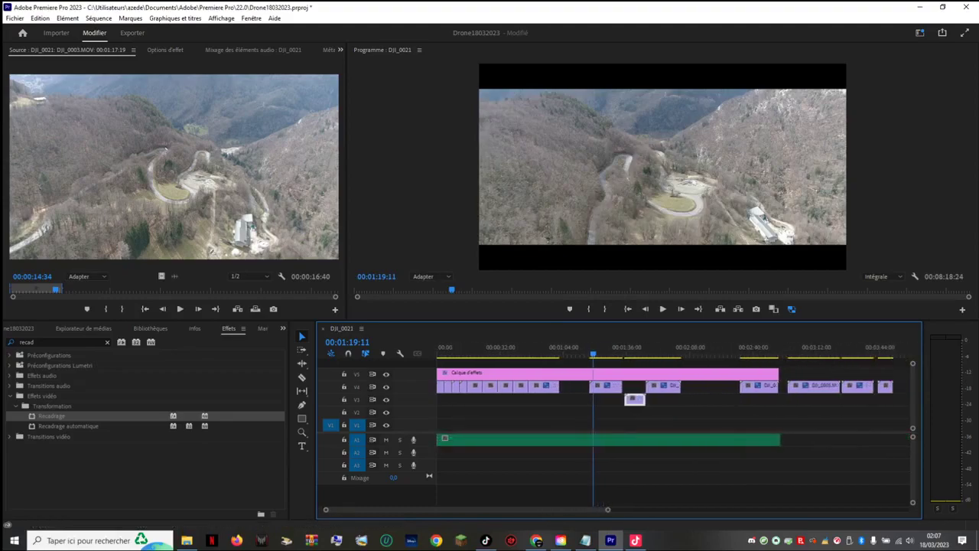
pyautogui.moveTo(594, 352); pyautogui.dragTo(760, 352)
pyautogui.scroll(-1, 757, 398)
pyautogui.scroll(-8, 699, 423)
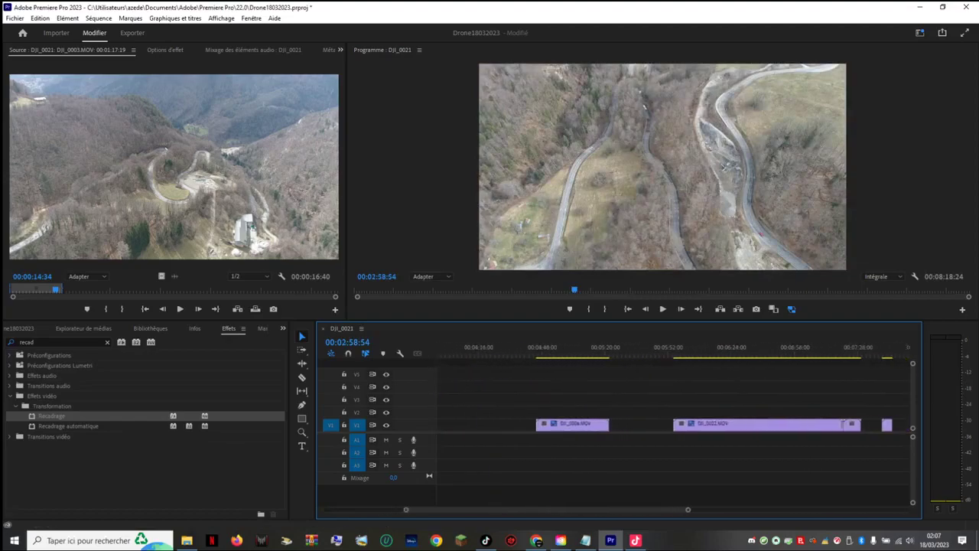
pyautogui.moveTo(641, 352); pyautogui.dragTo(653, 352)
pyautogui.press('space')
pyautogui.press('space')
pyautogui.moveTo(636, 425); pyautogui.dragTo(509, 388)
# Step: Delete the last two clips on V1, at about 00:07:40 and 00:08:03
pyautogui.moveTo(704, 352); pyautogui.dragTo(749, 350)
pyautogui.click(744, 425)
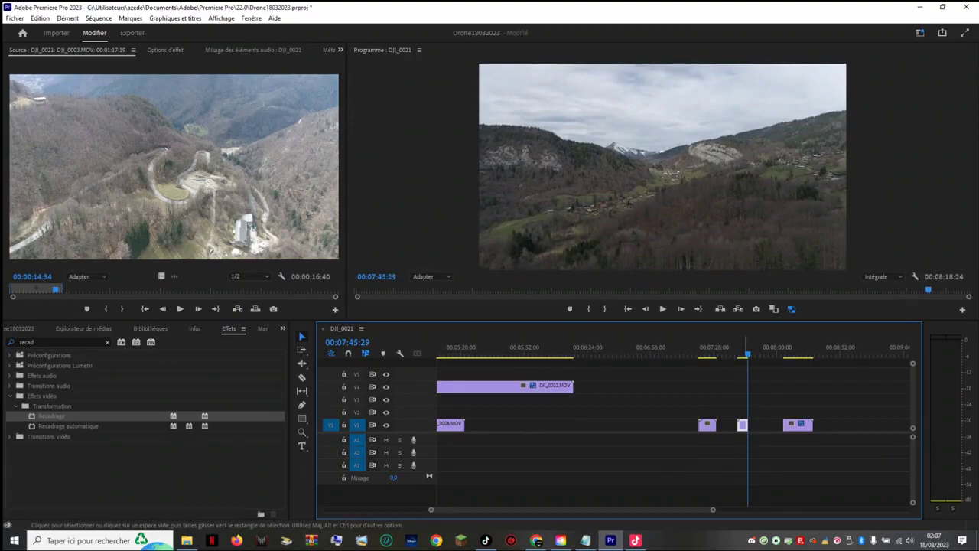
pyautogui.press('Delete')
pyautogui.press('Down')
pyautogui.moveTo(784, 353)
pyautogui.mouseDown()
pyautogui.moveTo(795, 353)
pyautogui.moveTo(782, 353)
pyautogui.mouseUp()
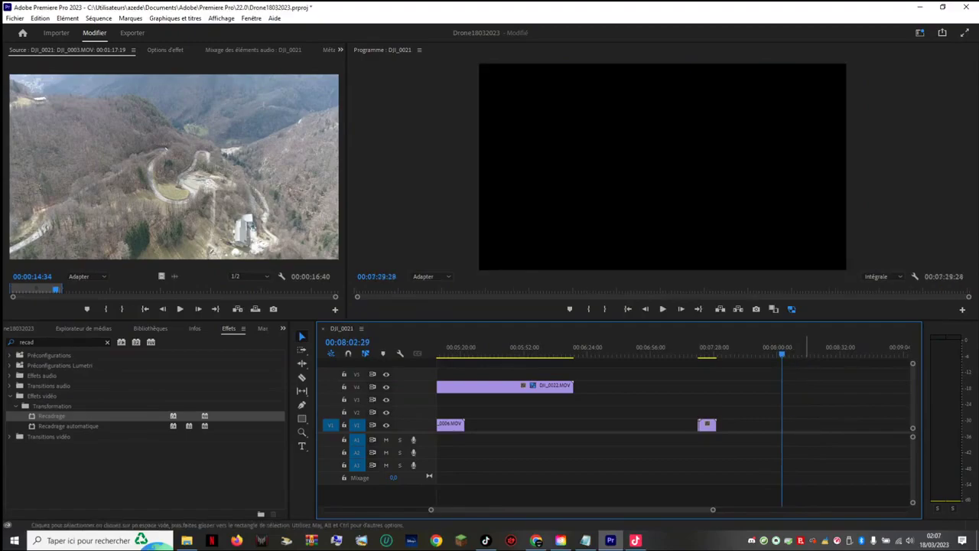
# Step: Preview DJI_0022.MOV and the start of DJI_0005.MOV, and play the final V4 clip under the music up to 00:02:40:28
pyautogui.moveTo(658, 353); pyautogui.dragTo(498, 354)
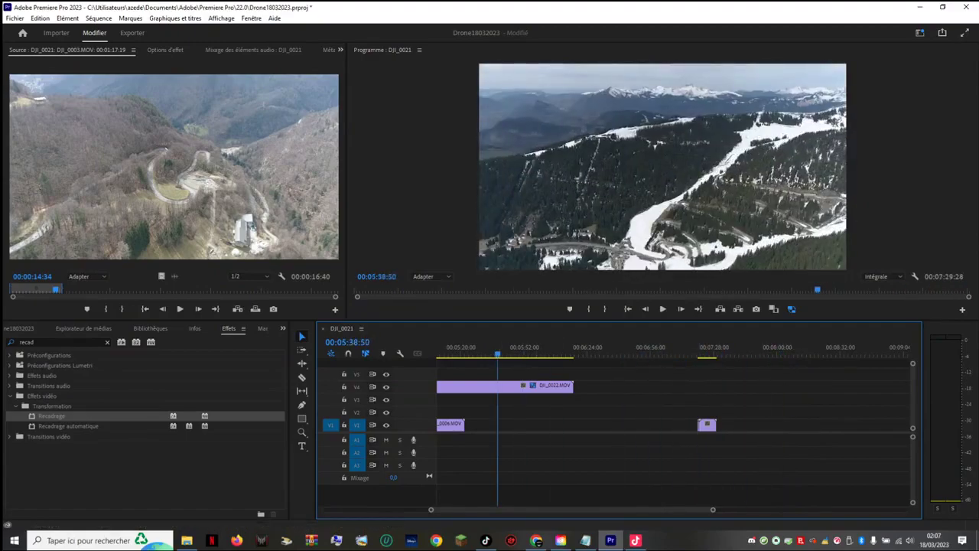
pyautogui.scroll(10, 498, 398)
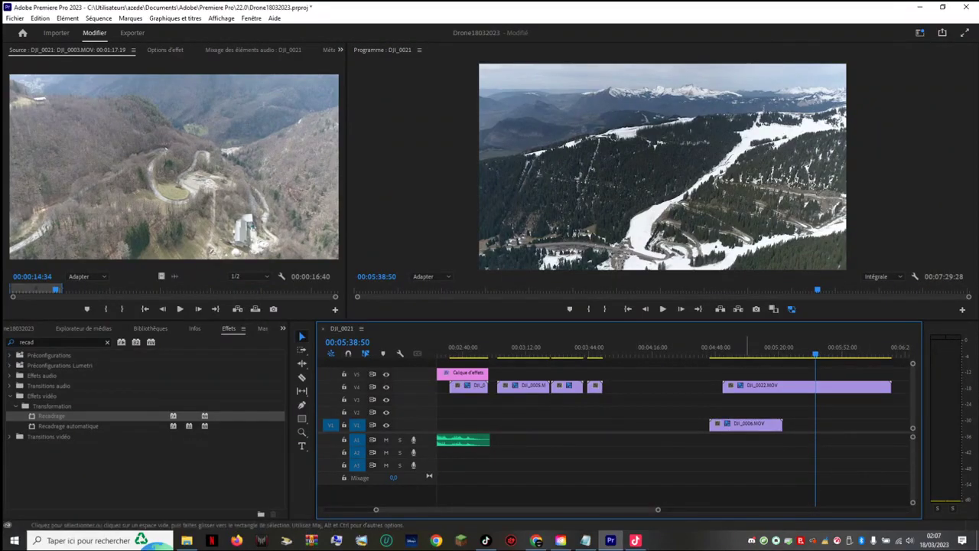
pyautogui.click(495, 353)
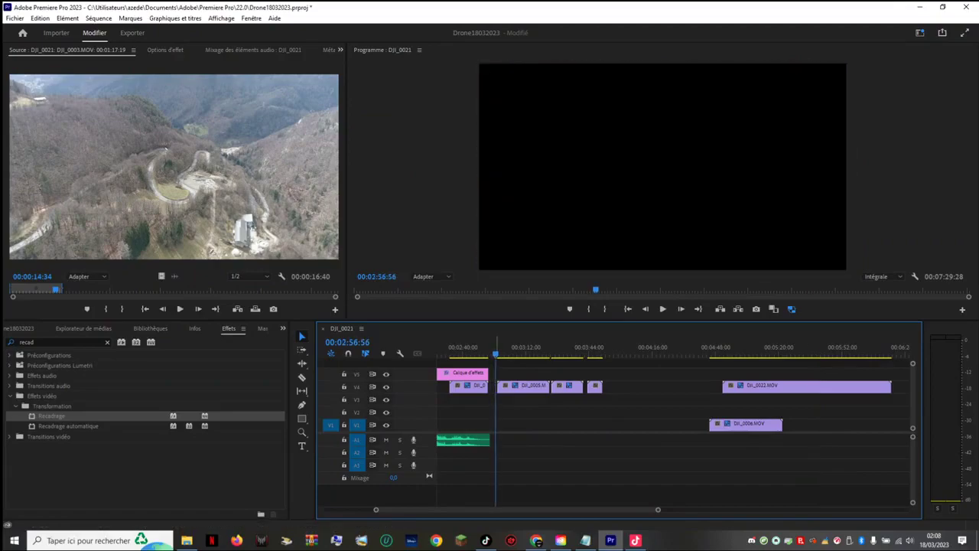
pyautogui.press('space')
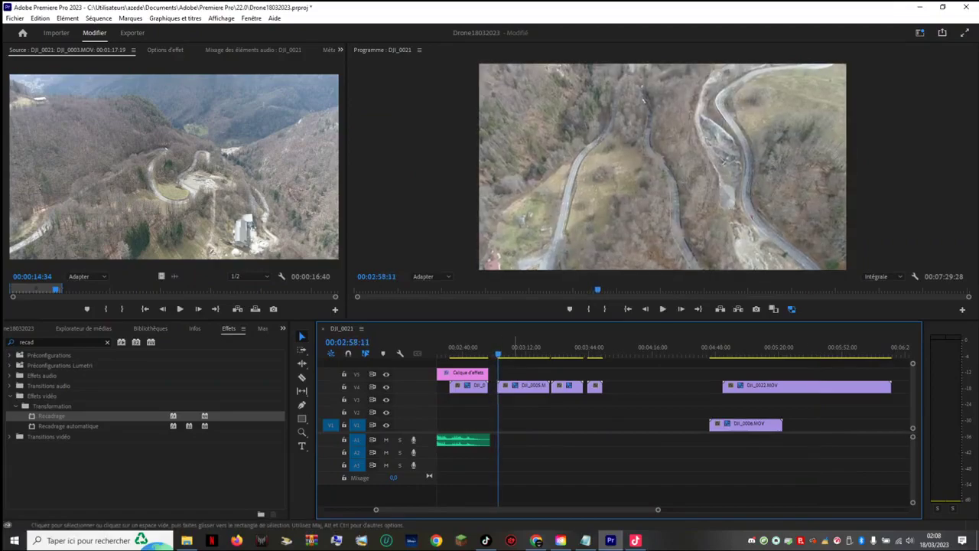
pyautogui.moveTo(501, 353)
pyautogui.mouseDown()
pyautogui.moveTo(558, 353)
pyautogui.moveTo(506, 354)
pyautogui.mouseUp()
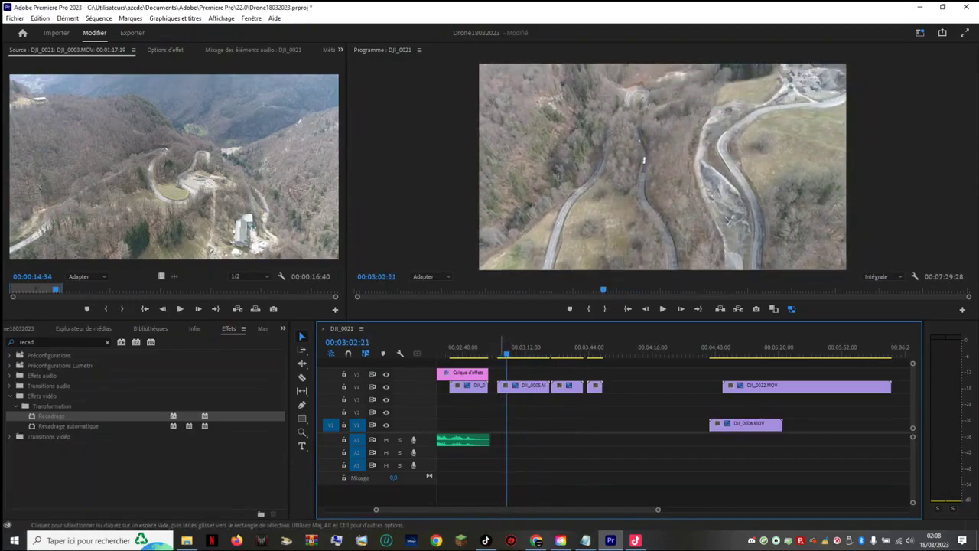
pyautogui.click(452, 354)
pyautogui.press('space')
pyautogui.scroll(5, 452, 353)
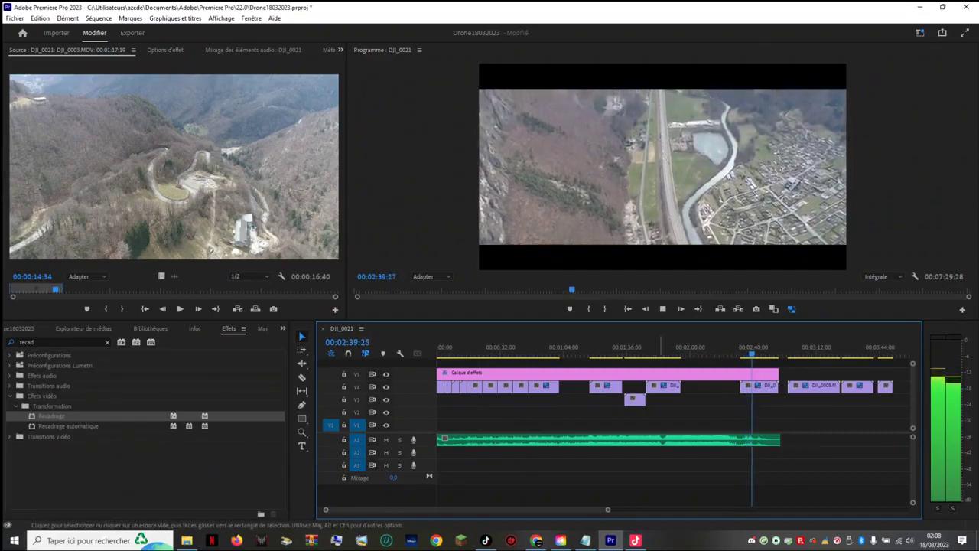
pyautogui.press('space')
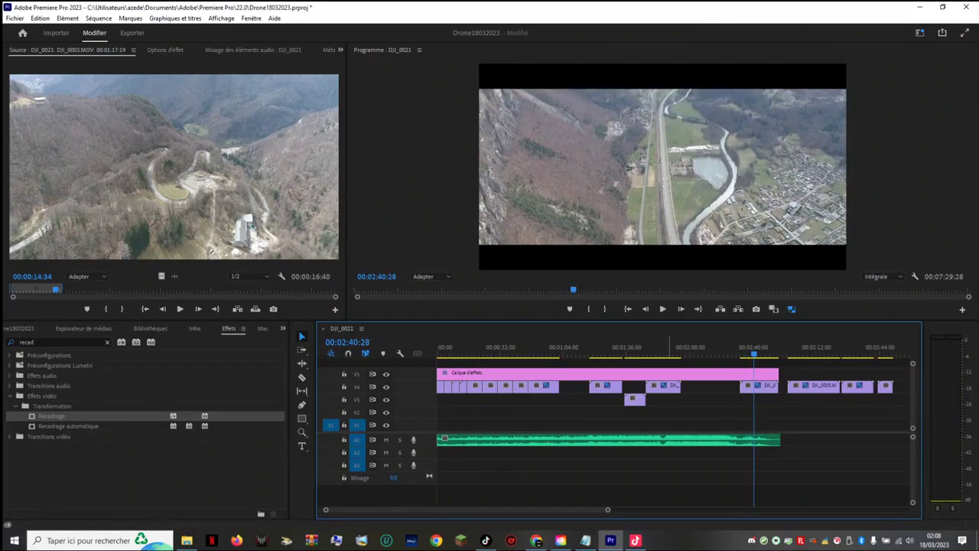
# Step: Play the music over DJI_0003.MOV and over the empty gap after DJI_0008.MOV up to 00:01:06:25
pyautogui.click(585, 347)
pyautogui.press('space')
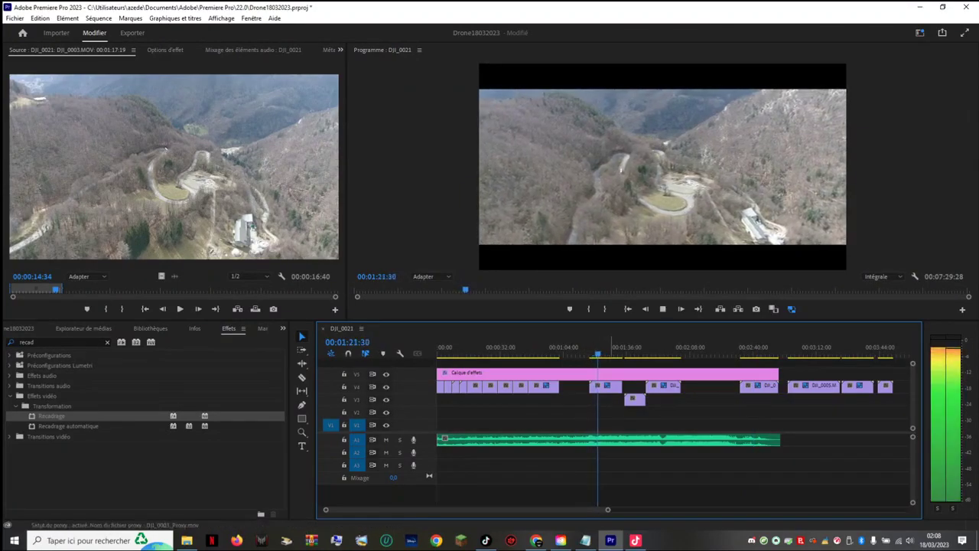
pyautogui.click(614, 386)
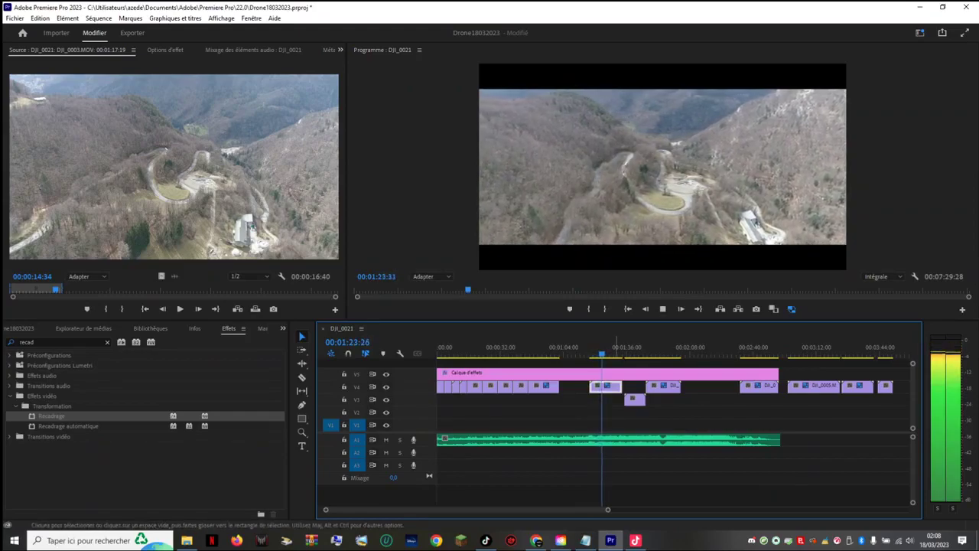
pyautogui.click(567, 354)
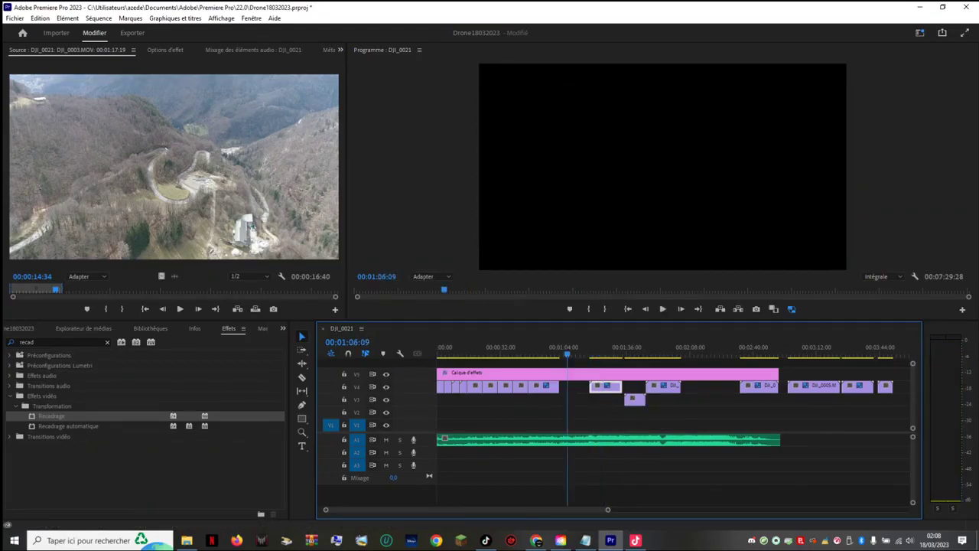
pyautogui.press('space')
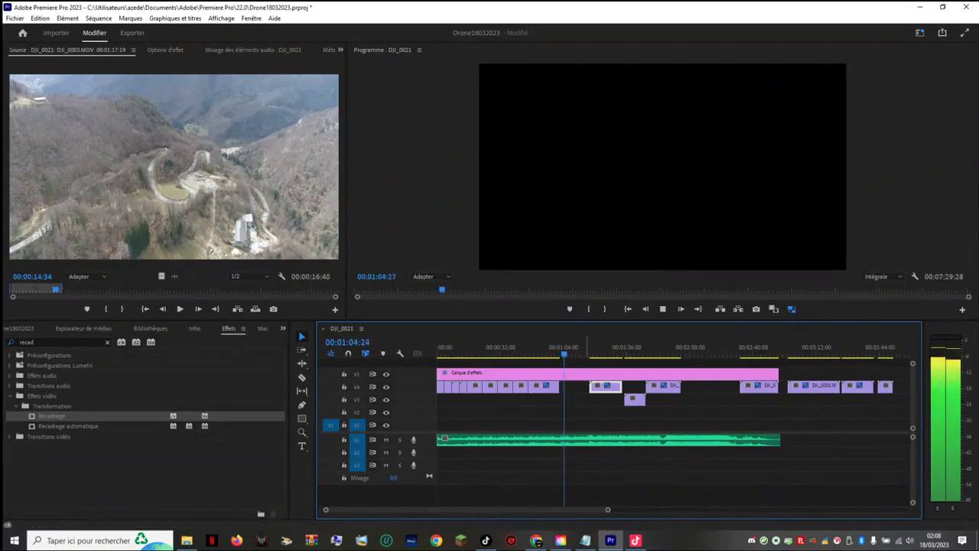
pyautogui.press('space')
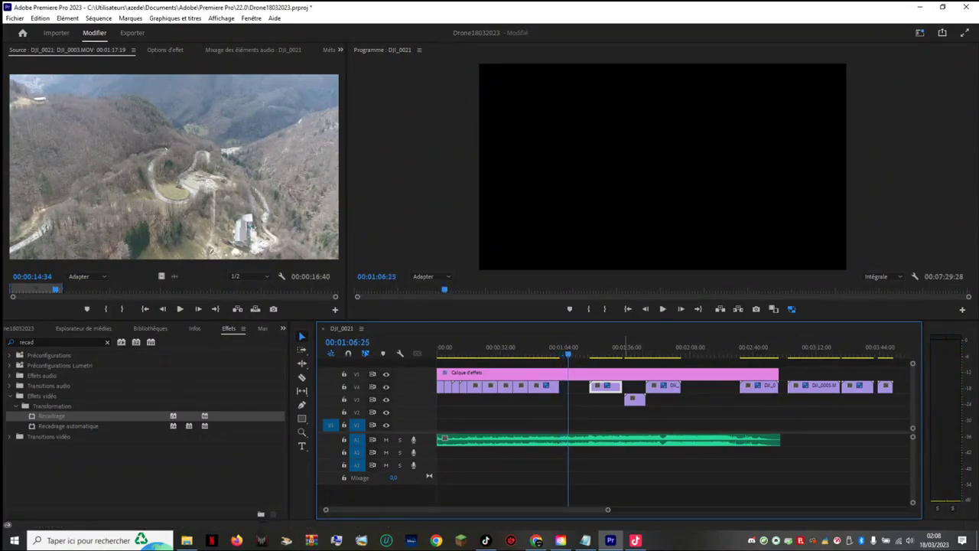
# Step: Preview the V3 clip and the following V4 clip with the music, up to about 00:01:50:47
pyautogui.moveTo(568, 354); pyautogui.dragTo(632, 354)
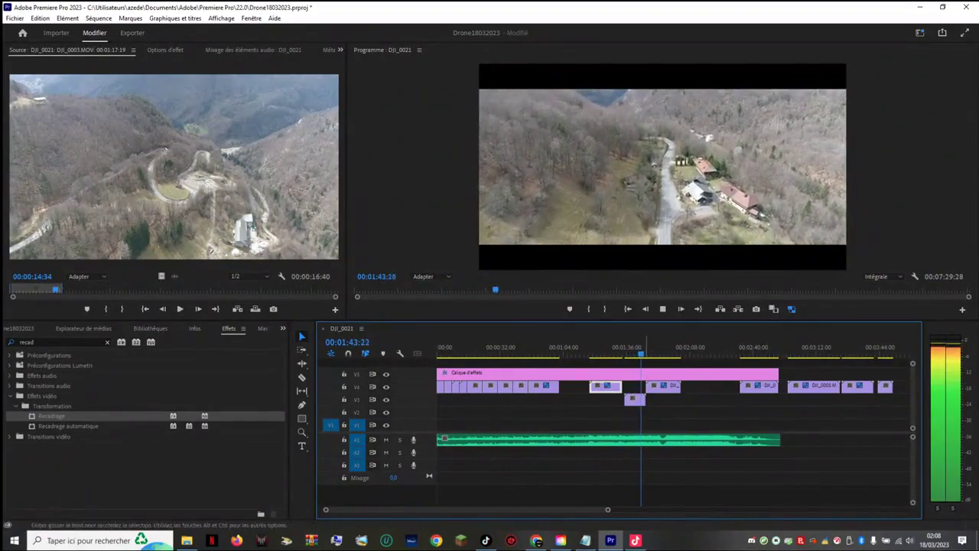
pyautogui.press('space')
pyautogui.click(652, 347)
pyautogui.press('space')
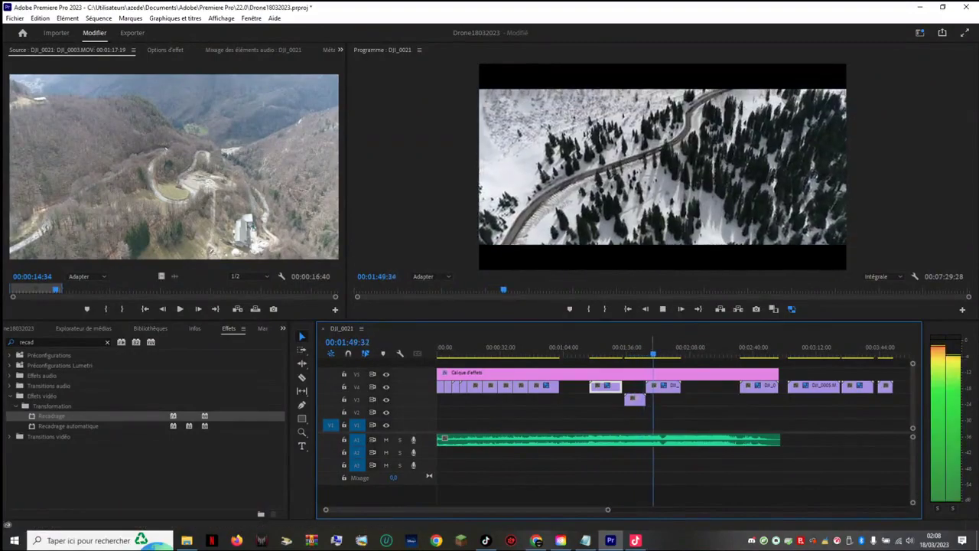
pyautogui.press('space')
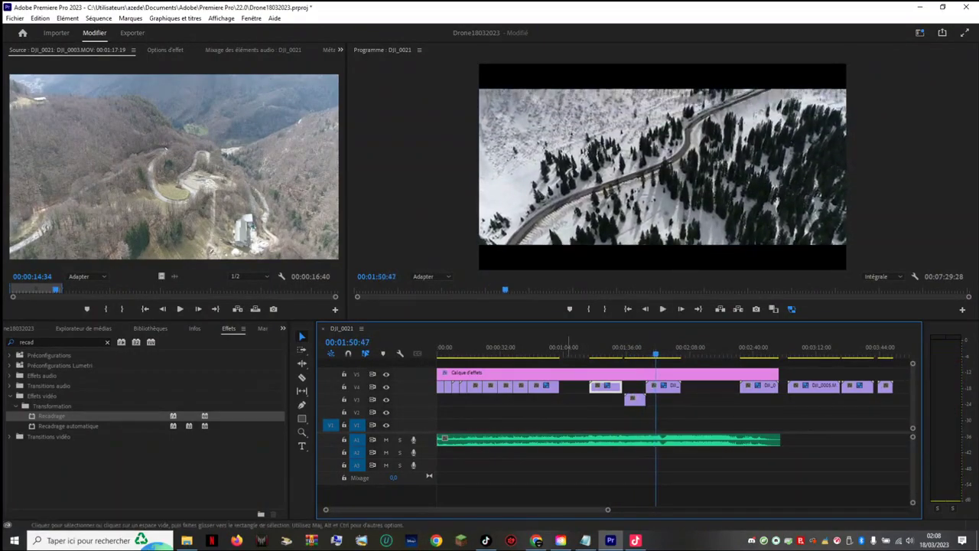
pyautogui.scroll(-3, 652, 428)
pyautogui.moveTo(615, 348); pyautogui.dragTo(643, 348)
pyautogui.moveTo(691, 353); pyautogui.dragTo(725, 354)
pyautogui.moveTo(736, 387); pyautogui.dragTo(451, 386)
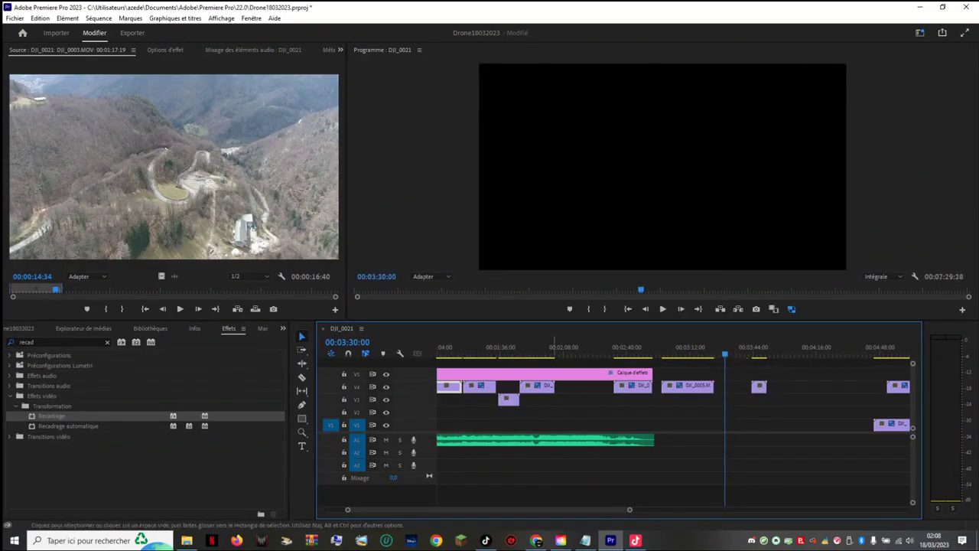
pyautogui.scroll(5, 462, 386)
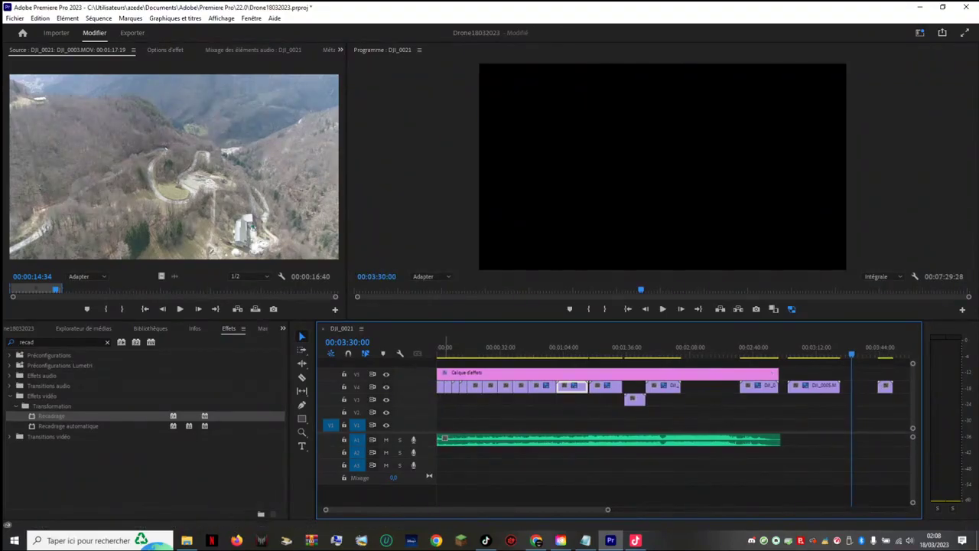
pyautogui.hotkey('ctrl', 'z')
# Step: Move DJI_0003.MOV to about 00:02:08 on V4 and place DJI_0019.MOV directly after DJI_0008.MOV
pyautogui.moveTo(863, 386); pyautogui.dragTo(579, 400)
pyautogui.moveTo(605, 386); pyautogui.dragTo(706, 386)
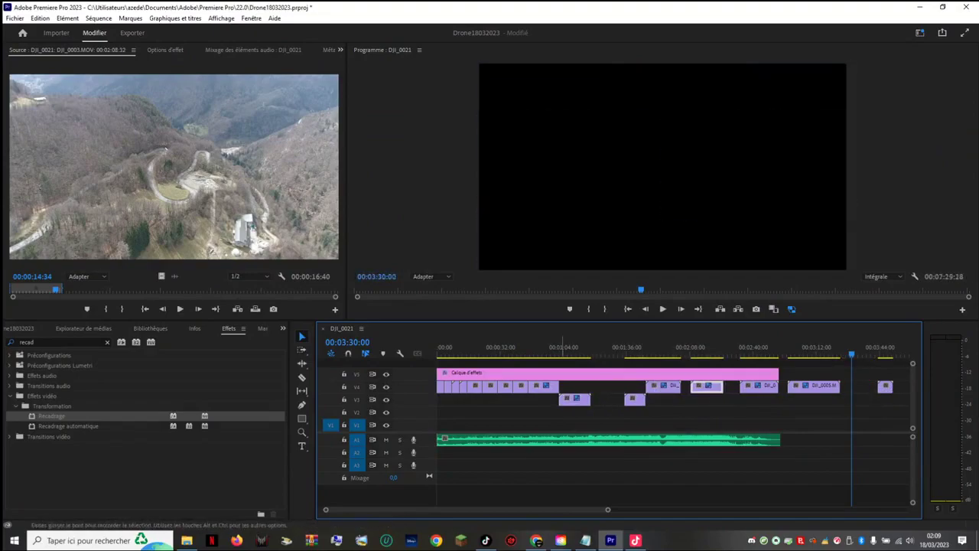
pyautogui.moveTo(574, 399); pyautogui.dragTo(574, 385)
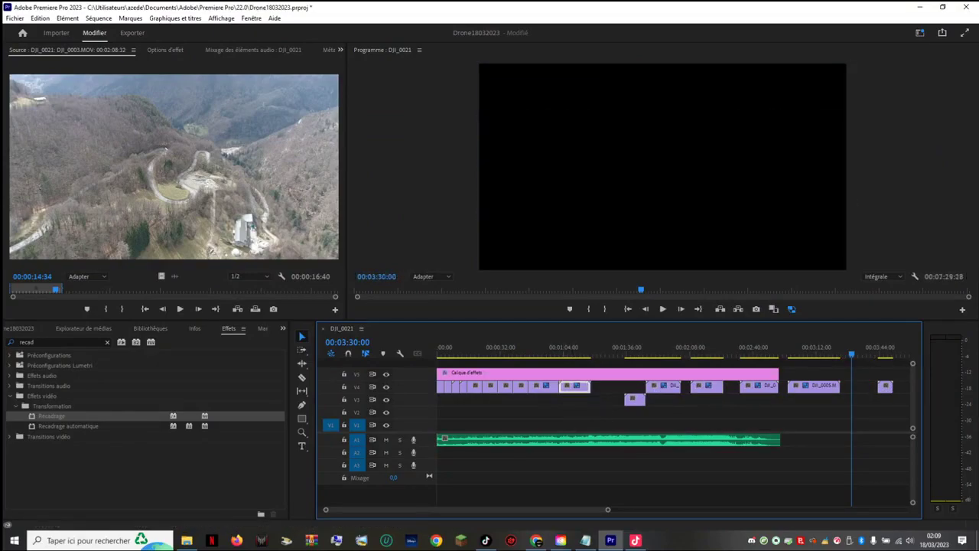
# Step: Play the transition from DJI_0008.MOV into DJI_0019.MOV with the music, through to 00:01:18:31
pyautogui.click(548, 352)
pyautogui.press('space')
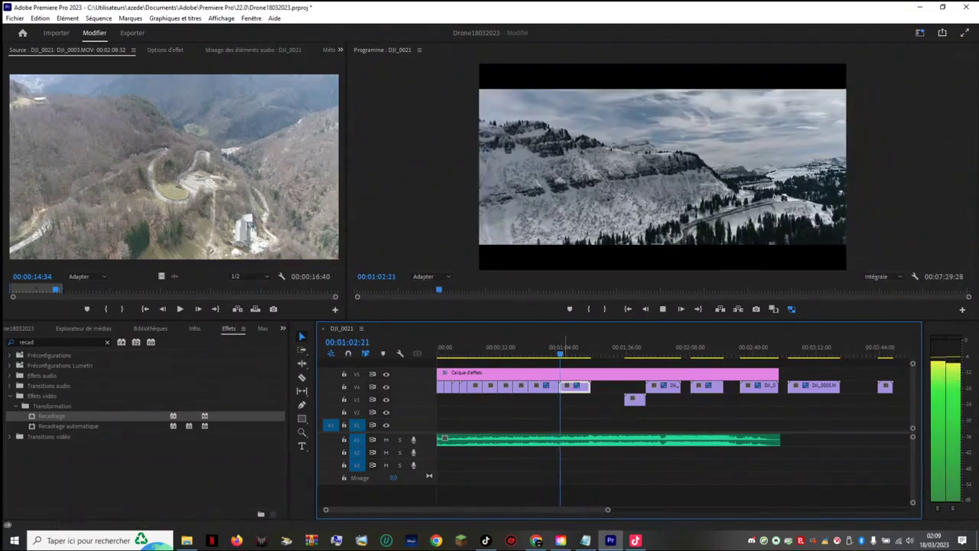
pyautogui.moveTo(533, 351); pyautogui.dragTo(543, 352)
pyautogui.press('space')
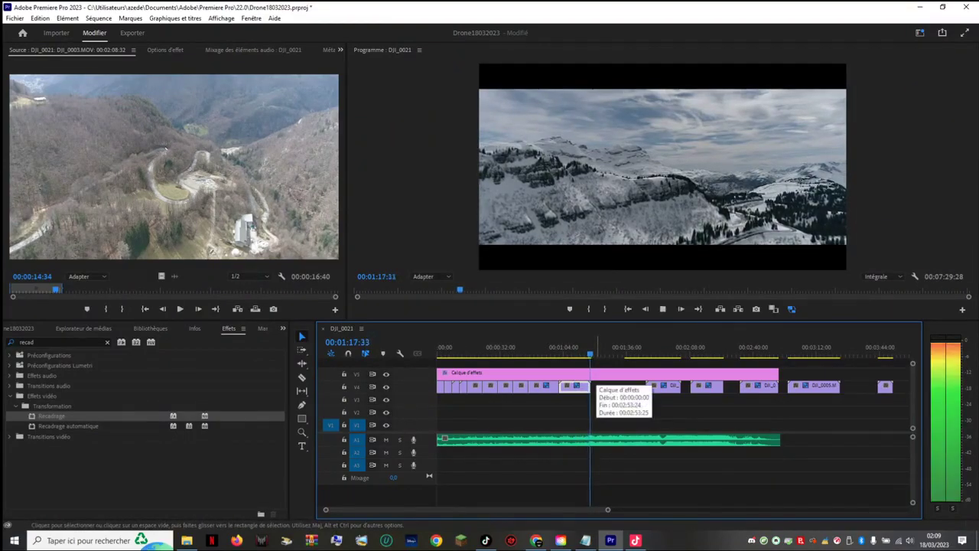
pyautogui.press('space')
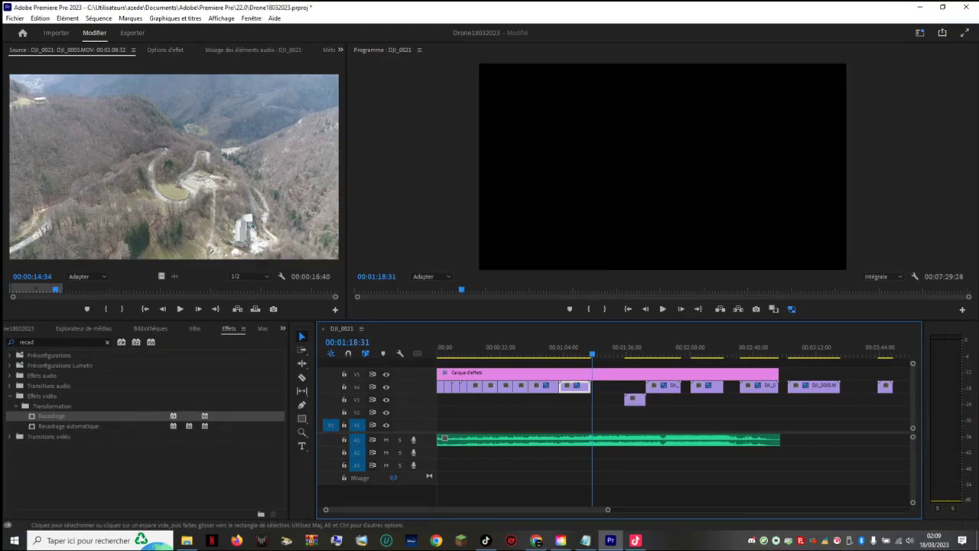
# Step: Replay the end of DJI_0019.MOV in short bursts up to 00:01:17:22 to listen for the beat
pyautogui.moveTo(608, 510); pyautogui.dragTo(579, 509)
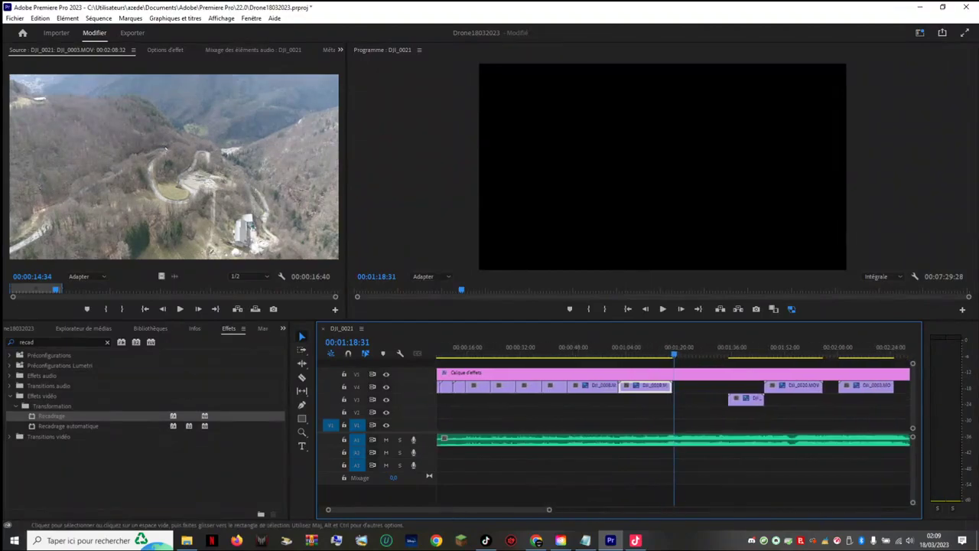
pyautogui.press('j')
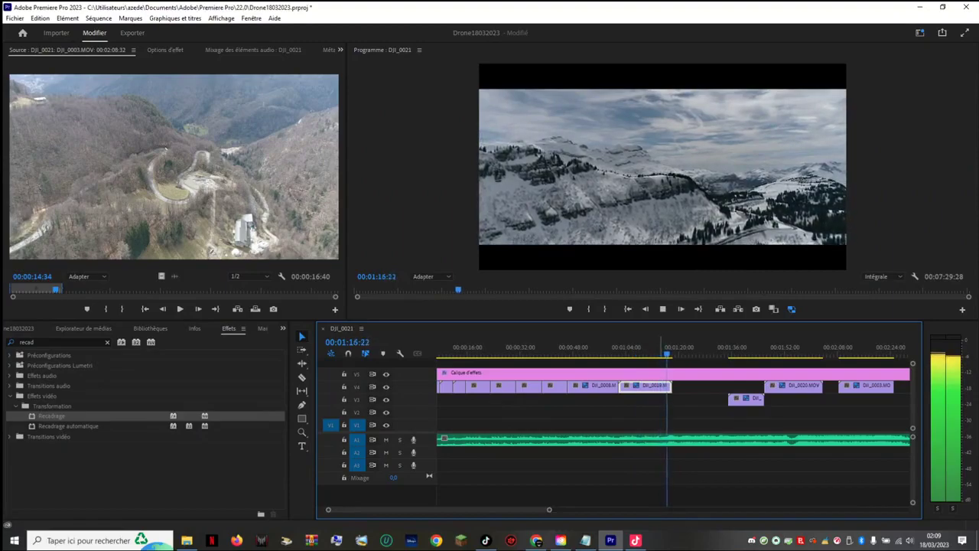
pyautogui.press('space')
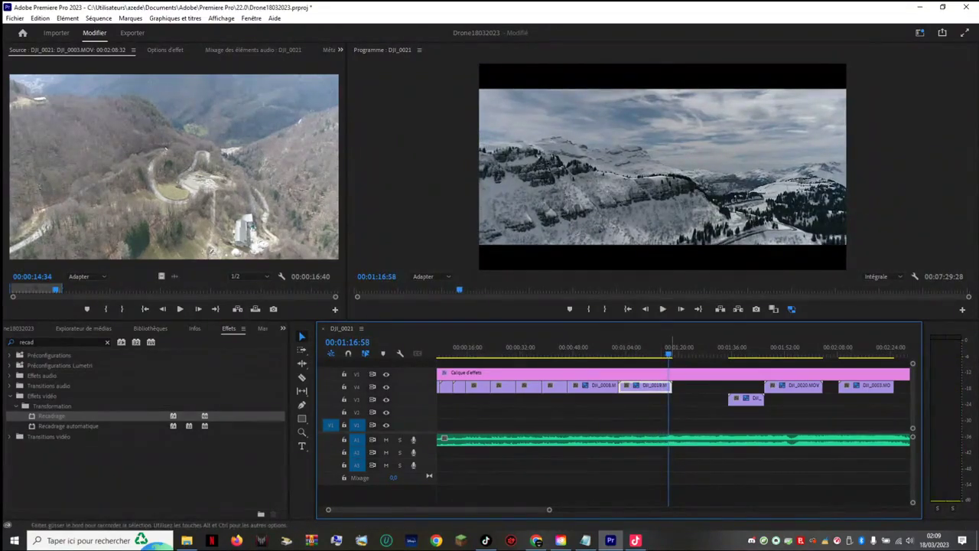
pyautogui.press('space')
pyautogui.press('space')
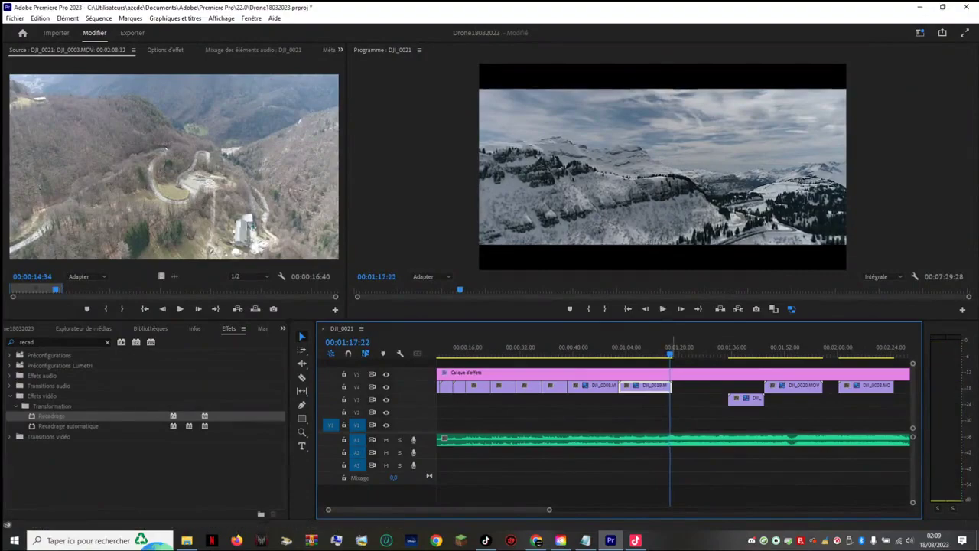
# Step: Play DJI_0019.MOV again from 00:01:10:06 and near its end, stopping at 00:01:17:02
pyautogui.click(662, 348)
pyautogui.moveTo(549, 509); pyautogui.dragTo(519, 509)
pyautogui.press('=')
pyautogui.click(647, 348)
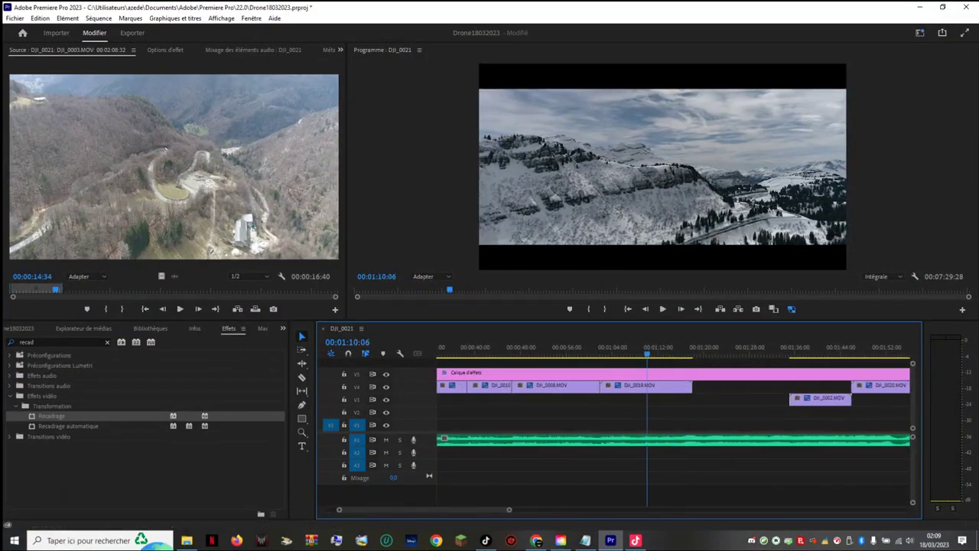
pyautogui.press('space')
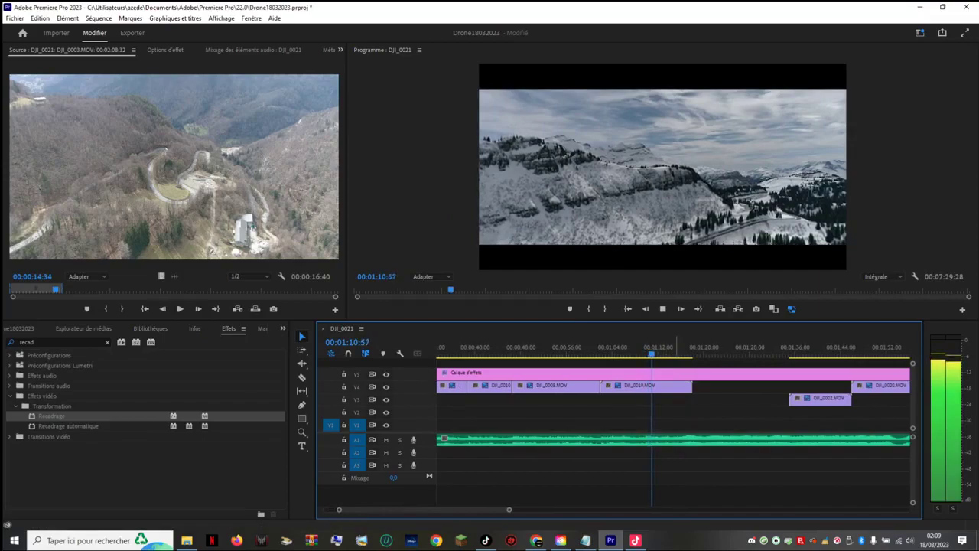
pyautogui.click(672, 348)
pyautogui.press('space')
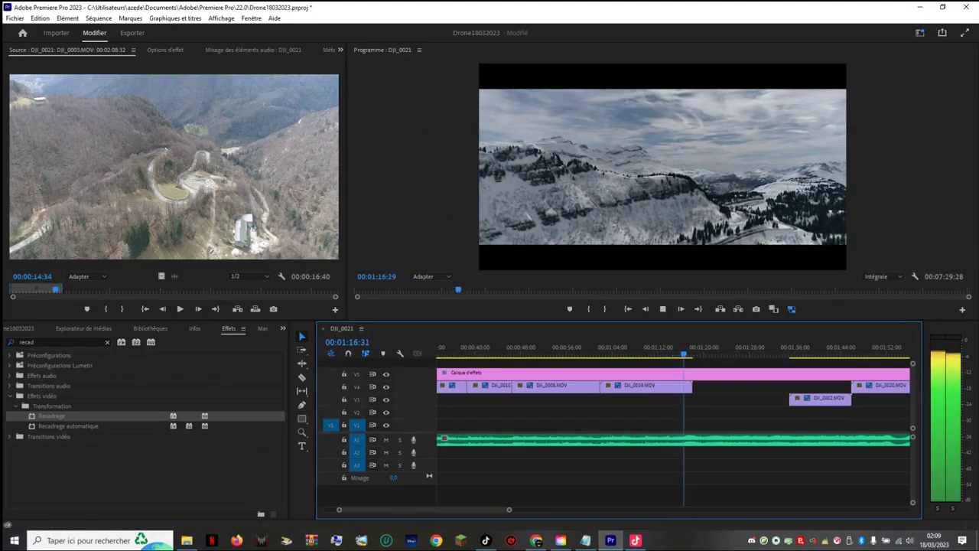
pyautogui.press('space')
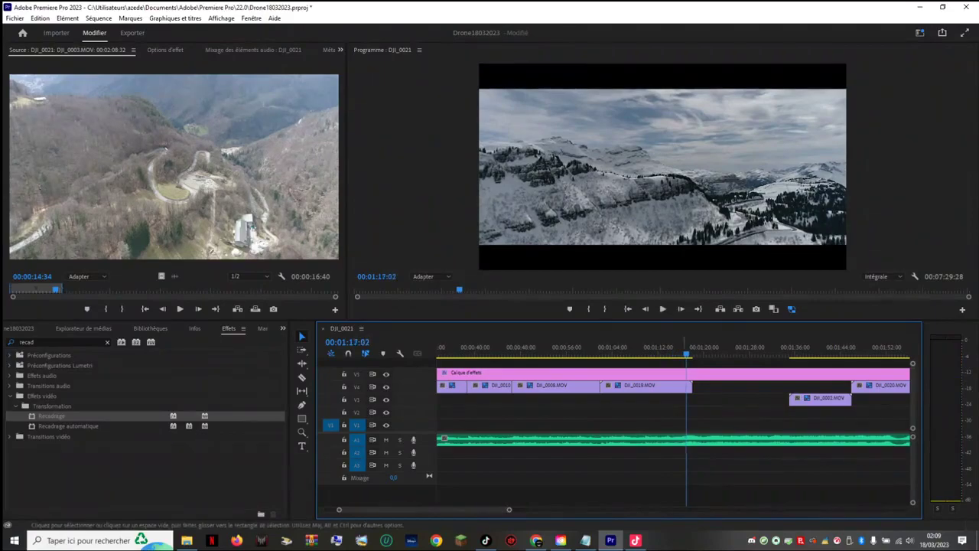
# Step: Locate the beat near the end of DJI_0019.MOV and trim the clip's end to 00:01:17:33
pyautogui.press('space')
pyautogui.press('space')
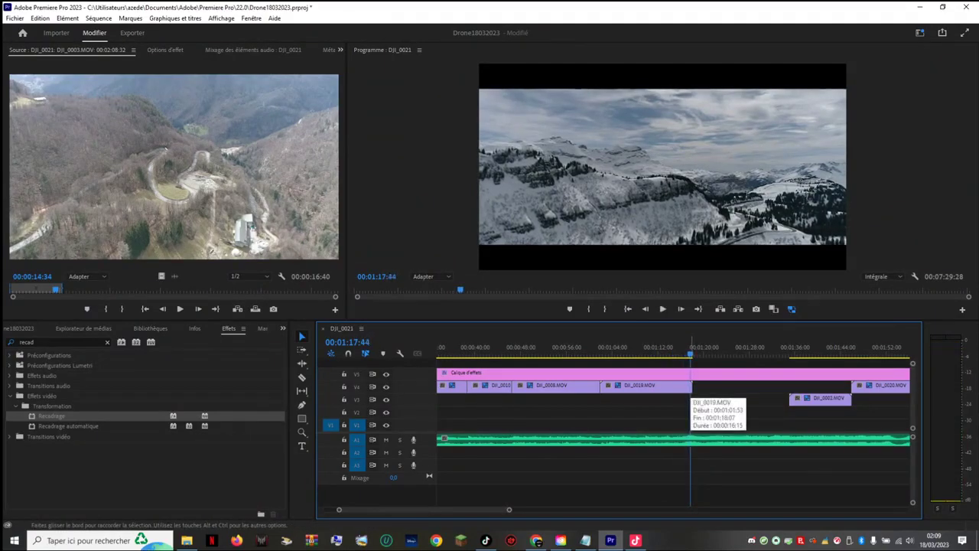
pyautogui.click(683, 348)
pyautogui.press('space')
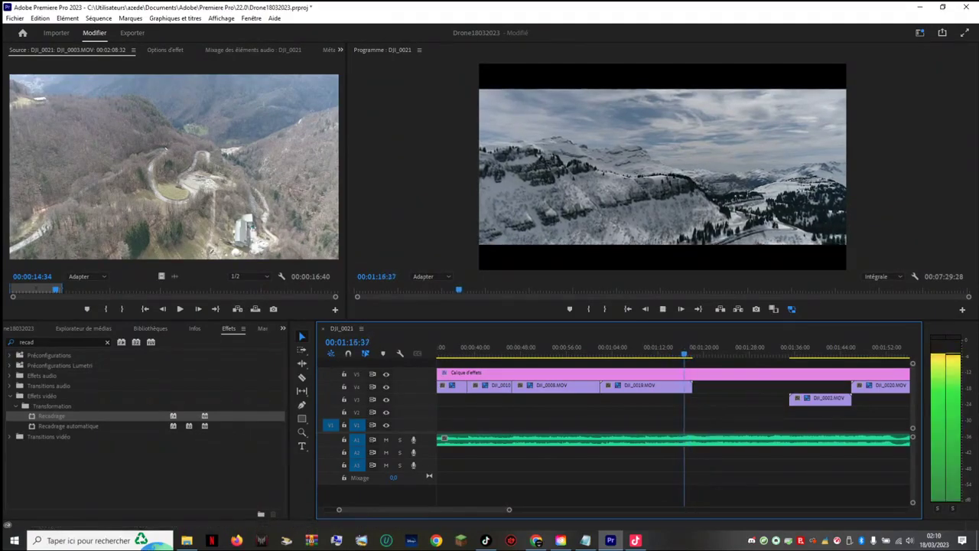
pyautogui.press('space')
pyautogui.moveTo(692, 385); pyautogui.dragTo(689, 385)
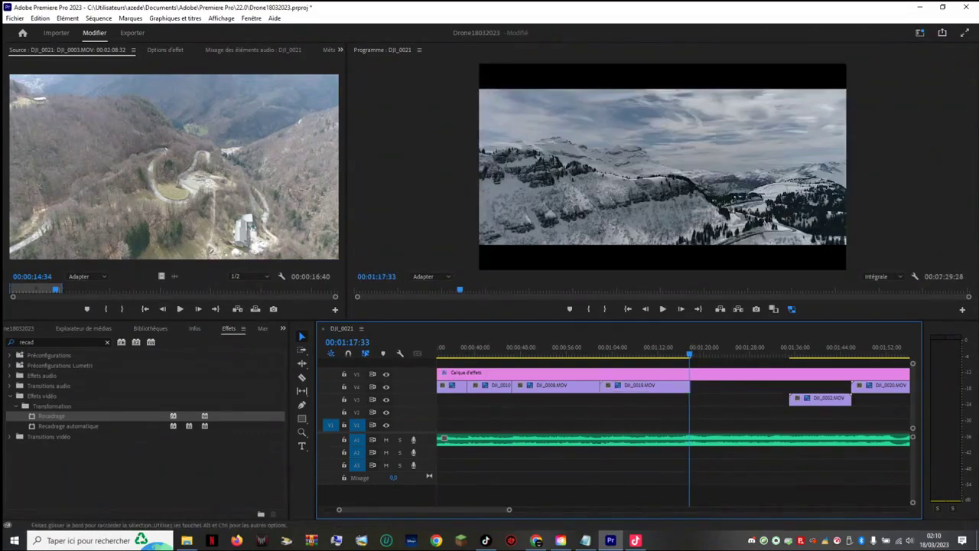
pyautogui.moveTo(689, 385); pyautogui.dragTo(688, 385)
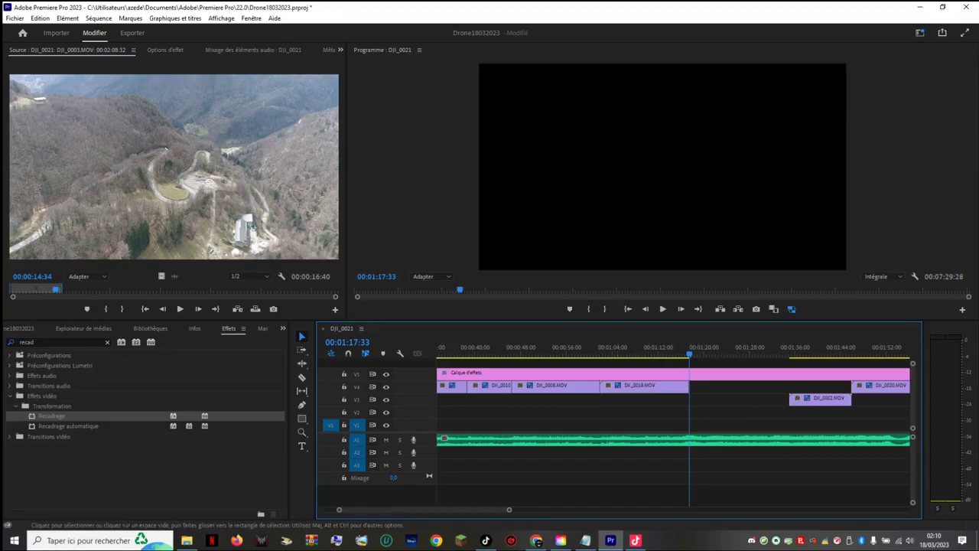
pyautogui.press('space')
pyautogui.press('space')
pyautogui.moveTo(679, 349); pyautogui.dragTo(672, 348)
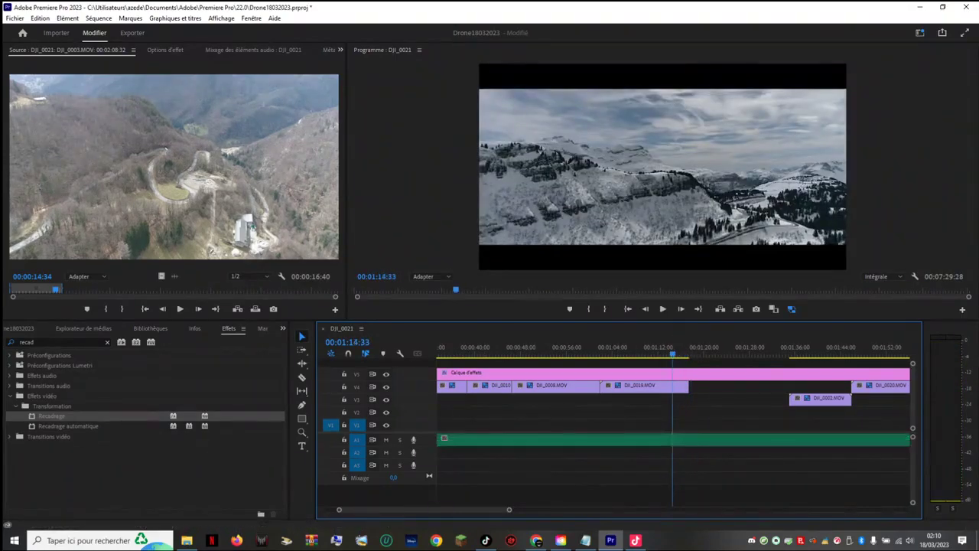
# Step: Preview DJI_0002.MOV and move it from V3 to V4 just after DJI_0019.MOV
pyautogui.scroll(-5, 673, 429)
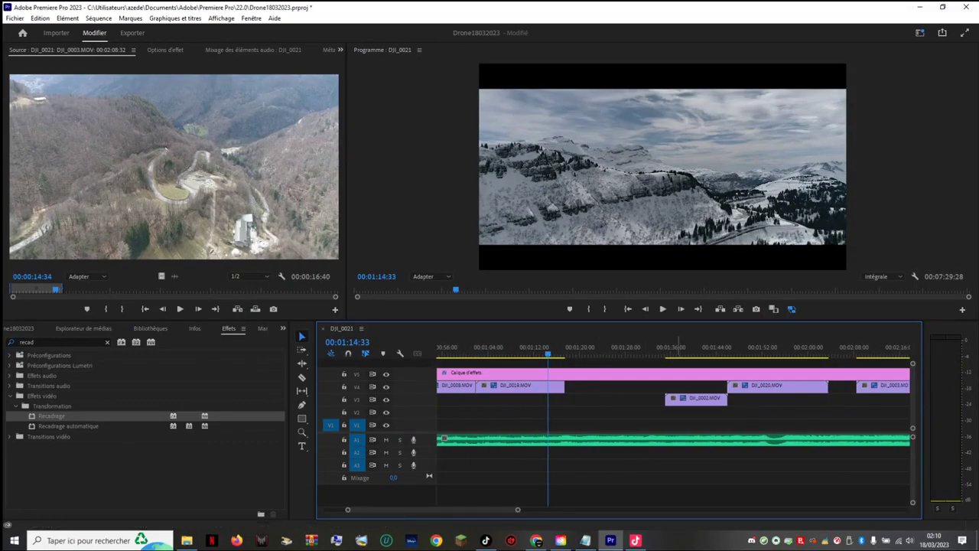
pyautogui.click(688, 349)
pyautogui.press('space')
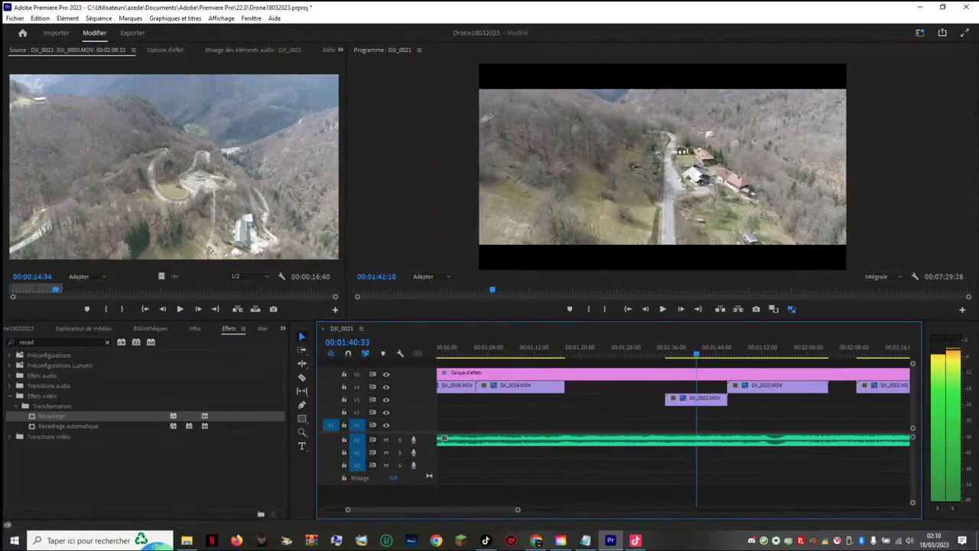
pyautogui.press('space')
pyautogui.moveTo(688, 399); pyautogui.dragTo(588, 388)
# Step: Play the cut after DJI_0019.MOV and shift DJI_0002.MOV slightly earlier to butt against that clip
pyautogui.click(560, 350)
pyautogui.press('space')
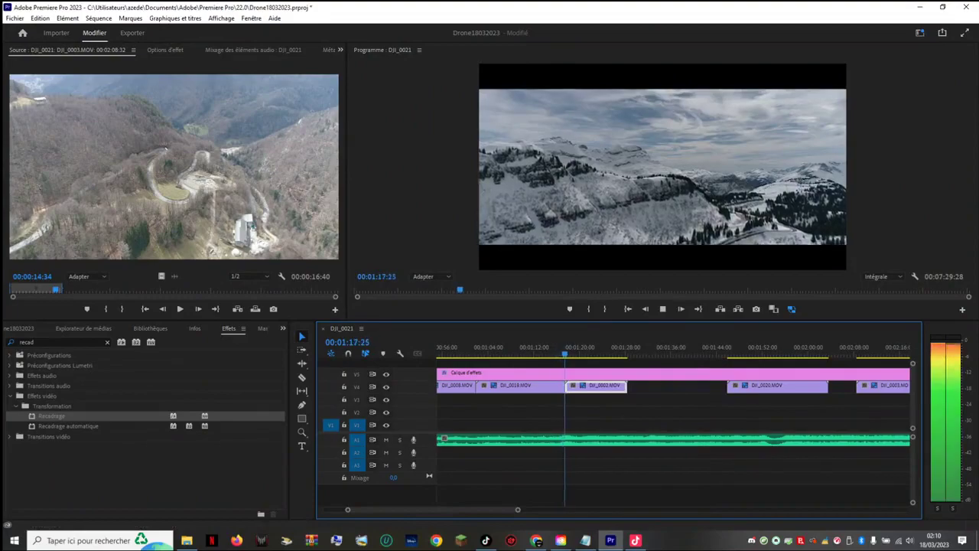
pyautogui.press('space')
pyautogui.moveTo(518, 510); pyautogui.dragTo(482, 510)
pyautogui.moveTo(693, 387); pyautogui.dragTo(691, 390)
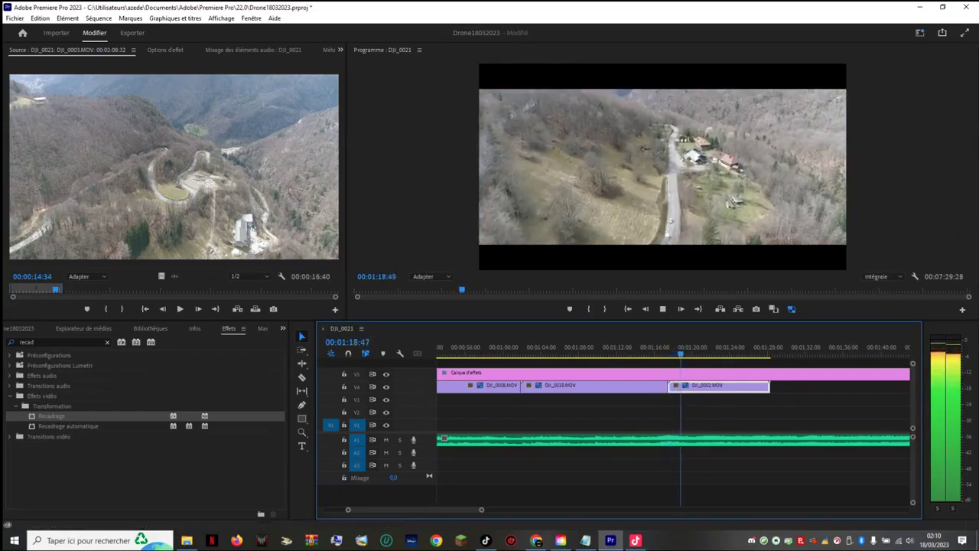
# Step: Play DJI_0002.MOV with the music to find the beat and trim the clip's end to about 00:01:25:22
pyautogui.moveTo(482, 510)
pyautogui.mouseDown()
pyautogui.moveTo(468, 510)
pyautogui.moveTo(493, 510)
pyautogui.mouseUp()
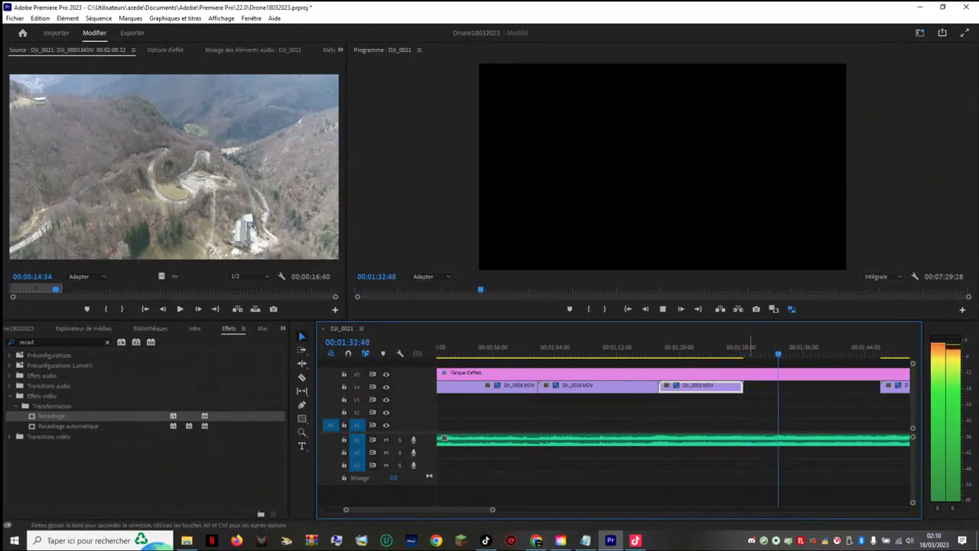
pyautogui.press('space')
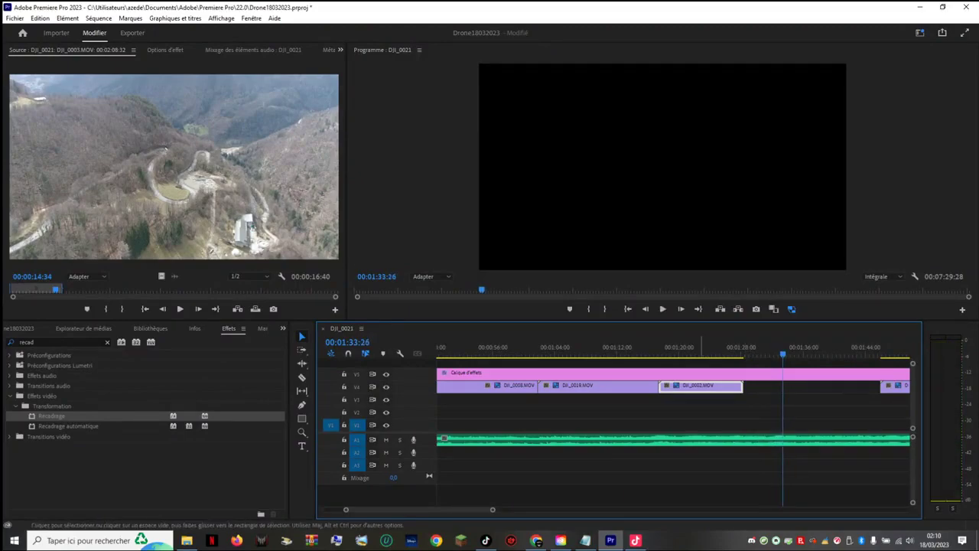
pyautogui.click(697, 347)
pyautogui.press('space')
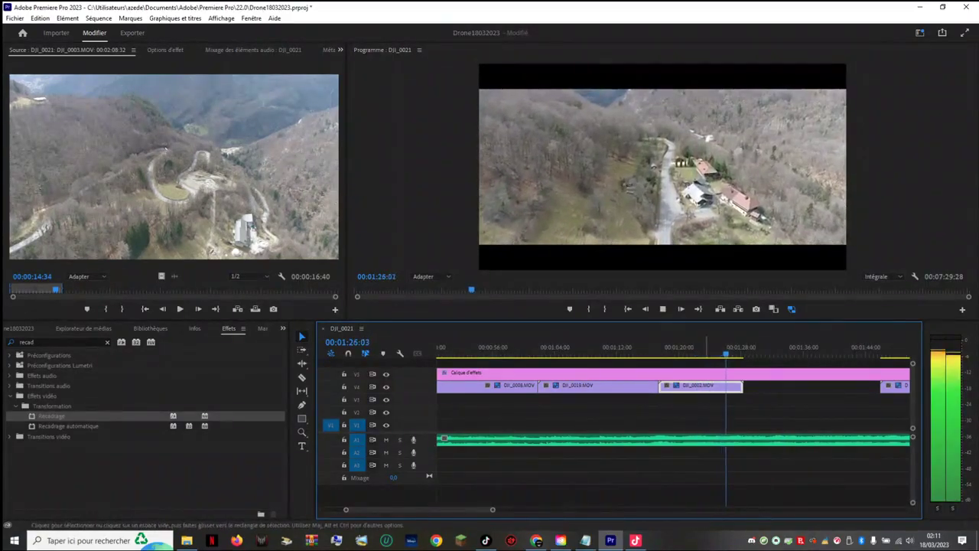
pyautogui.click(710, 347)
pyautogui.press('space')
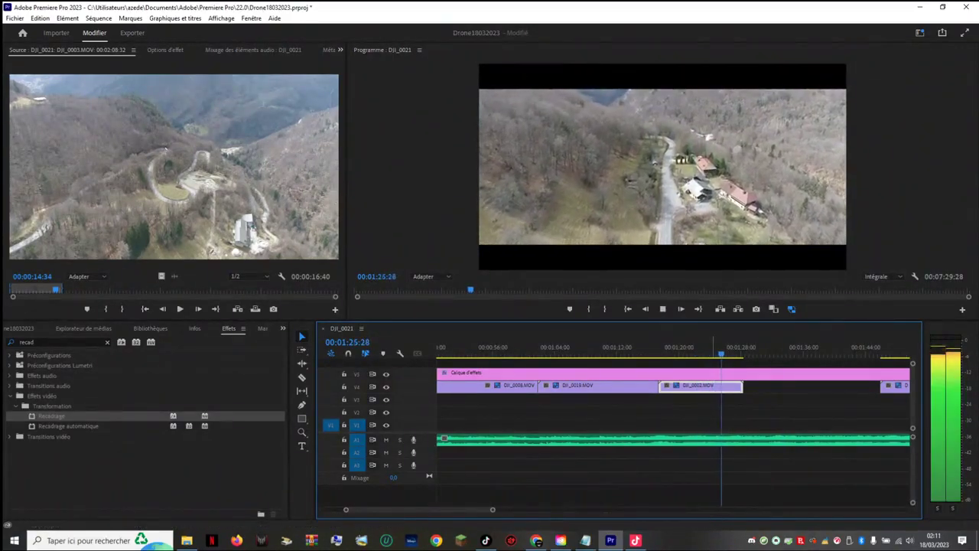
pyautogui.press('space')
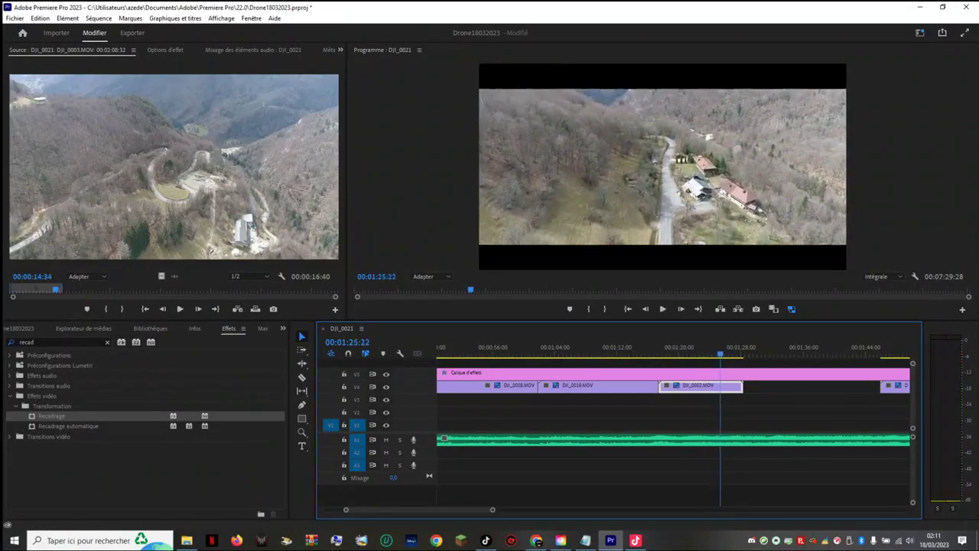
pyautogui.moveTo(741, 384); pyautogui.dragTo(719, 385)
# Step: Replay the end of DJI_0002.MOV and fine-trim its out point to 00:01:25:15
pyautogui.press('space')
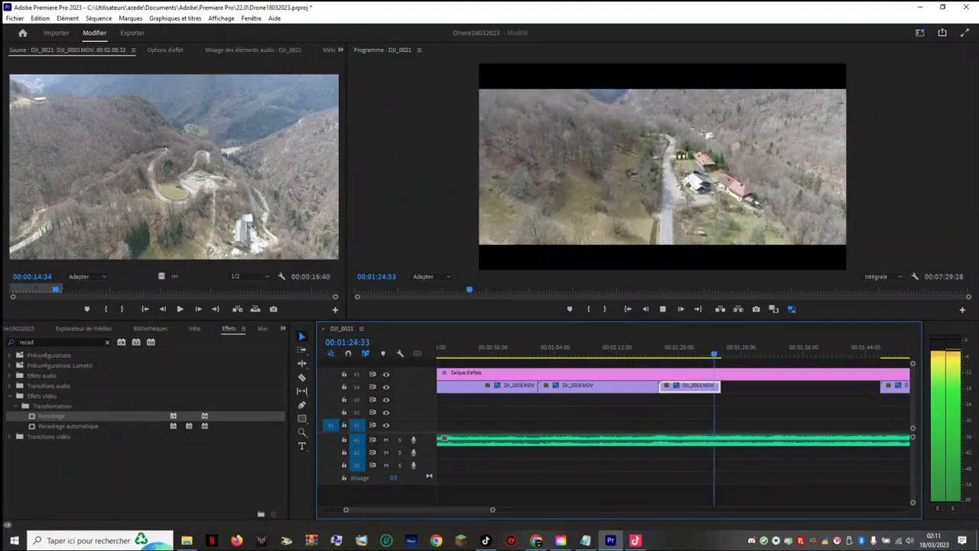
pyautogui.press('space')
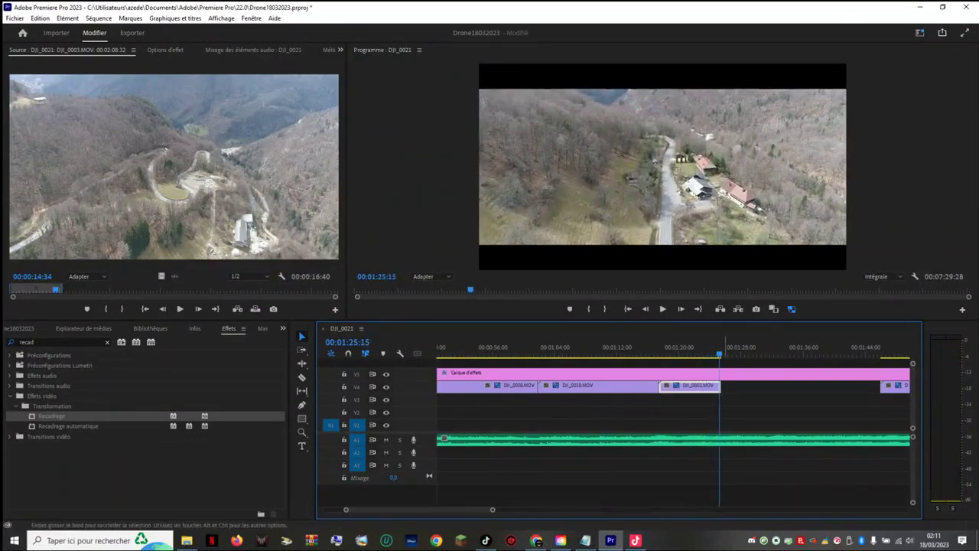
pyautogui.moveTo(721, 386); pyautogui.dragTo(719, 386)
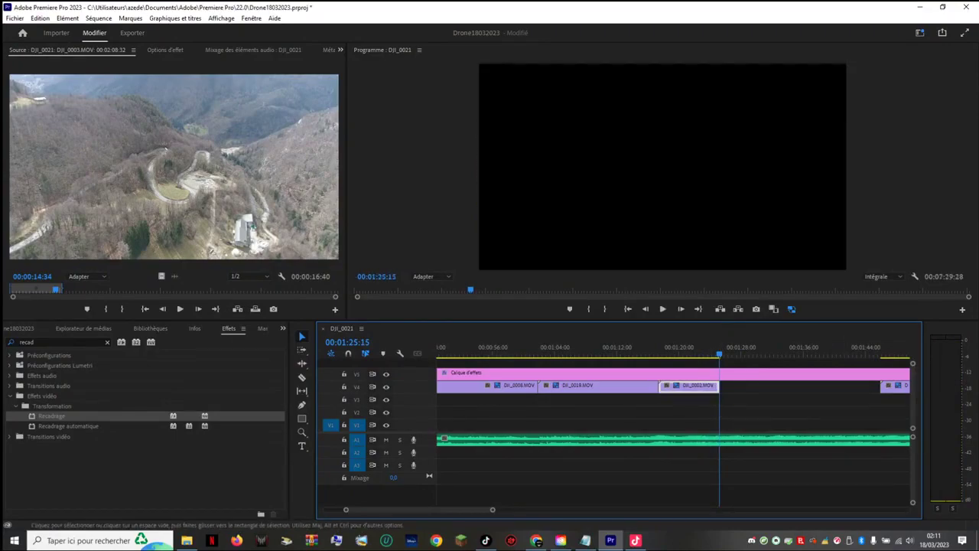
# Step: Preview DJI_0020.MOV on V4 and look over the remaining clips further along the sequence, past the end of the music
pyautogui.hscroll(6, 673, 413)
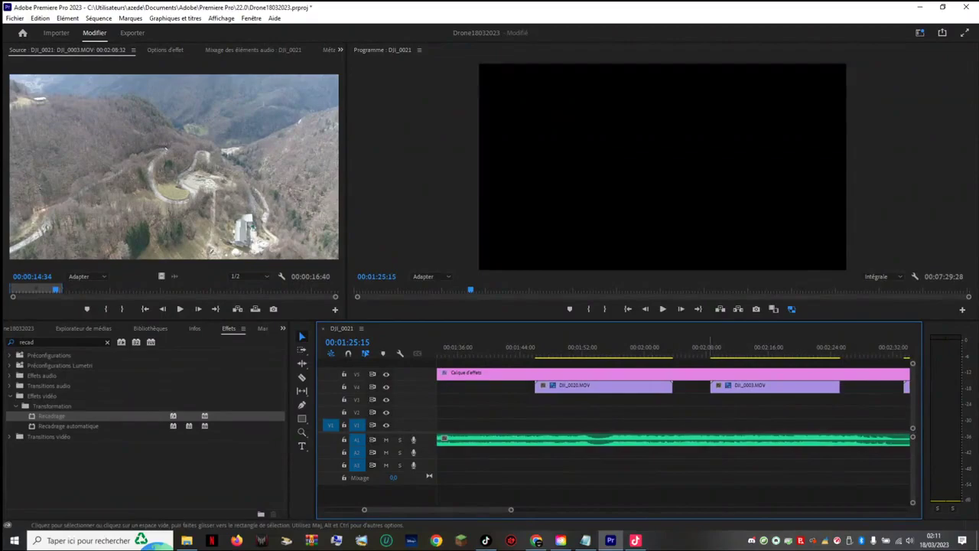
pyautogui.moveTo(726, 348); pyautogui.dragTo(573, 350)
pyautogui.press('space')
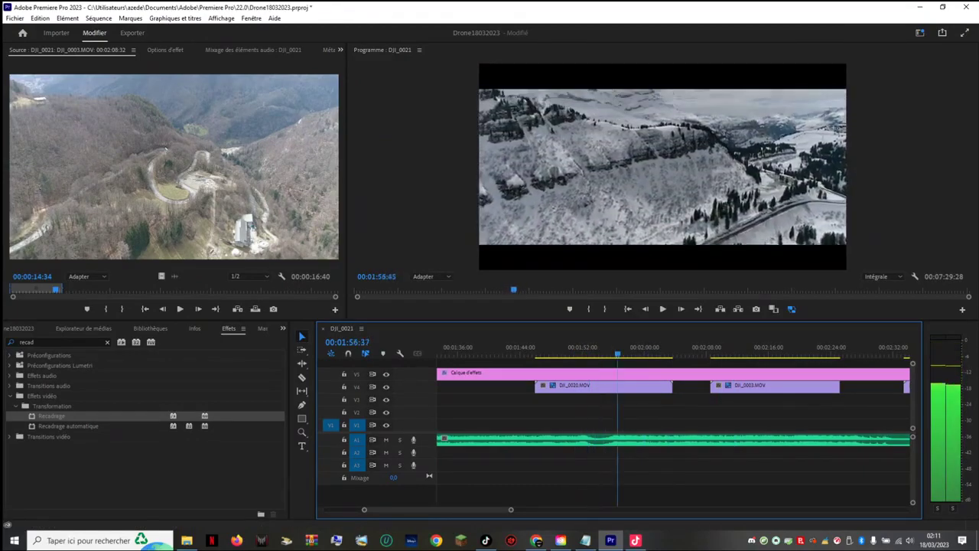
pyautogui.press('space')
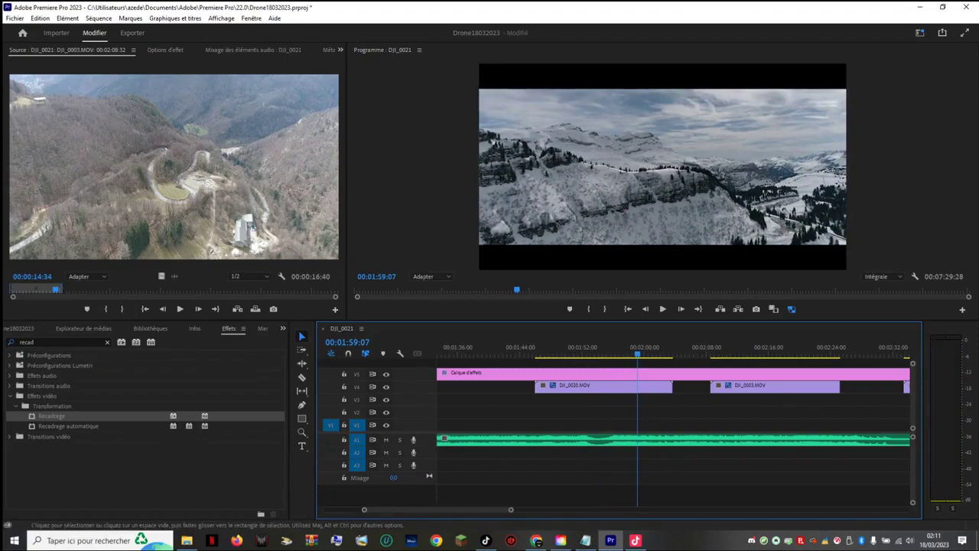
pyautogui.scroll(-6, 517, 342)
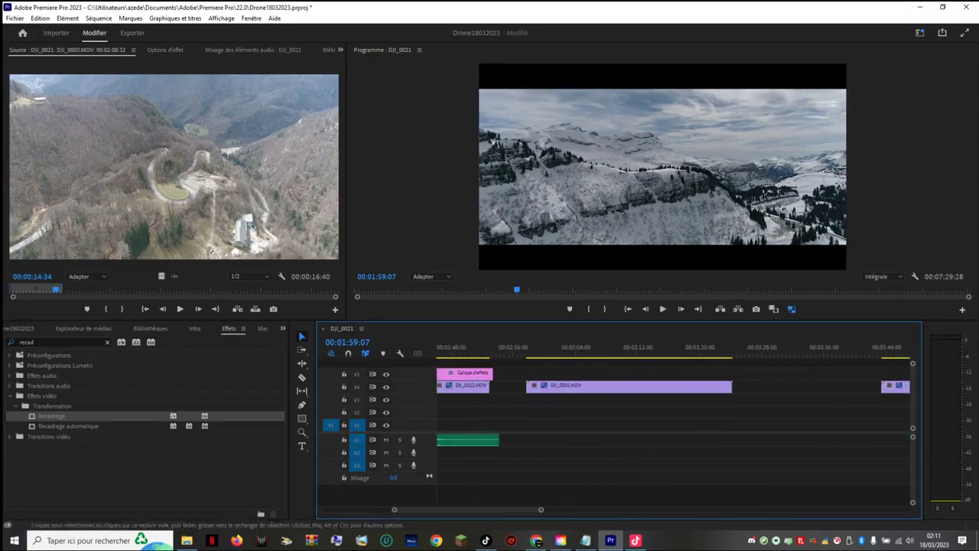
pyautogui.moveTo(582, 348); pyautogui.dragTo(738, 352)
pyautogui.moveTo(545, 510); pyautogui.dragTo(688, 510)
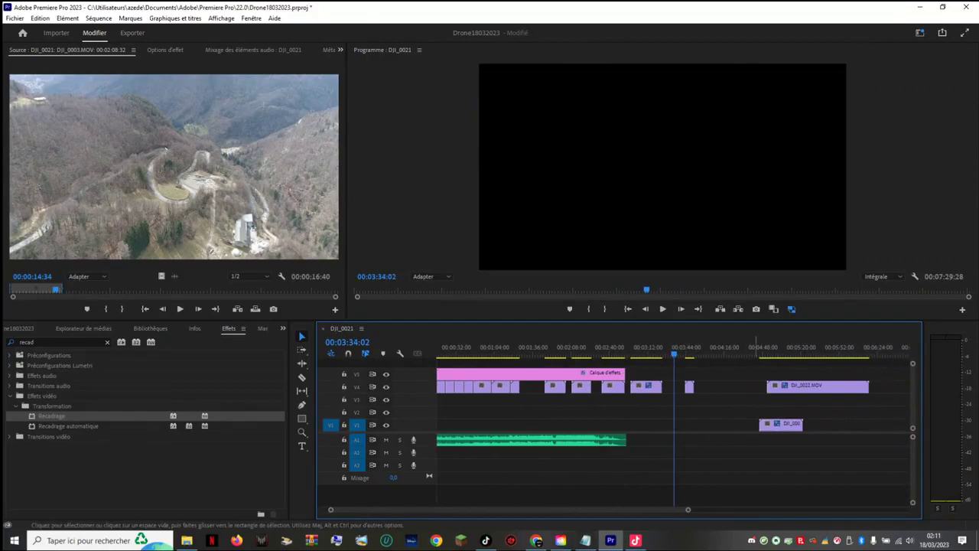
# Step: Move the lone clip on V1 up to V4, ahead of DJI_0022.MOV, and preview DJI_0022.MOV
pyautogui.moveTo(781, 423); pyautogui.dragTo(729, 385)
pyautogui.moveTo(674, 354); pyautogui.dragTo(792, 353)
pyautogui.press('space')
# Step: Shift DJI_0020.MOV, DJI_0003.MOV and the clip following them past 00:05:00:00, and place DJI_0022.MOV on V4 right after DJI_0002.MOV
pyautogui.moveTo(813, 386); pyautogui.dragTo(554, 423)
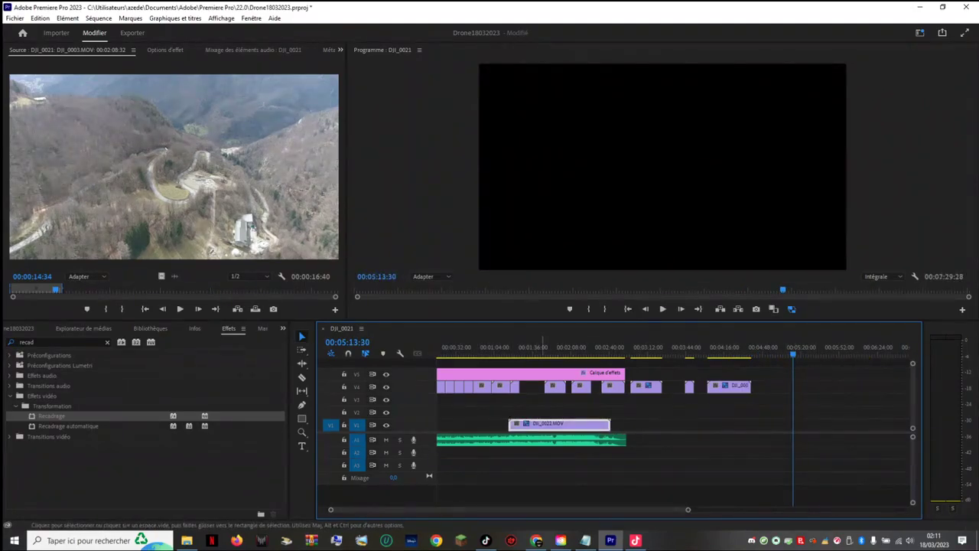
pyautogui.moveTo(555, 386); pyautogui.dragTo(796, 386)
pyautogui.moveTo(583, 386); pyautogui.dragTo(831, 386)
pyautogui.click(619, 386)
pyautogui.moveTo(612, 386); pyautogui.dragTo(860, 386)
pyautogui.moveTo(536, 424); pyautogui.dragTo(547, 387)
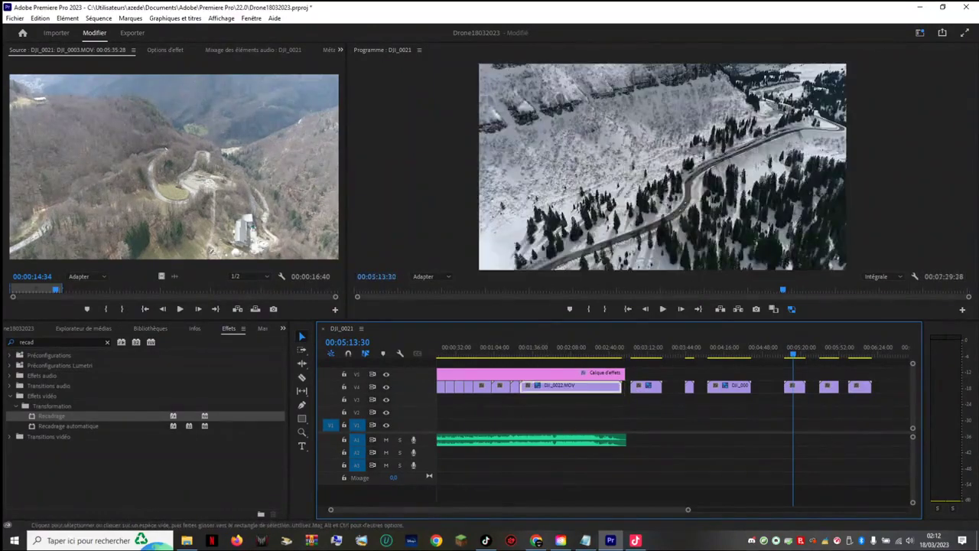
# Step: Butt the start of DJI_0022.MOV against the end of DJI_0002.MOV and play the cut with the music
pyautogui.click(519, 352)
pyautogui.press('space')
pyautogui.press('space')
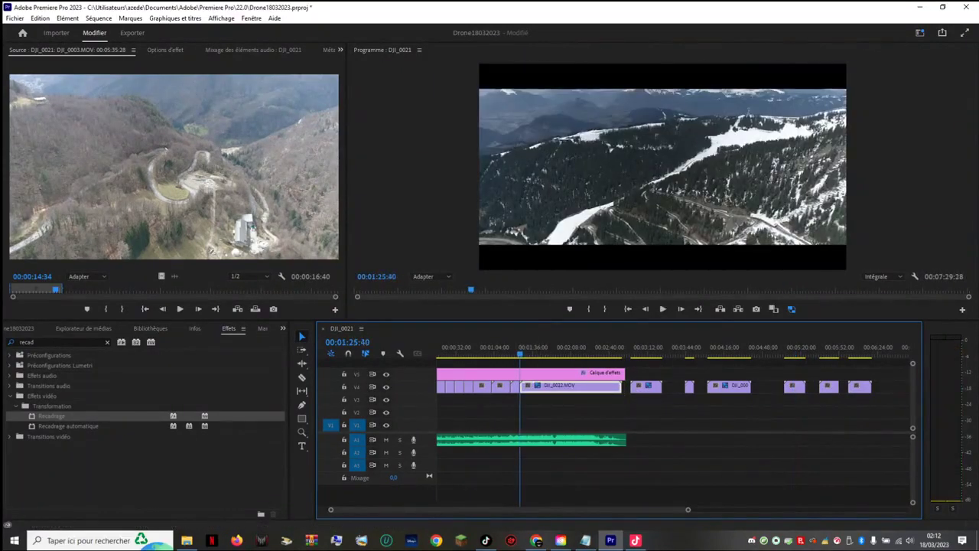
pyautogui.moveTo(677, 509); pyautogui.dragTo(494, 510)
pyautogui.moveTo(711, 387); pyautogui.dragTo(710, 387)
pyautogui.press('space')
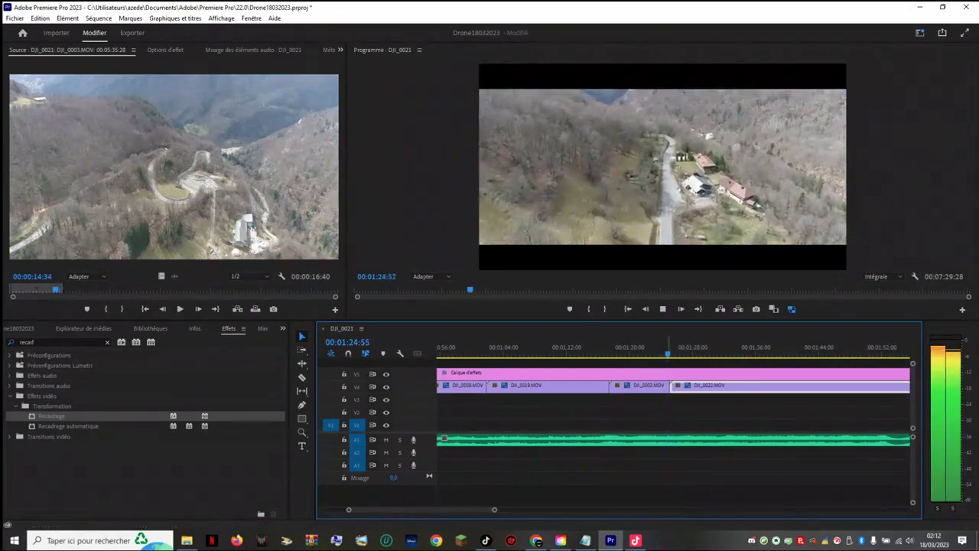
pyautogui.press('space')
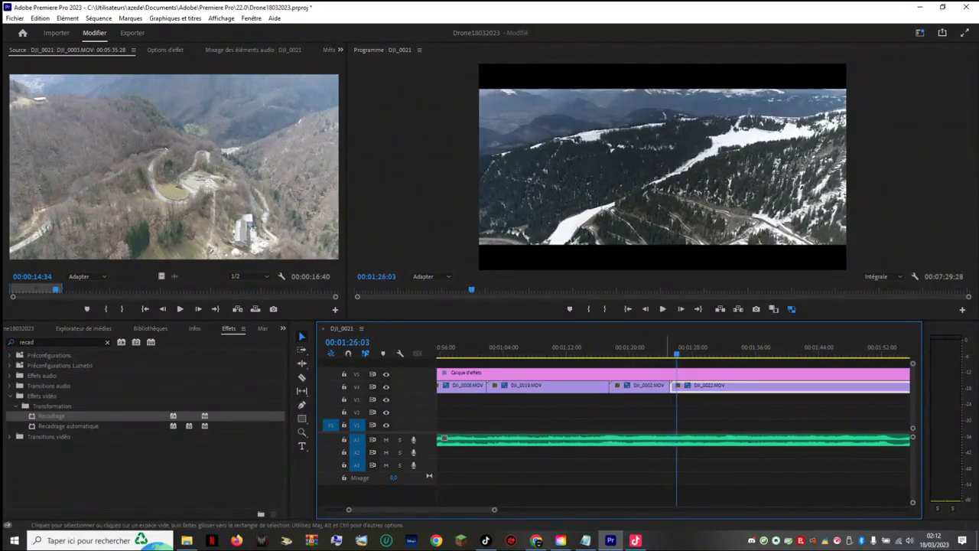
# Step: Play on through DJI_0022.MOV with the music to examine how its footage develops
pyautogui.press('space')
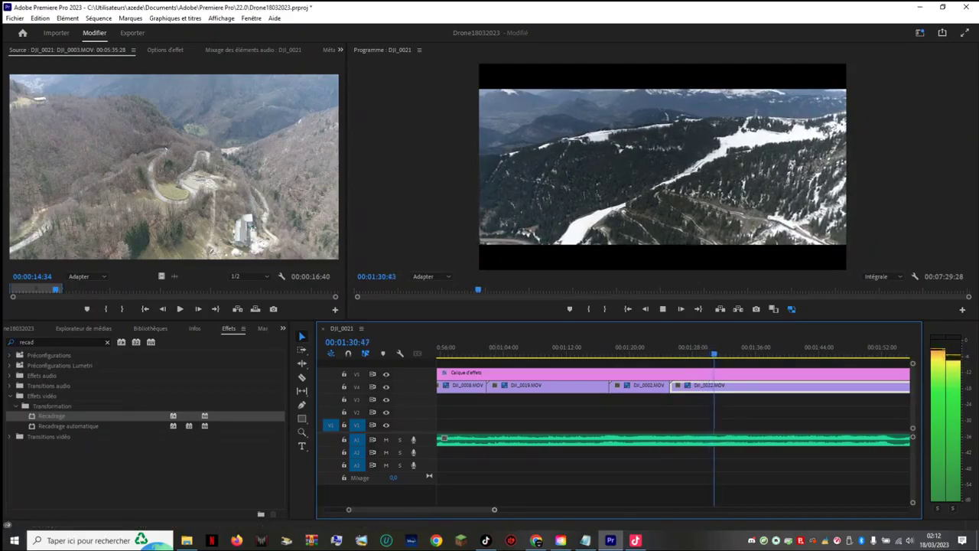
pyautogui.press('=')
pyautogui.press('-')
pyautogui.press('-')
pyautogui.press('-')
pyautogui.press('-')
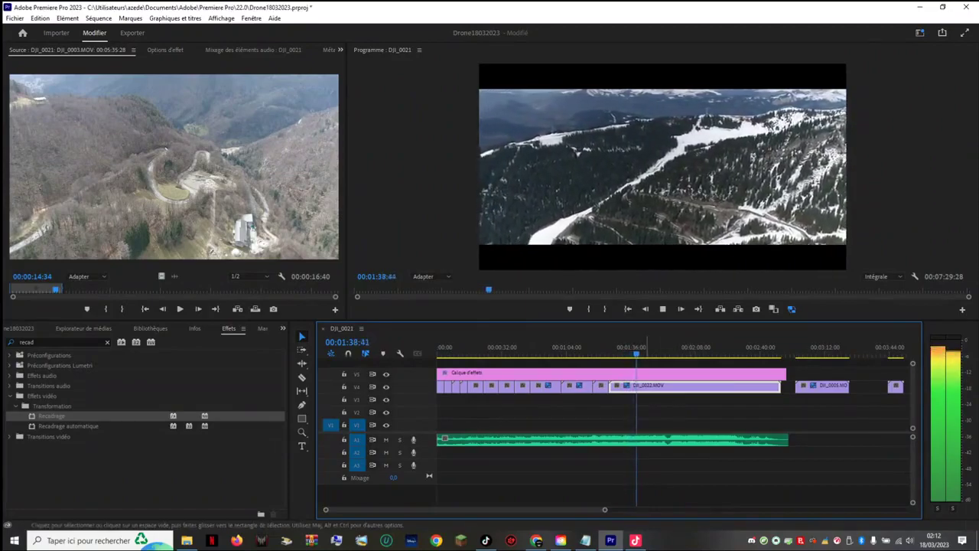
pyautogui.press('space')
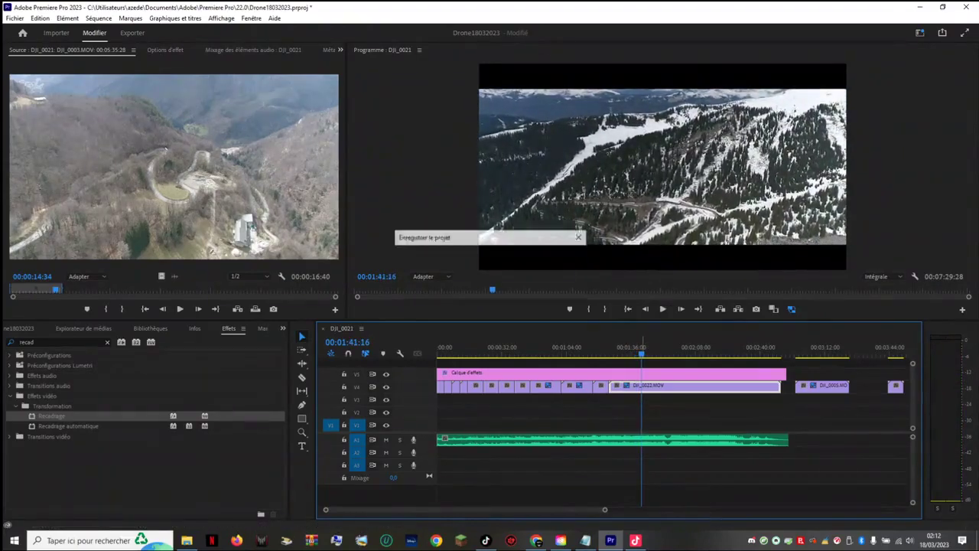
pyautogui.press('space')
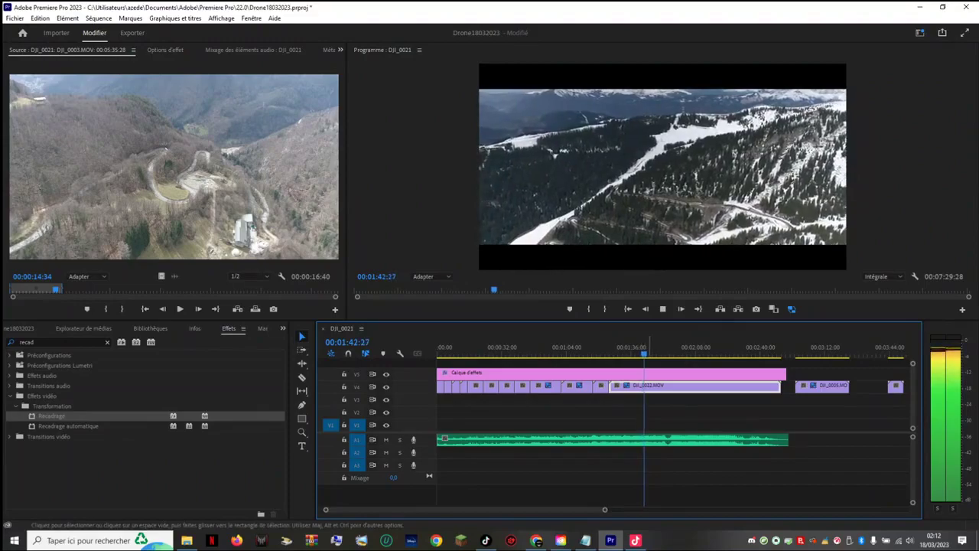
pyautogui.press('space')
# Step: Mute A1, preview the end of DJI_0022.MOV, and ripple-trim its start to the frame at about 00:02:31, keeping it against DJI_0002.MOV
pyautogui.click(386, 439)
pyautogui.moveTo(646, 343); pyautogui.dragTo(741, 344)
pyautogui.press('space')
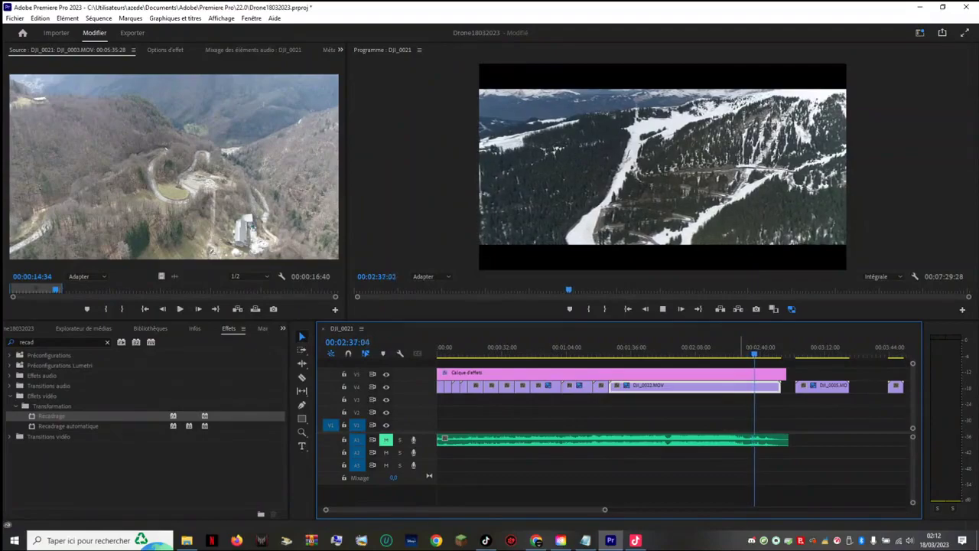
pyautogui.press('space')
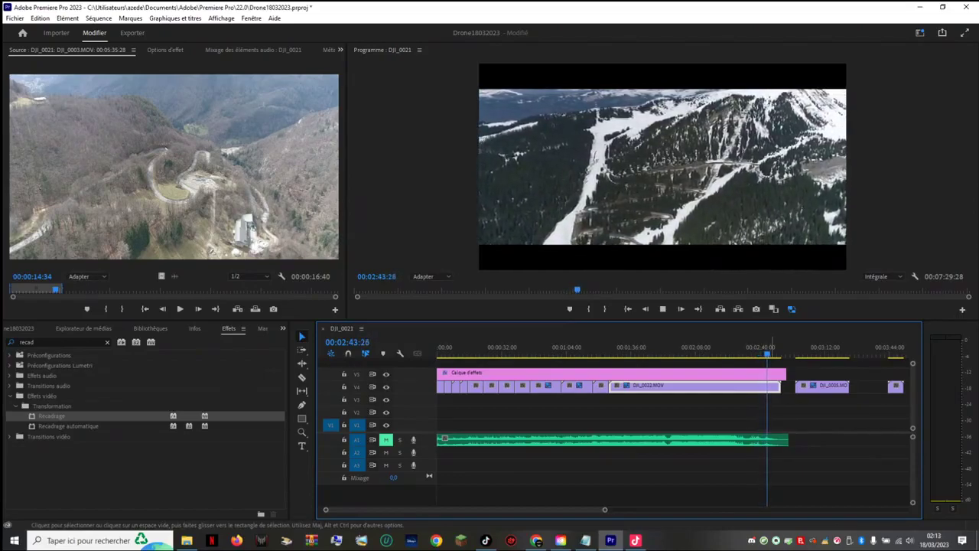
pyautogui.press('space')
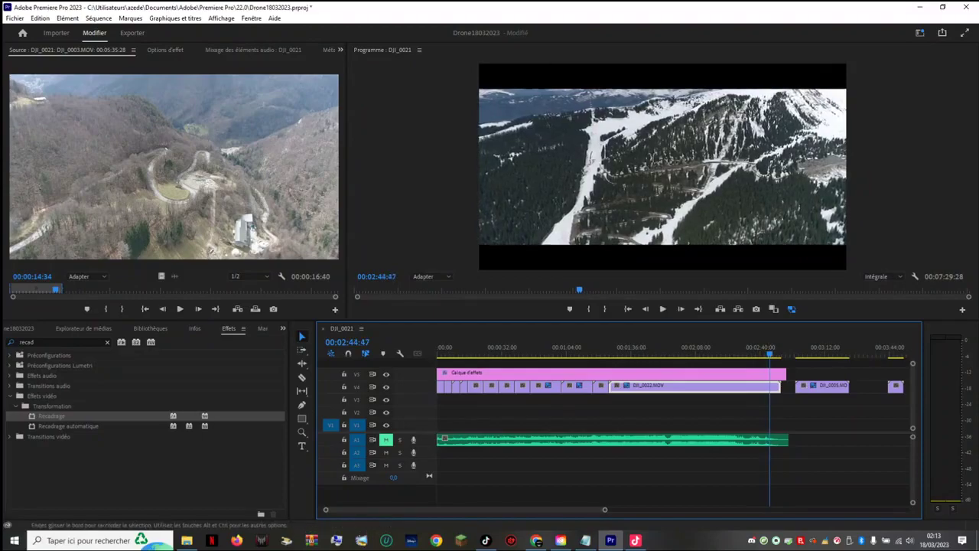
pyautogui.moveTo(770, 354); pyautogui.dragTo(739, 350)
pyautogui.press('space')
pyautogui.press('space')
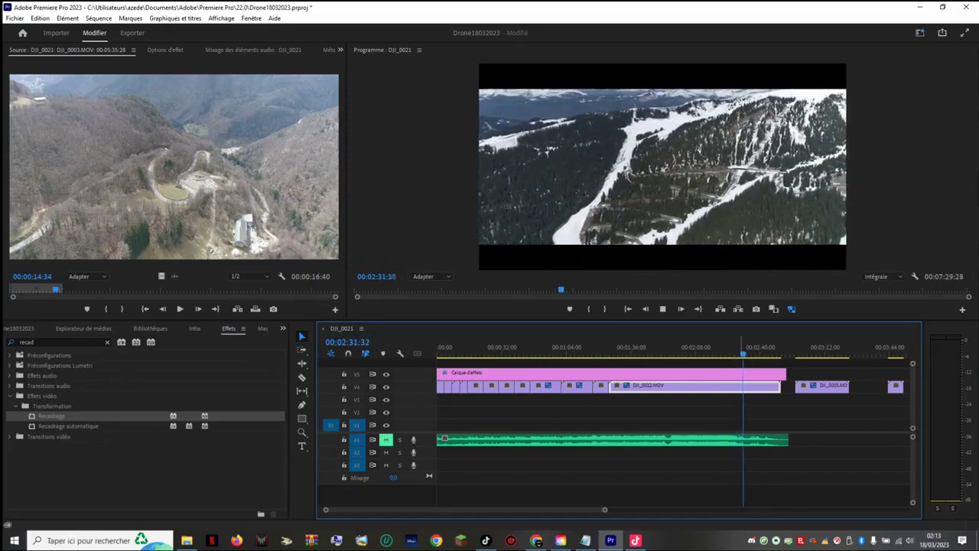
pyautogui.press('space')
pyautogui.moveTo(610, 385)
pyautogui.mouseDown()
pyautogui.moveTo(764, 386)
pyautogui.moveTo(628, 386)
pyautogui.mouseUp()
# Step: Unmute A1 and play the shortened DJI_0022.MOV with the music from just before its cut
pyautogui.press('space')
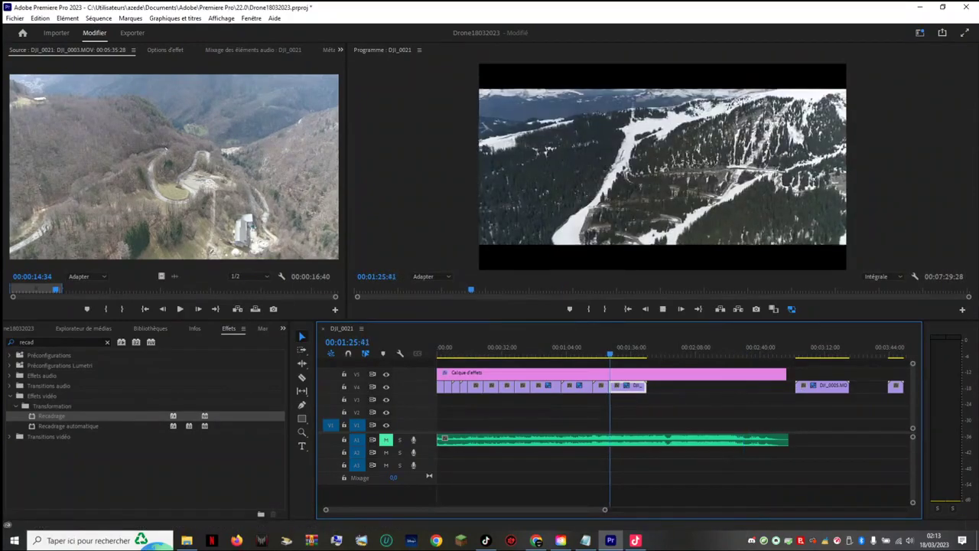
pyautogui.click(386, 440)
pyautogui.moveTo(610, 354)
pyautogui.mouseDown()
pyautogui.moveTo(592, 354)
pyautogui.moveTo(606, 354)
pyautogui.mouseUp()
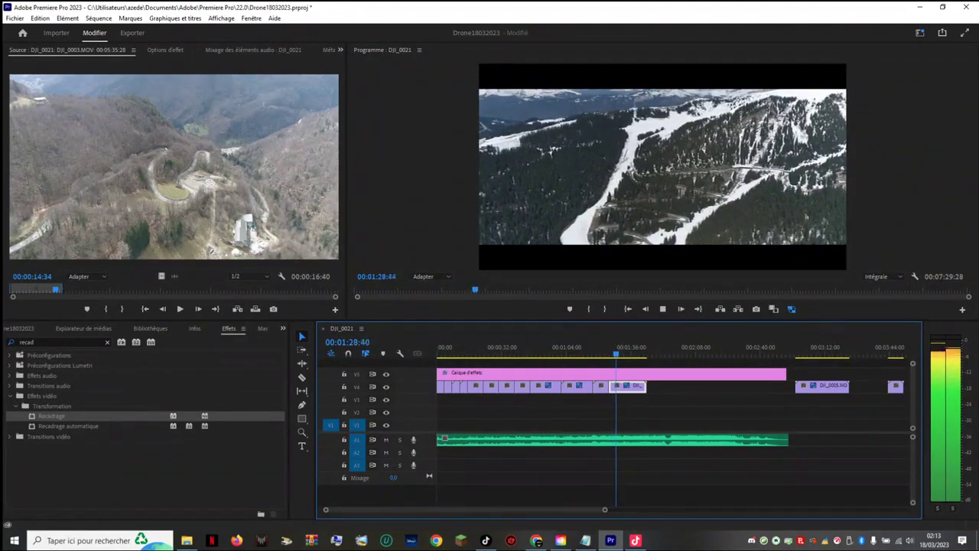
pyautogui.press('k')
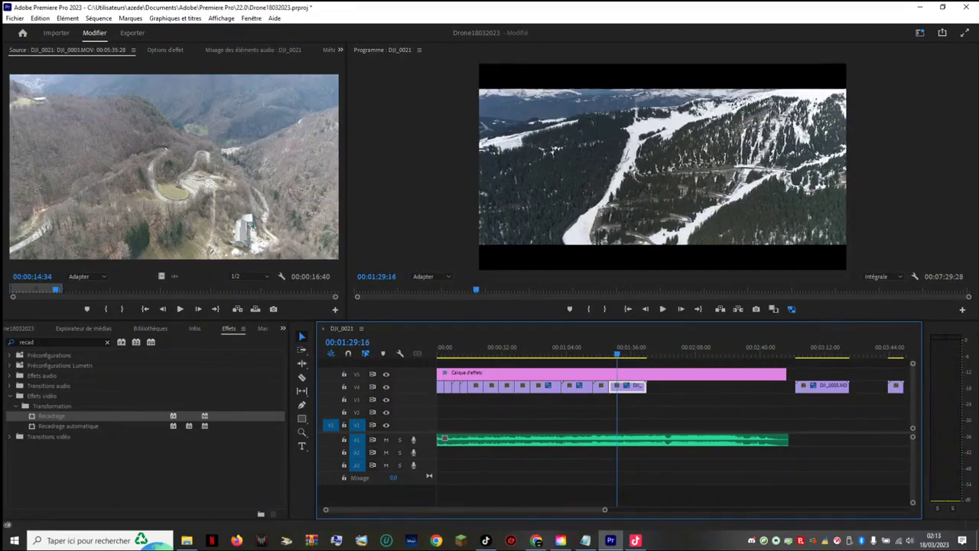
pyautogui.press('space')
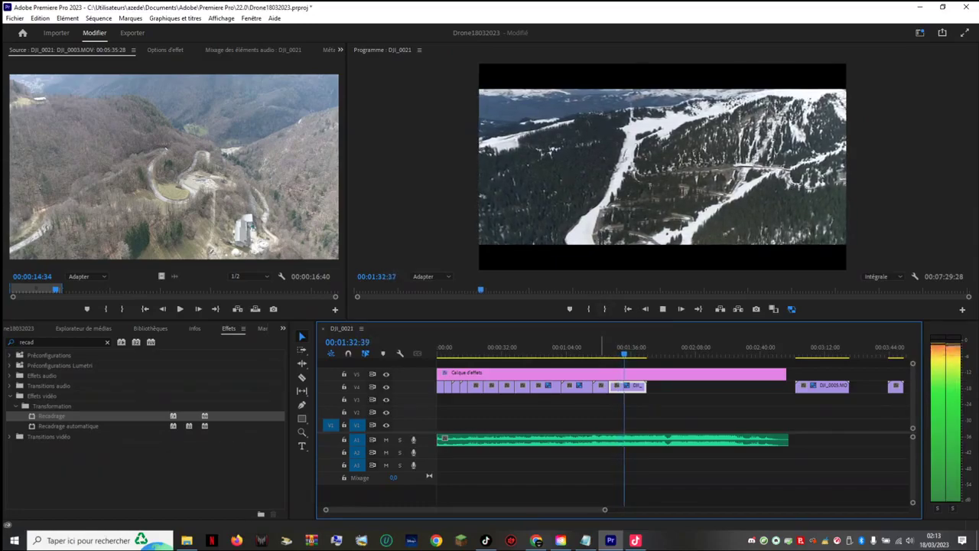
pyautogui.press('space')
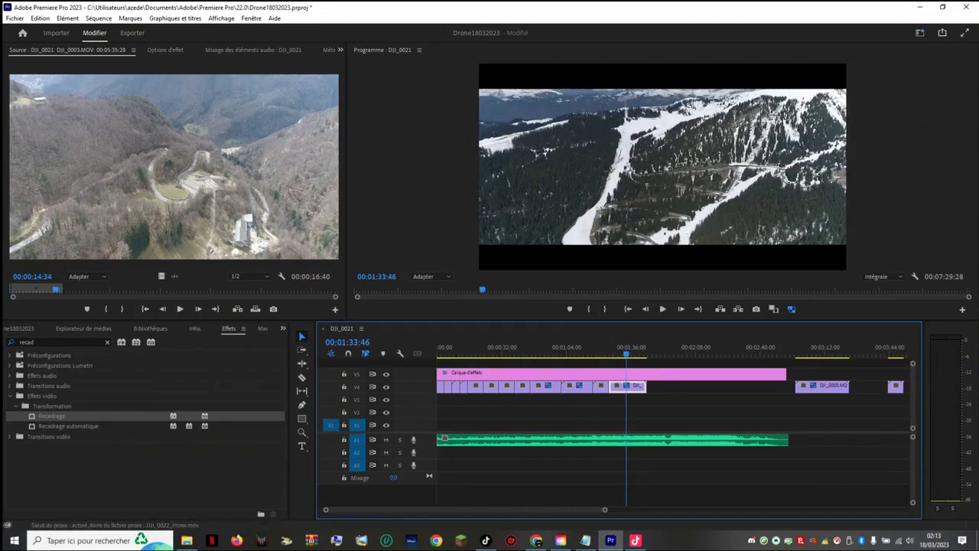
# Step: Mute A1, replay DJI_0022.MOV, and ripple-trim its start to the frame at 00:01:31:33, keeping it against DJI_0002.MOV
pyautogui.click(385, 439)
pyautogui.press('space')
pyautogui.moveTo(629, 353); pyautogui.dragTo(622, 354)
pyautogui.press('space')
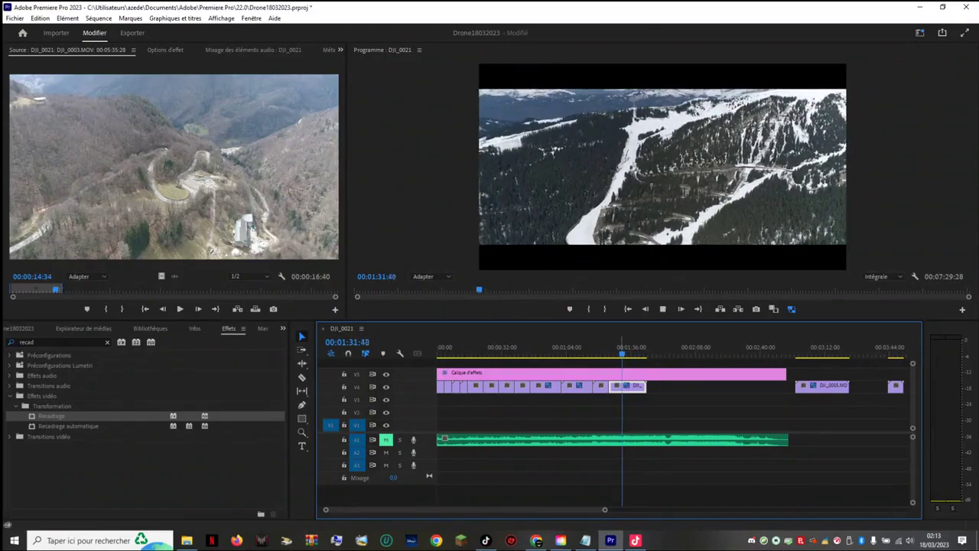
pyautogui.click(615, 352)
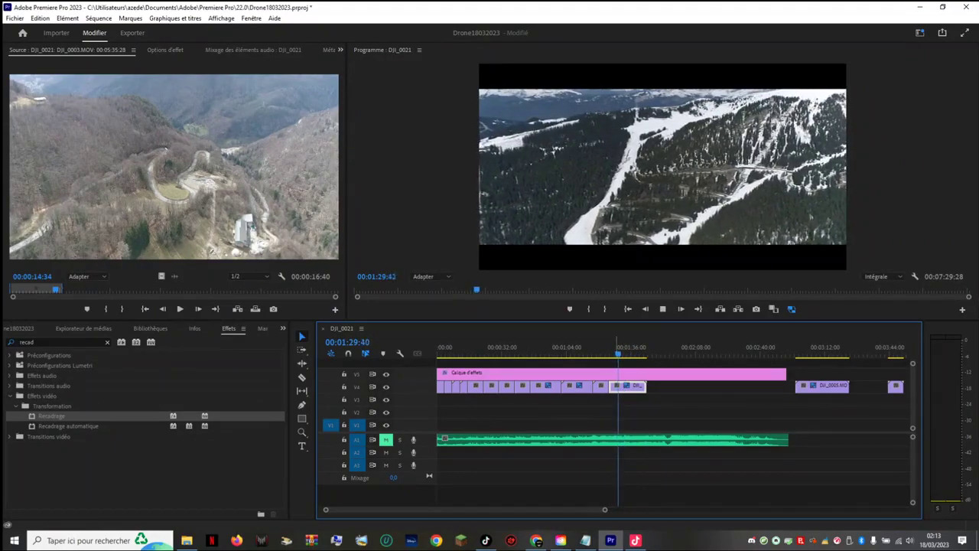
pyautogui.press('space')
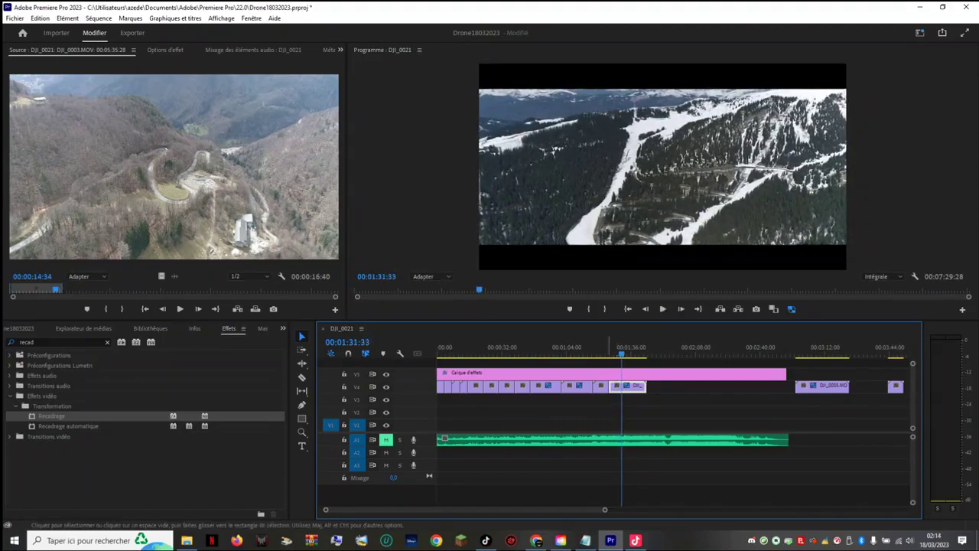
pyautogui.moveTo(610, 386); pyautogui.dragTo(637, 392)
# Step: Replay DJI_0022.MOV with the music and ripple-trim its start further into the footage, leaving no gap after DJI_0002.MOV
pyautogui.click(601, 352)
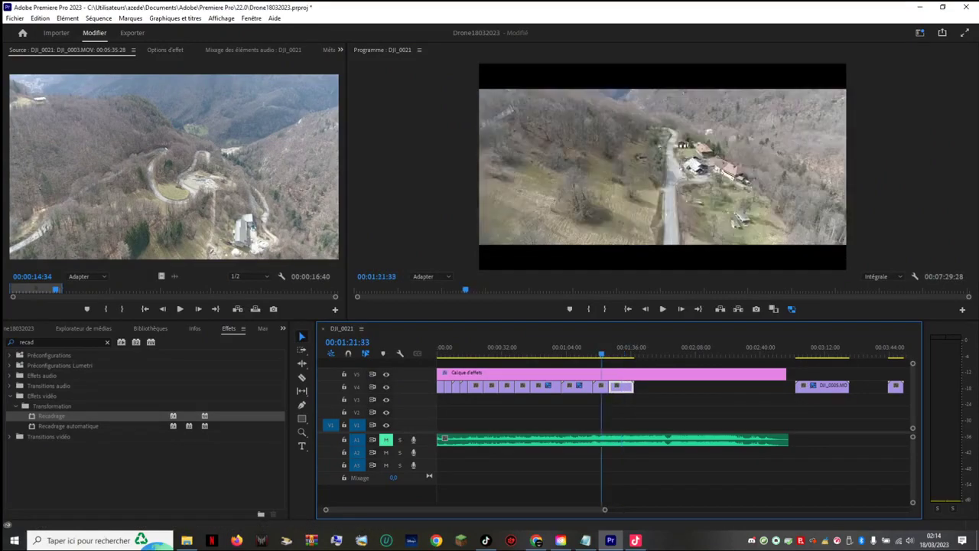
pyautogui.press('space')
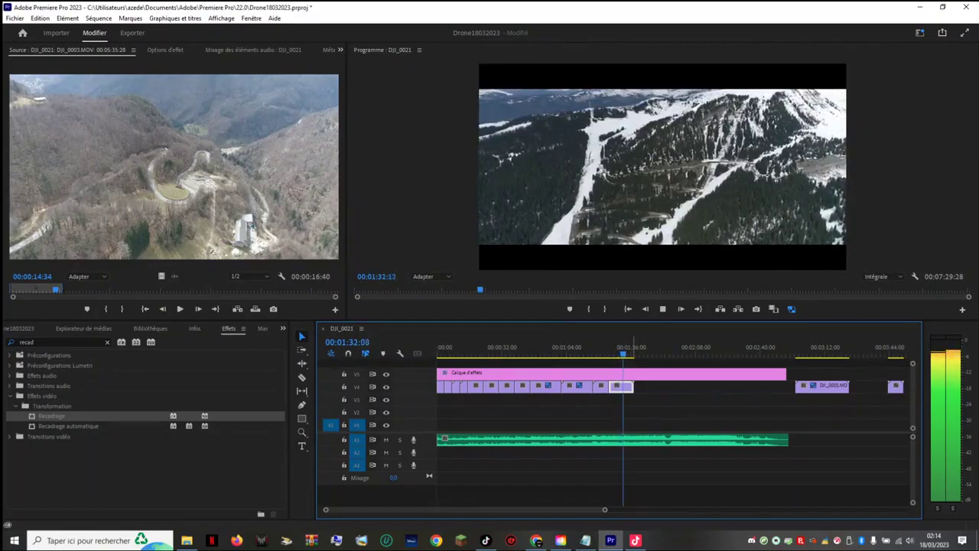
pyautogui.press('space')
pyautogui.click(620, 346)
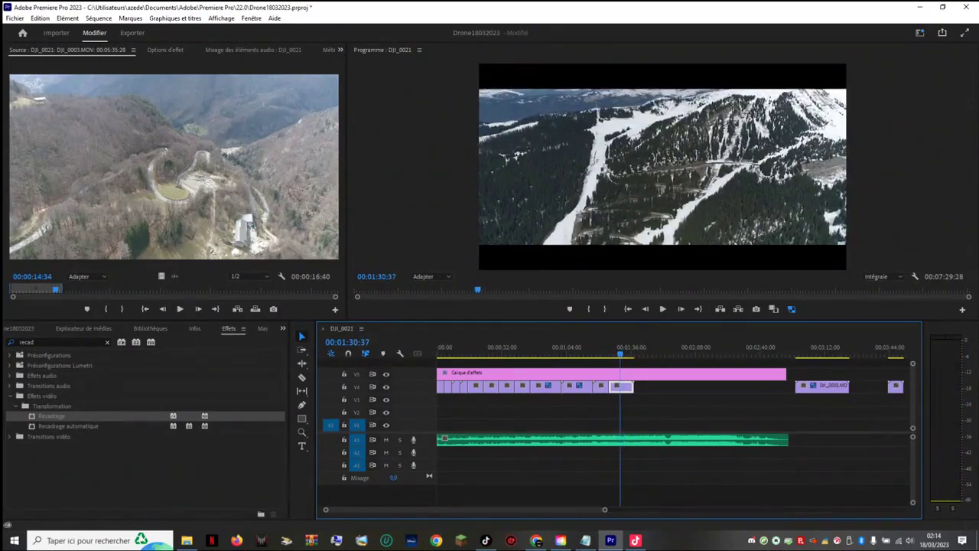
pyautogui.press('space')
pyautogui.press('space')
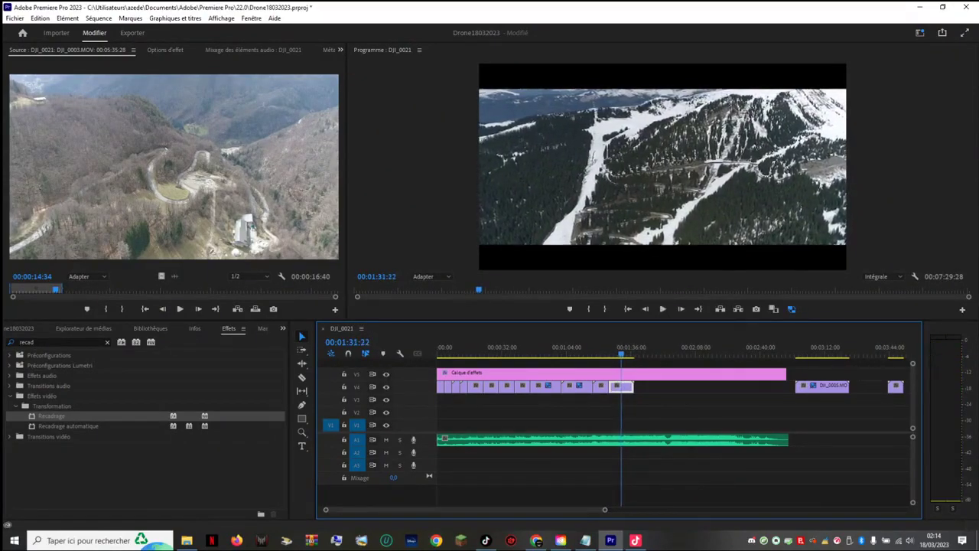
pyautogui.click(616, 348)
pyautogui.press('space')
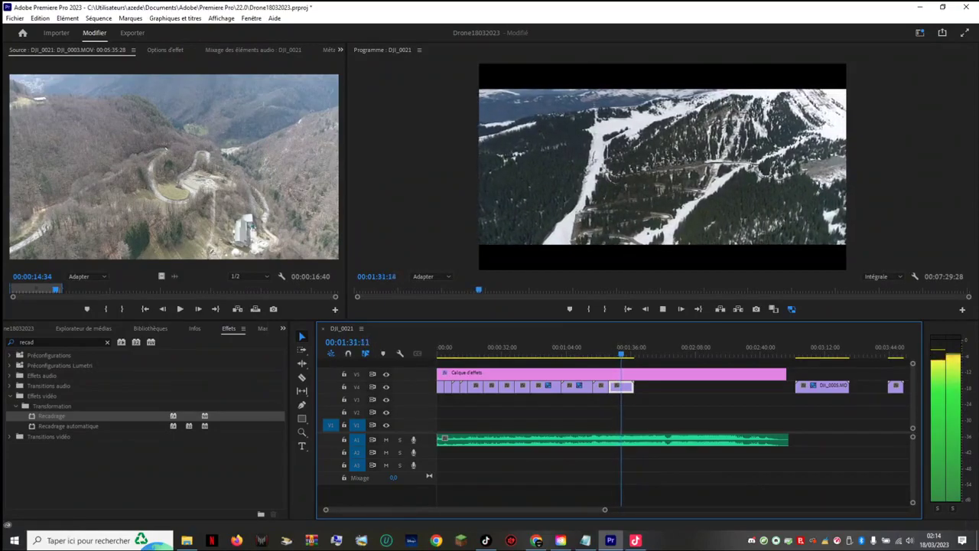
pyautogui.press('space')
pyautogui.moveTo(611, 386)
pyautogui.mouseDown()
pyautogui.moveTo(626, 387)
pyautogui.moveTo(614, 387)
pyautogui.mouseUp()
# Step: Replay the cut between DJI_0002.MOV and DJI_0022.MOV and shift it slightly later on the beat, to about 00:01:25
pyautogui.click(606, 348)
pyautogui.press('space')
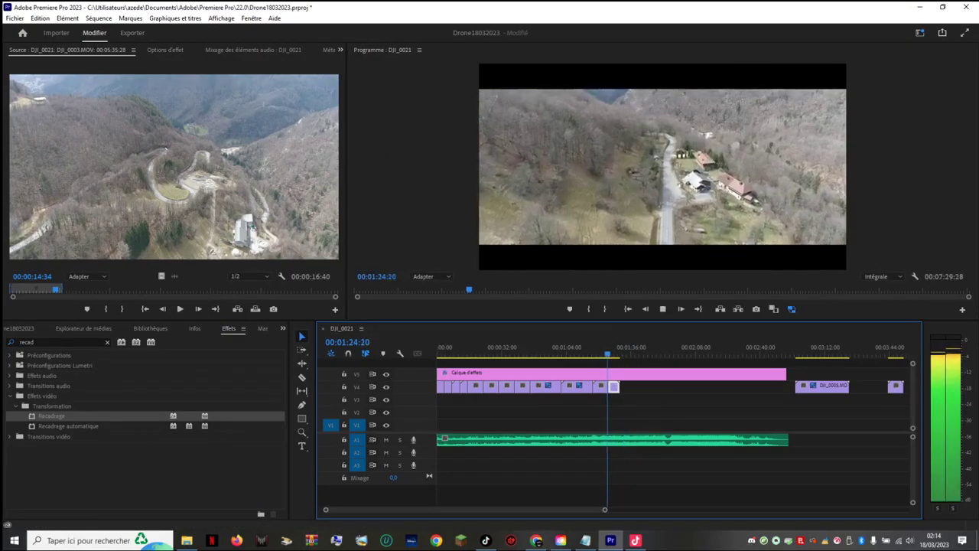
pyautogui.press('space')
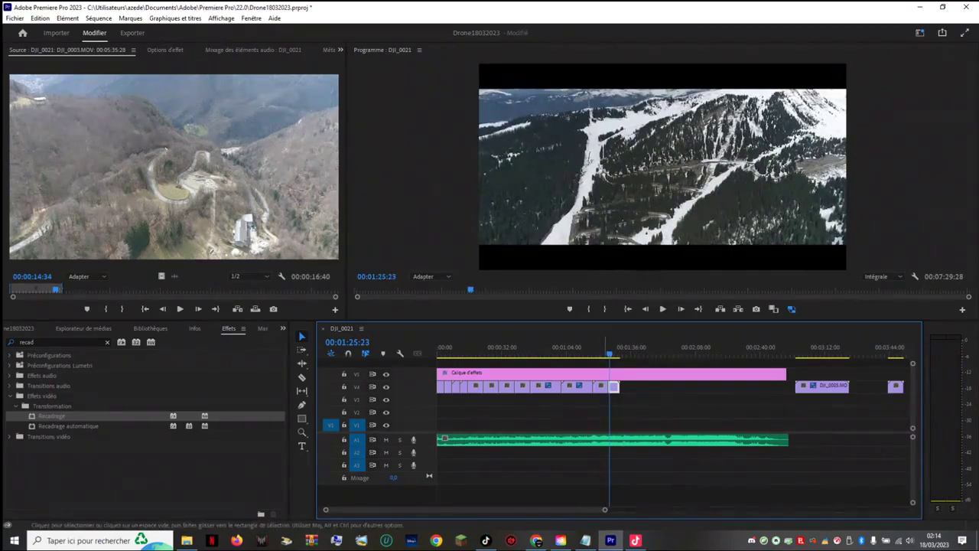
pyautogui.press('=')
pyautogui.press('=')
pyautogui.press('=')
pyautogui.press('=')
pyautogui.press('=')
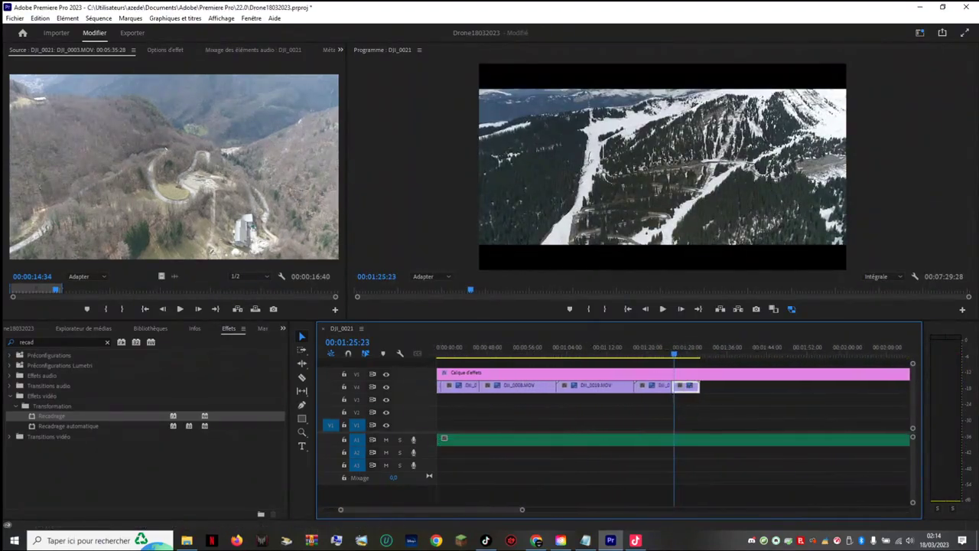
pyautogui.click(664, 348)
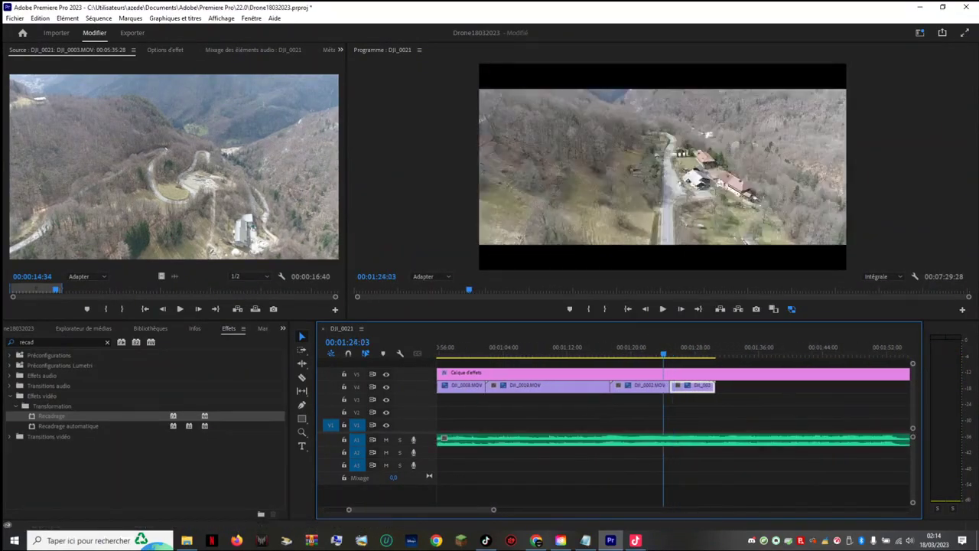
pyautogui.press('space')
pyautogui.press('space')
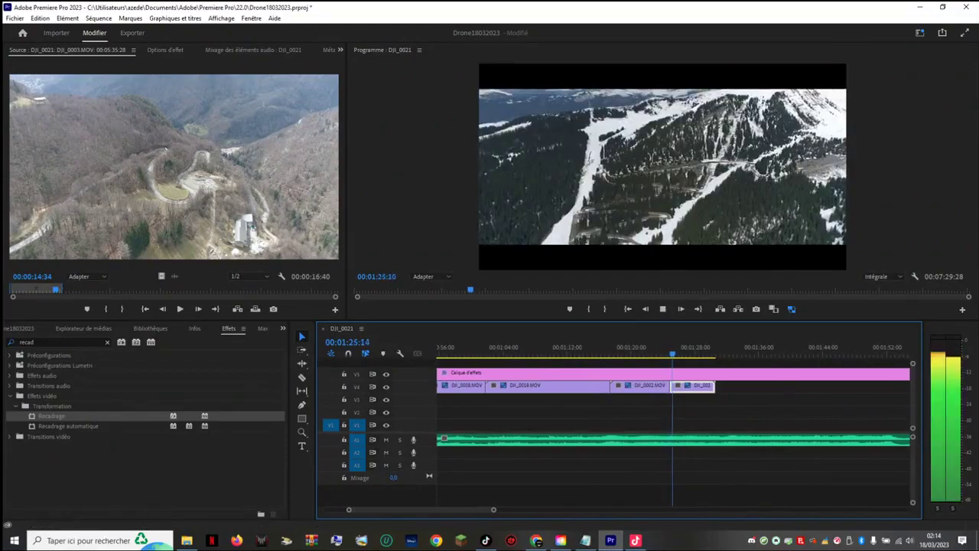
pyautogui.moveTo(670, 386); pyautogui.dragTo(674, 386)
# Step: Play DJI_0022.MOV to its end with the music and set its speed to 60 %
pyautogui.press('space')
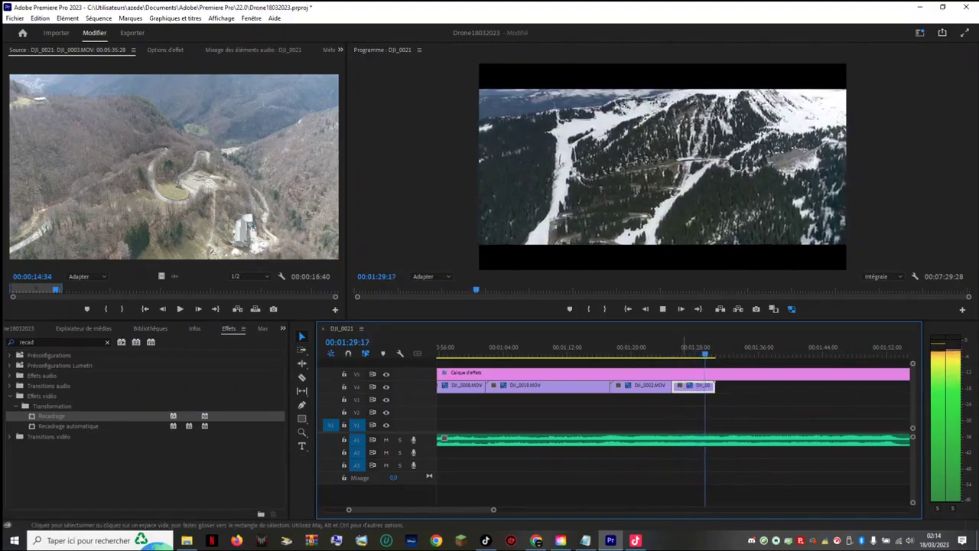
pyautogui.press('space')
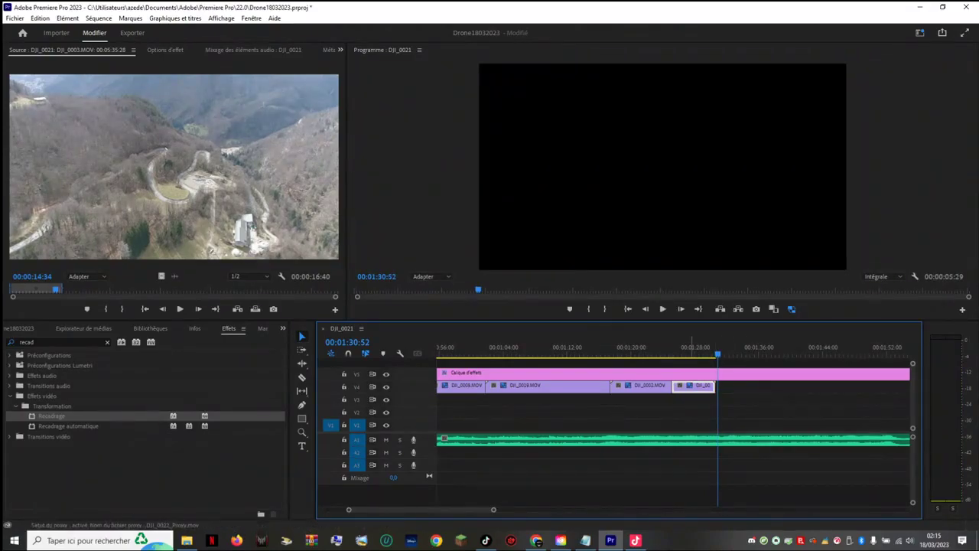
pyautogui.rightClick(691, 385)
pyautogui.click(727, 329)
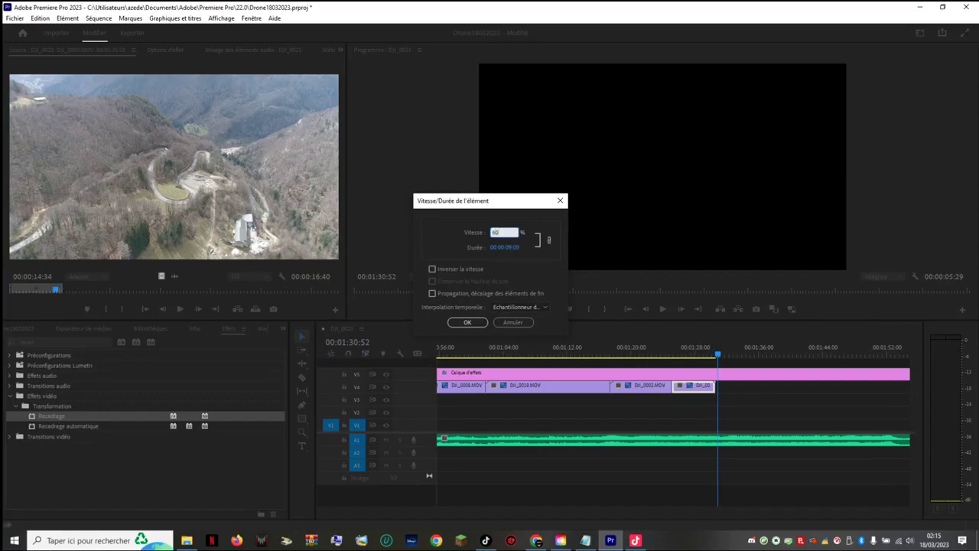
pyautogui.write('60')
pyautogui.press('Return')
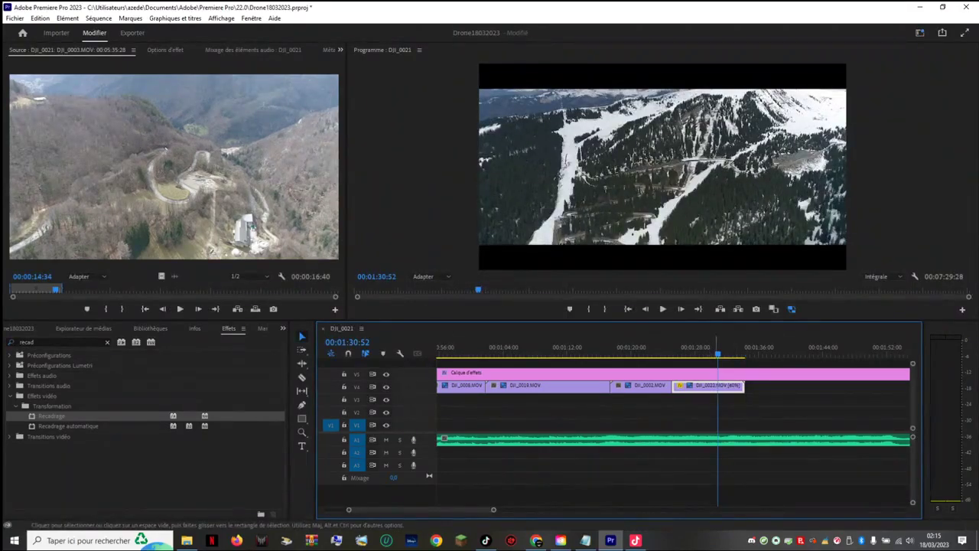
# Step: Replay the slowed DJI_0022.MOV with the music and trim its end to 00:01:33:05
pyautogui.click(682, 347)
pyautogui.press('space')
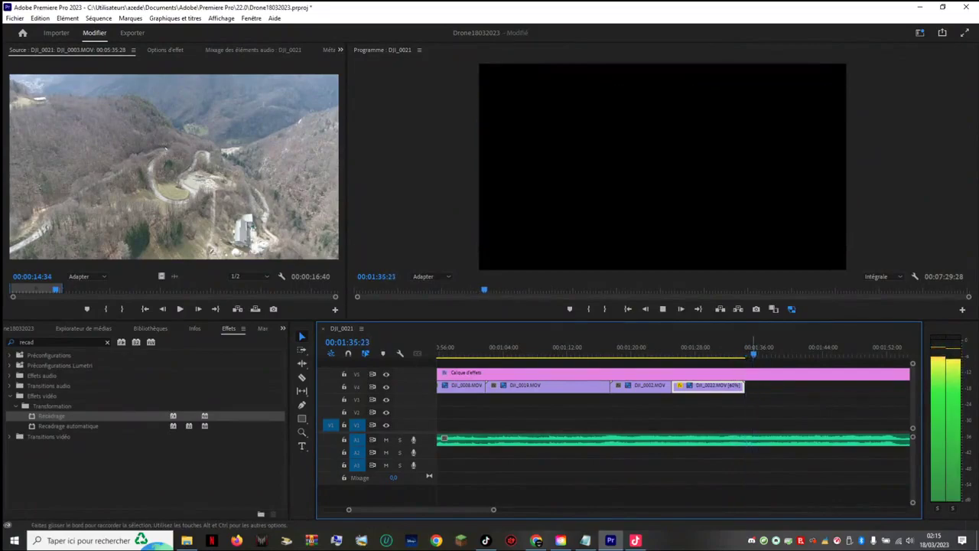
pyautogui.press('space')
pyautogui.click(684, 347)
pyautogui.press('space')
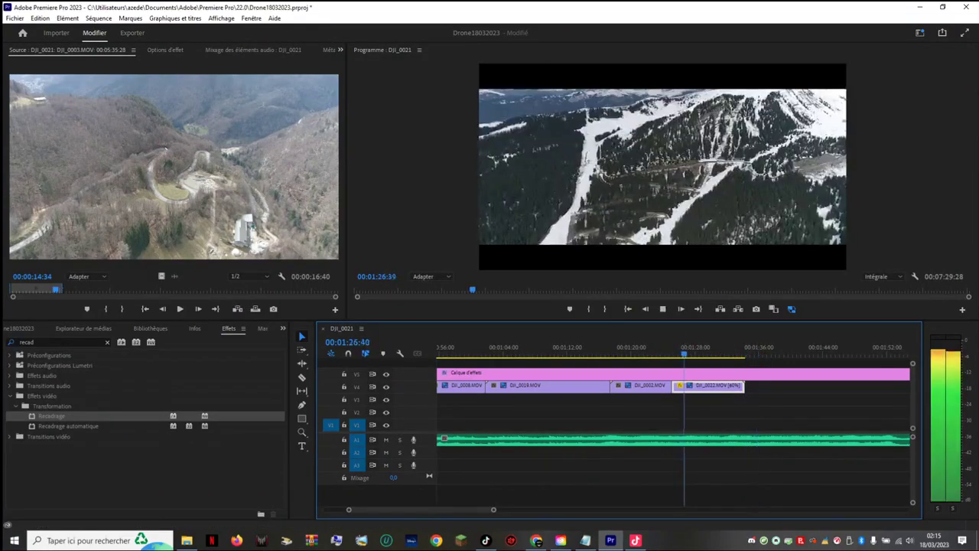
pyautogui.moveTo(679, 346); pyautogui.dragTo(670, 347)
pyautogui.press('space')
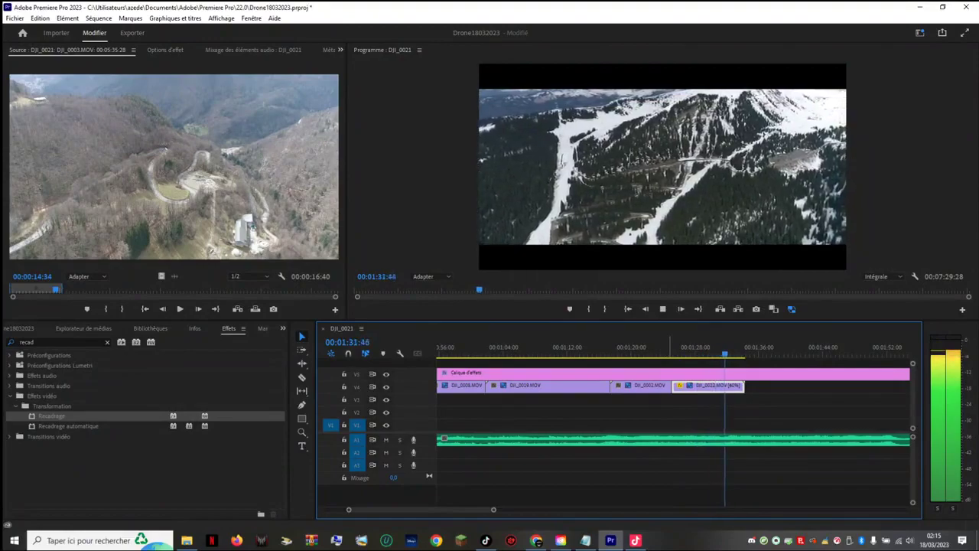
pyautogui.press('space')
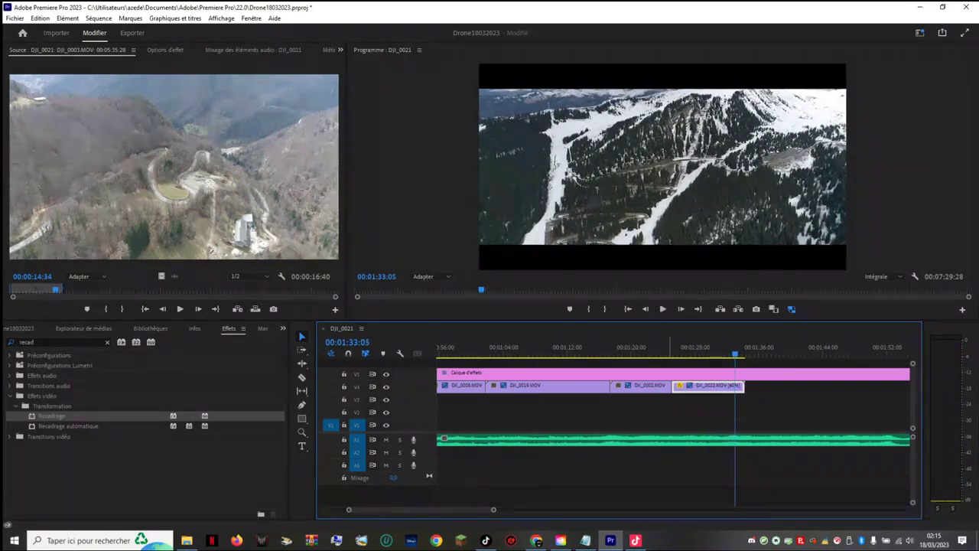
pyautogui.moveTo(742, 385); pyautogui.dragTo(733, 386)
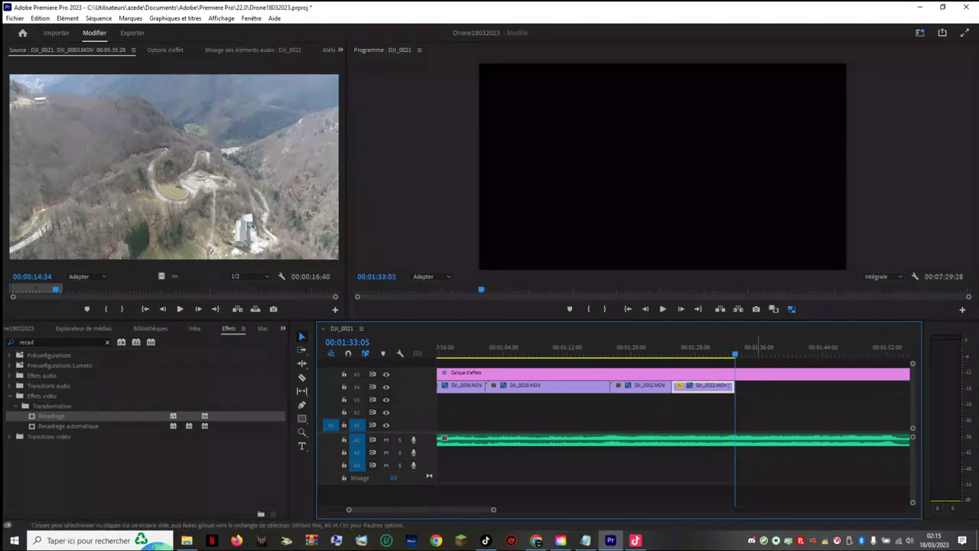
# Step: Examine the unused clips on V4 after the music's end, previewing the short snowy-mountain clip around 00:03:43
pyautogui.press('-')
pyautogui.press('-')
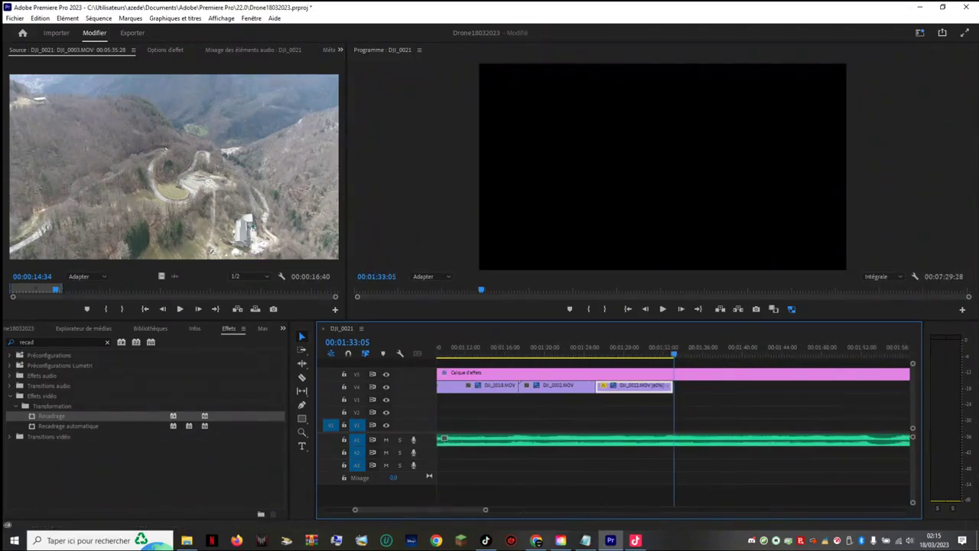
pyautogui.press('-')
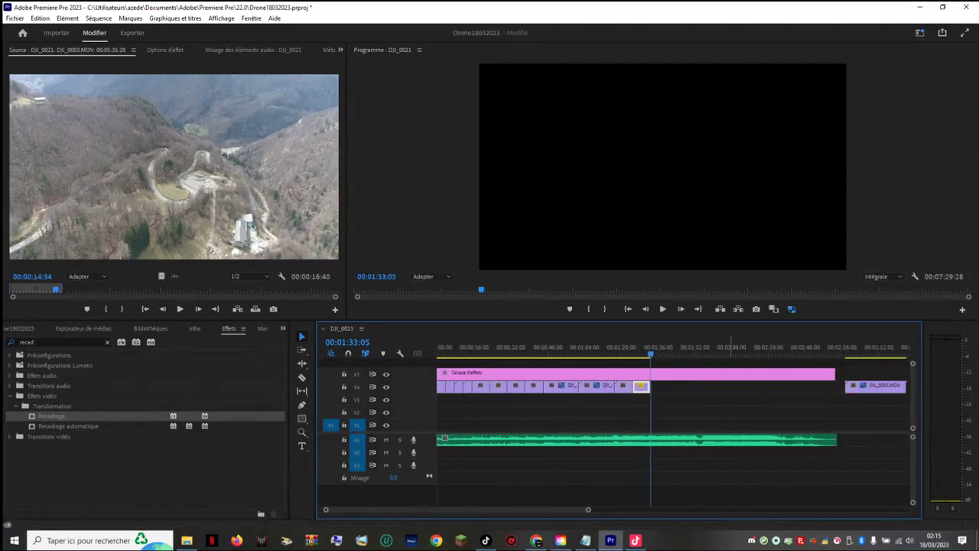
pyautogui.moveTo(822, 354); pyautogui.dragTo(842, 353)
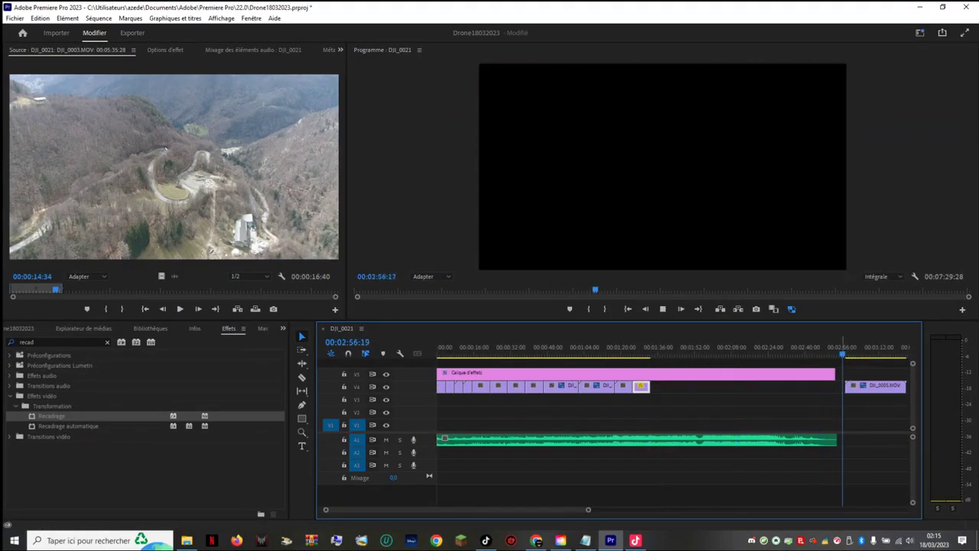
pyautogui.press('space')
pyautogui.press('space')
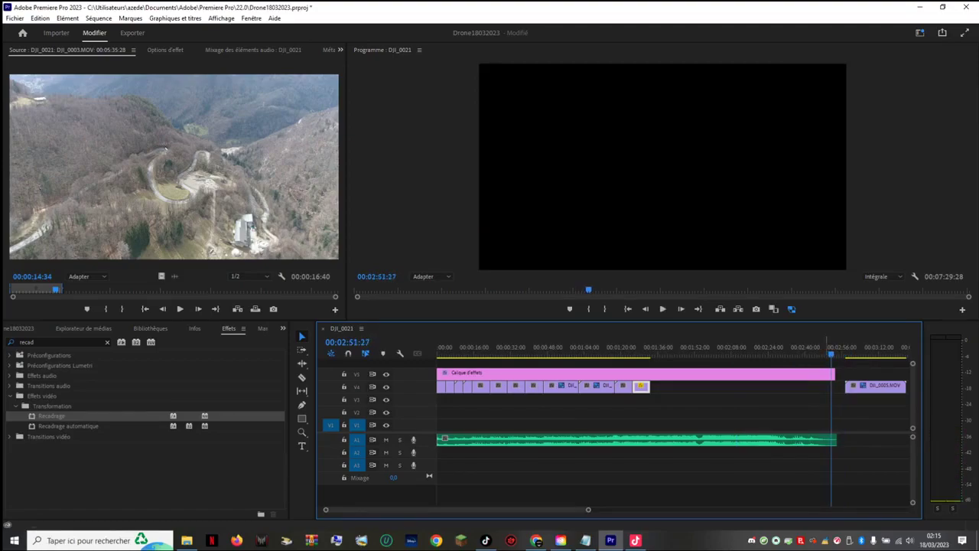
pyautogui.scroll(-5, 673, 429)
pyautogui.moveTo(444, 354); pyautogui.dragTo(571, 348)
pyautogui.press('space')
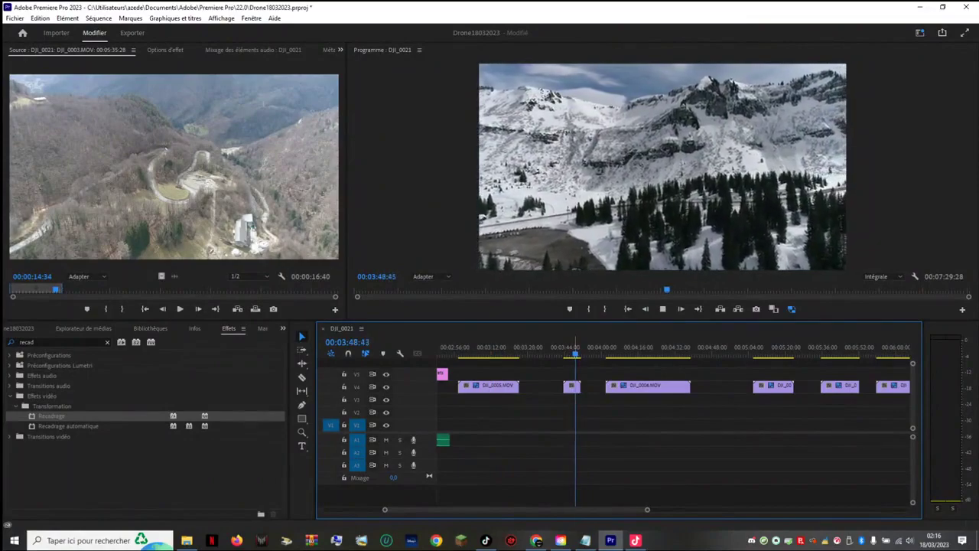
pyautogui.moveTo(571, 350); pyautogui.dragTo(563, 349)
pyautogui.press('space')
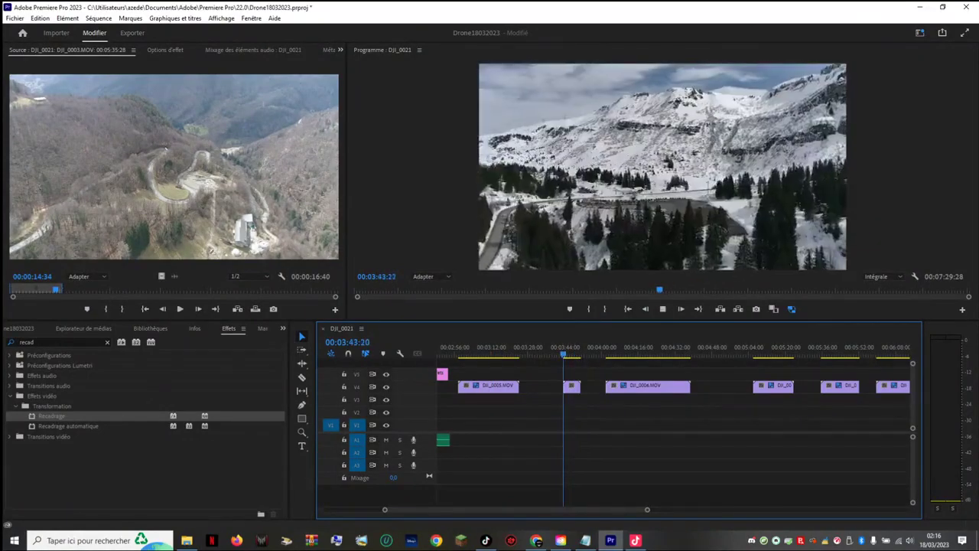
pyautogui.press('space')
pyautogui.press('Down')
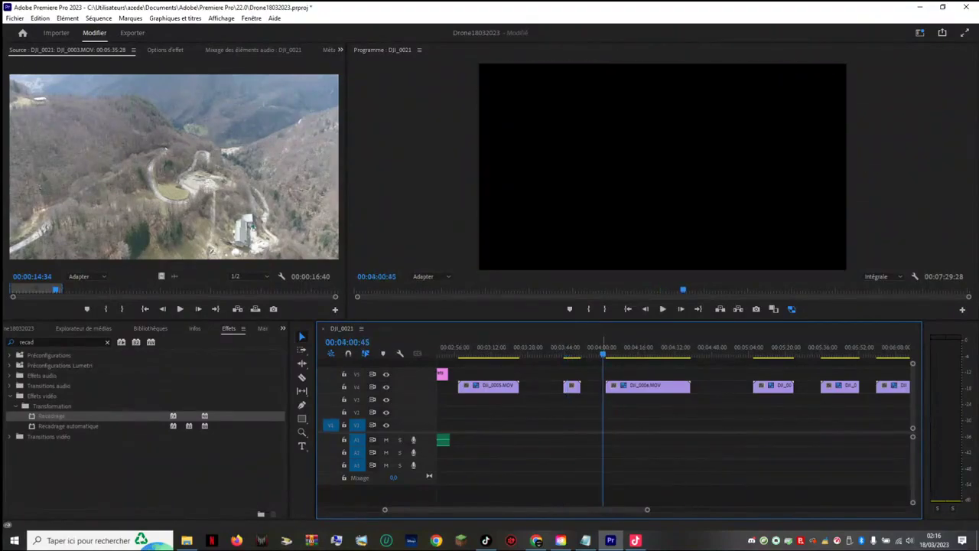
# Step: Bring DJI_0006.MOV back from about 00:04:02 to V3, overlapping the end of the music
pyautogui.moveTo(648, 385); pyautogui.dragTo(492, 423)
pyautogui.scroll(8, 501, 423)
pyautogui.click(510, 348)
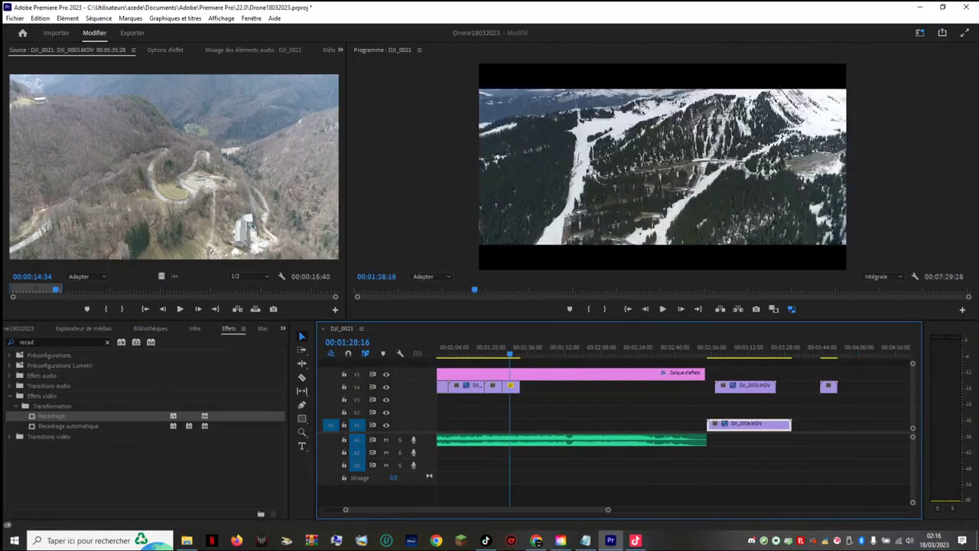
pyautogui.moveTo(749, 423); pyautogui.dragTo(575, 386)
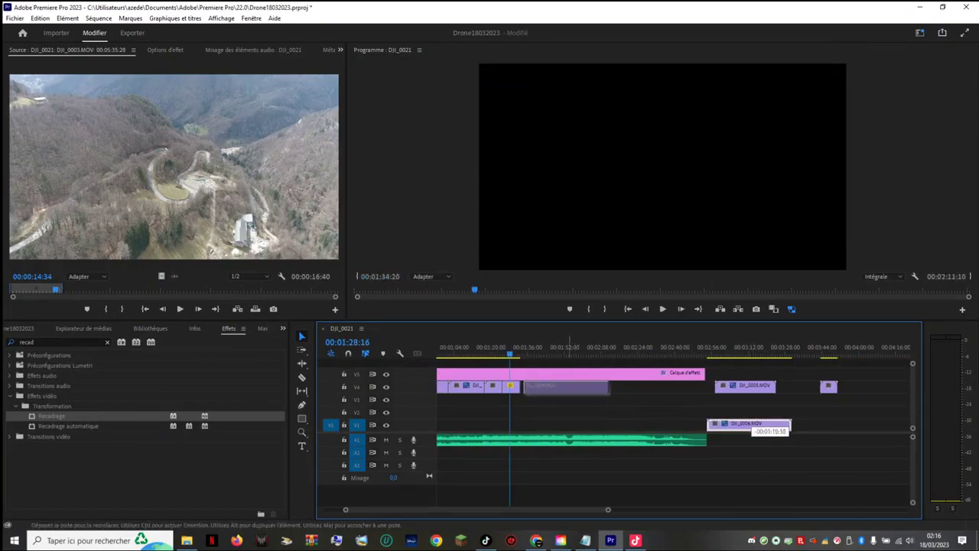
pyautogui.moveTo(750, 425); pyautogui.dragTo(677, 399)
# Step: Preview the last clip of the sequence, on V1 around 00:07:26
pyautogui.scroll(-15, 677, 399)
pyautogui.scroll(2, 677, 398)
pyautogui.moveTo(548, 349); pyautogui.dragTo(561, 348)
pyautogui.press('space')
pyautogui.press('space')
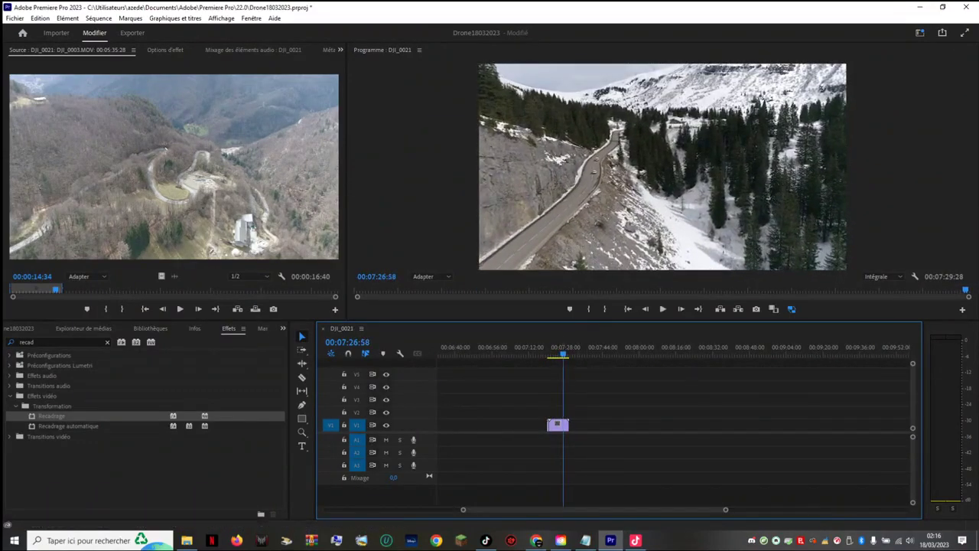
# Step: Review the V4 clip around 00:05:40 showing the valley road and delete it from the sequence
pyautogui.scroll(5, 639, 348)
pyautogui.click(602, 348)
pyautogui.moveTo(603, 349); pyautogui.dragTo(550, 348)
pyautogui.press('space')
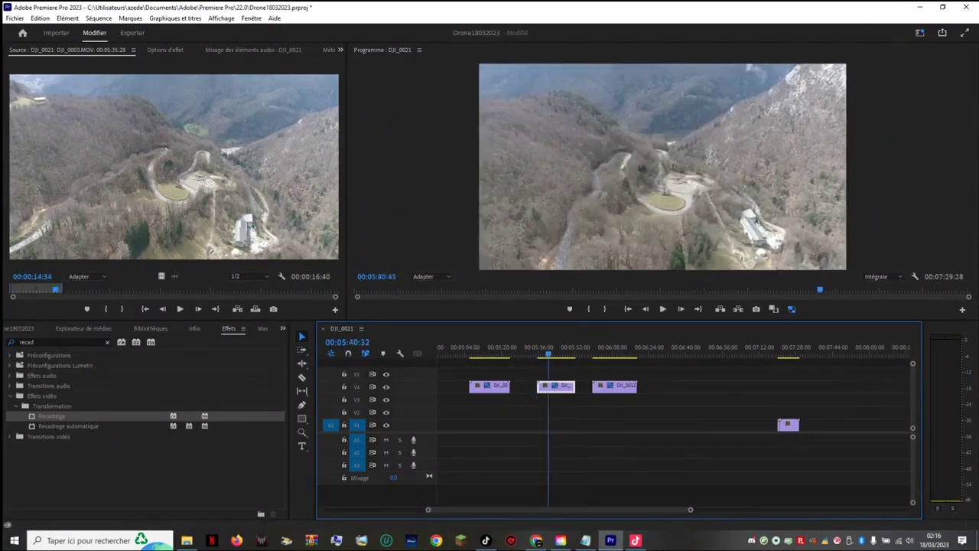
pyautogui.press('Delete')
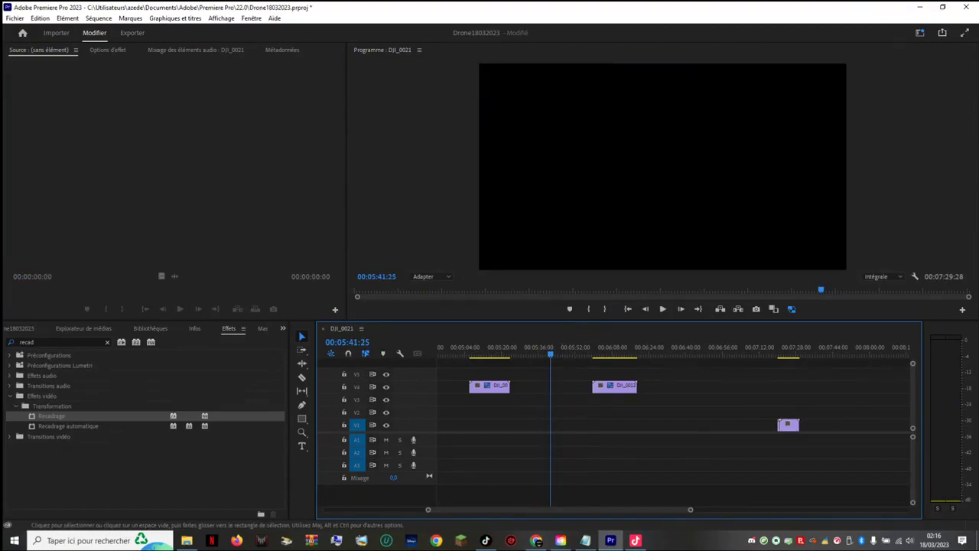
# Step: Preview the V4 clip around 00:05:12 and move it to V2 at about 00:02:57, below DJI_0005.MOV
pyautogui.moveTo(473, 349); pyautogui.dragTo(483, 349)
pyautogui.press('space')
pyautogui.press('space')
pyautogui.moveTo(501, 387); pyautogui.dragTo(475, 387)
pyautogui.scroll(10, 674, 429)
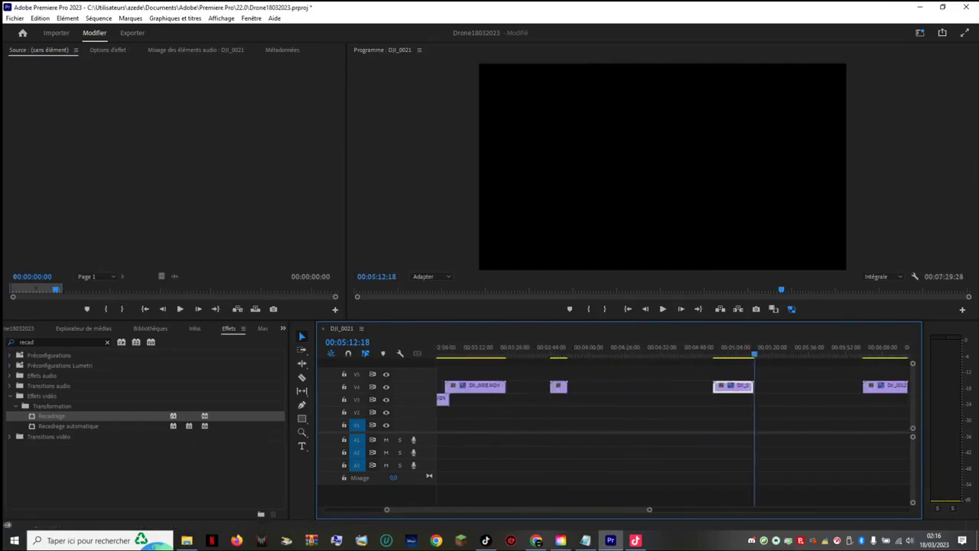
pyautogui.moveTo(787, 386); pyautogui.dragTo(515, 412)
pyautogui.scroll(8, 515, 411)
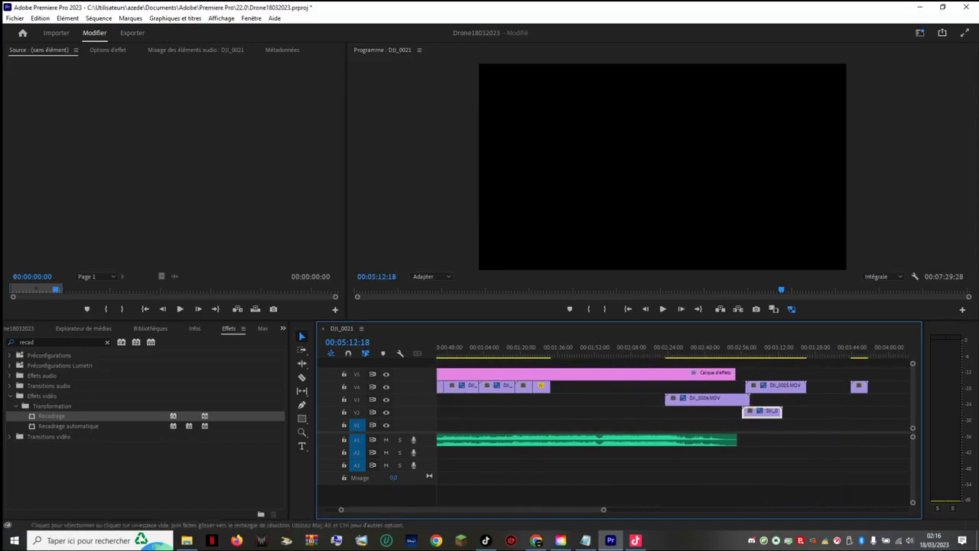
# Step: Move DJI_0005.MOV to V5 at about 00:03:37 and the short snowy-mountain clip on V4 to about 00:03:16
pyautogui.moveTo(764, 351); pyautogui.dragTo(776, 351)
pyautogui.moveTo(785, 386)
pyautogui.mouseDown()
pyautogui.moveTo(873, 375)
pyautogui.moveTo(791, 386)
pyautogui.mouseUp()
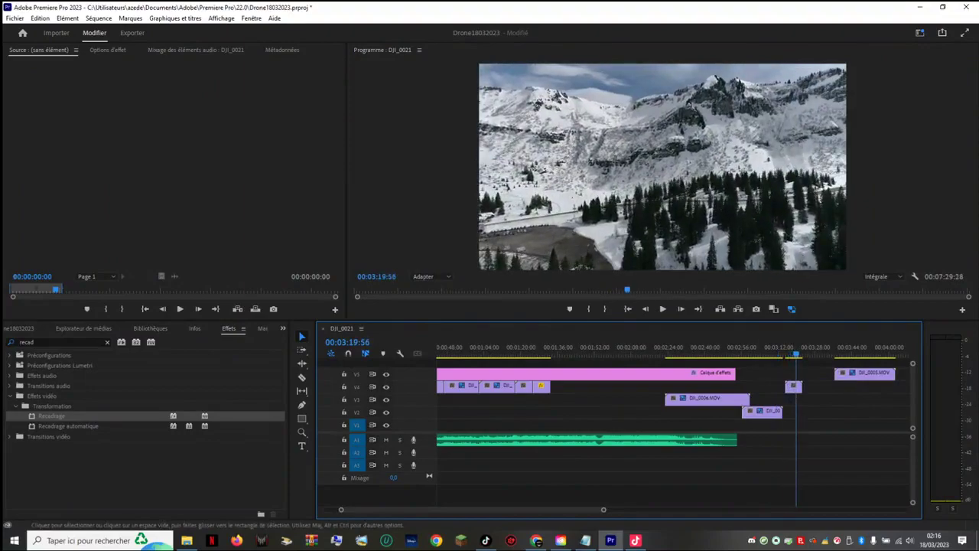
# Step: Shift DJI_0006.MOV earlier on V3 to start at about 00:01:52, and replay the start of DJI_0022.MOV with the music
pyautogui.moveTo(704, 399); pyautogui.dragTo(634, 399)
pyautogui.moveTo(597, 348); pyautogui.dragTo(614, 348)
pyautogui.moveTo(733, 348)
pyautogui.mouseDown()
pyautogui.moveTo(761, 349)
pyautogui.moveTo(749, 348)
pyautogui.mouseUp()
pyautogui.click(532, 348)
pyautogui.press('space')
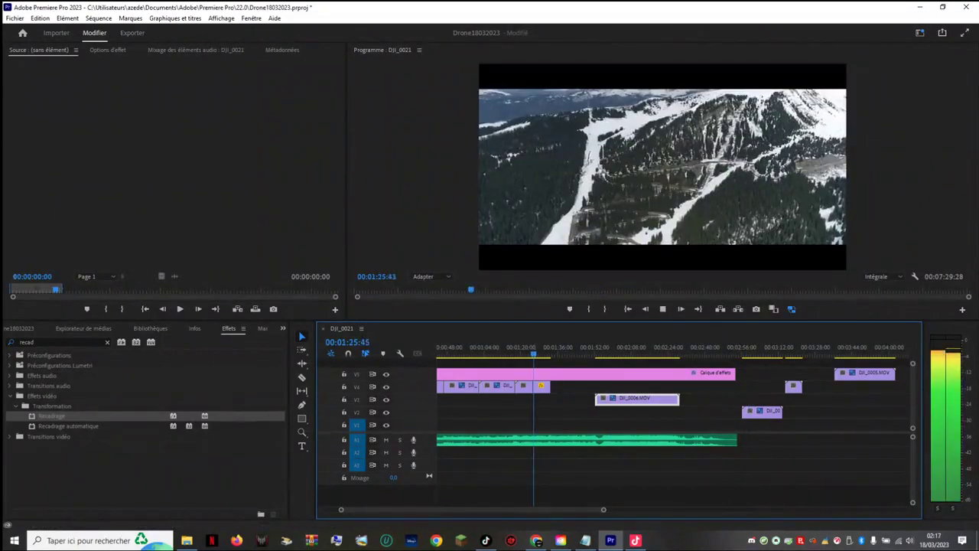
pyautogui.press('space')
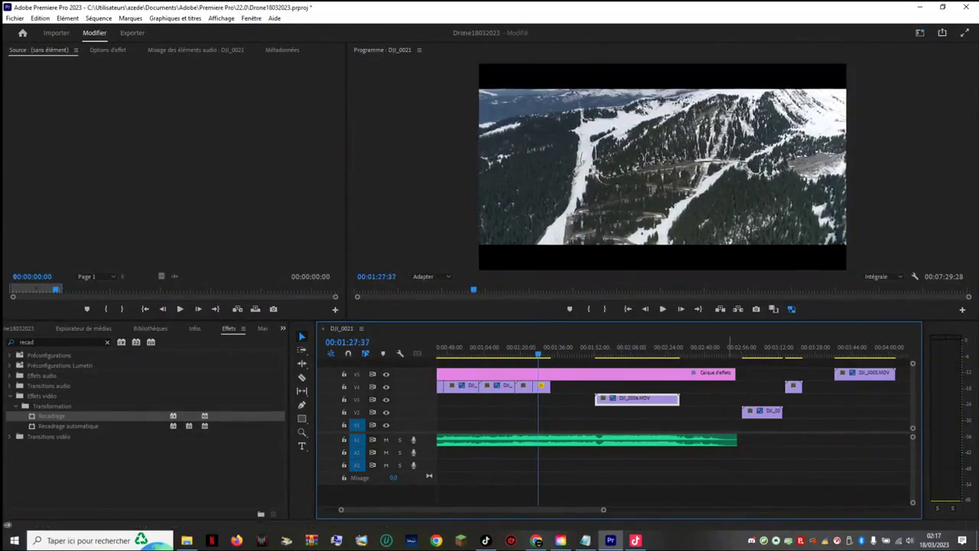
# Step: Preview the hairpin-road footage of DJI_0006.MOV and place the clip on V4 right after DJI_0022.MOV
pyautogui.click(760, 352)
pyautogui.click(672, 352)
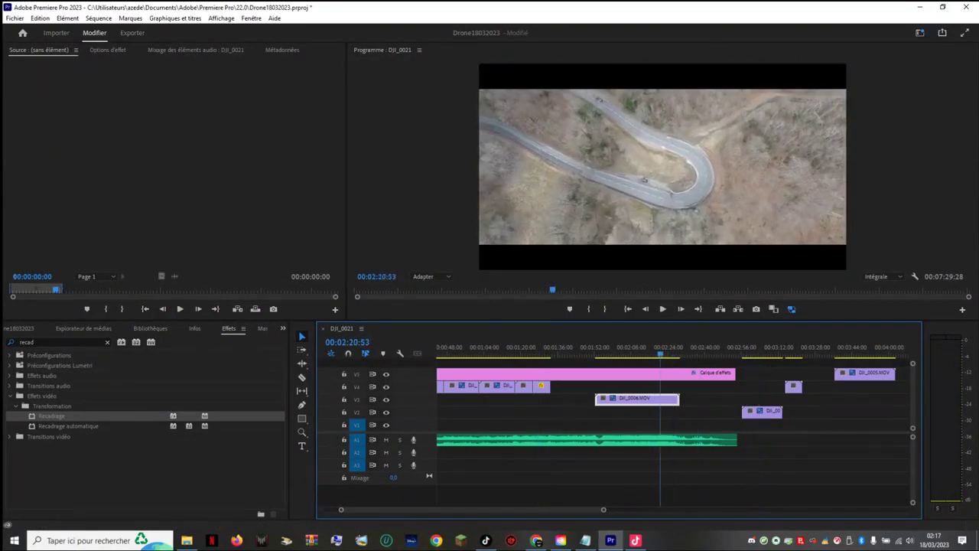
pyautogui.moveTo(672, 351); pyautogui.dragTo(599, 350)
pyautogui.press('space')
pyautogui.press('space')
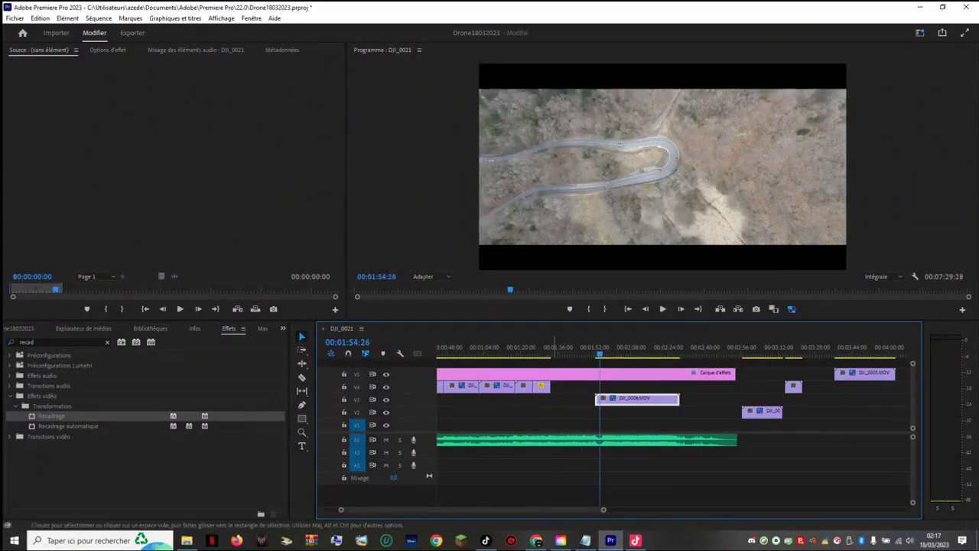
pyautogui.moveTo(665, 400); pyautogui.dragTo(622, 387)
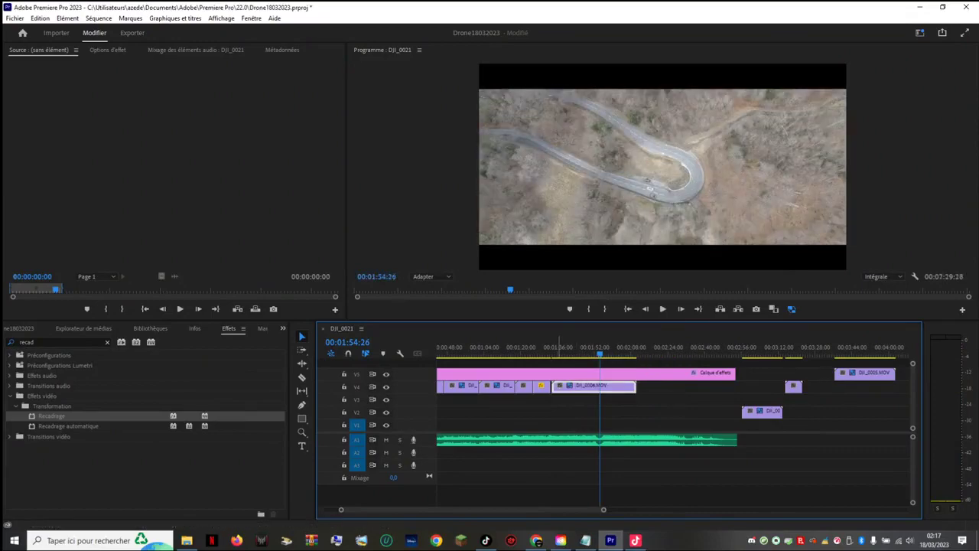
pyautogui.click(559, 350)
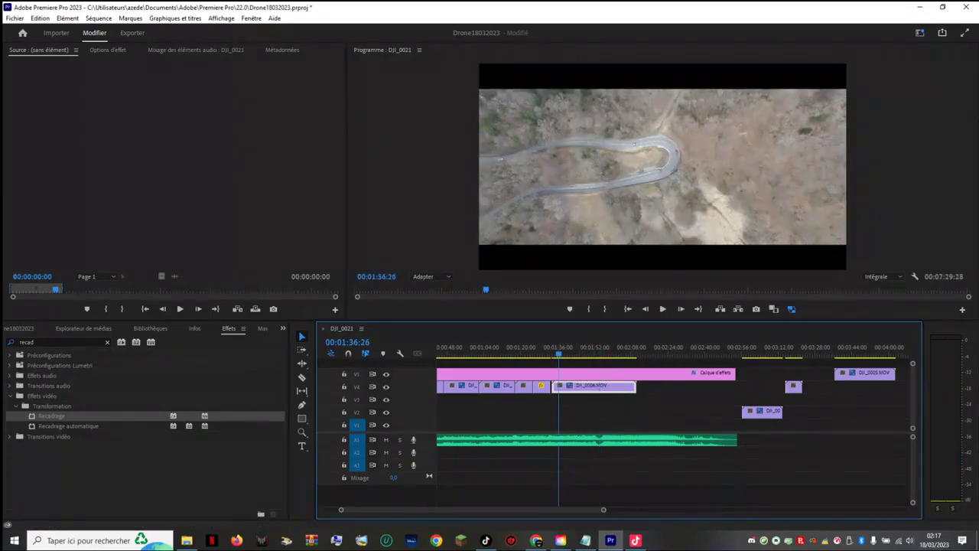
# Step: Replay the cut from DJI_0022.MOV into DJI_0006.MOV, then mute the A1 music and scrub through the hairpin-road footage to about 00:02:00
pyautogui.click(548, 349)
pyautogui.press('space')
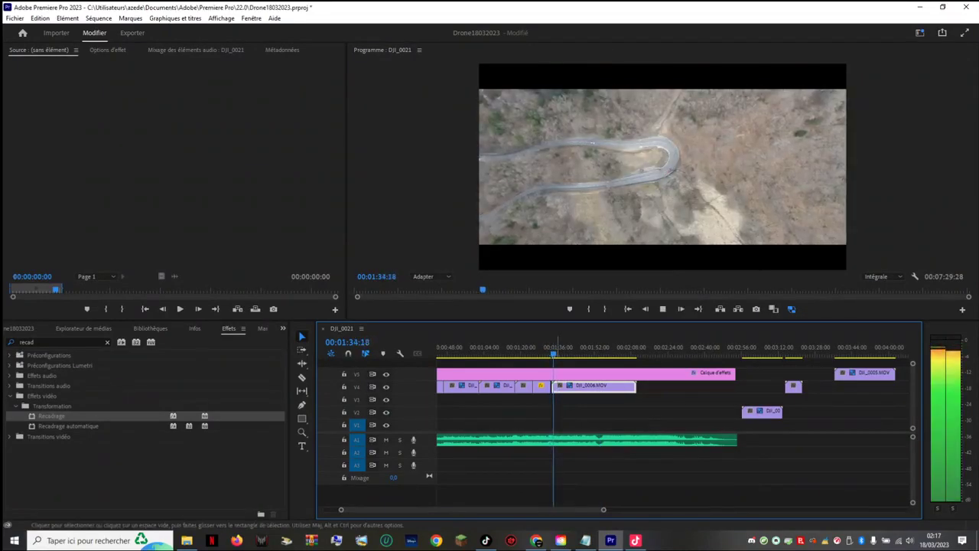
pyautogui.press('space')
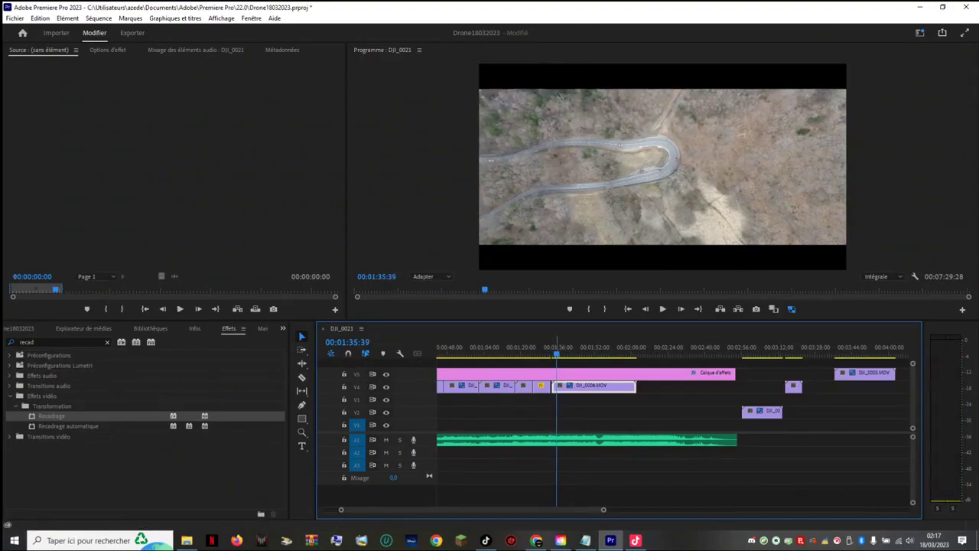
pyautogui.moveTo(557, 352); pyautogui.dragTo(623, 352)
pyautogui.press('j')
pyautogui.press('j')
pyautogui.press('j')
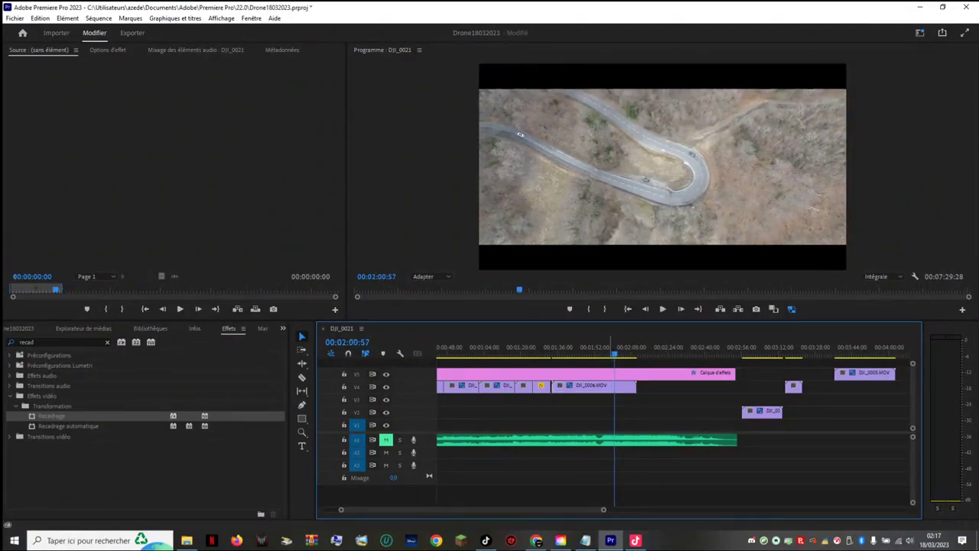
# Step: Trim the start of DJI_0006.MOV to the hairpin frame at about 00:01:46 and move the clip back against DJI_0022.MOV on V4
pyautogui.moveTo(613, 352); pyautogui.dragTo(580, 351)
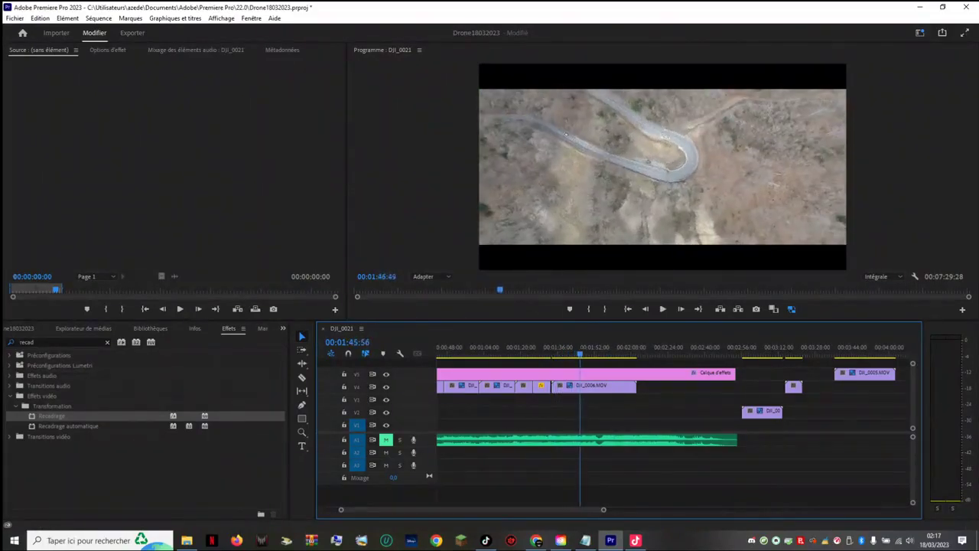
pyautogui.press('j')
pyautogui.press('j')
pyautogui.press('j')
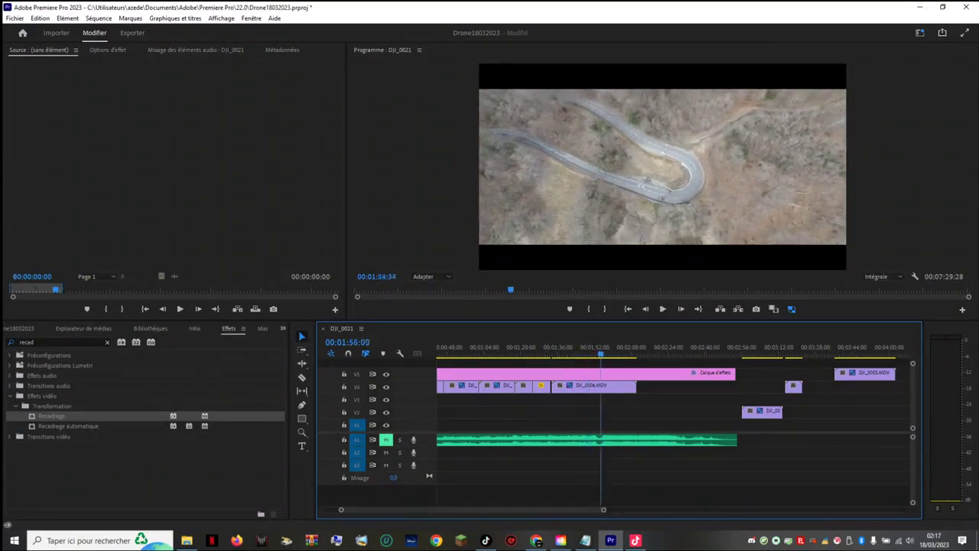
pyautogui.press('space')
pyautogui.moveTo(593, 353)
pyautogui.mouseDown()
pyautogui.moveTo(611, 354)
pyautogui.moveTo(556, 353)
pyautogui.moveTo(582, 354)
pyautogui.mouseUp()
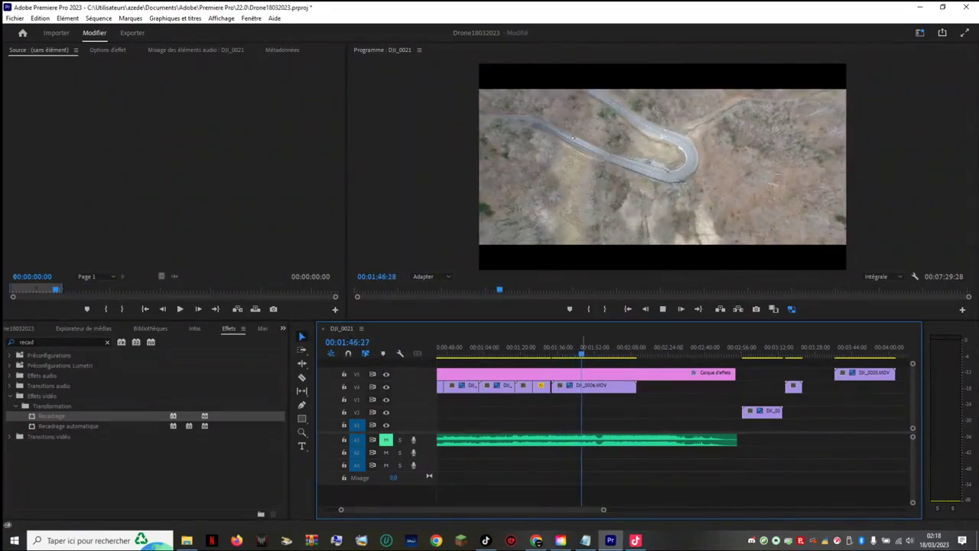
pyautogui.moveTo(553, 385); pyautogui.dragTo(622, 389)
pyautogui.press('space')
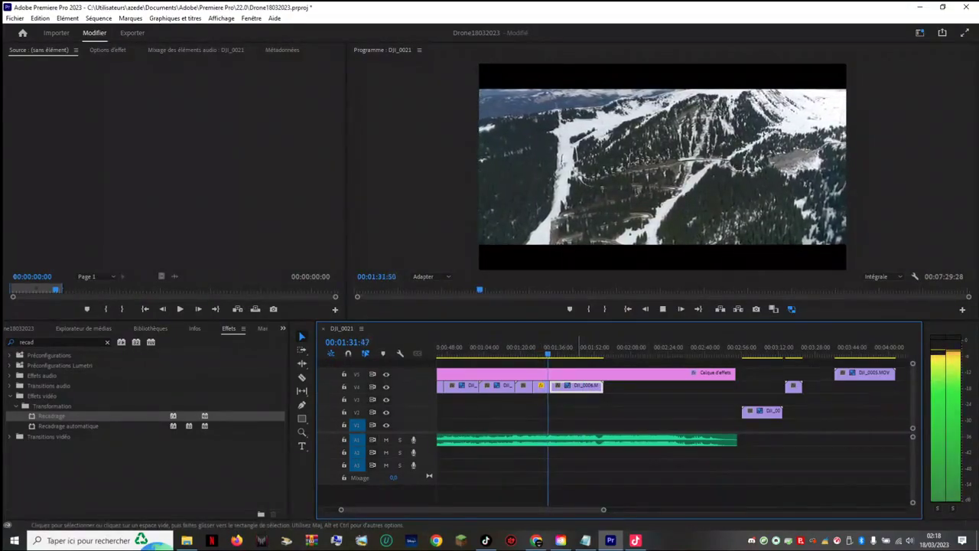
pyautogui.press('space')
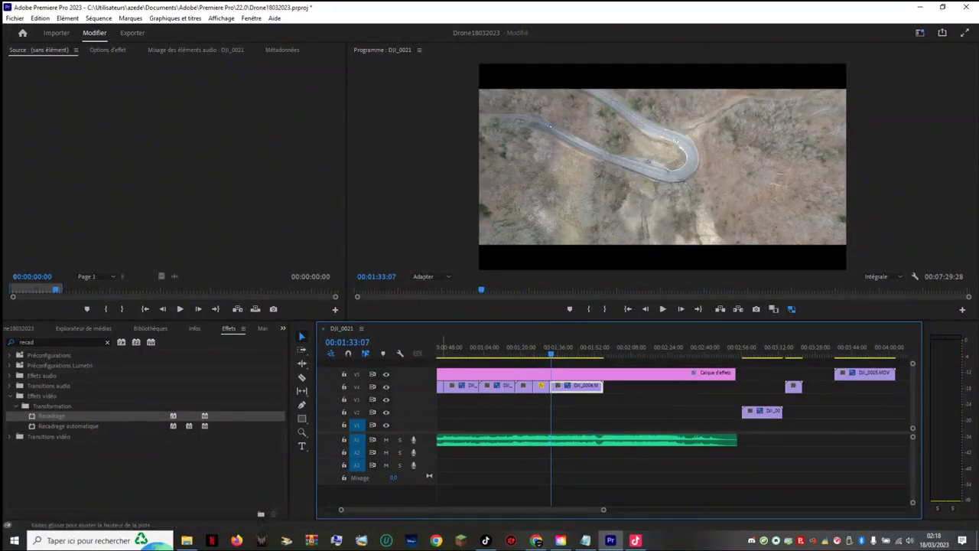
# Step: Extend the end of DJI_0022.MOV to the beat at about 00:01:32:53 and place DJI_0006.MOV directly after it on V4
pyautogui.press('=')
pyautogui.press('=')
pyautogui.press('=')
pyautogui.press('=')
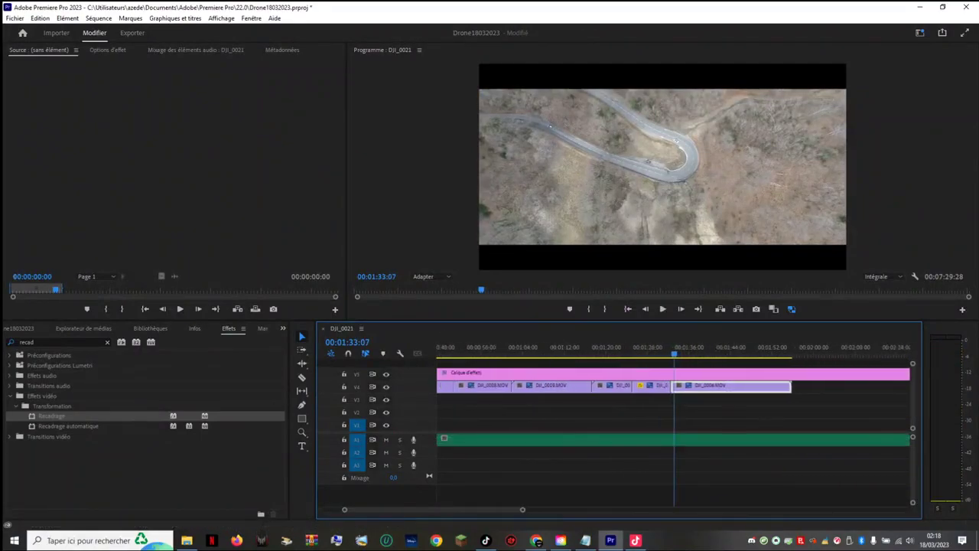
pyautogui.moveTo(689, 384); pyautogui.dragTo(698, 385)
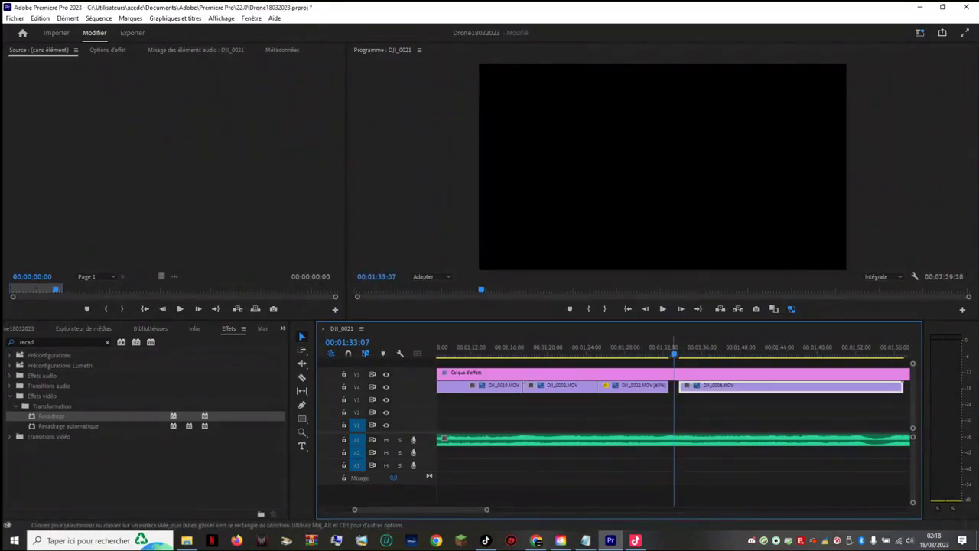
pyautogui.press('space')
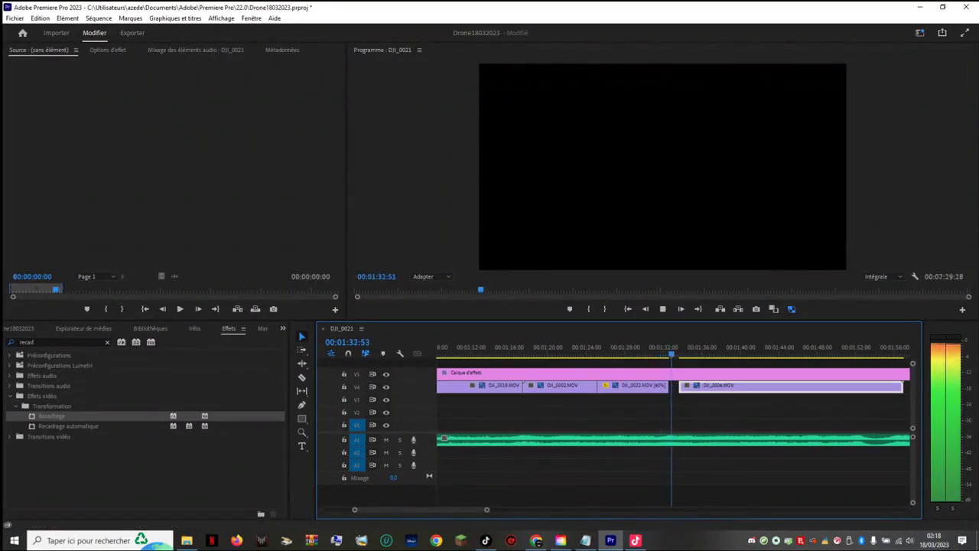
pyautogui.press('space')
pyautogui.moveTo(672, 386); pyautogui.dragTo(672, 386)
pyautogui.click(697, 386)
pyautogui.press('space')
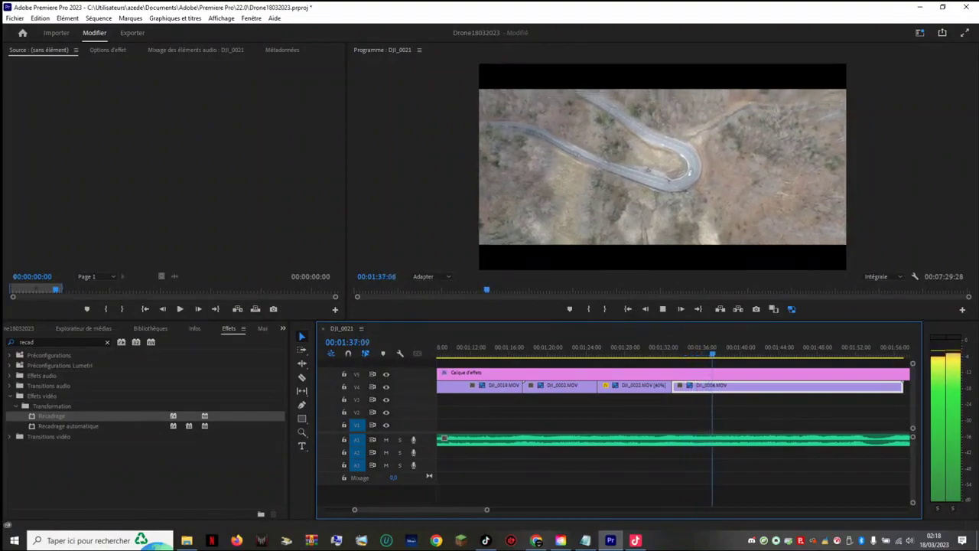
pyautogui.press('space')
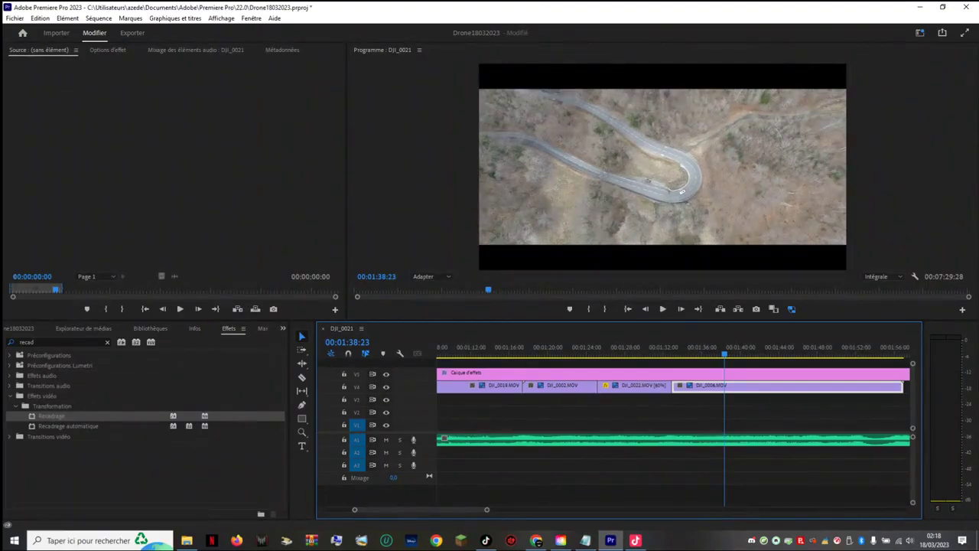
# Step: Trim the start of DJI_0006.MOV to about 00:01:37:40 and close the gap after DJI_0022.MOV
pyautogui.click(676, 349)
pyautogui.press('space')
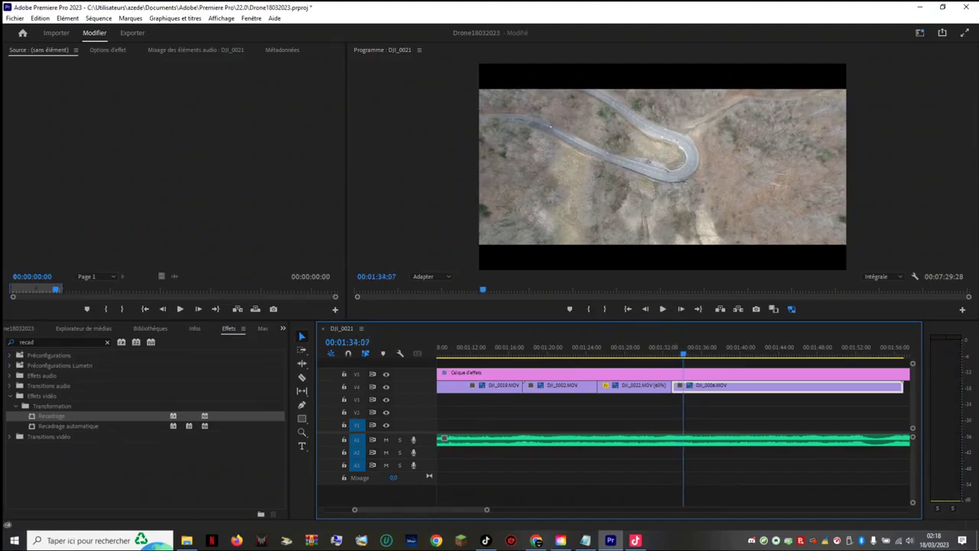
pyautogui.press('space')
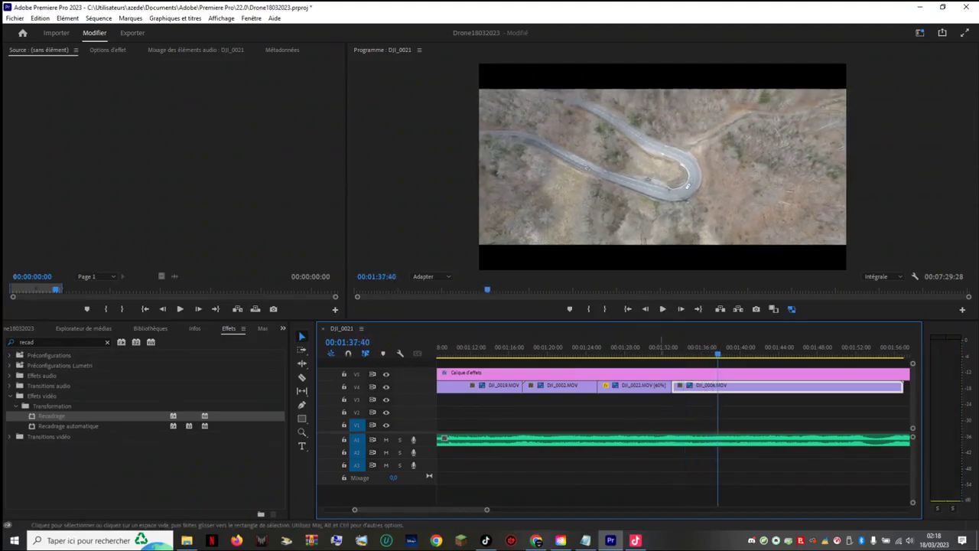
pyautogui.moveTo(673, 386); pyautogui.dragTo(733, 387)
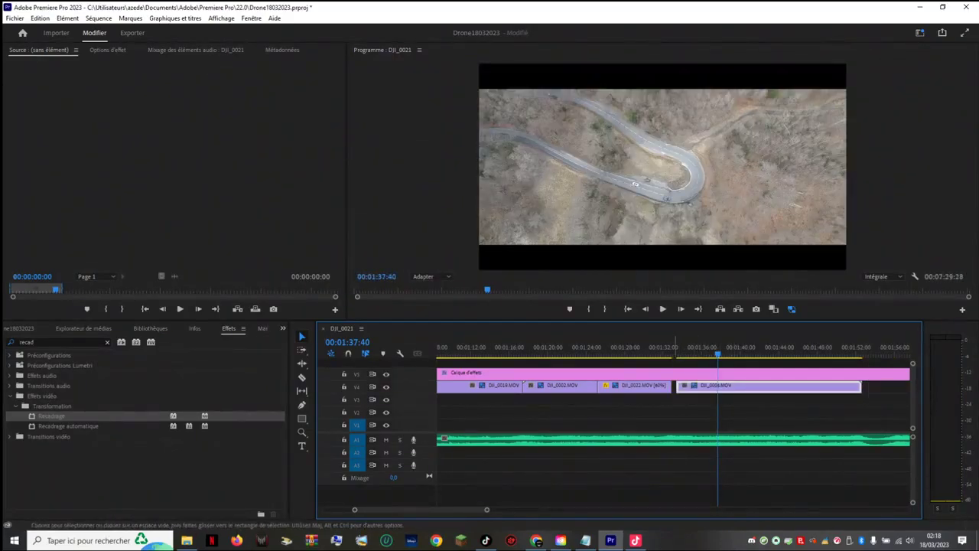
pyautogui.click(673, 347)
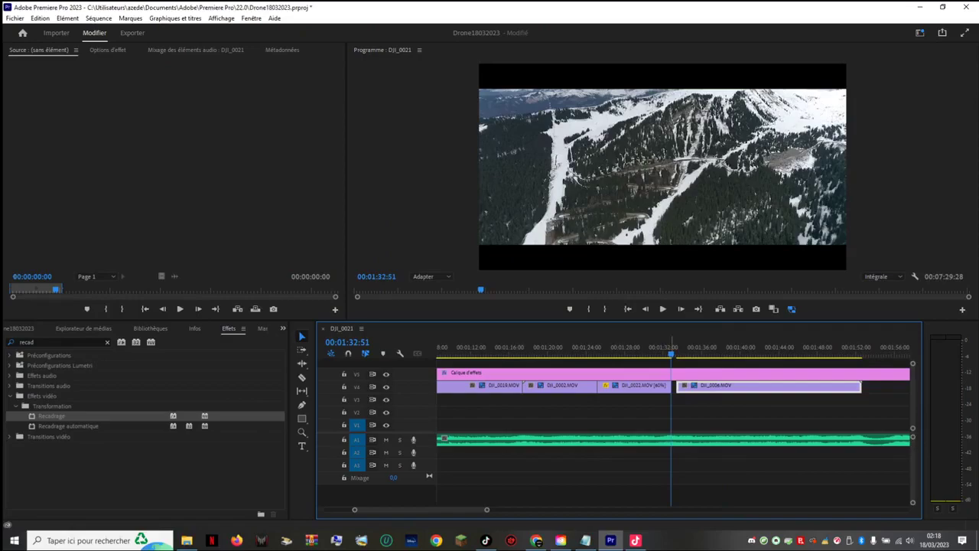
pyautogui.moveTo(683, 386); pyautogui.dragTo(679, 387)
# Step: Play DJI_0006.MOV with the music from its start to about 00:01:57, past the end of the clip
pyautogui.press('space')
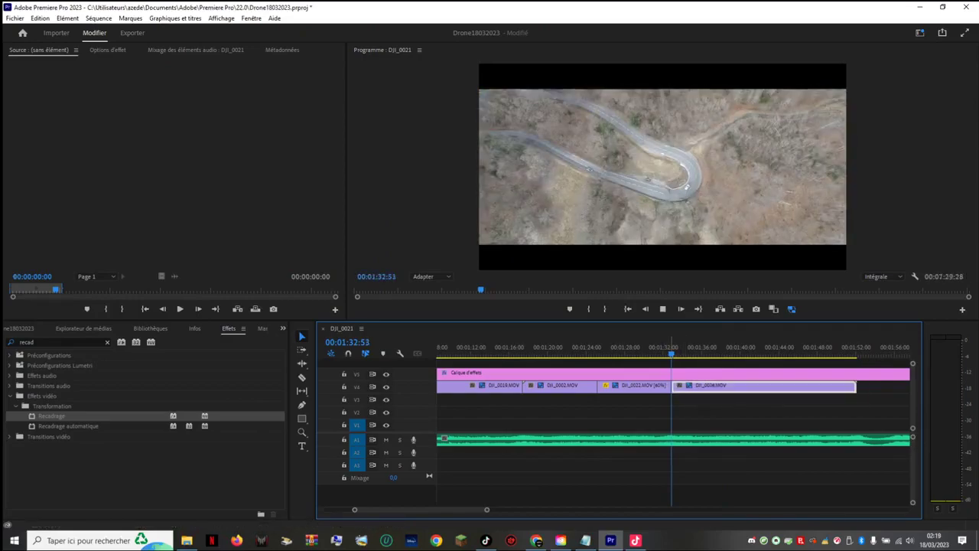
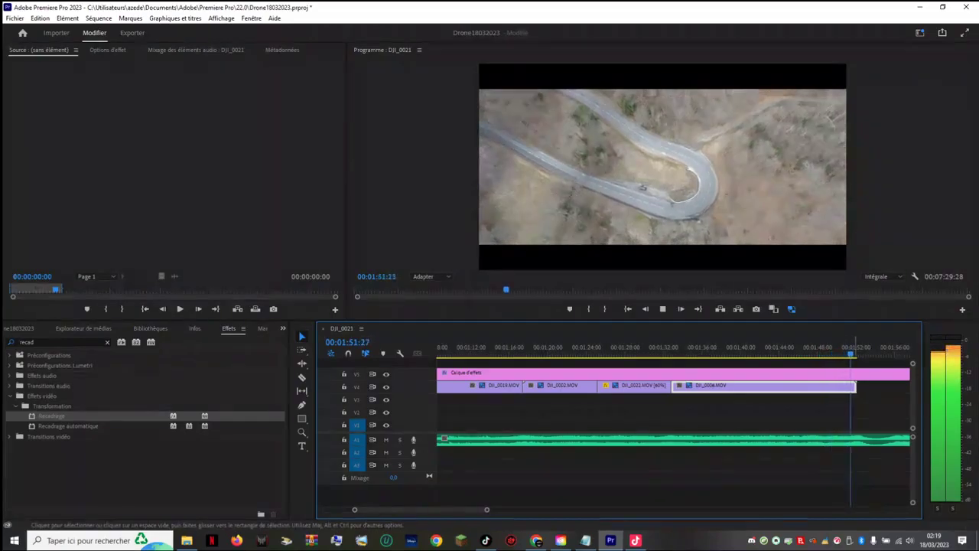
pyautogui.moveTo(486, 510); pyautogui.dragTo(508, 510)
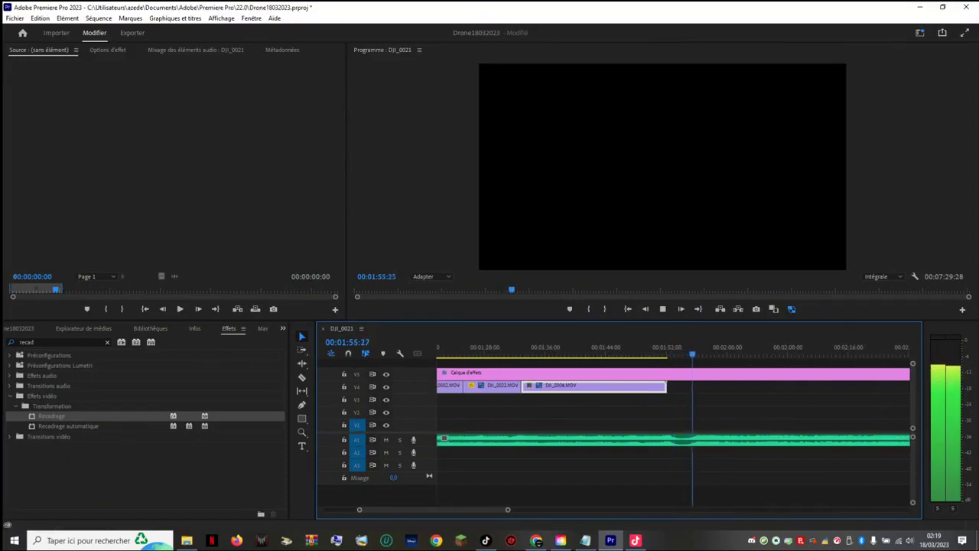
pyautogui.press('space')
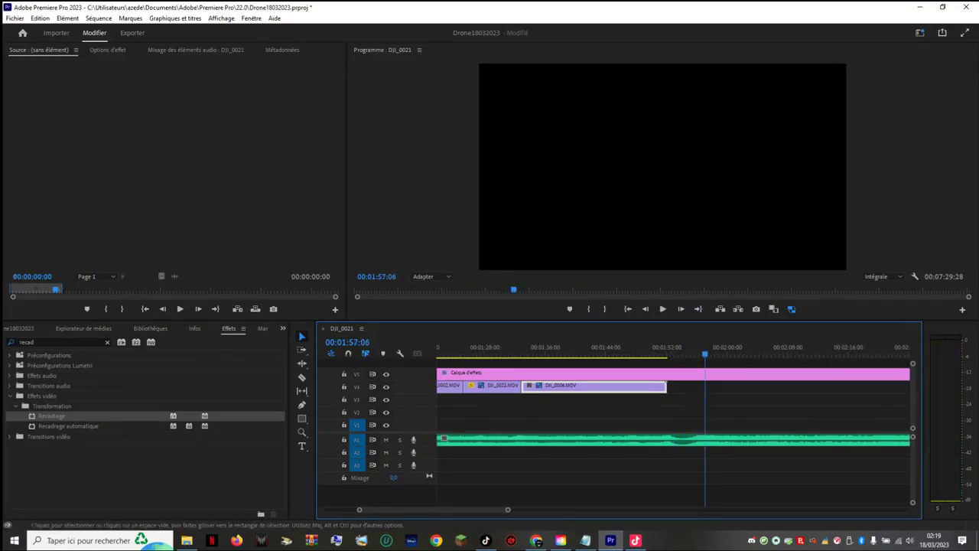
# Step: Examine the spare clips placed beyond the end of the main edit, checking each one's footage along the timeline
pyautogui.moveTo(508, 509); pyautogui.dragTo(809, 509)
pyautogui.press('=')
pyautogui.press('=')
pyautogui.press('=')
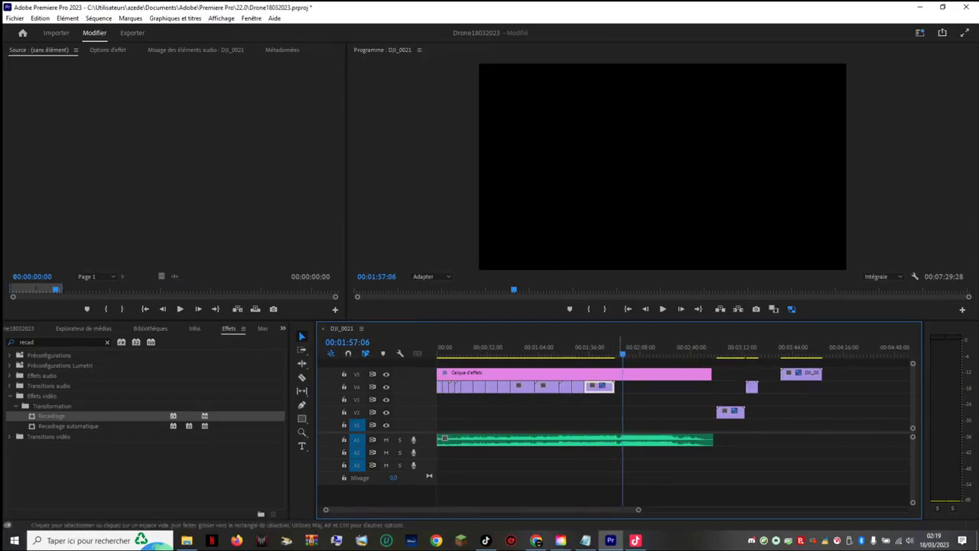
pyautogui.press('Up')
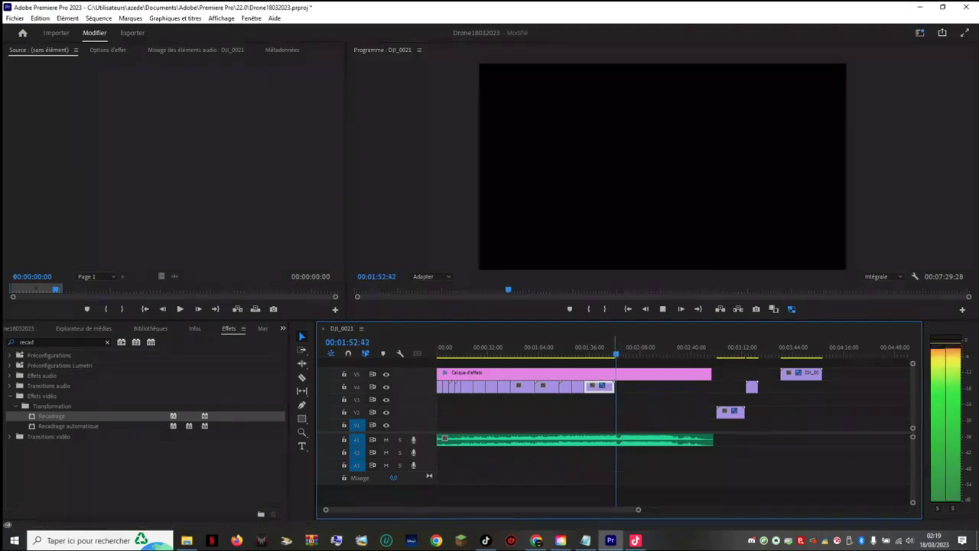
pyautogui.press('Up')
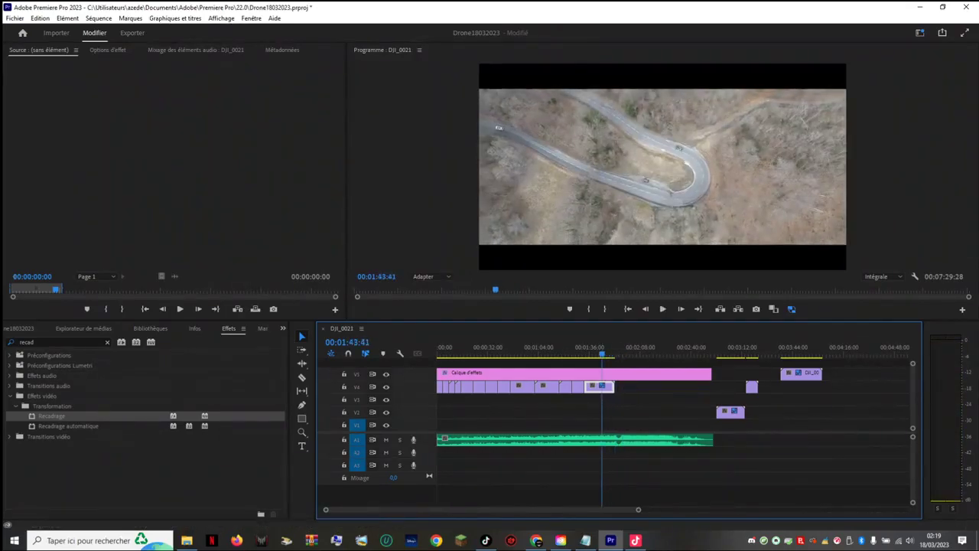
pyautogui.moveTo(730, 348)
pyautogui.mouseDown()
pyautogui.moveTo(765, 347)
pyautogui.moveTo(738, 348)
pyautogui.mouseUp()
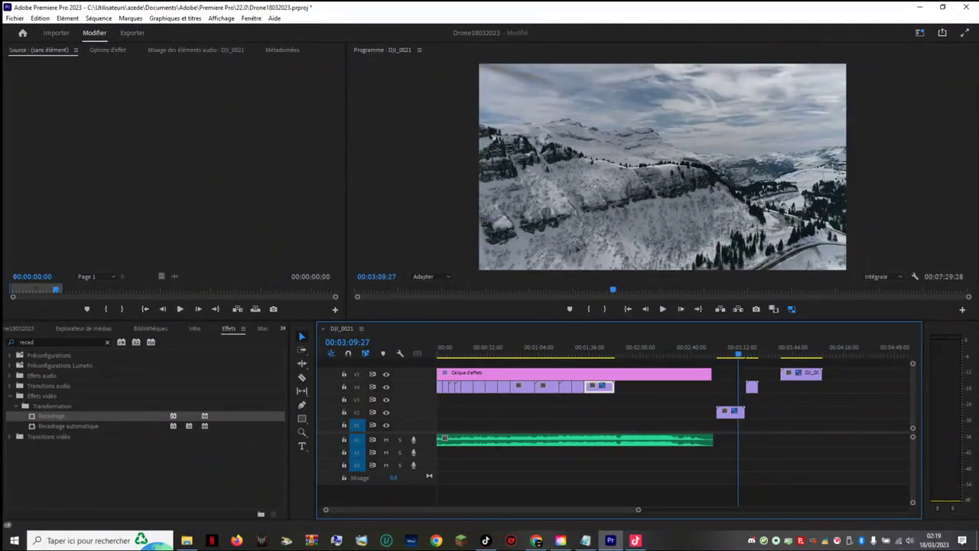
pyautogui.moveTo(738, 352); pyautogui.dragTo(816, 352)
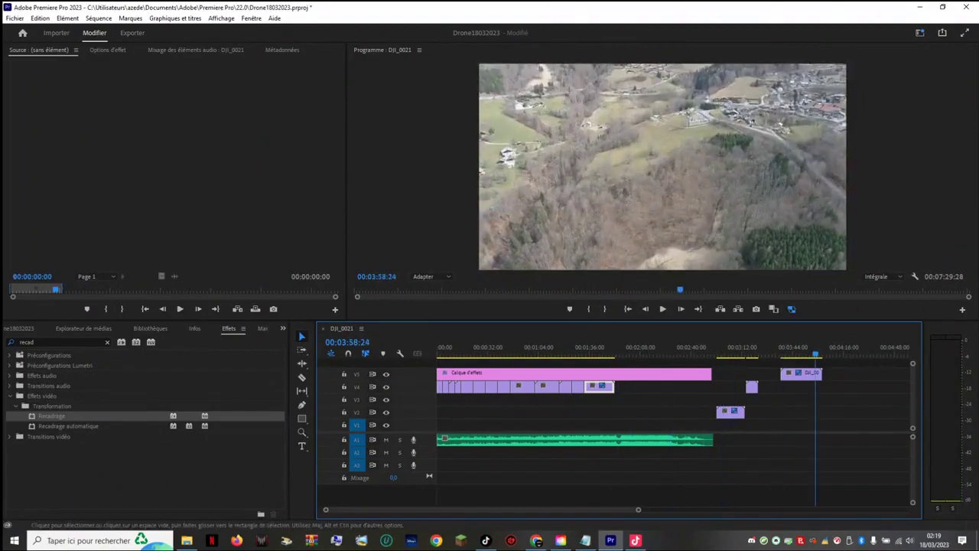
pyautogui.scroll(-4, 750, 382)
pyautogui.click(778, 352)
pyautogui.moveTo(778, 351); pyautogui.dragTo(791, 352)
pyautogui.scroll(-1, 791, 383)
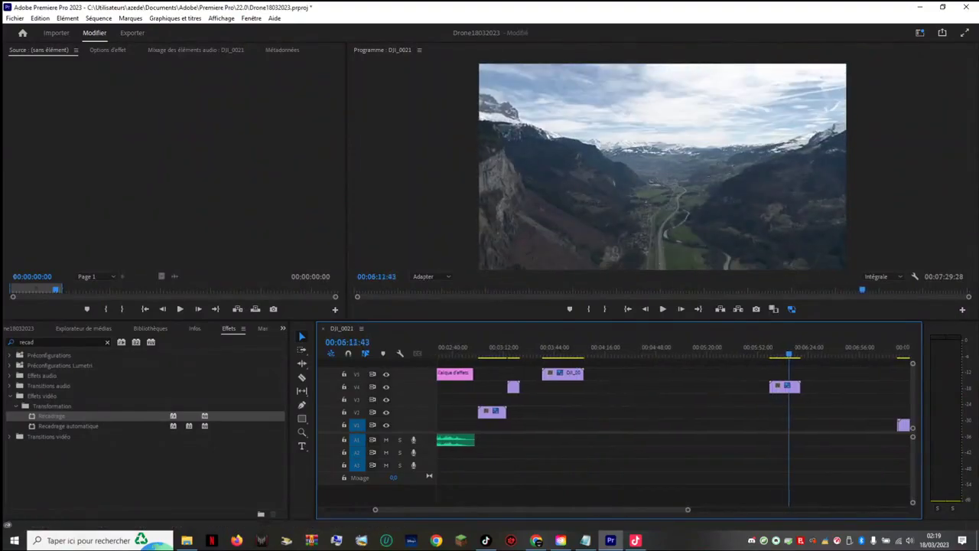
pyautogui.scroll(-1, 789, 353)
pyautogui.click(850, 351)
pyautogui.moveTo(851, 352); pyautogui.dragTo(848, 352)
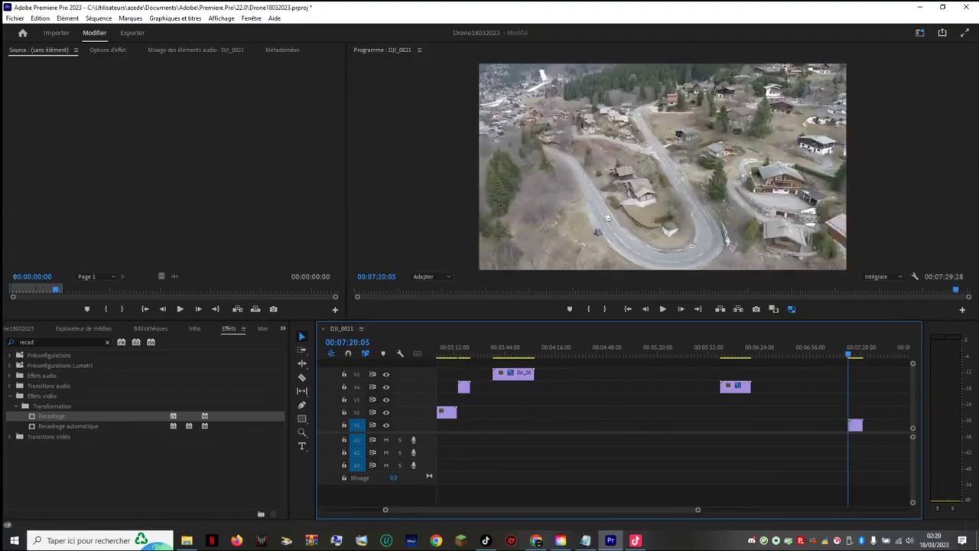
# Step: Move the last V1 clip earlier, away from the tiny leftover fragment at 00:07:20:05, and delete that fragment
pyautogui.moveTo(855, 425); pyautogui.dragTo(812, 425)
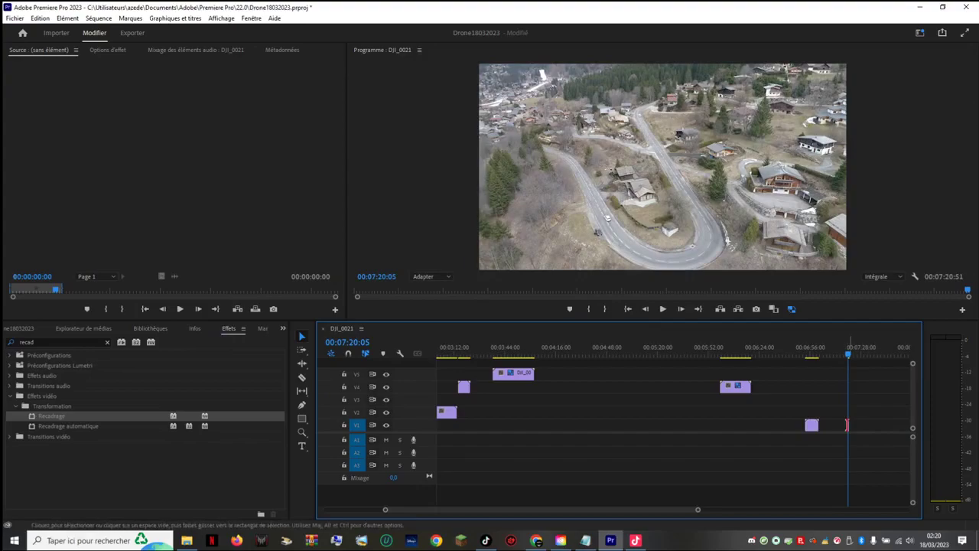
pyautogui.doubleClick(850, 425)
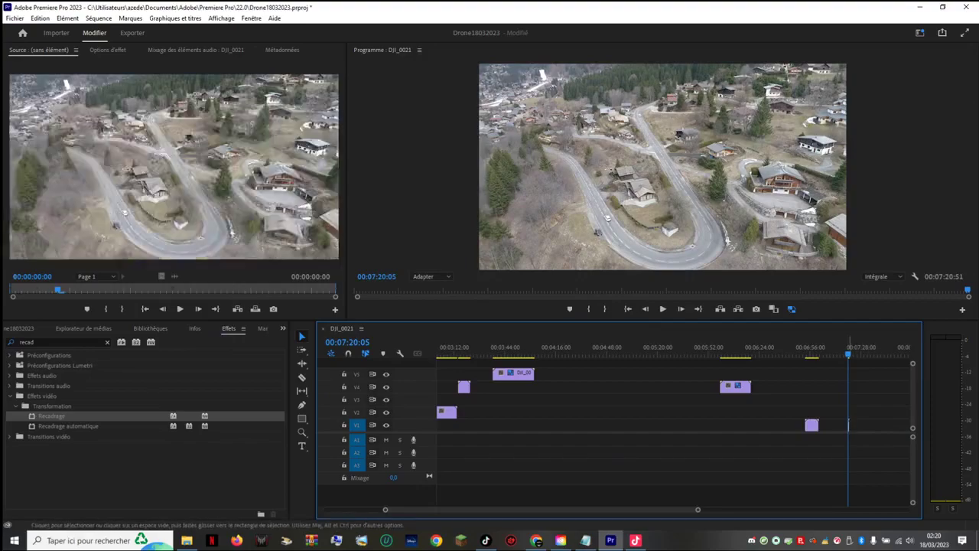
pyautogui.hscroll(-1, 849, 425)
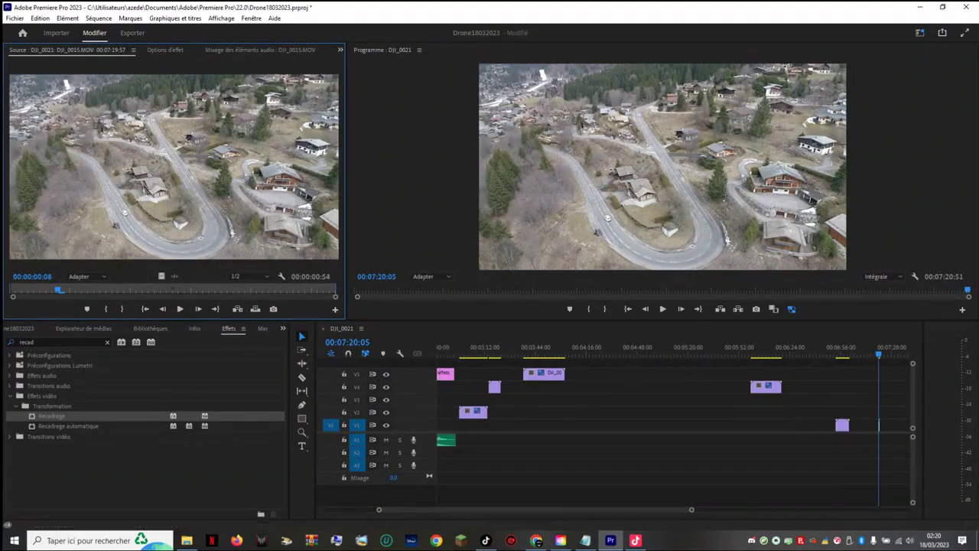
pyautogui.moveTo(583, 510); pyautogui.dragTo(747, 509)
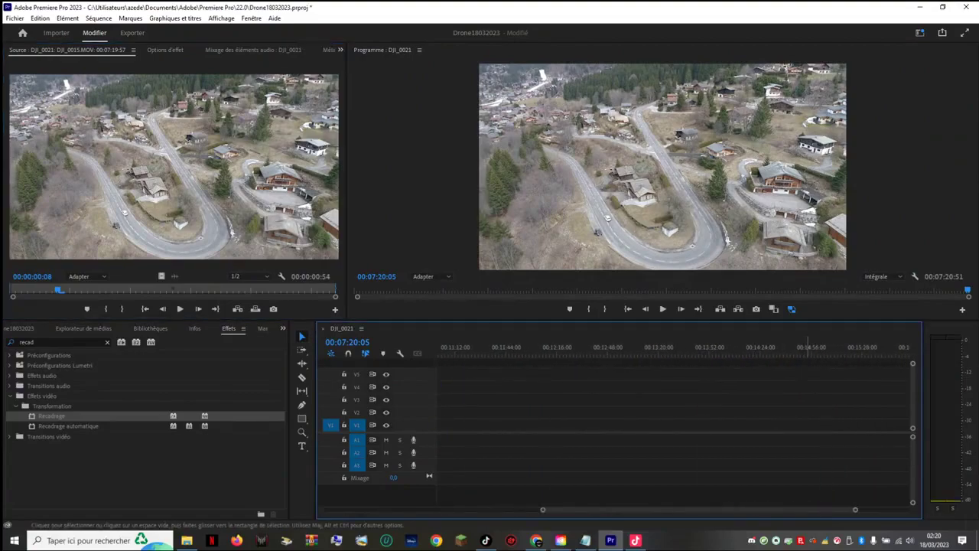
pyautogui.hscroll(-5, 673, 425)
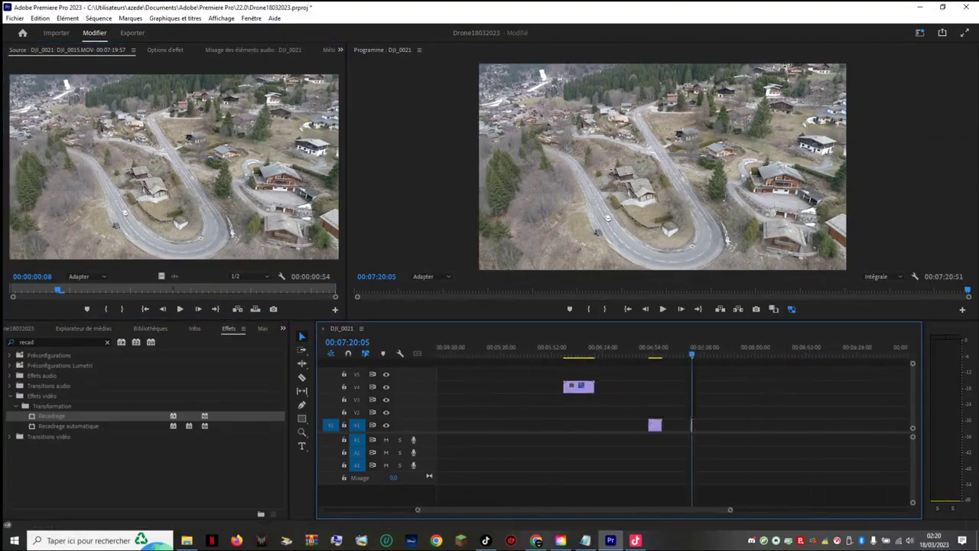
pyautogui.press('=')
pyautogui.press('=')
pyautogui.press('=')
pyautogui.press('=')
pyautogui.press('=')
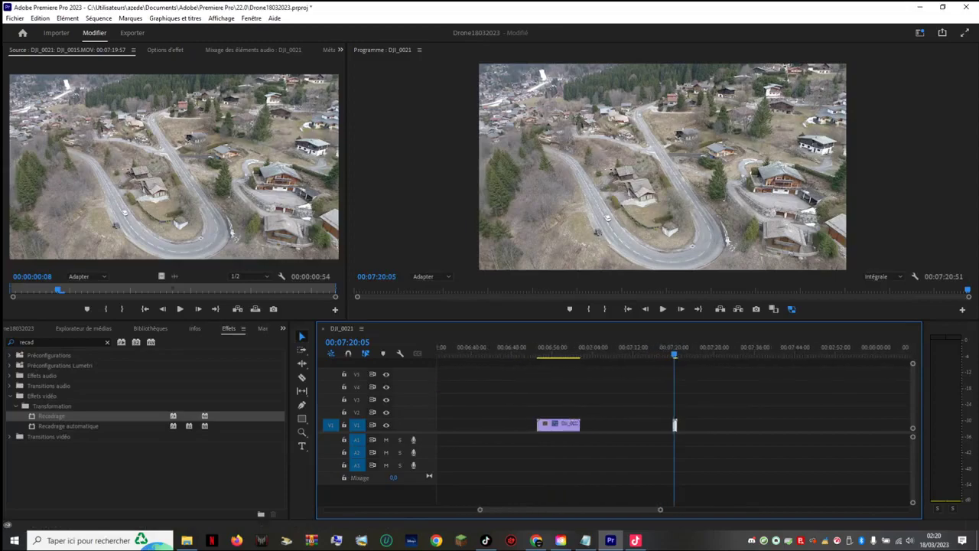
pyautogui.moveTo(589, 509); pyautogui.dragTo(589, 510)
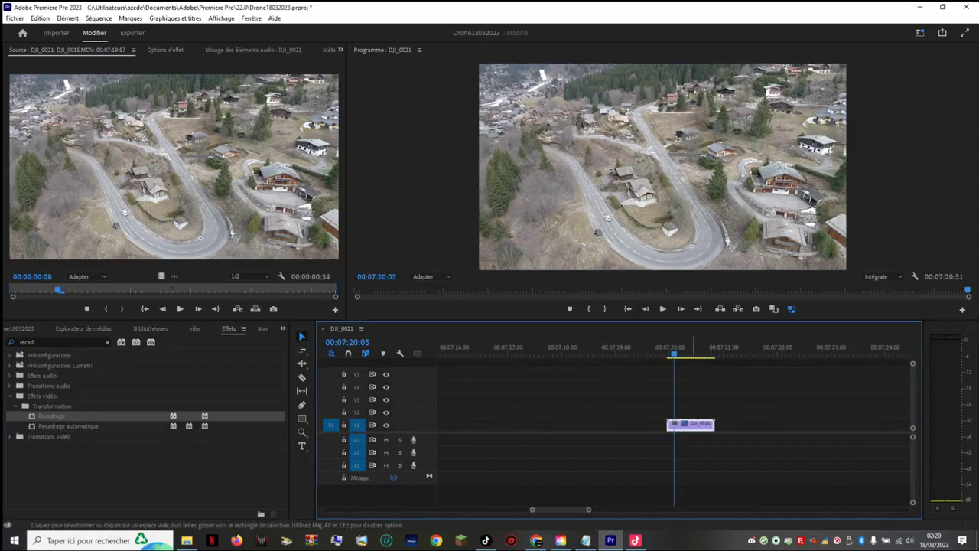
pyautogui.press('Delete')
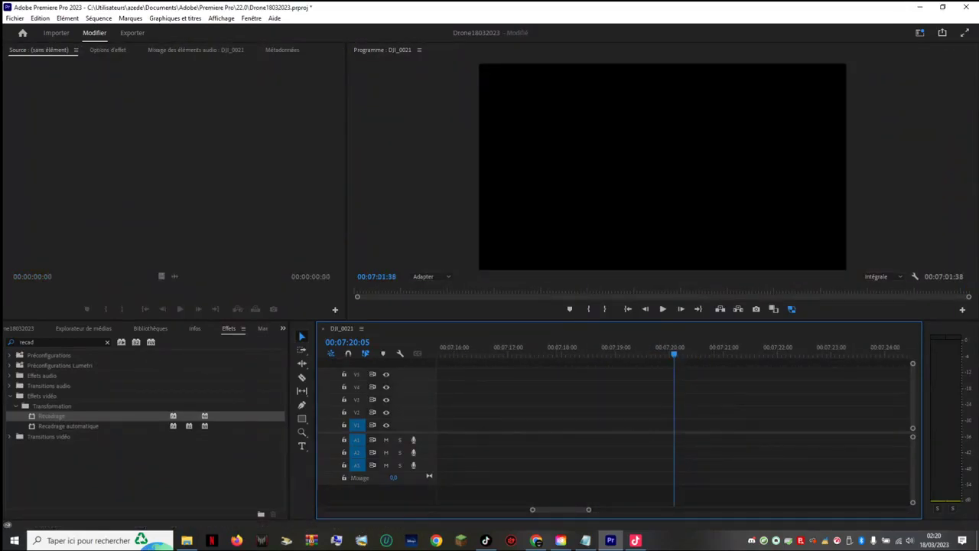
# Step: Move the remaining clip at the far end of V1 earlier to about 00:04:53, before the last V4 clip
pyautogui.press('-')
pyautogui.press('-')
pyautogui.press('-')
pyautogui.press('-')
pyautogui.press('-')
pyautogui.press('-')
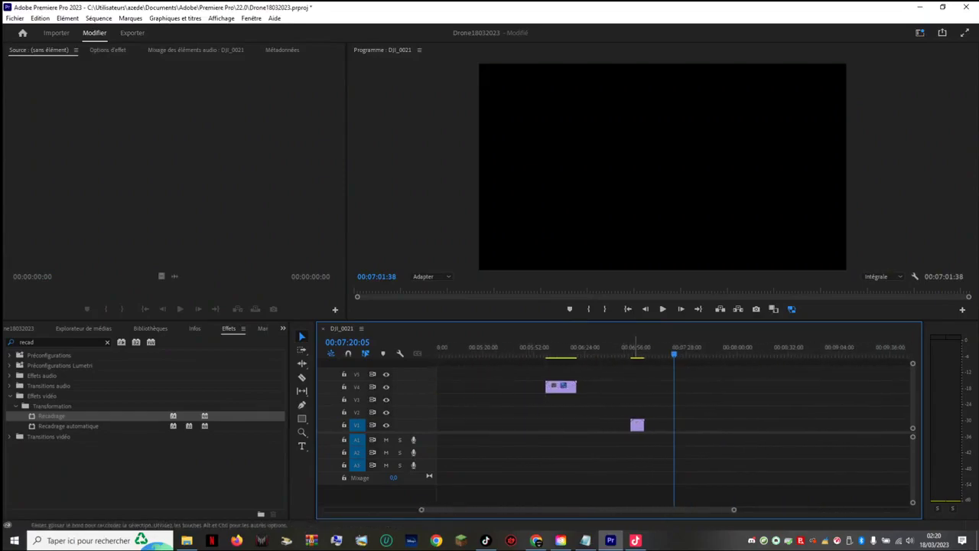
pyautogui.moveTo(637, 426); pyautogui.dragTo(446, 425)
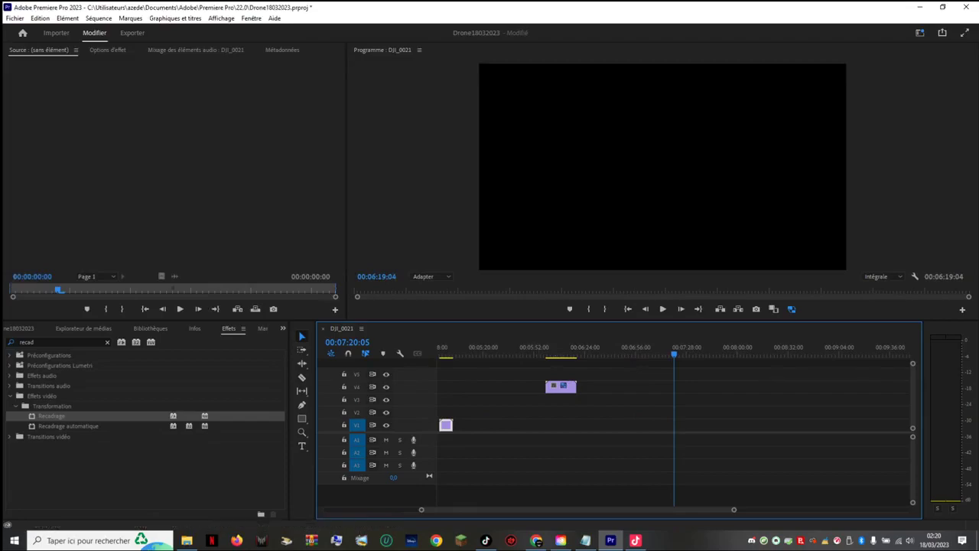
# Step: Move the last spare V4 clip down to V1 and earlier, to about 00:04:00
pyautogui.scroll(7, 446, 425)
pyautogui.scroll(-1, 673, 429)
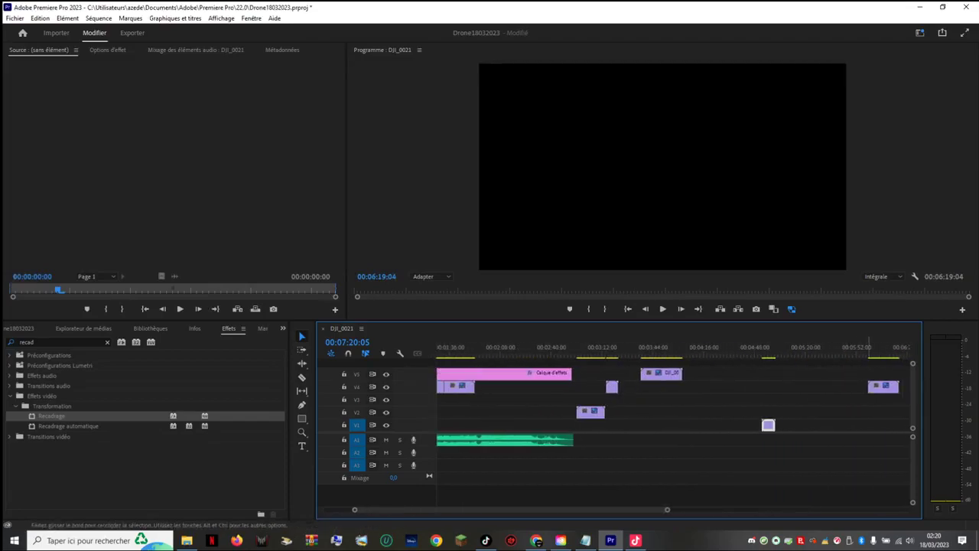
pyautogui.moveTo(881, 387); pyautogui.dragTo(687, 425)
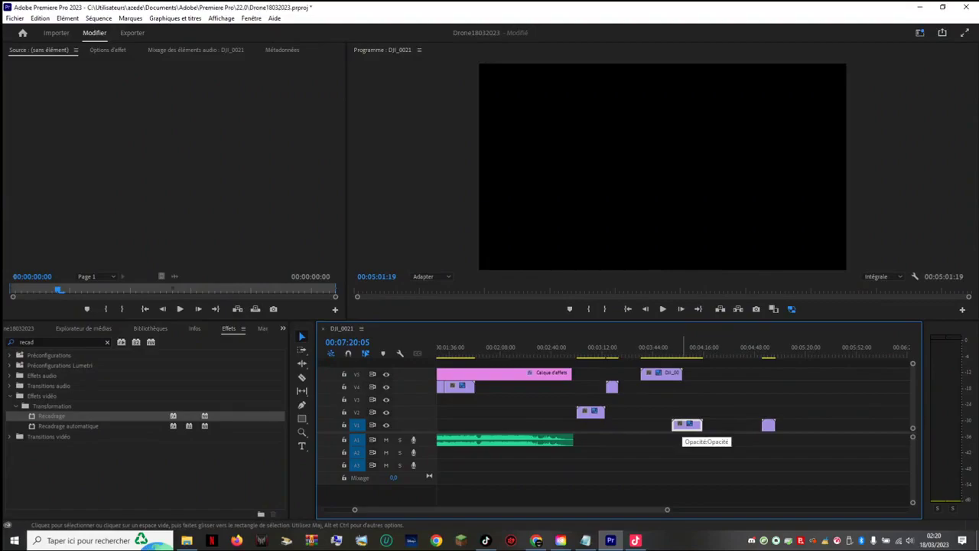
# Step: Play back the cut between the DJI_0022.MOV clip and the final DJI_0006.MOV clip around 00:01:33
pyautogui.click(489, 412)
pyautogui.click(440, 348)
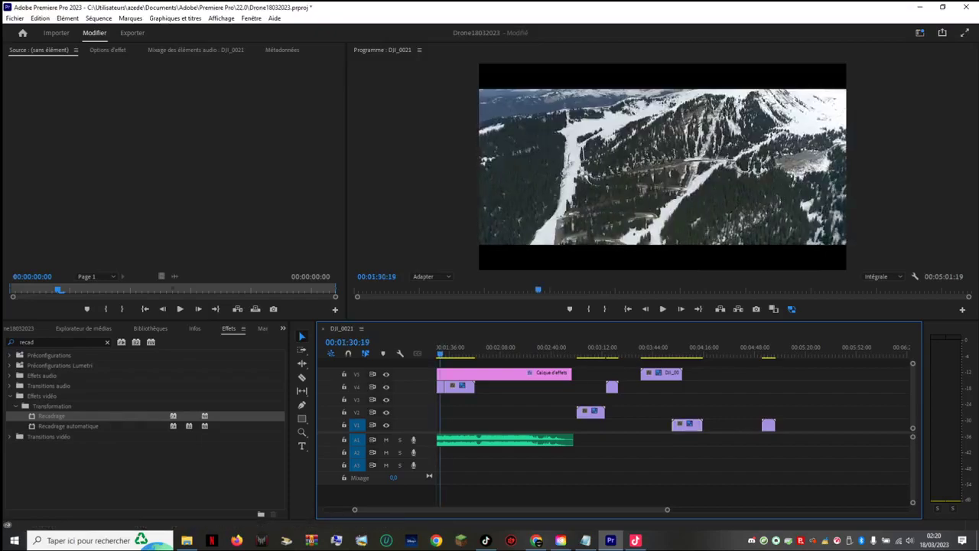
pyautogui.press('space')
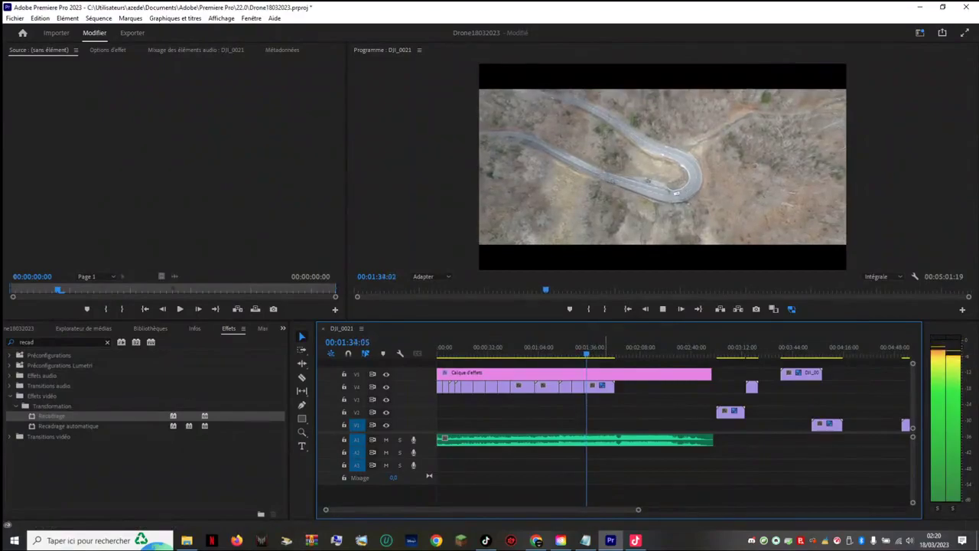
pyautogui.press('space')
pyautogui.moveTo(637, 510); pyautogui.dragTo(502, 510)
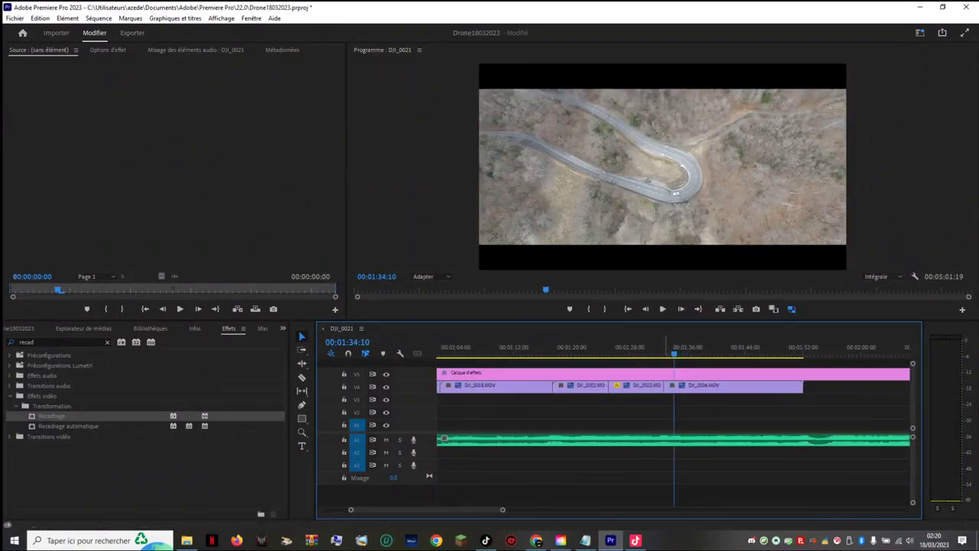
pyautogui.press('space')
pyautogui.press('space')
pyautogui.click(656, 346)
pyautogui.press('space')
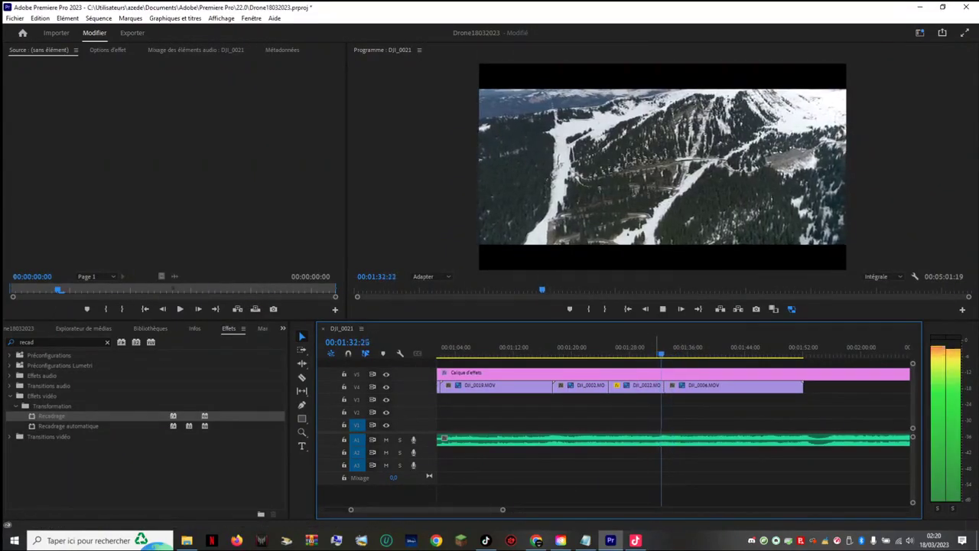
pyautogui.press('space')
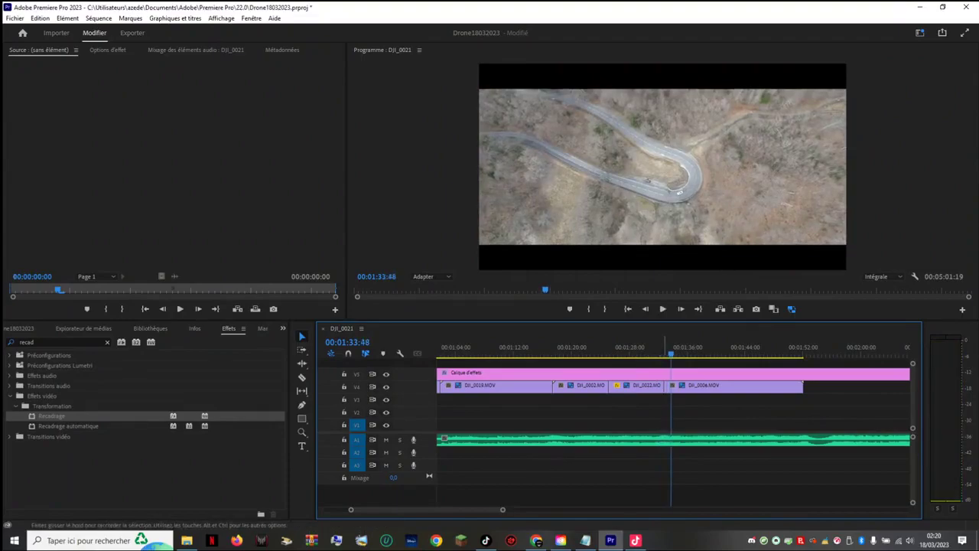
# Step: Trim the start of the final DJI_0006.MOV clip on V4 to 00:01:33:48, close the gap before it, and play it back
pyautogui.moveTo(670, 385); pyautogui.dragTo(702, 387)
pyautogui.click(659, 348)
pyautogui.press('space')
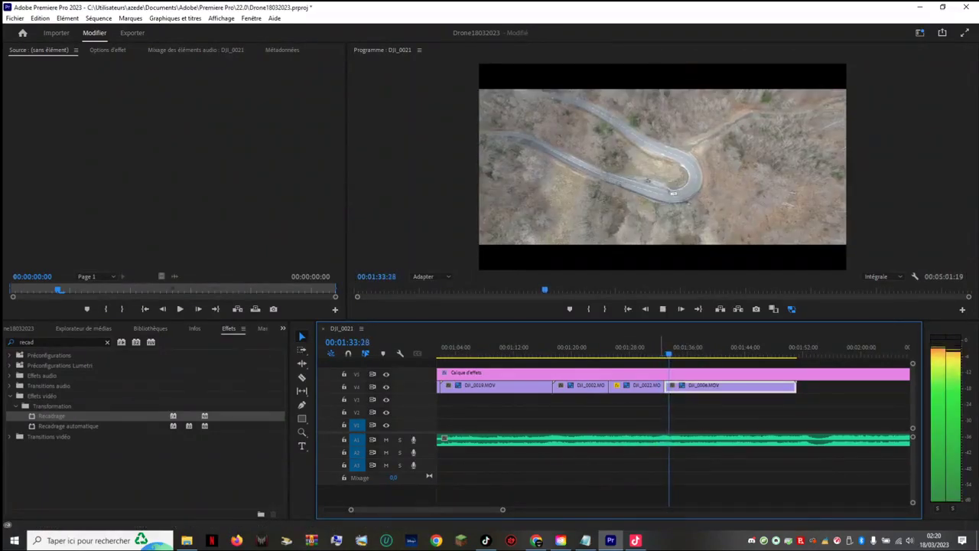
pyautogui.press('-')
pyautogui.press('-')
pyautogui.press('-')
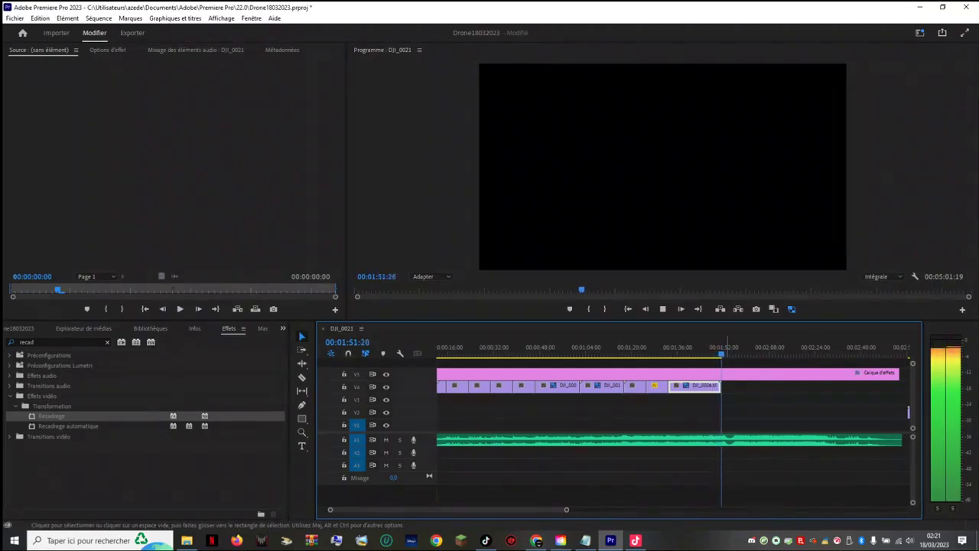
# Step: Try speeds of 98% and 95% on the final DJI_0006.MOV clip on V4 to lengthen it
pyautogui.moveTo(720, 386); pyautogui.dragTo(720, 388)
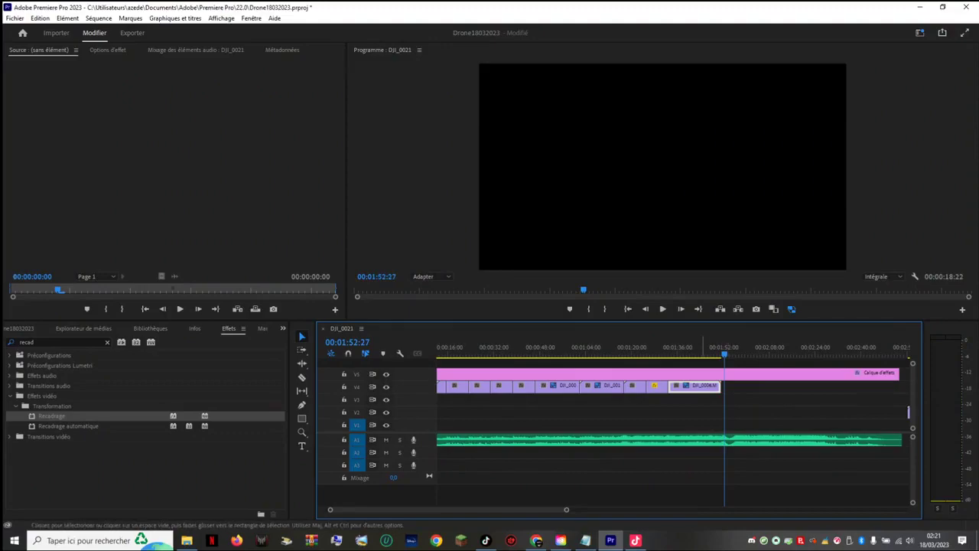
pyautogui.rightClick(700, 386)
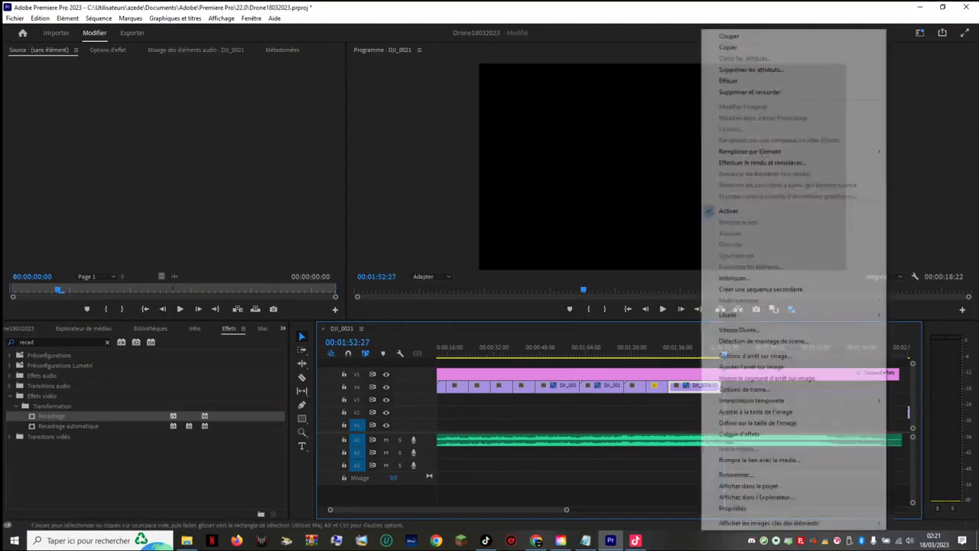
pyautogui.click(726, 330)
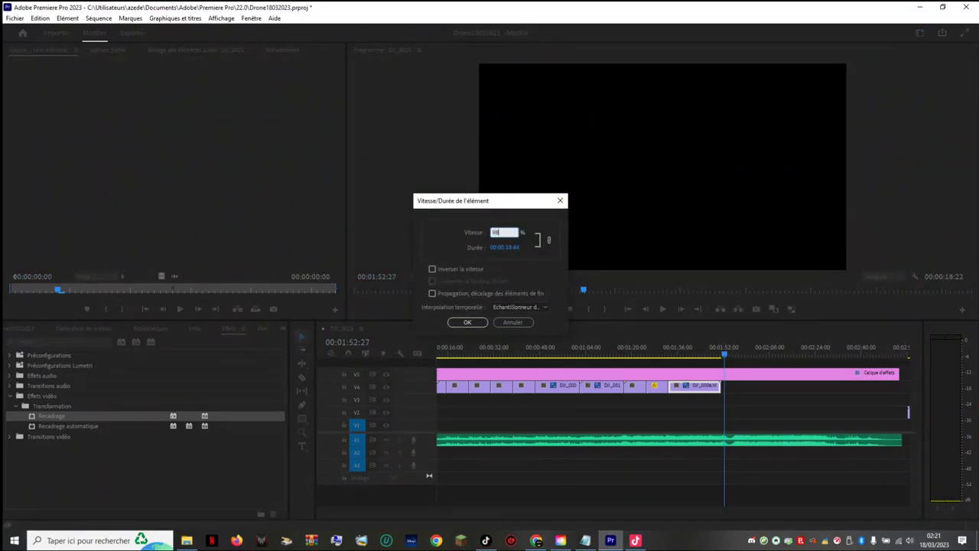
pyautogui.press('Return')
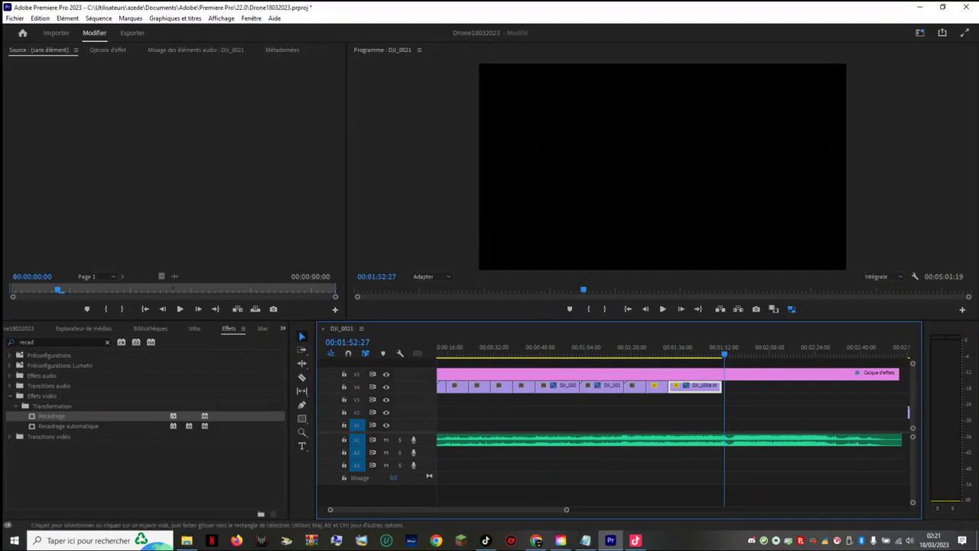
pyautogui.rightClick(698, 385)
pyautogui.click(726, 328)
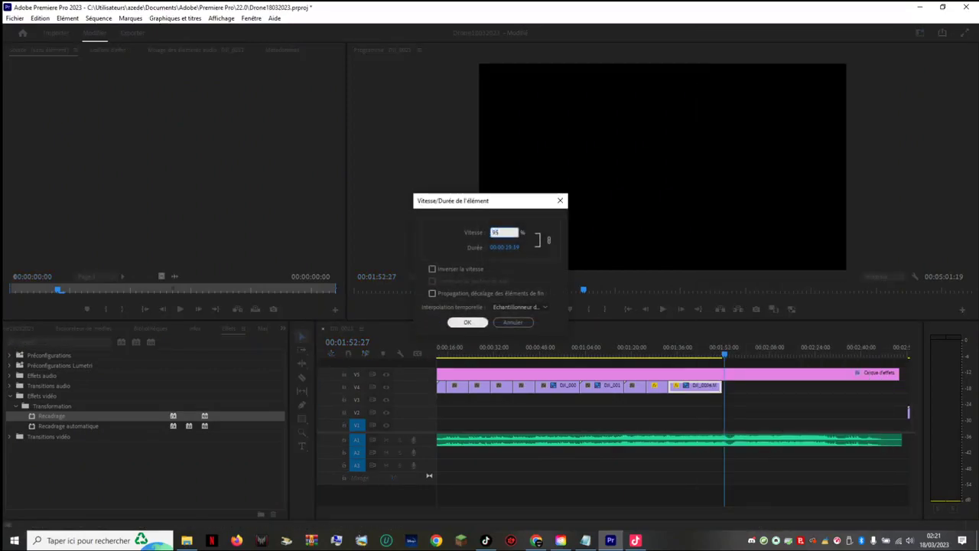
pyautogui.press('Return')
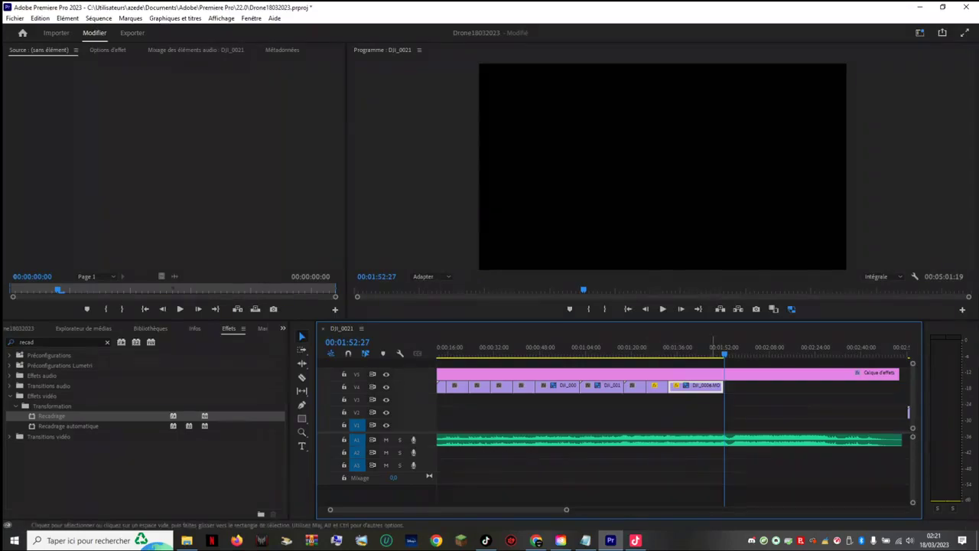
# Step: Set the speed of the final DJI_0006.MOV clip on V4 to 93% and play back its ending
pyautogui.rightClick(716, 385)
pyautogui.click(727, 327)
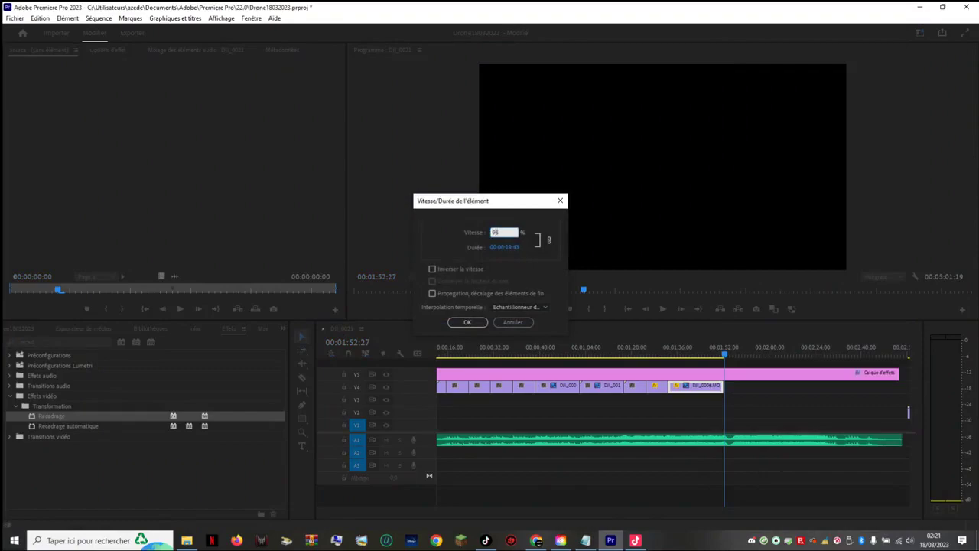
pyautogui.press('Return')
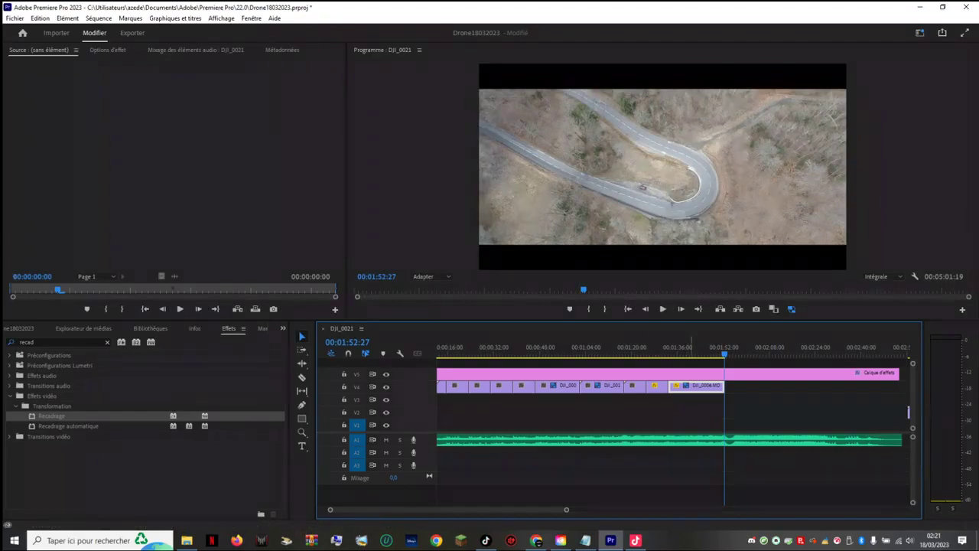
pyautogui.click(700, 348)
pyautogui.click(716, 348)
pyautogui.press('space')
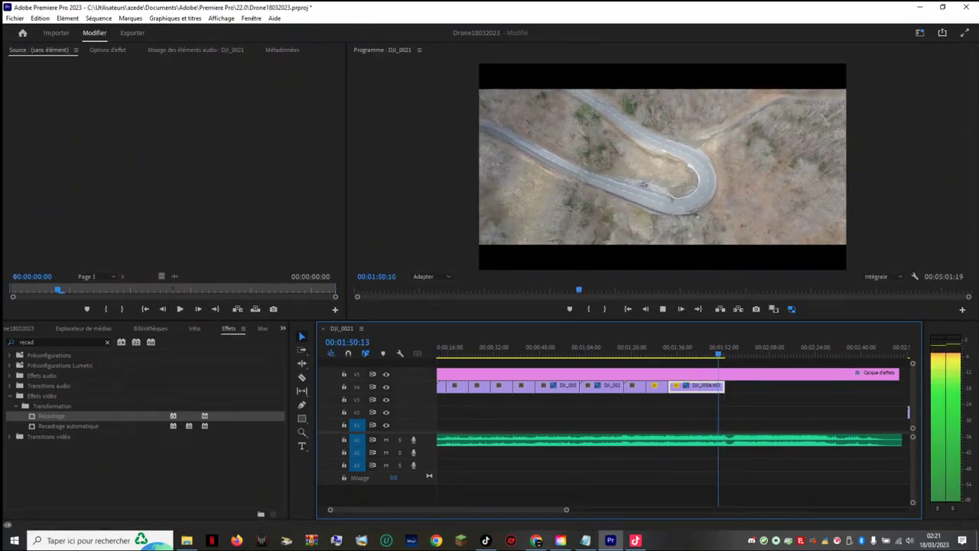
# Step: Trim the end of the 93% DJI_0006.MOV clip on V4 back slightly to about 00:01:52 and play back its ending
pyautogui.click(664, 348)
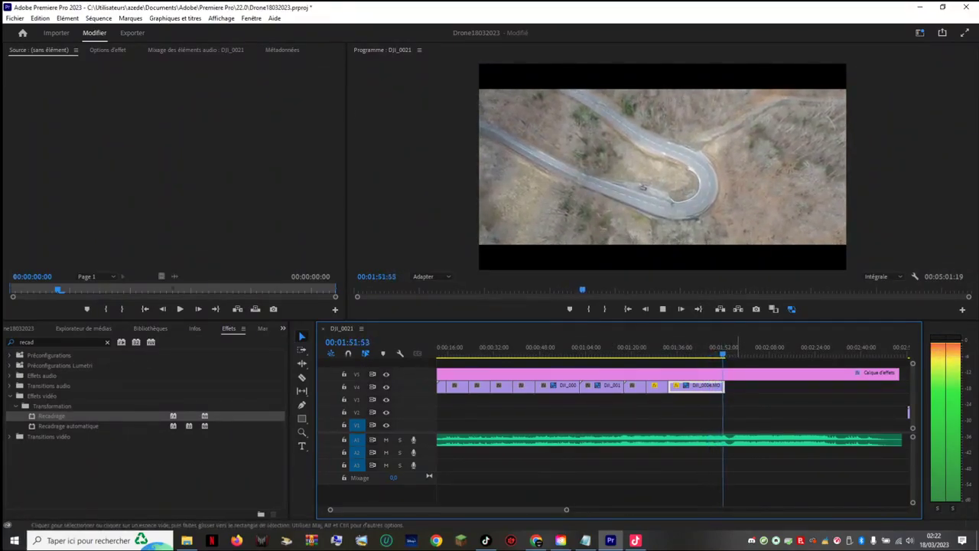
pyautogui.press('space')
pyautogui.moveTo(565, 509); pyautogui.dragTo(535, 509)
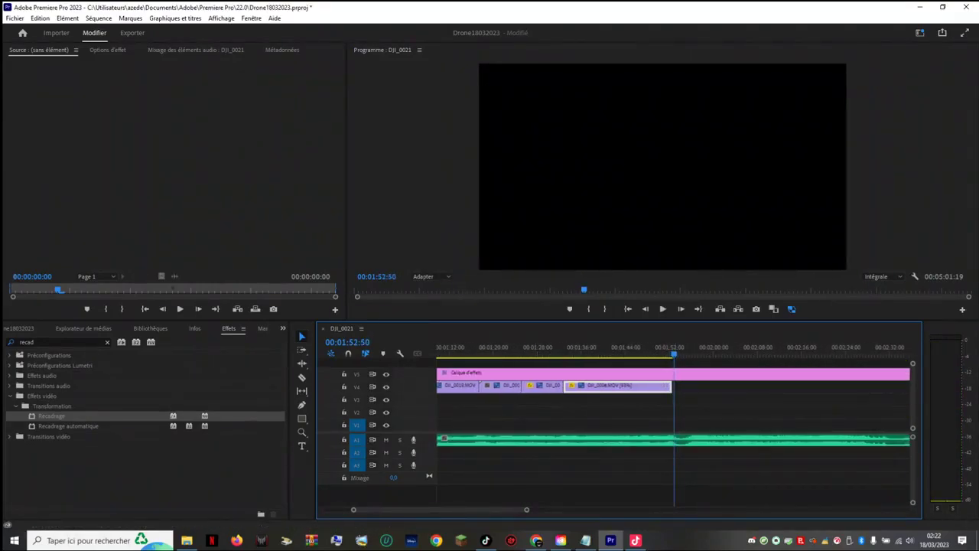
pyautogui.click(661, 349)
pyautogui.press('space')
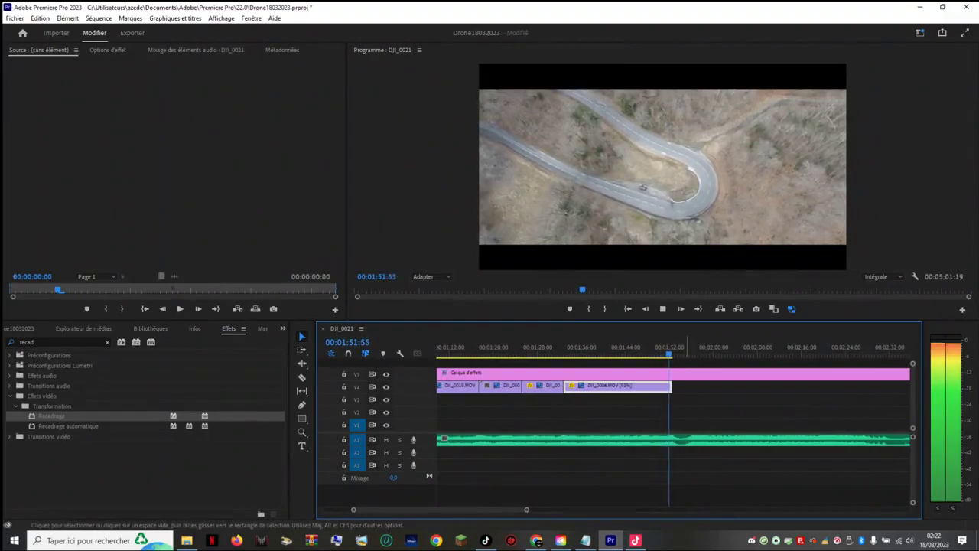
pyautogui.press('space')
pyautogui.moveTo(671, 386); pyautogui.dragTo(669, 386)
pyautogui.hotkey('shift', 'k')
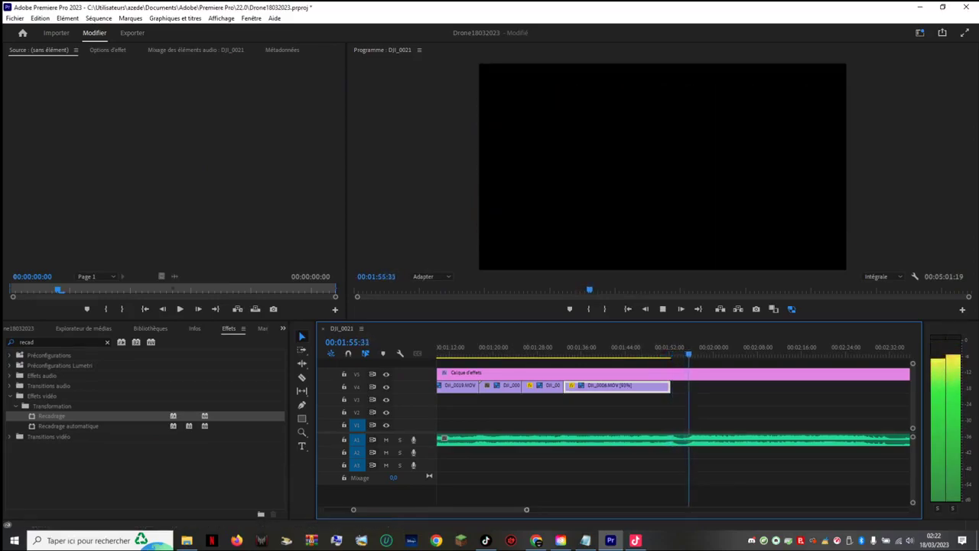
pyautogui.press('space')
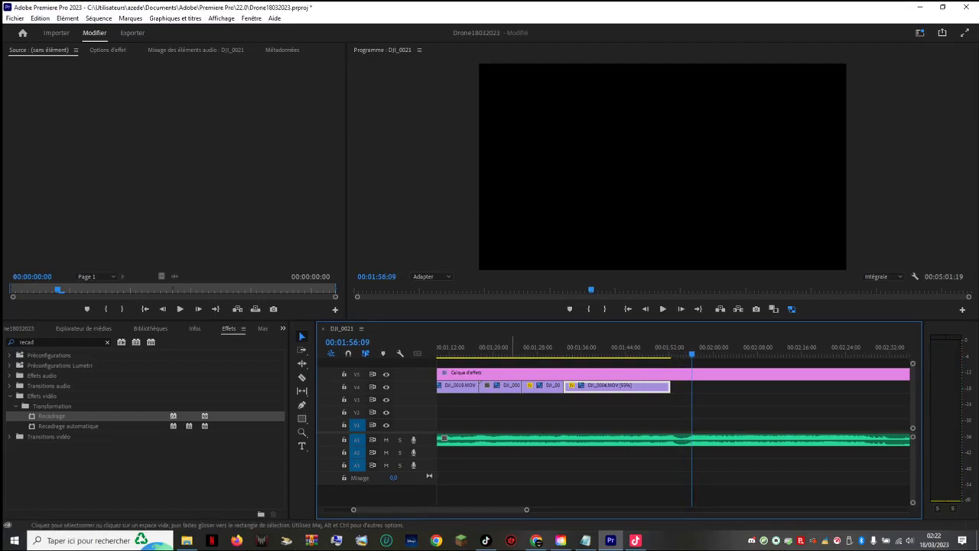
# Step: Move the spare DJI_0005.MOV clip down to V4, then place DJI_0020.MOV from V2 on V4 after DJI_0006.MOV, starting at about 00:01:57
pyautogui.press('-')
pyautogui.press('-')
pyautogui.press('-')
pyautogui.press('-')
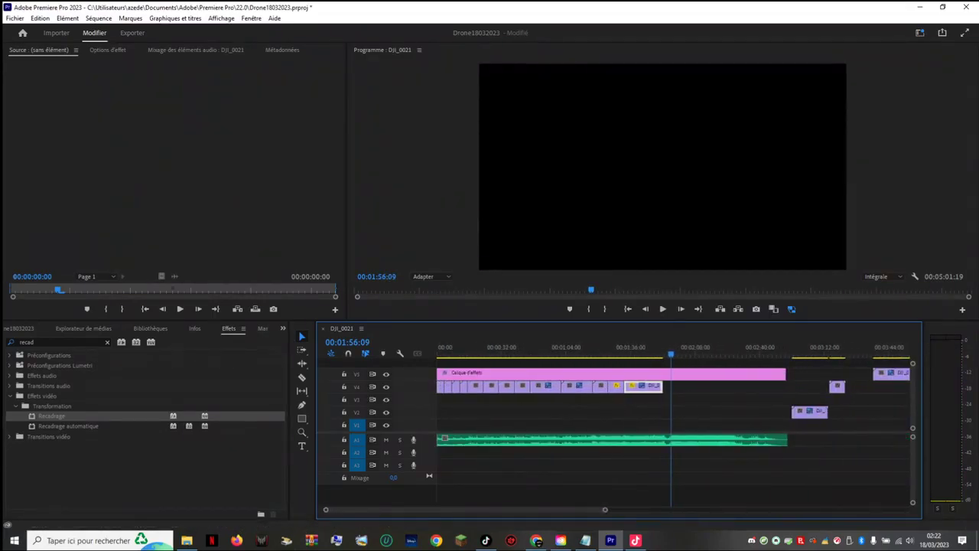
pyautogui.scroll(-3, 612, 428)
pyautogui.moveTo(779, 374); pyautogui.dragTo(754, 387)
pyautogui.moveTo(681, 411); pyautogui.dragTo(562, 386)
pyautogui.press('space')
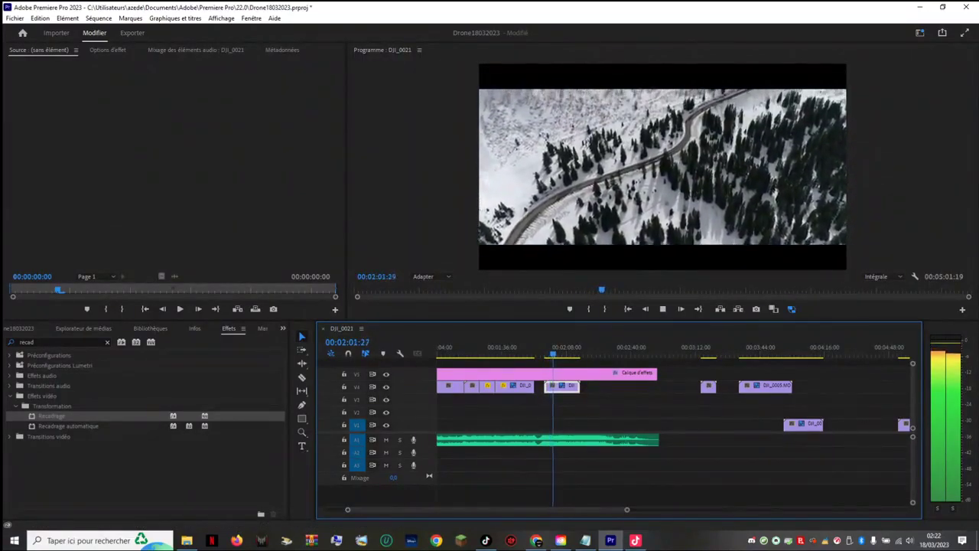
pyautogui.press('space')
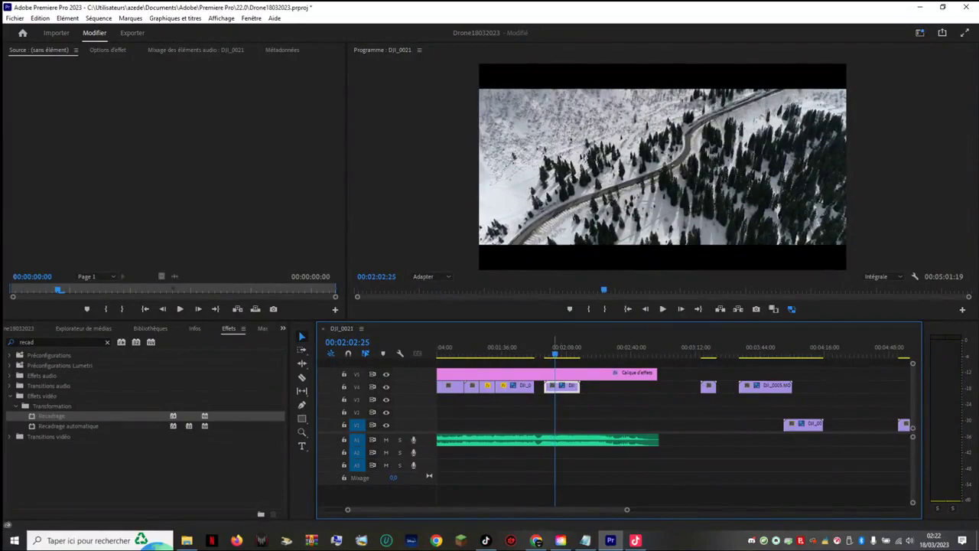
# Step: Play back the gap between the DJI_0006.MOV and DJI_0020.MOV clips on V4 to judge the music cue for the next clip's start
pyautogui.click(549, 354)
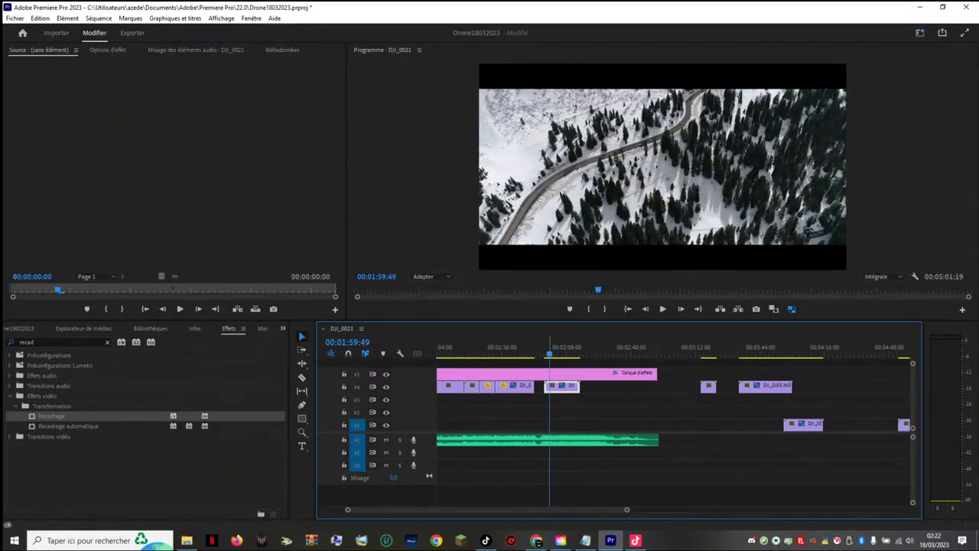
pyautogui.moveTo(549, 354); pyautogui.dragTo(544, 353)
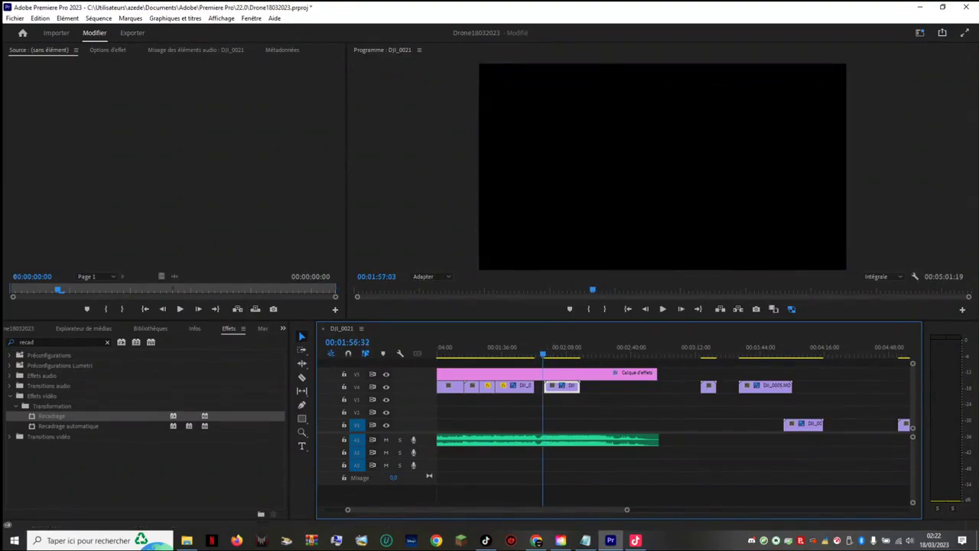
pyautogui.press('l')
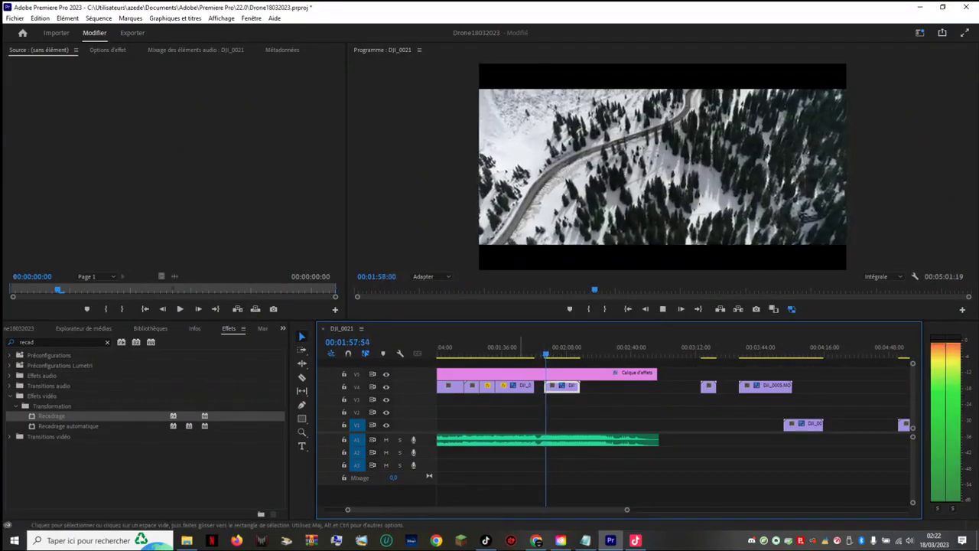
pyautogui.moveTo(627, 510); pyautogui.dragTo(536, 510)
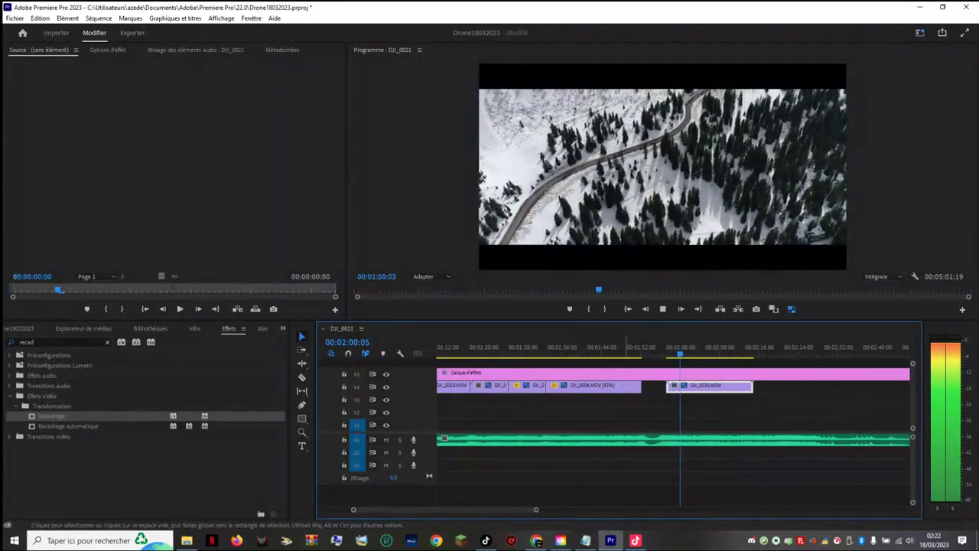
pyautogui.press('space')
pyautogui.click(663, 351)
pyautogui.press('space')
pyautogui.press('space')
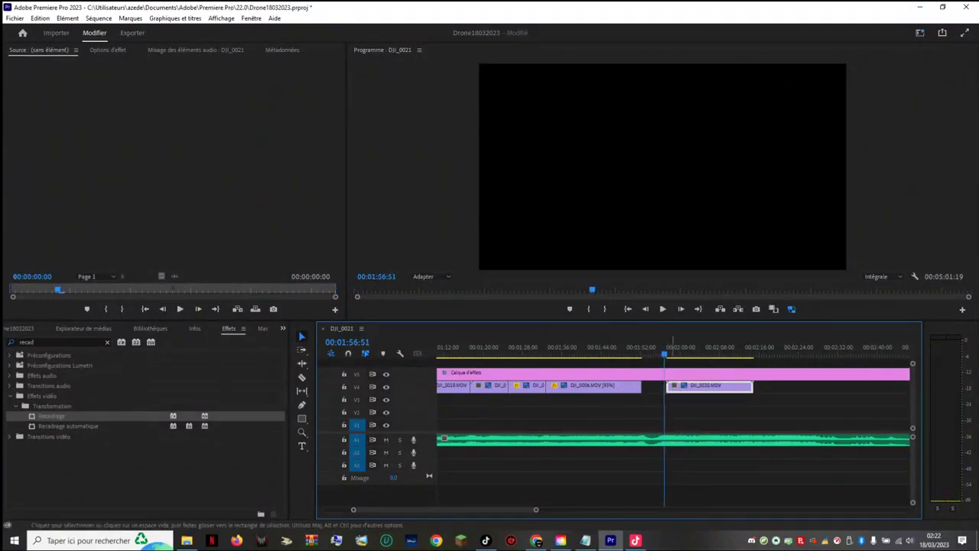
pyautogui.press('j')
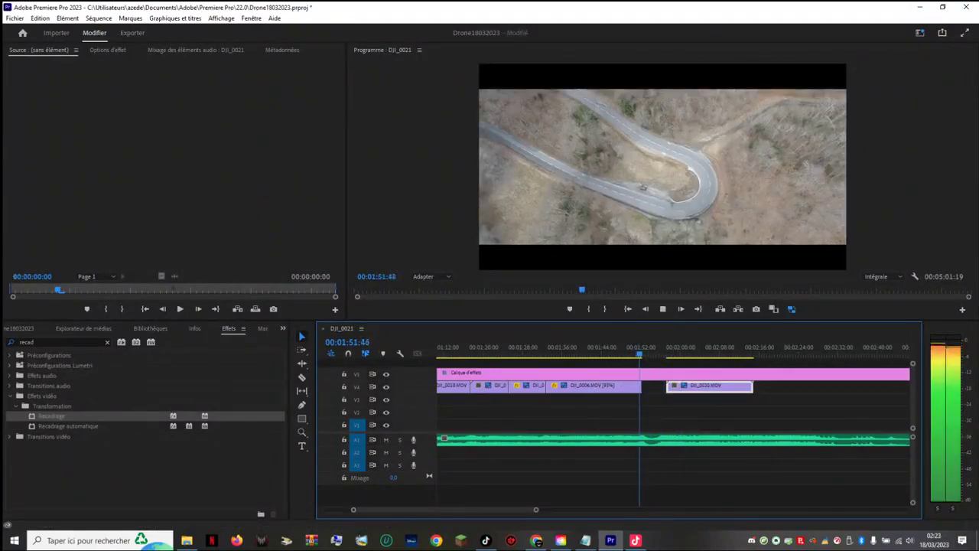
pyautogui.press('l')
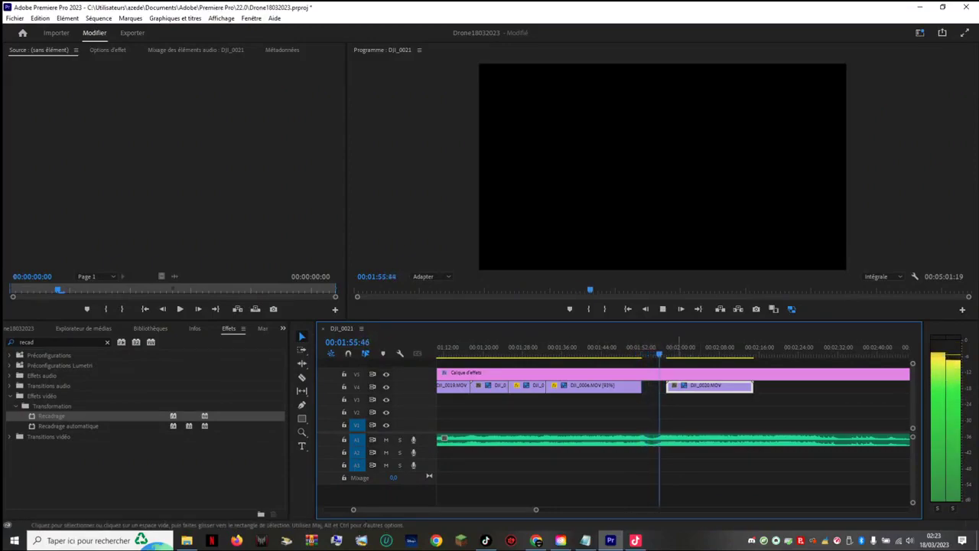
pyautogui.press('k')
# Step: Move the DJI_0020.MOV clip on V4 to start at 00:01:56:12 and trim a short piece off its beginning
pyautogui.moveTo(685, 387); pyautogui.dragTo(688, 387)
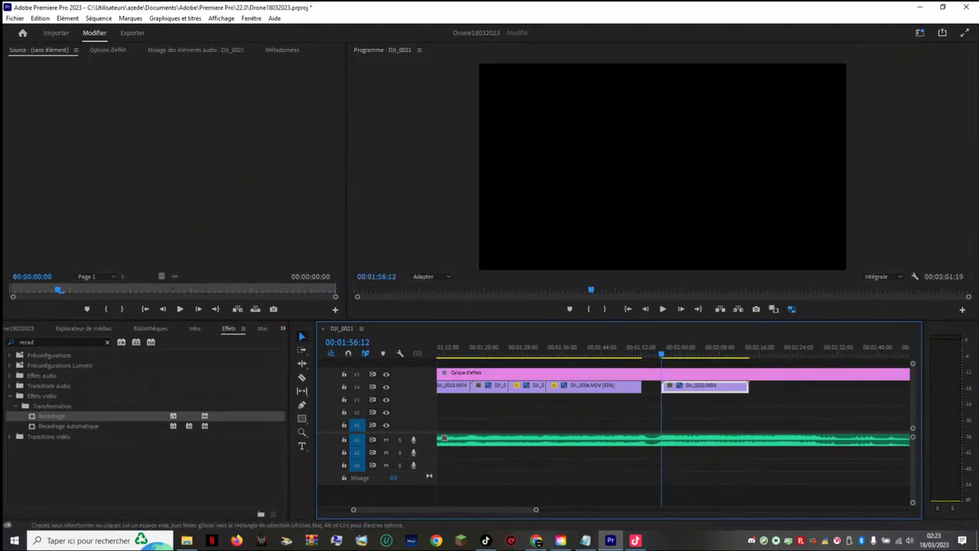
pyautogui.press('space')
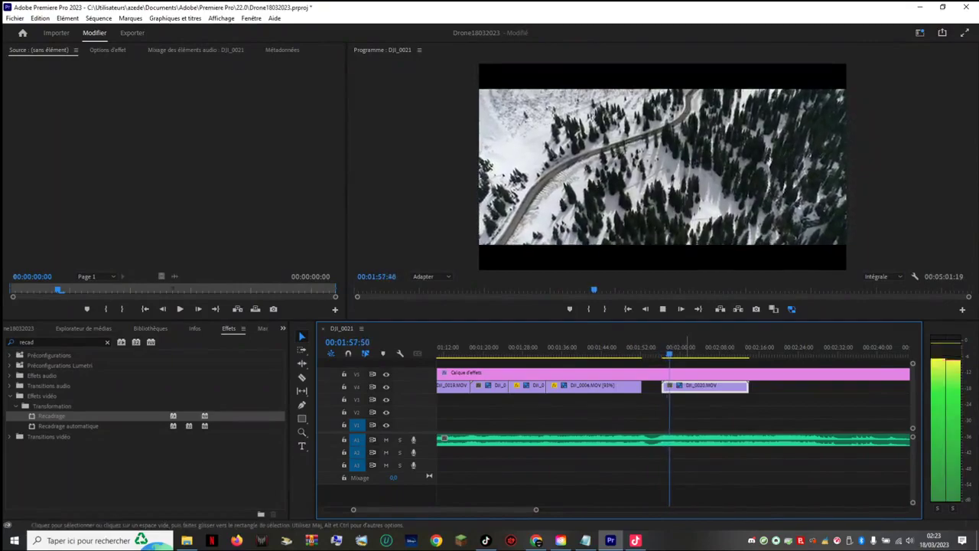
pyautogui.press('space')
pyautogui.moveTo(662, 386); pyautogui.dragTo(666, 387)
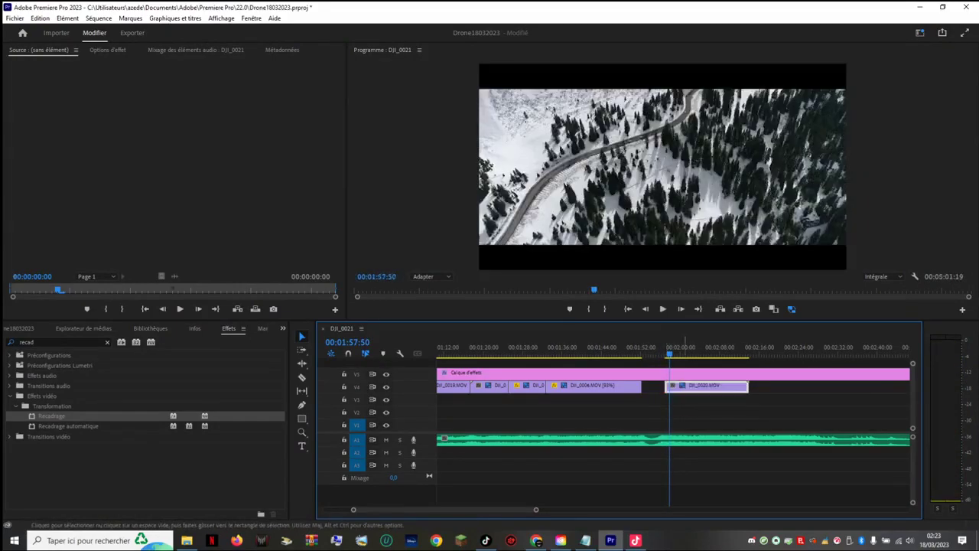
# Step: Play the music before the trimmed DJI_0020.MOV clip and shift the clip earlier on V4 to start at about 00:01:56:12
pyautogui.click(656, 352)
pyautogui.press('space')
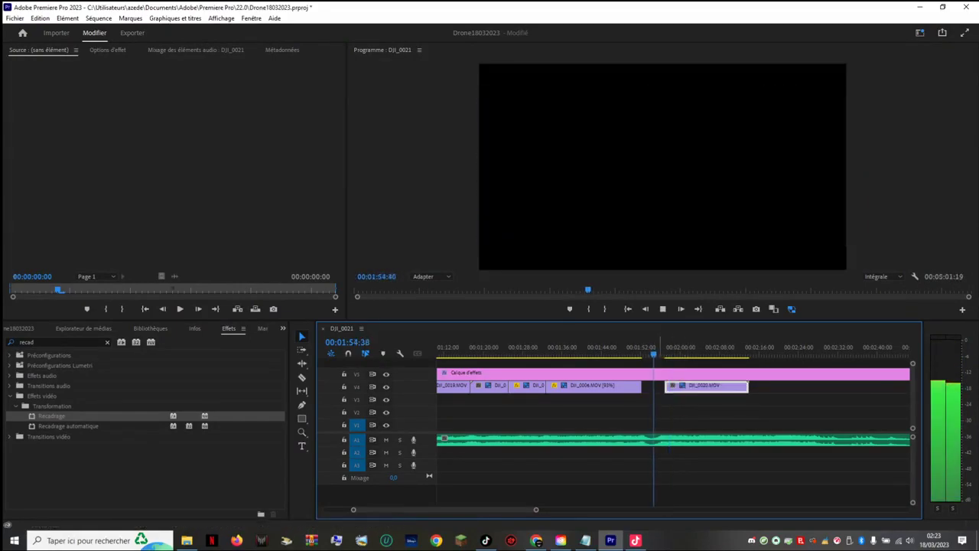
pyautogui.press('space')
pyautogui.press('space')
pyautogui.press('space')
pyautogui.moveTo(697, 386); pyautogui.dragTo(694, 387)
# Step: Play back the DJI_0020.MOV clip on V4 through to its end and review its pace against the music
pyautogui.press('space')
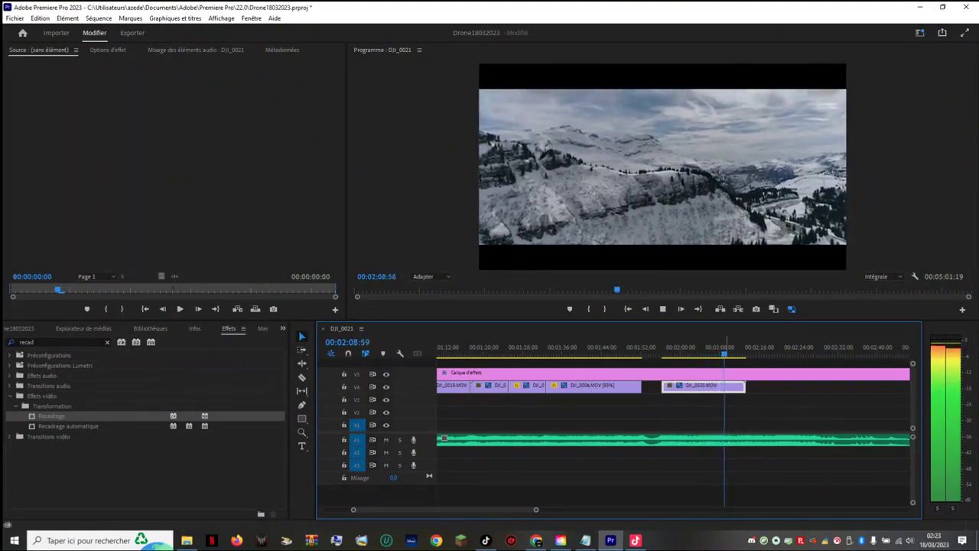
pyautogui.press('space')
pyautogui.press('space')
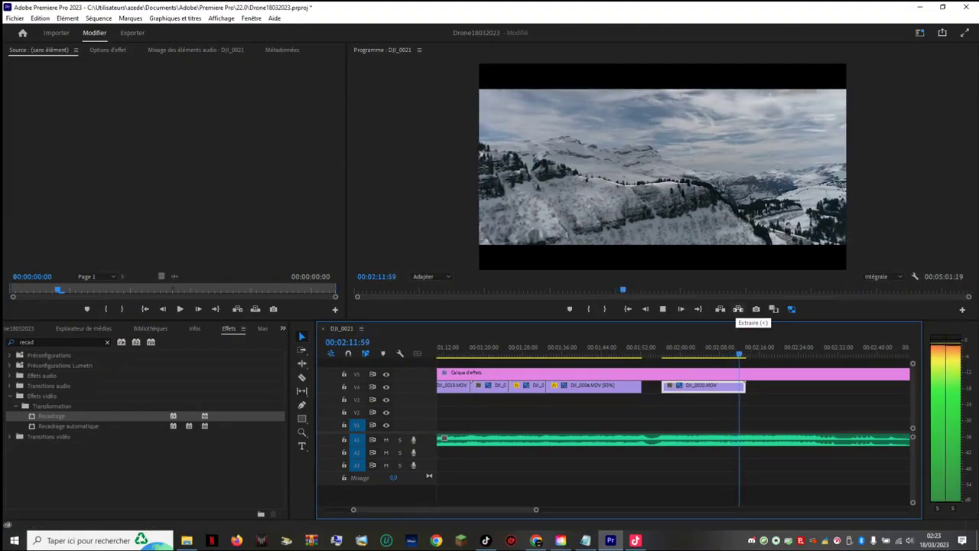
pyautogui.press('space')
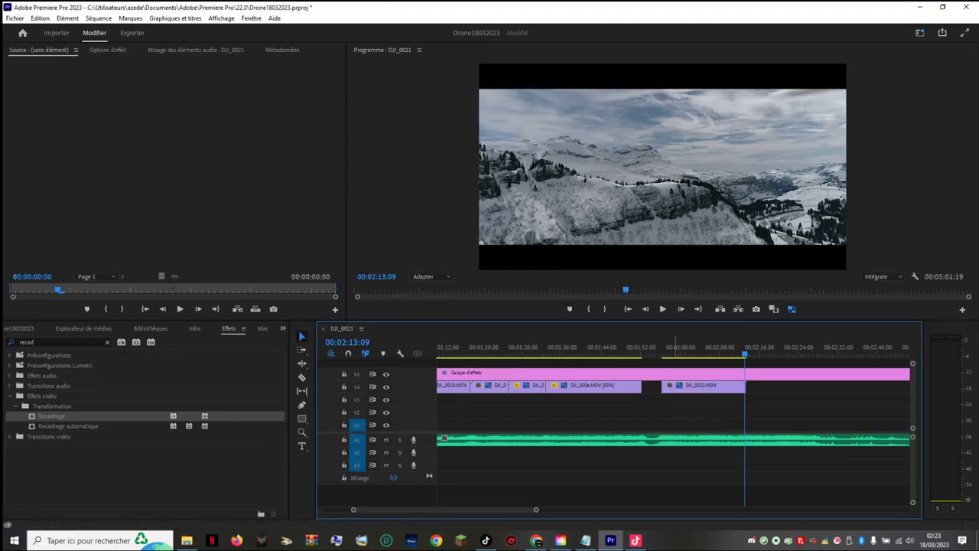
pyautogui.click(676, 348)
pyautogui.press('space')
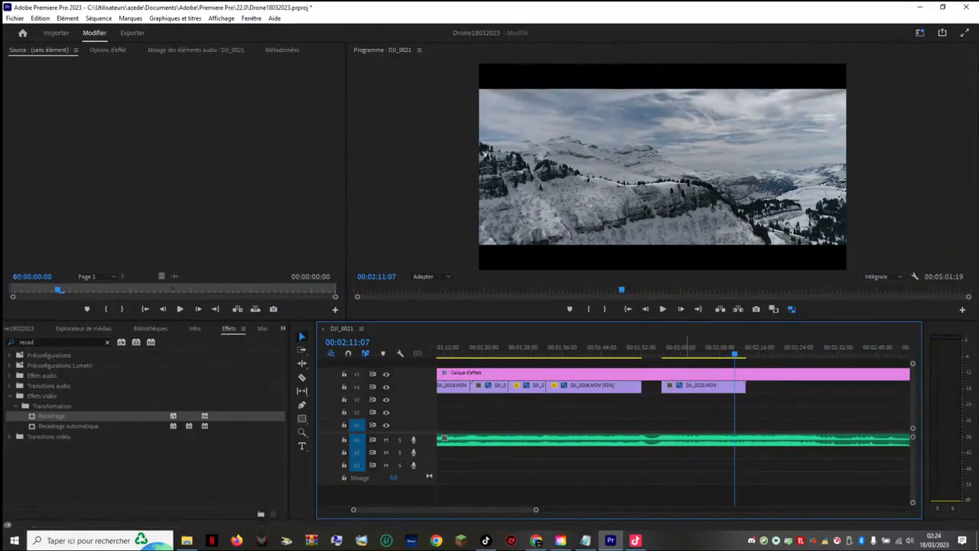
pyautogui.press('space')
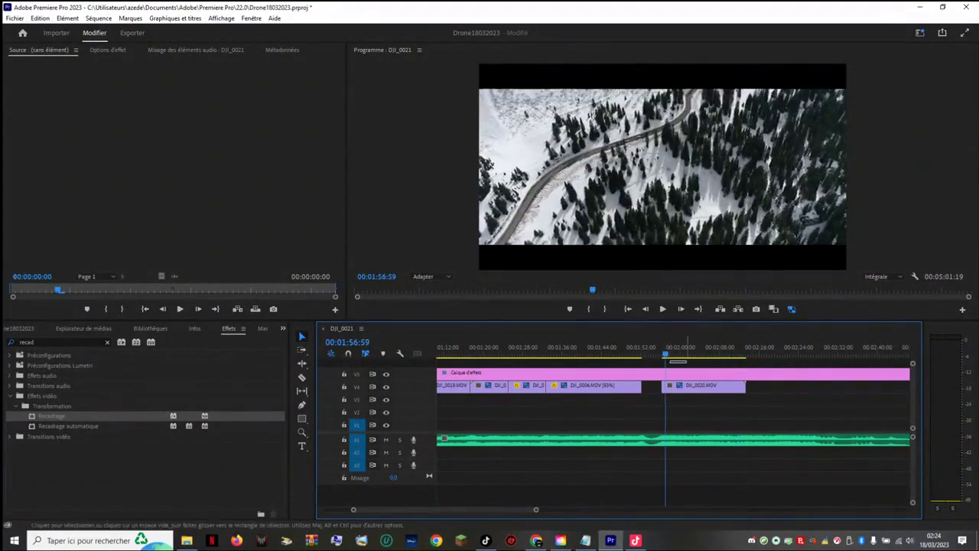
# Step: Try a speed of 150% on the DJI_0020.MOV clip on V4 and play it back
pyautogui.rightClick(678, 385)
pyautogui.click(703, 316)
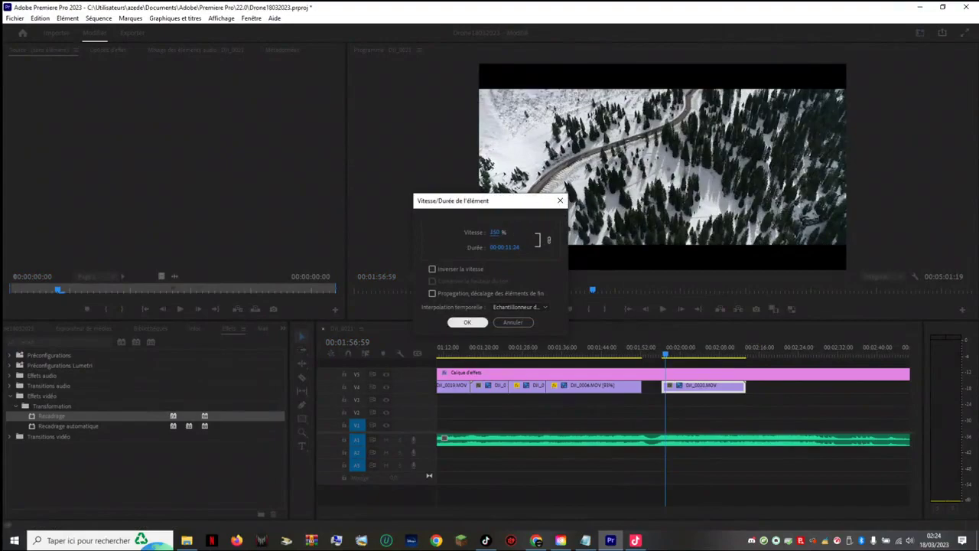
pyautogui.press('Return')
pyautogui.press('space')
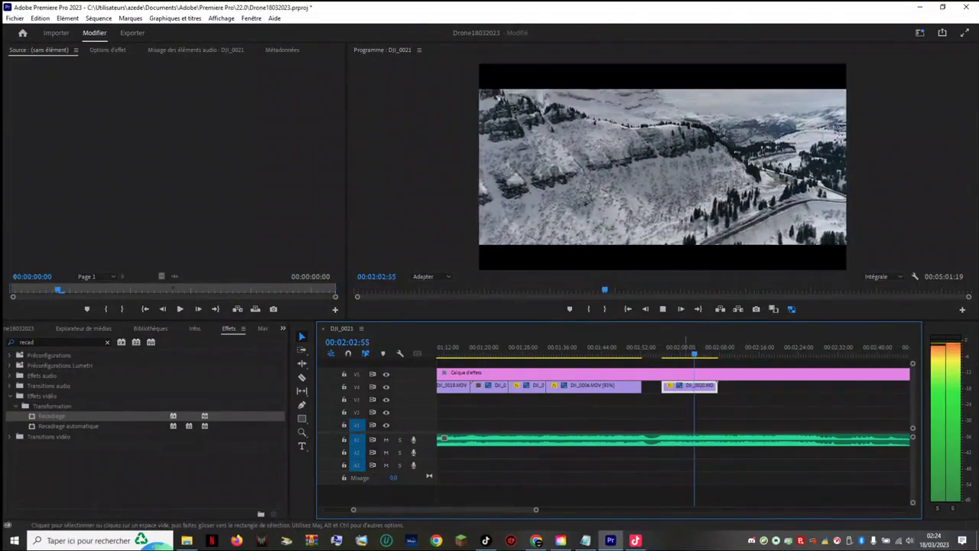
pyautogui.press('space')
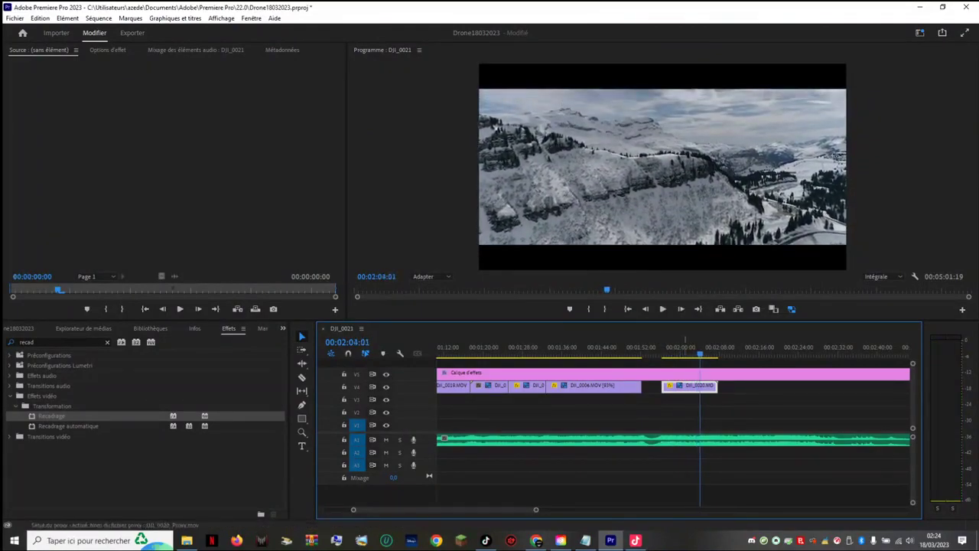
# Step: Set the speed of the DJI_0020.MOV clip on V4 to 130% and play it back from about 00:01:55:44
pyautogui.rightClick(689, 385)
pyautogui.click(723, 330)
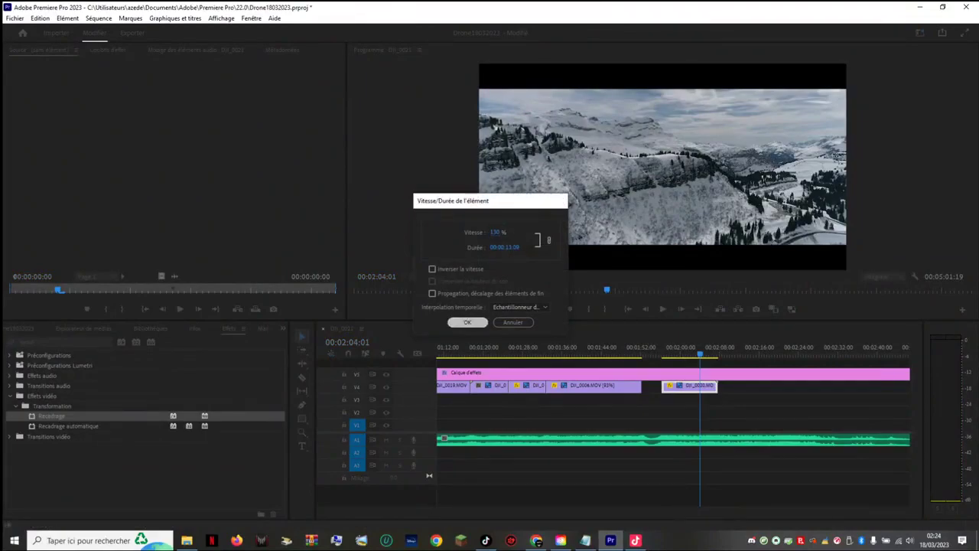
pyautogui.press('Return')
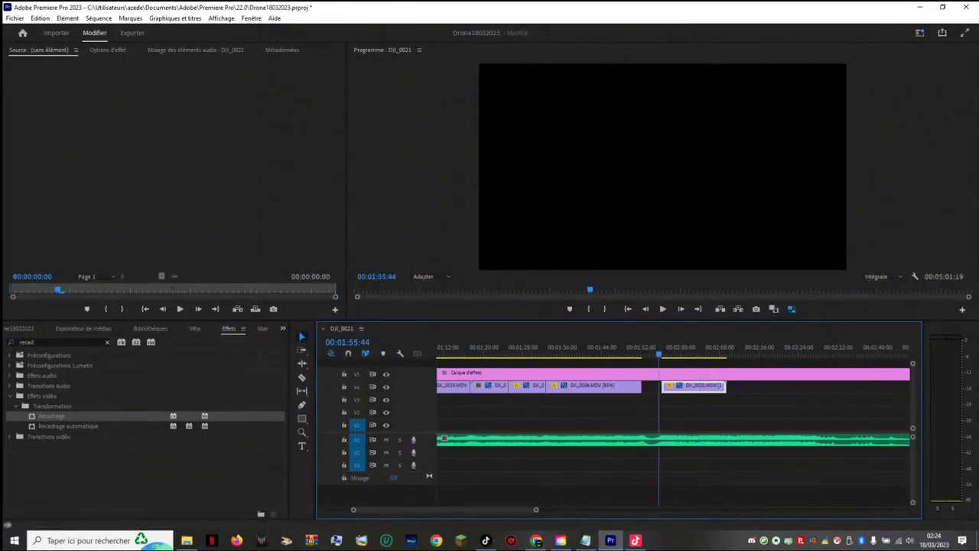
pyautogui.press('space')
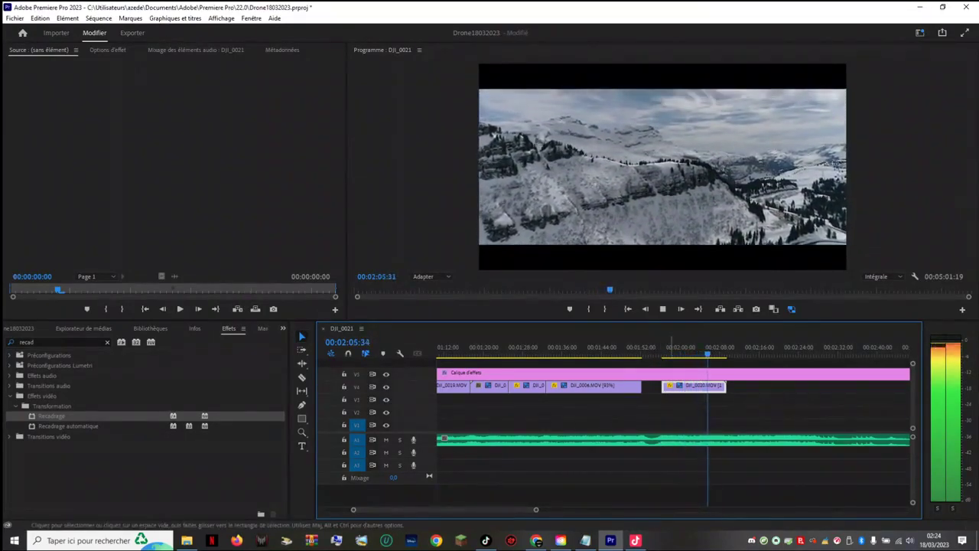
pyautogui.press('space')
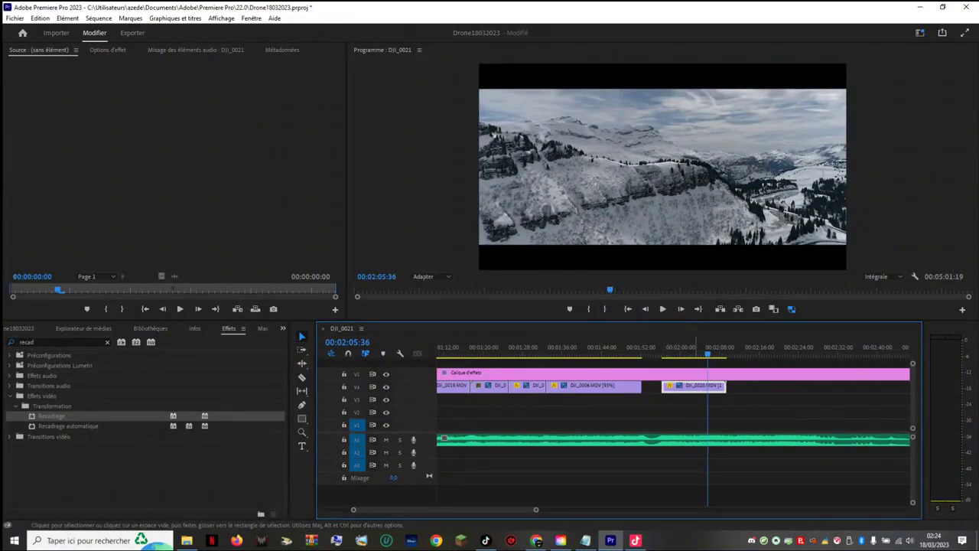
# Step: Open the DJI_0020.MOV clip from V4 in the Source monitor and set its out point at about 00:00:09:07
pyautogui.press('Right')
pyautogui.press('Right')
pyautogui.press('Right')
pyautogui.press('Right')
pyautogui.press('Right')
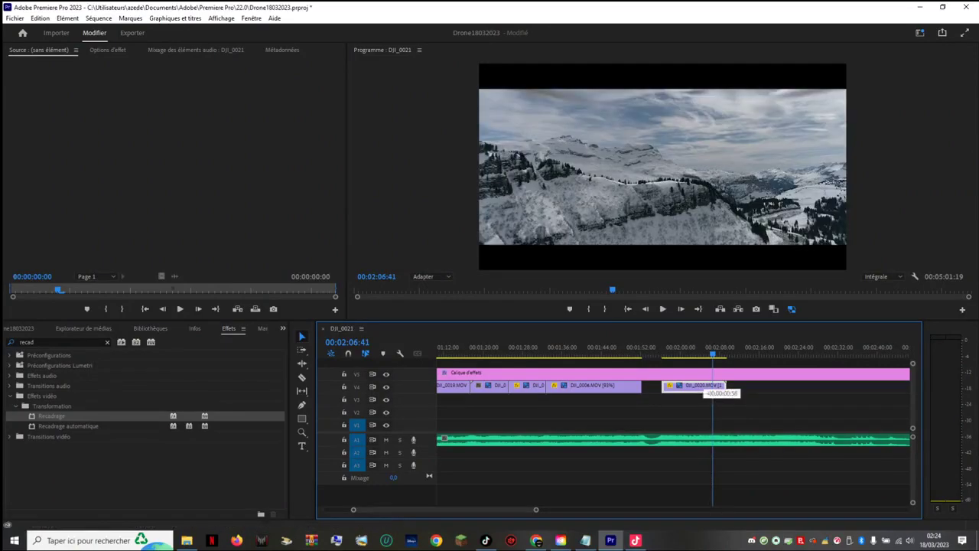
pyautogui.doubleClick(700, 385)
pyautogui.moveTo(10, 289); pyautogui.dragTo(256, 289)
pyautogui.press('j')
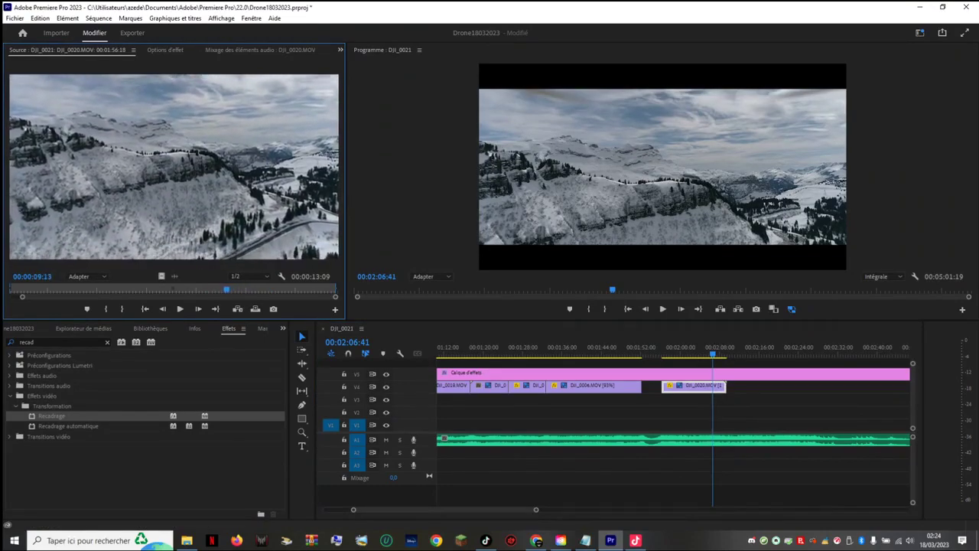
pyautogui.moveTo(335, 290); pyautogui.dragTo(225, 289)
# Step: Replace the DJI_0020.MOV clip on V4 with a copy from the Source monitor starting at about 00:01:55, and play it back
pyautogui.moveTo(174, 184); pyautogui.dragTo(720, 411)
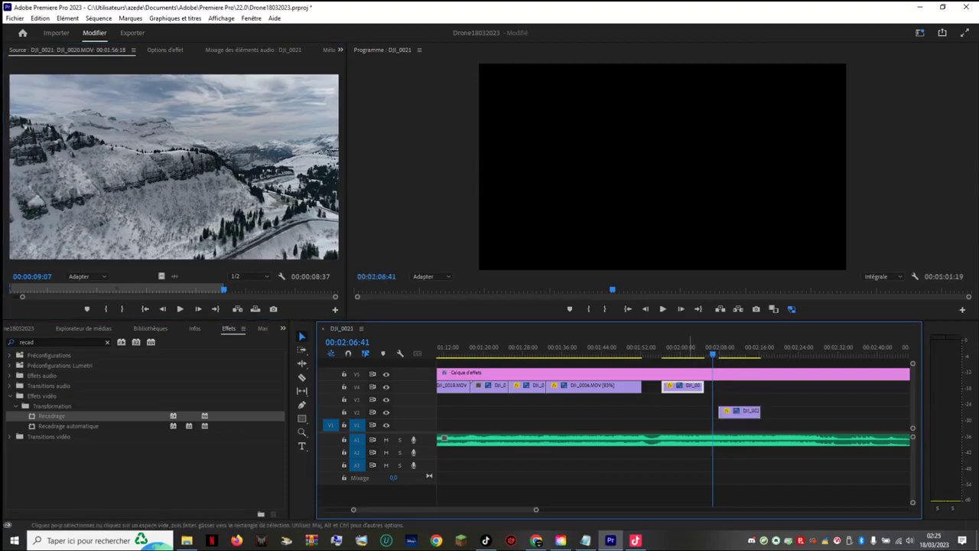
pyautogui.press('Delete')
pyautogui.moveTo(752, 411); pyautogui.dragTo(688, 387)
pyautogui.click(635, 348)
pyautogui.press('space')
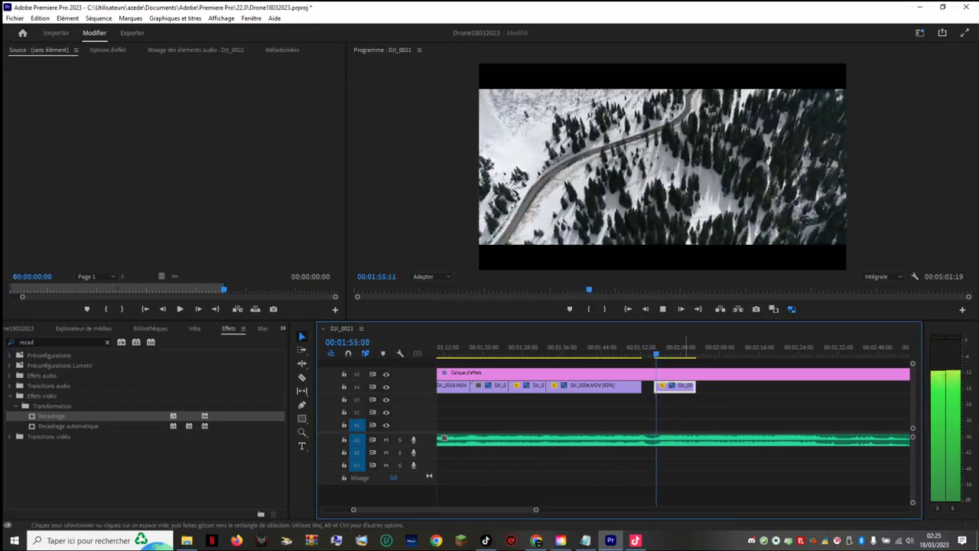
# Step: Move the DJI_0020.MOV clip on V4 to start at 00:01:56:11 and play it back
pyautogui.press('space')
pyautogui.press('space')
pyautogui.press('space')
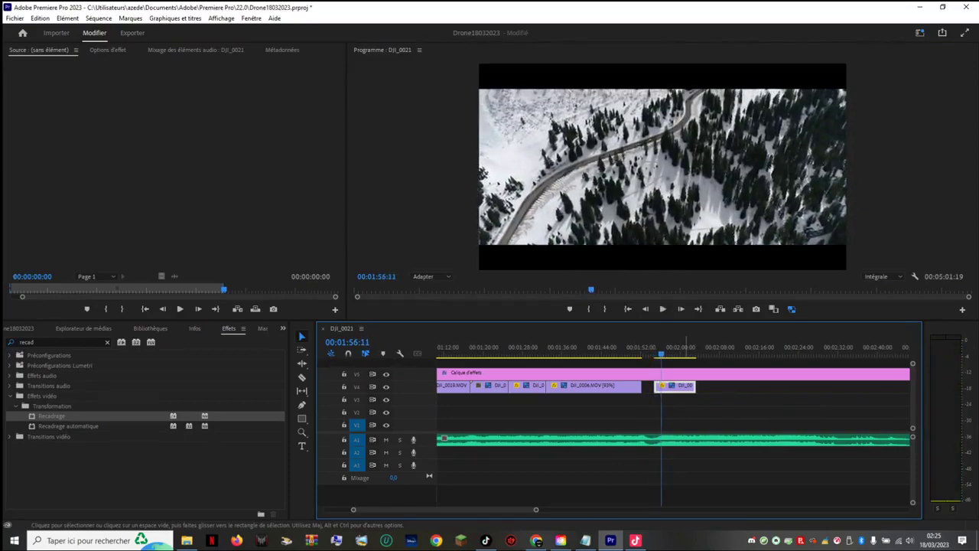
pyautogui.moveTo(669, 385); pyautogui.dragTo(681, 387)
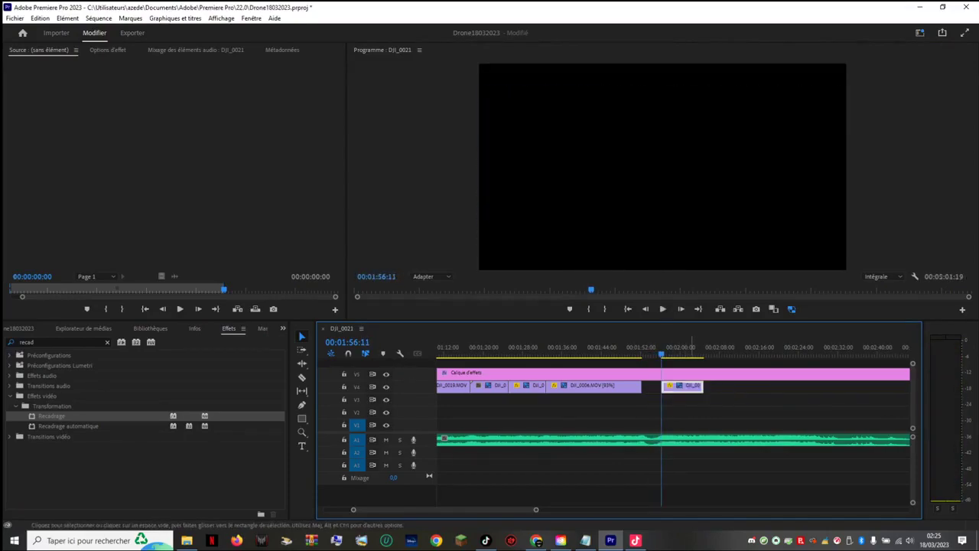
pyautogui.press('space')
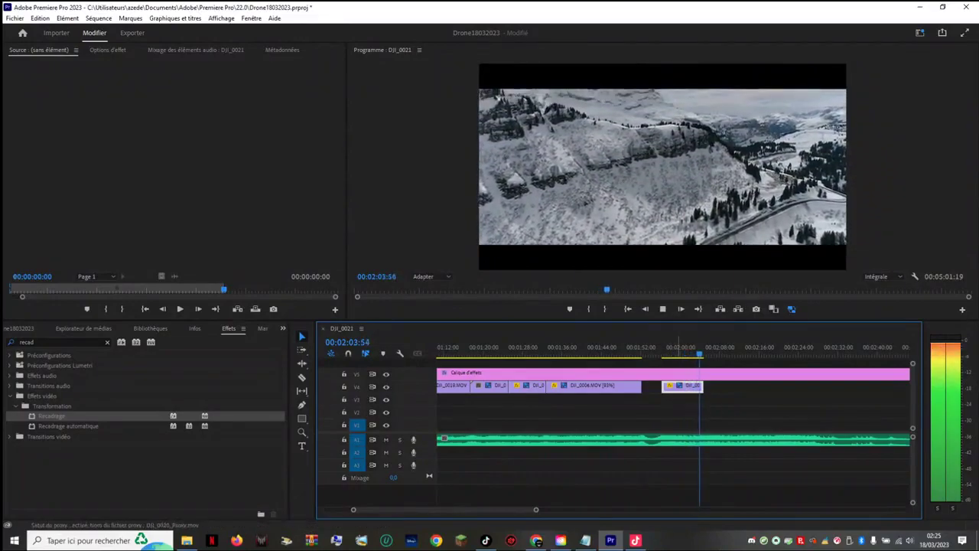
pyautogui.press('space')
# Step: Trim the start of the DJI_0020.MOV clip on V4 by setting its in point at 00:00:03:06 in the Source monitor
pyautogui.doubleClick(689, 386)
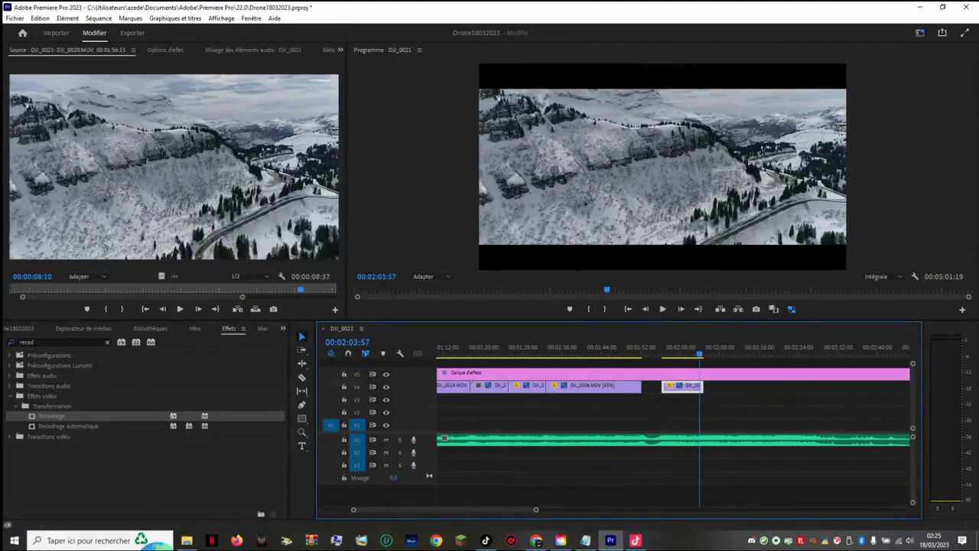
pyautogui.moveTo(300, 290); pyautogui.dragTo(72, 290)
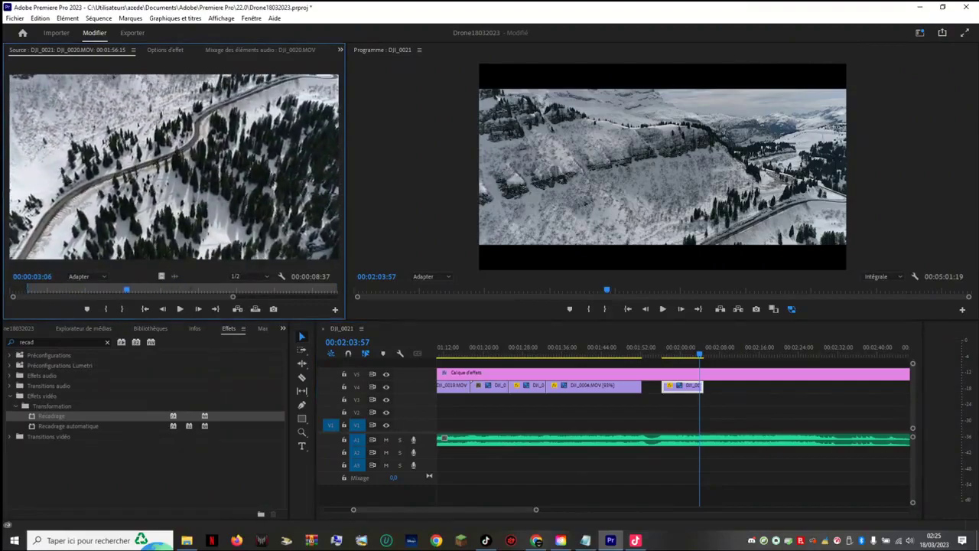
pyautogui.press('i')
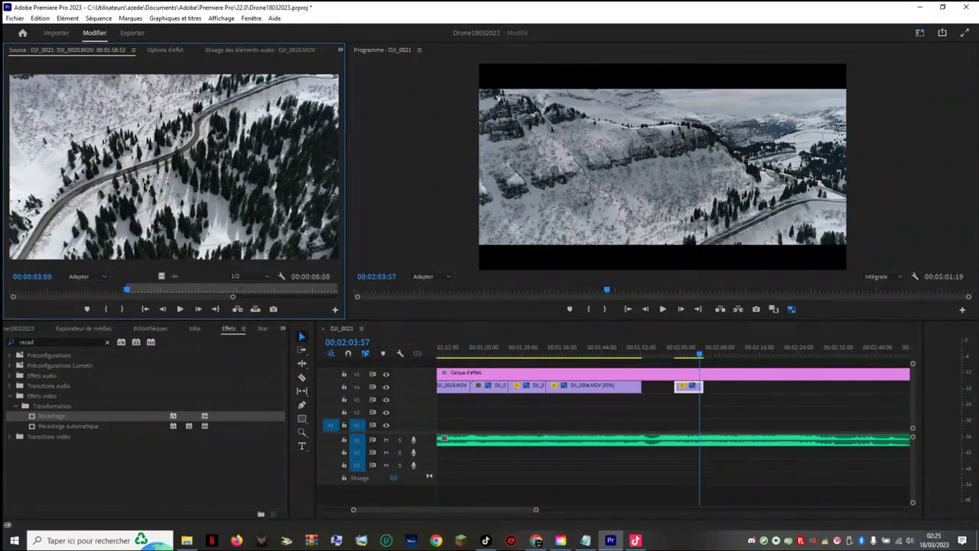
pyautogui.moveTo(175, 167); pyautogui.dragTo(691, 387)
pyautogui.press('Delete')
pyautogui.press('Delete')
# Step: Find the music cue after the gap, move the trimmed DJI_0020.MOV clip to start at 00:01:56:11, and play it back
pyautogui.click(659, 348)
pyautogui.press('space')
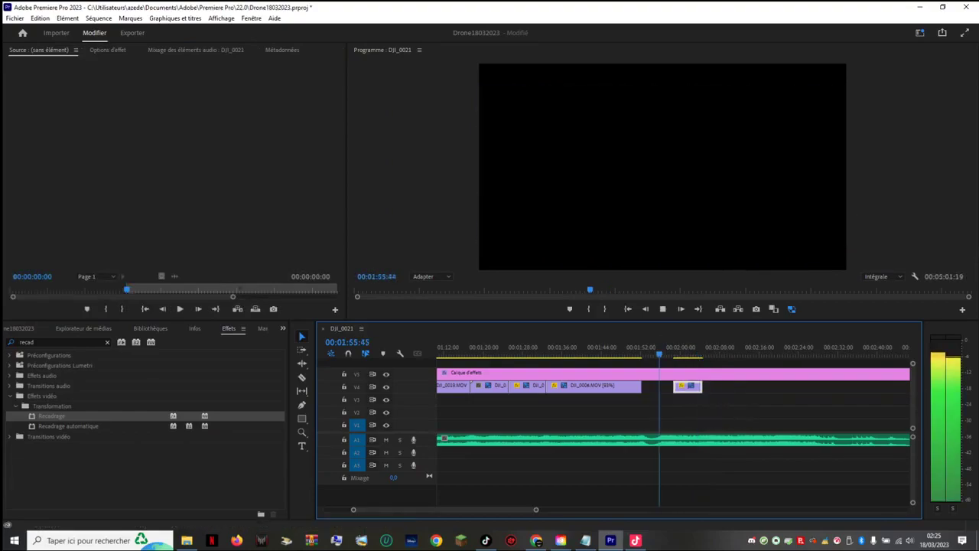
pyautogui.press('space')
pyautogui.click(651, 347)
pyautogui.press('space')
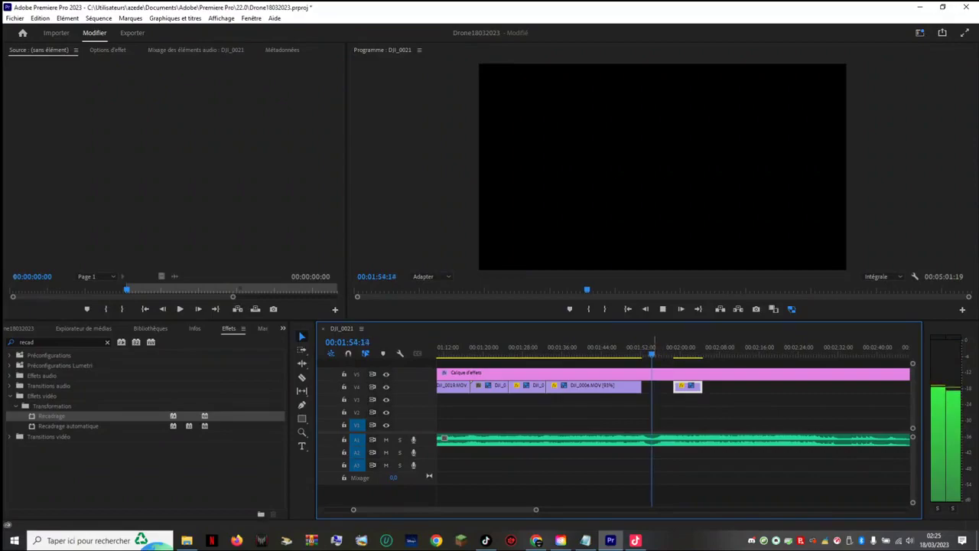
pyautogui.moveTo(688, 387); pyautogui.dragTo(677, 386)
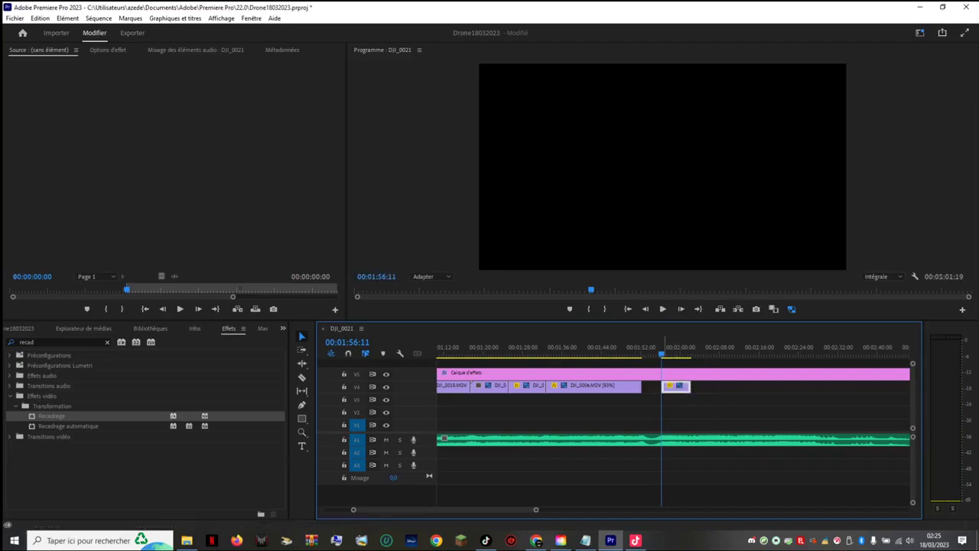
pyautogui.press('space')
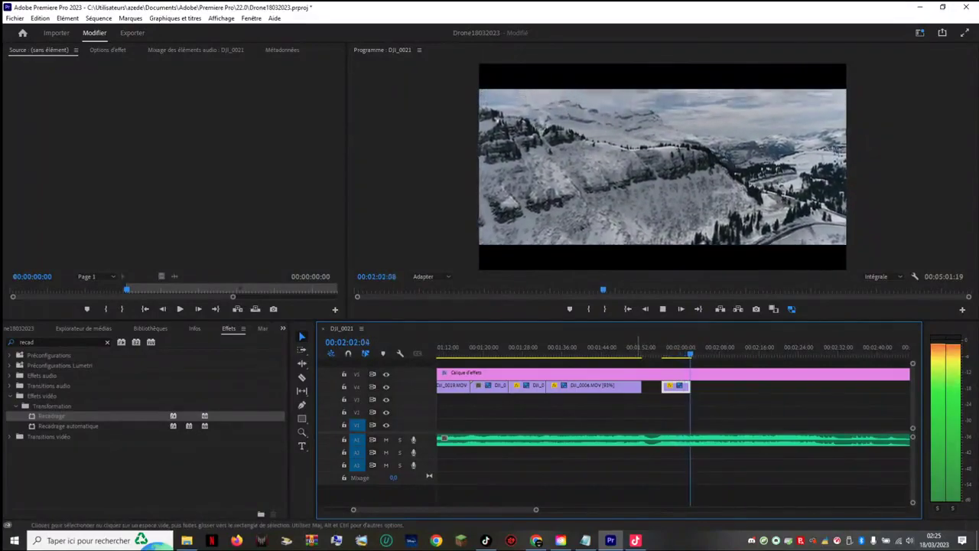
pyautogui.press('space')
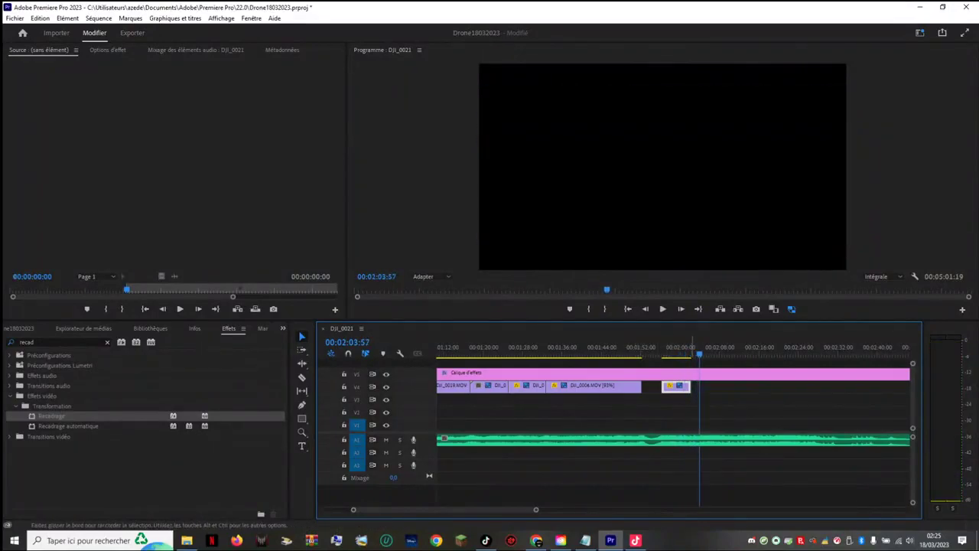
# Step: Try a speed of 110% on the trimmed DJI_0020.MOV clip on V4
pyautogui.moveTo(689, 385); pyautogui.dragTo(688, 386)
pyautogui.rightClick(692, 385)
pyautogui.click(679, 385)
pyautogui.rightClick(679, 384)
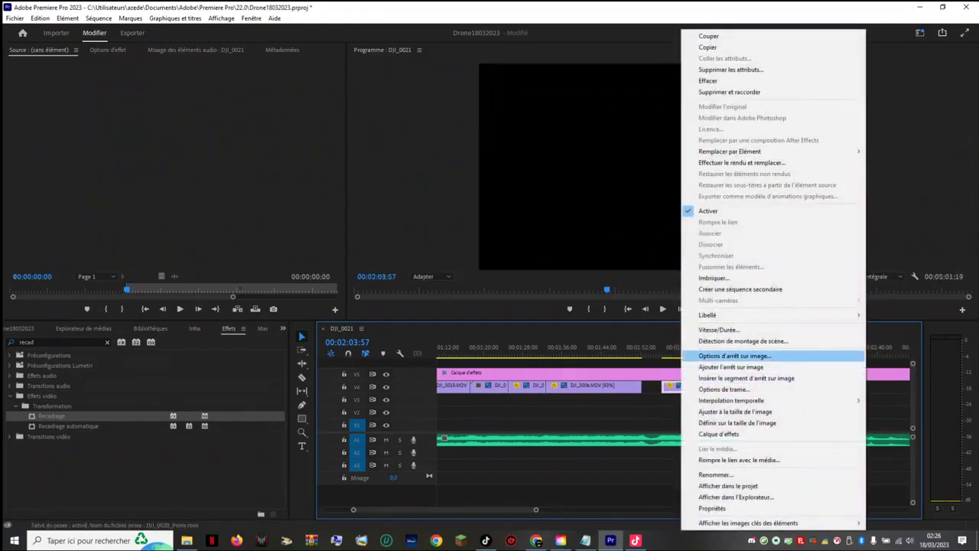
pyautogui.click(719, 330)
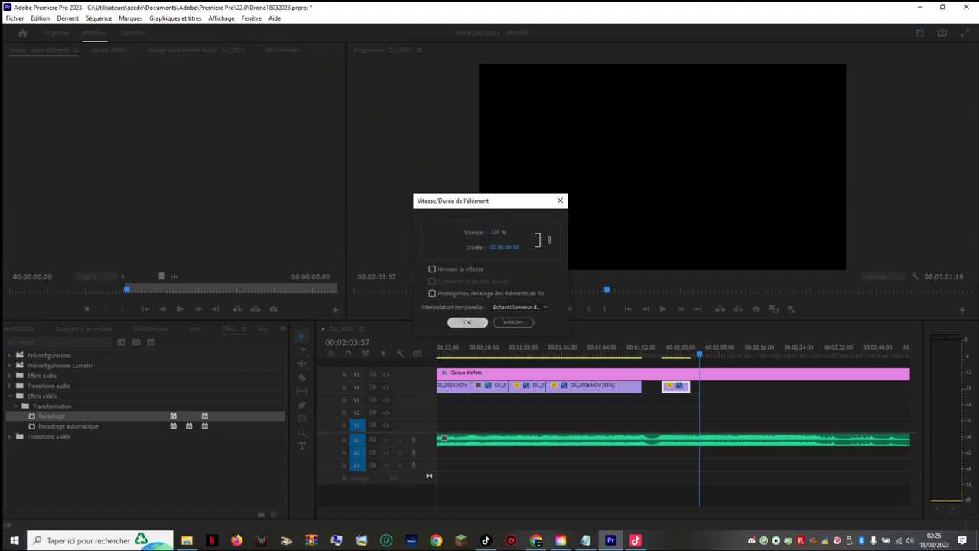
pyautogui.press('Return')
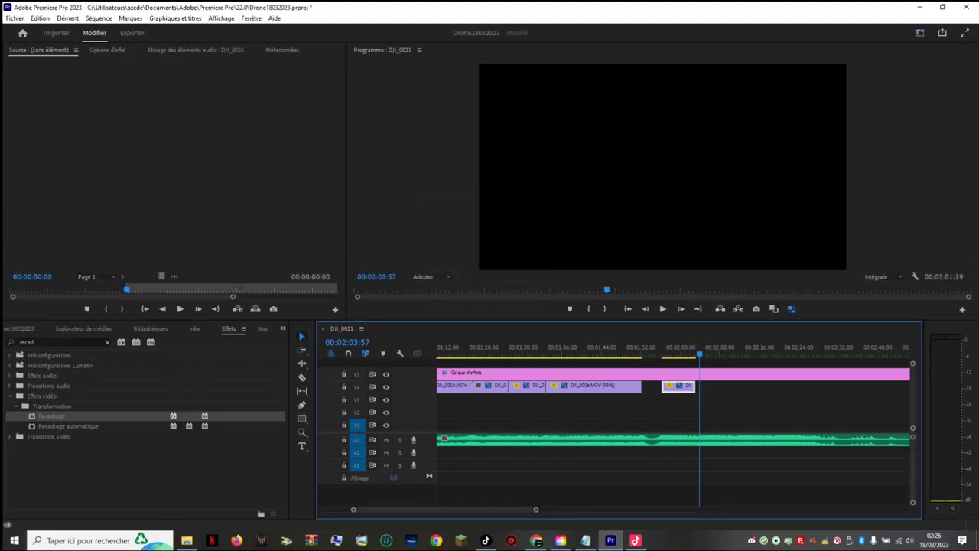
# Step: Set the speed of the DJI_0020.MOV clip on V4 to 100% and play the music around its end
pyautogui.rightClick(673, 385)
pyautogui.click(711, 330)
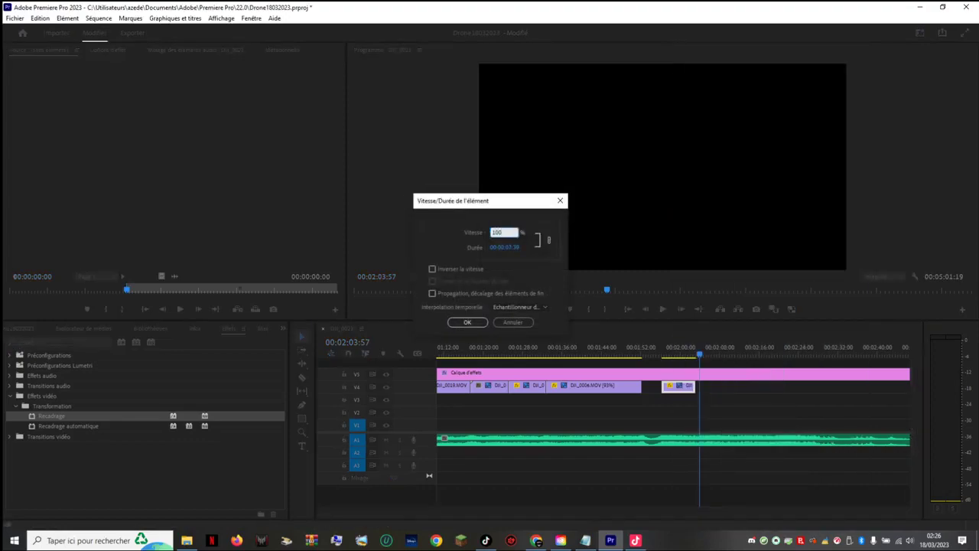
pyautogui.press('Return')
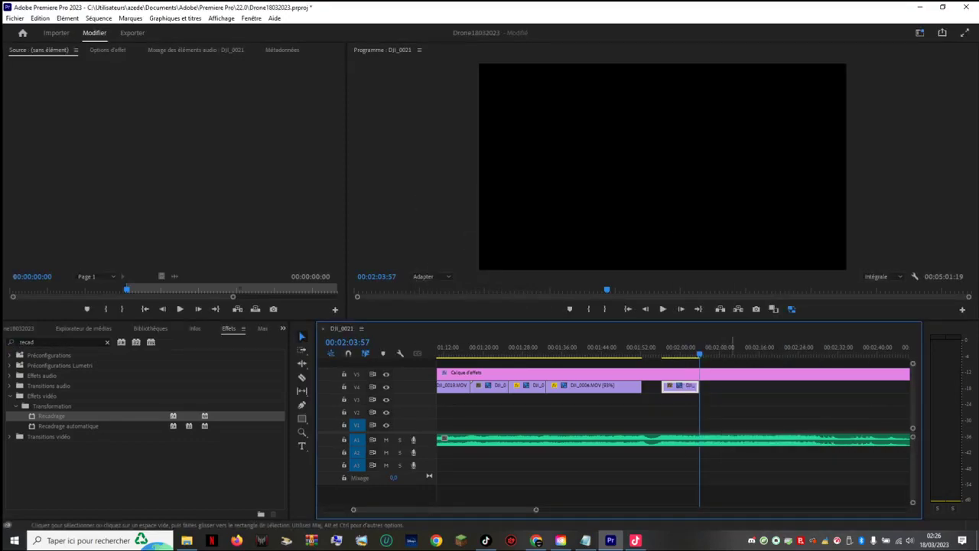
pyautogui.press('space')
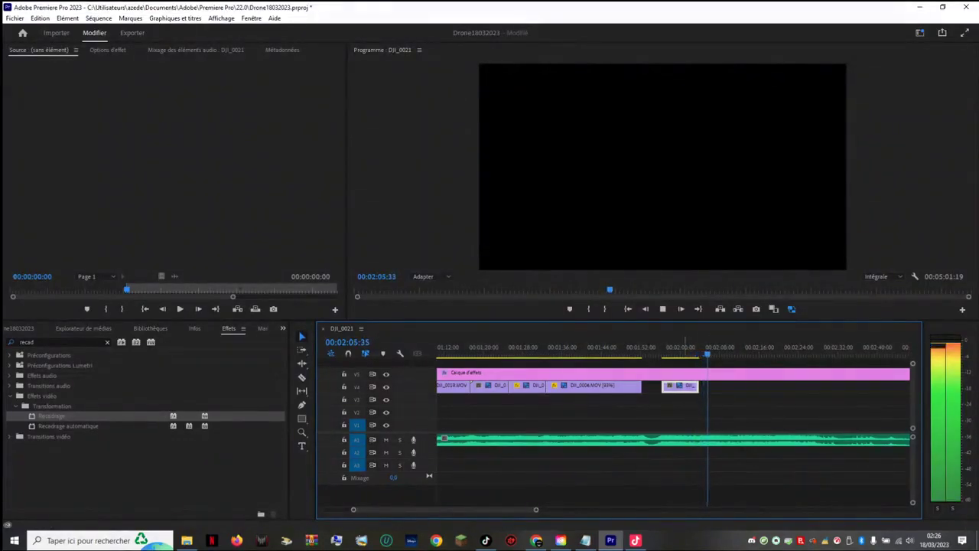
pyautogui.click(689, 346)
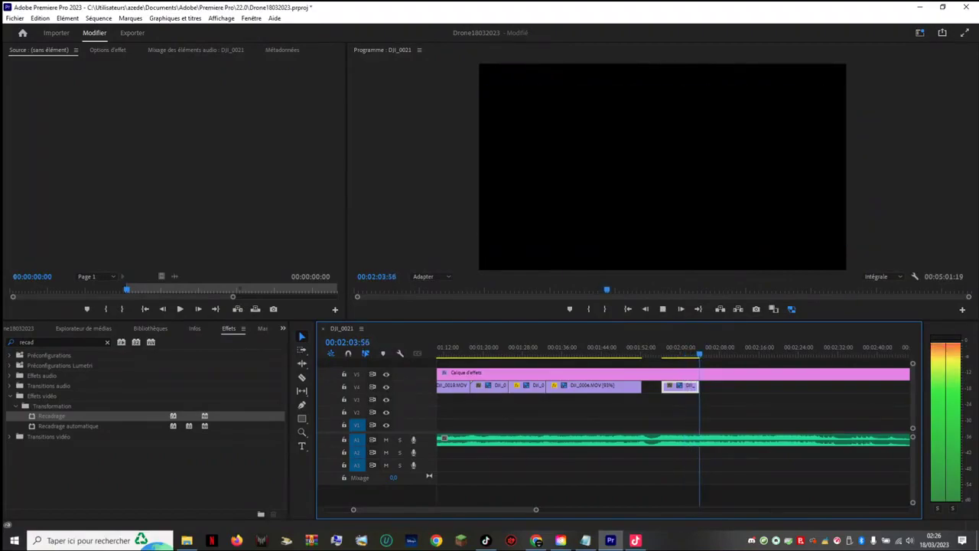
pyautogui.press('space')
# Step: Reverse the spare DJI_0005.MOV clip on V4 at about 00:03:34 to a speed of -100% and play it back
pyautogui.hscroll(3, 674, 413)
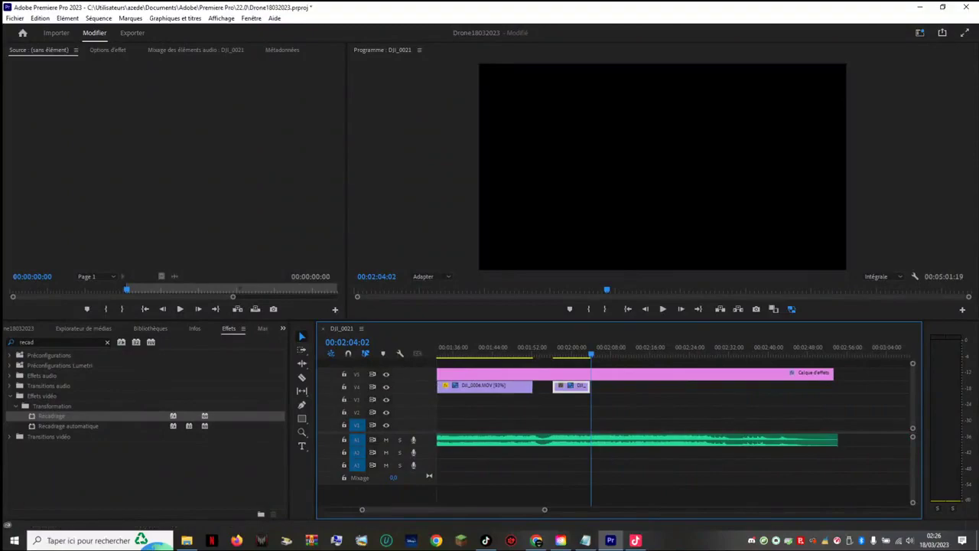
pyautogui.hscroll(2, 673, 413)
pyautogui.hscroll(-1, 673, 413)
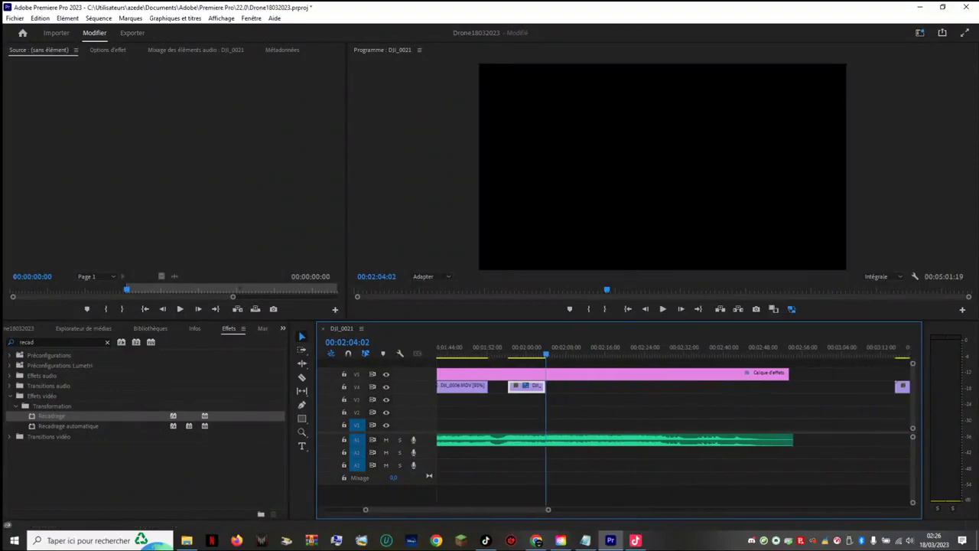
pyautogui.hscroll(8, 673, 413)
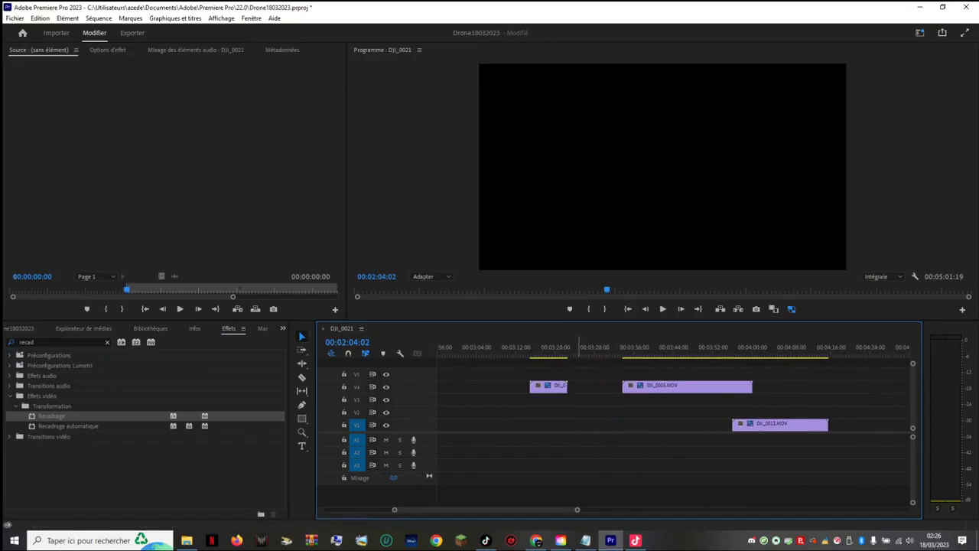
pyautogui.moveTo(555, 354); pyautogui.dragTo(732, 352)
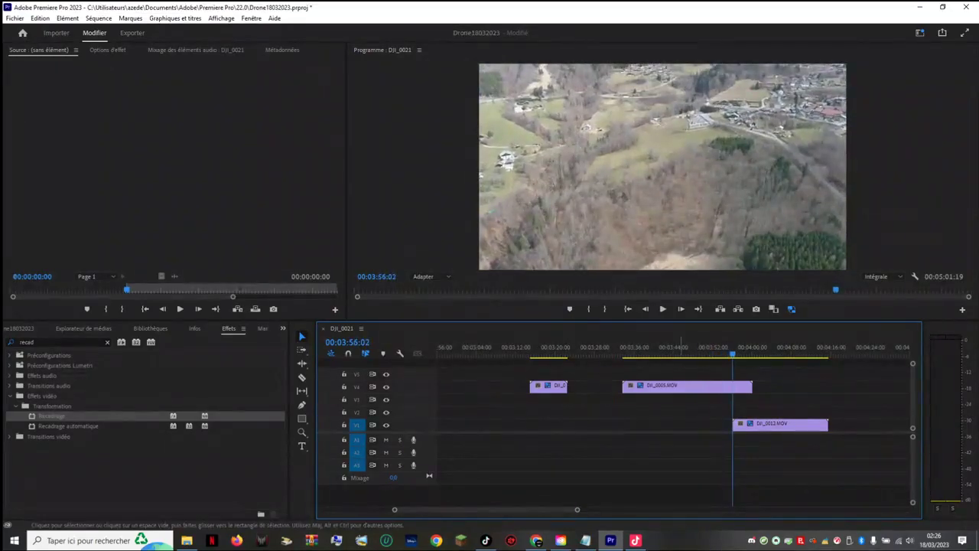
pyautogui.rightClick(674, 386)
pyautogui.click(704, 331)
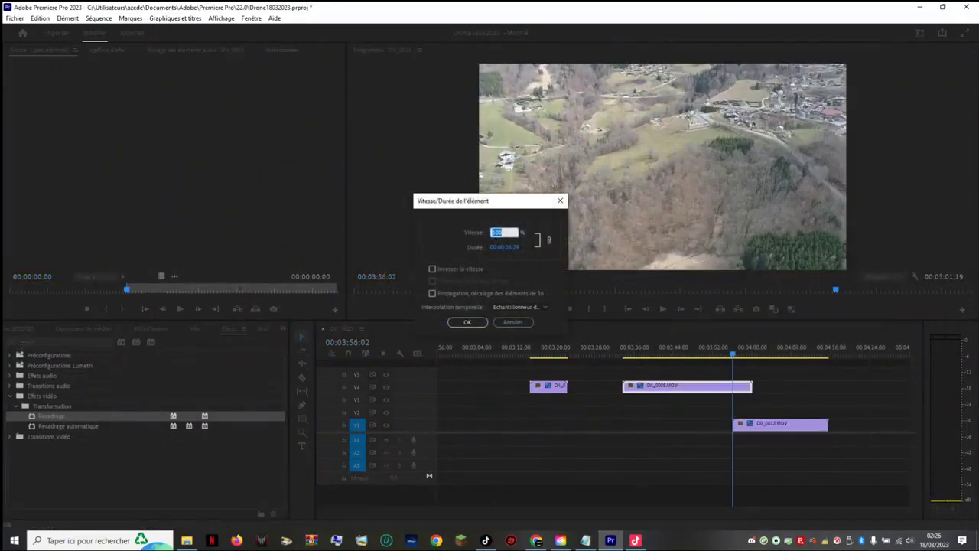
pyautogui.click(468, 322)
pyautogui.click(653, 352)
pyautogui.press('space')
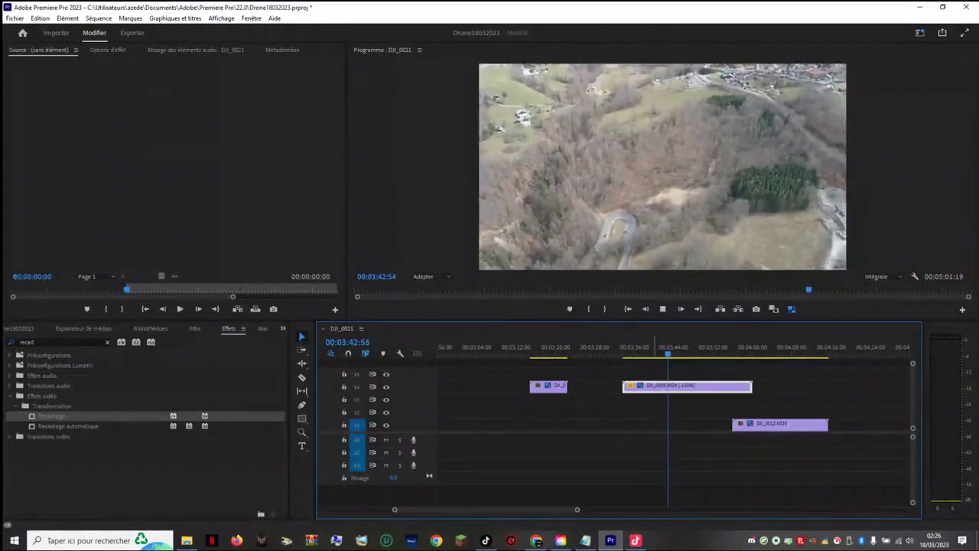
pyautogui.press('space')
# Step: Move the last short spare clip on V1 back to about 00:03:22, level with the end of the short spare V4 clip
pyautogui.scroll(-10, 673, 428)
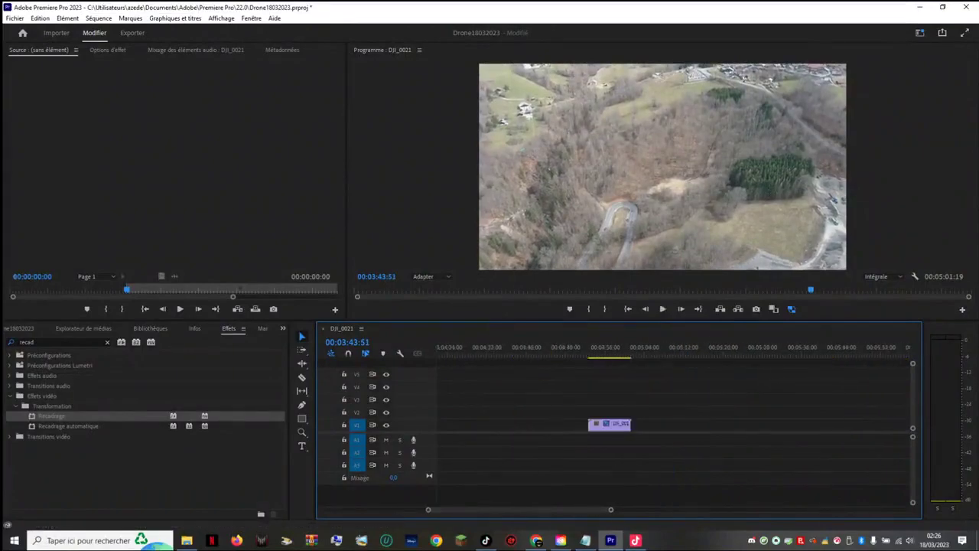
pyautogui.moveTo(544, 348); pyautogui.dragTo(567, 348)
pyautogui.moveTo(562, 425); pyautogui.dragTo(462, 425)
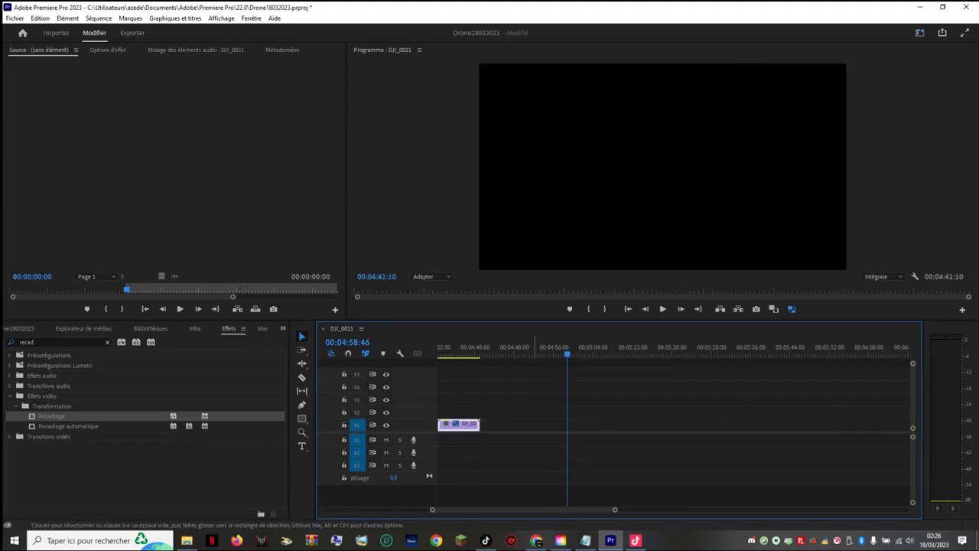
pyautogui.scroll(10, 475, 424)
pyautogui.moveTo(825, 425); pyautogui.dragTo(479, 424)
pyautogui.scroll(5, 511, 424)
pyautogui.scroll(3, 674, 413)
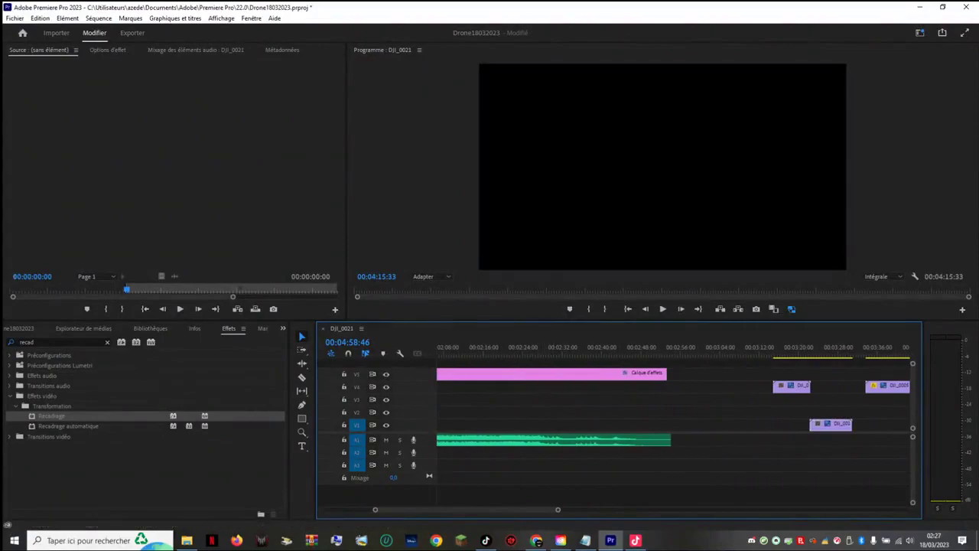
# Step: Move the short spare clip on V4 back to about 00:02:57, just beyond the end of the adjustment layer
pyautogui.scroll(3, 673, 413)
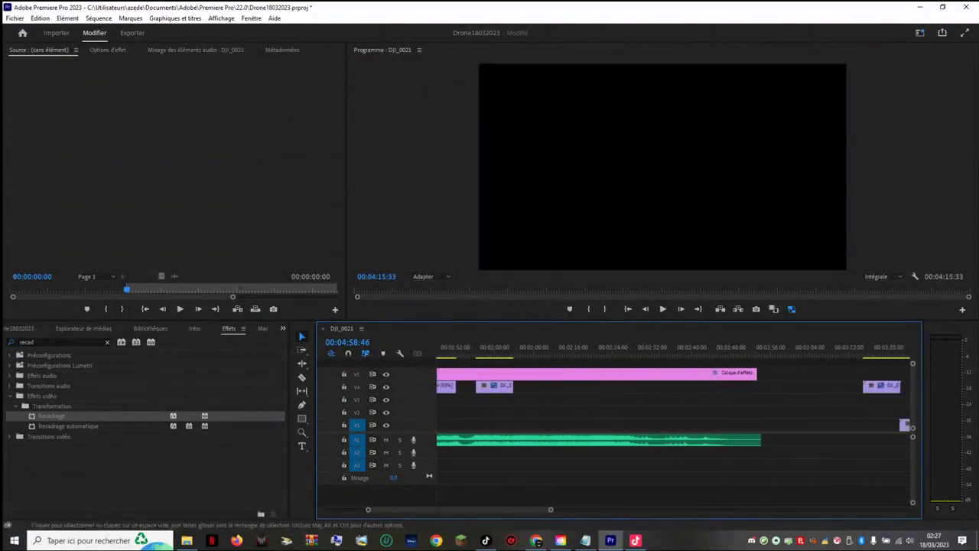
pyautogui.moveTo(888, 387); pyautogui.dragTo(543, 387)
pyautogui.moveTo(521, 348); pyautogui.dragTo(531, 349)
pyautogui.moveTo(533, 387); pyautogui.dragTo(791, 387)
# Step: Move the spare DJI_0012.MOV clip from V1 to V3 and bring it back to about 00:02:18
pyautogui.moveTo(540, 509); pyautogui.dragTo(575, 510)
pyautogui.moveTo(562, 349); pyautogui.dragTo(690, 349)
pyautogui.moveTo(678, 424); pyautogui.dragTo(476, 400)
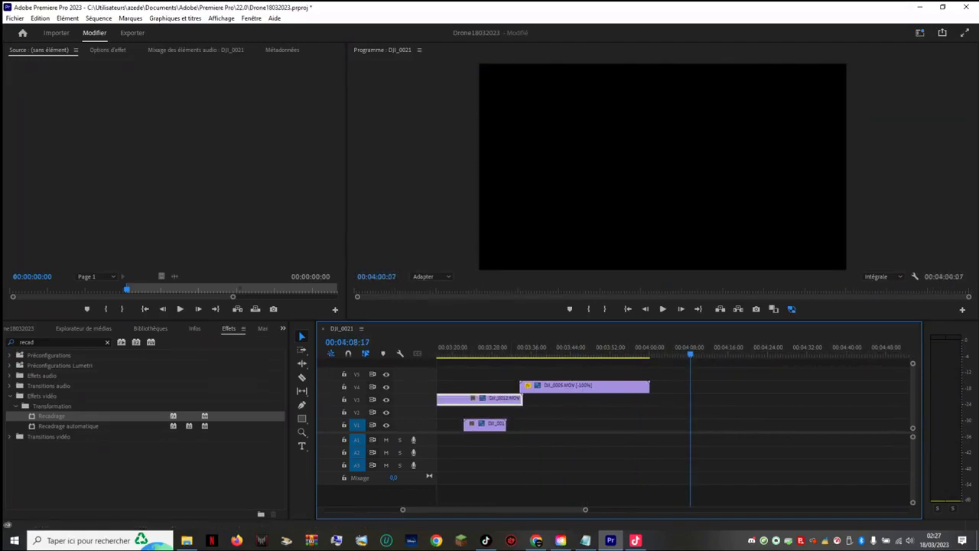
pyautogui.moveTo(494, 509); pyautogui.dragTo(472, 509)
pyautogui.hotkey('ctrl', 'z')
pyautogui.hotkey('ctrl', 'z')
pyautogui.hotkey('ctrl', 'z')
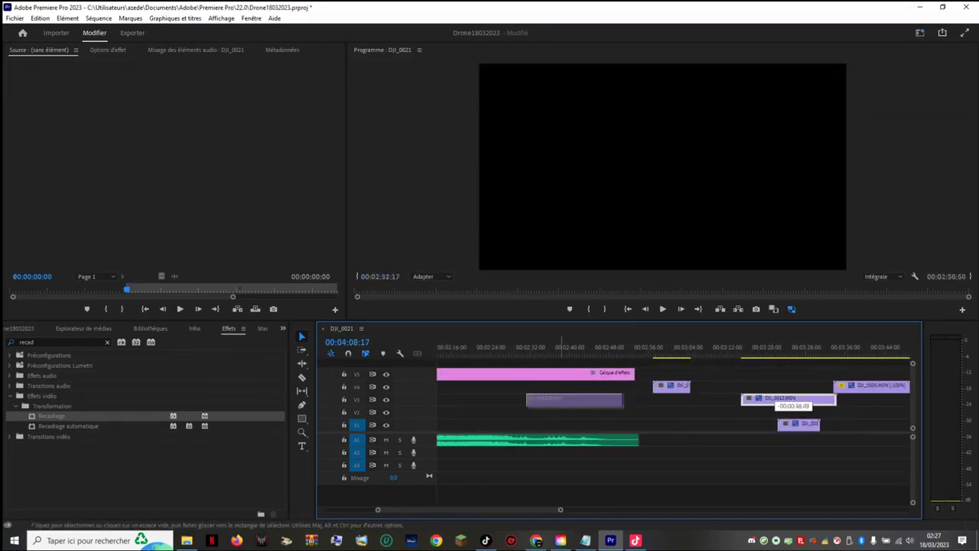
pyautogui.hotkey('ctrl', 'z')
pyautogui.hotkey('ctrl', 'z')
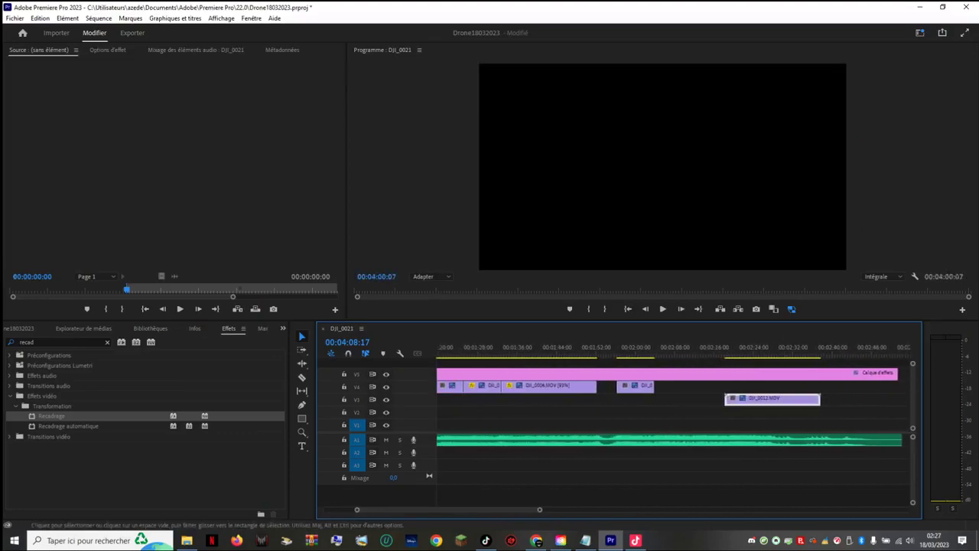
# Step: Place the DJI_0012.MOV clip on V4 directly after the DJI_0020.MOV clip at about 00:02:04 and play it back
pyautogui.click(629, 348)
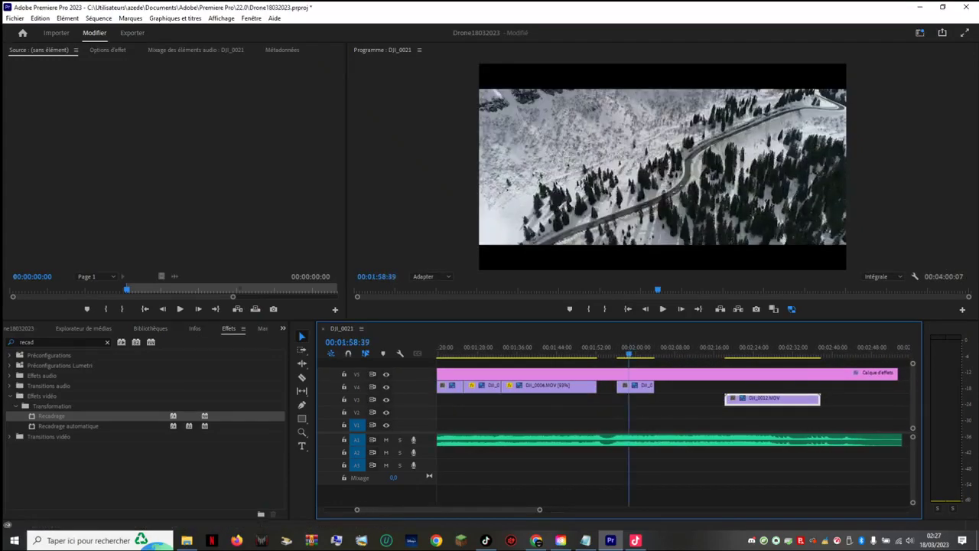
pyautogui.moveTo(760, 400); pyautogui.dragTo(689, 387)
pyautogui.moveTo(771, 398); pyautogui.dragTo(771, 398)
pyautogui.press('space')
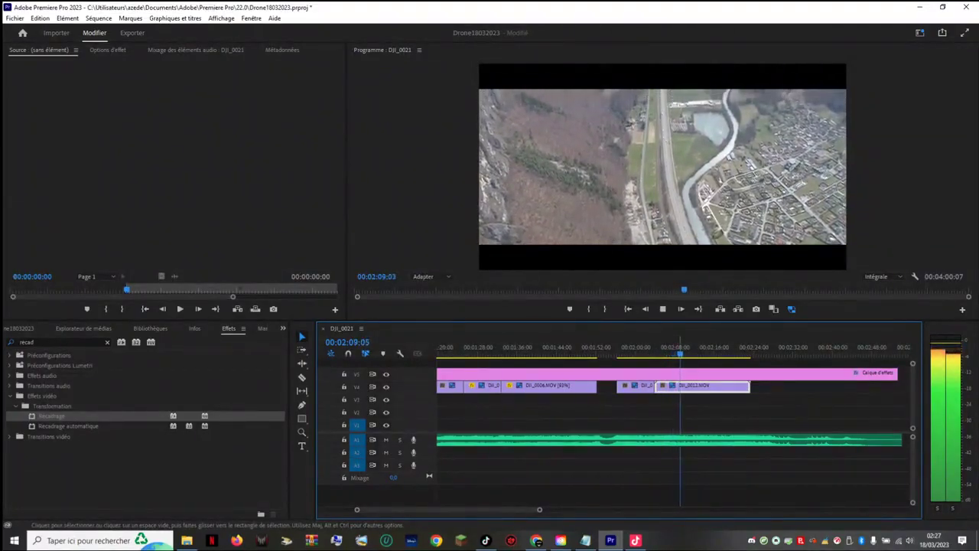
pyautogui.press('space')
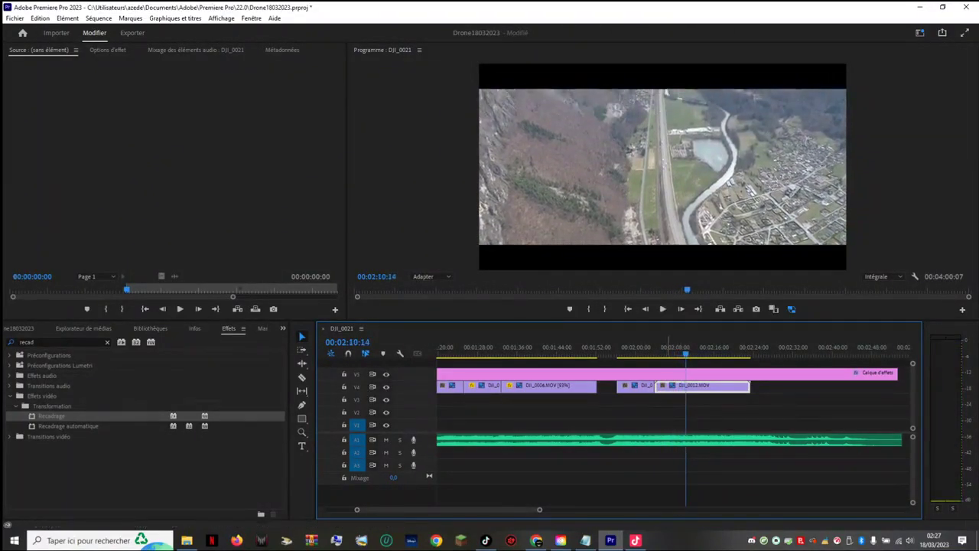
pyautogui.press('space')
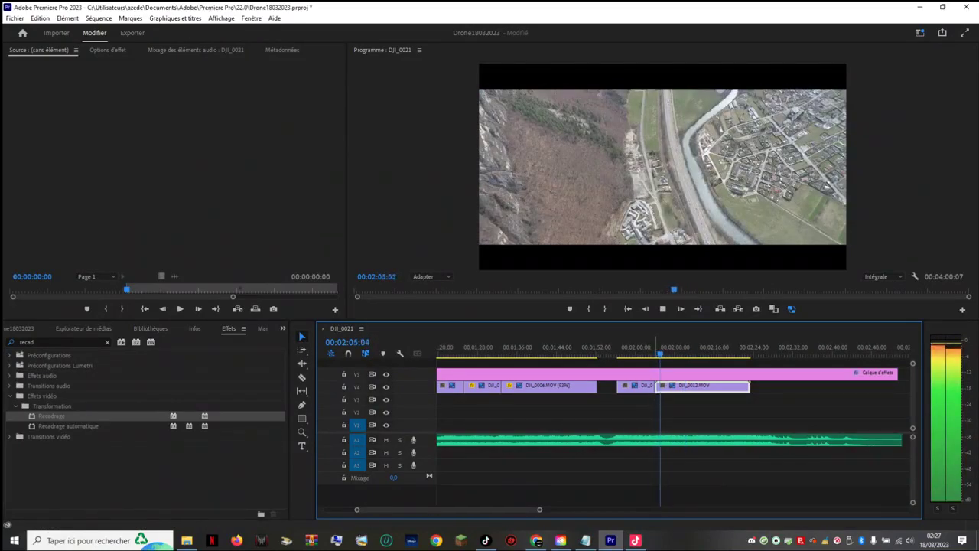
# Step: Play the DJI_0012.MOV clip on V4 against the music from about 00:02:05
pyautogui.press('space')
pyautogui.press('space')
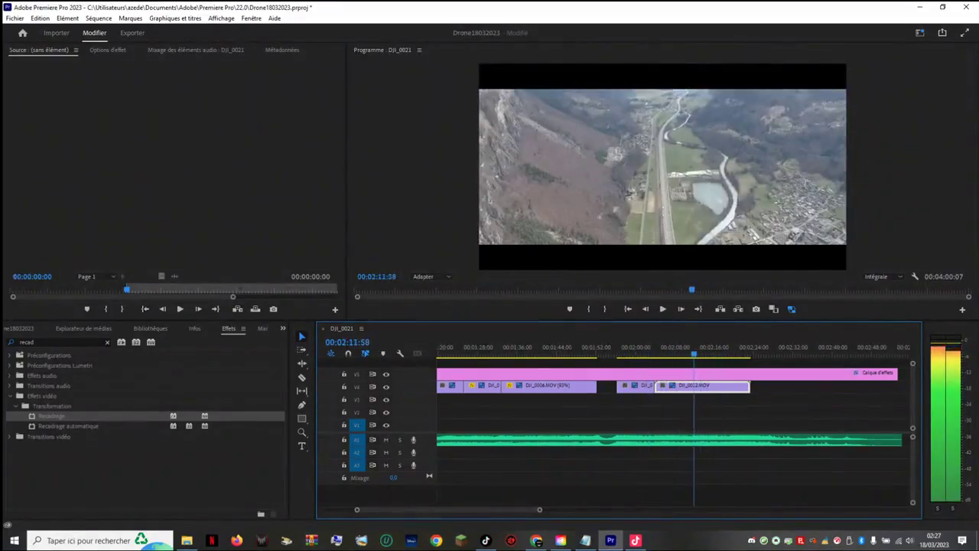
pyautogui.press('space')
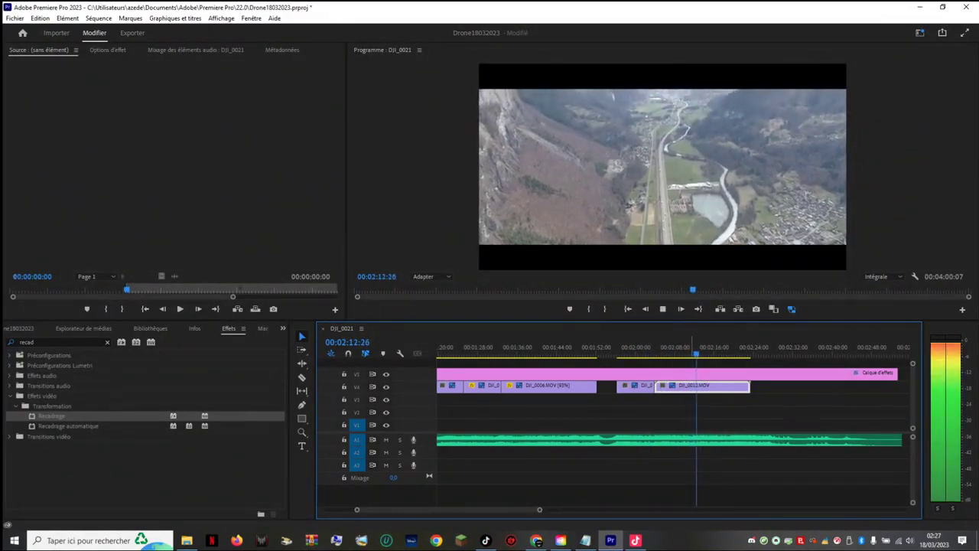
pyautogui.press('space')
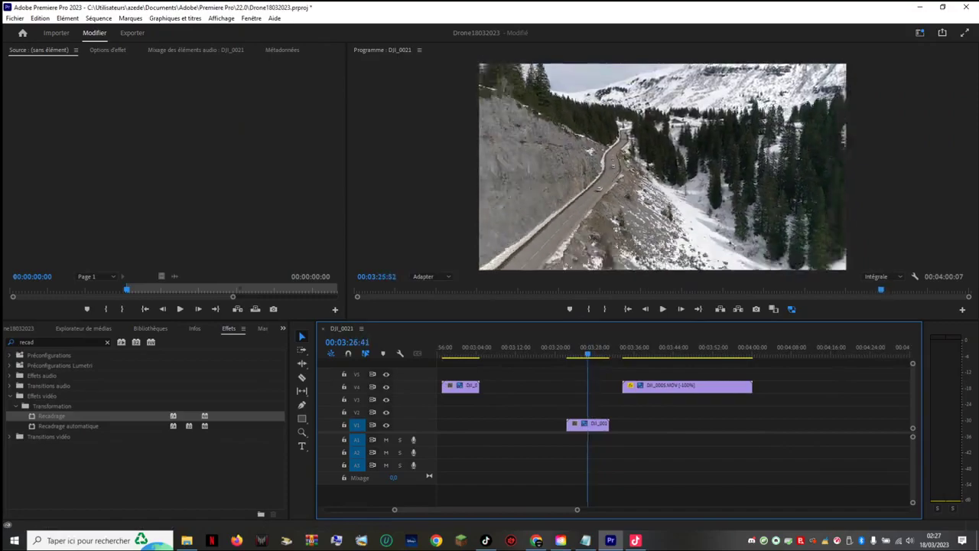
# Step: Review the spare clips beyond the end of the adjustment layer and preview the short one on V4 up to about 00:03:04
pyautogui.moveTo(588, 353); pyautogui.dragTo(461, 353)
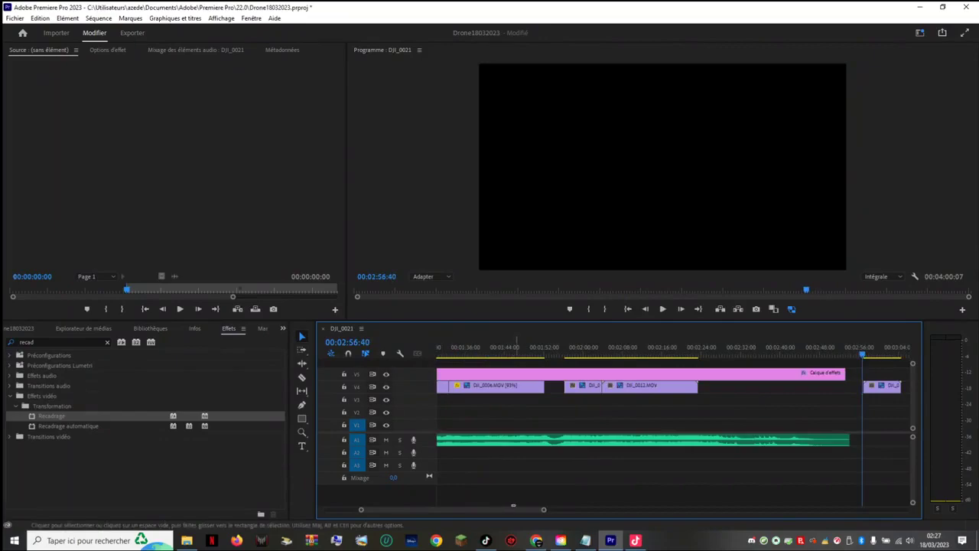
pyautogui.moveTo(514, 509); pyautogui.dragTo(550, 509)
pyautogui.click(499, 352)
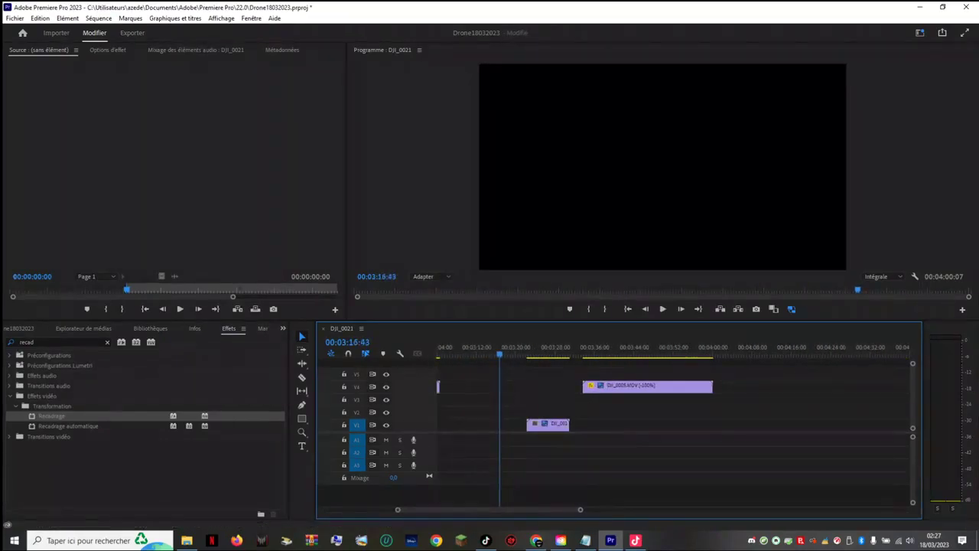
pyautogui.scroll(3, 673, 428)
pyautogui.click(617, 348)
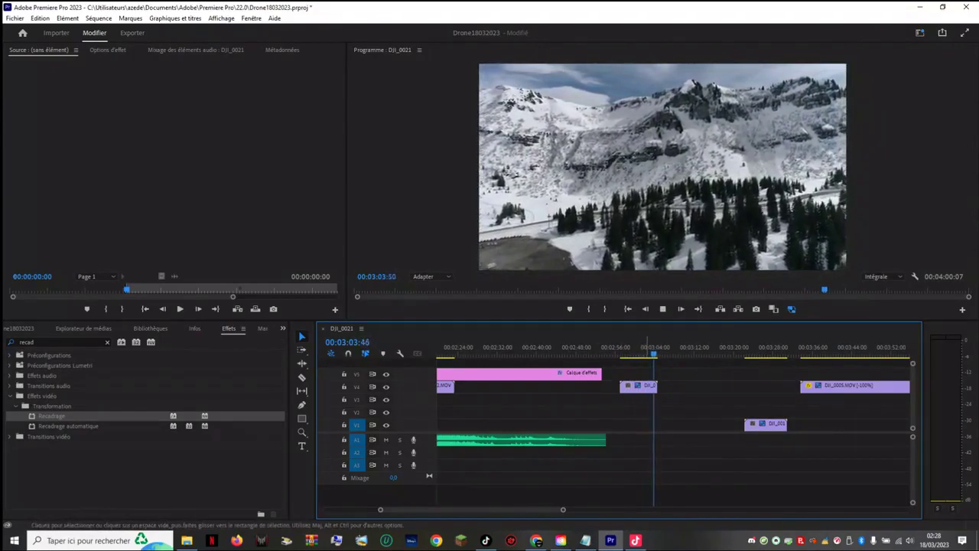
pyautogui.press('space')
# Step: Move the short spare clip just beyond the adjustment layer from V4 to V2 and bring it back to about 00:02:21
pyautogui.moveTo(647, 386); pyautogui.dragTo(473, 412)
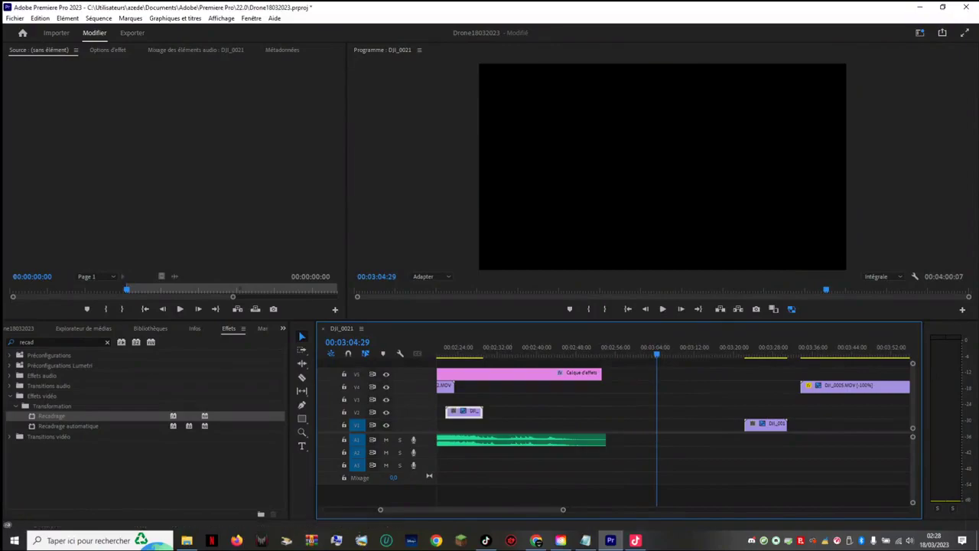
pyautogui.scroll(10, 505, 411)
pyautogui.moveTo(689, 386); pyautogui.dragTo(681, 417)
pyautogui.hotkey('ctrl', 'z')
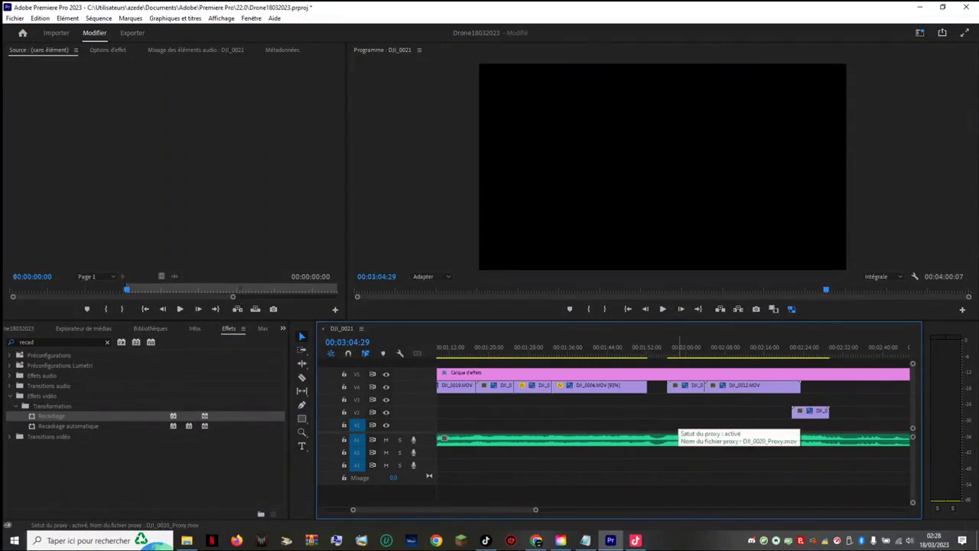
# Step: Shift DJI_0012.MOV on V4 to about 00:02:19 and place the short DJI_0018.MOV clip from V2 on V4 just after DJI_0020.MOV
pyautogui.moveTo(716, 386); pyautogui.dragTo(817, 413)
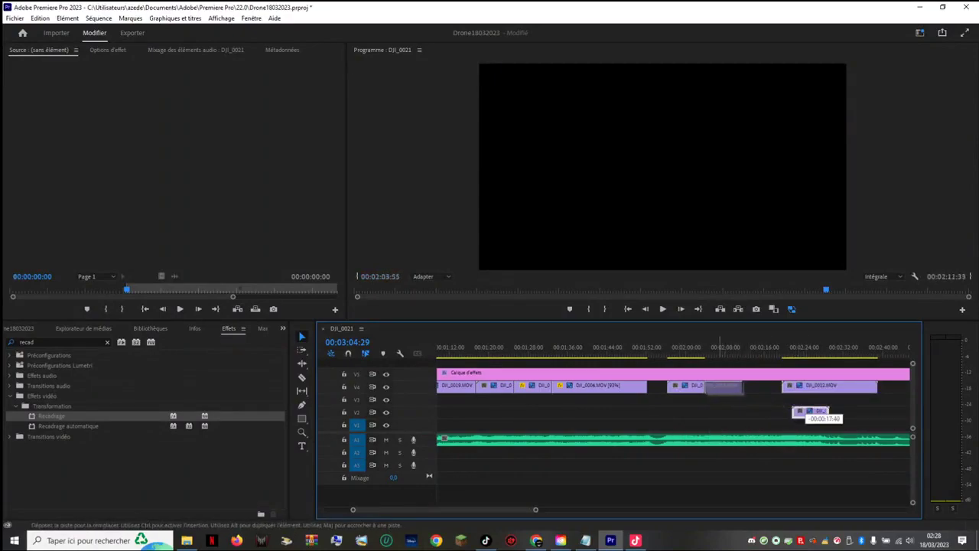
pyautogui.moveTo(719, 387); pyautogui.dragTo(720, 387)
pyautogui.click(694, 348)
pyautogui.press('space')
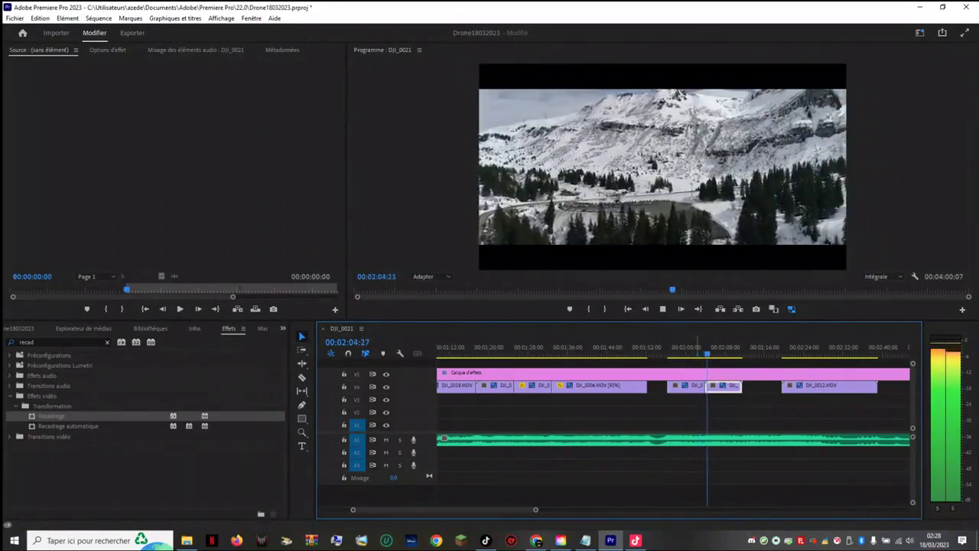
pyautogui.press('space')
pyautogui.press('space')
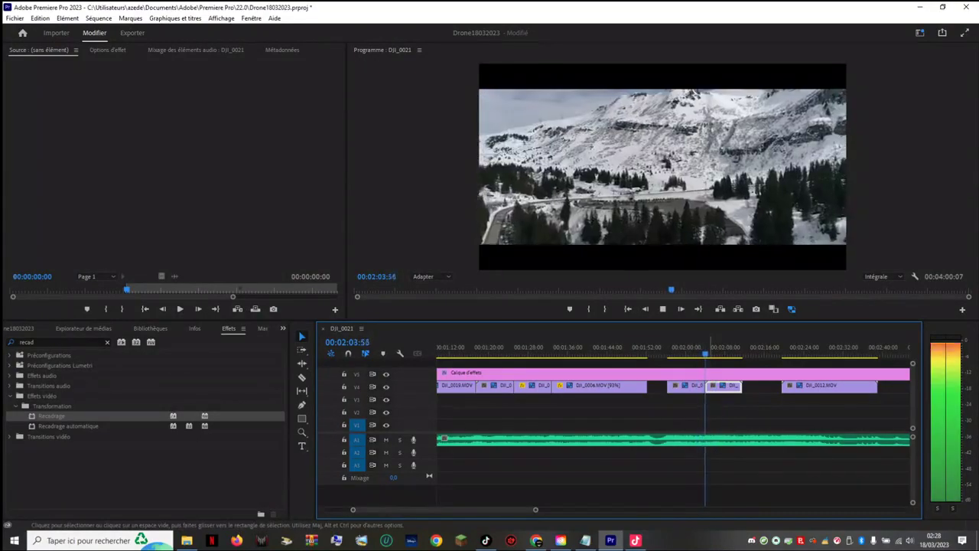
pyautogui.press('space')
# Step: Close the small gap on V4 by moving DJI_0018.MOV against the end of DJI_0020.MOV at about 00:02:03:52
pyautogui.press('=')
pyautogui.press('=')
pyautogui.press('=')
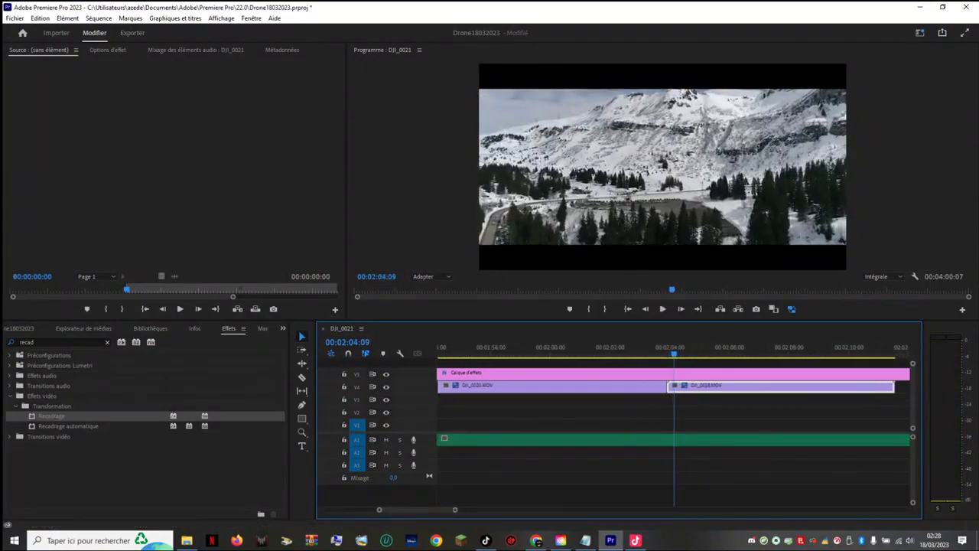
pyautogui.press('=')
pyautogui.moveTo(735, 386); pyautogui.dragTo(731, 387)
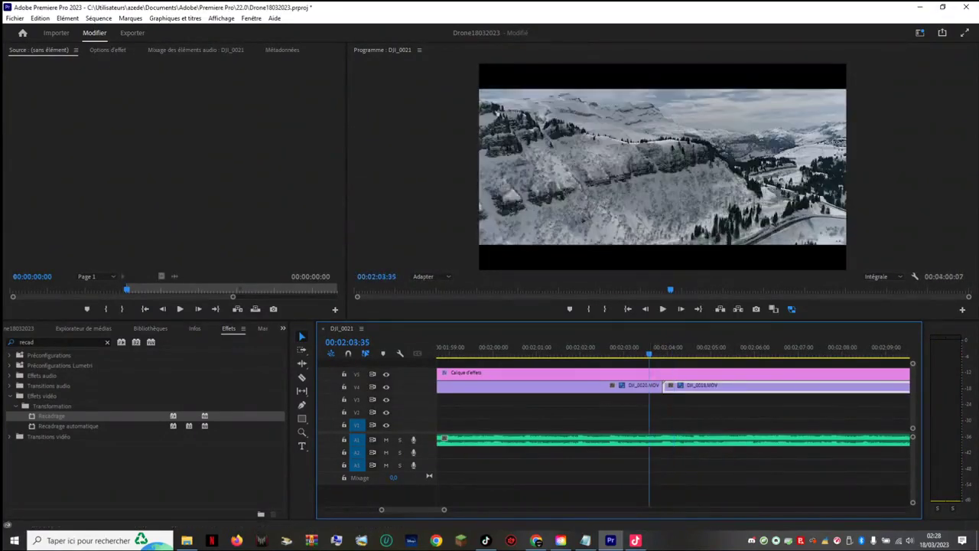
# Step: Play the DJI_0018.MOV clip against the music and replay its ending from about 00:02:10
pyautogui.press('space')
pyautogui.press('-')
pyautogui.press('-')
pyautogui.press('-')
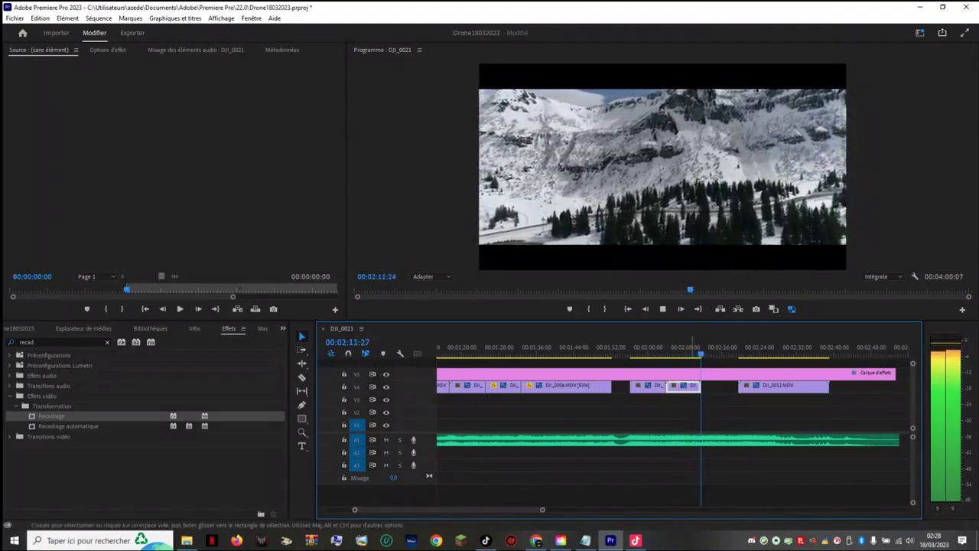
pyautogui.press('space')
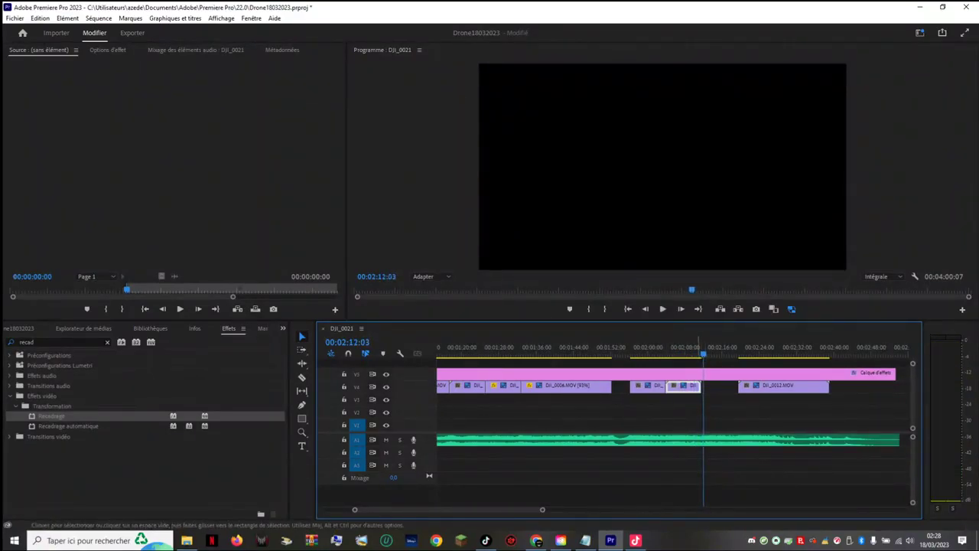
pyautogui.click(695, 346)
pyautogui.press('space')
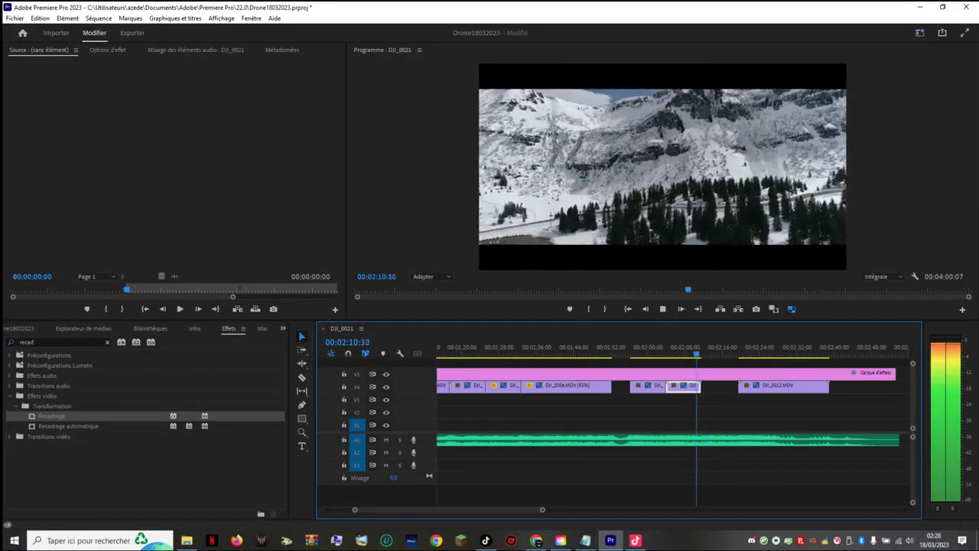
pyautogui.press('space')
pyautogui.press('space')
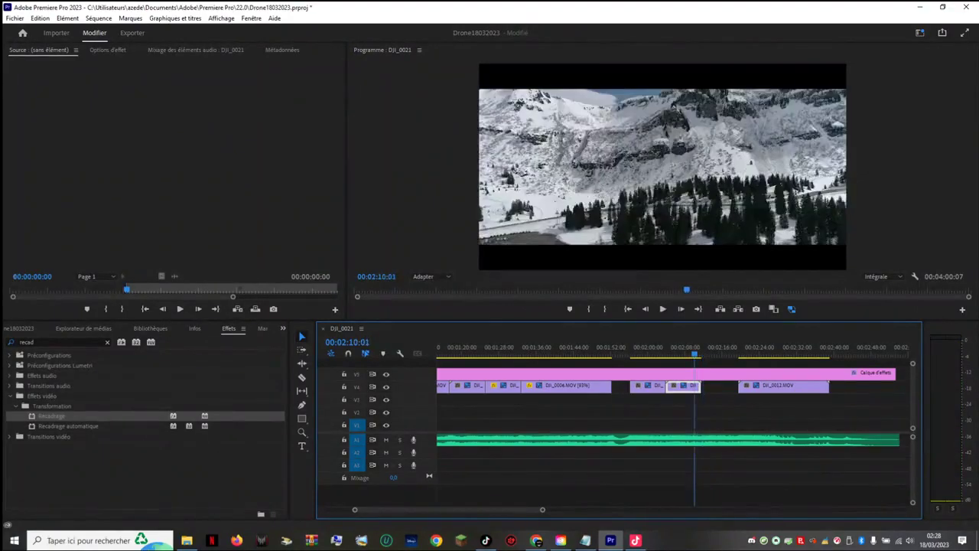
pyautogui.press('space')
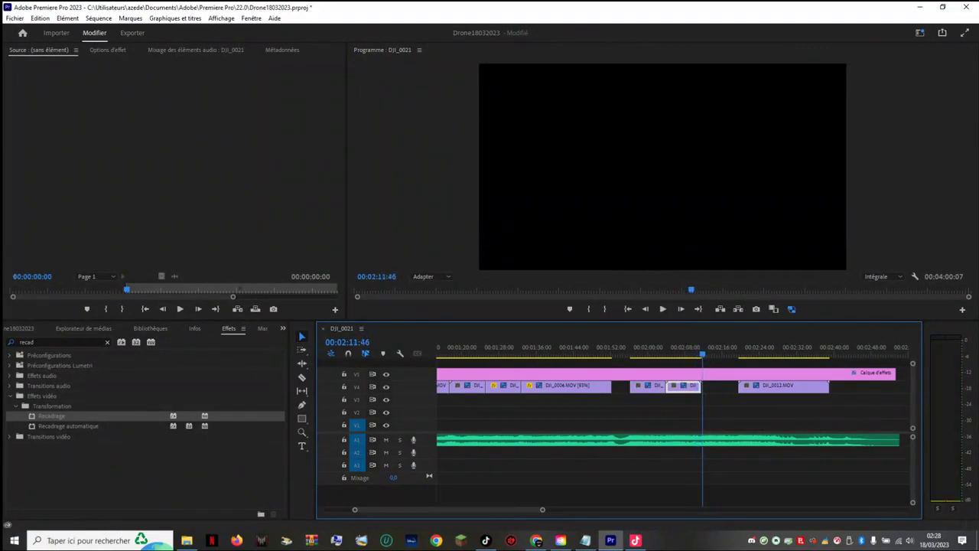
# Step: Try shifting the DJI_0018.MOV clip slightly later on V4, and return it to the end of DJI_0020.MOV
pyautogui.moveTo(700, 387); pyautogui.dragTo(693, 388)
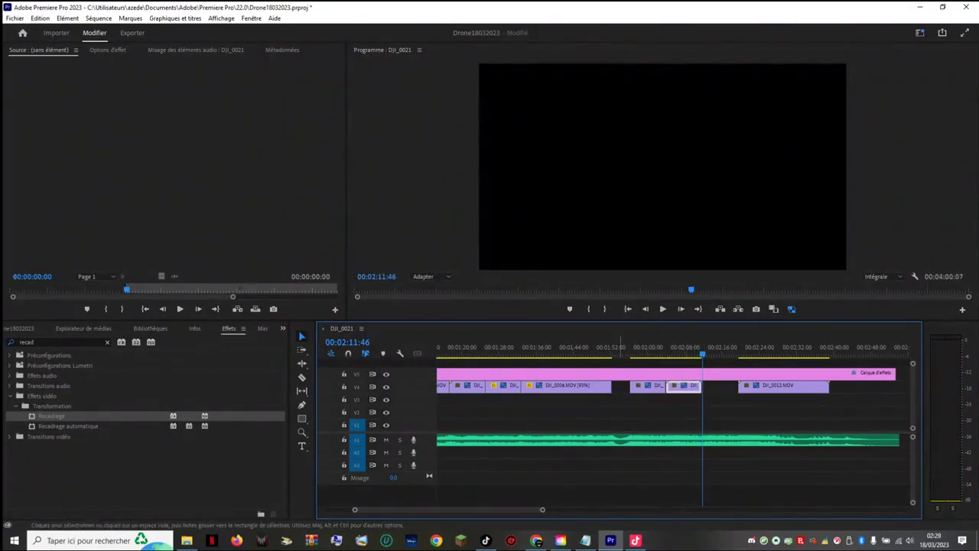
pyautogui.press('=')
pyautogui.press('=')
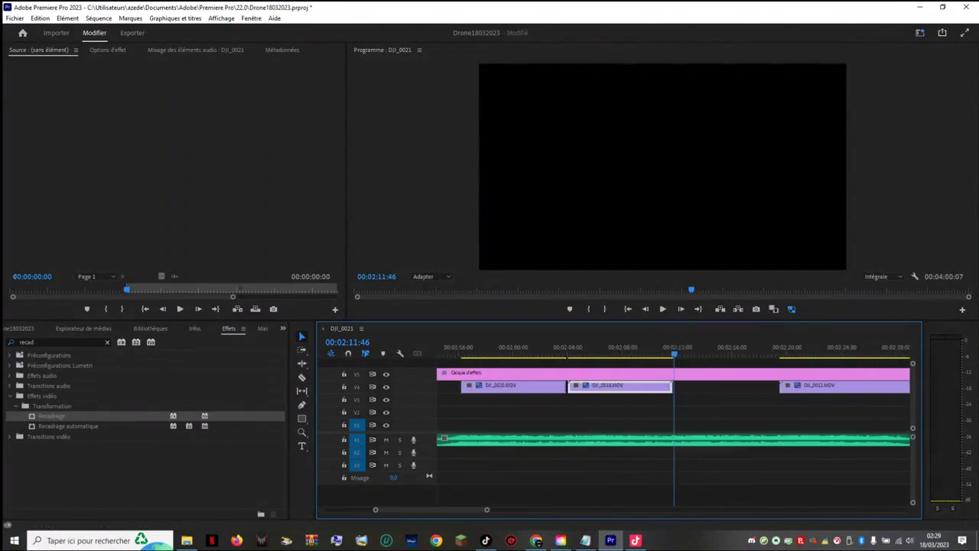
pyautogui.moveTo(636, 388); pyautogui.dragTo(648, 388)
# Step: Set the speed of the DJI_0018.MOV clip after DJI_0020.MOV to 105%
pyautogui.rightClick(629, 386)
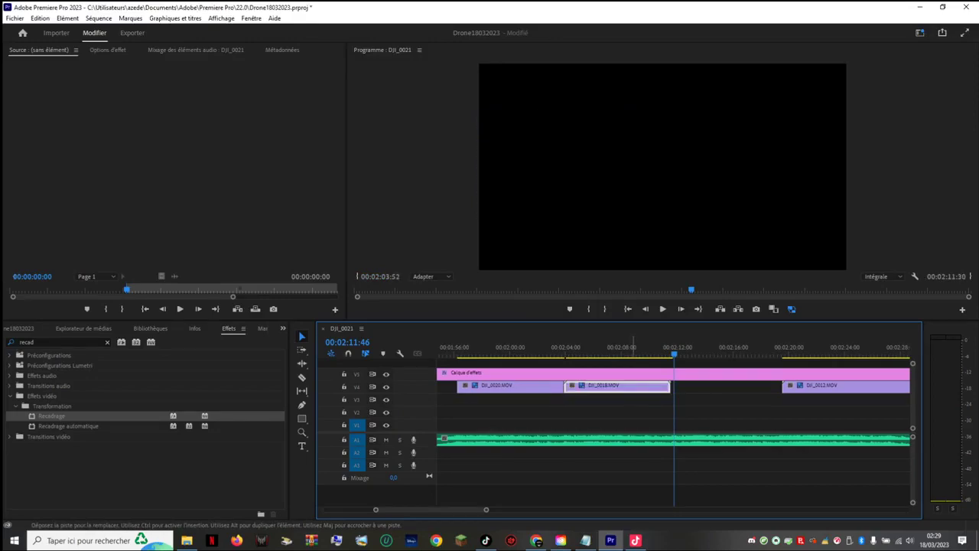
pyautogui.click(667, 330)
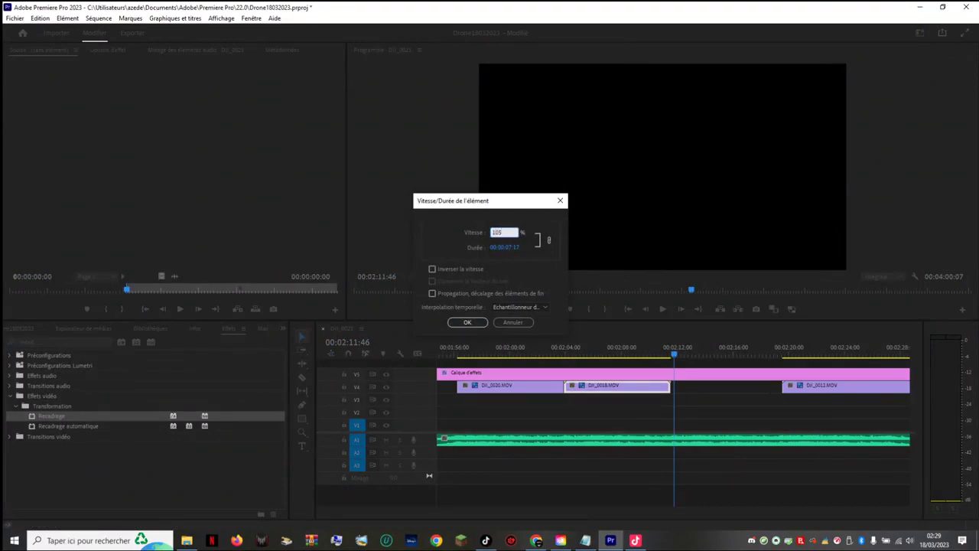
pyautogui.press('Return')
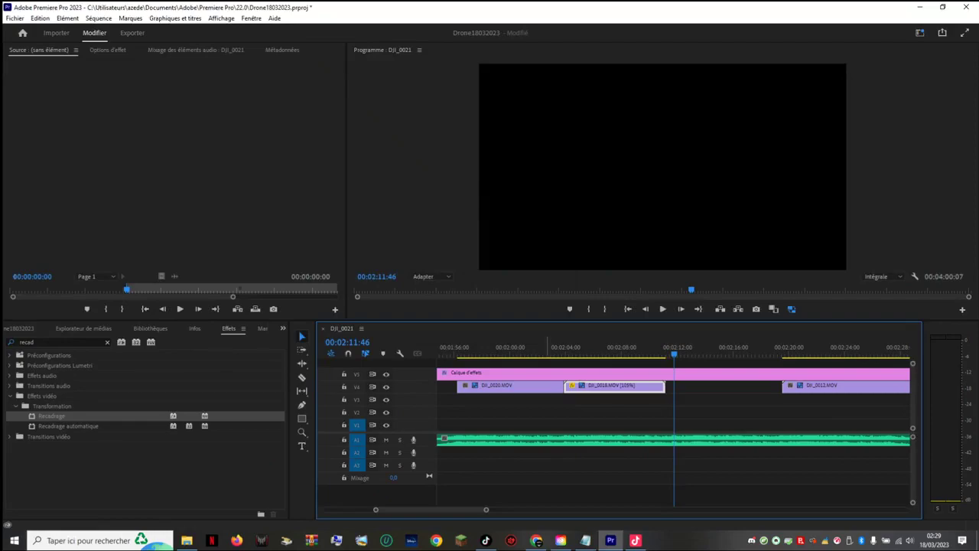
# Step: Set the DJI_0018.MOV clip's speed to 95%, trim its end to the playhead at 00:02:11:46 and play it back
pyautogui.rightClick(628, 386)
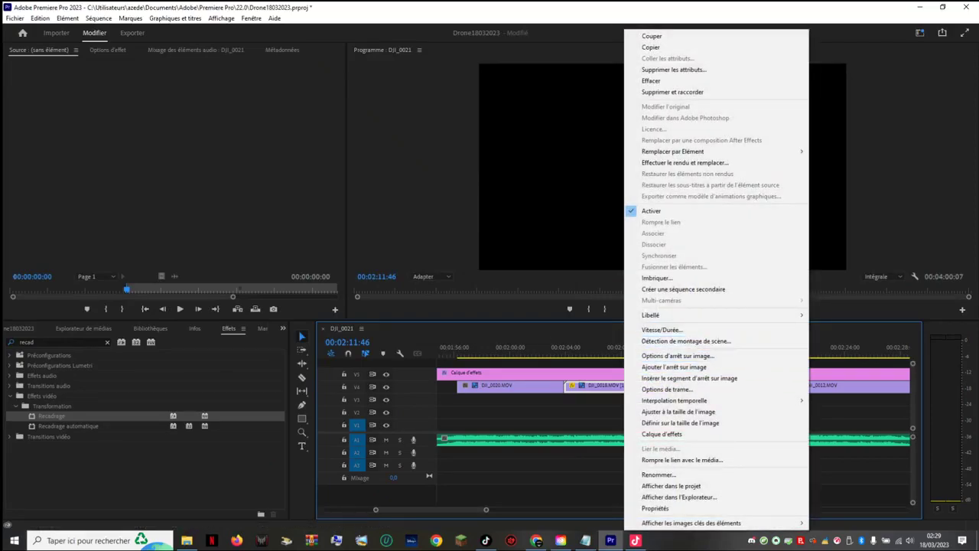
pyautogui.click(663, 330)
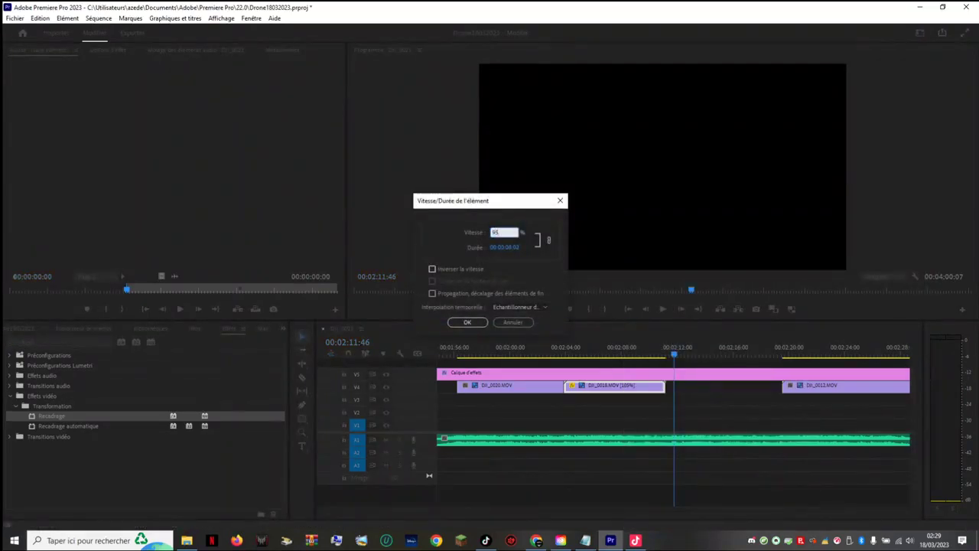
pyautogui.press('Return')
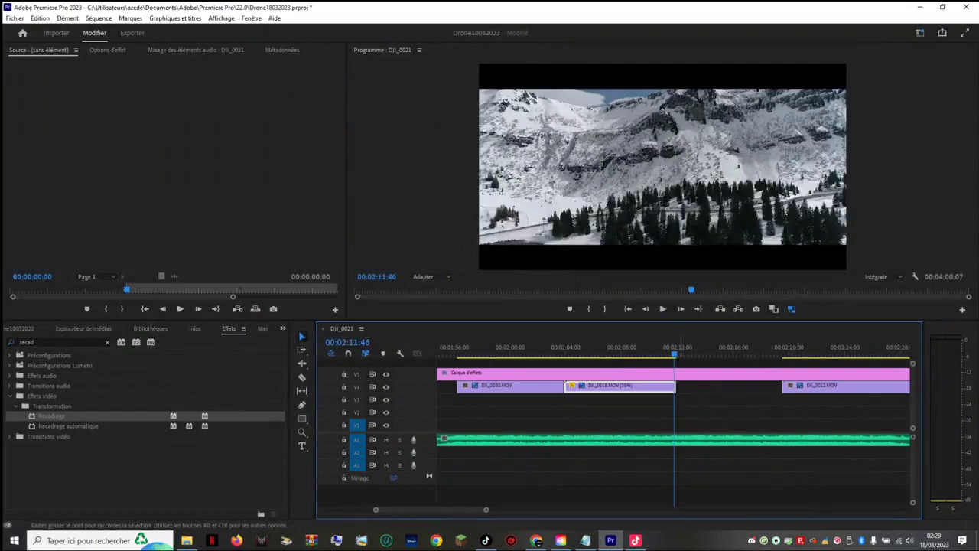
pyautogui.moveTo(675, 387); pyautogui.dragTo(672, 387)
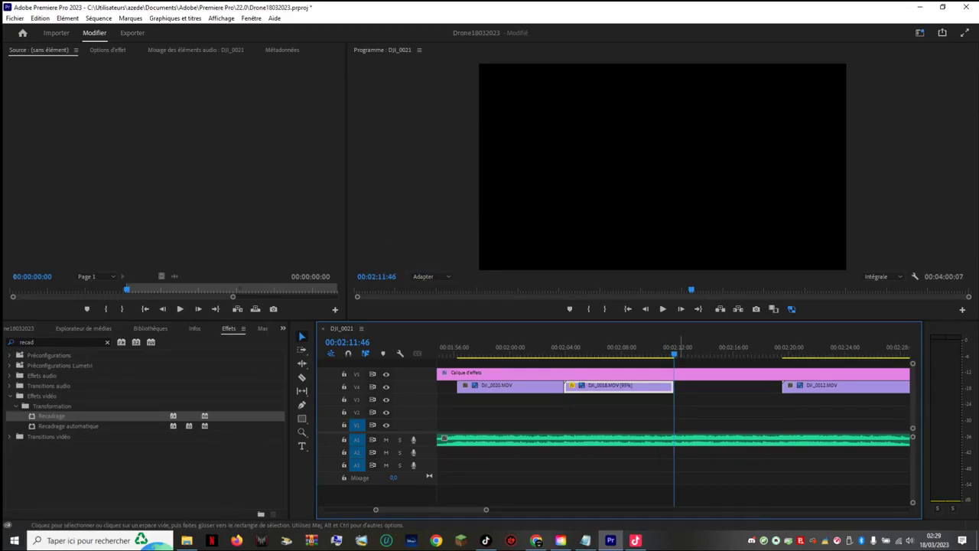
pyautogui.press('Up')
pyautogui.press('space')
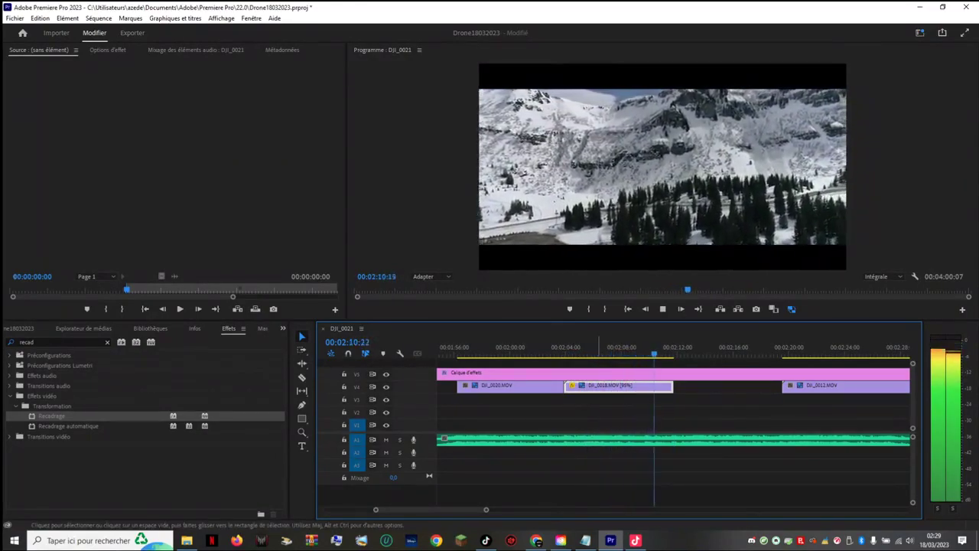
pyautogui.press('space')
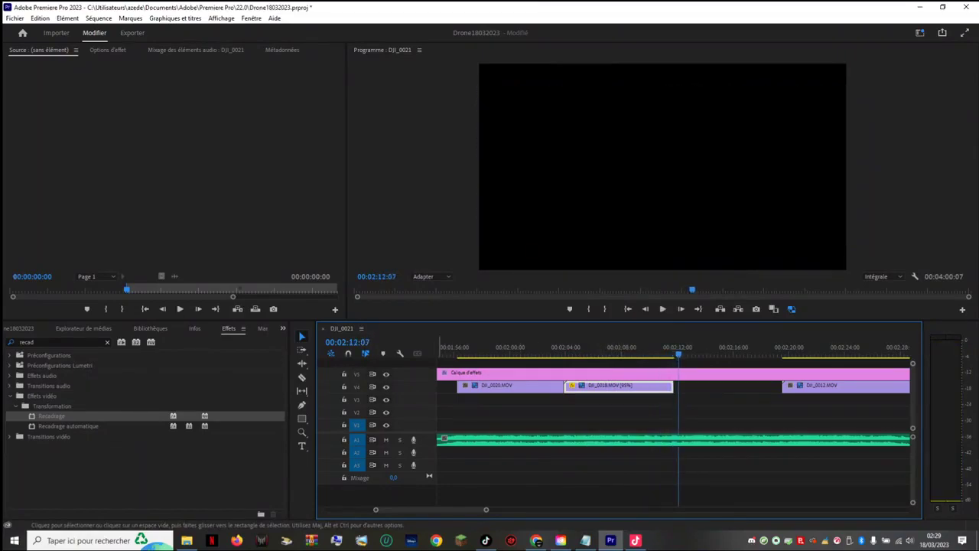
# Step: Preview the reversed spare DJI_0005.MOV clip on V4 from about 00:03:48
pyautogui.press('-')
pyautogui.press('-')
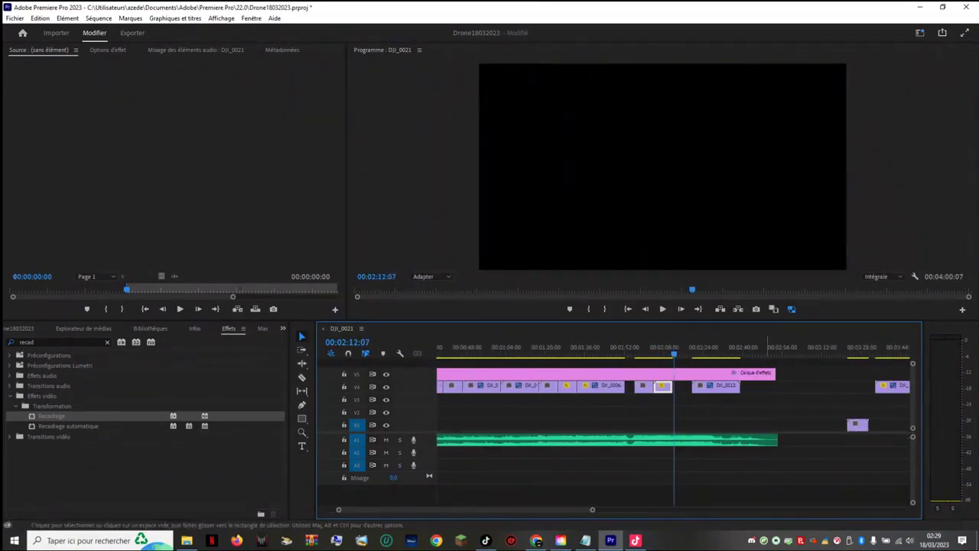
pyautogui.scroll(-3, 673, 429)
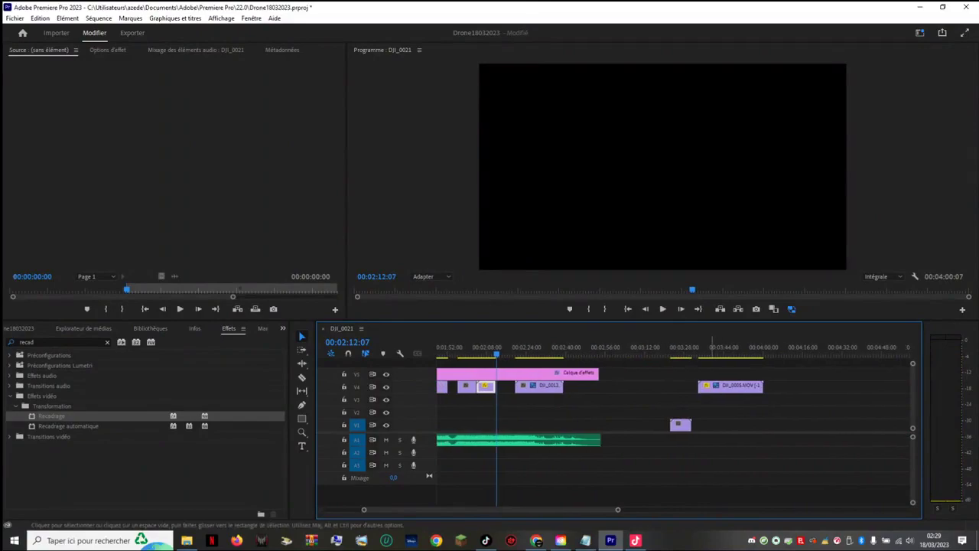
pyautogui.moveTo(724, 348); pyautogui.dragTo(735, 348)
pyautogui.press('space')
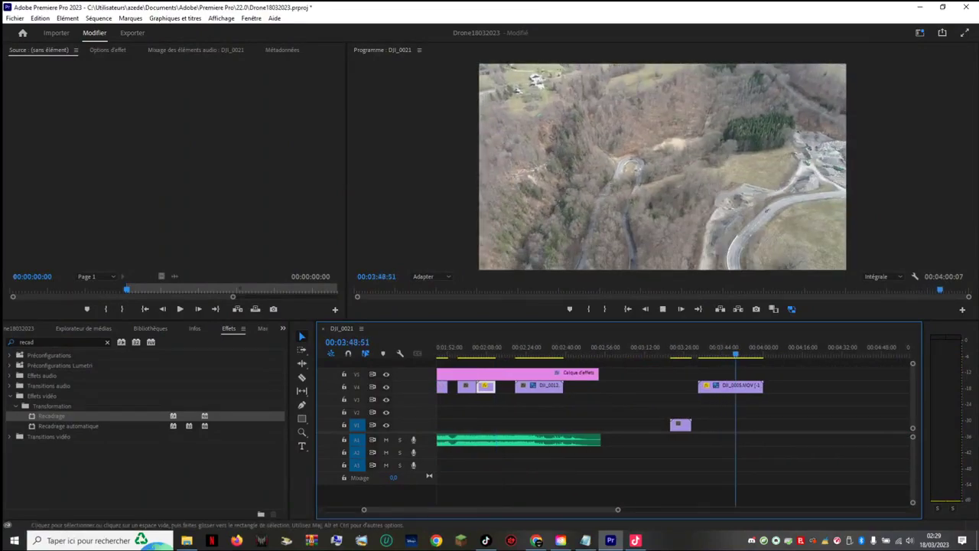
# Step: Move the adjustment layer up from V5 to V6 and compare the end of DJI_0018.MOV with the reversed spare clip near 00:03:39
pyautogui.moveTo(553, 374); pyautogui.dragTo(491, 348)
pyautogui.click(519, 349)
pyautogui.press('space')
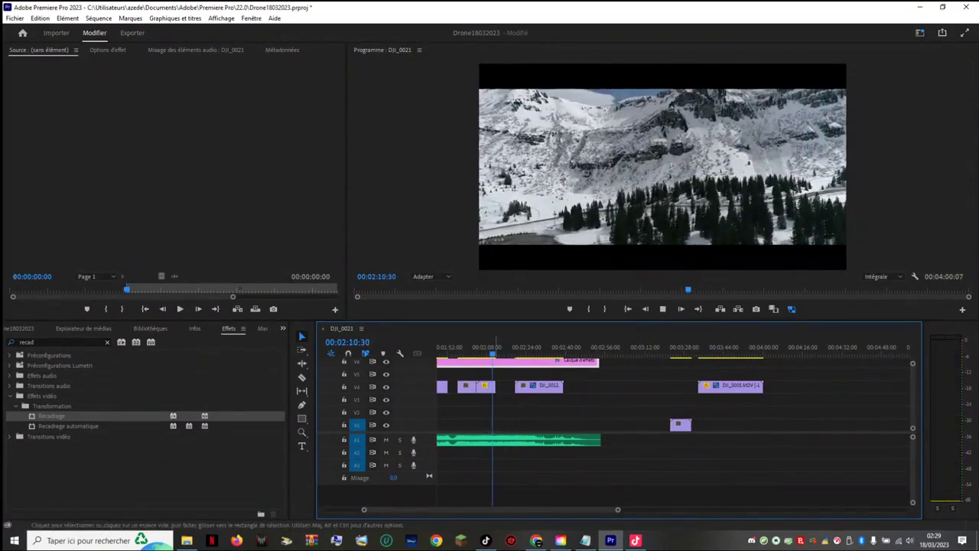
pyautogui.press('space')
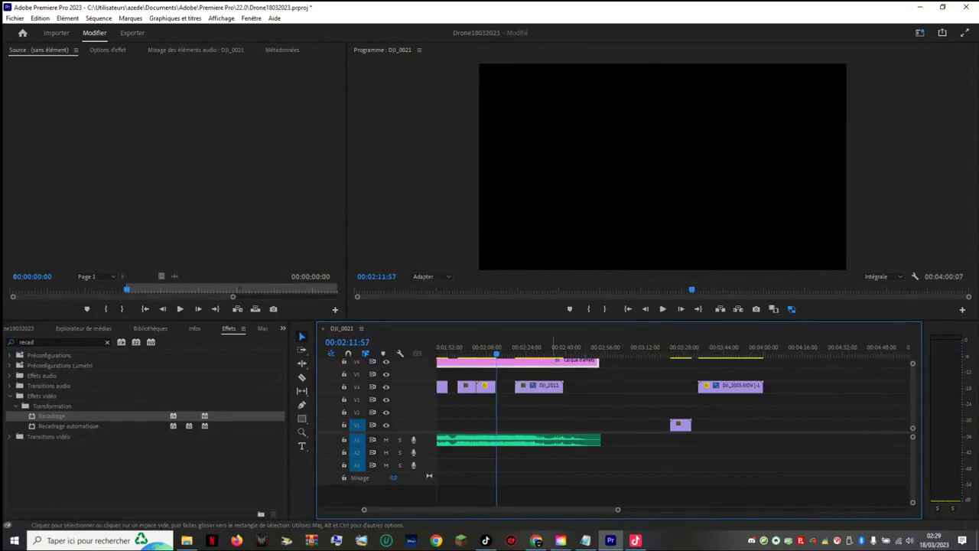
pyautogui.moveTo(497, 349); pyautogui.dragTo(710, 353)
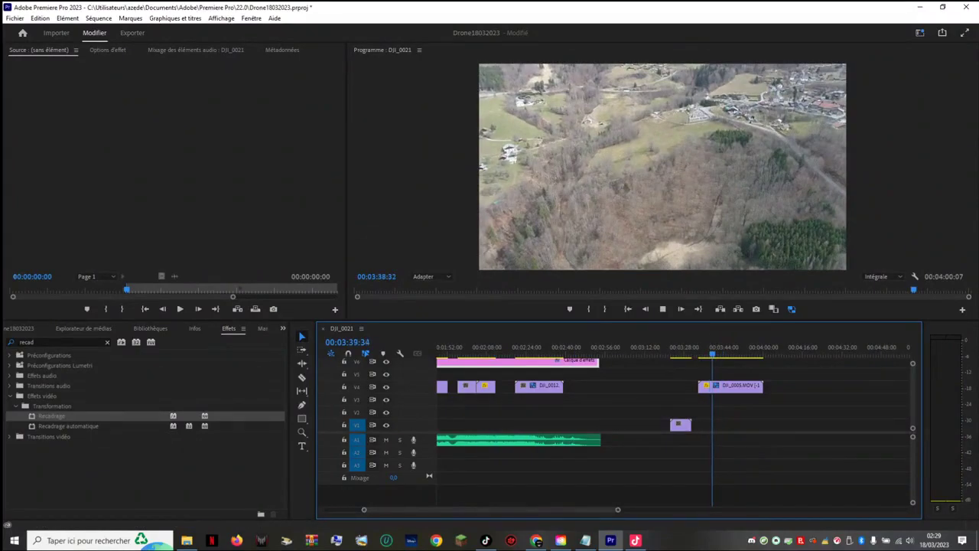
# Step: Turn off reversed speed on the spare DJI_0005.MOV clip on V4, keeping 100%, and preview it in its forward direction
pyautogui.press('space')
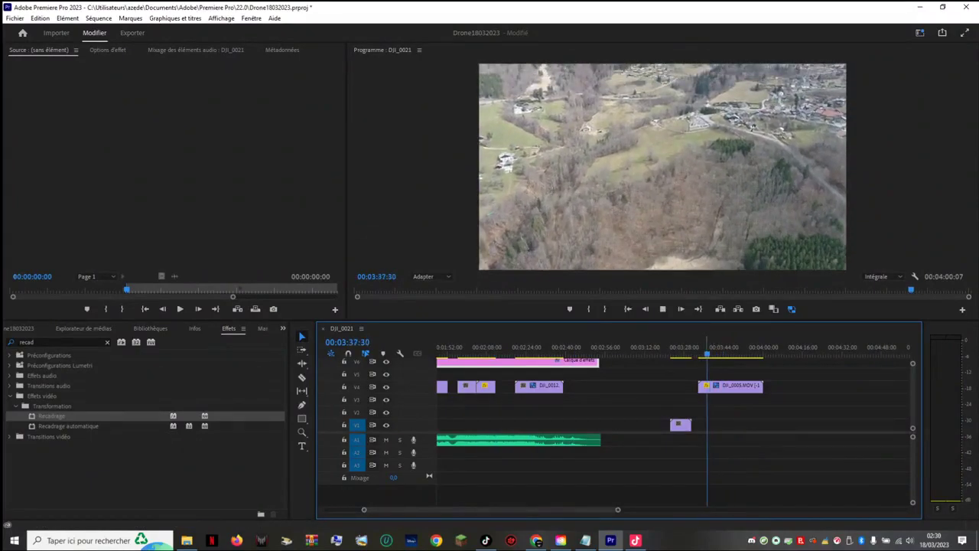
pyautogui.rightClick(716, 385)
pyautogui.click(754, 330)
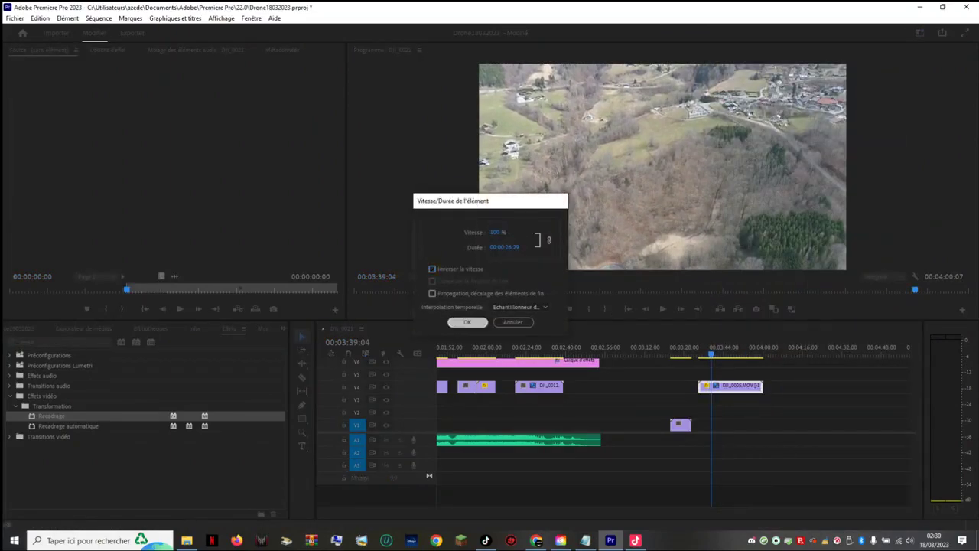
pyautogui.click(467, 322)
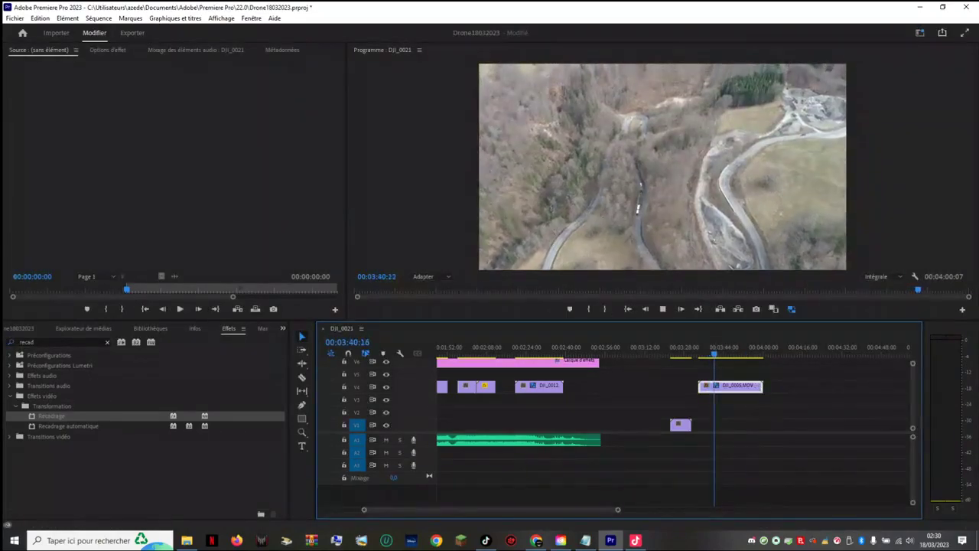
pyautogui.press('space')
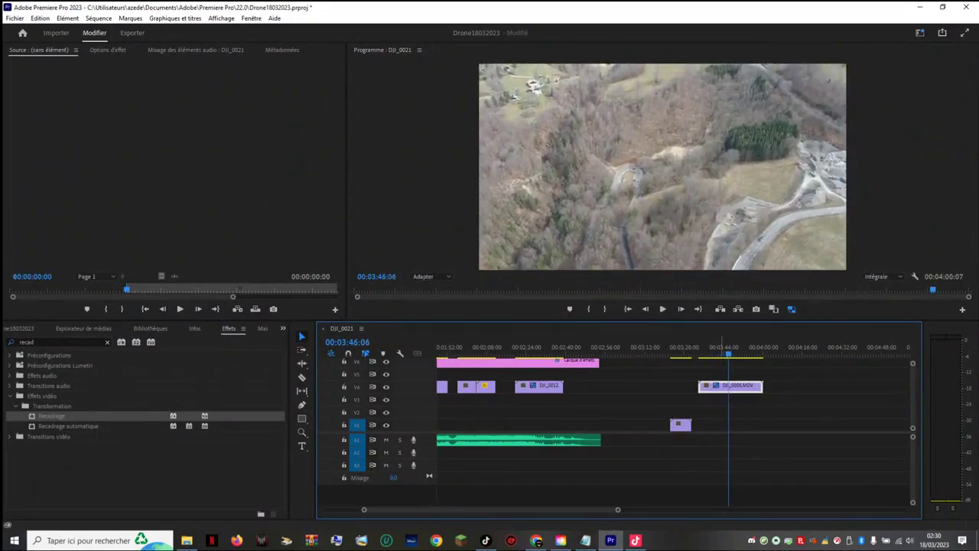
pyautogui.moveTo(730, 353); pyautogui.dragTo(729, 353)
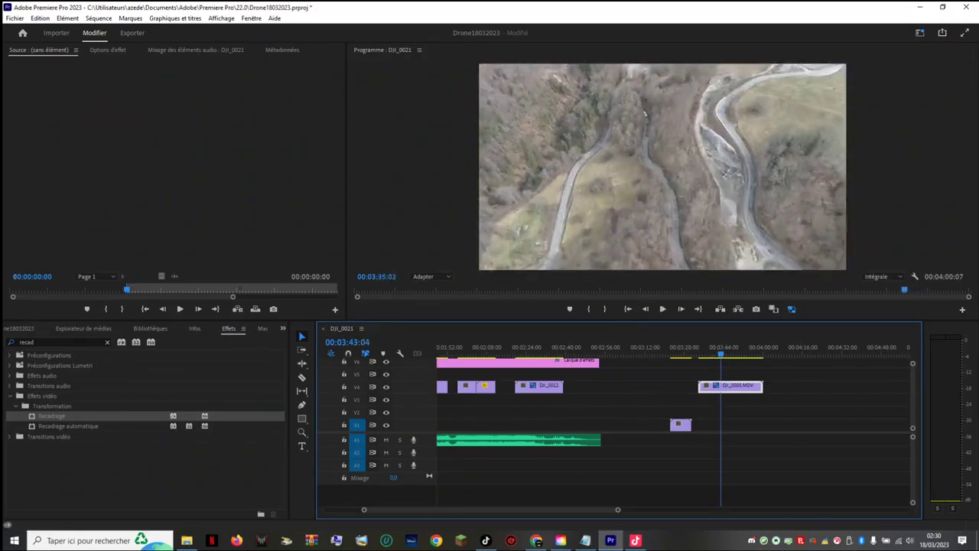
pyautogui.moveTo(694, 353); pyautogui.dragTo(749, 354)
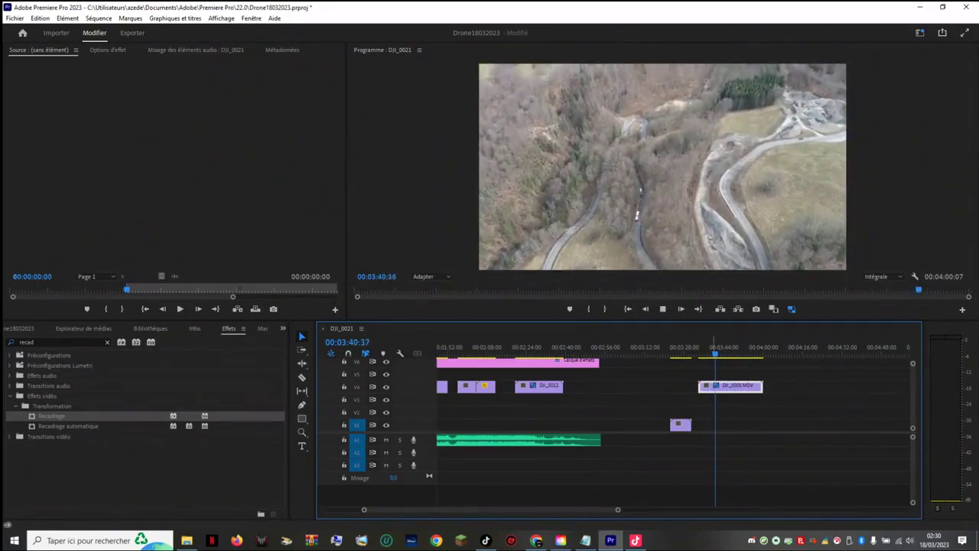
pyautogui.press('space')
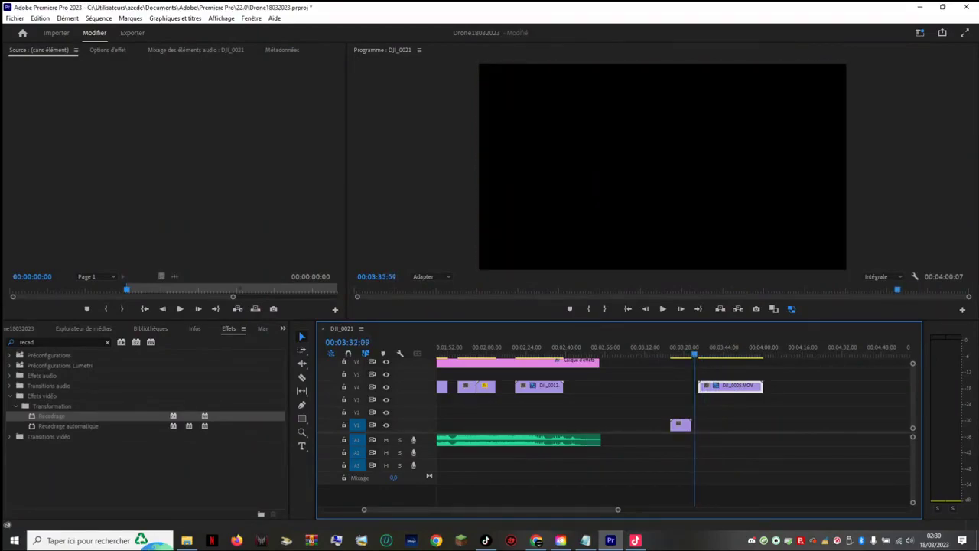
pyautogui.moveTo(698, 353); pyautogui.dragTo(698, 353)
# Step: Try the DJI_0005.MOV clip on V2 at about 00:02:37, and move it back out to V3 at about 00:03:44
pyautogui.moveTo(731, 387); pyautogui.dragTo(590, 413)
pyautogui.click(509, 349)
pyautogui.press('space')
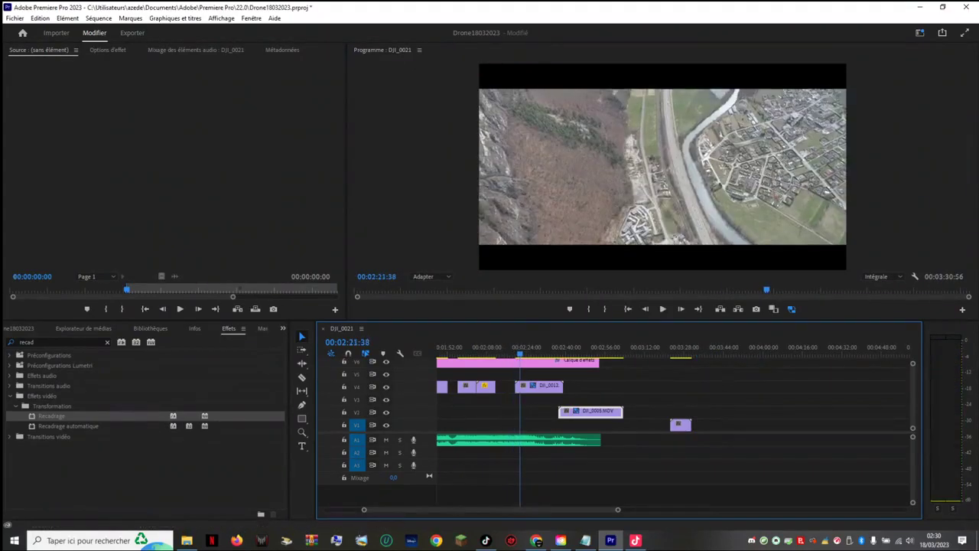
pyautogui.press('space')
pyautogui.click(582, 348)
pyautogui.moveTo(583, 348); pyautogui.dragTo(505, 348)
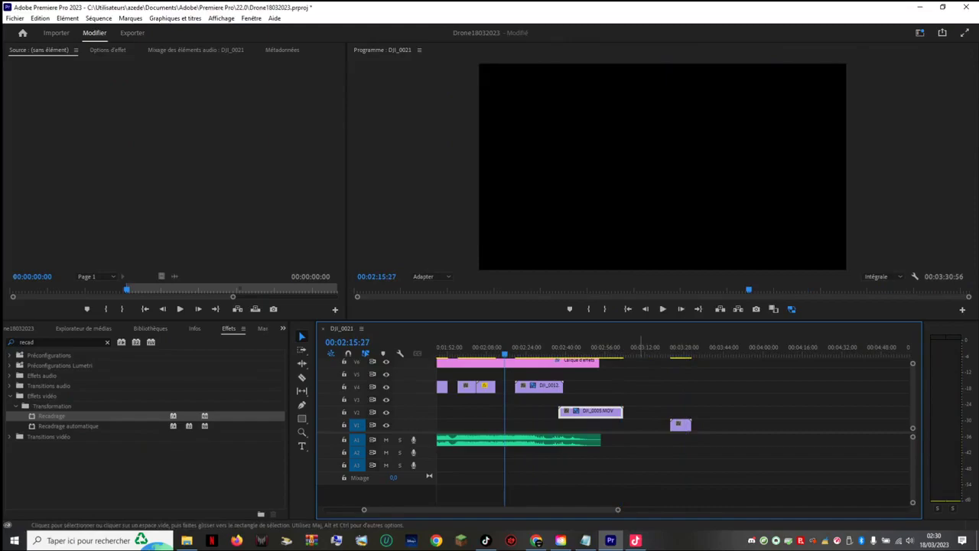
pyautogui.moveTo(601, 412); pyautogui.dragTo(766, 399)
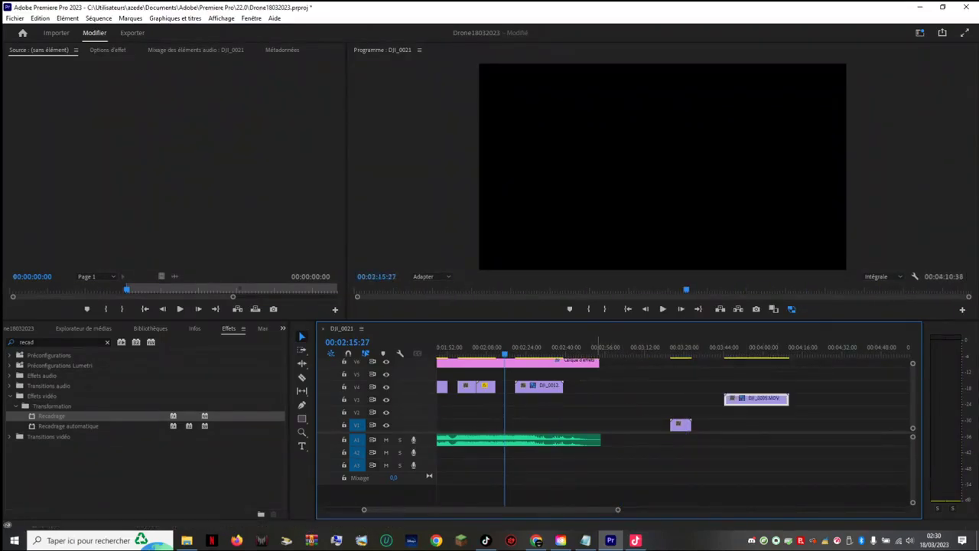
# Step: Move the DJI_0017.MOV clip on V1 to about 00:02:34 near the soundtrack's end and shift DJI_0012.MOV on V4 out to about 00:03:05
pyautogui.click(560, 348)
pyautogui.press('space')
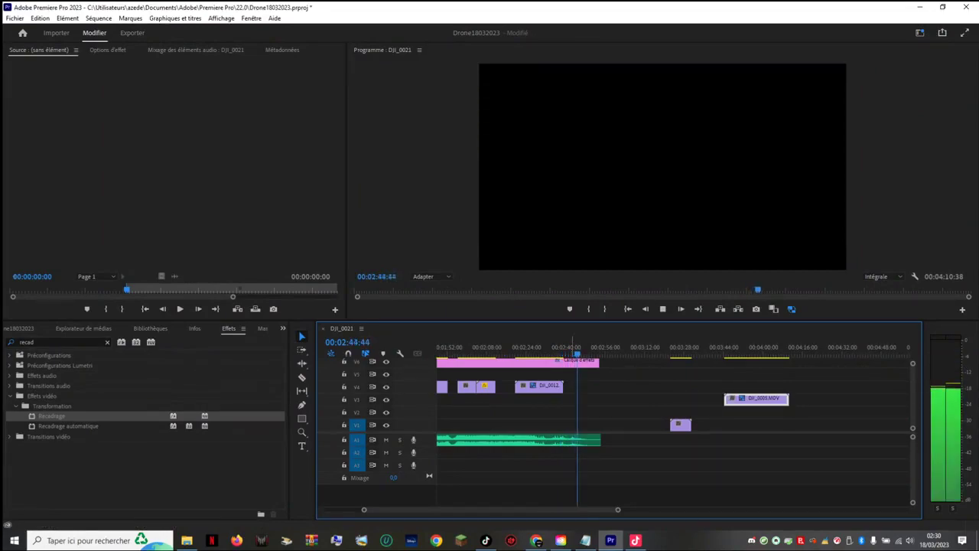
pyautogui.moveTo(586, 348); pyautogui.dragTo(544, 349)
pyautogui.moveTo(680, 425); pyautogui.dragTo(566, 425)
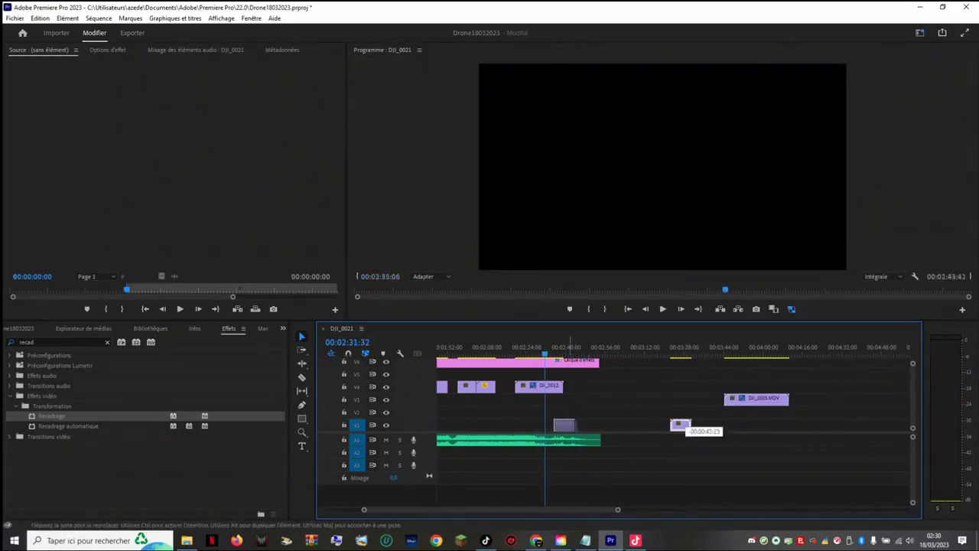
pyautogui.moveTo(680, 424); pyautogui.dragTo(566, 425)
pyautogui.press('space')
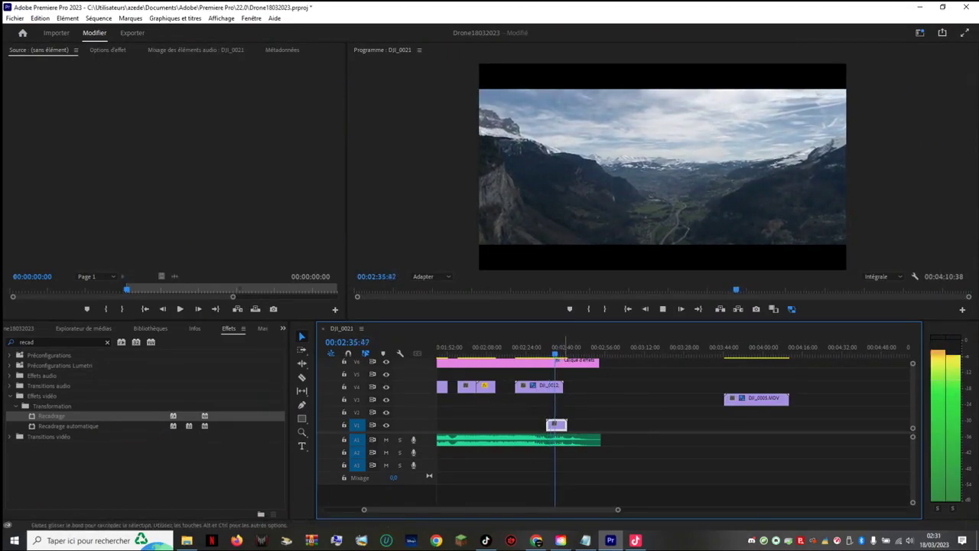
pyautogui.moveTo(539, 385); pyautogui.dragTo(654, 385)
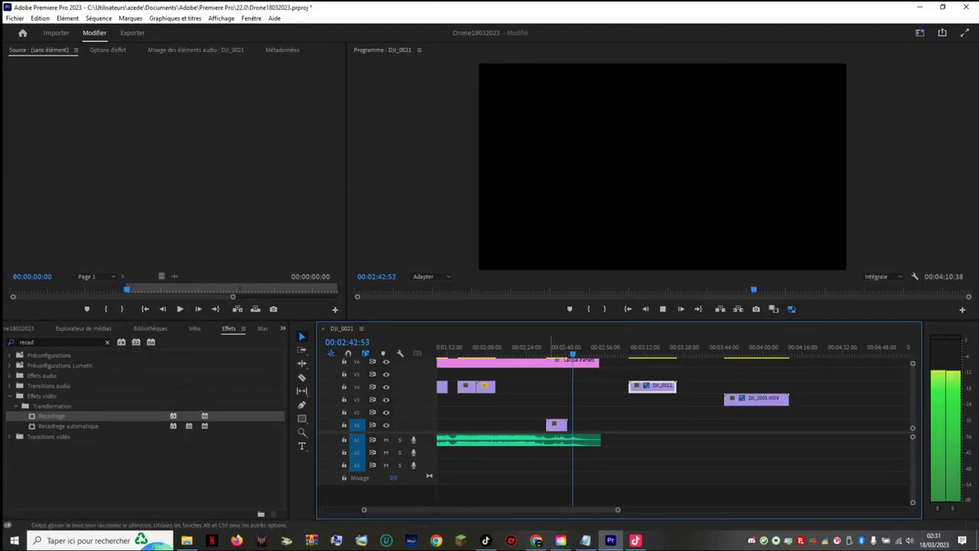
pyautogui.moveTo(556, 425); pyautogui.dragTo(564, 425)
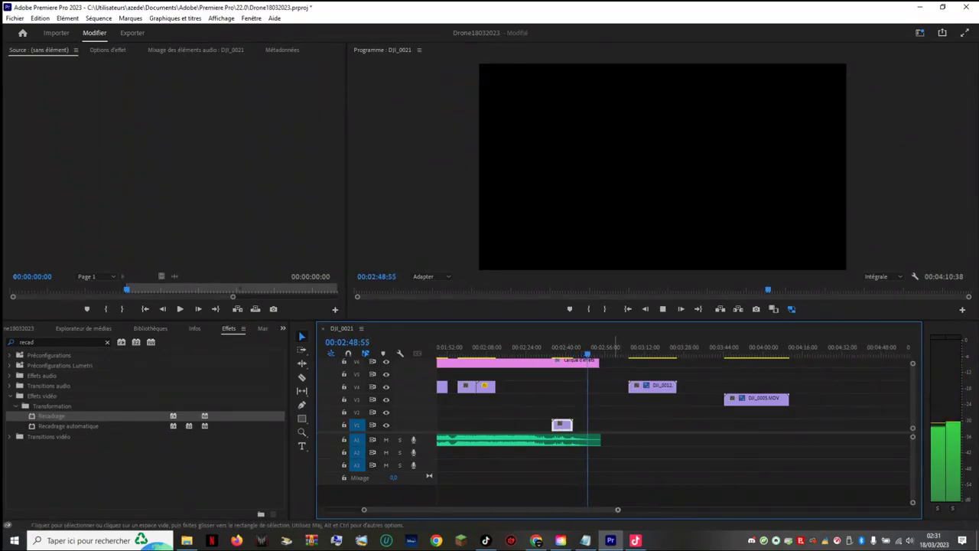
# Step: Nudge the DJI_0017.MOV clip on V1 slightly earlier and check by playback how its end matches the music near 00:02:42
pyautogui.press('=')
pyautogui.press('=')
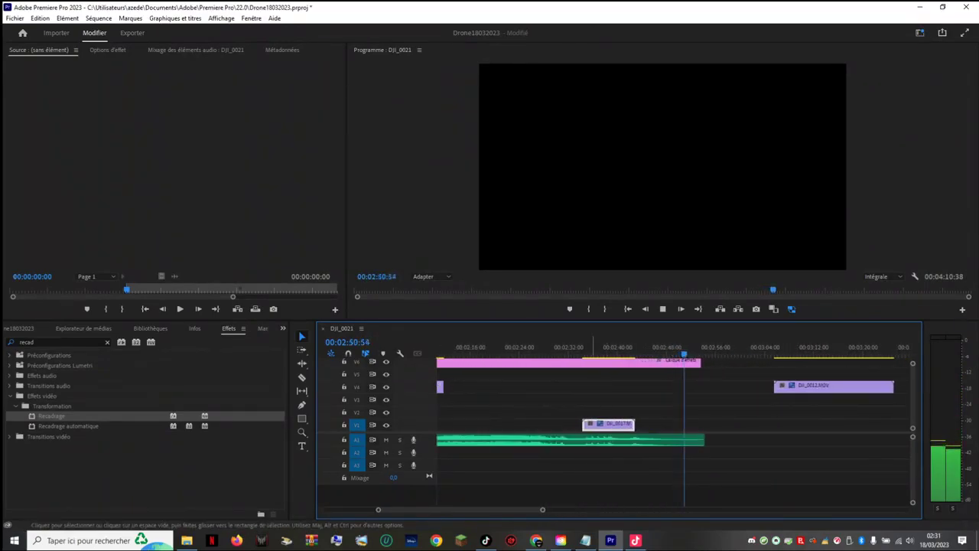
pyautogui.press('space')
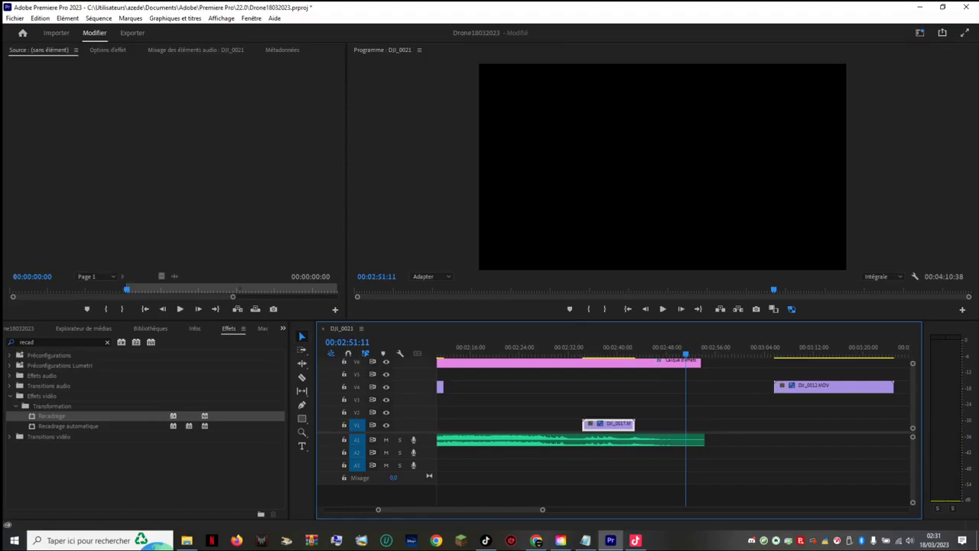
pyautogui.click(589, 348)
pyautogui.press('space')
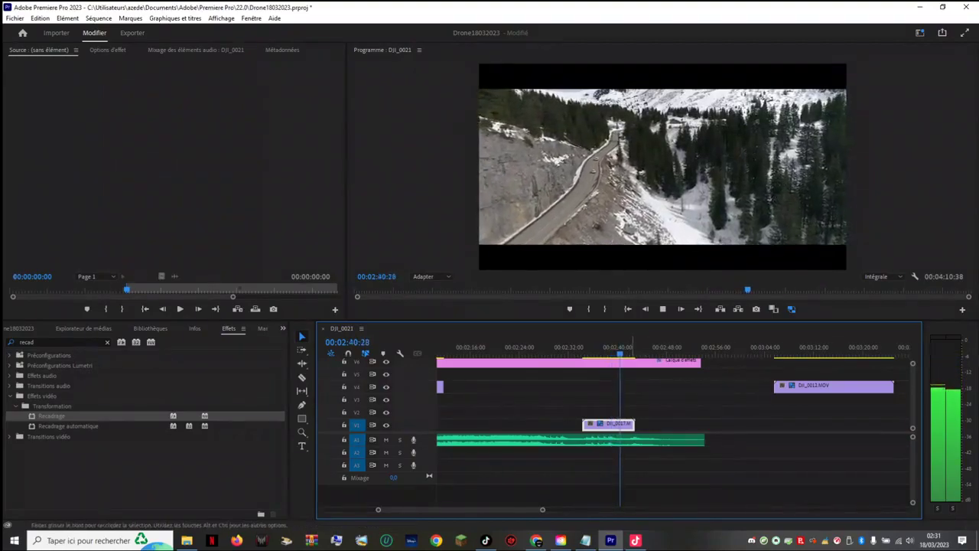
pyautogui.press('space')
pyautogui.press('space')
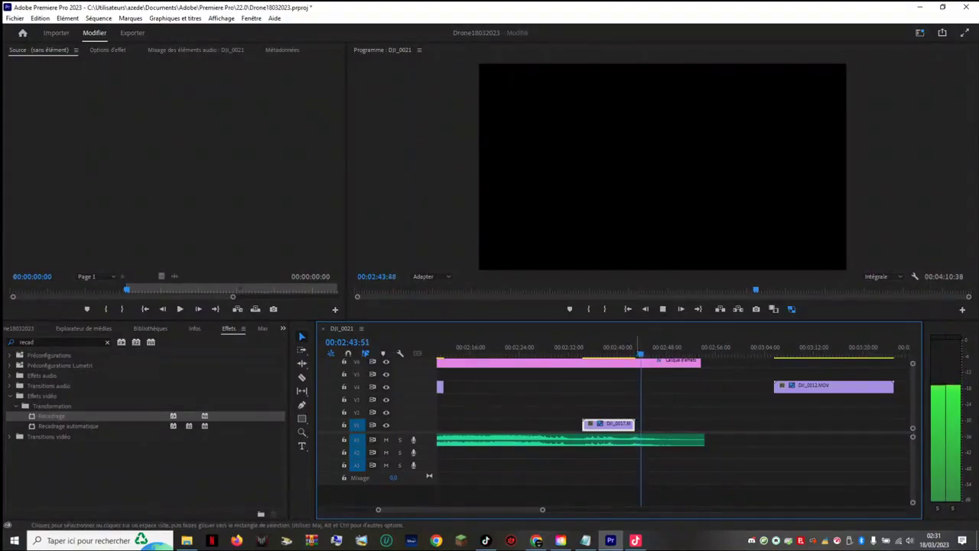
pyautogui.click(630, 346)
pyautogui.press('space')
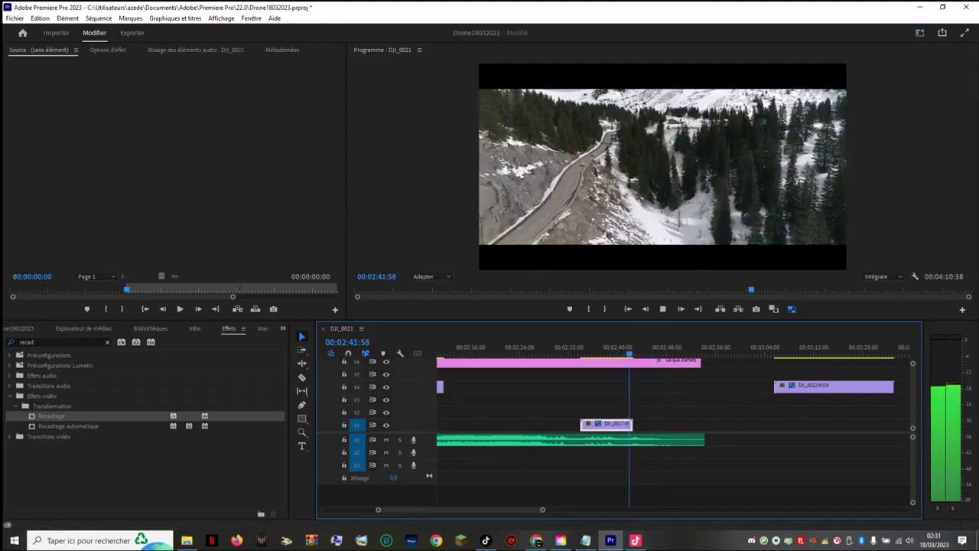
pyautogui.press('space')
pyautogui.press('space')
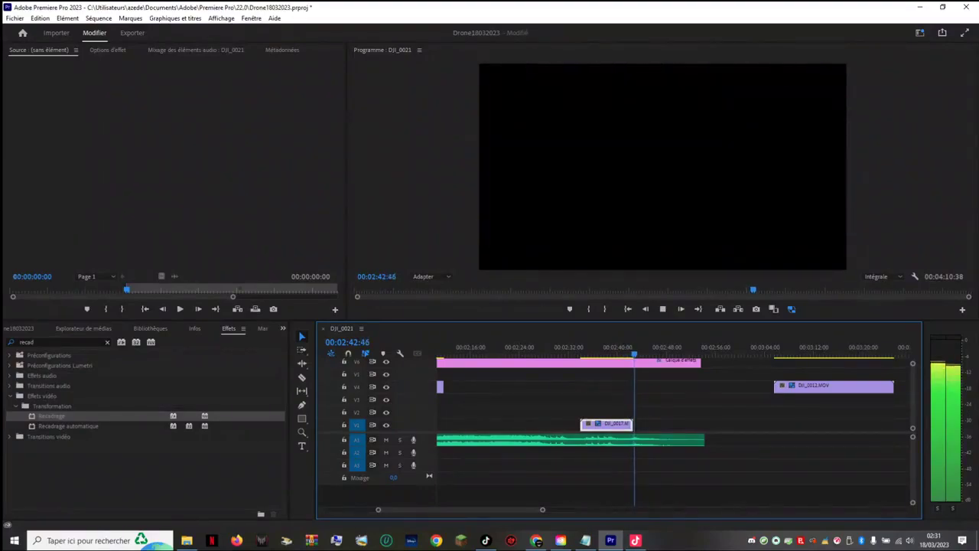
pyautogui.press('space')
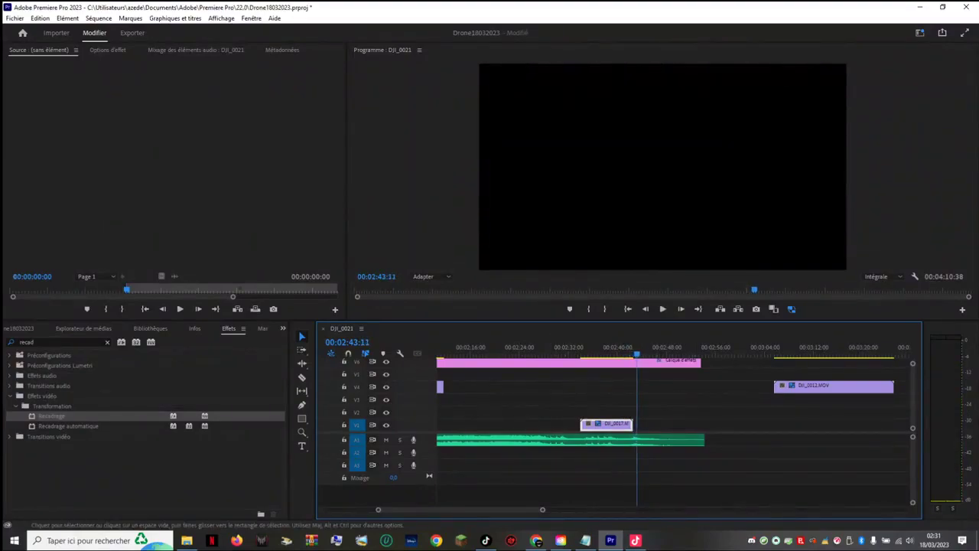
# Step: Raise the DJI_0017.MOV clip from V1 to V4 at the same time position and briefly play the sequence from about 00:01:54
pyautogui.moveTo(513, 510); pyautogui.dragTo(500, 510)
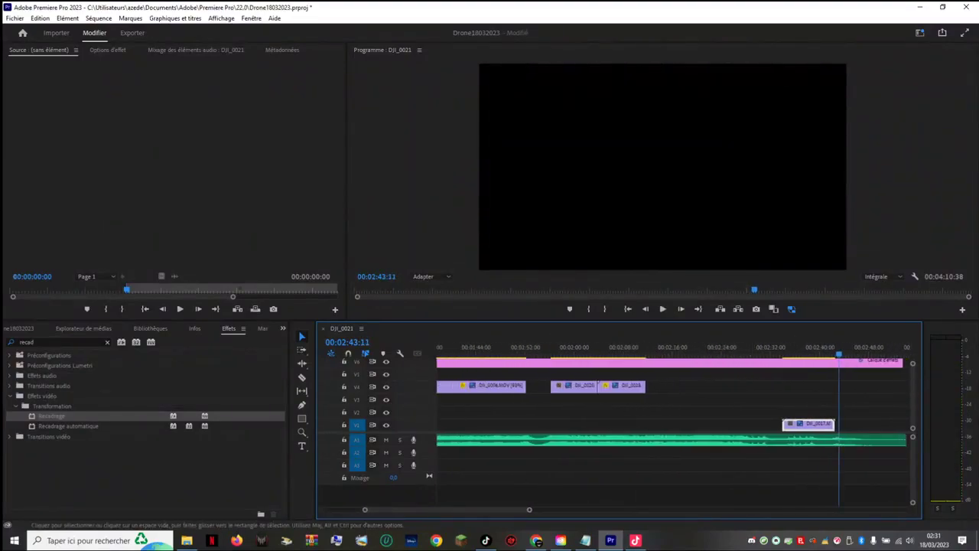
pyautogui.moveTo(808, 423); pyautogui.dragTo(808, 385)
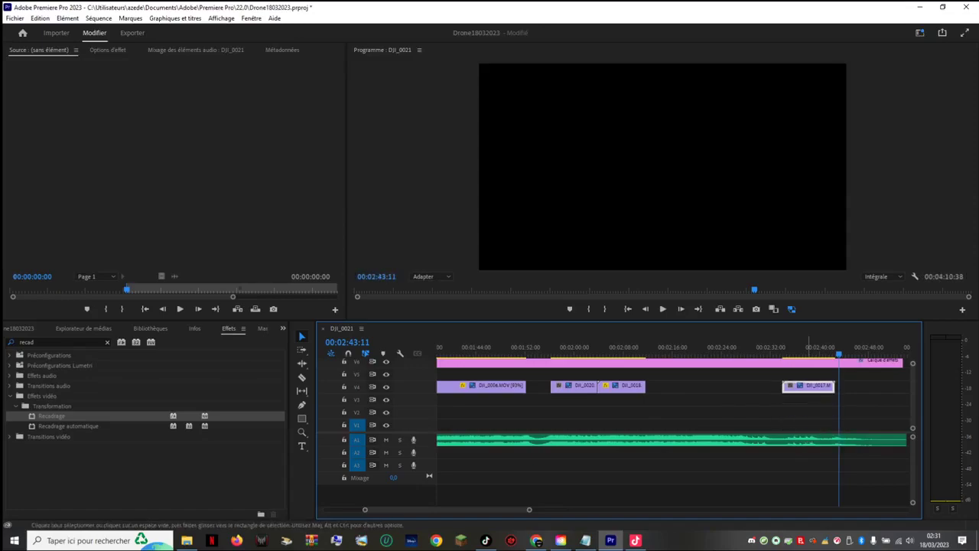
pyautogui.moveTo(529, 510); pyautogui.dragTo(561, 509)
pyautogui.click(477, 349)
pyautogui.press('space')
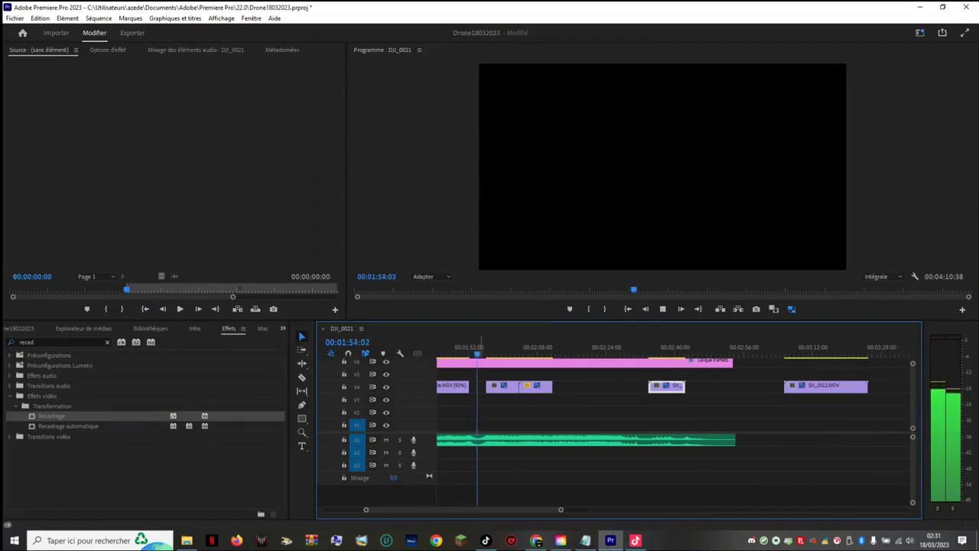
pyautogui.press('space')
# Step: Place the spare DJI_0005.MOV clip on V3 at about 00:02:10, by the end of DJI_0018.MOV, and play it with the music
pyautogui.moveTo(561, 510); pyautogui.dragTo(667, 509)
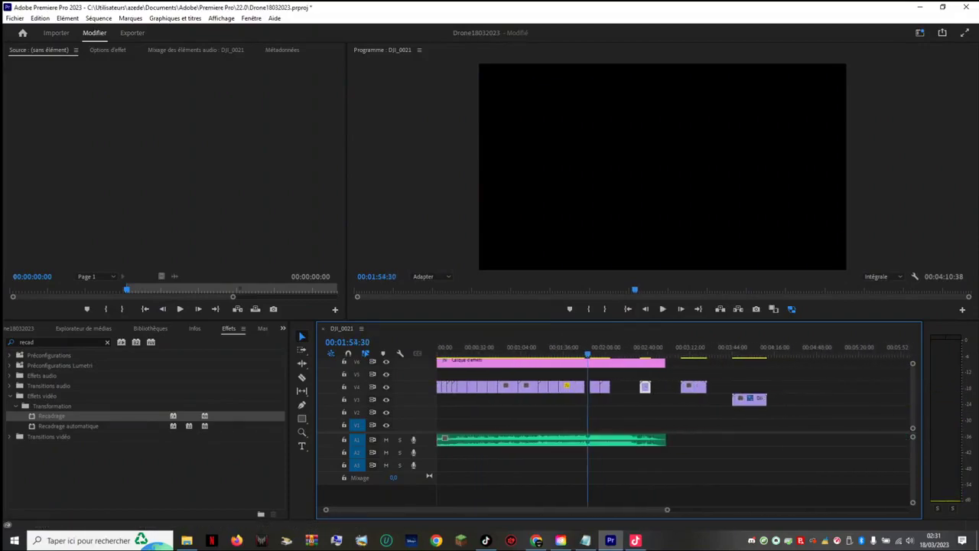
pyautogui.moveTo(754, 399); pyautogui.dragTo(628, 398)
pyautogui.press('space')
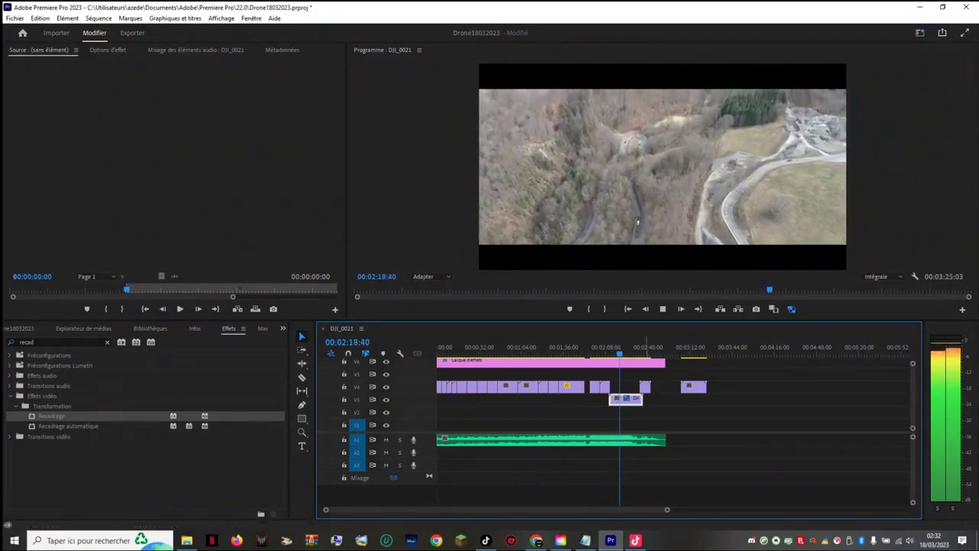
pyautogui.press('space')
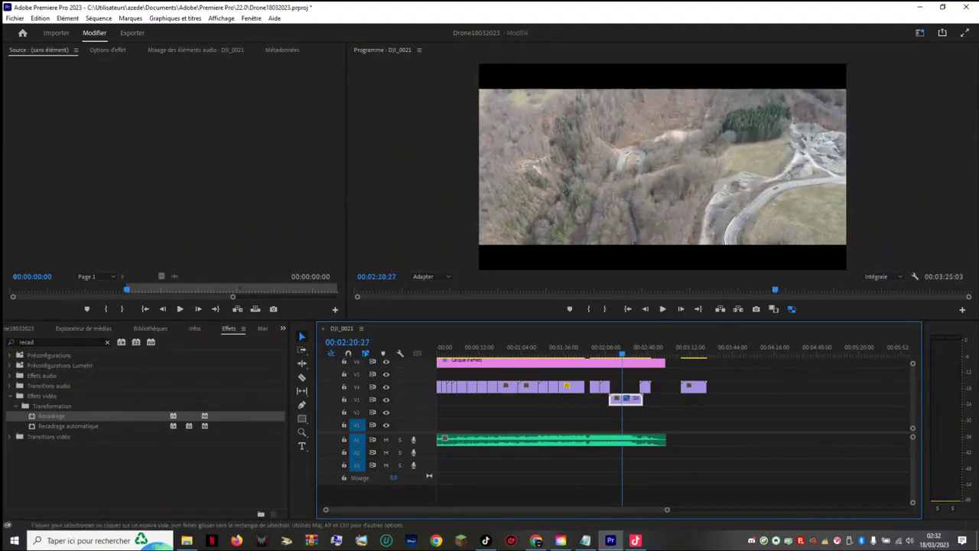
# Step: Replay DJI_0005.MOV to find its cut point in the music and trim the clip's end to the playhead at 00:02:19:49
pyautogui.moveTo(667, 509); pyautogui.dragTo(642, 510)
pyautogui.moveTo(739, 352); pyautogui.dragTo(849, 352)
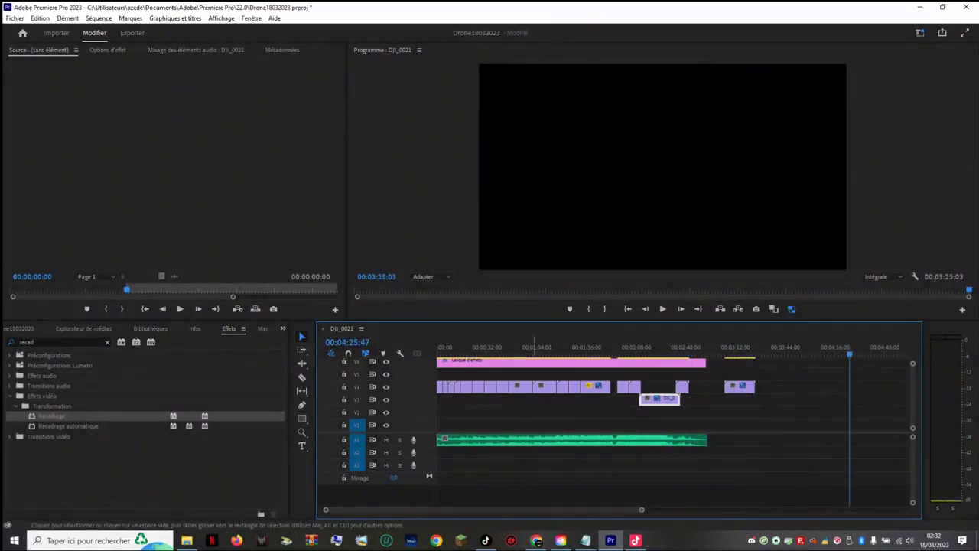
pyautogui.moveTo(642, 510); pyautogui.dragTo(622, 510)
pyautogui.click(573, 352)
pyautogui.press('=')
pyautogui.press('=')
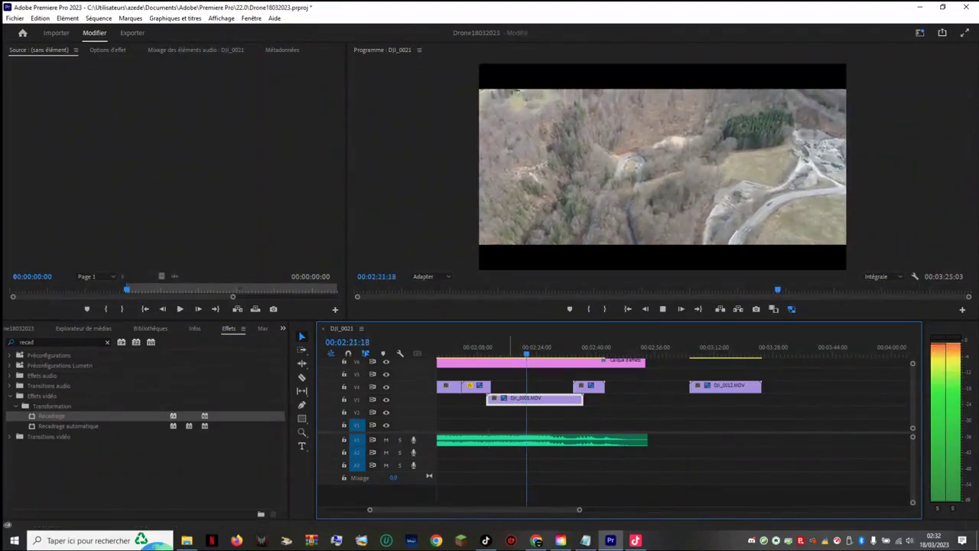
pyautogui.click(510, 347)
pyautogui.press('space')
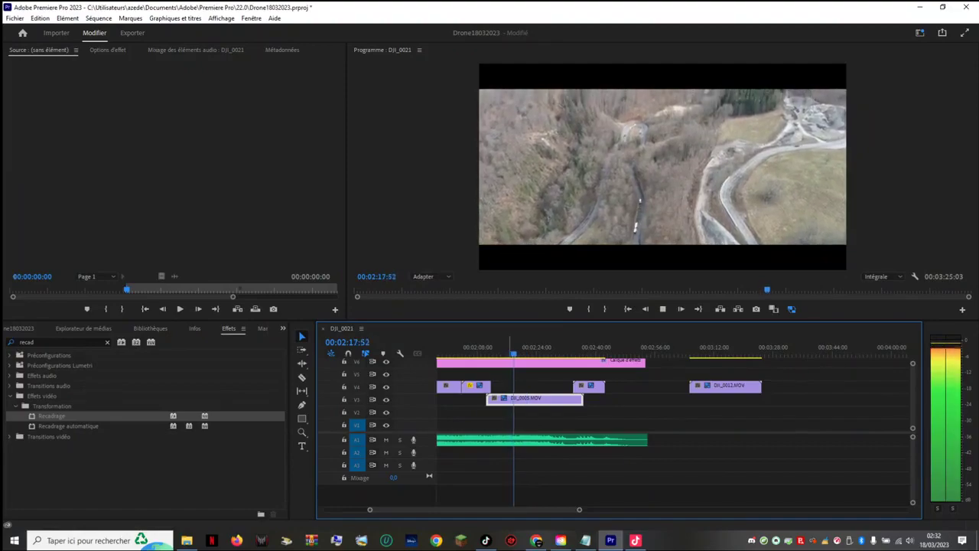
pyautogui.press('space')
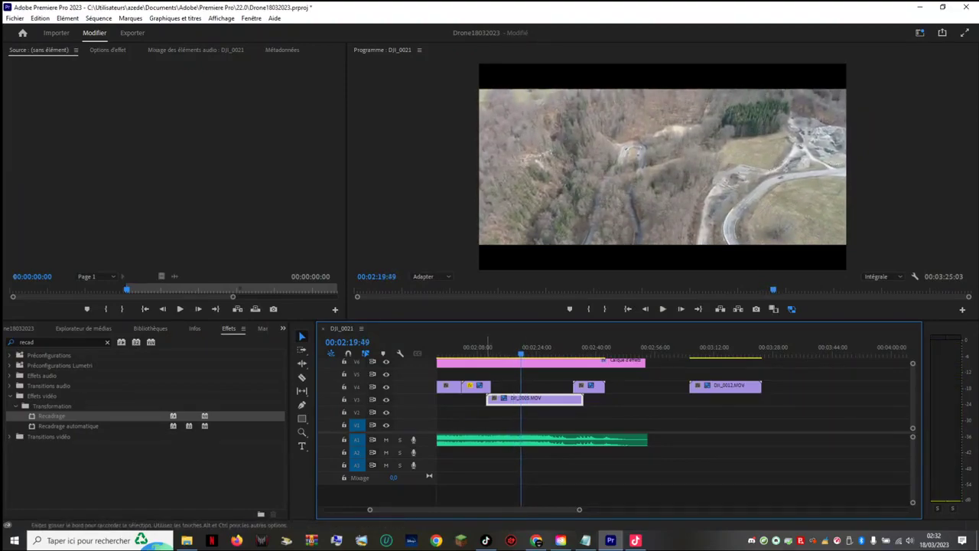
pyautogui.moveTo(583, 399); pyautogui.dragTo(521, 398)
# Step: Fit DJI_0005.MOV on V4 after DJI_0018.MOV, fill the gap before DJI_0017.MOV with DJI_0012.MOV, and play from 00:02:09:26
pyautogui.moveTo(726, 386); pyautogui.dragTo(553, 390)
pyautogui.moveTo(486, 399)
pyautogui.mouseDown()
pyautogui.moveTo(502, 400)
pyautogui.moveTo(500, 388)
pyautogui.mouseUp()
pyautogui.click(484, 348)
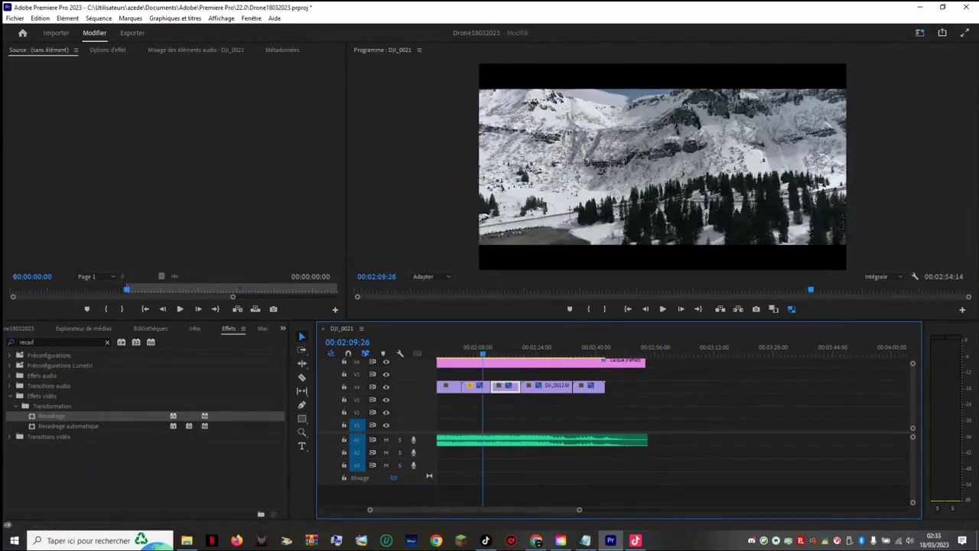
pyautogui.press('space')
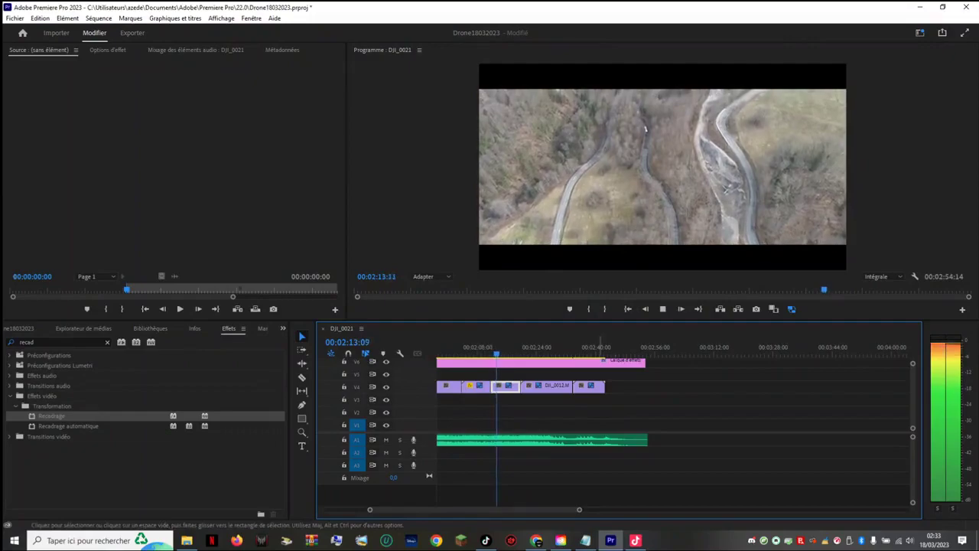
pyautogui.press('-')
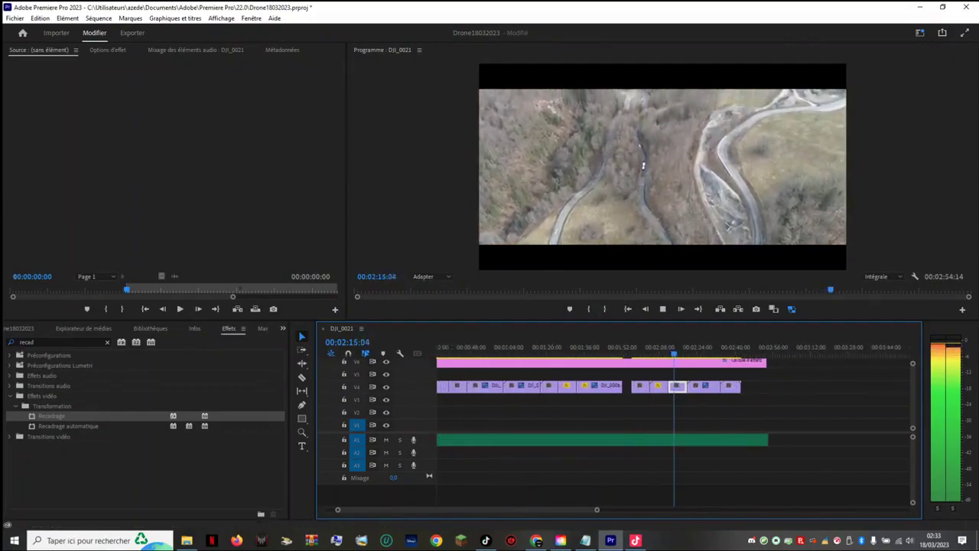
# Step: Play on past the cut into DJI_0012.MOV, open that clip in the source monitor and set its start to a later frame
pyautogui.press('=')
pyautogui.press('=')
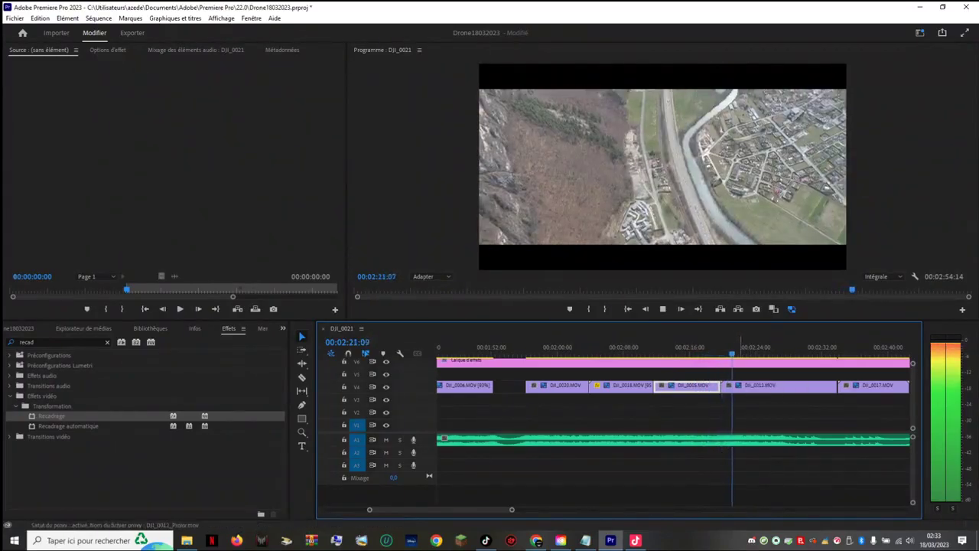
pyautogui.press('space')
pyautogui.rightClick(747, 385)
pyautogui.press('Escape')
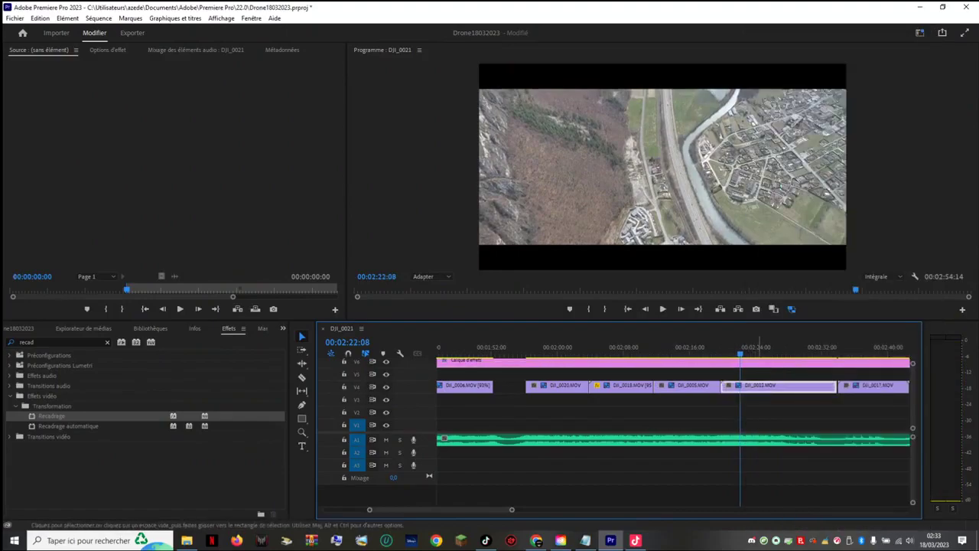
pyautogui.doubleClick(754, 385)
pyautogui.click(15, 289)
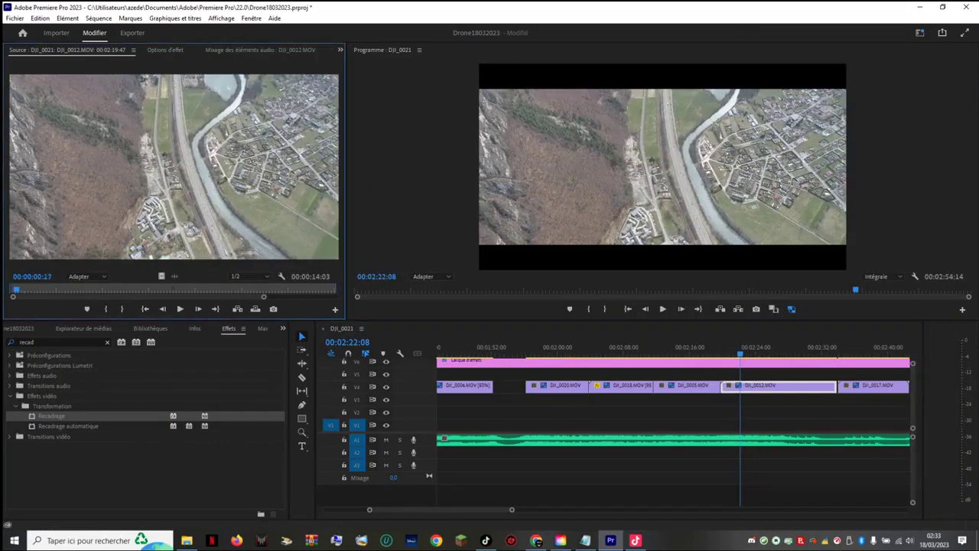
pyautogui.moveTo(11, 289); pyautogui.dragTo(127, 289)
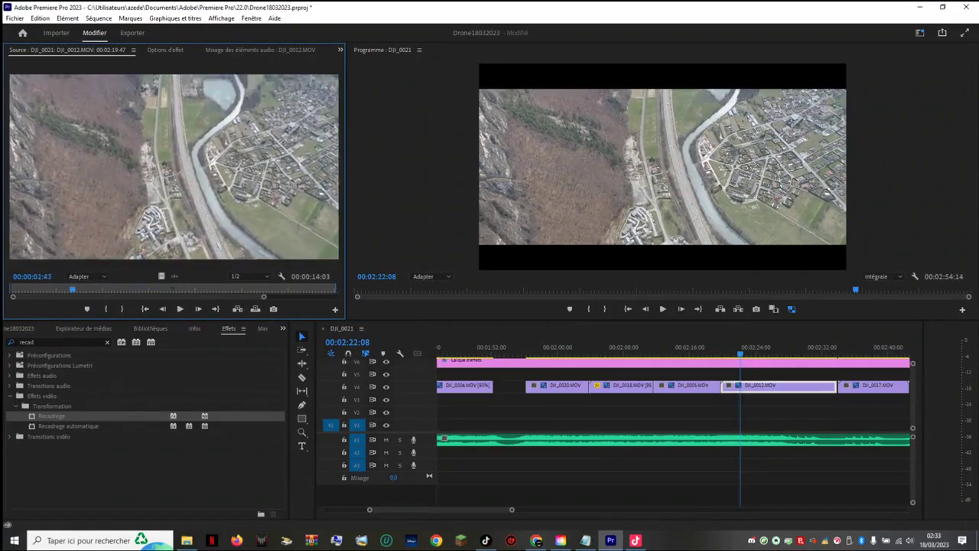
pyautogui.moveTo(11, 289)
pyautogui.mouseDown()
pyautogui.moveTo(108, 289)
pyautogui.moveTo(95, 289)
pyautogui.mouseUp()
# Step: Replace the DJI_0012.MOV clip on V4 with the shortened version, placed directly after DJI_0005.MOV
pyautogui.moveTo(173, 222); pyautogui.dragTo(750, 412)
pyautogui.press('Delete')
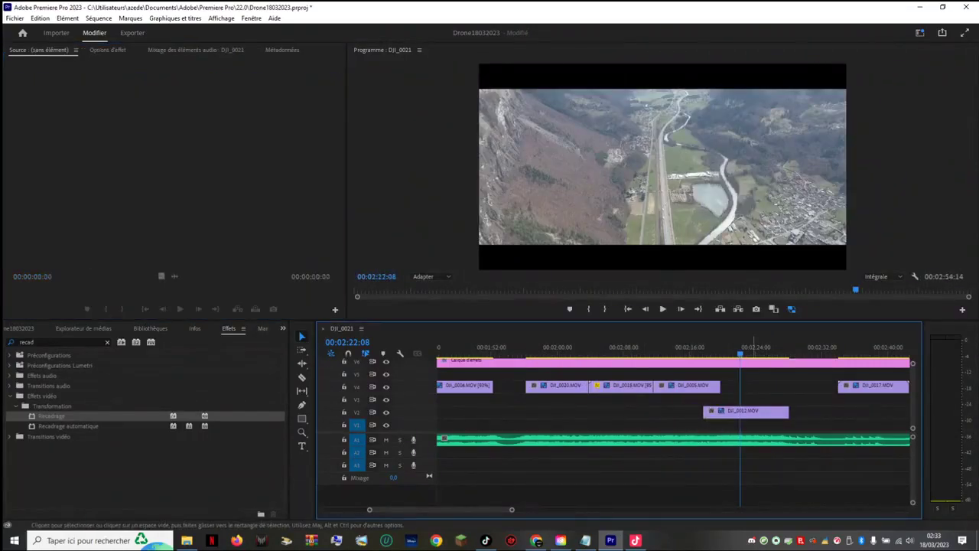
pyautogui.rightClick(753, 382)
pyautogui.click(727, 399)
pyautogui.moveTo(734, 412); pyautogui.dragTo(752, 387)
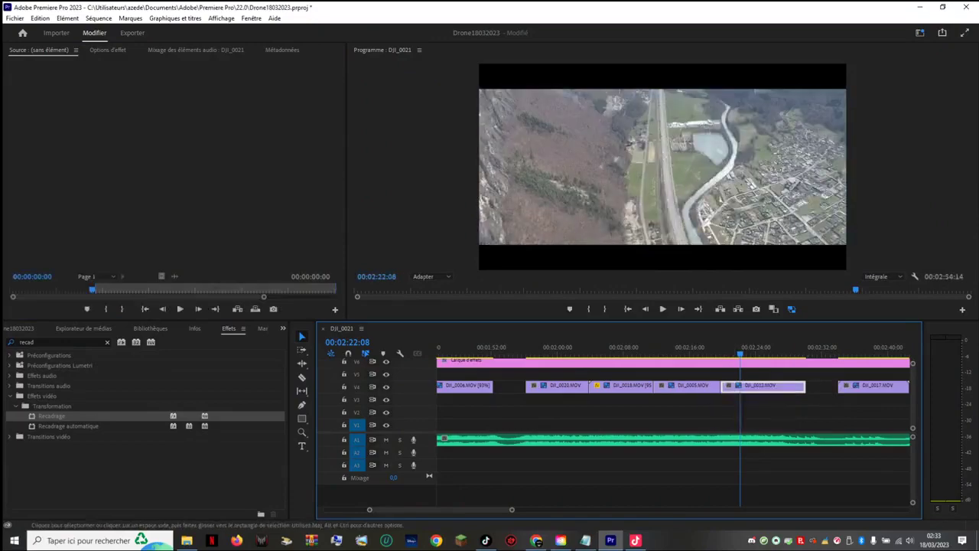
# Step: Replay the transition from DJI_0005.MOV to DJI_0012.MOV from about 00:02:17:15 to judge its timing against the music
pyautogui.moveTo(757, 349); pyautogui.dragTo(720, 349)
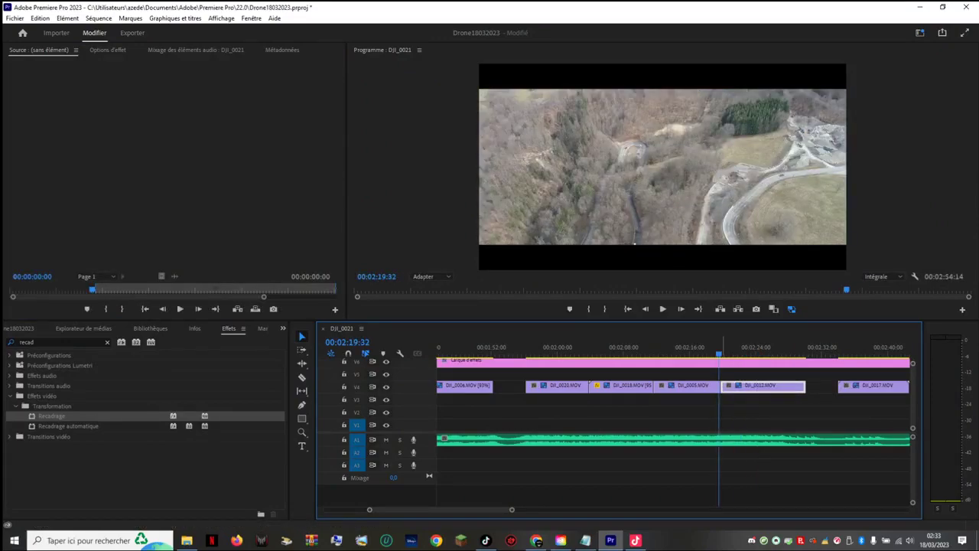
pyautogui.press('space')
pyautogui.click(699, 349)
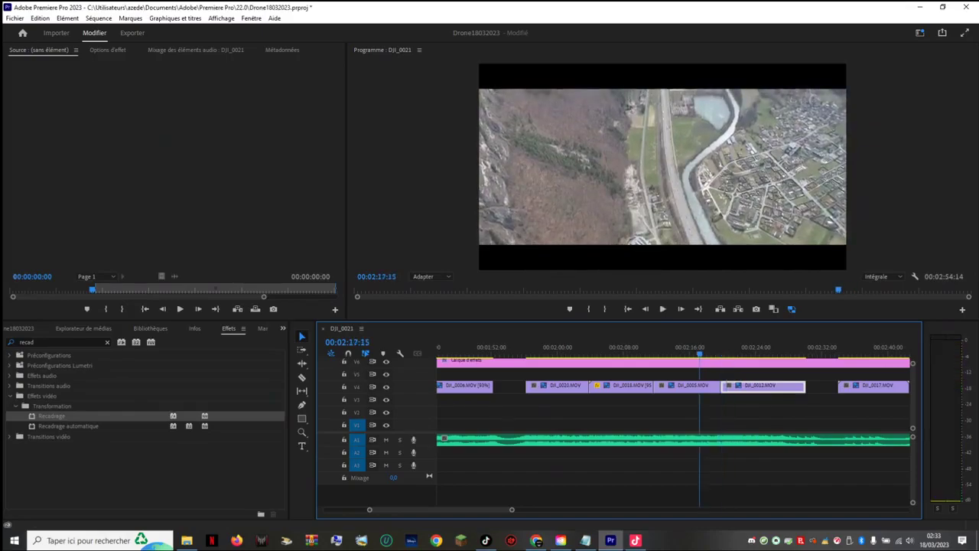
pyautogui.press('l')
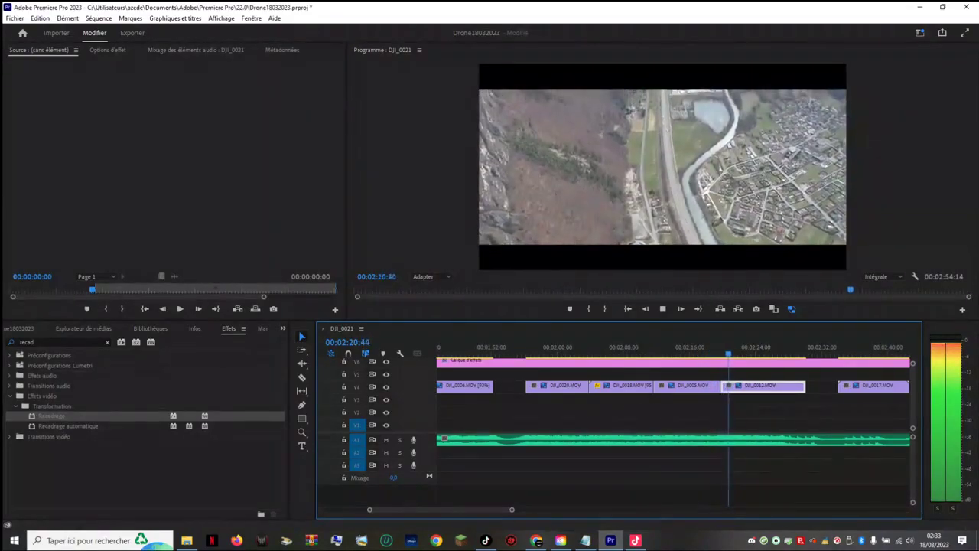
pyautogui.press('k')
pyautogui.press('=')
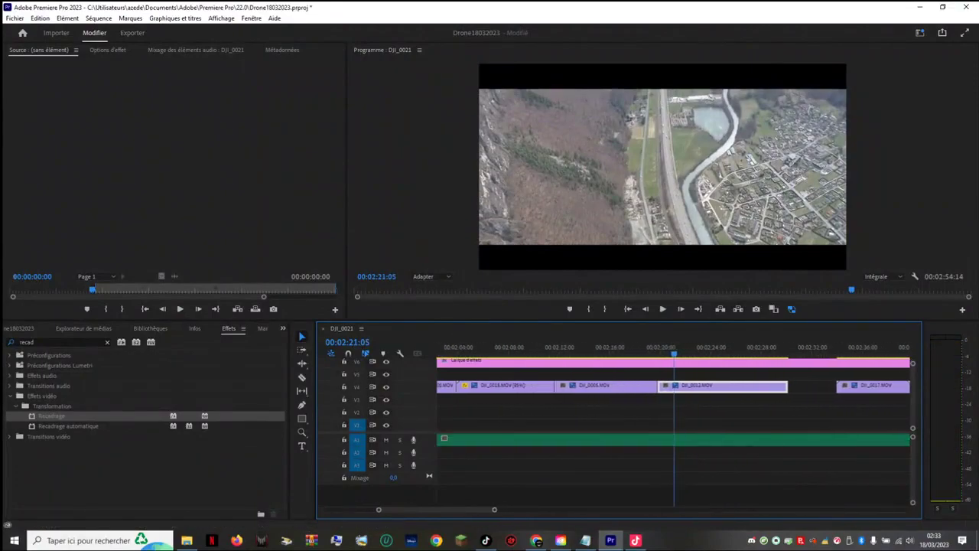
pyautogui.press('=')
pyautogui.press('j')
pyautogui.press('space')
pyautogui.click(628, 347)
pyautogui.press('space')
pyautogui.press('space')
pyautogui.press('space')
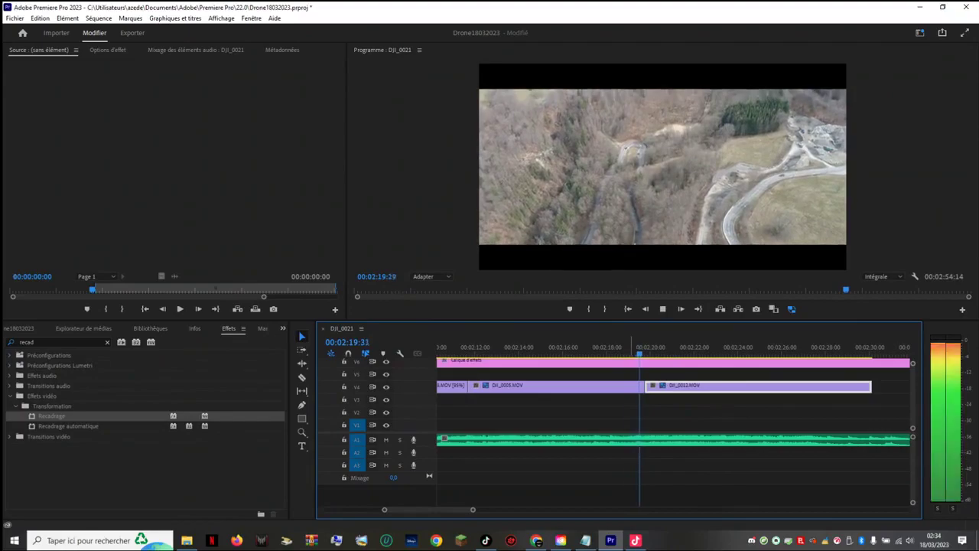
# Step: Locate the beat near 00:02:19:30 by replaying the passage, and trim the end of DJI_0005.MOV to it
pyautogui.moveTo(632, 346); pyautogui.dragTo(605, 347)
pyautogui.press('l')
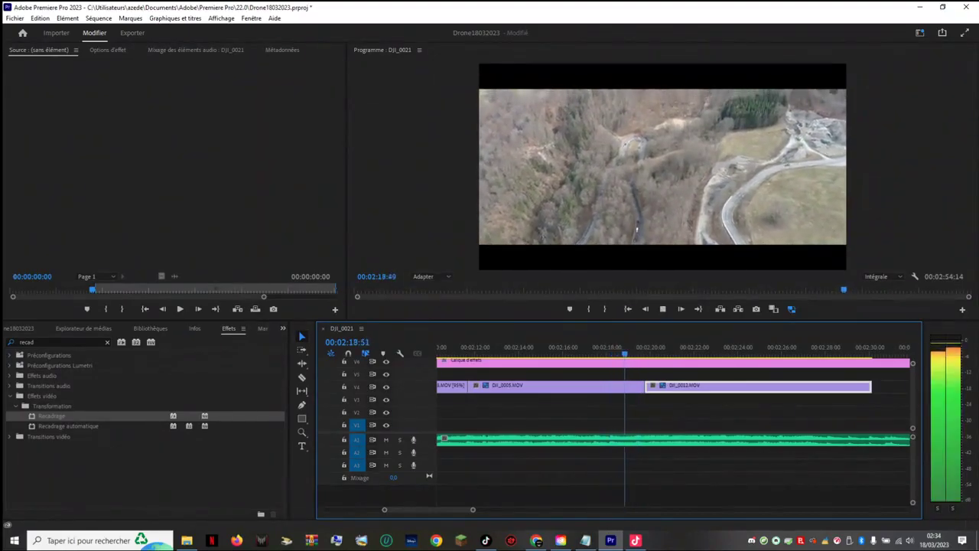
pyautogui.press('space')
pyautogui.press('space')
pyautogui.click(604, 346)
pyautogui.press('space')
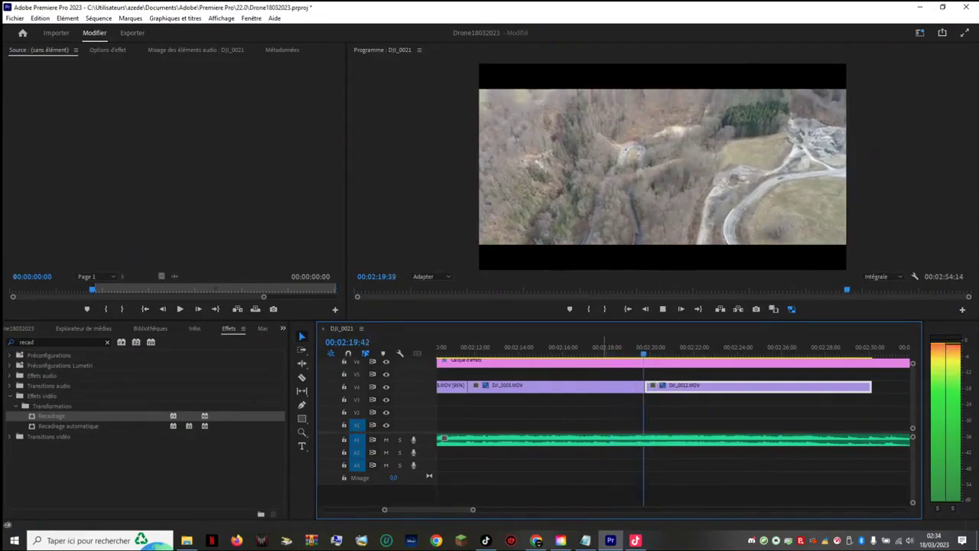
pyautogui.click(621, 347)
pyautogui.press('space')
pyautogui.press('space')
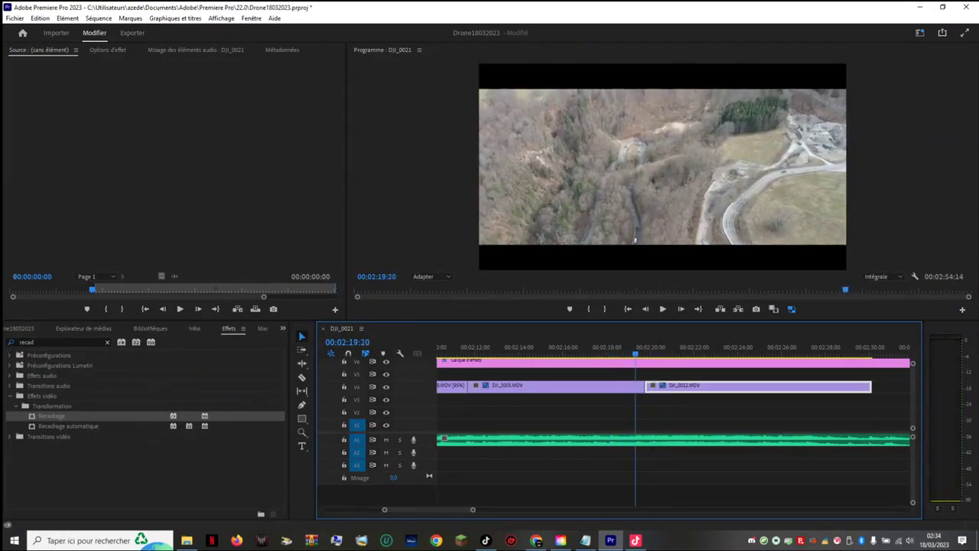
pyautogui.press('l')
pyautogui.press('k')
pyautogui.moveTo(645, 387); pyautogui.dragTo(640, 388)
# Step: Play the shortened end of DJI_0005.MOV and move DJI_0012.MOV 15 frames earlier to close the gap on V4
pyautogui.press('space')
pyautogui.click(635, 350)
pyautogui.press('space')
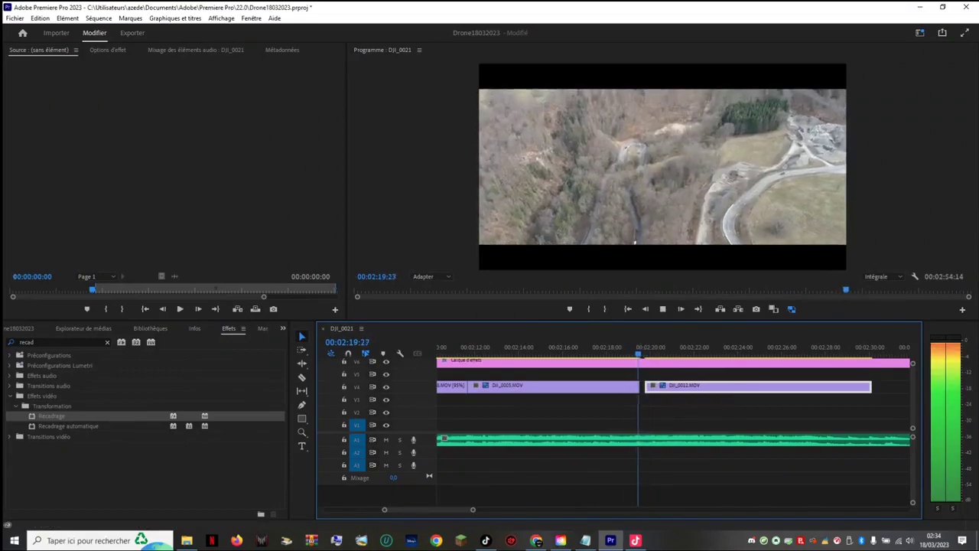
pyautogui.press('space')
pyautogui.moveTo(667, 386); pyautogui.dragTo(662, 386)
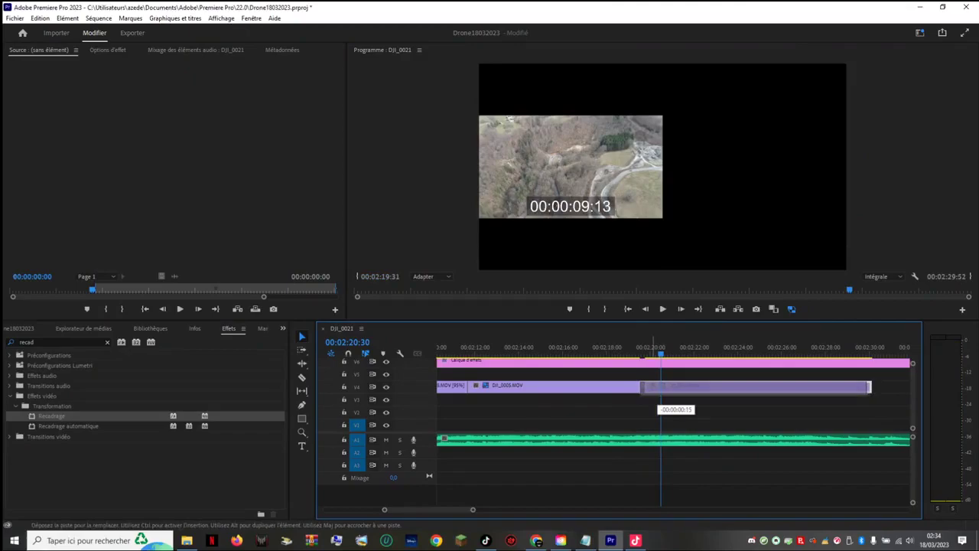
pyautogui.moveTo(662, 386); pyautogui.dragTo(659, 387)
# Step: Replay the new cut into DJI_0012.MOV and continue through the gap to DJI_0017.MOV to check the timing with the music
pyautogui.press('space')
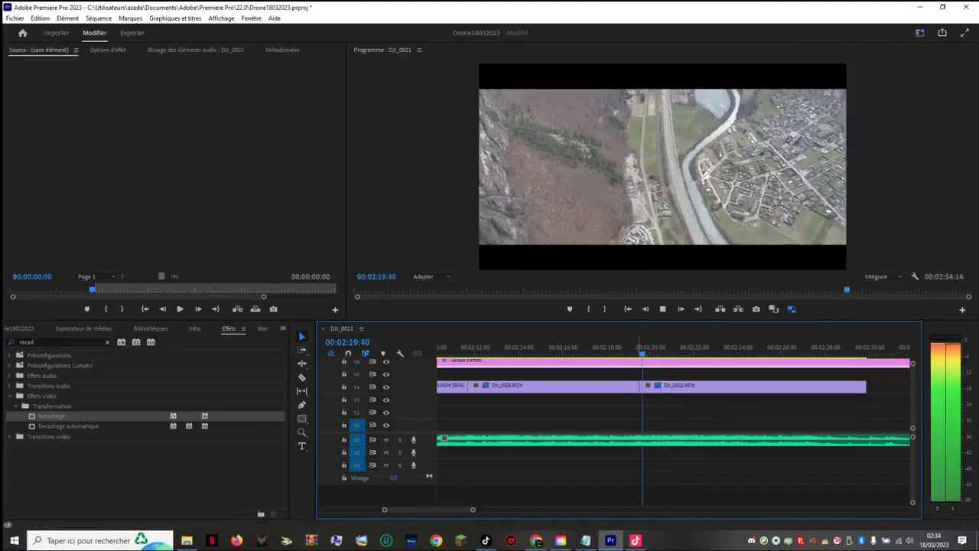
pyautogui.press('space')
pyautogui.press('space')
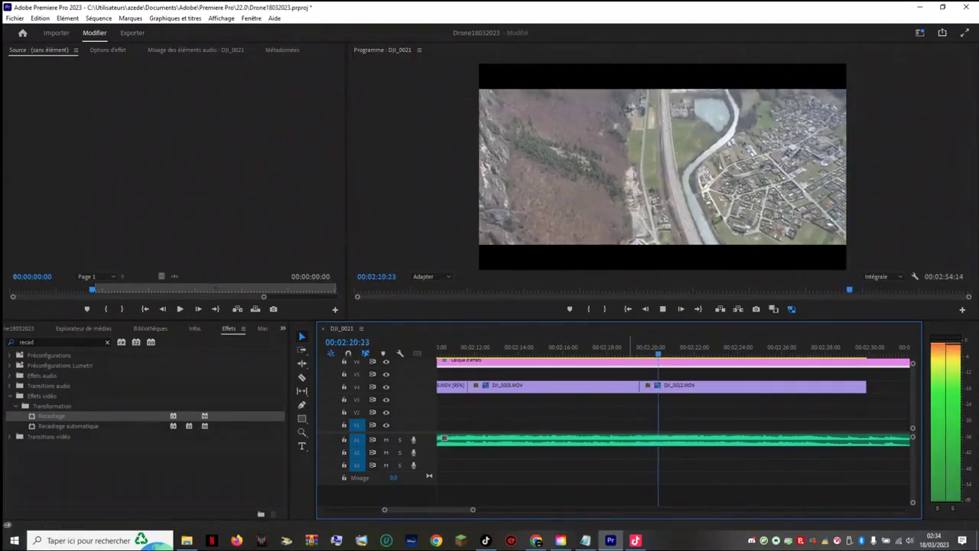
pyautogui.press('space')
pyautogui.press('space')
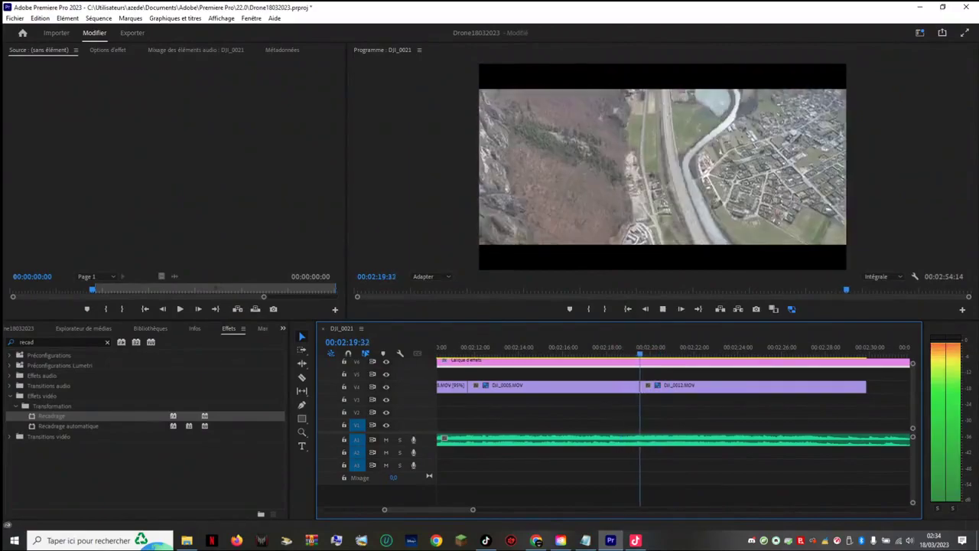
pyautogui.press('space')
pyautogui.press('space')
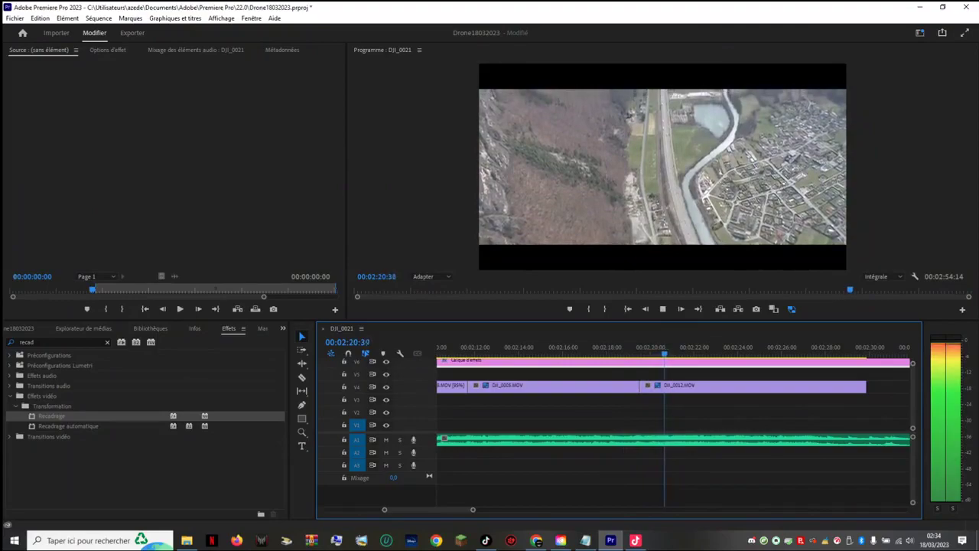
pyautogui.press('-')
pyautogui.press('-')
pyautogui.press('-')
pyautogui.press('-')
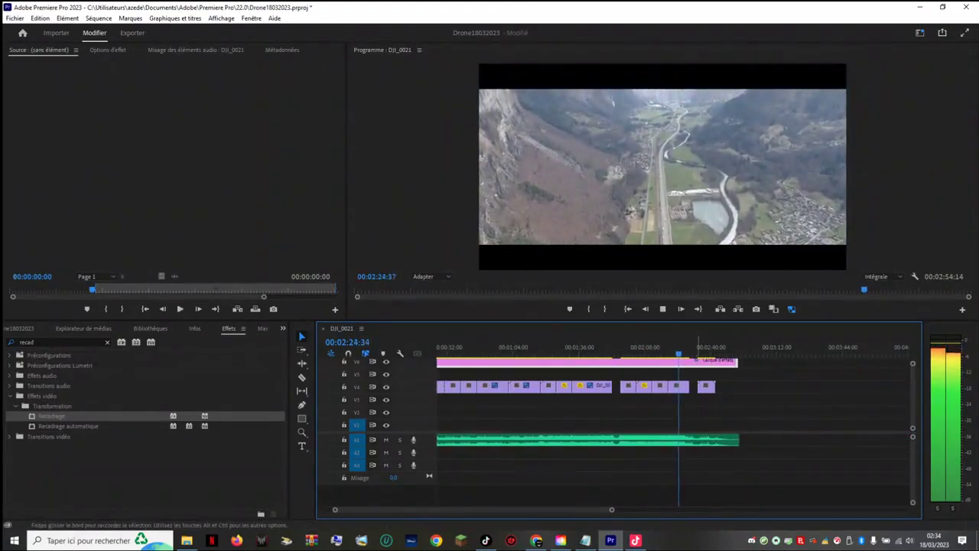
pyautogui.scroll(1, 712, 413)
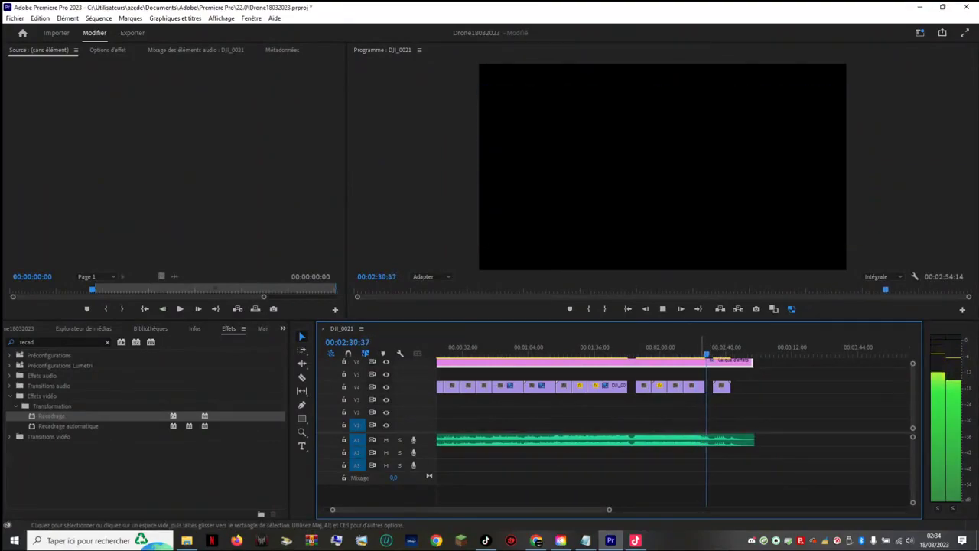
pyautogui.moveTo(609, 510); pyautogui.dragTo(513, 509)
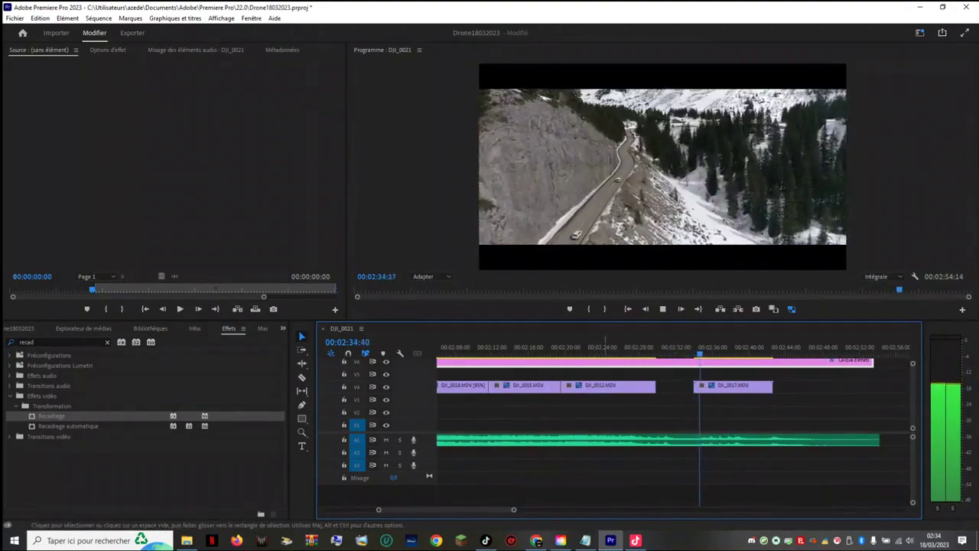
# Step: Trim the end of DJI_0012.MOV to about 00:02:27:30 to match the music, and play on into DJI_0017.MOV
pyautogui.press('space')
pyautogui.press('space')
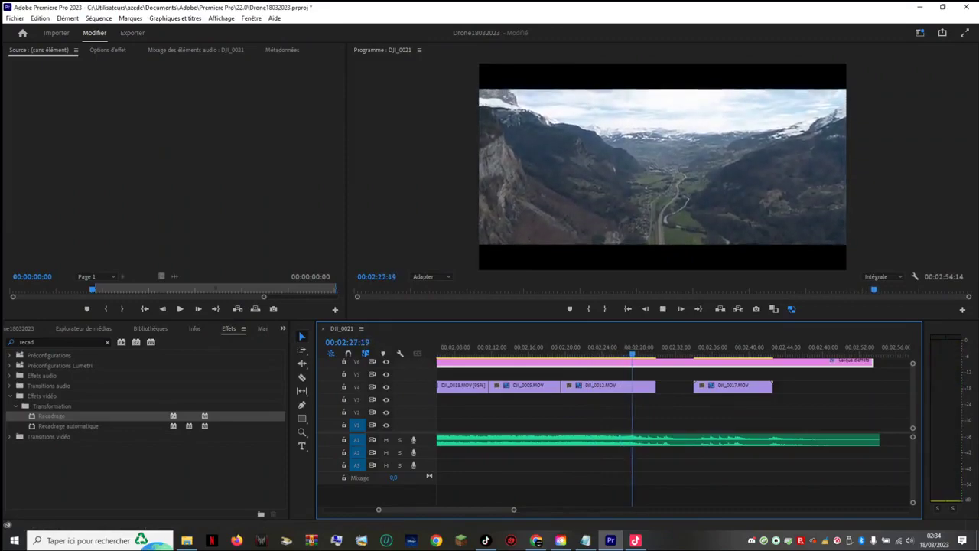
pyautogui.press('space')
pyautogui.moveTo(655, 386); pyautogui.dragTo(635, 386)
pyautogui.press('space')
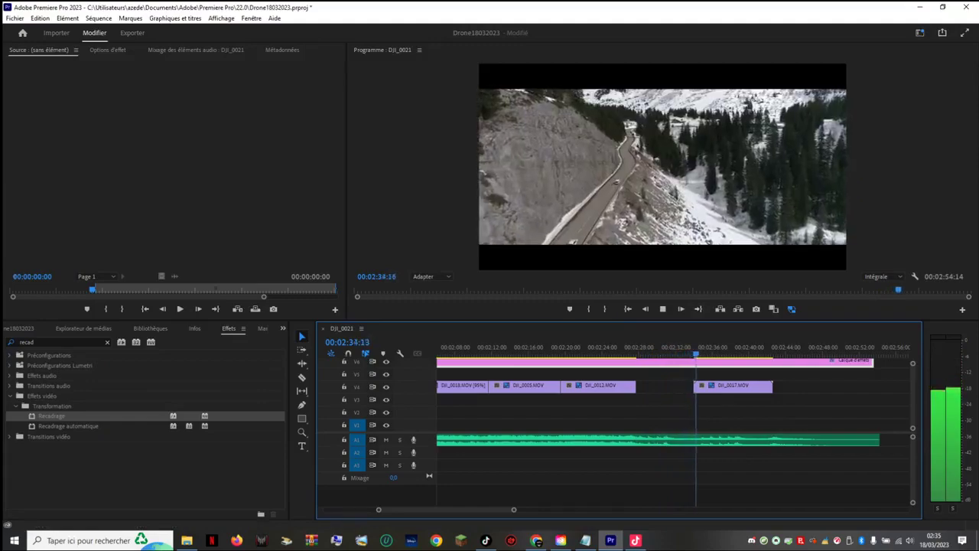
pyautogui.press('space')
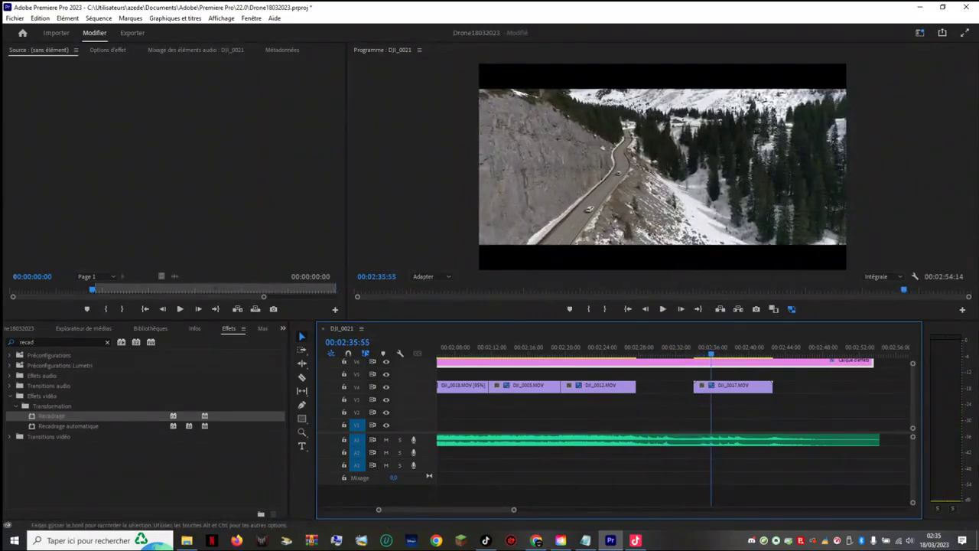
# Step: Try a faster playback speed on the DJI_0017.MOV clip on V4
pyautogui.rightClick(702, 386)
pyautogui.click(713, 384)
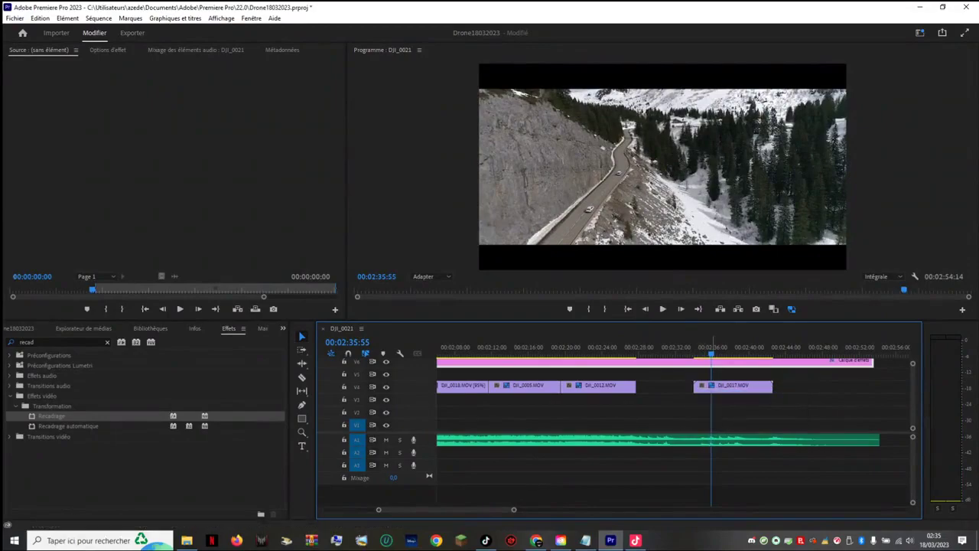
pyautogui.rightClick(730, 387)
pyautogui.click(765, 329)
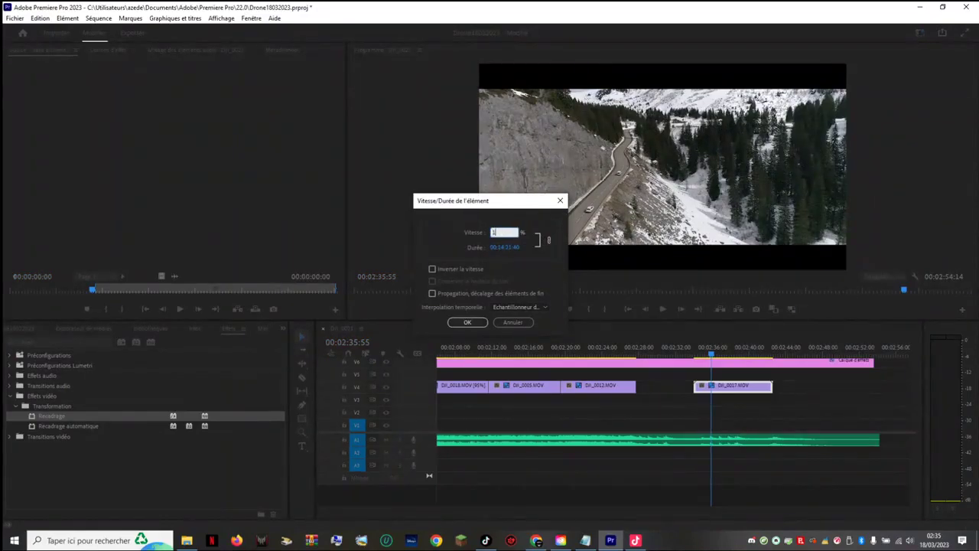
pyautogui.press('Return')
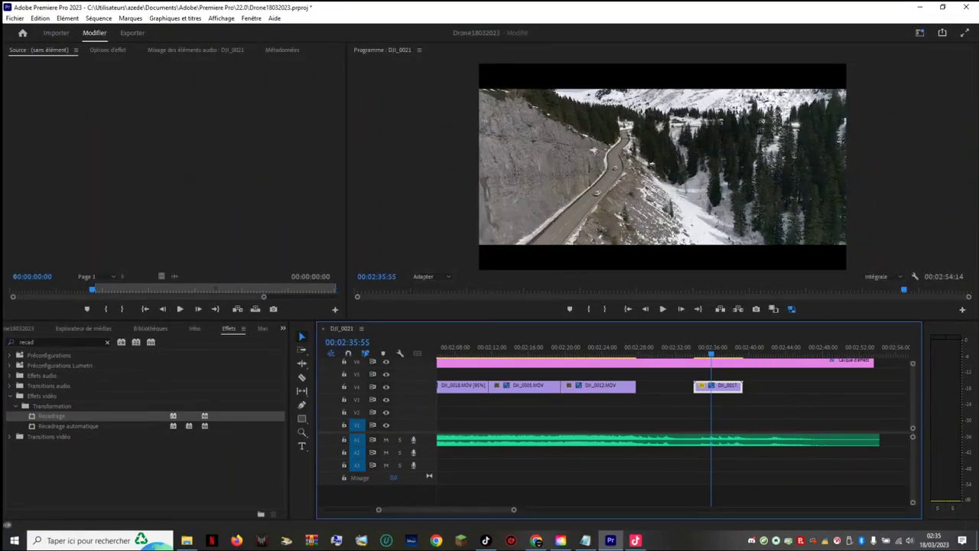
# Step: Set the speed of DJI_0017.MOV to 80%, move it earlier on V4 to about 00:02:29, and play the passage
pyautogui.rightClick(722, 384)
pyautogui.click(765, 328)
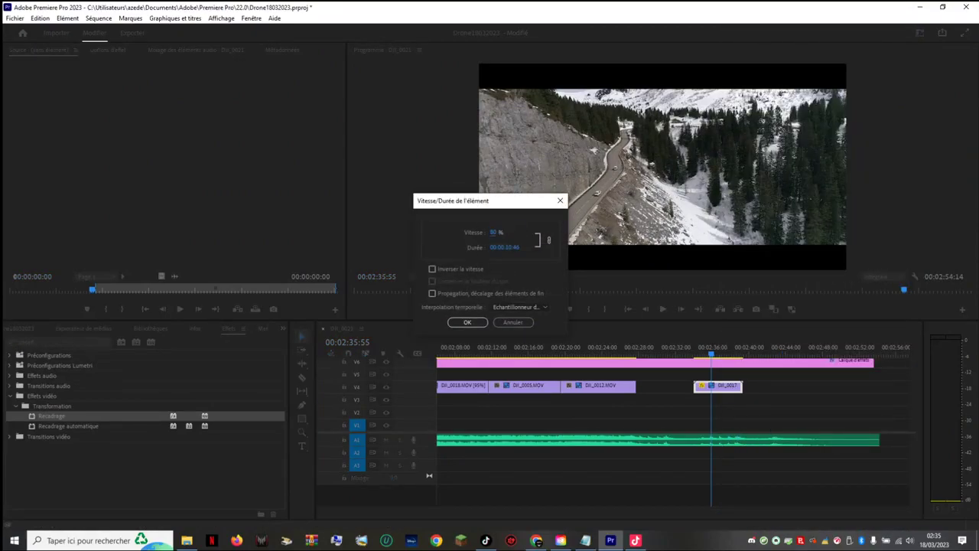
pyautogui.press('Return')
pyautogui.moveTo(742, 387); pyautogui.dragTo(696, 387)
pyautogui.click(627, 349)
pyautogui.press('space')
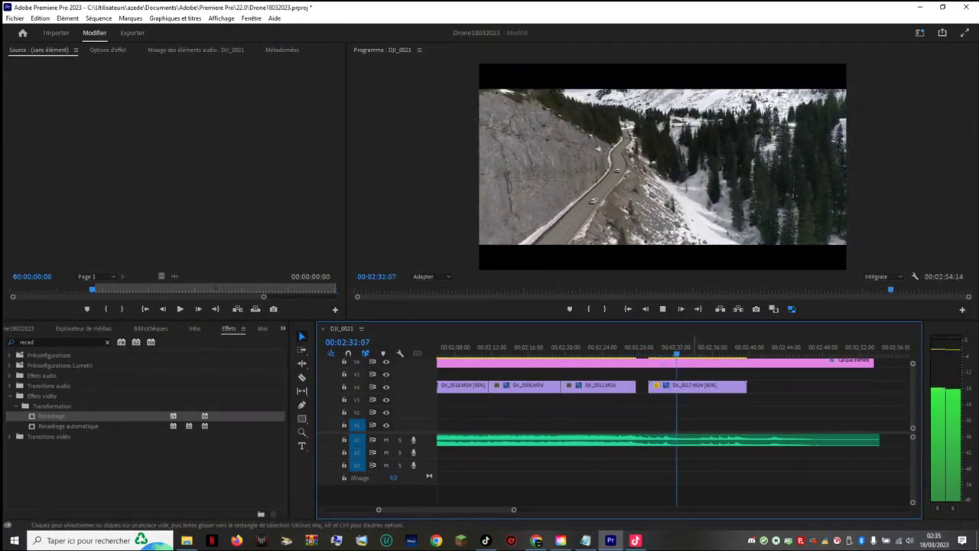
# Step: Try DJI_0017.MOV slightly less than one second later on V4 and replay the passage from about 00:02:28
pyautogui.moveTo(694, 387); pyautogui.dragTo(702, 387)
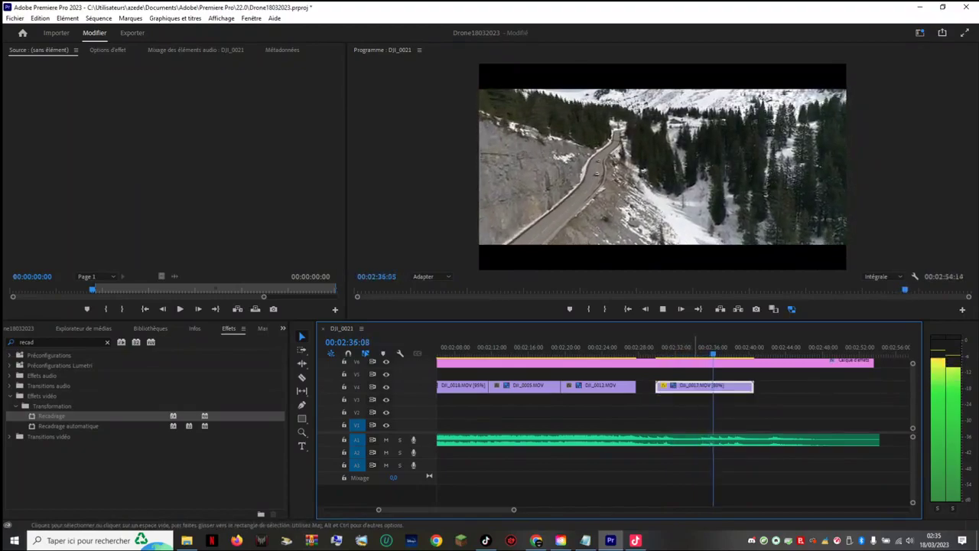
pyautogui.press('space')
pyautogui.click(645, 348)
pyautogui.press('space')
pyautogui.press('space')
pyautogui.click(638, 349)
pyautogui.press('space')
# Step: Move DJI_0017.MOV earlier to about 00:02:28, extend the end of DJI_0012.MOV to meet it, and play the cut
pyautogui.moveTo(706, 386); pyautogui.dragTo(692, 388)
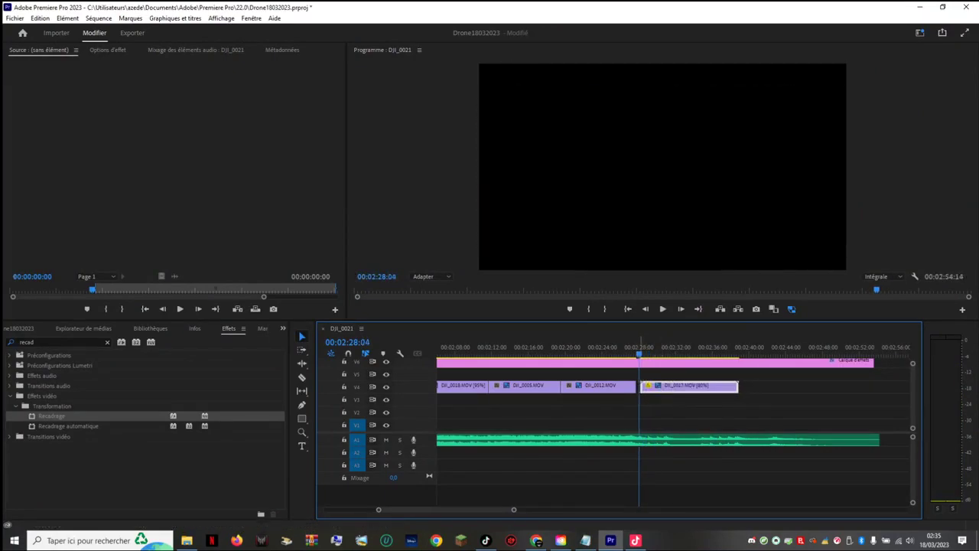
pyautogui.moveTo(673, 387); pyautogui.dragTo(667, 387)
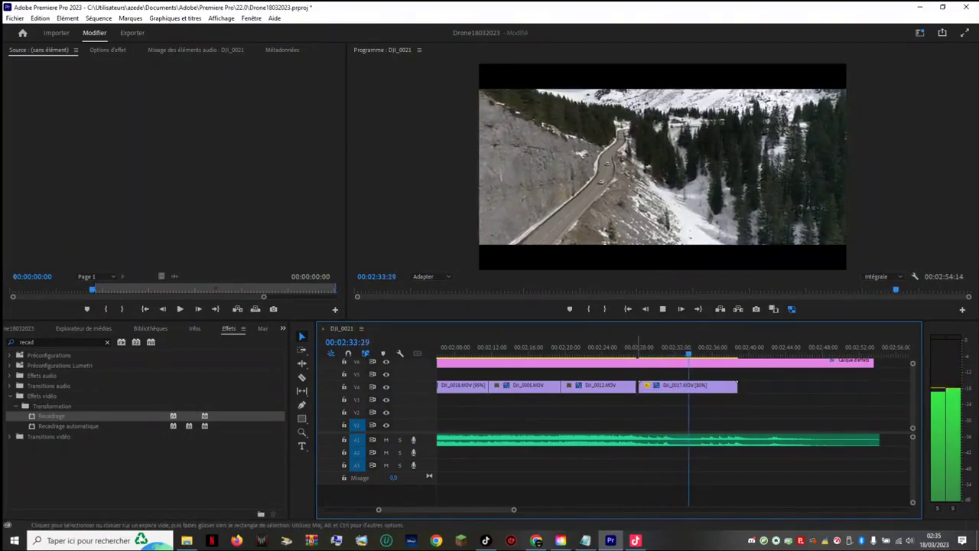
pyautogui.moveTo(637, 386); pyautogui.dragTo(641, 387)
pyautogui.click(632, 348)
pyautogui.press('space')
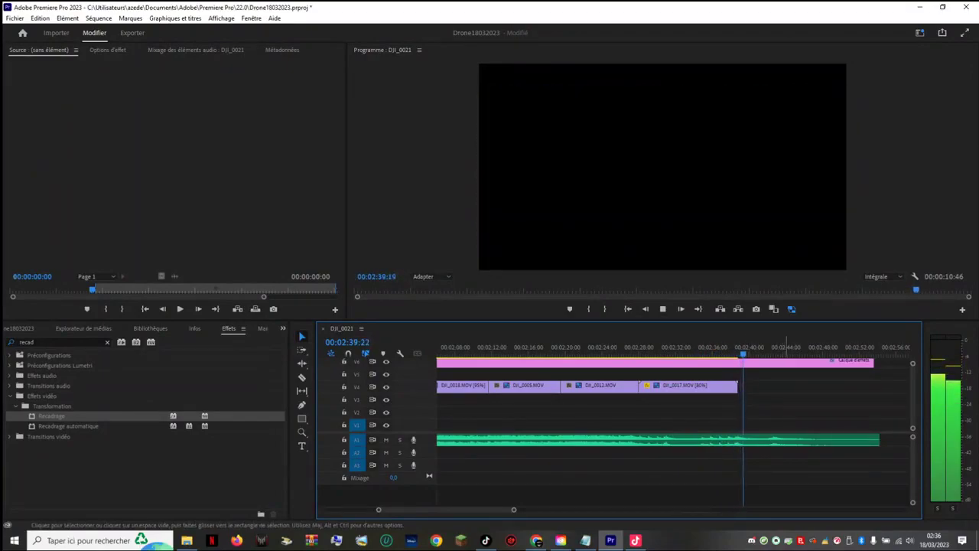
# Step: Try a 50% speed on DJI_0017.MOV on V4 and play the passage from about 00:02:28
pyautogui.press('space')
pyautogui.click(696, 387)
pyautogui.rightClick(693, 384)
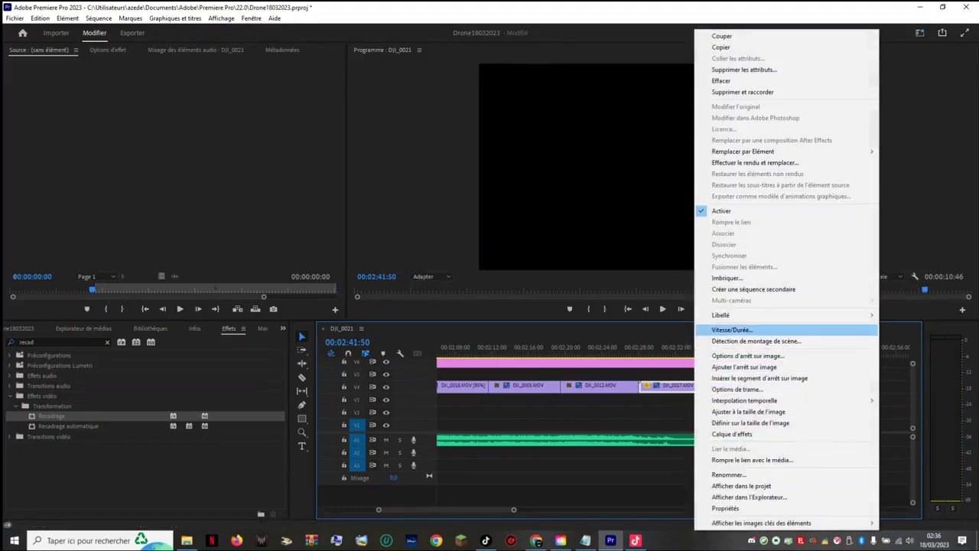
pyautogui.click(726, 331)
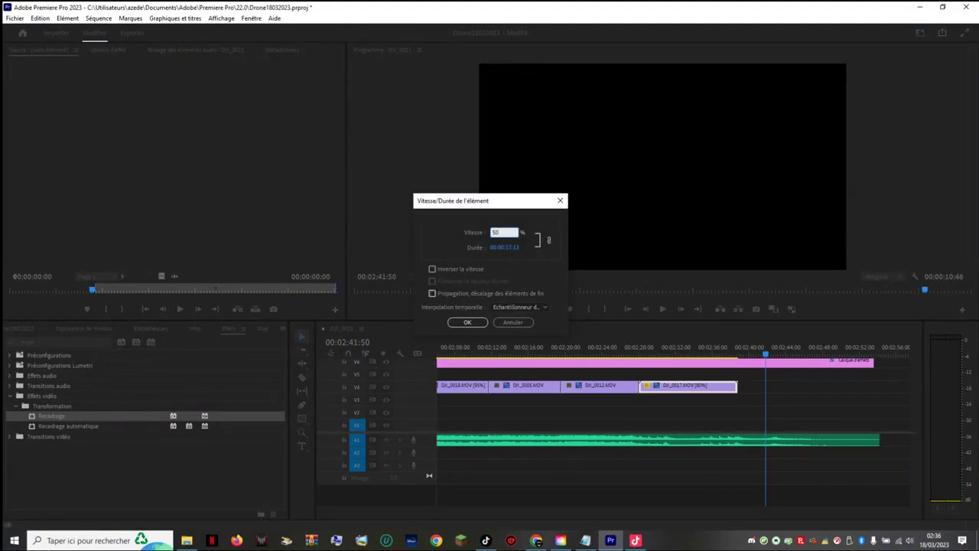
pyautogui.press('Return')
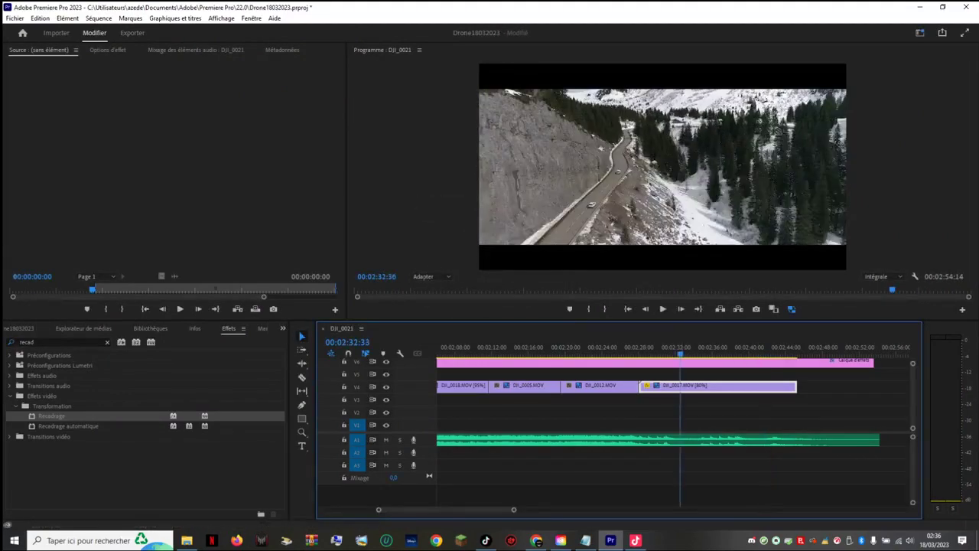
pyautogui.press('space')
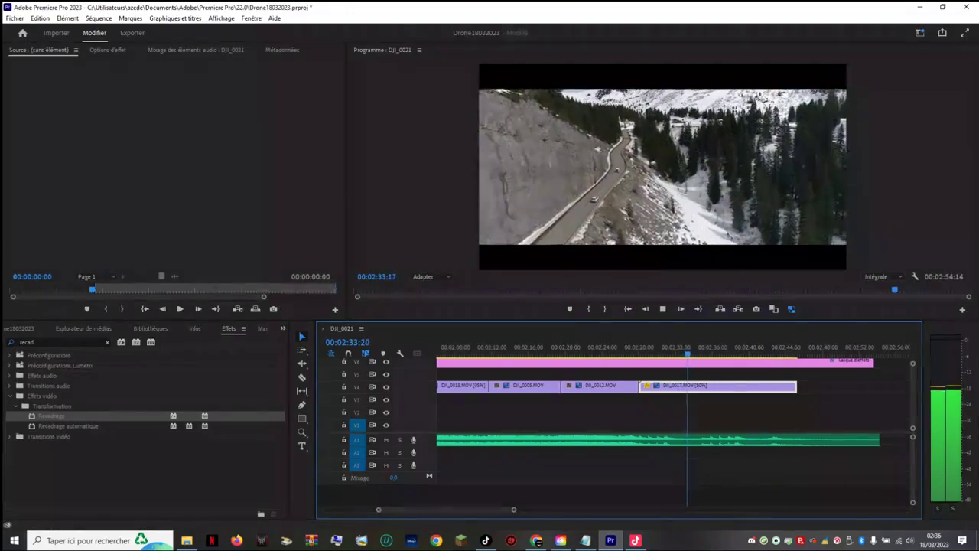
pyautogui.click(637, 346)
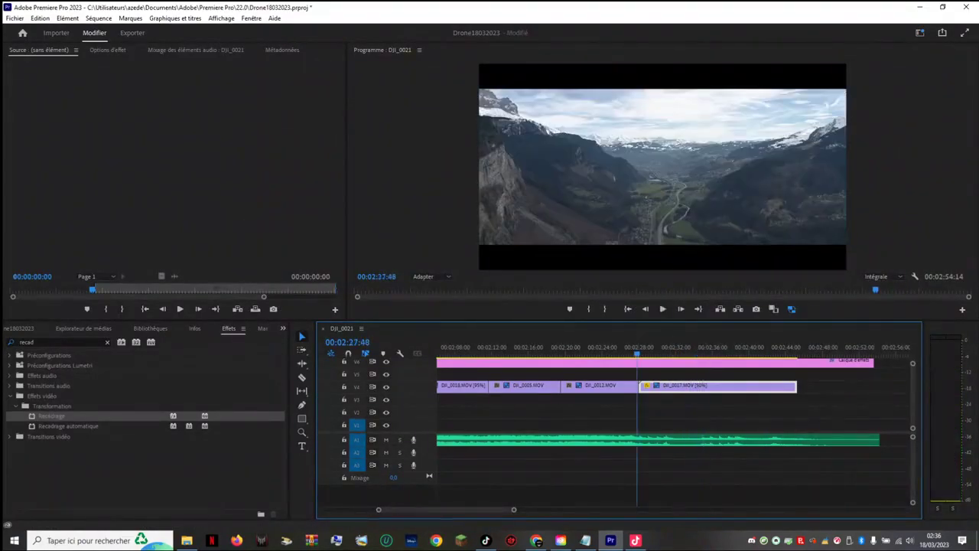
pyautogui.press('space')
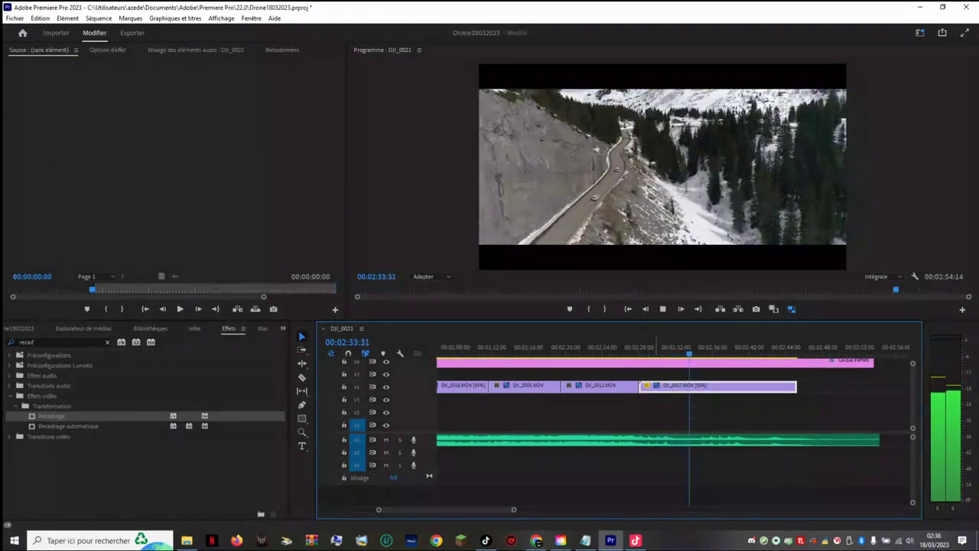
pyautogui.rightClick(666, 386)
pyautogui.click(605, 229)
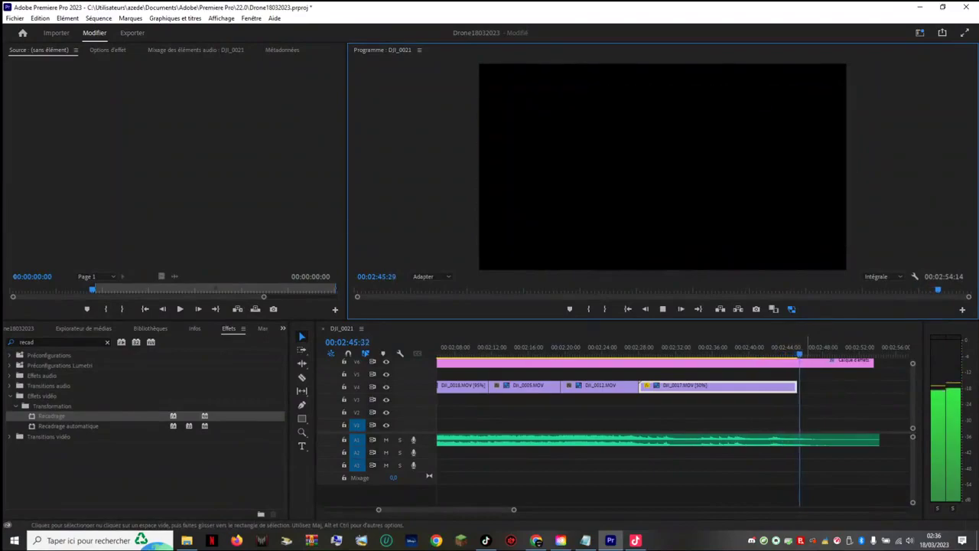
# Step: Try a 60% speed on DJI_0017.MOV and replay the end of the clip against the music
pyautogui.press('space')
pyautogui.rightClick(705, 386)
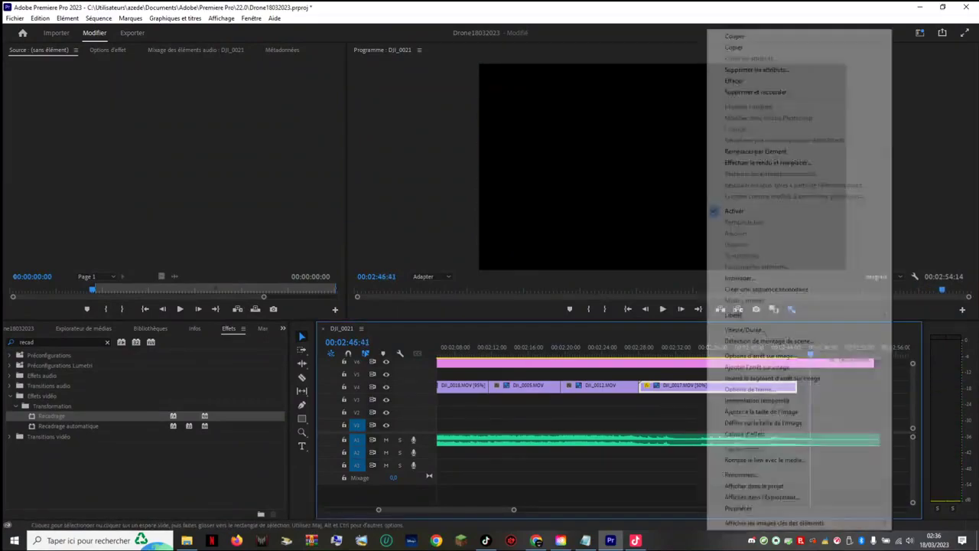
pyautogui.click(765, 328)
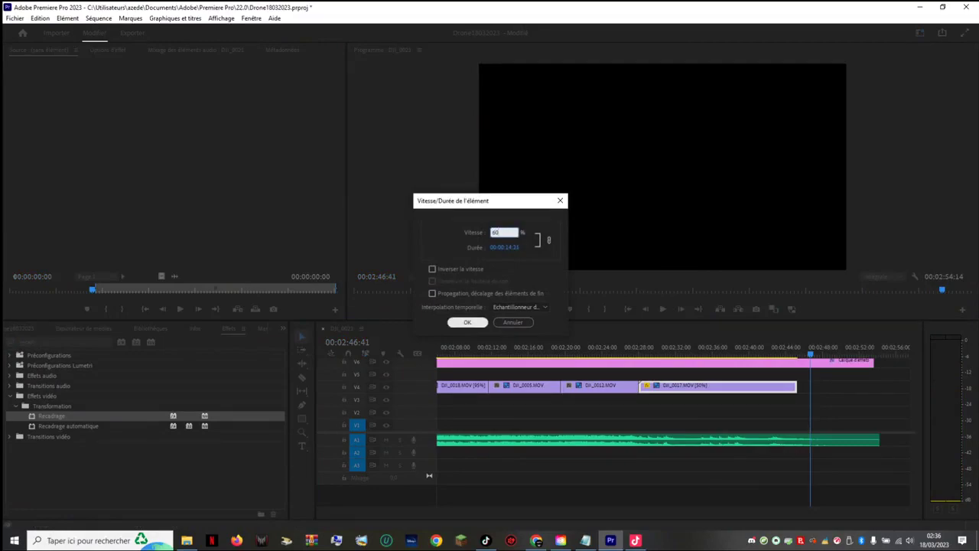
pyautogui.press('Return')
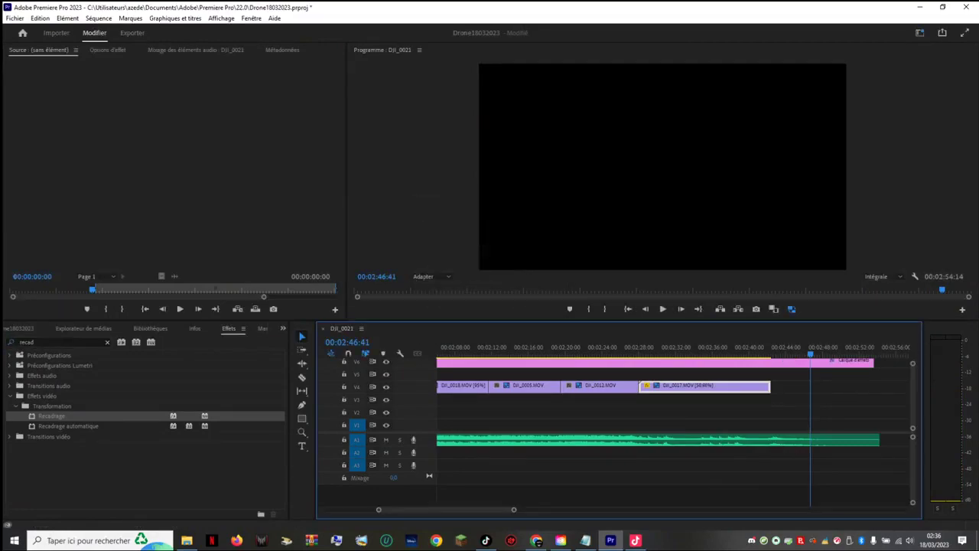
pyautogui.rightClick(700, 386)
pyautogui.click(677, 237)
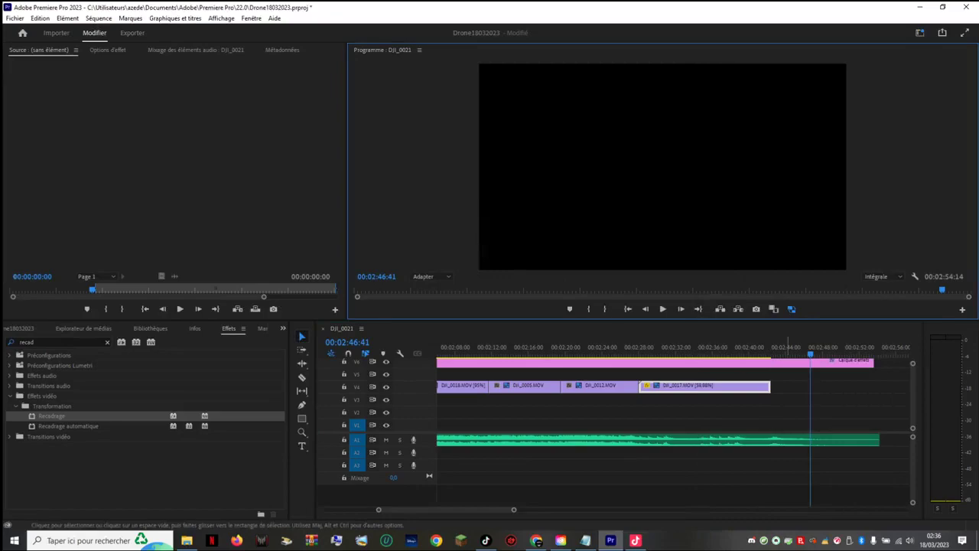
pyautogui.click(754, 348)
pyautogui.press('space')
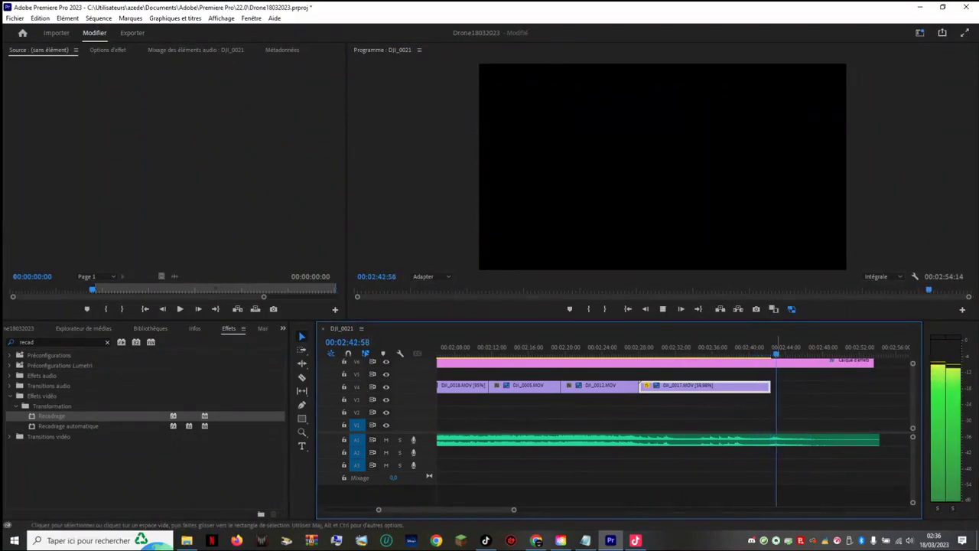
pyautogui.press('space')
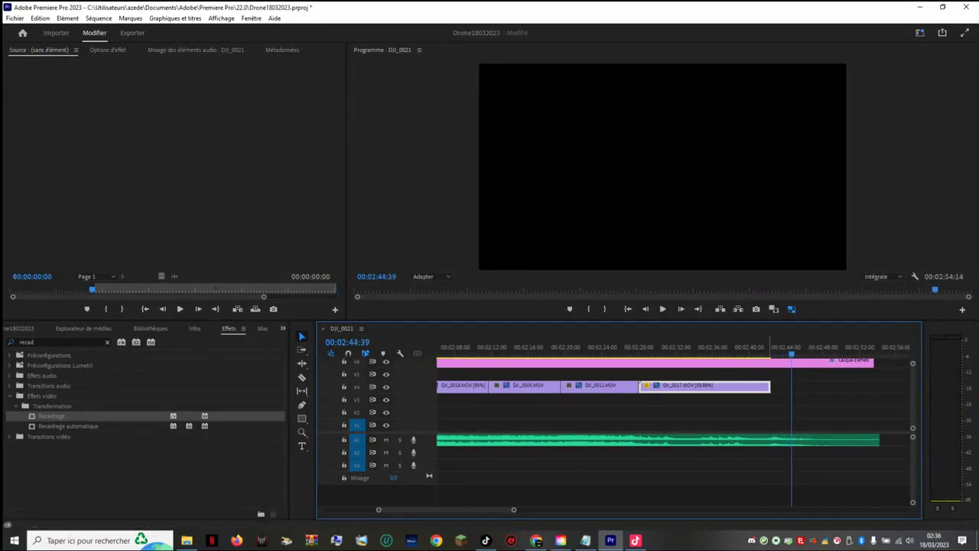
pyautogui.press('Up')
pyautogui.press('space')
pyautogui.click(725, 348)
pyautogui.press('space')
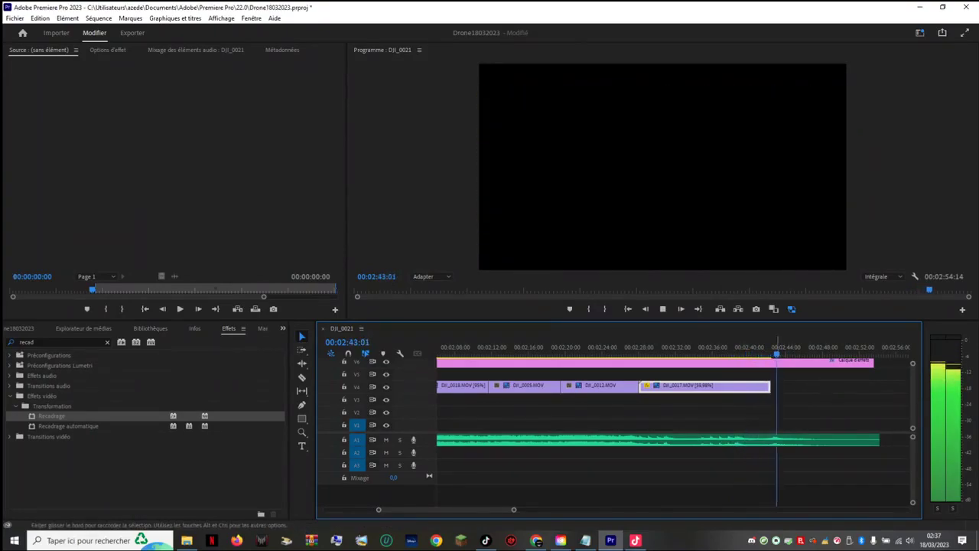
# Step: Stop playback and try a 62% speed on DJI_0017.MOV
pyautogui.press('space')
pyautogui.rightClick(760, 386)
pyautogui.click(798, 328)
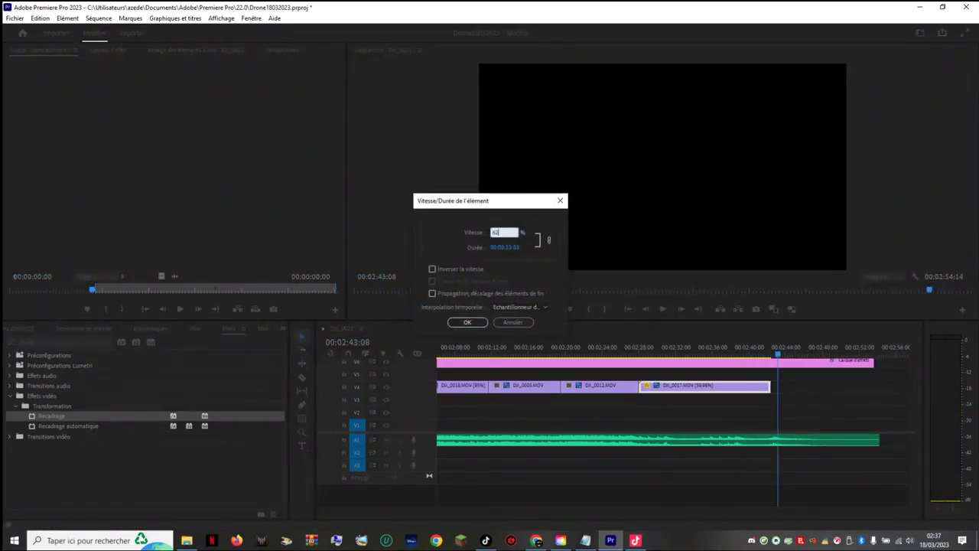
pyautogui.click(467, 322)
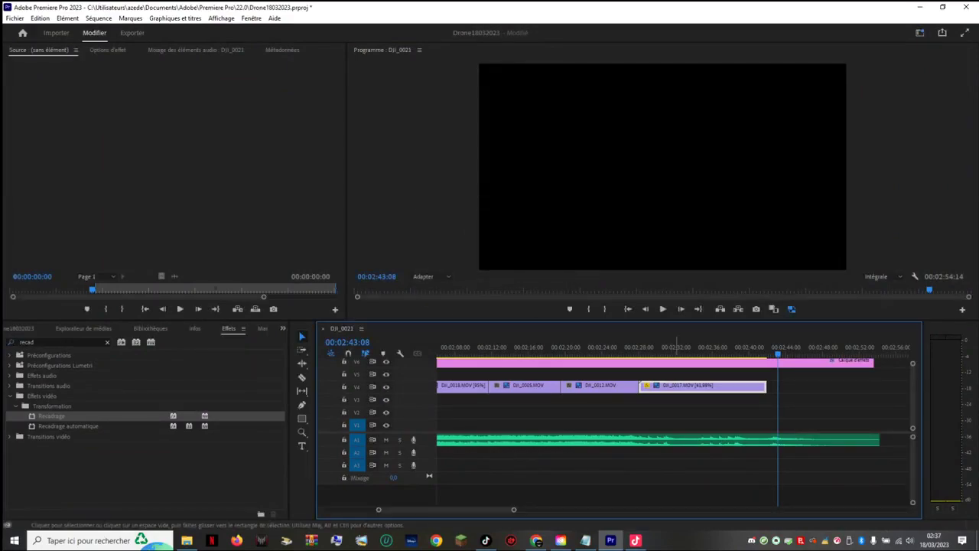
# Step: Set the speed of DJI_0017.MOV to 57% and play it from its opening cut and again near its end
pyautogui.rightClick(704, 386)
pyautogui.click(740, 329)
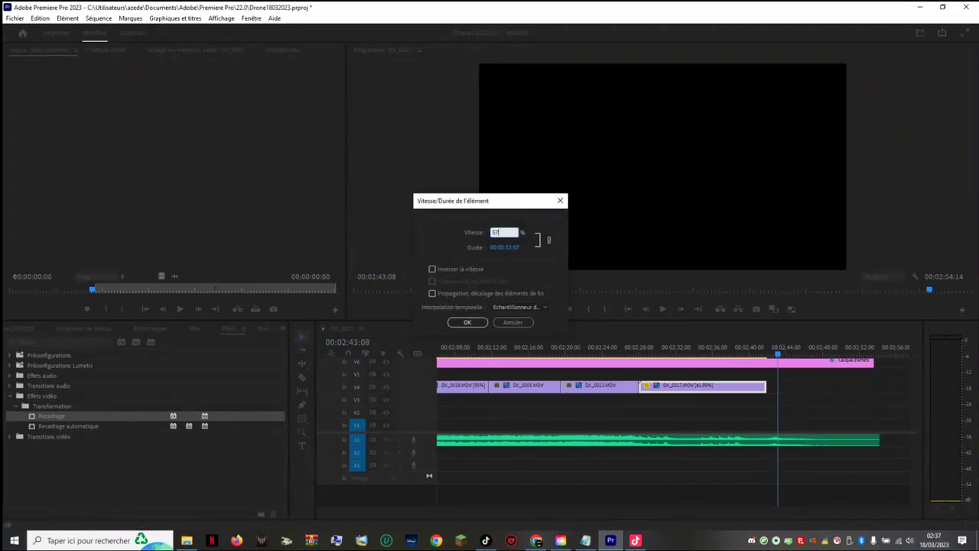
pyautogui.click(468, 322)
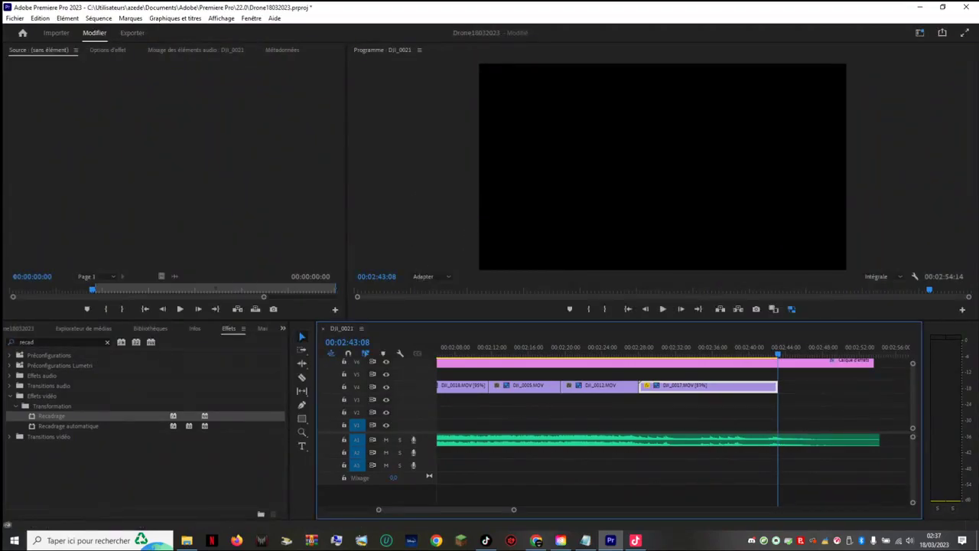
pyautogui.moveTo(778, 354); pyautogui.dragTo(770, 354)
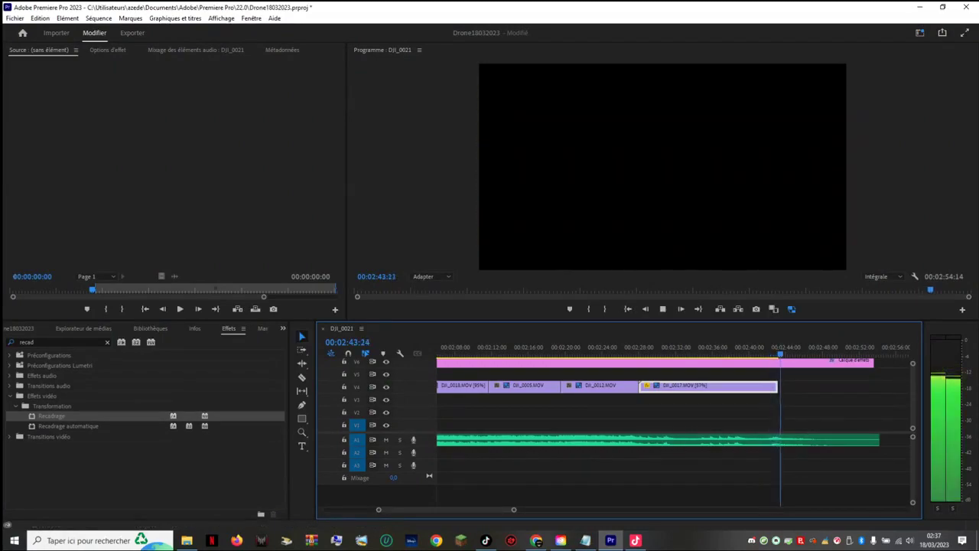
pyautogui.press('space')
pyautogui.click(634, 347)
pyautogui.press('space')
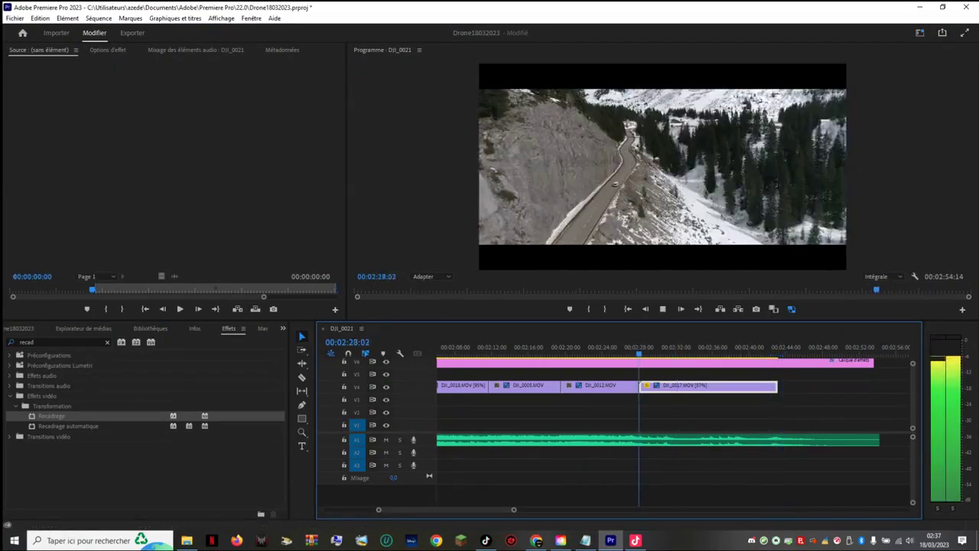
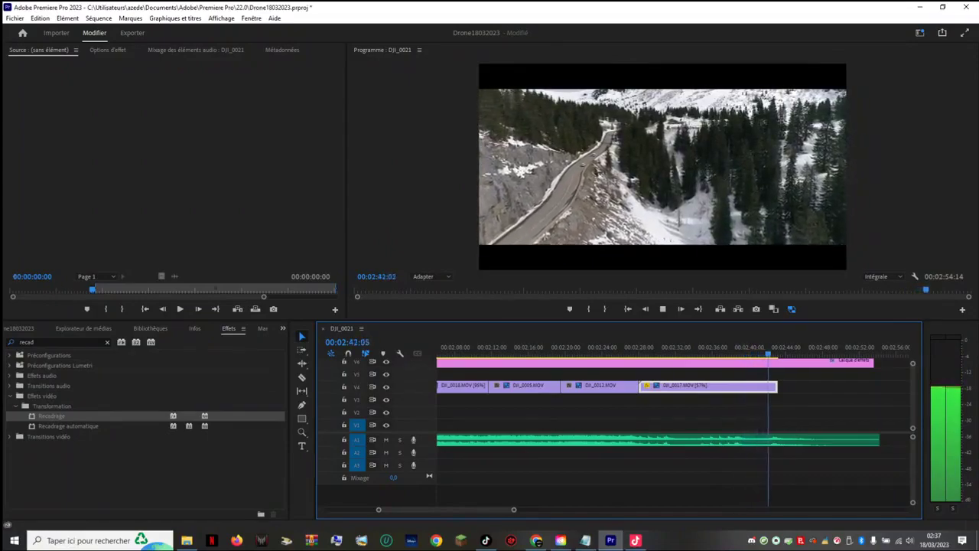
pyautogui.press('space')
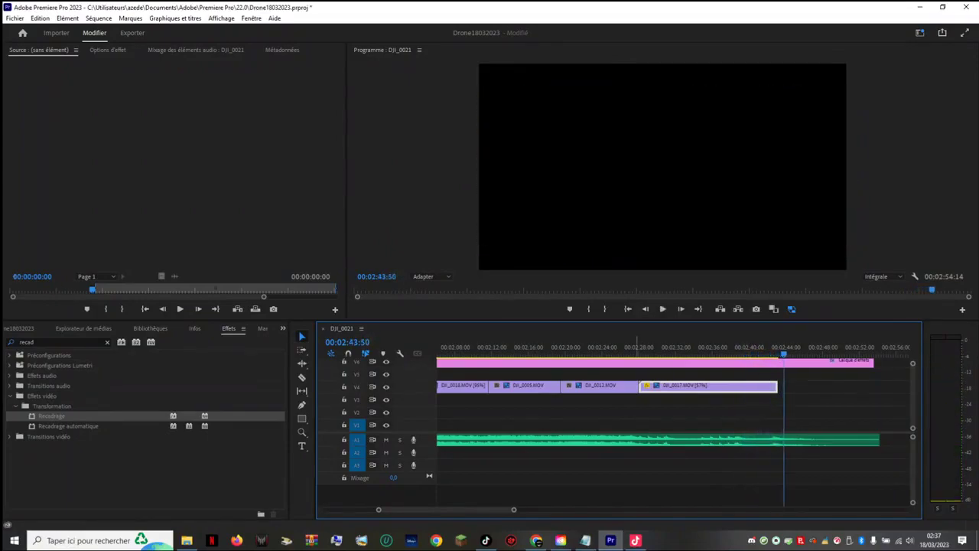
pyautogui.click(756, 348)
pyautogui.press('space')
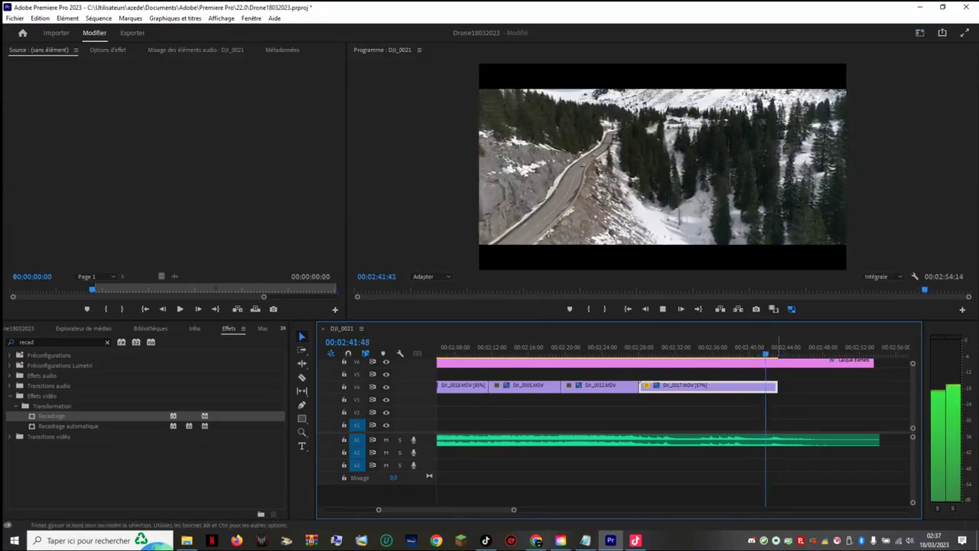
# Step: Trim the end of DJI_0017.MOV earlier by about half a second and play on to the soundtrack's end
pyautogui.press('space')
pyautogui.moveTo(778, 387); pyautogui.dragTo(773, 387)
pyautogui.press('space')
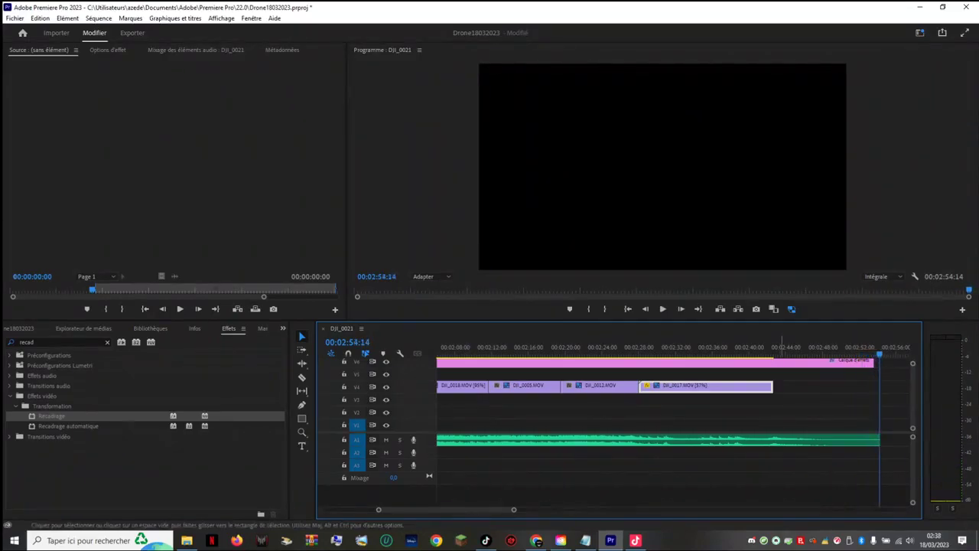
# Step: Return the playhead to the sequence start at 00:00:00:00 and show the effect options of DJI_0017.MOV
pyautogui.press('space')
pyautogui.press('space')
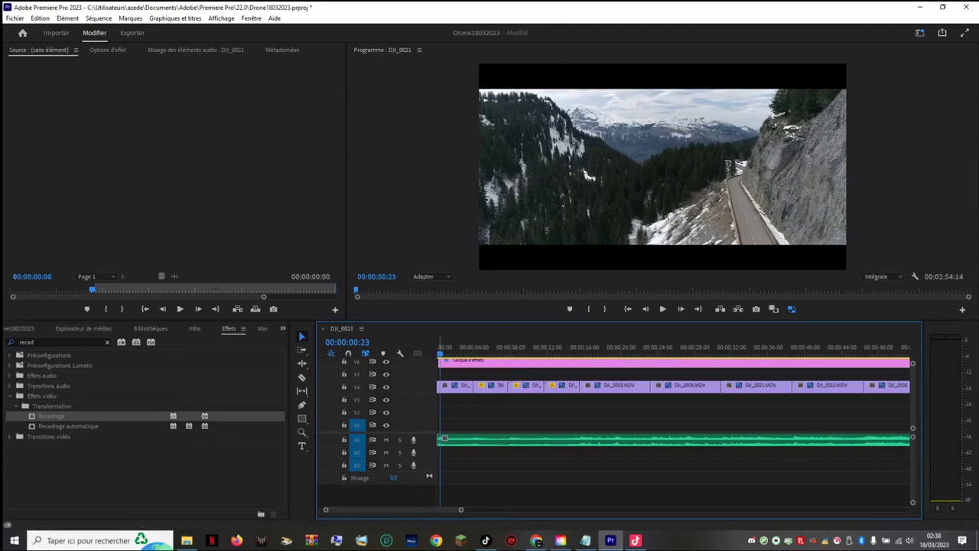
pyautogui.moveTo(440, 348); pyautogui.dragTo(437, 348)
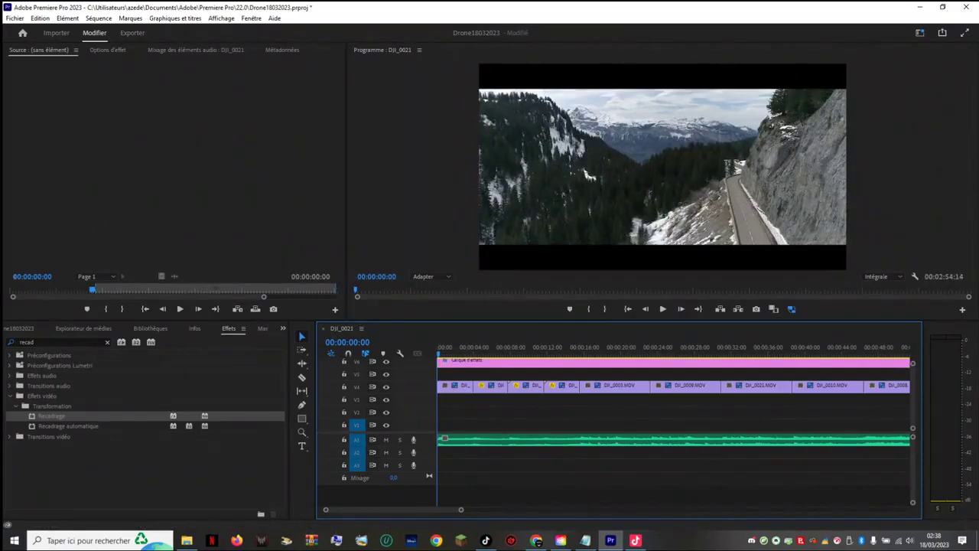
pyautogui.click(108, 50)
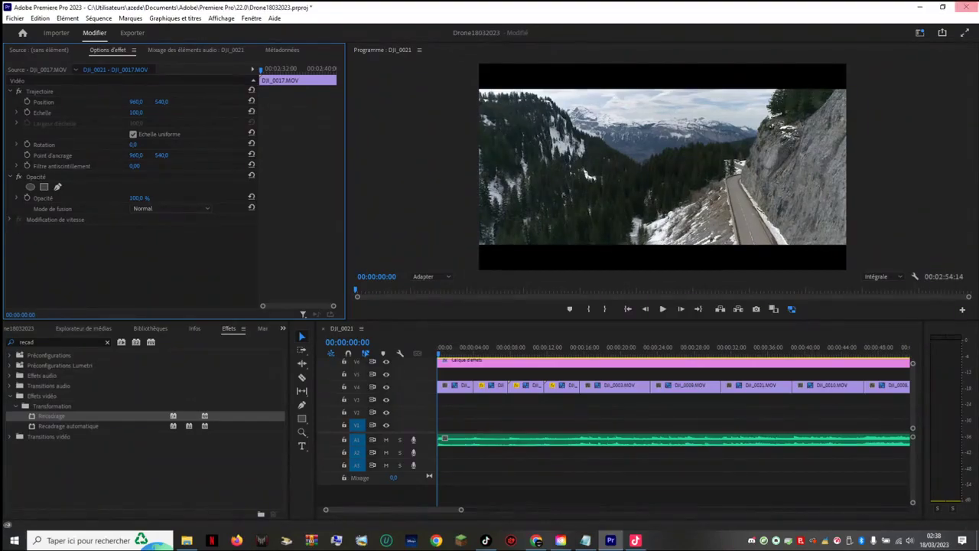
# Step: Try to bring pou.png from the desktop into the project with the editing window reduced, and maximize the window again
pyautogui.moveTo(826, 8); pyautogui.dragTo(277, 348)
pyautogui.moveTo(277, 505); pyautogui.dragTo(130, 204)
pyautogui.moveTo(75, 177); pyautogui.dragTo(757, 277)
pyautogui.moveTo(260, 205); pyautogui.dragTo(522, 59)
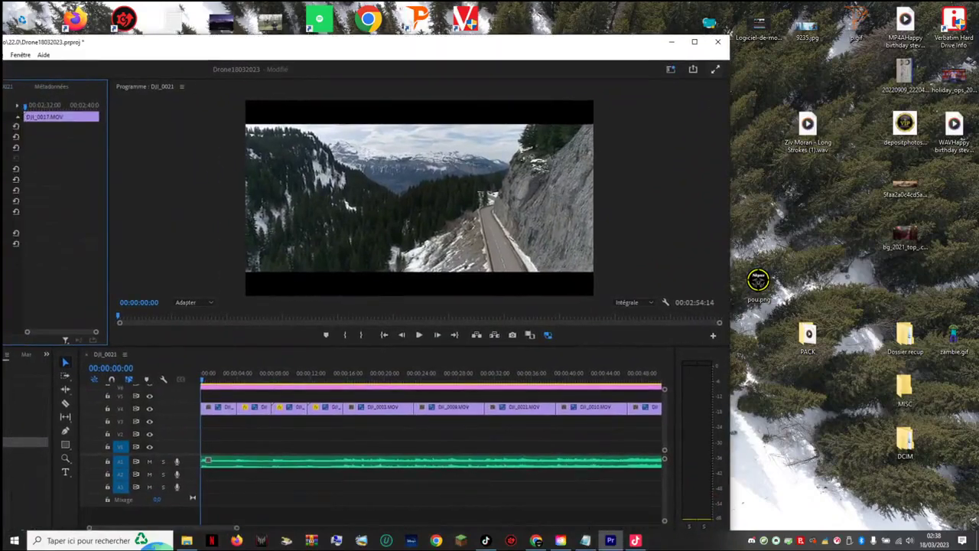
pyautogui.click(694, 41)
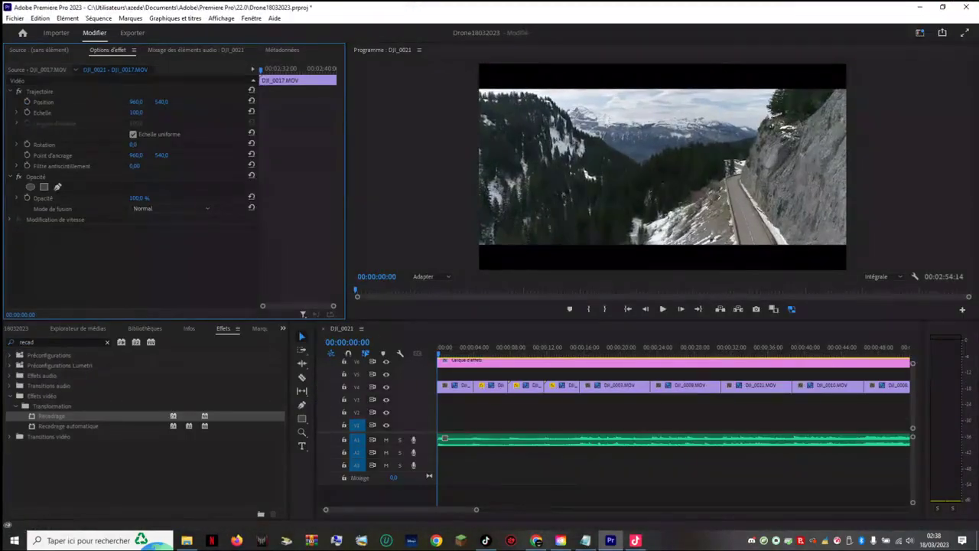
pyautogui.click(39, 49)
pyautogui.click(943, 7)
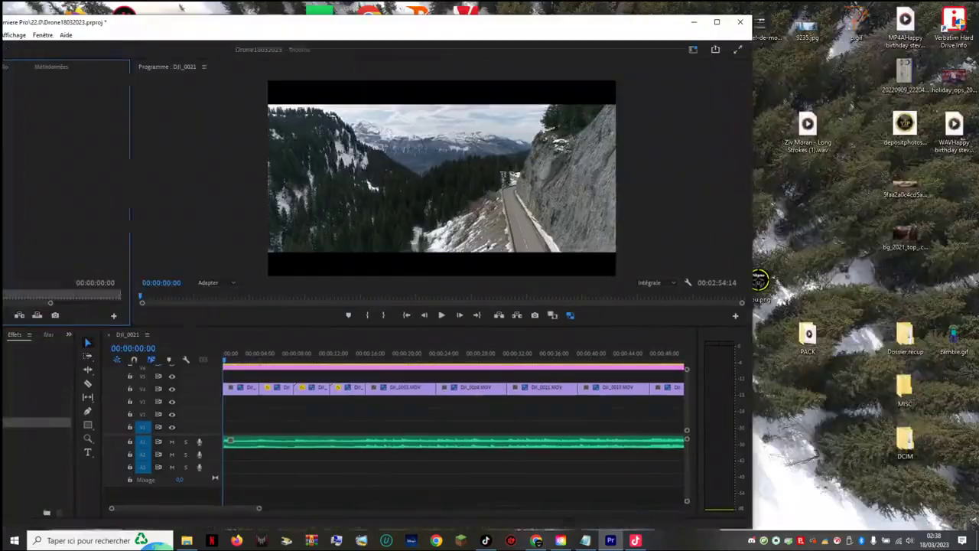
pyautogui.moveTo(761, 284); pyautogui.dragTo(811, 226)
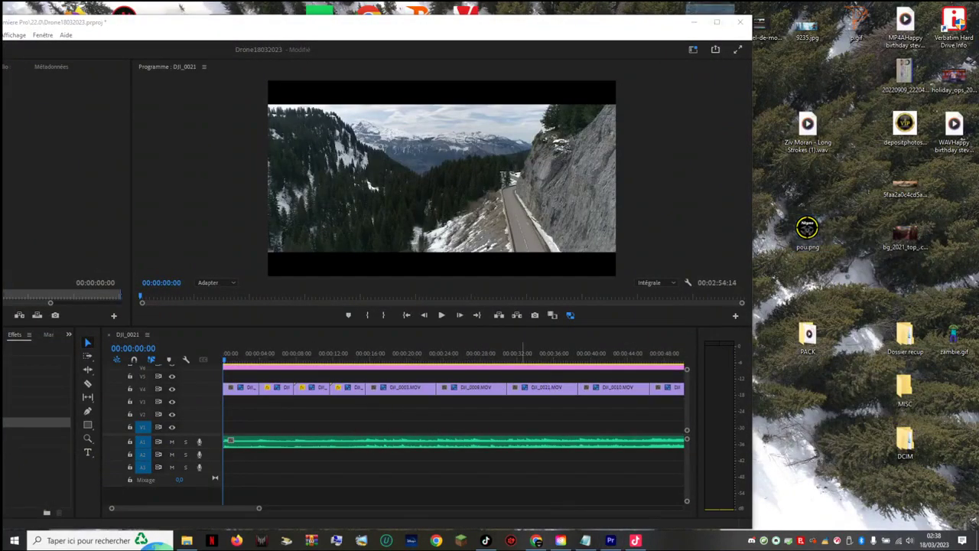
pyautogui.click(717, 21)
# Step: Display the project's media items and try again to add pou.png from the desktop
pyautogui.click(17, 328)
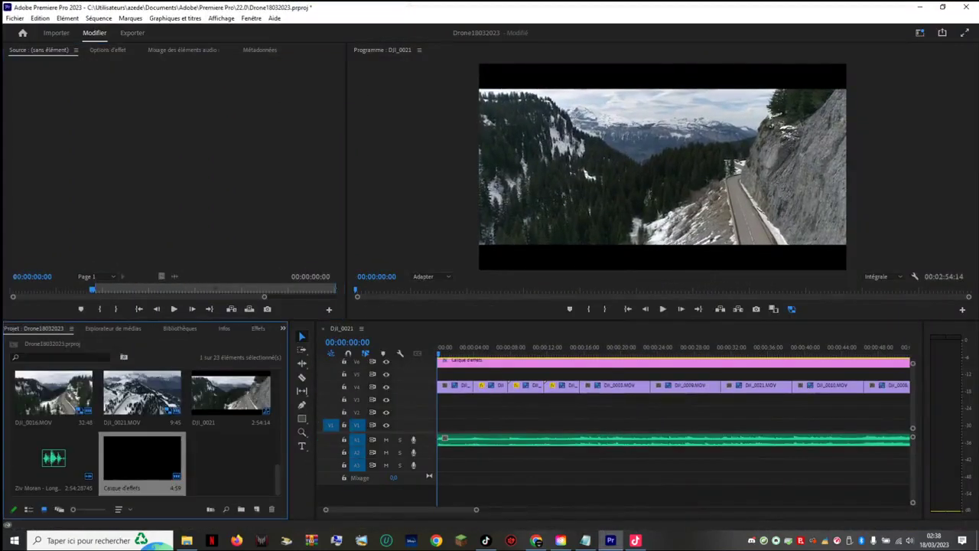
pyautogui.moveTo(410, 4); pyautogui.dragTo(133, 43)
pyautogui.moveTo(807, 229)
pyautogui.mouseDown()
pyautogui.moveTo(35, 474)
pyautogui.moveTo(17, 489)
pyautogui.moveTo(623, 260)
pyautogui.moveTo(799, 225)
pyautogui.mouseUp()
pyautogui.click(652, 45)
# Step: Import the Skyaz logo gvcx.png from the Bureau folder into the project
pyautogui.hotkey('ctrl', 'i')
pyautogui.click(45, 90)
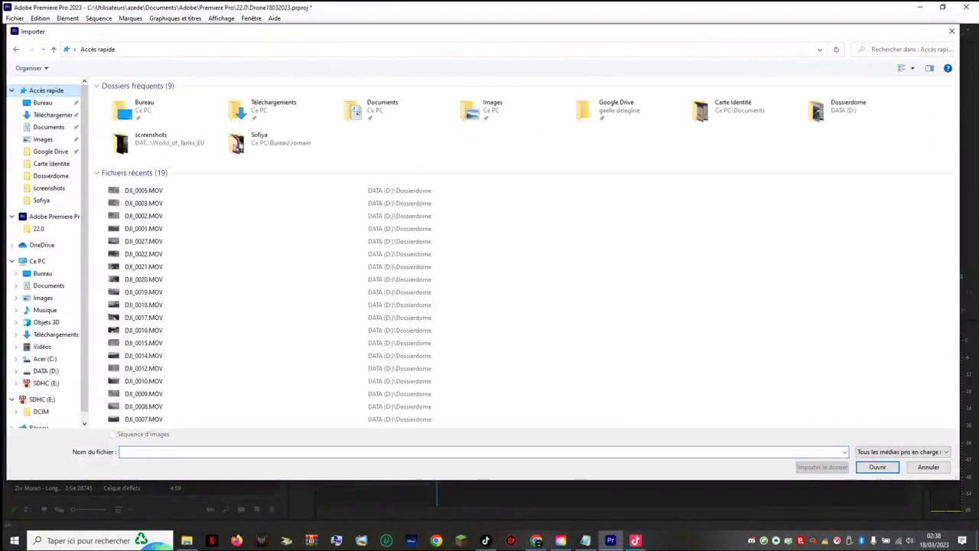
pyautogui.click(43, 103)
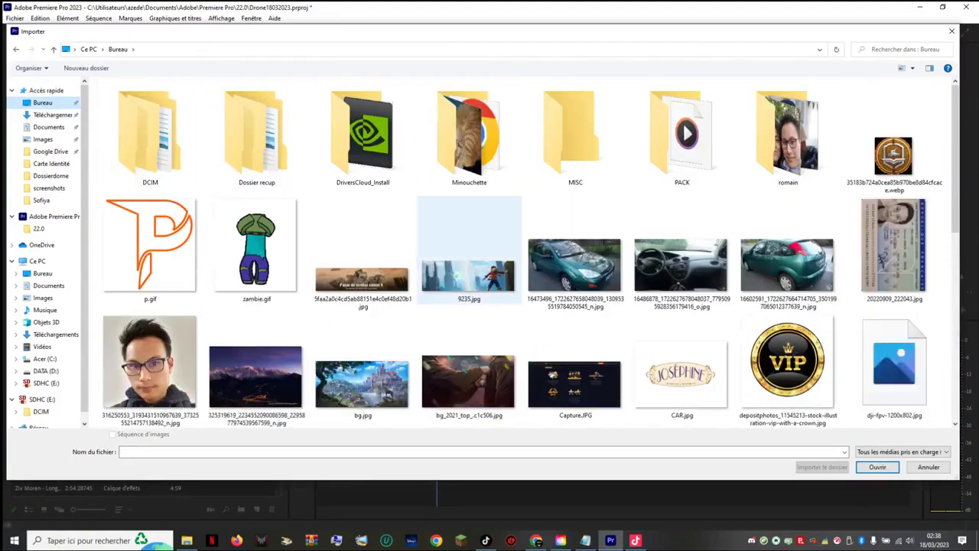
pyautogui.scroll(-5, 574, 368)
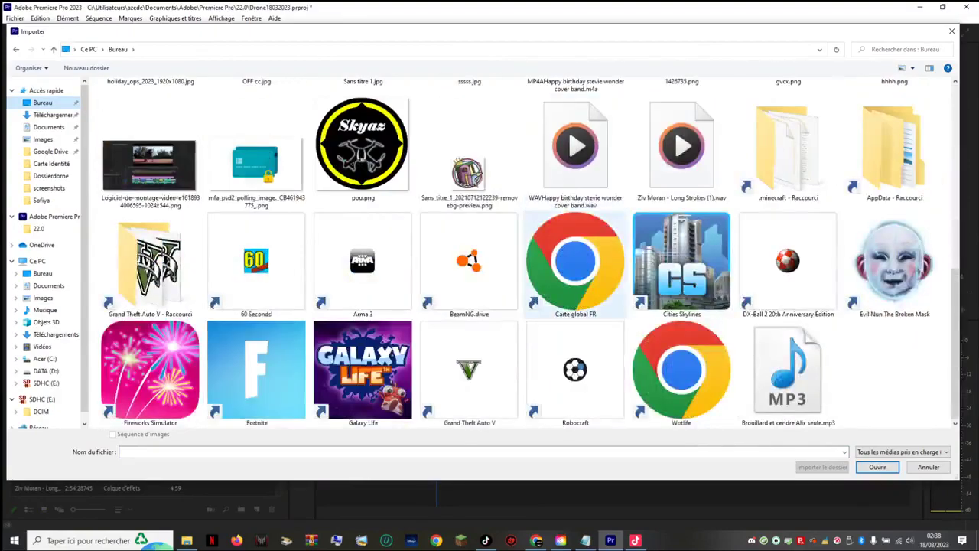
pyautogui.scroll(5, 363, 252)
pyautogui.scroll(-4, 681, 253)
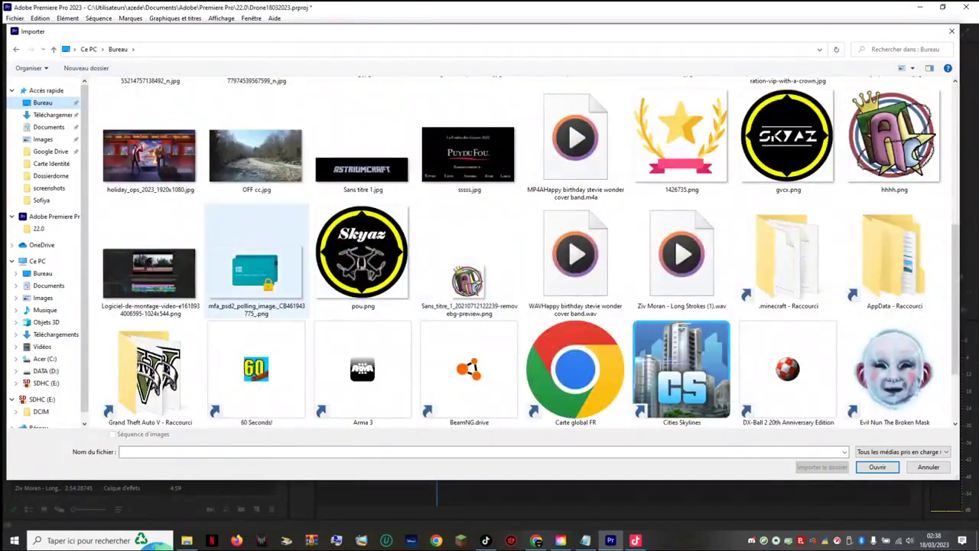
pyautogui.click(788, 138)
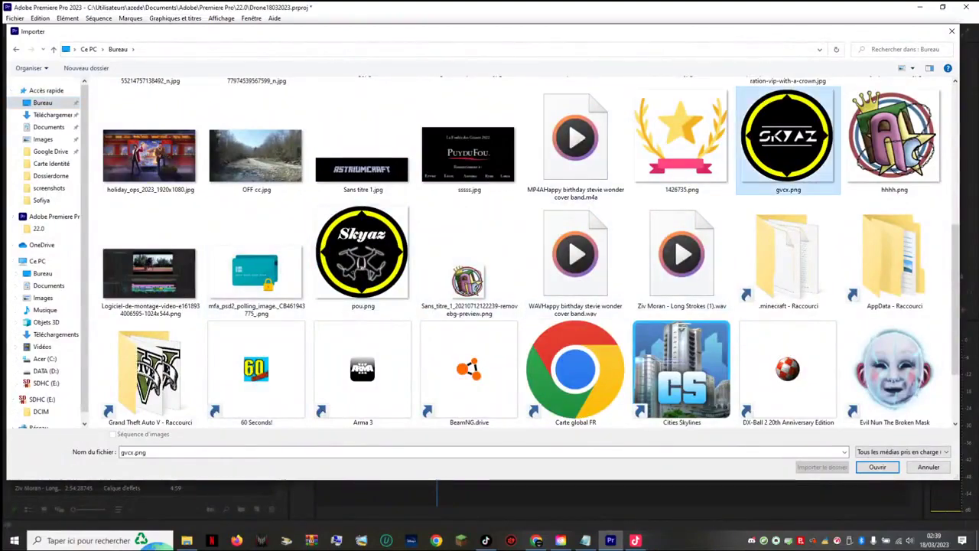
pyautogui.scroll(-2, 788, 153)
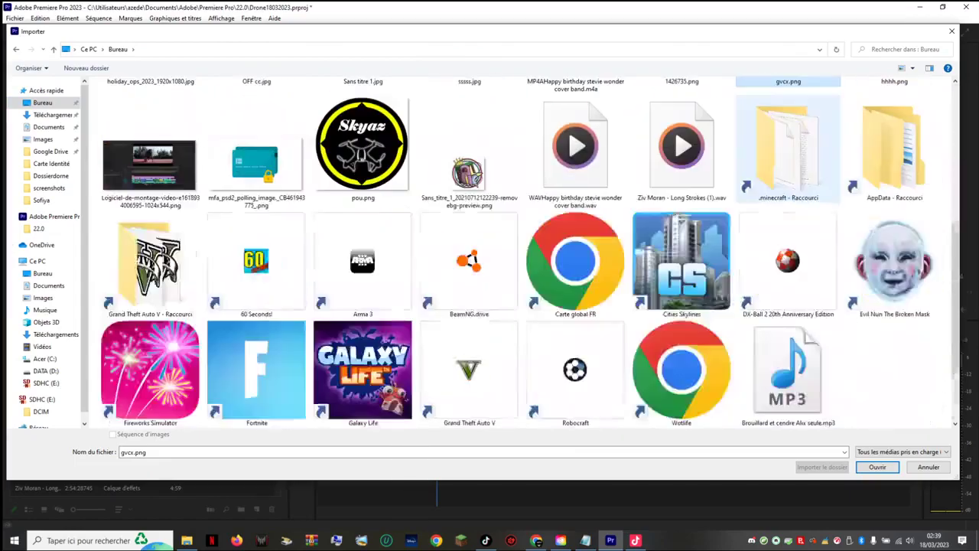
pyautogui.scroll(4, 788, 153)
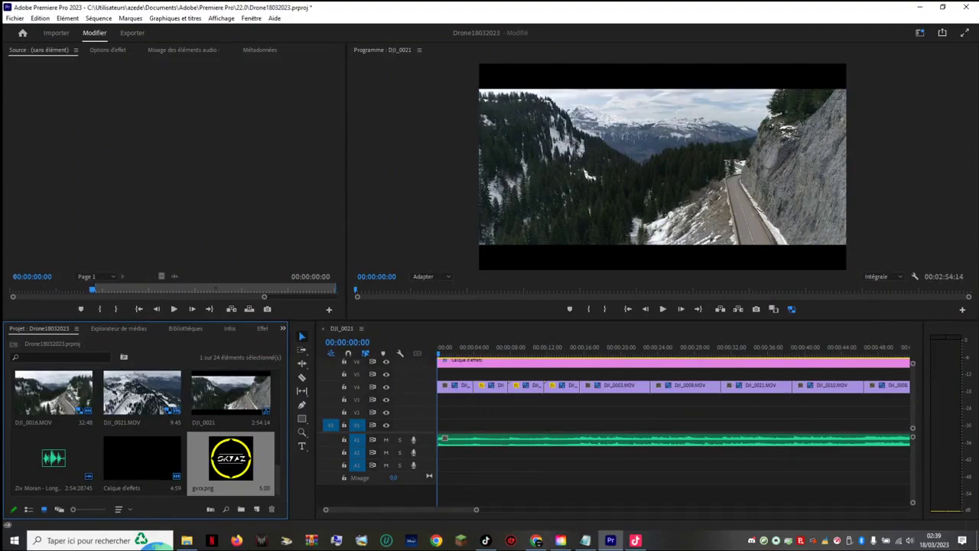
# Step: Place gvcx.png on track V5 above the drone clips and fit its end to the end of DJI_0017.MOV
pyautogui.moveTo(231, 459); pyautogui.dragTo(660, 157)
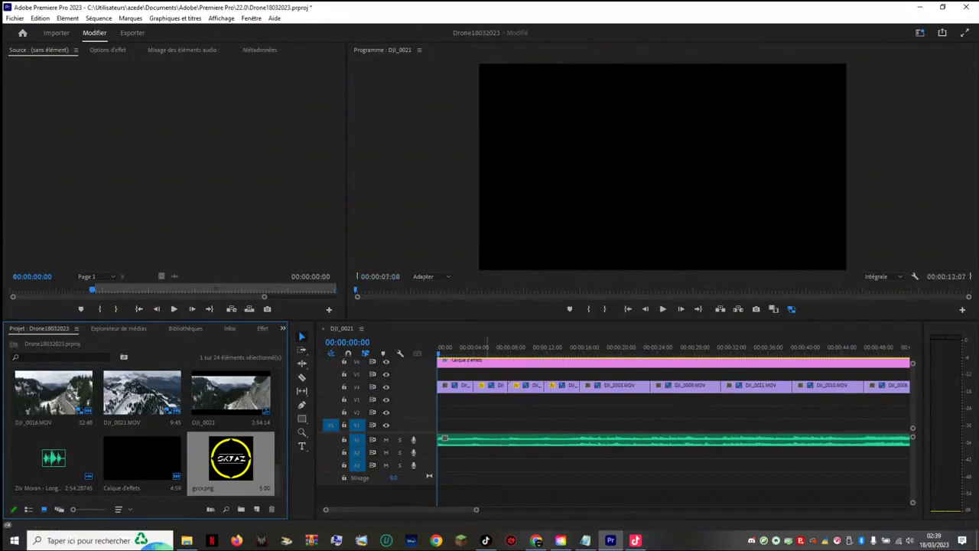
pyautogui.moveTo(491, 424); pyautogui.dragTo(567, 387)
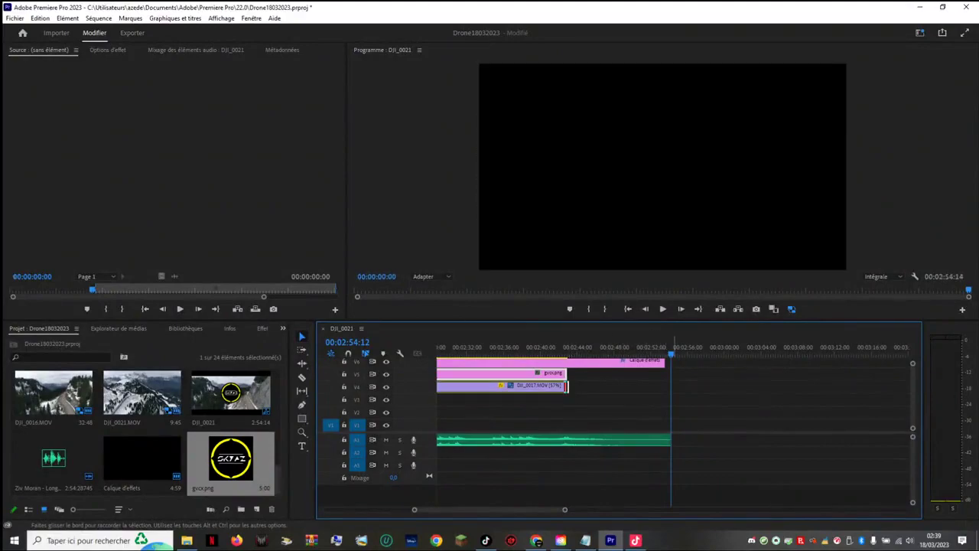
pyautogui.click(513, 349)
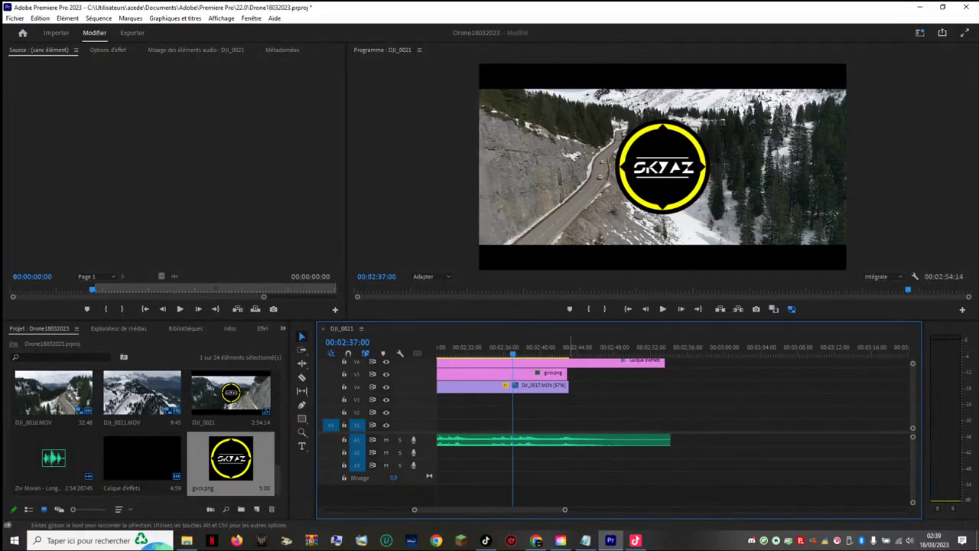
pyautogui.moveTo(567, 373); pyautogui.dragTo(668, 374)
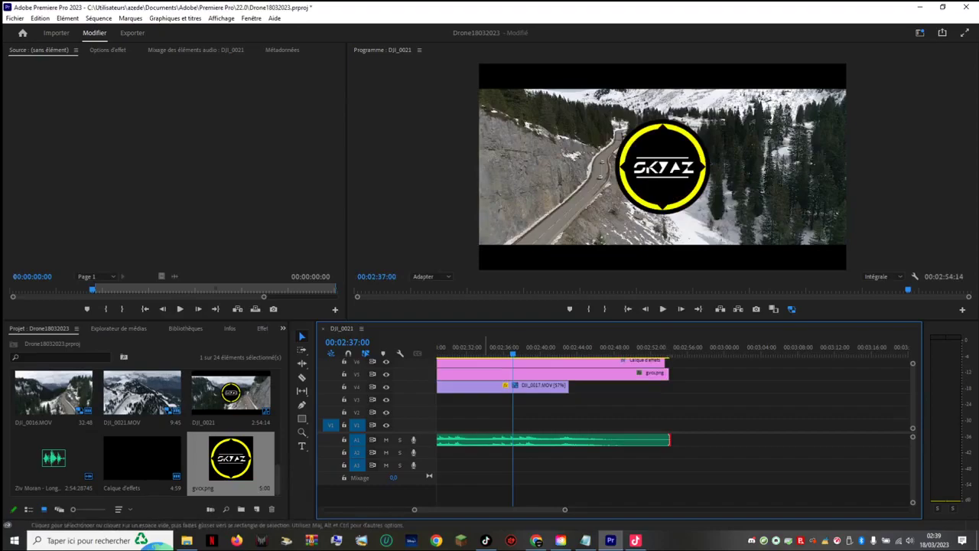
pyautogui.moveTo(513, 353); pyautogui.dragTo(567, 374)
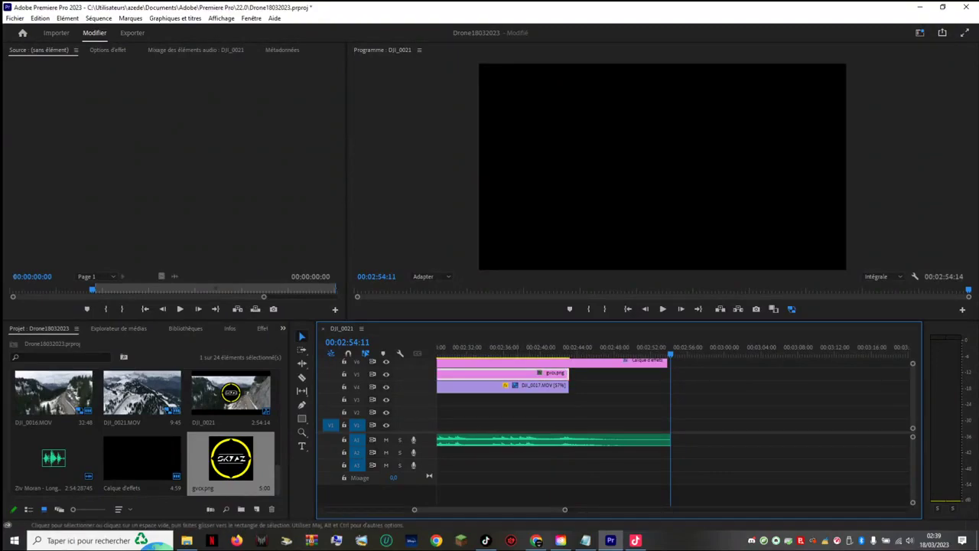
# Step: Try the Lumière douce blend mode on gvcx.png and preview it from 00:02:31:31
pyautogui.click(462, 350)
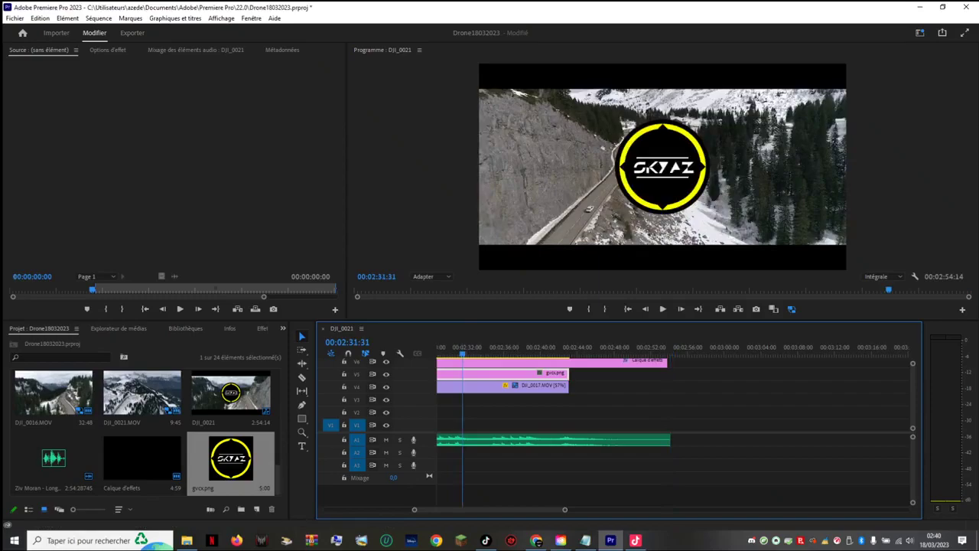
pyautogui.click(108, 50)
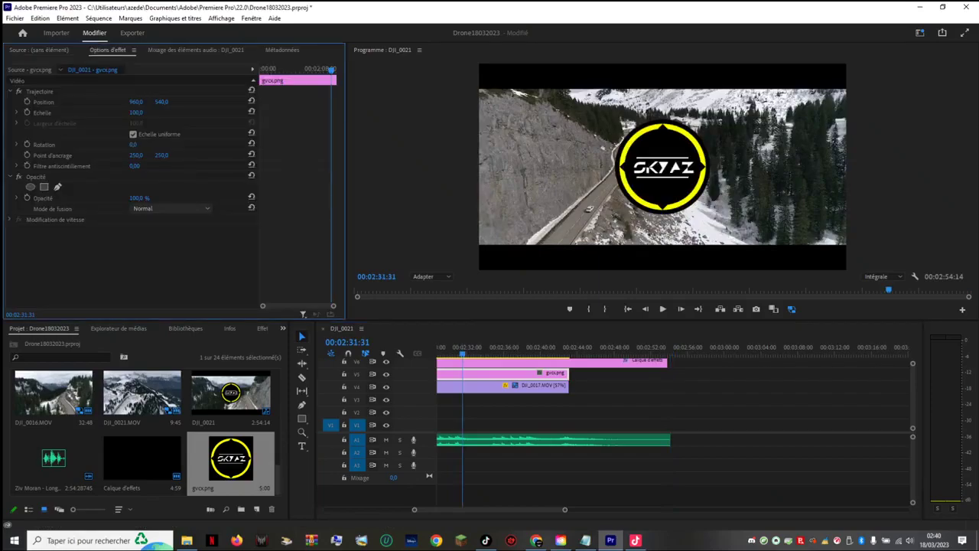
pyautogui.click(170, 208)
pyautogui.press('Escape')
pyautogui.click(169, 208)
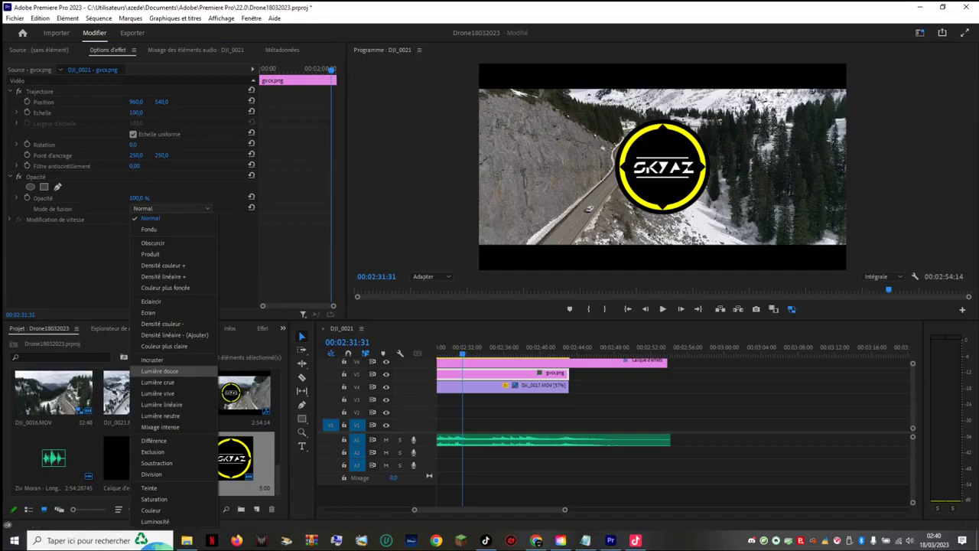
pyautogui.click(159, 371)
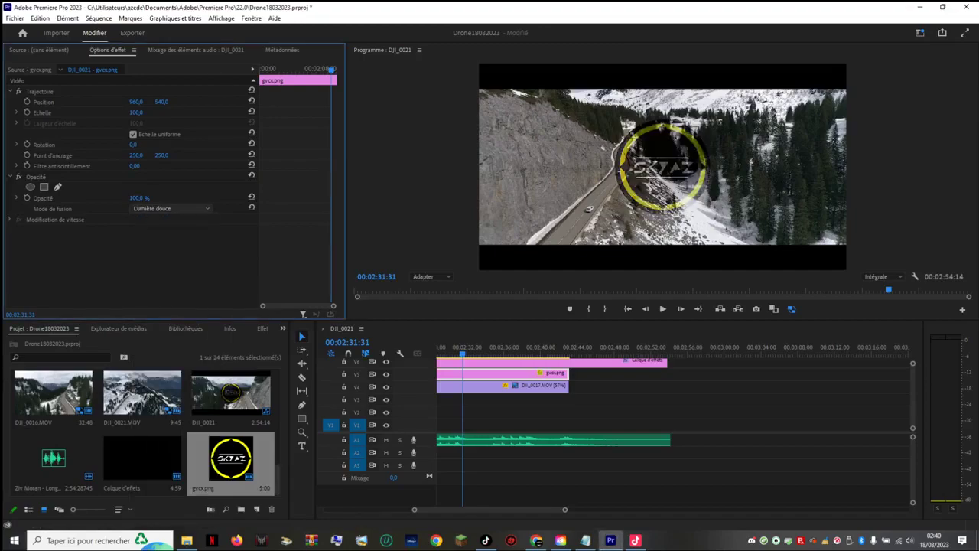
pyautogui.press('space')
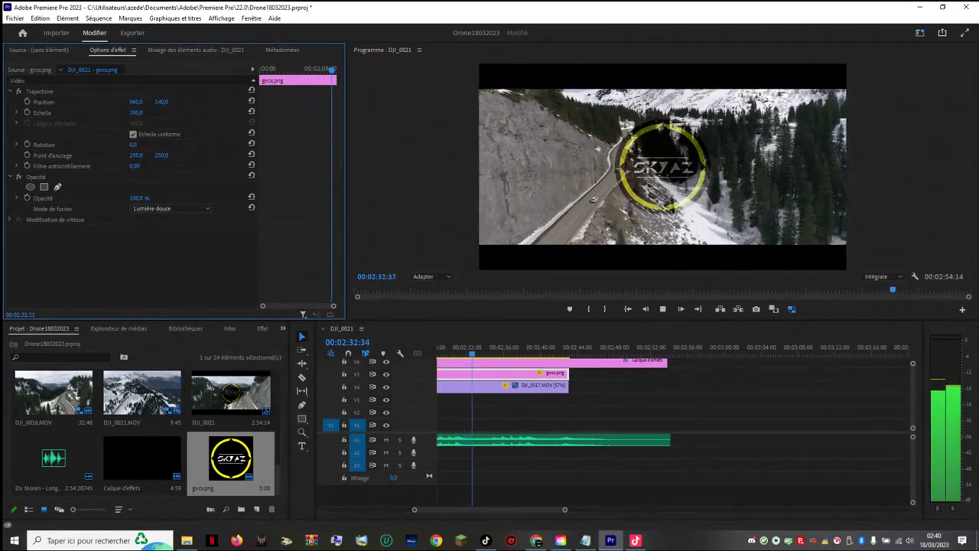
pyautogui.press('space')
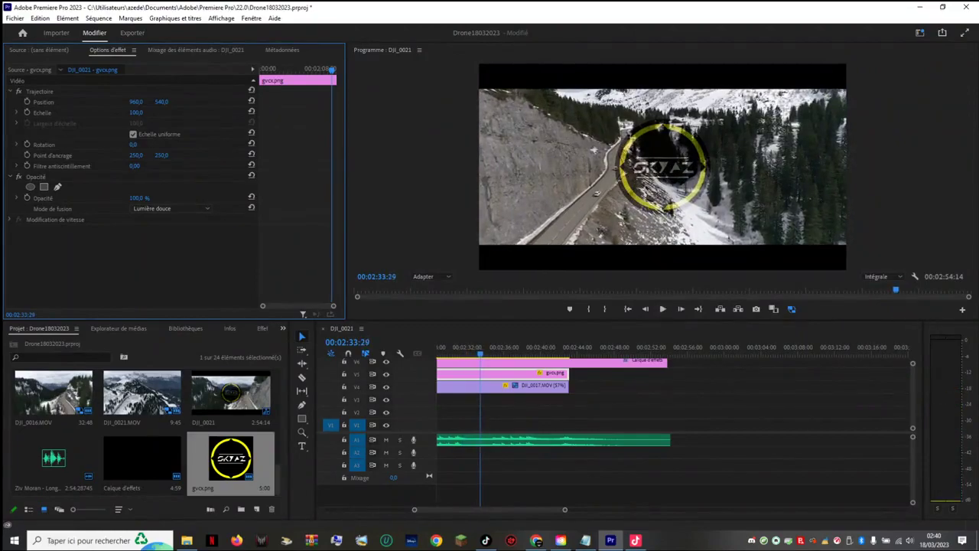
# Step: Compare the Lumière crue and Lumière vive blend modes on gvcx.png, ending on Lumière crue
pyautogui.click(170, 208)
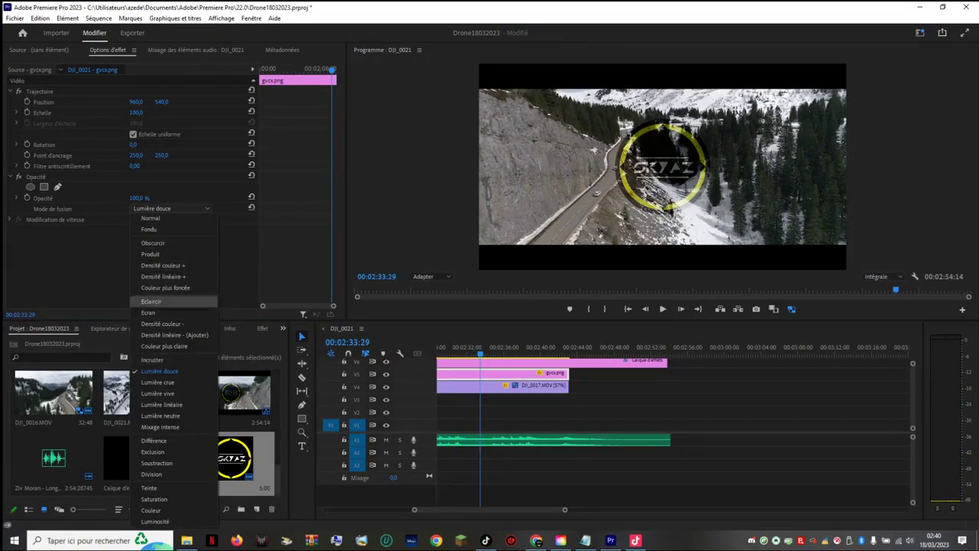
pyautogui.click(158, 382)
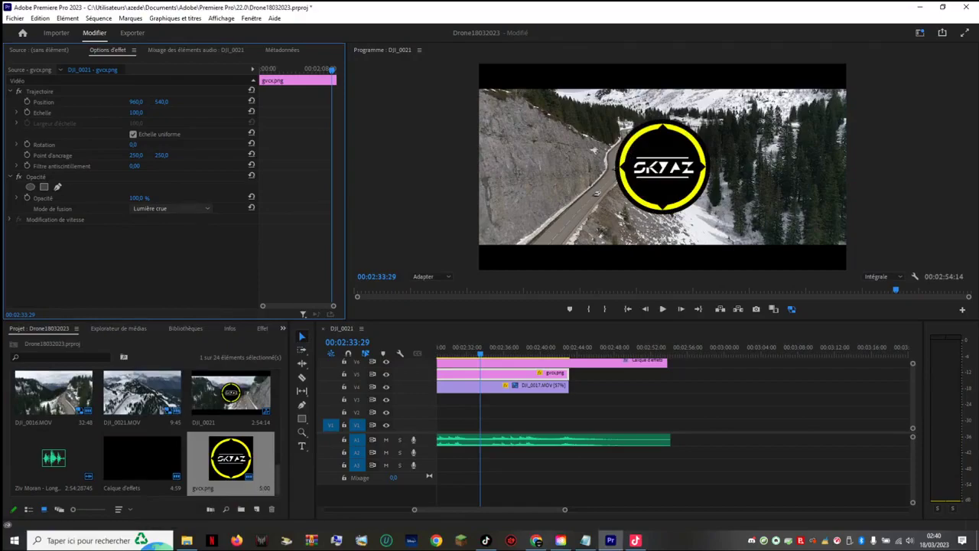
pyautogui.click(170, 208)
pyautogui.click(157, 393)
pyautogui.click(170, 208)
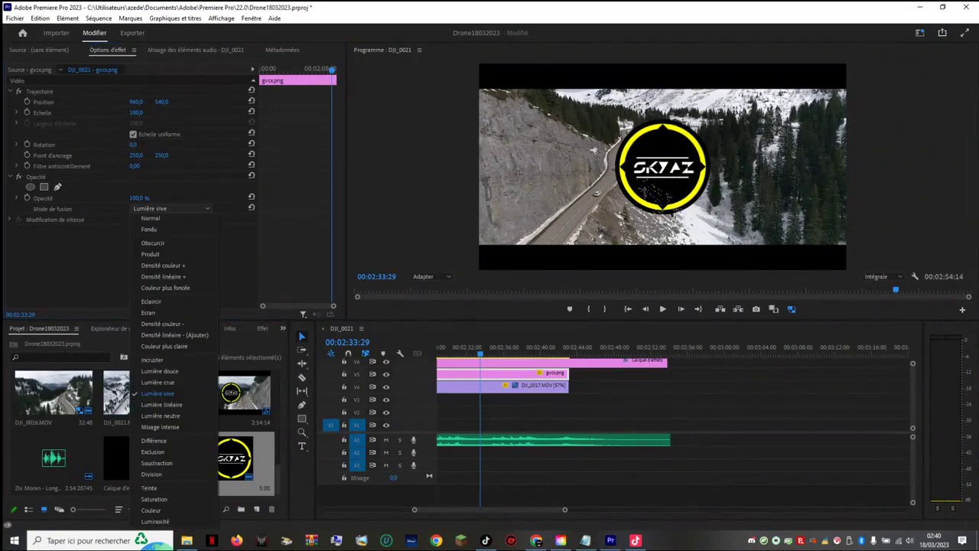
pyautogui.click(158, 427)
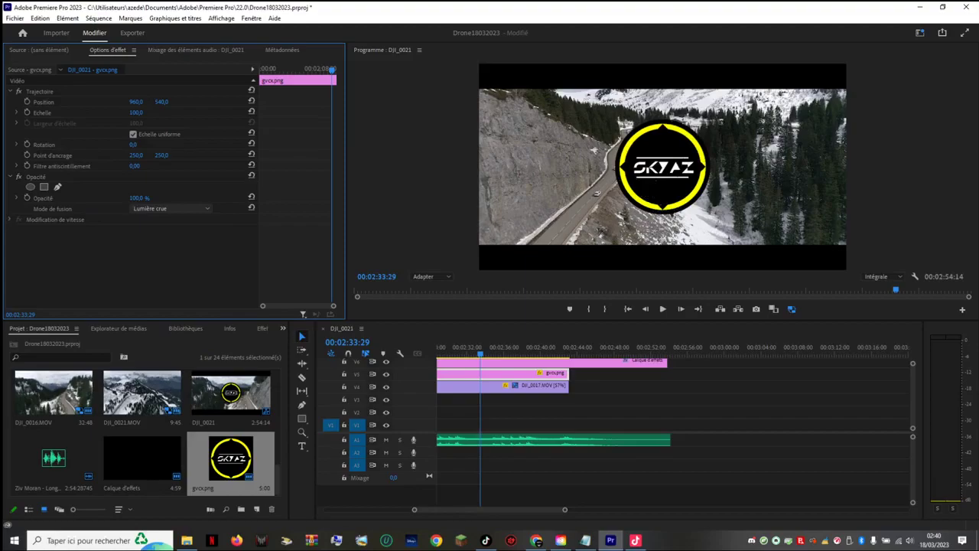
# Step: Set the blend mode of gvcx.png to Exclusion and preview the logo over the footage
pyautogui.click(170, 208)
pyautogui.click(153, 451)
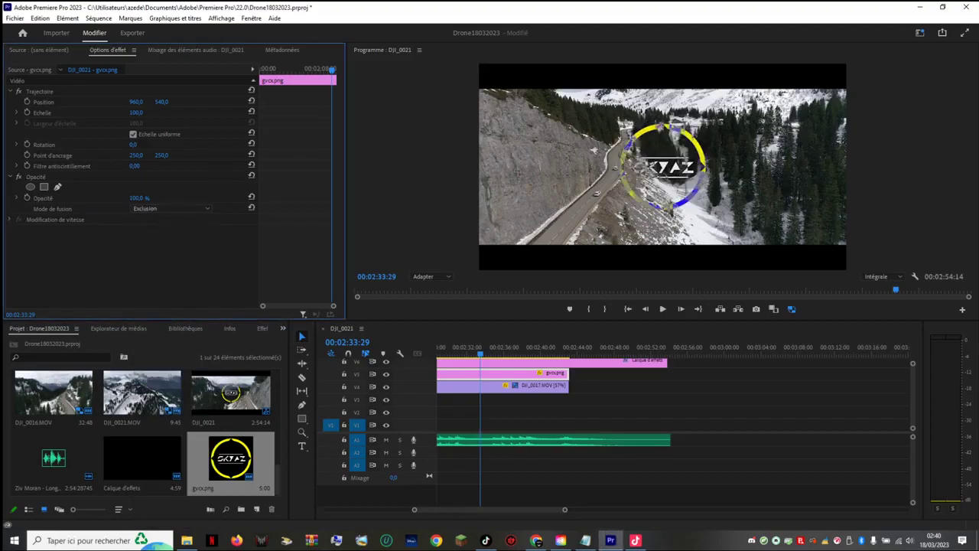
pyautogui.press('space')
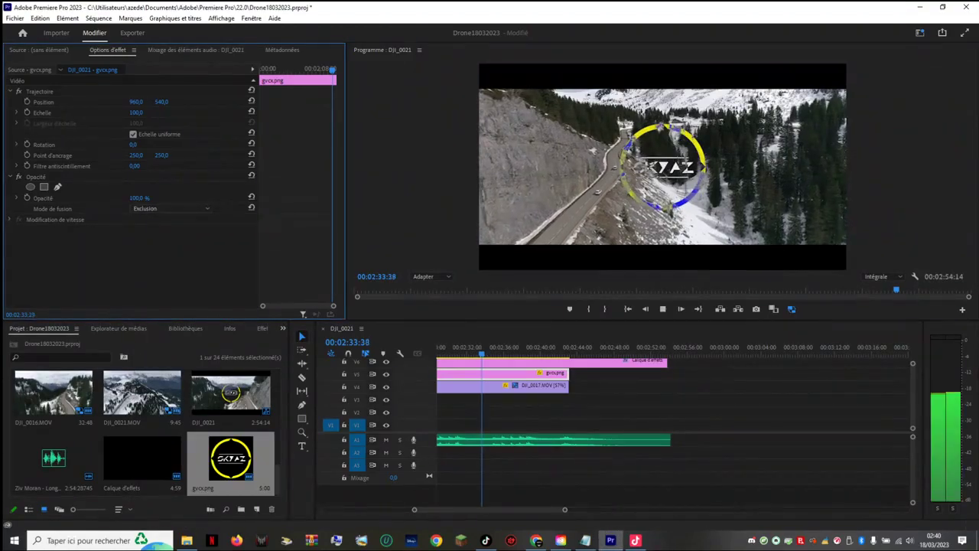
pyautogui.press('space')
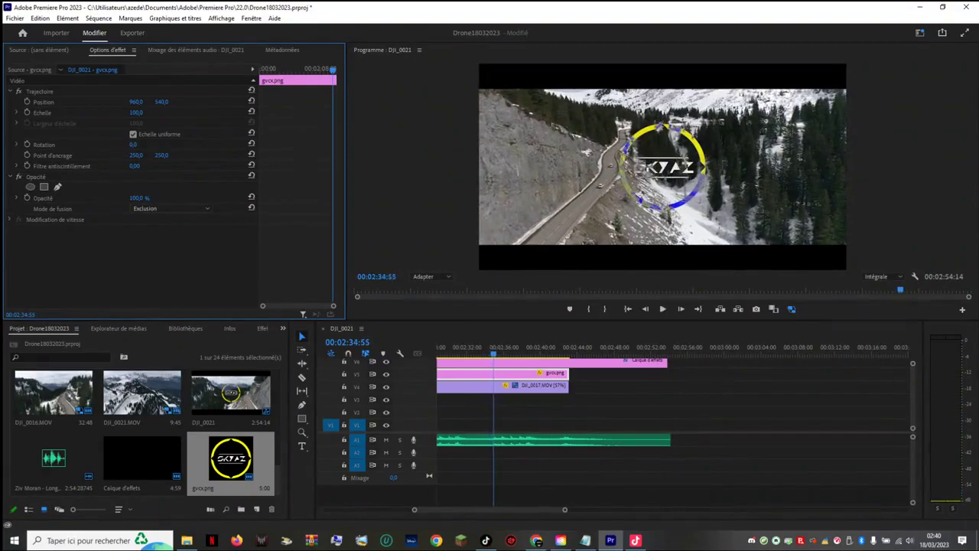
# Step: Change the blend mode of gvcx.png to Soustraction and play a short stretch of the sequence
pyautogui.click(170, 208)
pyautogui.click(156, 463)
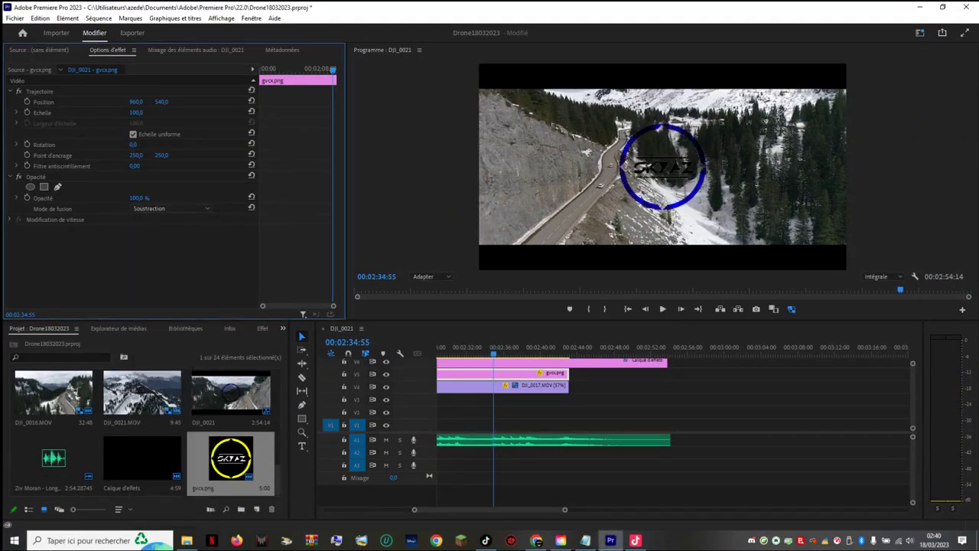
pyautogui.press('space')
pyautogui.press('space')
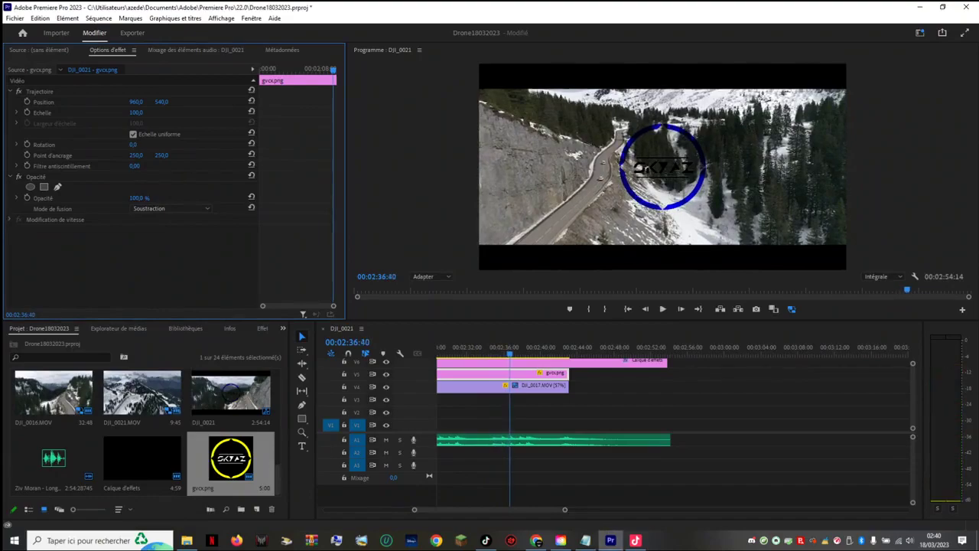
# Step: Switch the blend mode of gvcx.png to Division and play the sequence briefly
pyautogui.click(170, 208)
pyautogui.click(160, 473)
pyautogui.press('Down')
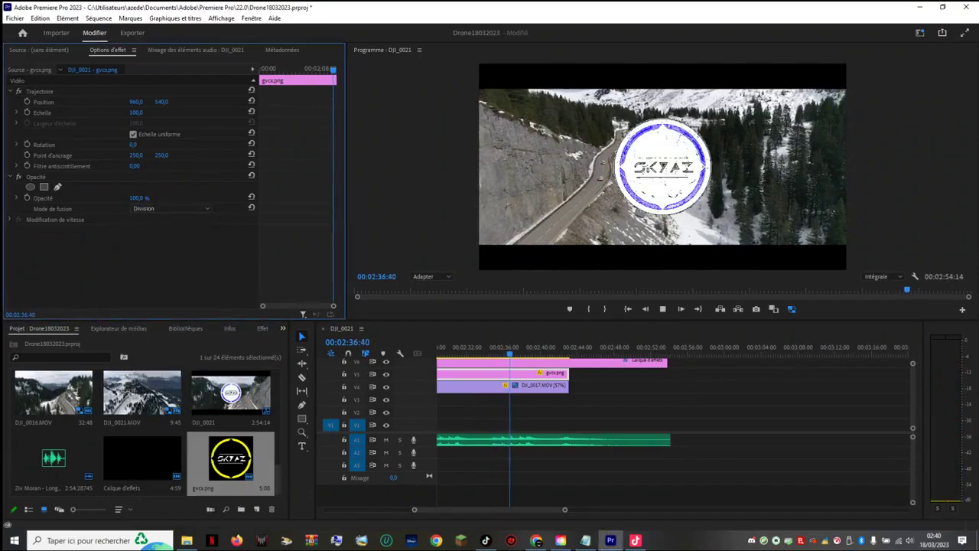
pyautogui.press('space')
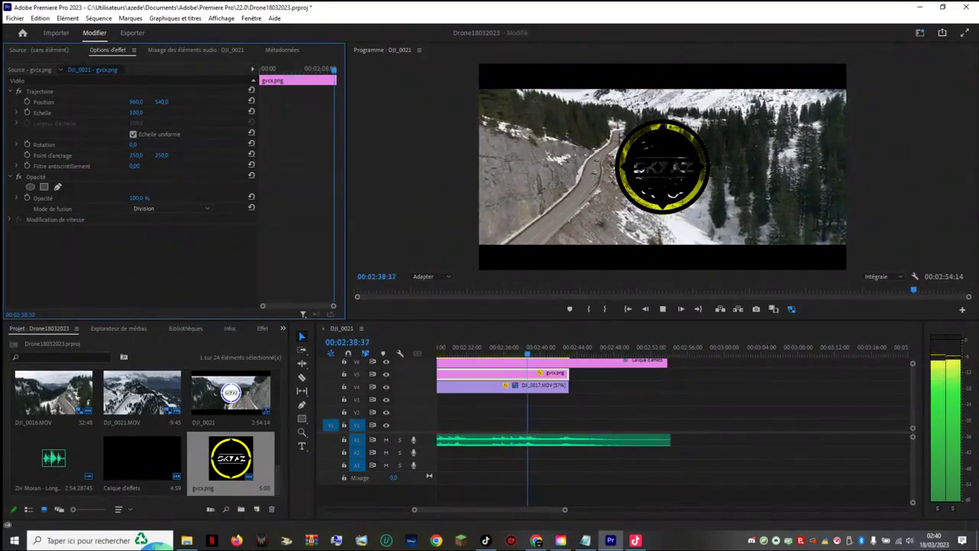
pyautogui.press('space')
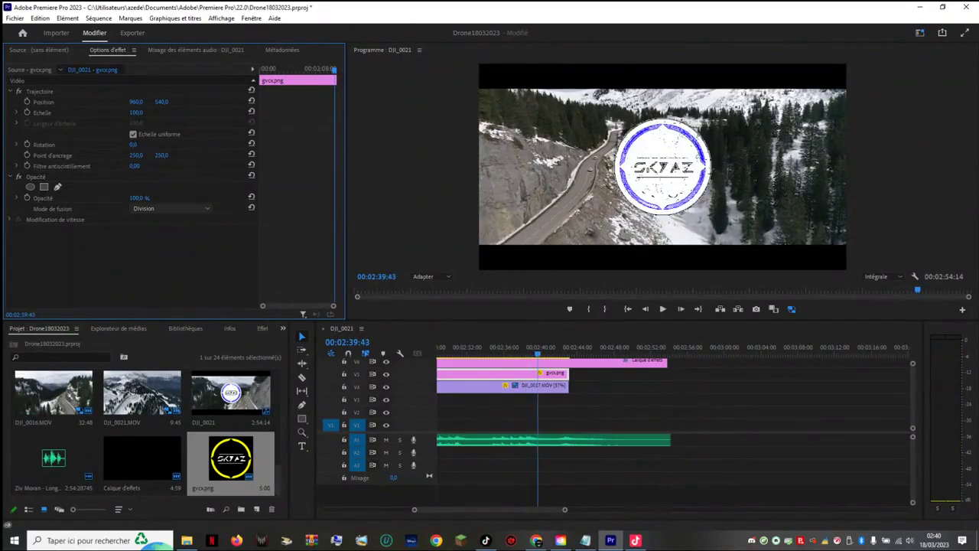
# Step: Try the Teinte blend mode on gvcx.png and play the sequence briefly
pyautogui.click(170, 208)
pyautogui.click(170, 488)
pyautogui.press('Down')
pyautogui.press('space')
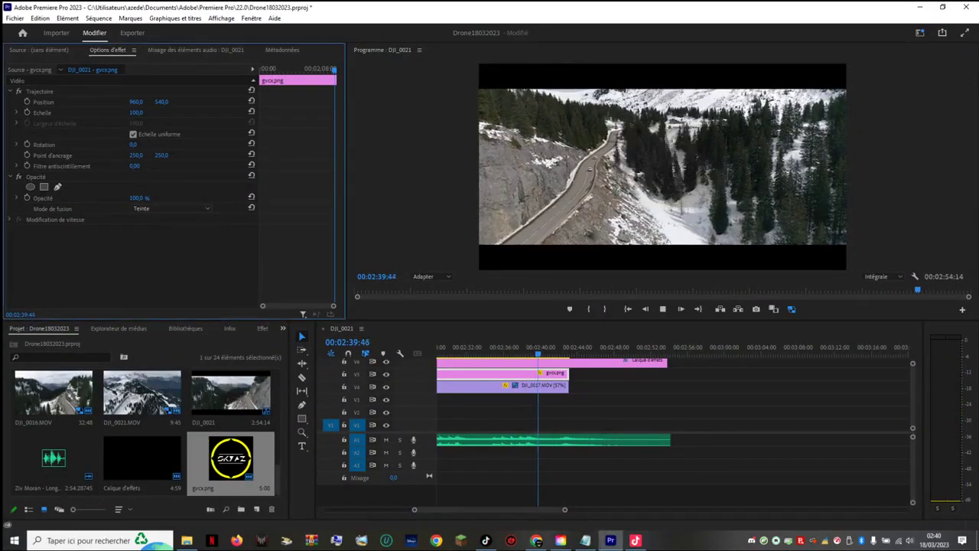
pyautogui.press('space')
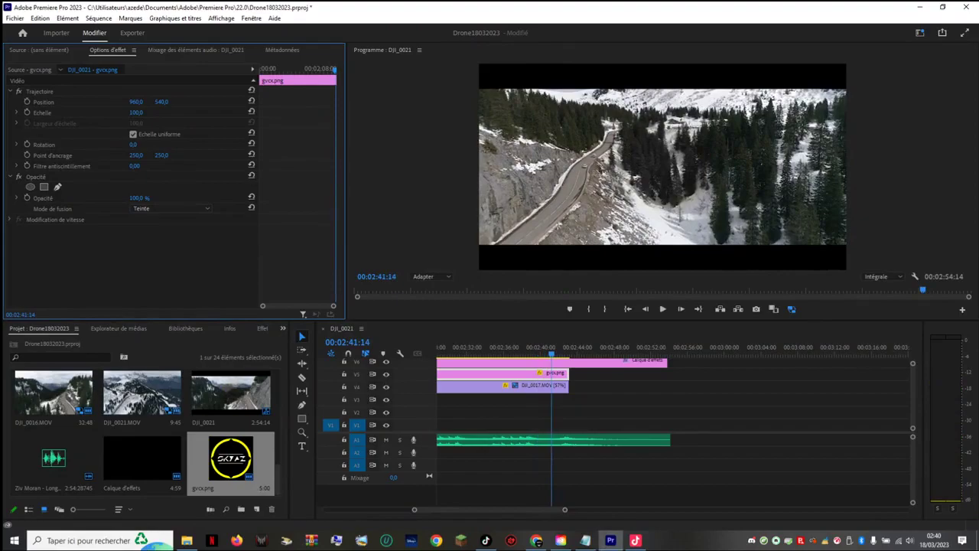
# Step: Apply the Saturation blend mode to gvcx.png and play the sequence toward the end of DJI_0017.MOV
pyautogui.click(170, 208)
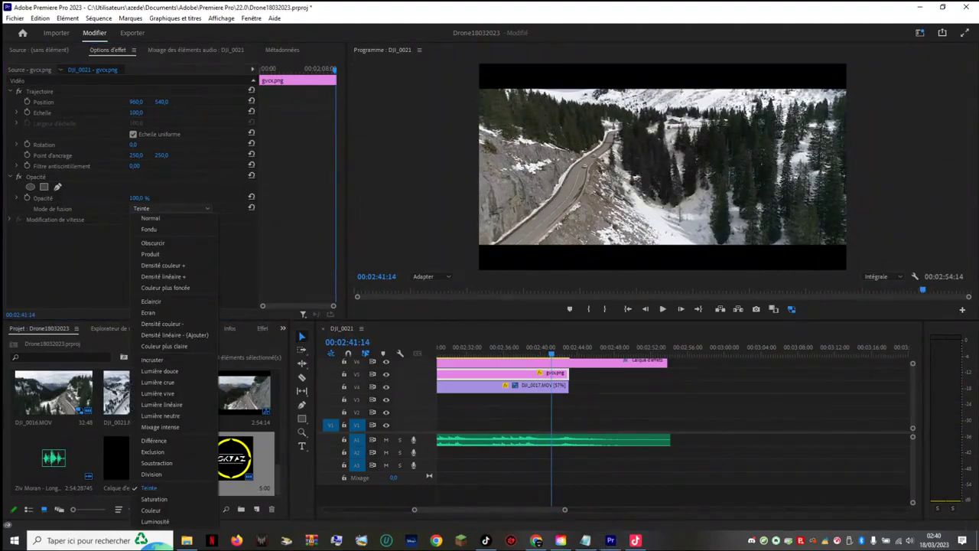
pyautogui.click(154, 498)
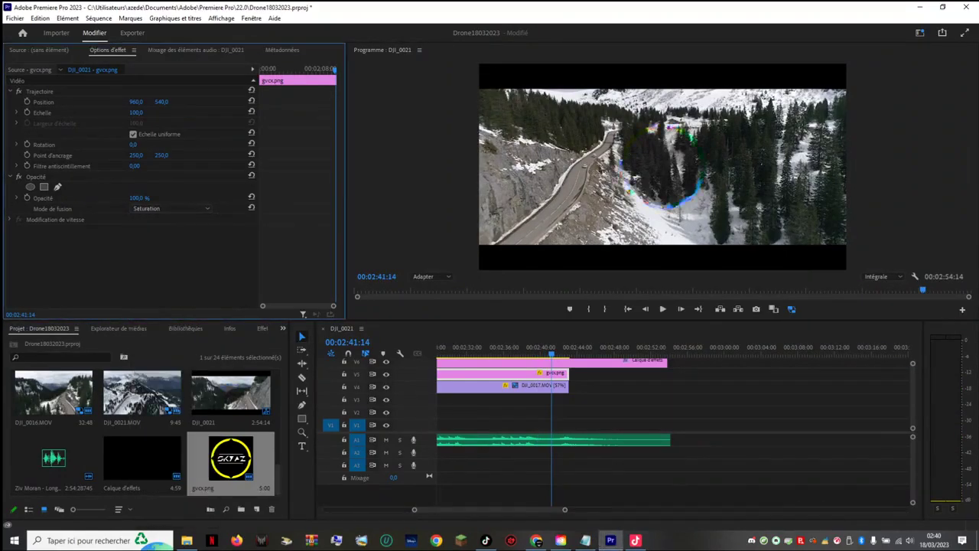
pyautogui.press('space')
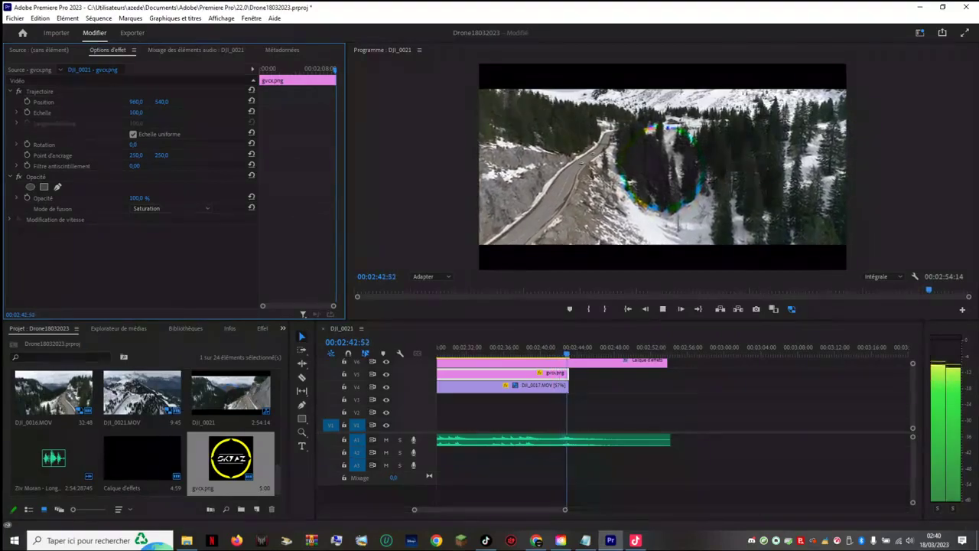
# Step: Move the playhead back to about 00:02:13, mute audio track A1 and resume playback
pyautogui.press('space')
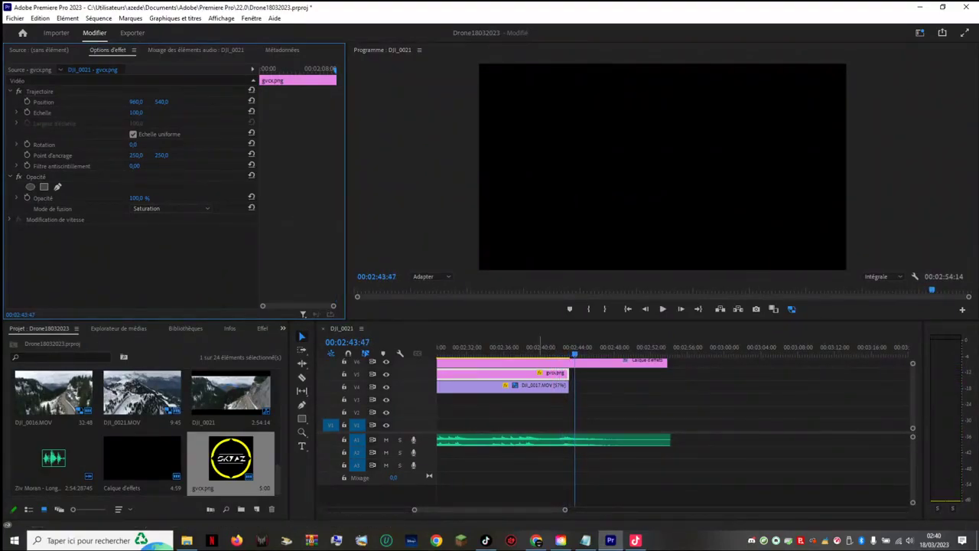
pyautogui.moveTo(563, 349); pyautogui.dragTo(437, 348)
pyautogui.press('Up')
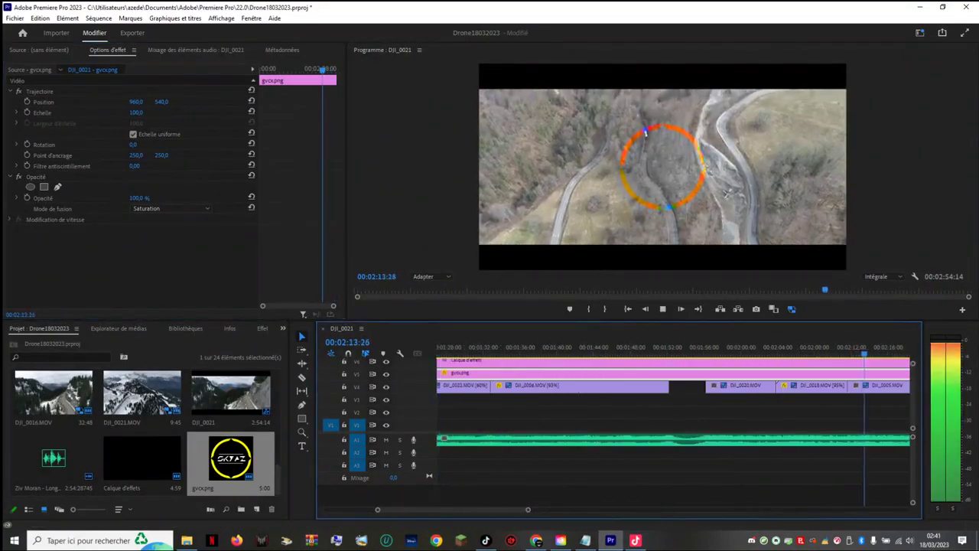
pyautogui.click(386, 440)
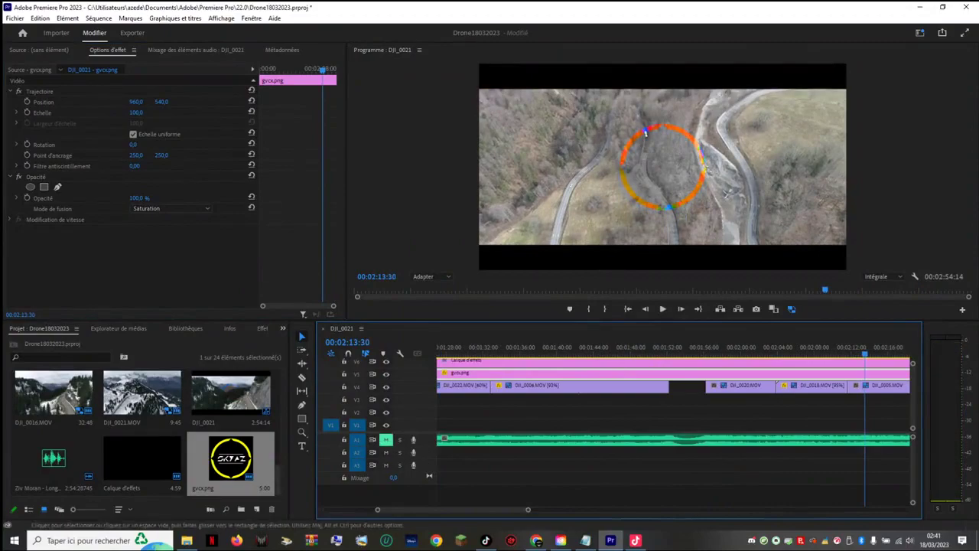
pyautogui.press('space')
# Step: Try the Couleur and Luminosité blend modes on gvcx.png while the sequence plays
pyautogui.click(171, 208)
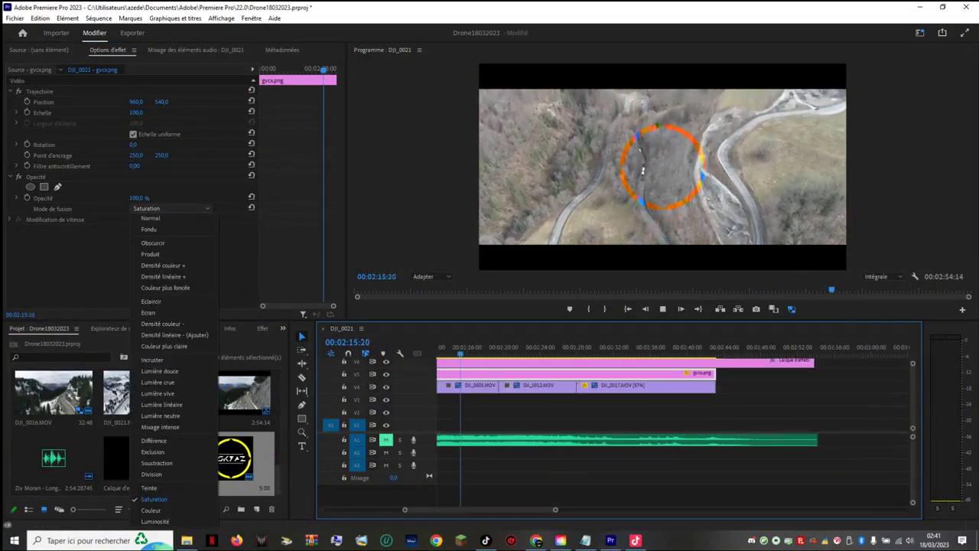
pyautogui.click(157, 510)
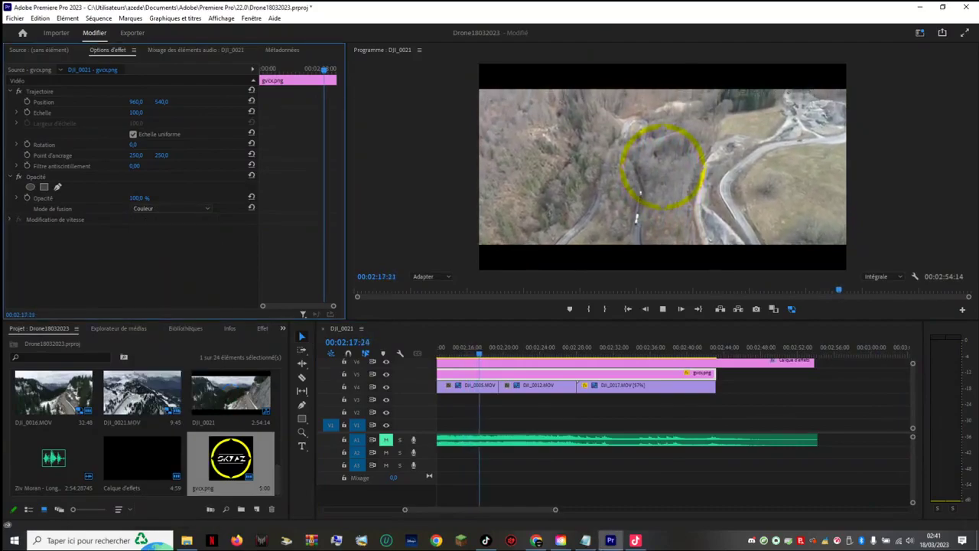
pyautogui.click(171, 208)
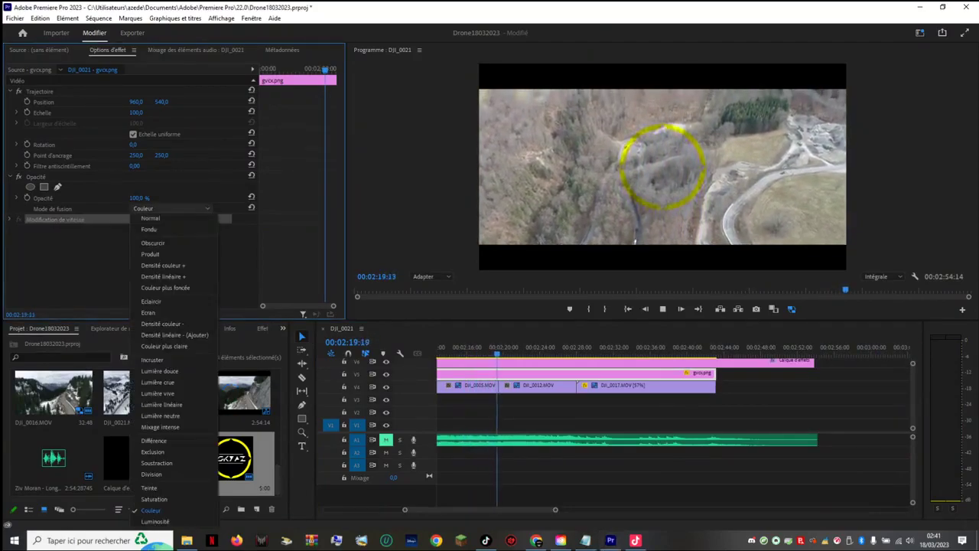
pyautogui.click(169, 521)
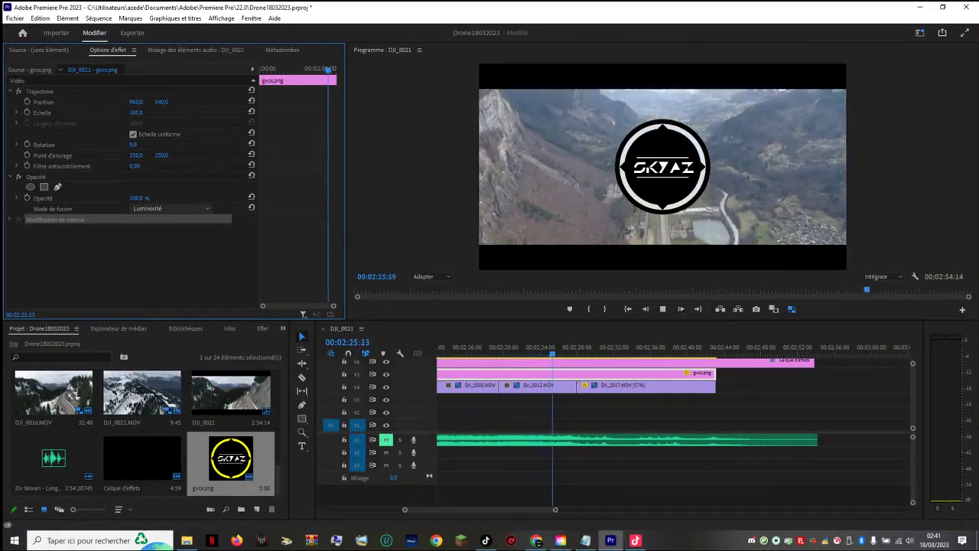
# Step: Try the Obscurcir and Fondu blend modes on gvcx.png over DJI_0017.MOV
pyautogui.click(171, 208)
pyautogui.click(153, 244)
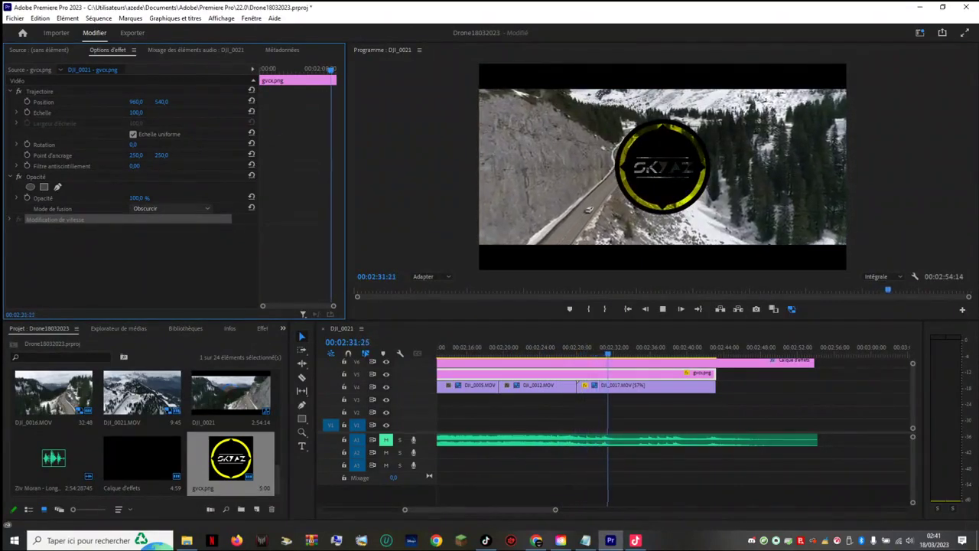
pyautogui.click(171, 208)
pyautogui.click(149, 230)
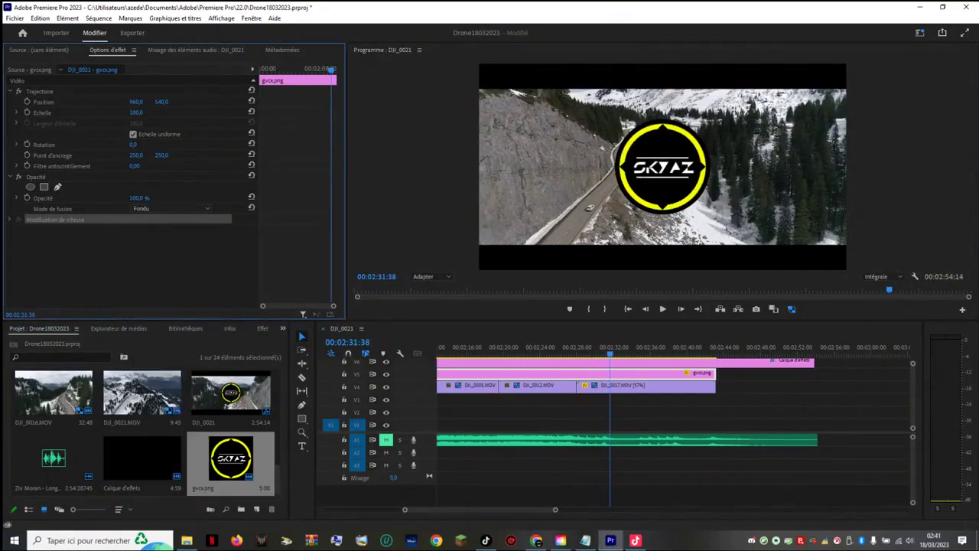
# Step: Set the blend mode of gvcx.png back to Normal and its horizontal position to 254
pyautogui.click(172, 208)
pyautogui.click(149, 217)
pyautogui.moveTo(136, 102); pyautogui.dragTo(6, 102)
pyautogui.moveTo(87, 101); pyautogui.dragTo(88, 101)
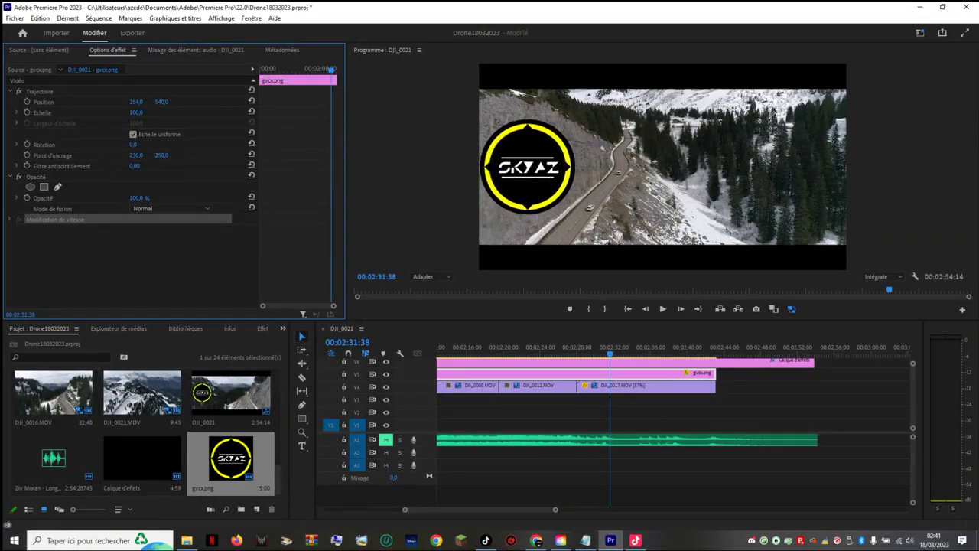
# Step: Set the scale of gvcx.png to 50
pyautogui.click(81, 112)
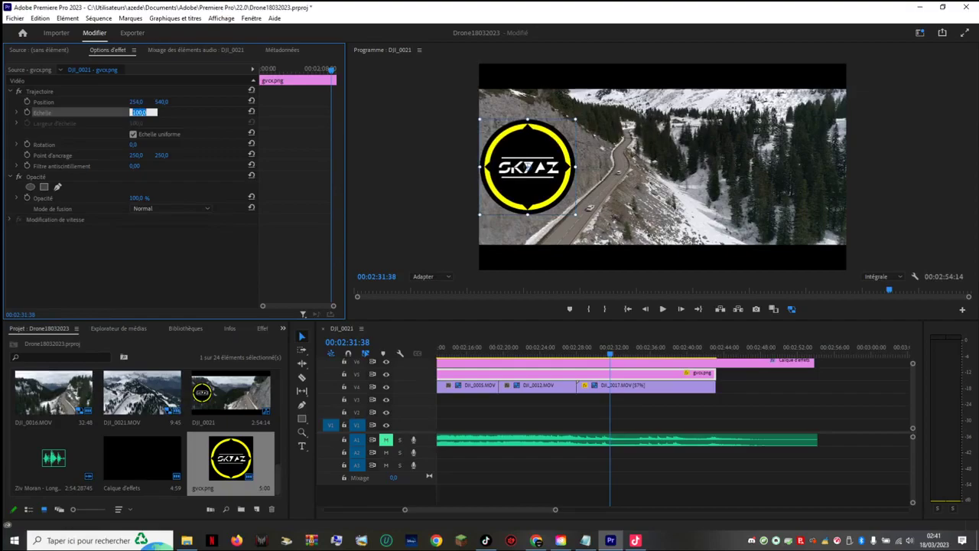
pyautogui.press('Escape')
pyautogui.moveTo(114, 112)
pyautogui.mouseDown()
pyautogui.moveTo(84, 113)
pyautogui.moveTo(141, 113)
pyautogui.moveTo(107, 113)
pyautogui.mouseUp()
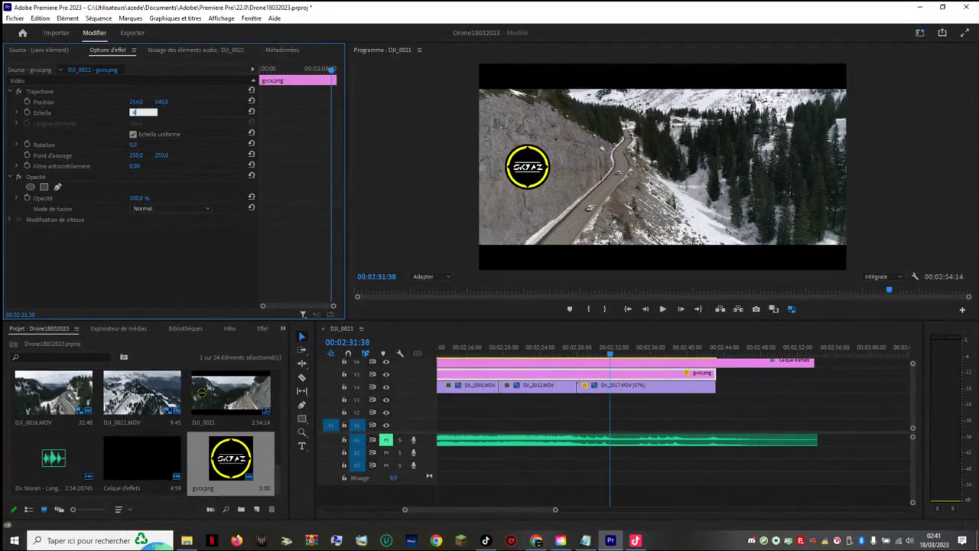
pyautogui.press('Return')
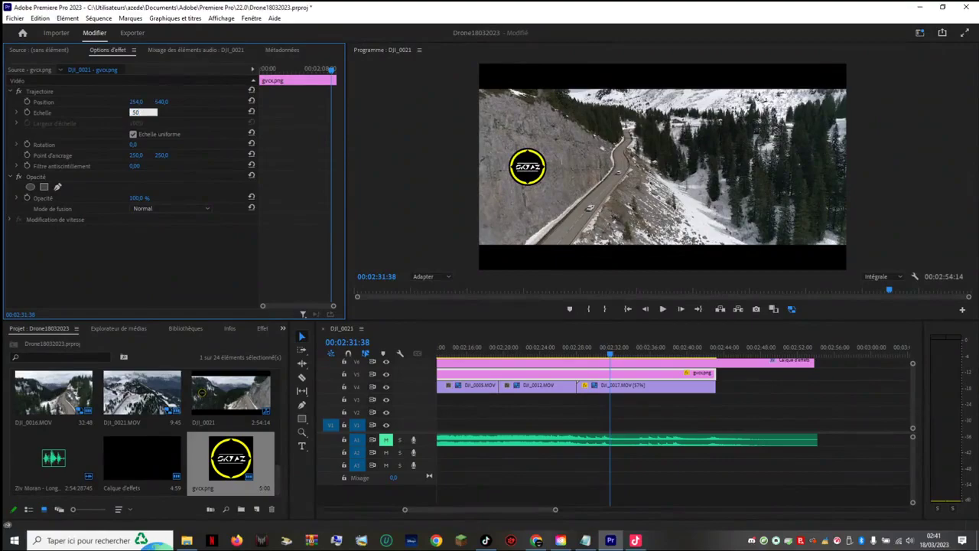
pyautogui.press('Return')
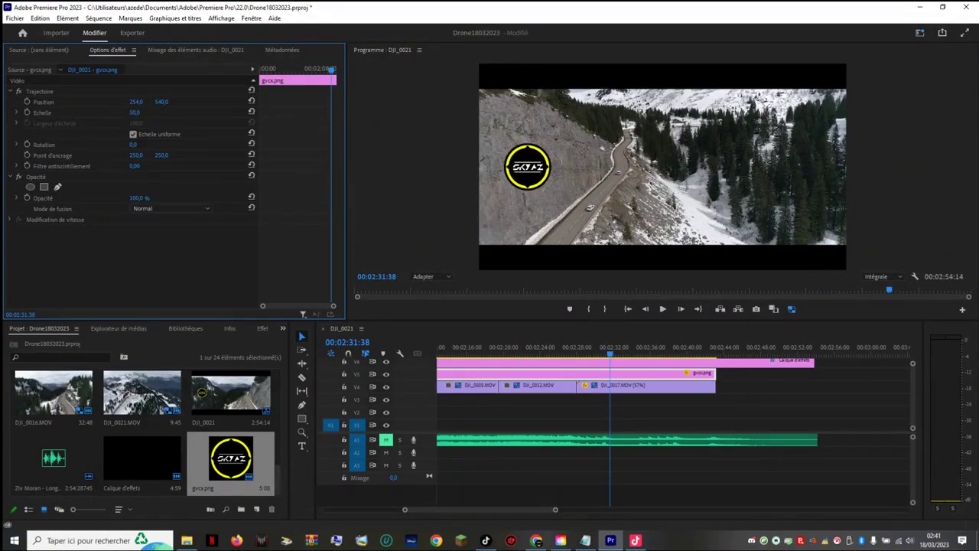
# Step: Place the logo in the upper-left corner of the picture at position 136, 268
pyautogui.moveTo(161, 102); pyautogui.dragTo(22, 102)
pyautogui.moveTo(107, 101); pyautogui.dragTo(45, 101)
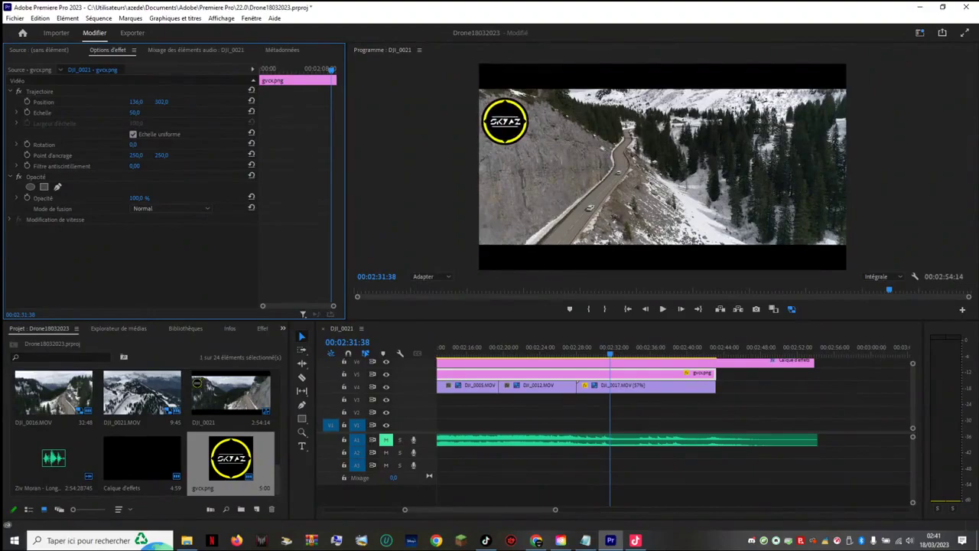
pyautogui.moveTo(161, 101); pyautogui.dragTo(136, 100)
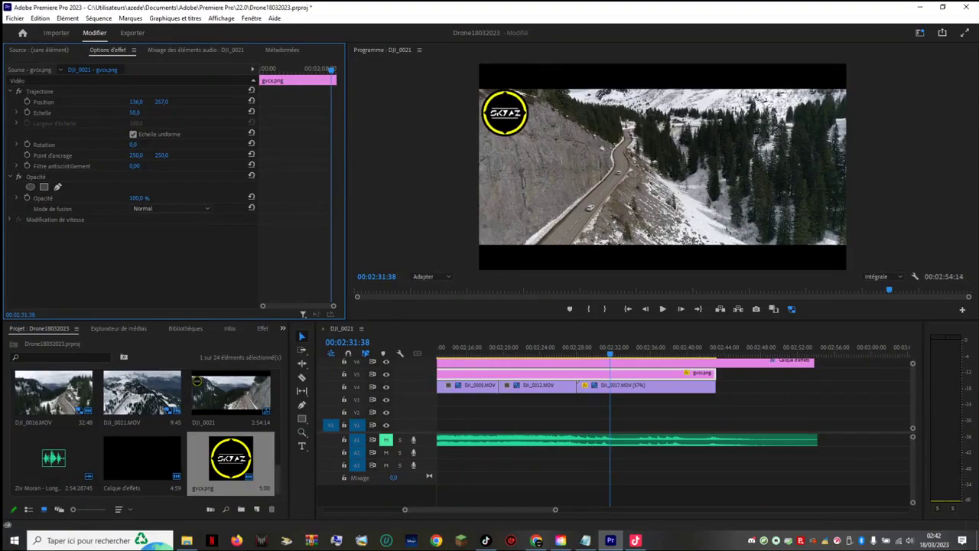
pyautogui.moveTo(129, 101); pyautogui.dragTo(137, 101)
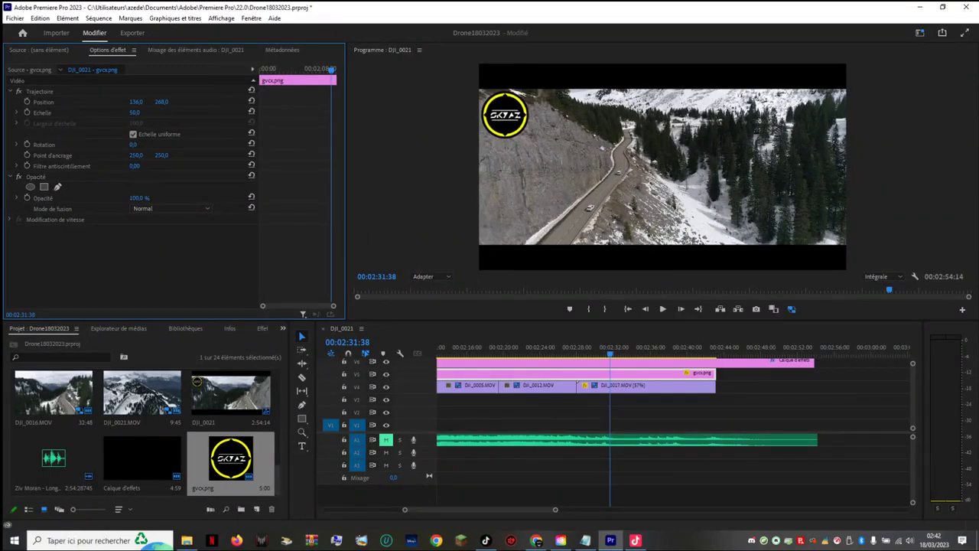
# Step: Play a short stretch of the sequence and set the opacity of gvcx.png to 20%
pyautogui.press('space')
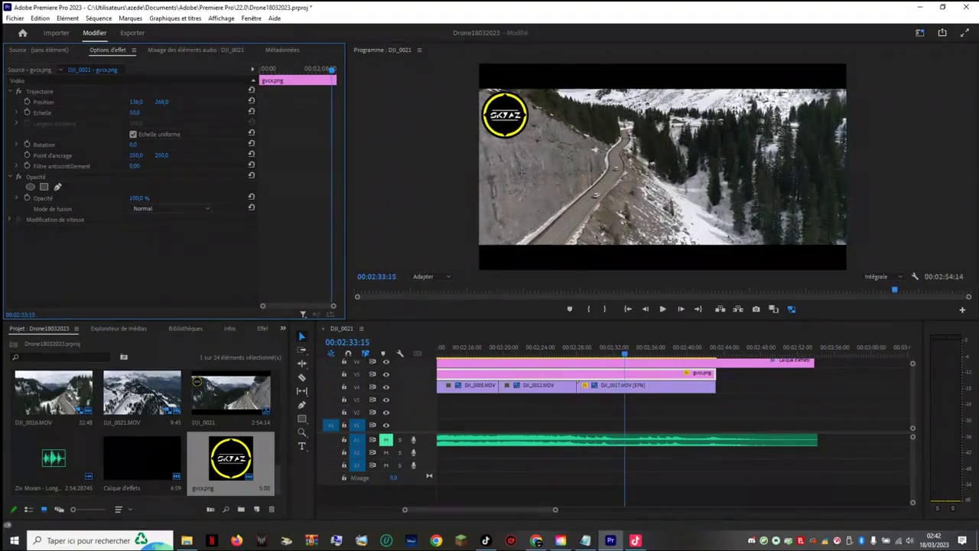
pyautogui.click(138, 198)
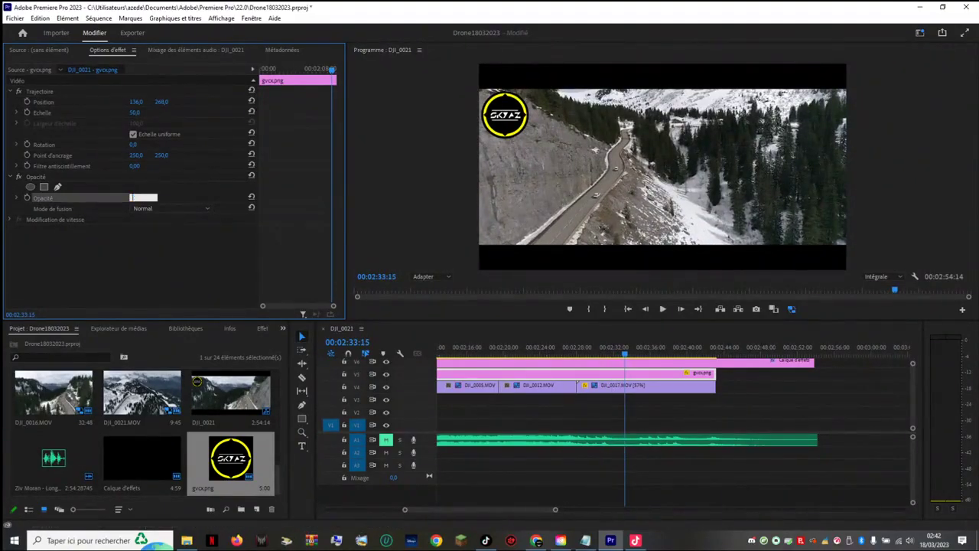
pyautogui.press('Return')
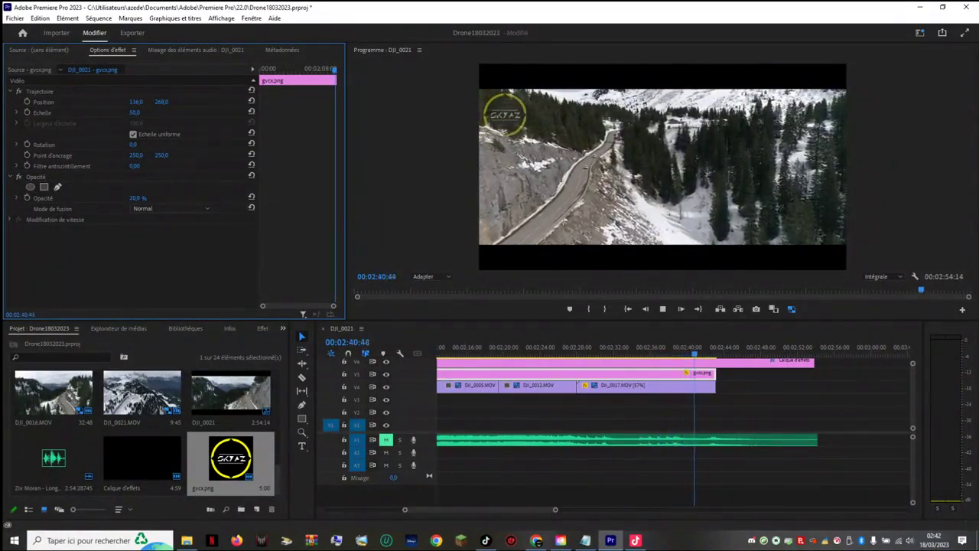
# Step: Play the opening of the sequence to check the faded logo, then return the playhead to the start
pyautogui.click(629, 309)
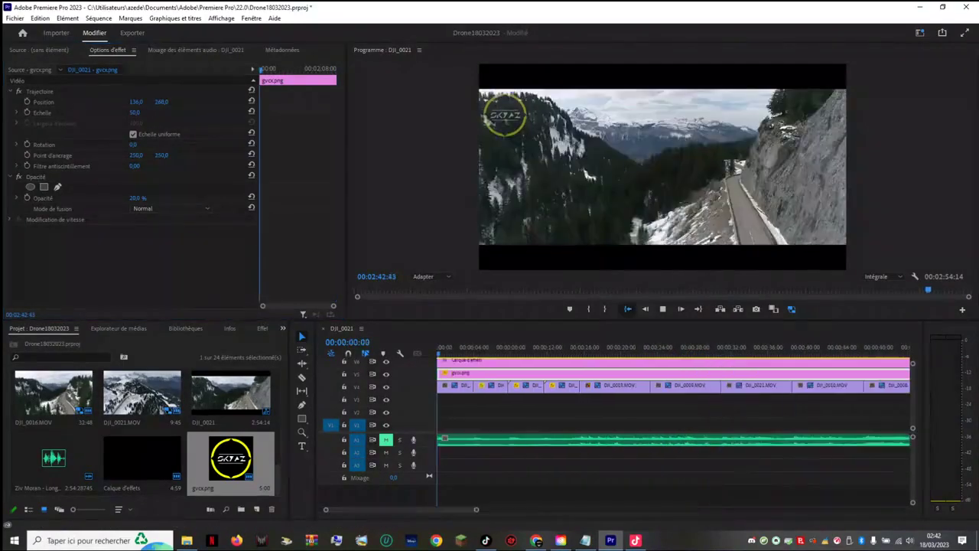
pyautogui.press('space')
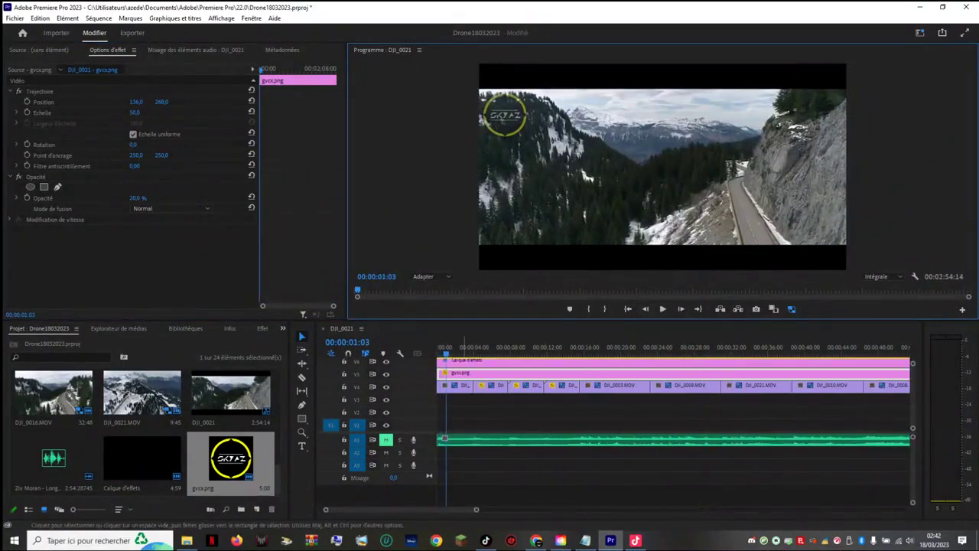
pyautogui.press('space')
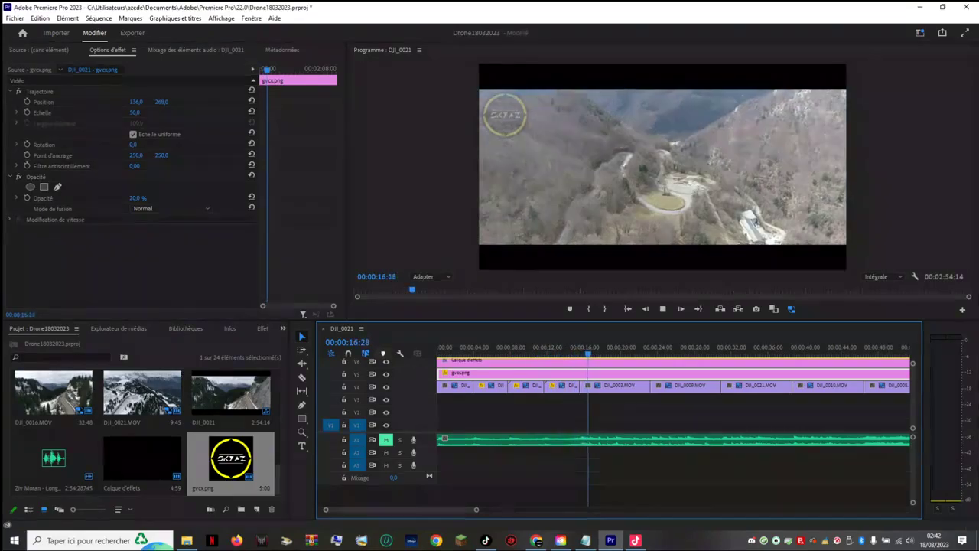
pyautogui.press('space')
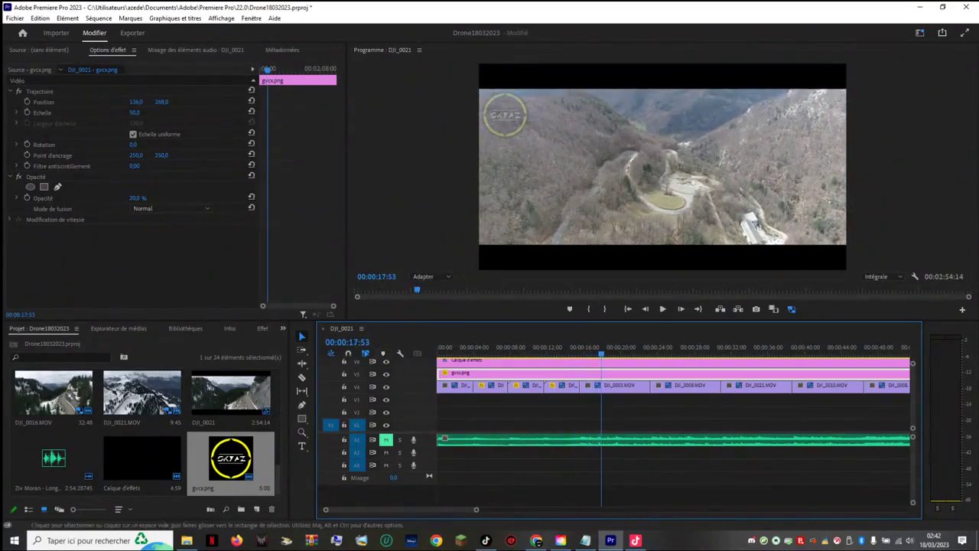
pyautogui.press('Home')
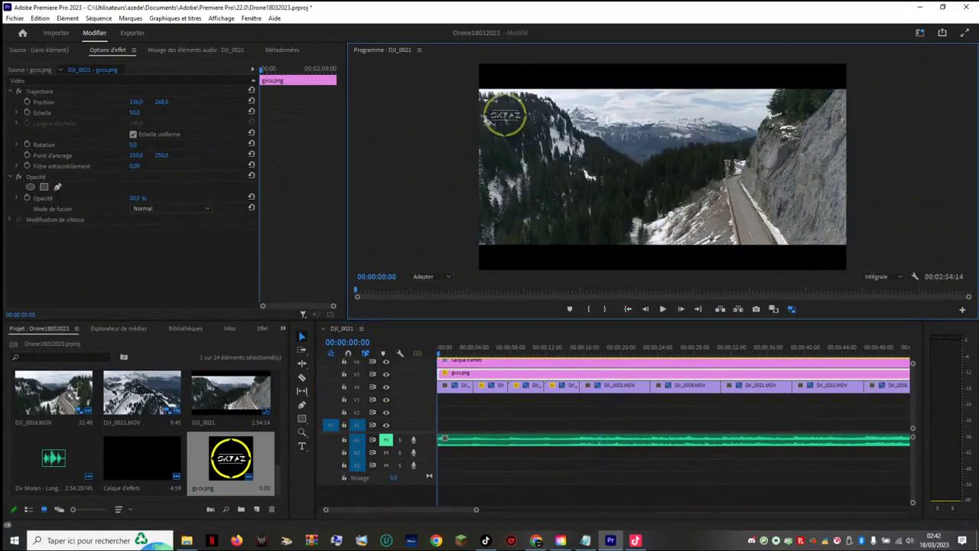
# Step: Unmute audio track A1 and play the whole sequence through to its ending
pyautogui.click(385, 439)
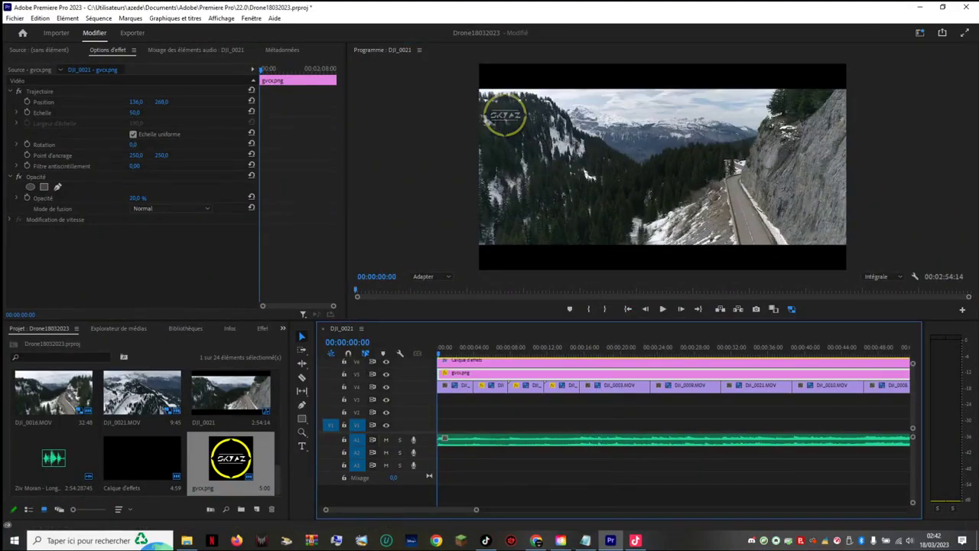
pyautogui.press('space')
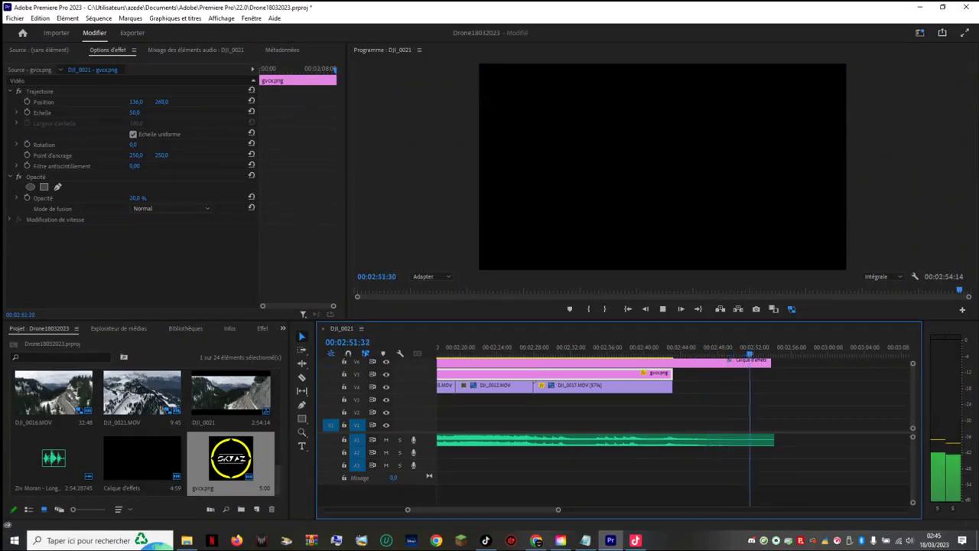
pyautogui.press('space')
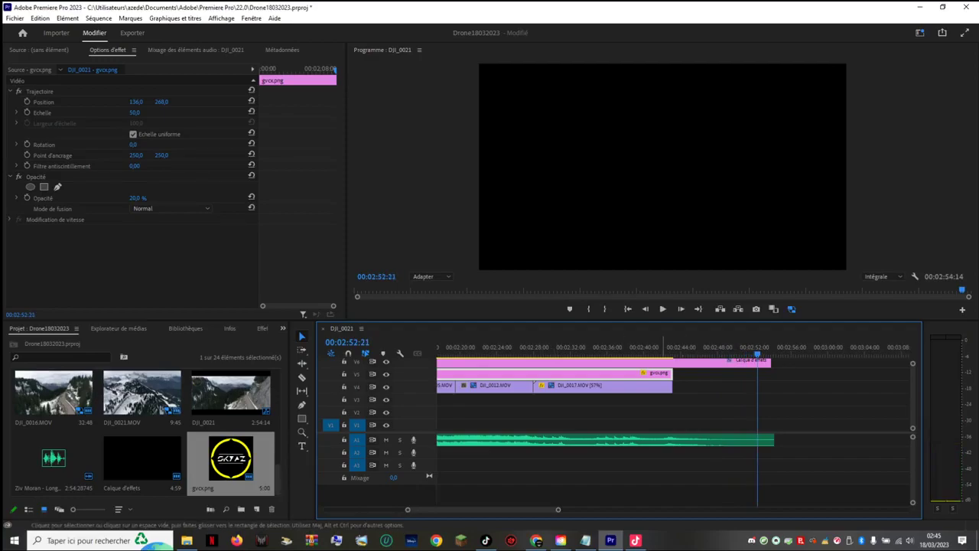
# Step: Replay the ending from about 00:02:42 several times to check how the logo and DJI_0017.MOV cut to black
pyautogui.moveTo(754, 348); pyautogui.dragTo(664, 348)
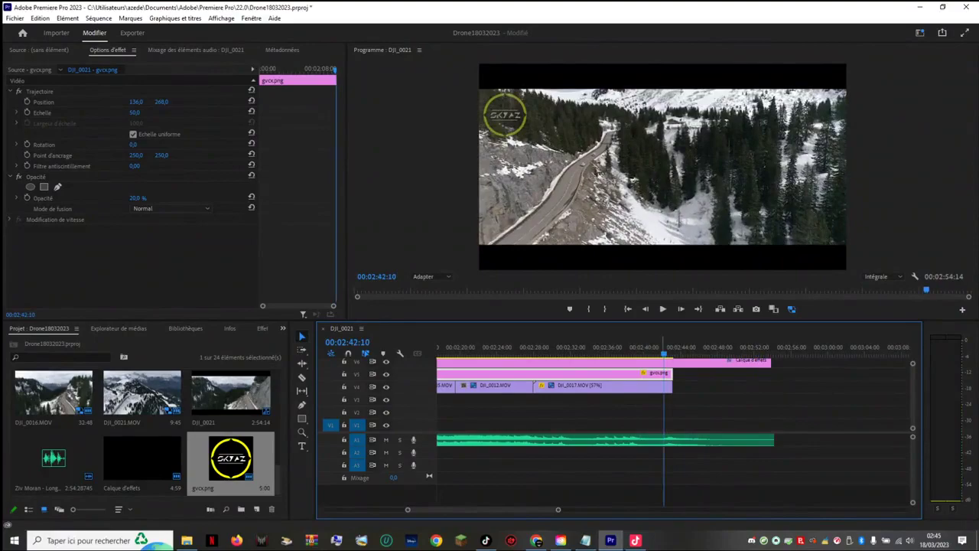
pyautogui.press('space')
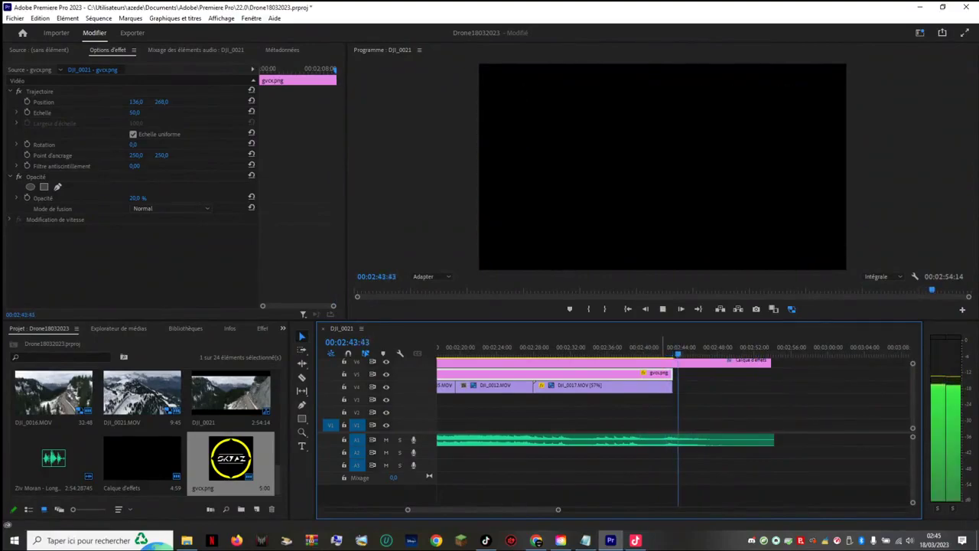
pyautogui.click(664, 348)
pyautogui.press('space')
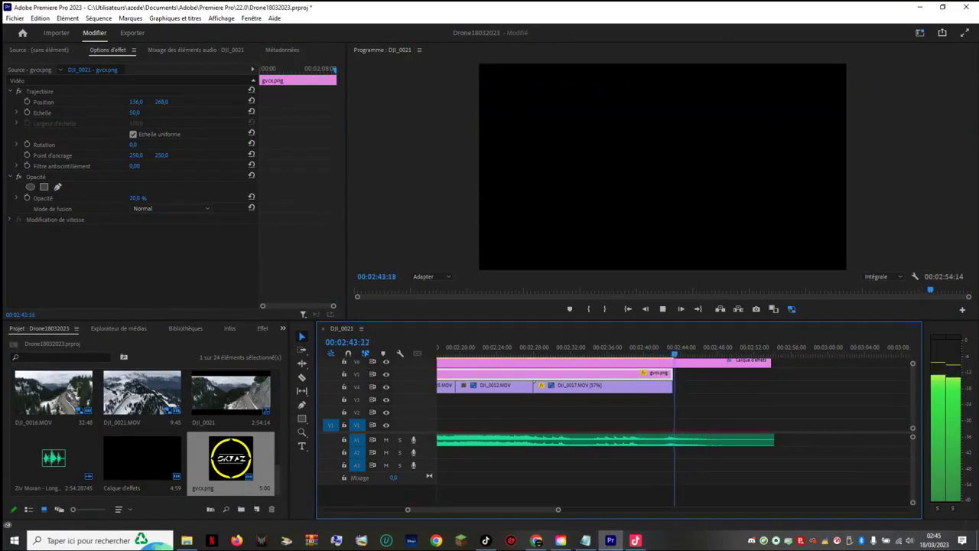
pyautogui.press('space')
pyautogui.press('space')
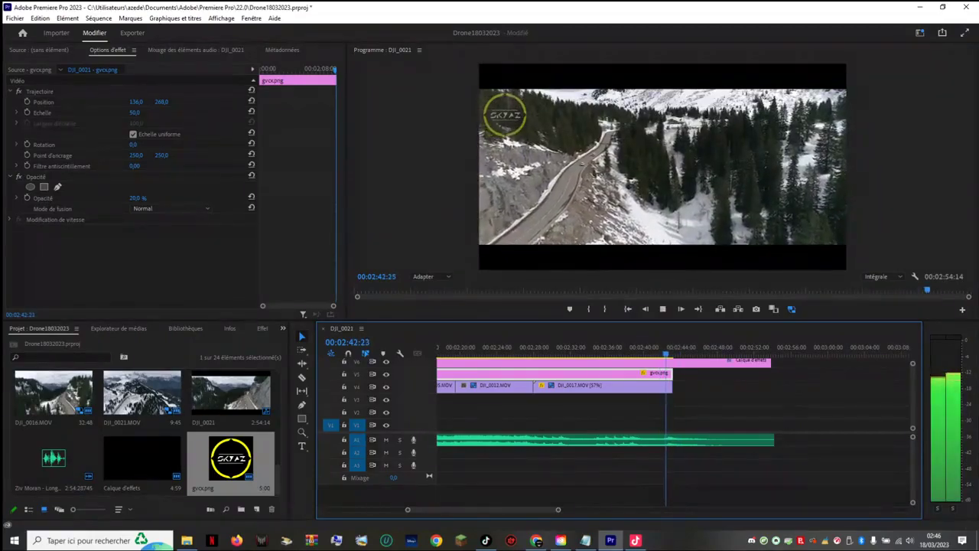
pyautogui.press('space')
# Step: Trim the end of gvcx.png to just before the end of DJI_0017.MOV, replay the ending and select the logo clip's out edge
pyautogui.moveTo(672, 373); pyautogui.dragTo(667, 373)
pyautogui.press('space')
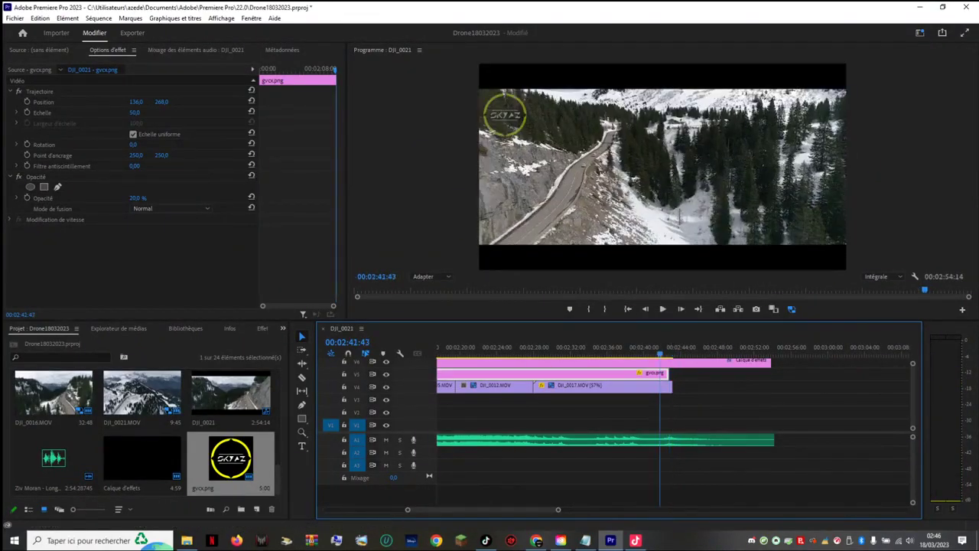
pyautogui.press('space')
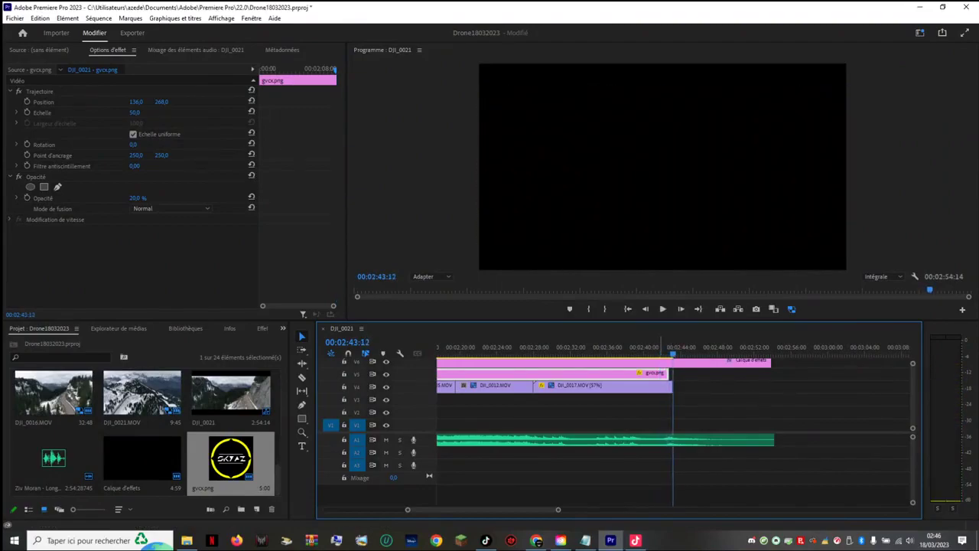
pyautogui.click(670, 375)
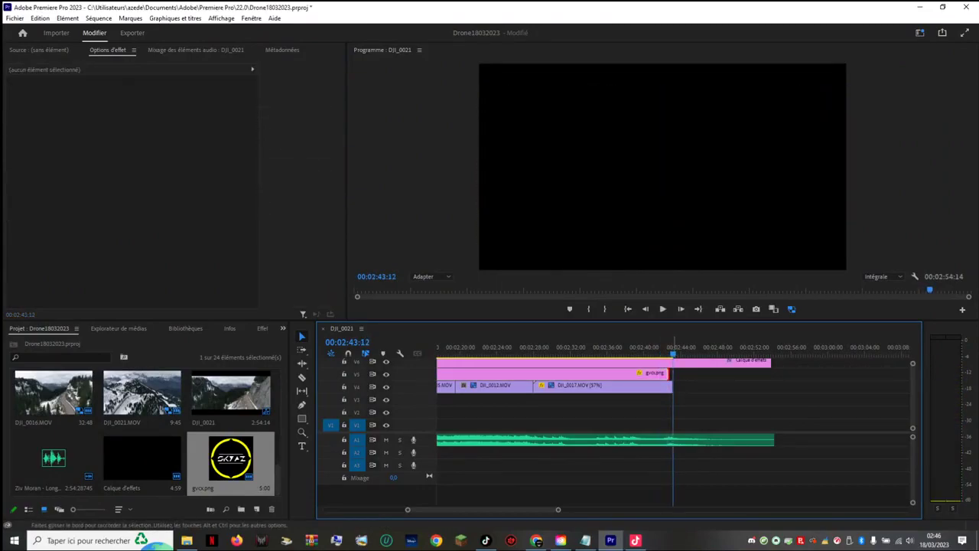
# Step: Trim the end of DJI_0017.MOV to the end of gvcx.png and replay the cut to black
pyautogui.moveTo(672, 386); pyautogui.dragTo(669, 385)
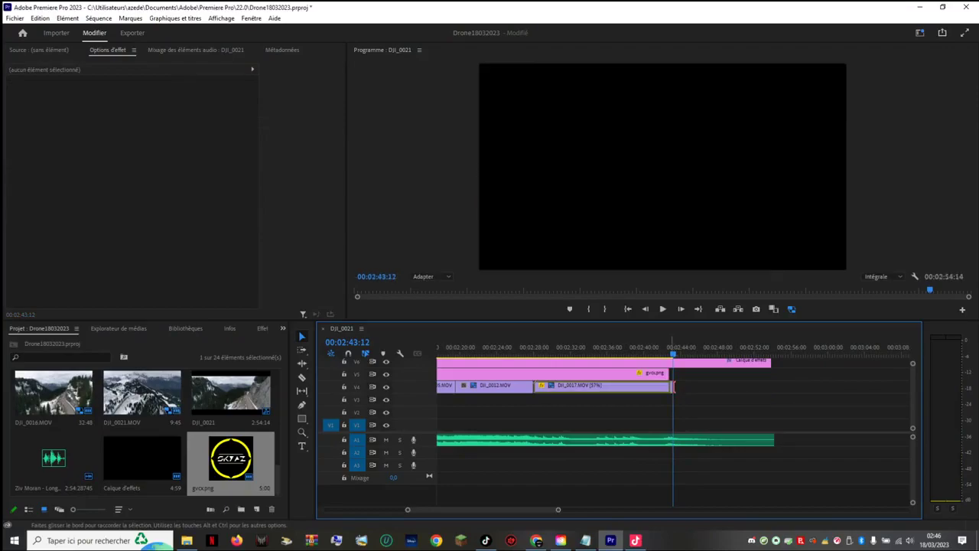
pyautogui.click(668, 350)
pyautogui.press('space')
pyautogui.moveTo(669, 350); pyautogui.dragTo(655, 350)
pyautogui.press('space')
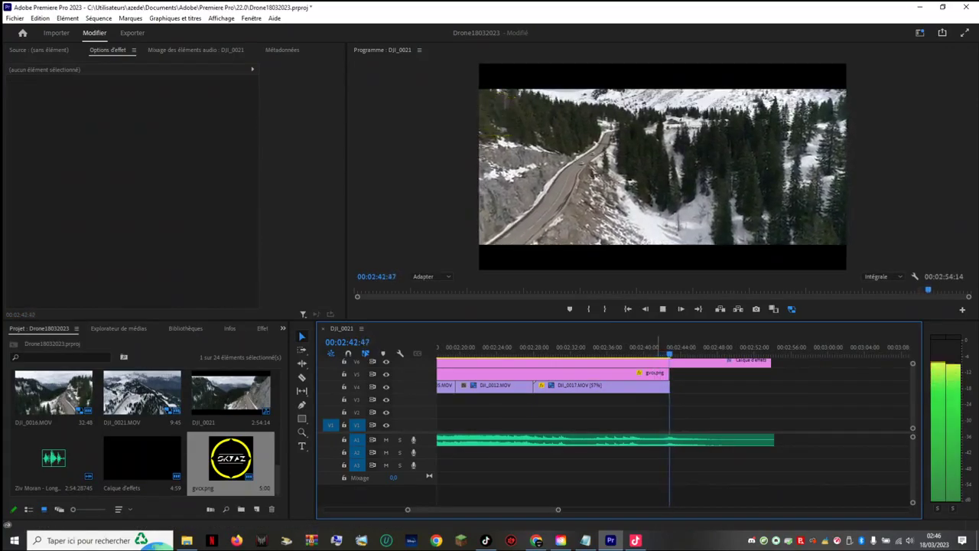
pyautogui.click(662, 350)
pyautogui.press('space')
pyautogui.press('space')
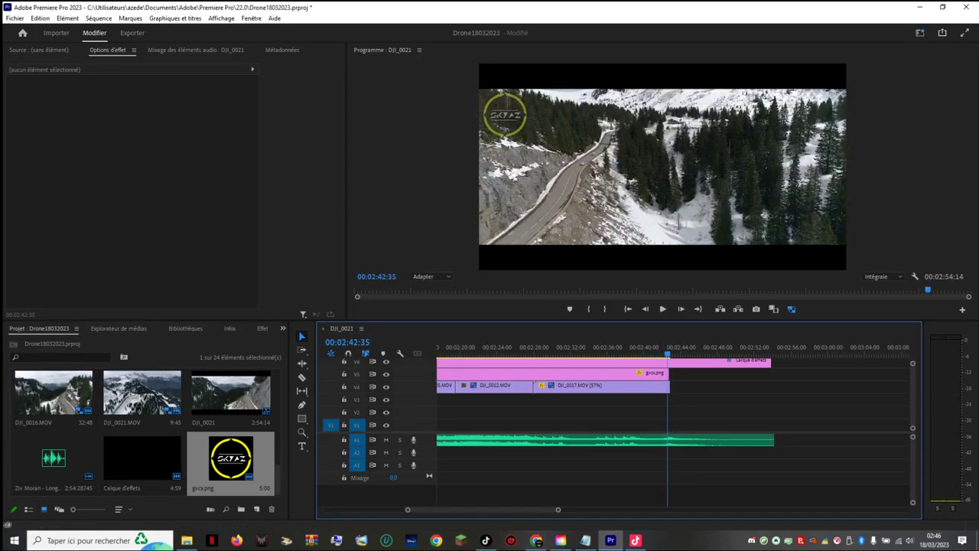
# Step: Replay the last second before the cut to black several times to check how the logo and DJI_0017.MOV end together
pyautogui.moveTo(559, 509); pyautogui.dragTo(494, 510)
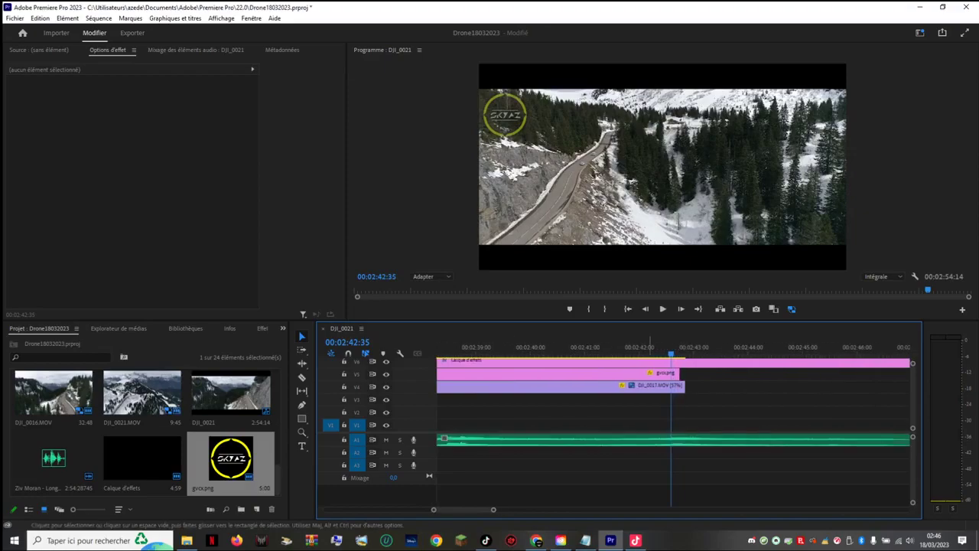
pyautogui.click(657, 350)
pyautogui.press('space')
pyautogui.press('space')
pyautogui.click(665, 349)
pyautogui.press('space')
pyautogui.press('space')
pyautogui.click(665, 350)
pyautogui.click(650, 349)
pyautogui.press('space')
pyautogui.press('space')
# Step: Trim the ends of DJI_0017.MOV and gvcx.png to about 00:02:42:43 and replay the ending
pyautogui.moveTo(674, 349); pyautogui.dragTo(679, 350)
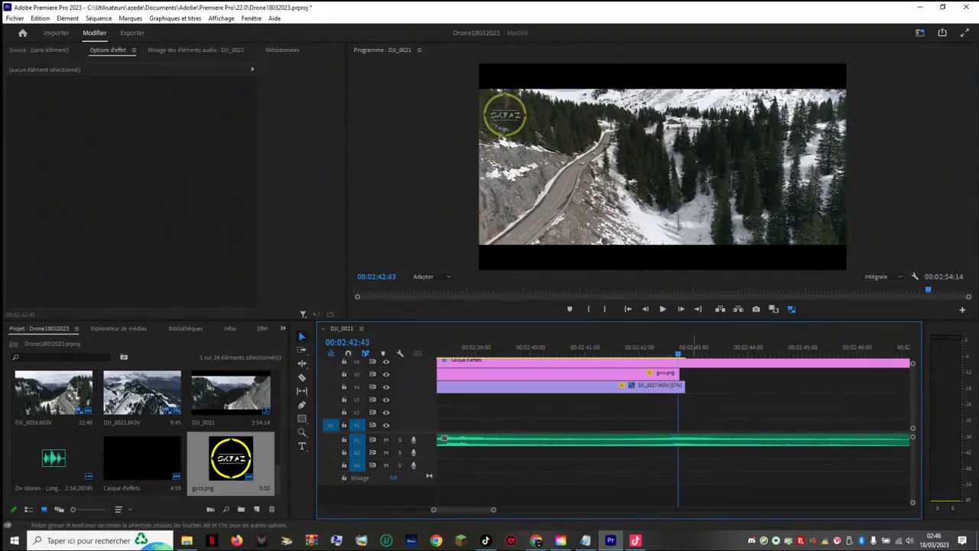
pyautogui.moveTo(685, 387); pyautogui.dragTo(677, 388)
pyautogui.click(631, 350)
pyautogui.press('space')
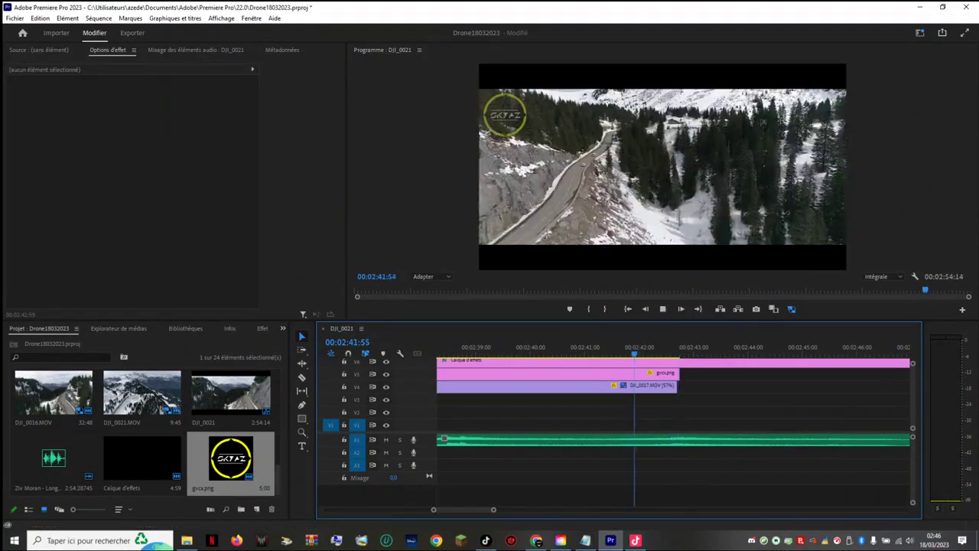
pyautogui.moveTo(678, 374); pyautogui.dragTo(676, 387)
pyautogui.press('space')
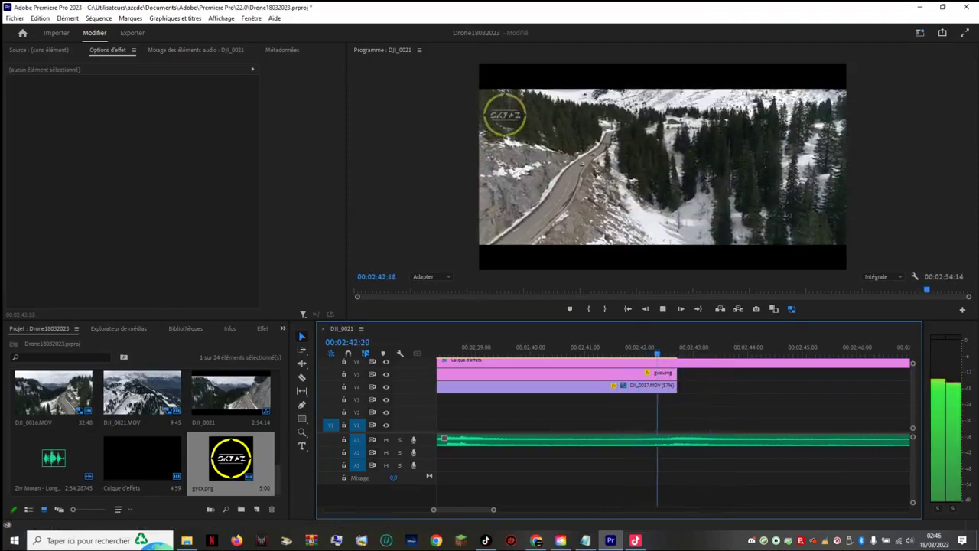
pyautogui.press('space')
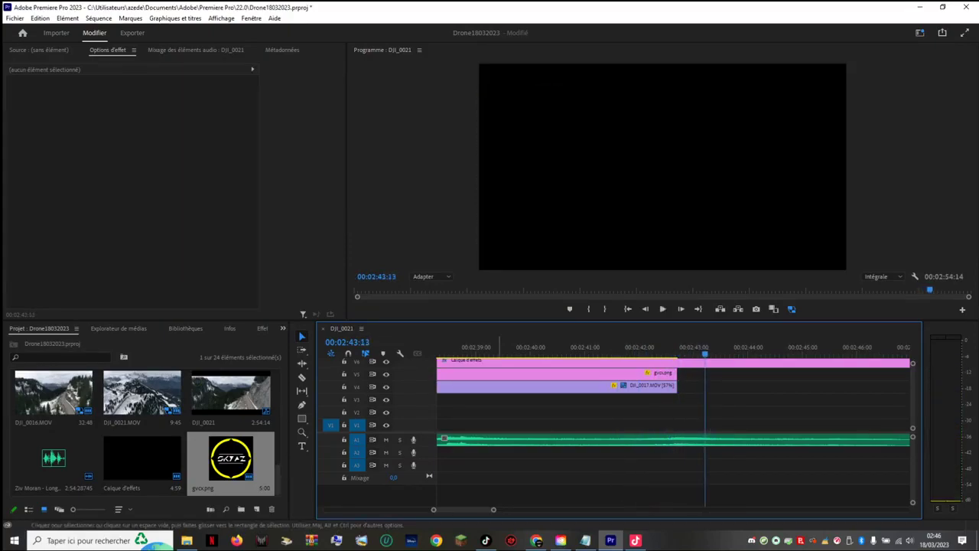
# Step: Trim the end of the Calque d'effets adjustment layer to the end of DJI_0017.MOV
pyautogui.press('-')
pyautogui.press('-')
pyautogui.press('-')
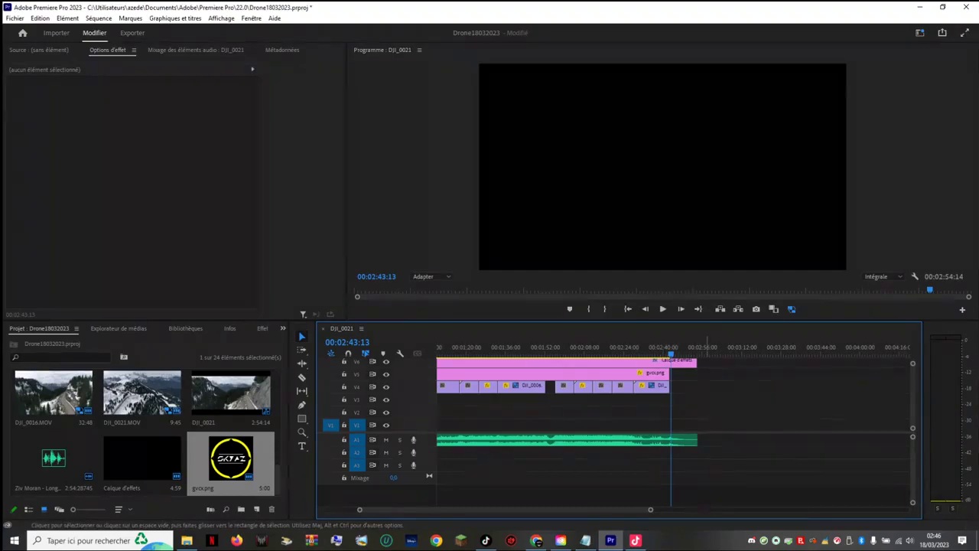
pyautogui.moveTo(696, 361); pyautogui.dragTo(671, 362)
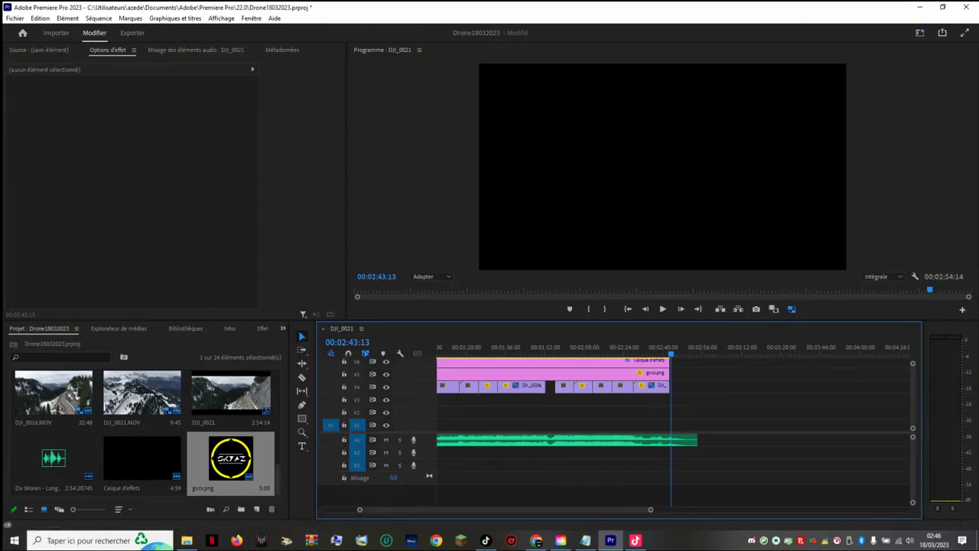
pyautogui.hscroll(-3, 674, 413)
pyautogui.hscroll(-3, 673, 413)
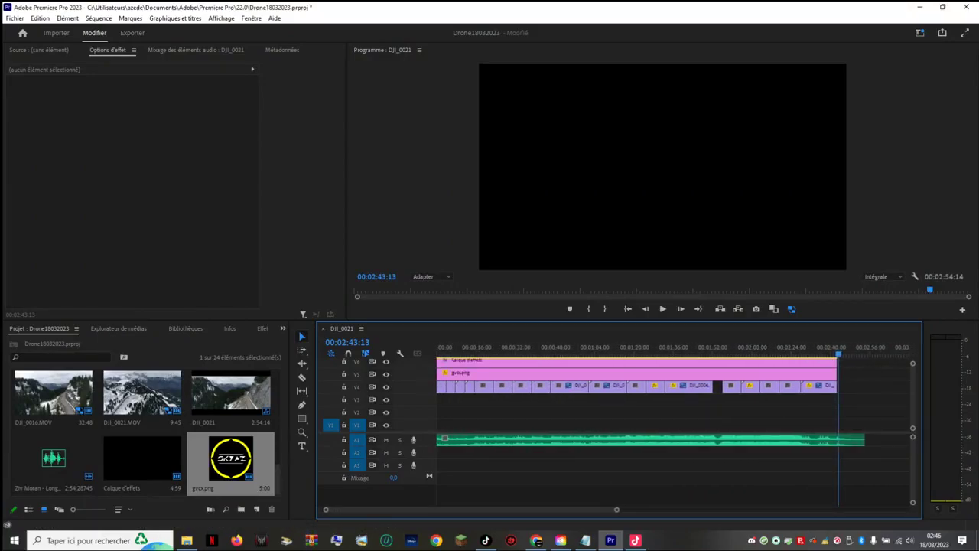
pyautogui.click(715, 361)
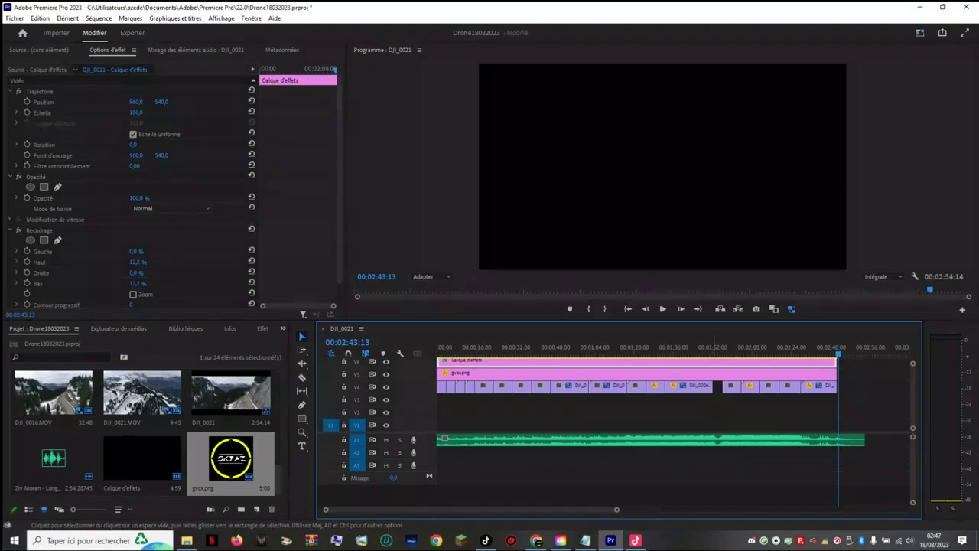
pyautogui.press('End')
pyautogui.hotkey('ctrl', 'v')
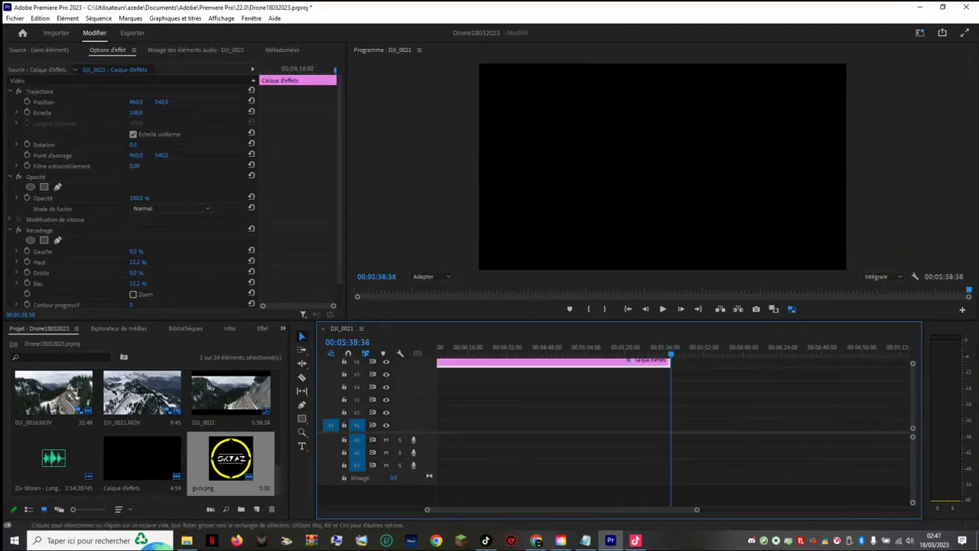
pyautogui.hotkey('ctrl', 'z')
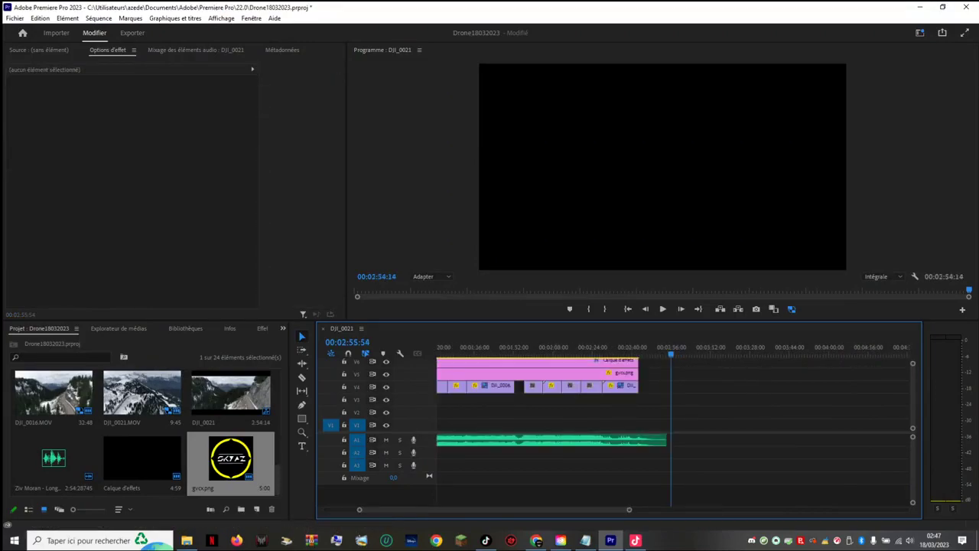
# Step: Paste a copy of gvcx.png at about 00:03:03:33 and trim the original logo clip's end near the end of DJI_0006.MOV
pyautogui.click(577, 374)
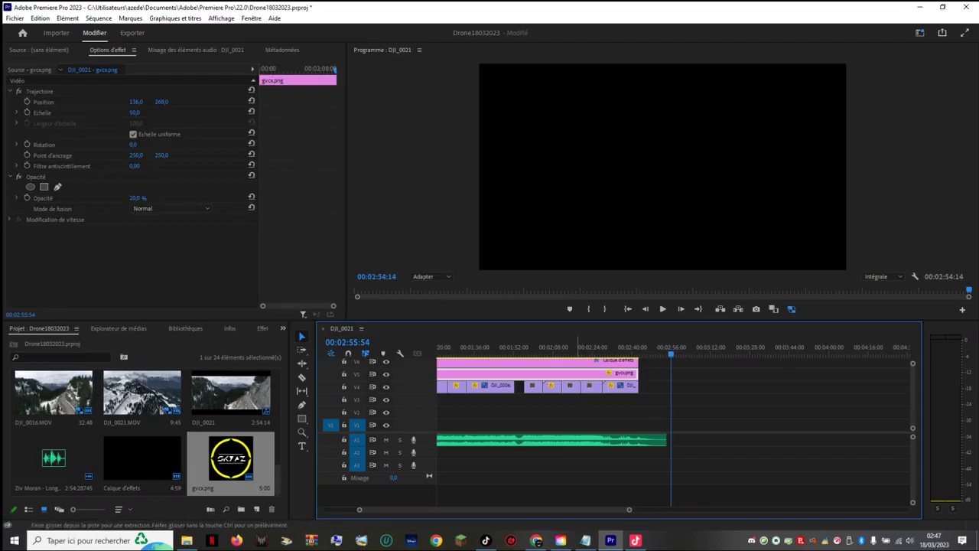
pyautogui.click(690, 349)
pyautogui.hotkey('ctrl', 'v')
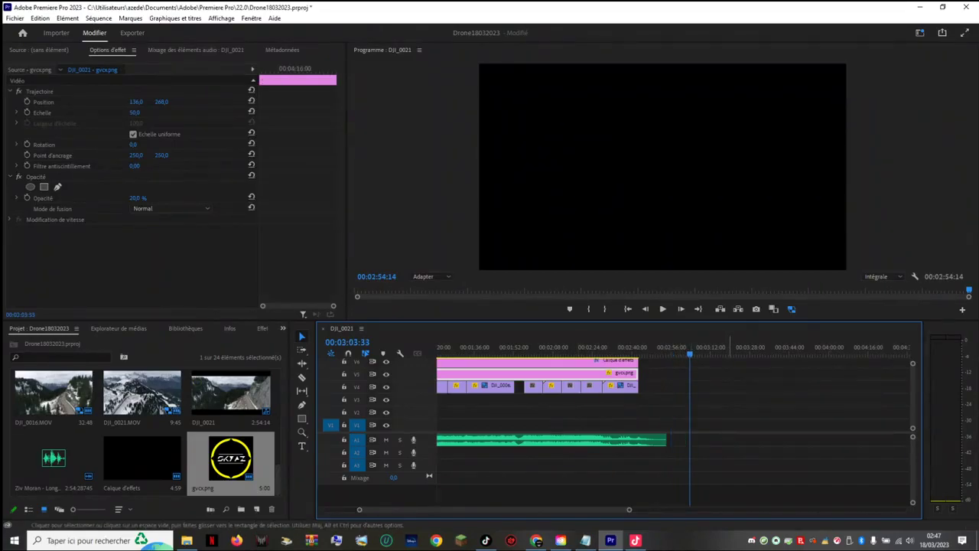
pyautogui.moveTo(562, 510); pyautogui.dragTo(457, 509)
pyautogui.moveTo(837, 372); pyautogui.dragTo(712, 373)
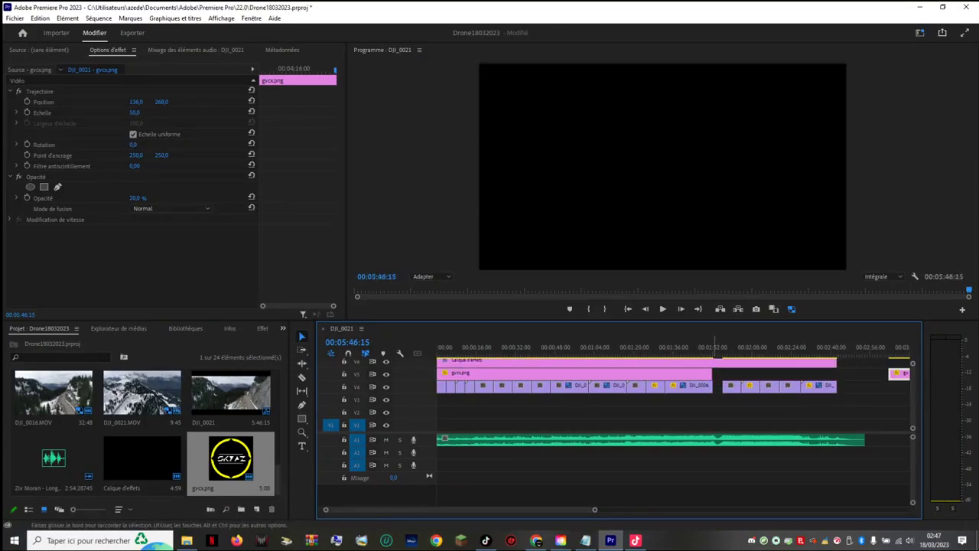
# Step: Move the gvcx.png copy to the start of DJI_0020.MOV and trim its end close to the end of DJI_0017.MOV
pyautogui.moveTo(890, 372); pyautogui.dragTo(733, 374)
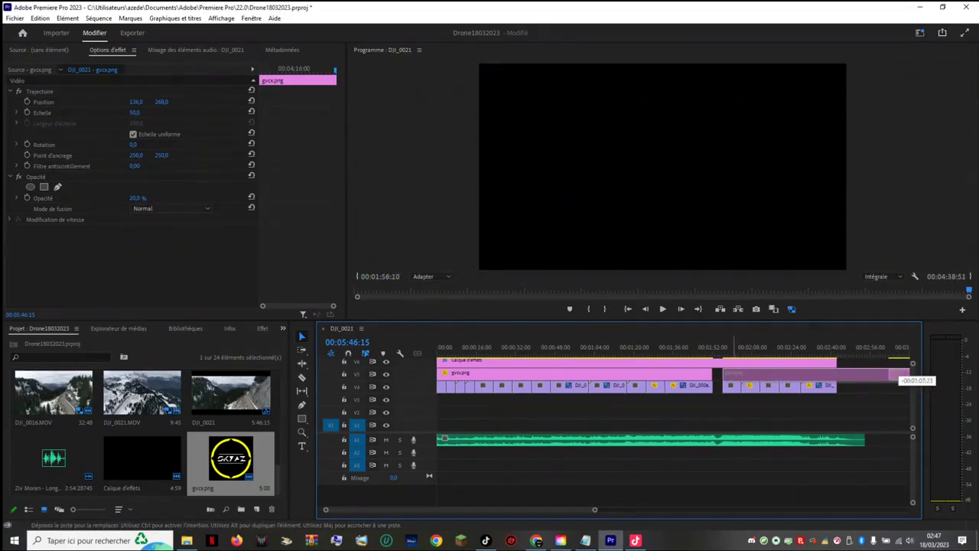
pyautogui.moveTo(734, 373); pyautogui.dragTo(734, 373)
pyautogui.moveTo(550, 509); pyautogui.dragTo(609, 509)
pyautogui.moveTo(776, 373); pyautogui.dragTo(491, 374)
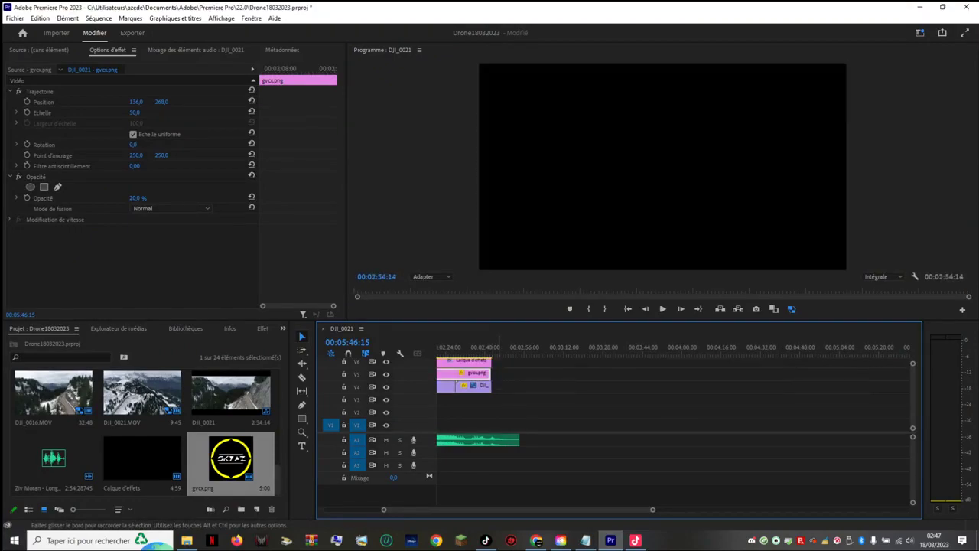
# Step: Extend the end of the second gvcx.png clip to the exact end of DJI_0017.MOV and replay the ending
pyautogui.press('space')
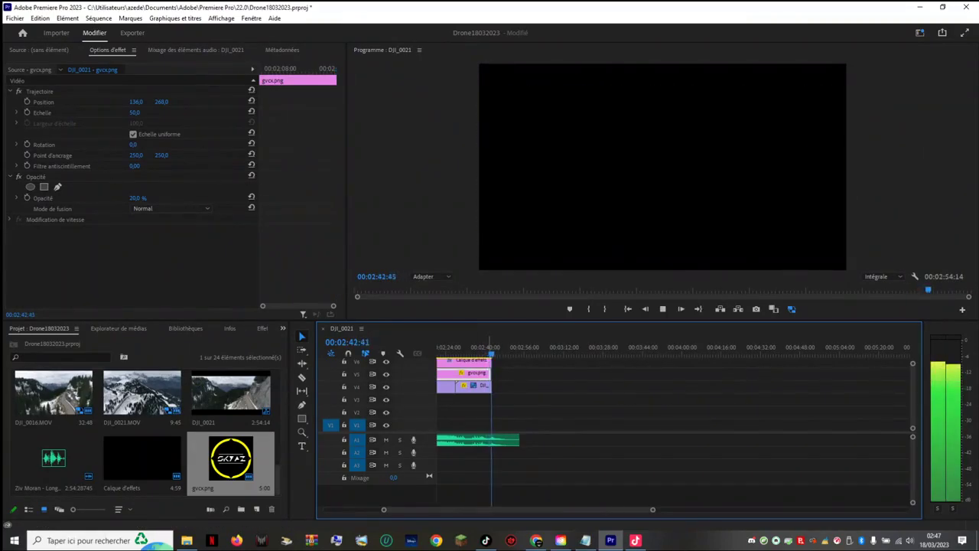
pyautogui.press('space')
pyautogui.moveTo(652, 509); pyautogui.dragTo(640, 509)
pyautogui.press('=')
pyautogui.press('=')
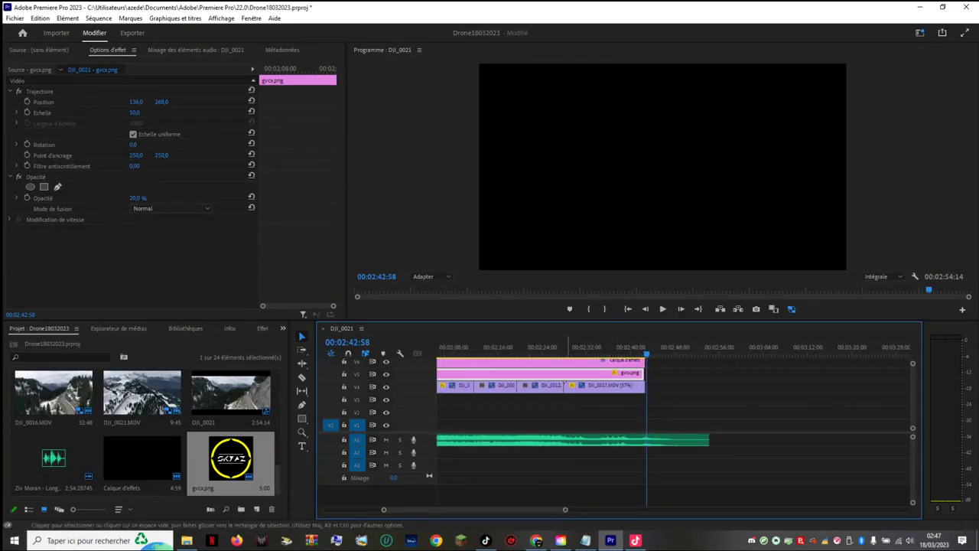
pyautogui.press('=')
pyautogui.press('=')
pyautogui.press('=')
pyautogui.press('=')
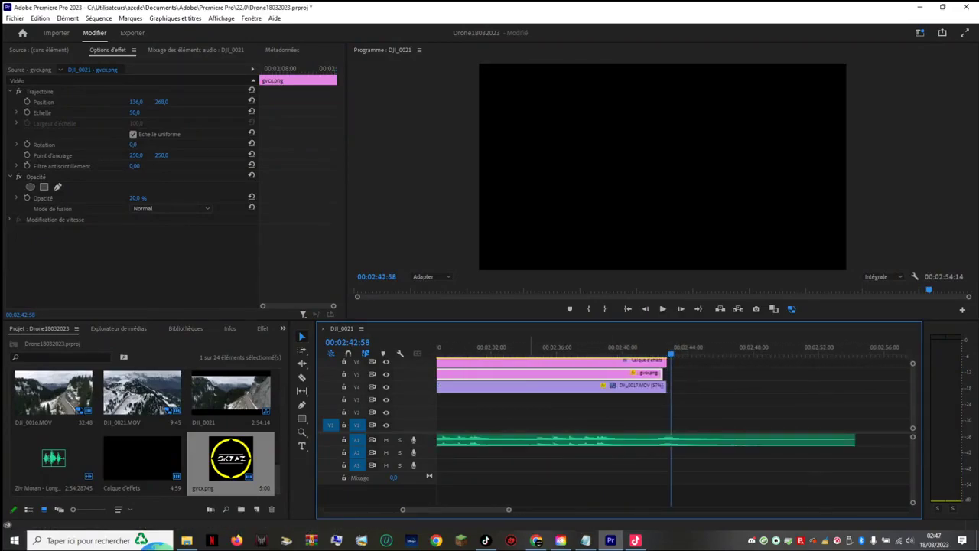
pyautogui.moveTo(664, 374); pyautogui.dragTo(668, 374)
pyautogui.press('space')
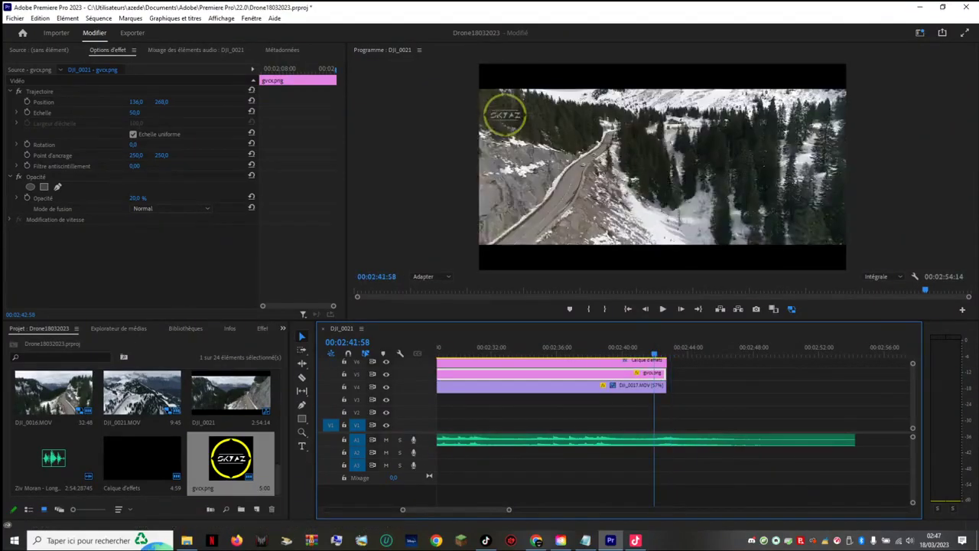
pyautogui.press('space')
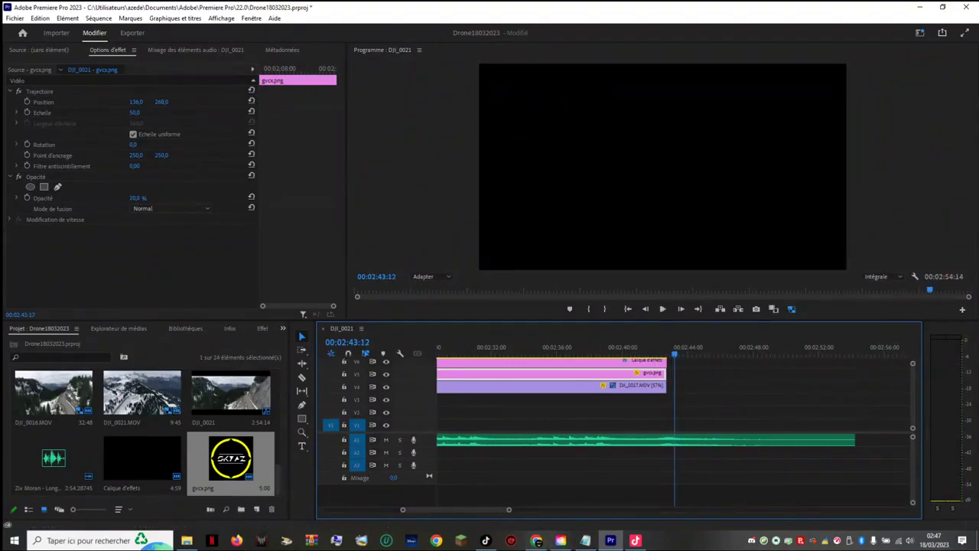
# Step: Adjust the end of the first gvcx.png clip so it is flush with the end of DJI_0006.MOV
pyautogui.hscroll(-5, 673, 413)
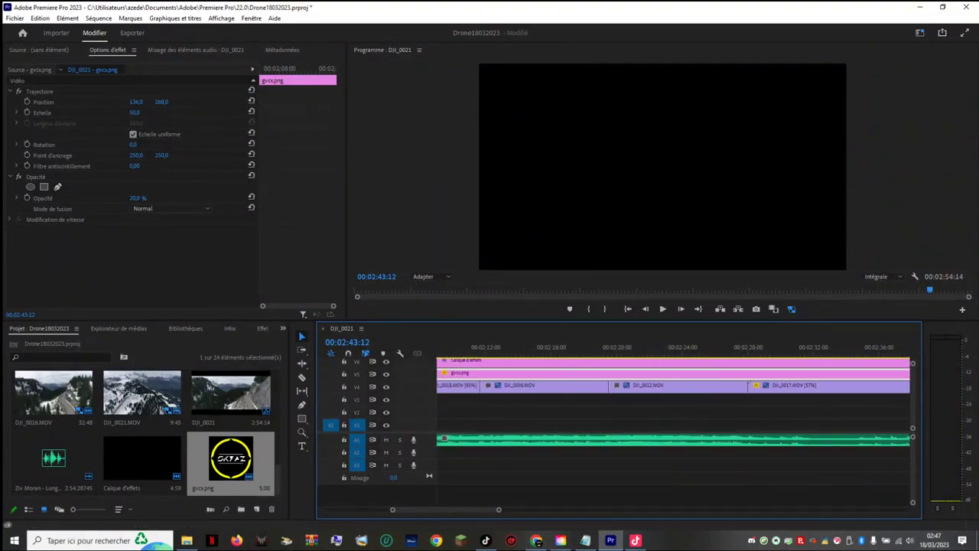
pyautogui.hscroll(-7, 673, 413)
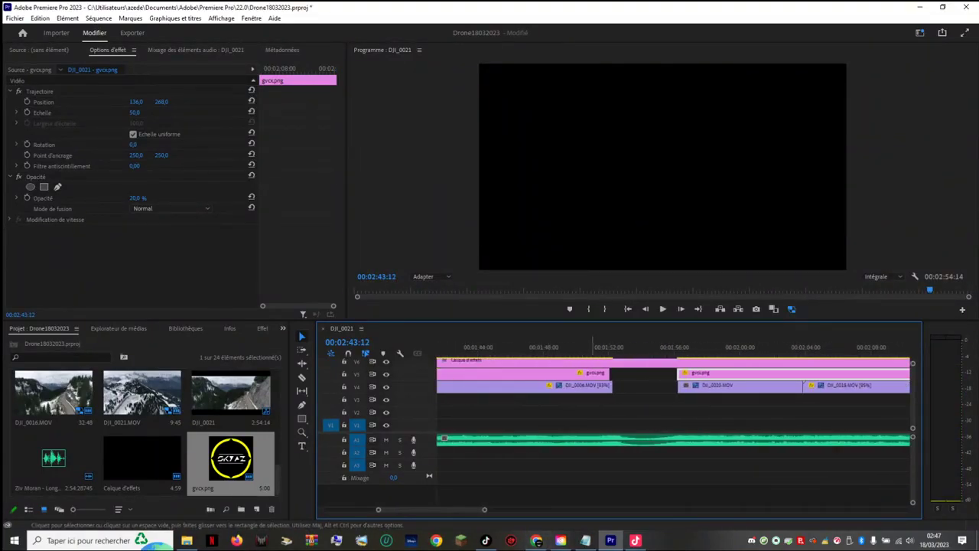
pyautogui.moveTo(612, 372); pyautogui.dragTo(614, 373)
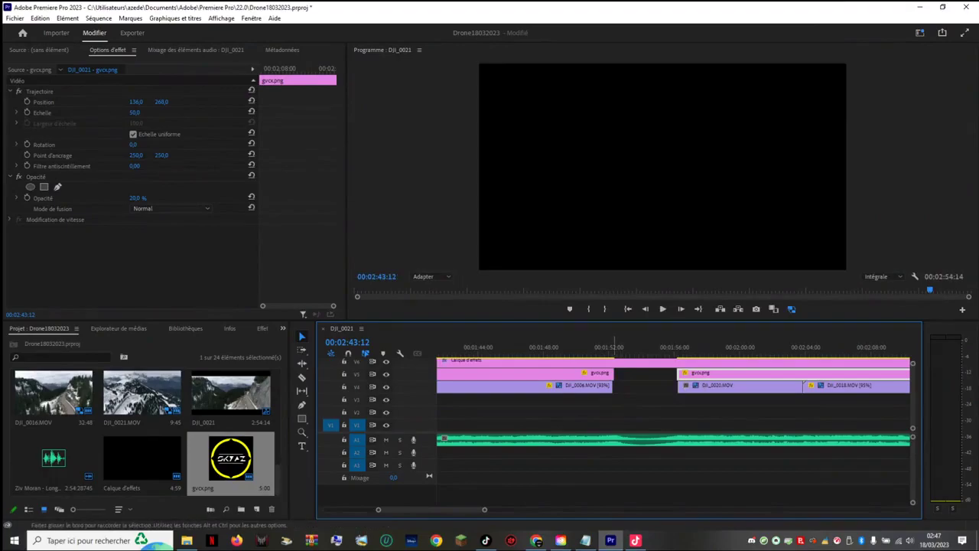
pyautogui.click(615, 386)
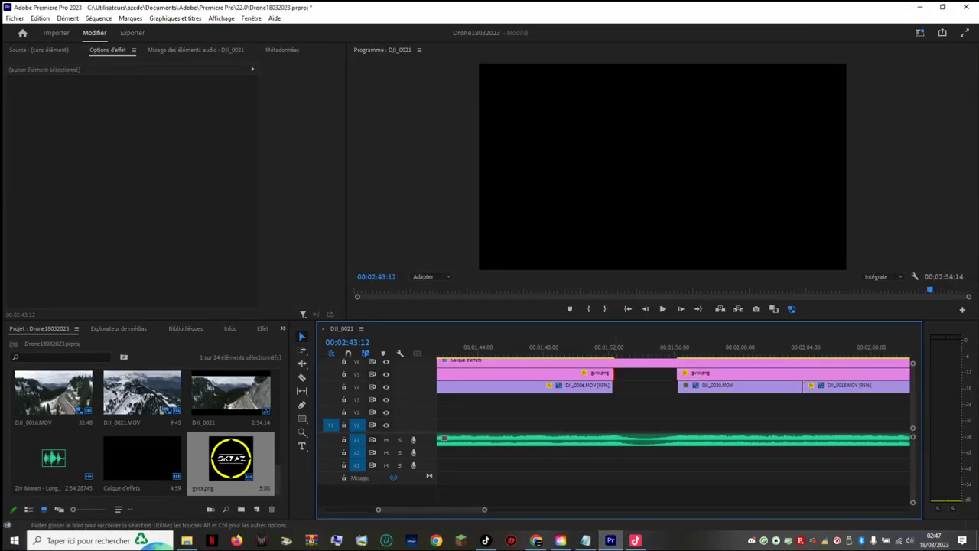
pyautogui.moveTo(612, 372); pyautogui.dragTo(610, 374)
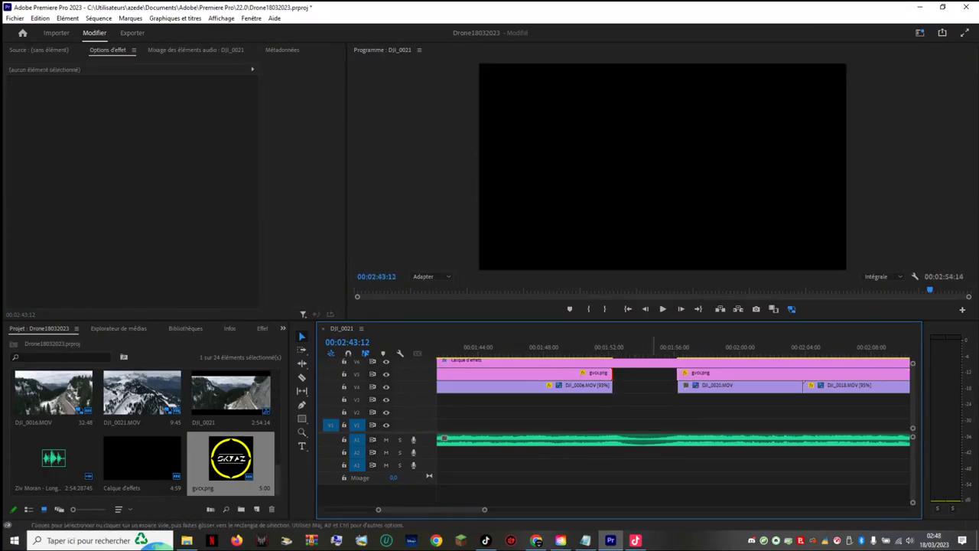
# Step: Trim the start of the second gvcx.png clip so it aligns with the start of DJI_0020.MOV
pyautogui.moveTo(678, 372); pyautogui.dragTo(679, 374)
pyautogui.click(660, 386)
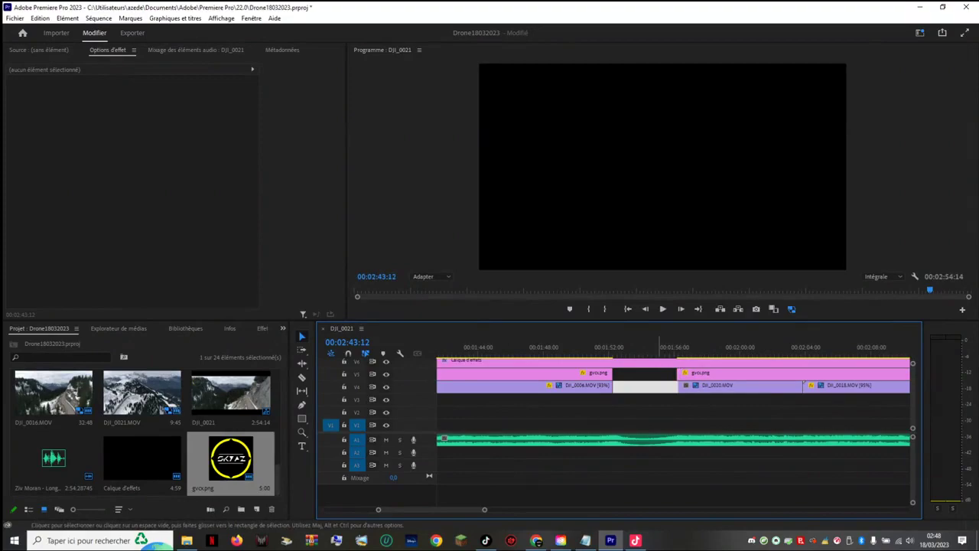
pyautogui.click(659, 374)
pyautogui.click(654, 401)
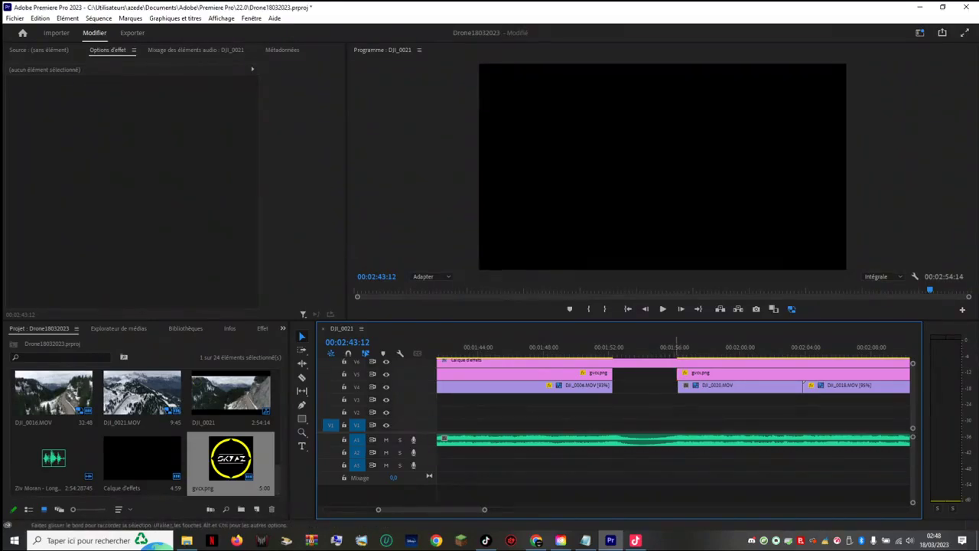
pyautogui.moveTo(485, 509)
pyautogui.mouseDown()
pyautogui.moveTo(468, 510)
pyautogui.moveTo(479, 510)
pyautogui.mouseUp()
pyautogui.click(573, 348)
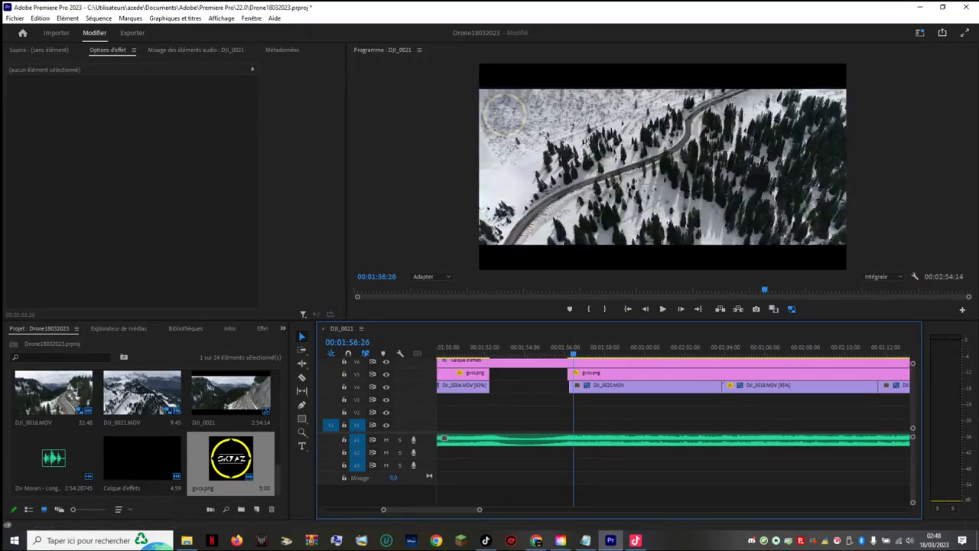
pyautogui.press('=')
pyautogui.press('=')
pyautogui.press('=')
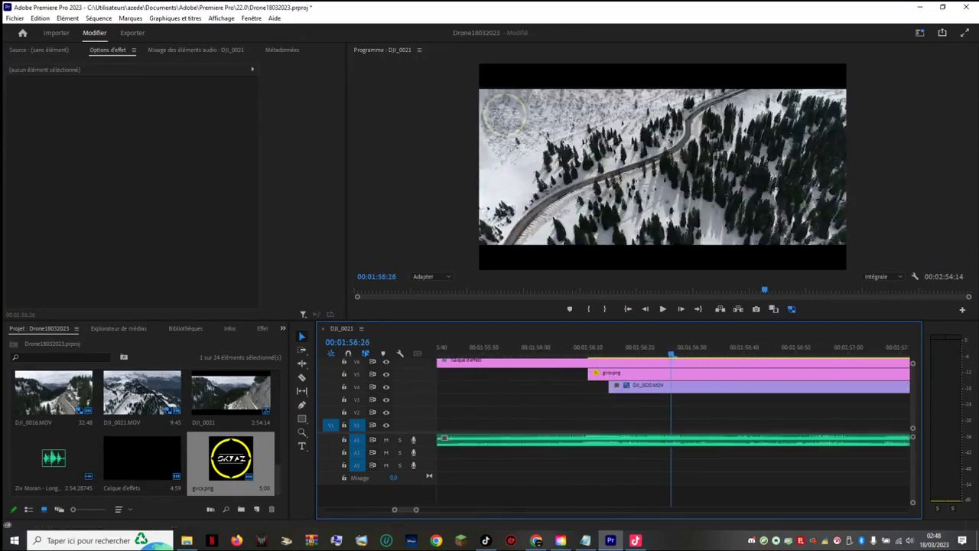
pyautogui.press('=')
pyautogui.moveTo(544, 373); pyautogui.dragTo(575, 373)
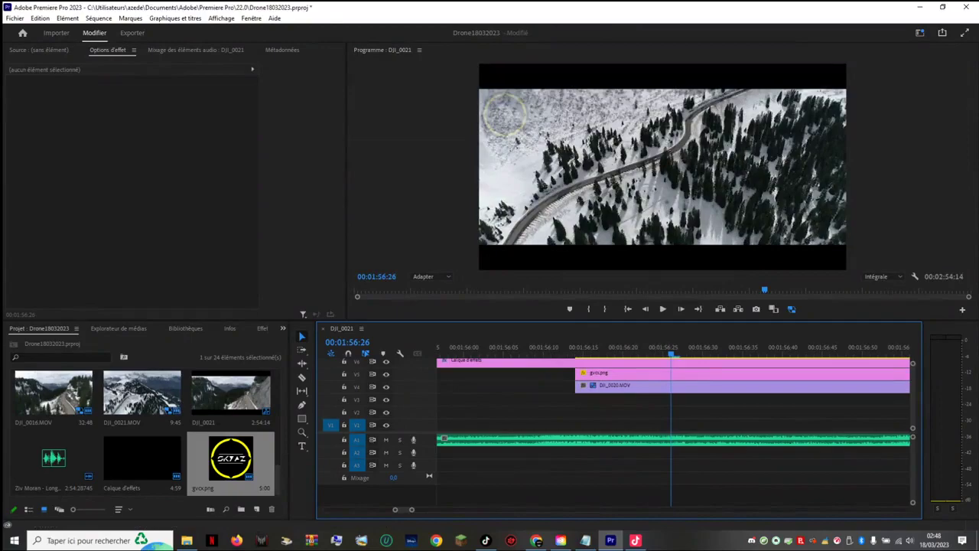
# Step: Play the black gap between the two gvcx.png clips from about 00:01:52 to check the logo there
pyautogui.moveTo(412, 510); pyautogui.dragTo(529, 510)
pyautogui.click(640, 348)
pyautogui.press('space')
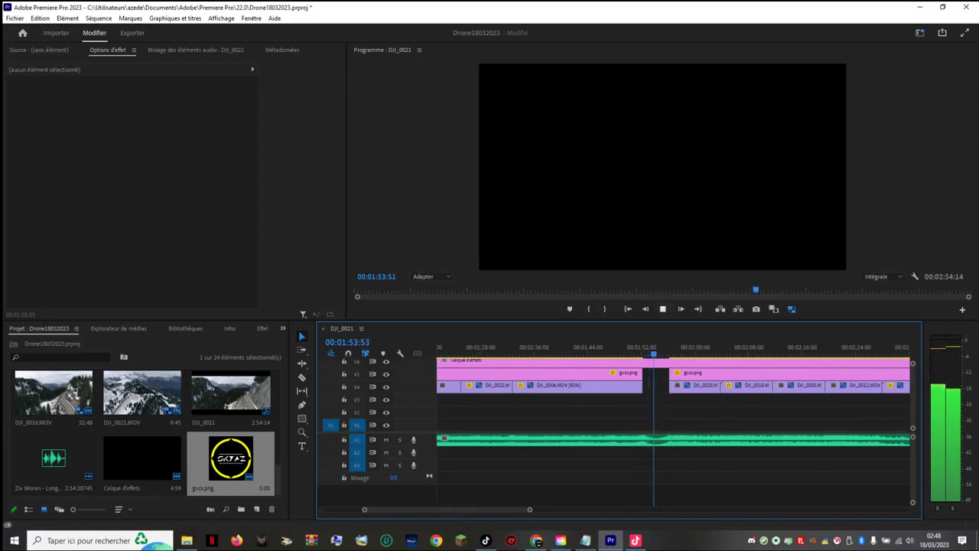
# Step: Replay the black gap between the two gvcx.png clips into the start of the second clip to check the logo's reappearance
pyautogui.press('space')
pyautogui.click(649, 348)
pyautogui.press('space')
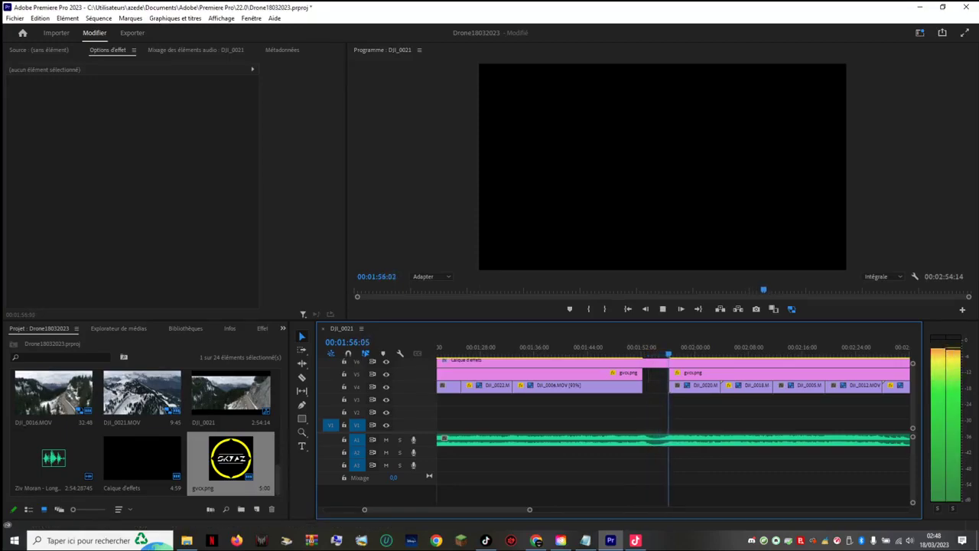
pyautogui.press('space')
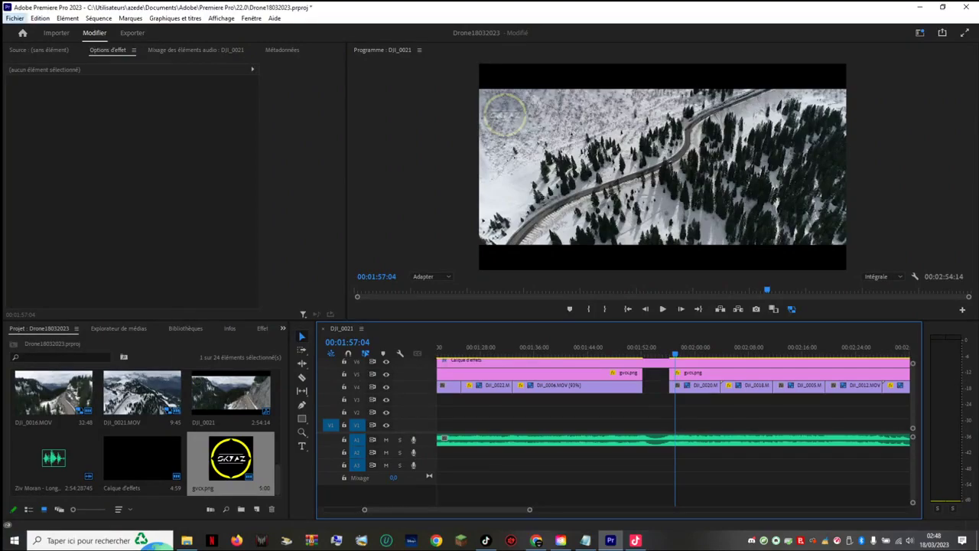
# Step: Open the media export settings for the DJI_0021 sequence
pyautogui.click(14, 18)
pyautogui.moveTo(115, 364)
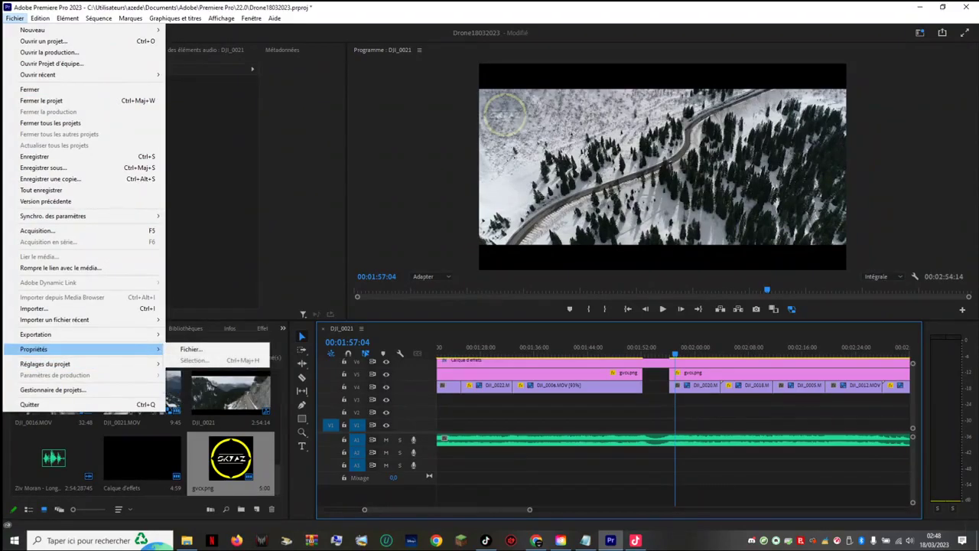
pyautogui.click(192, 335)
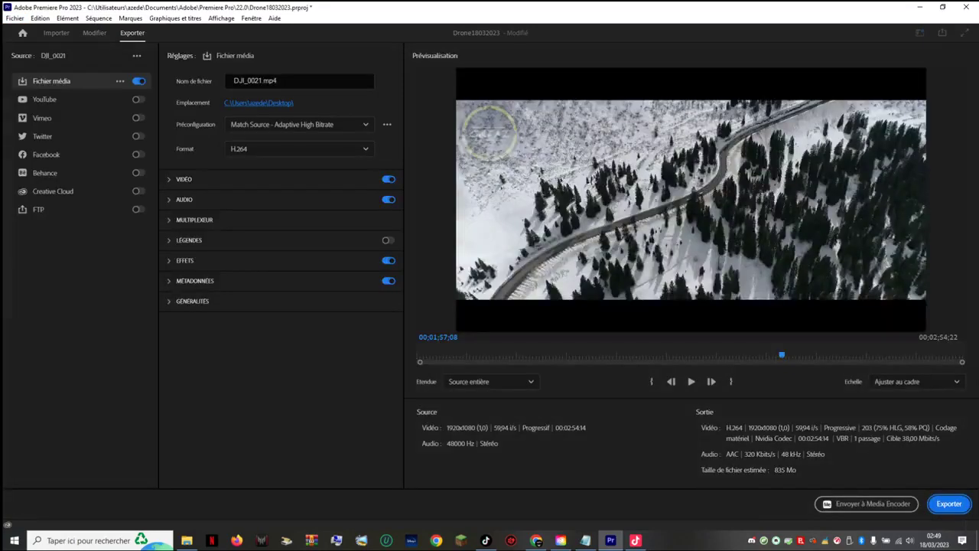
# Step: Look through the available export formats and keep H.264 for DJI_0021.mp4
pyautogui.click(299, 149)
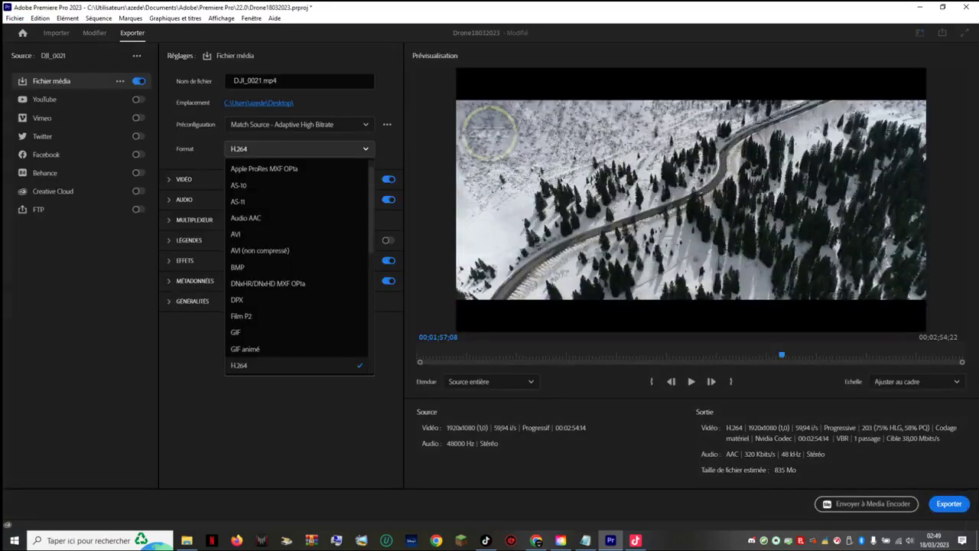
pyautogui.scroll(1, 298, 201)
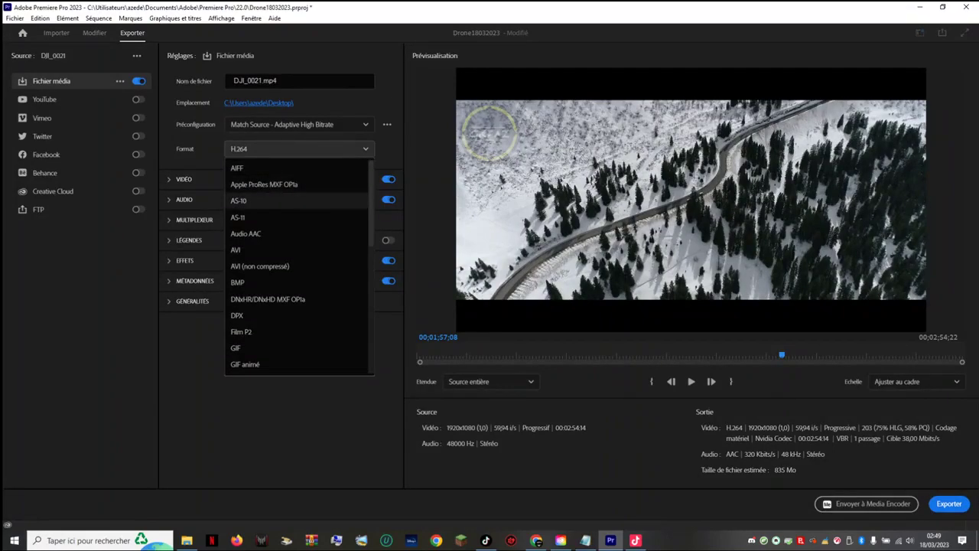
pyautogui.scroll(-5, 298, 200)
pyautogui.scroll(8, 298, 200)
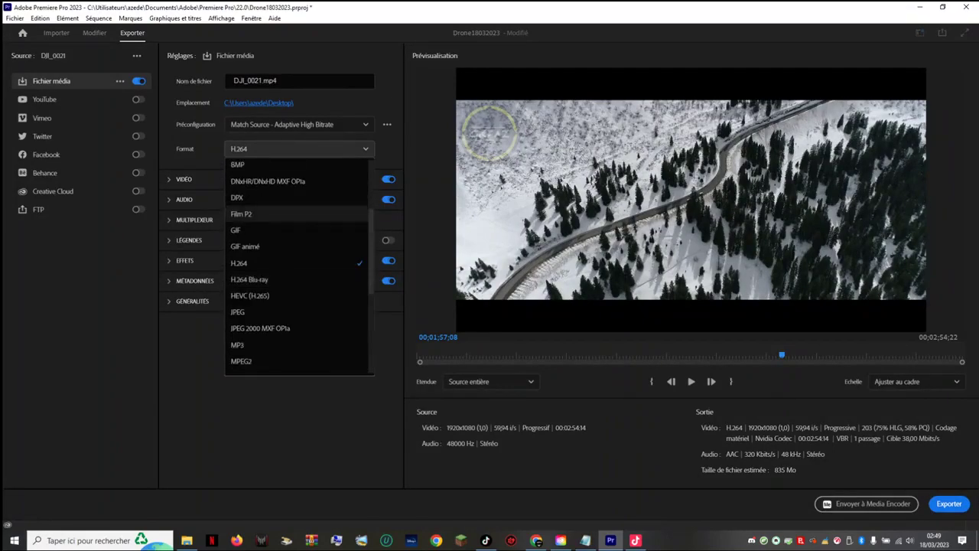
pyautogui.click(299, 327)
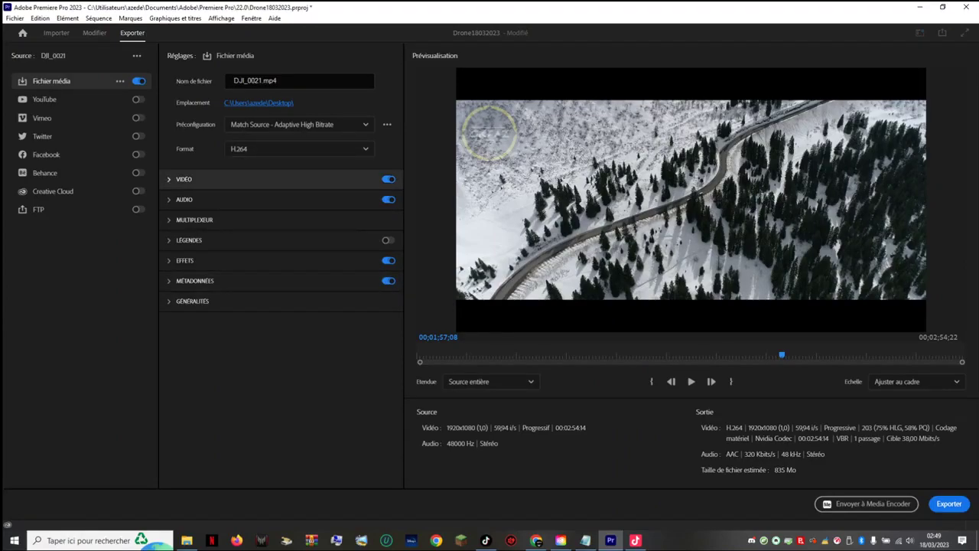
# Step: Examine the export's video, audio, captions, effects, metadata and general settings, and the list of available presets
pyautogui.click(184, 179)
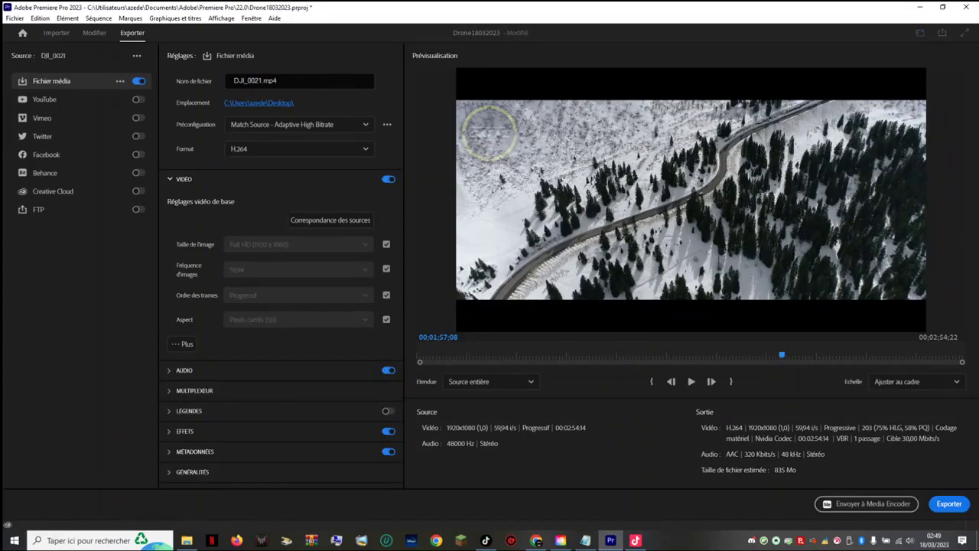
pyautogui.click(183, 179)
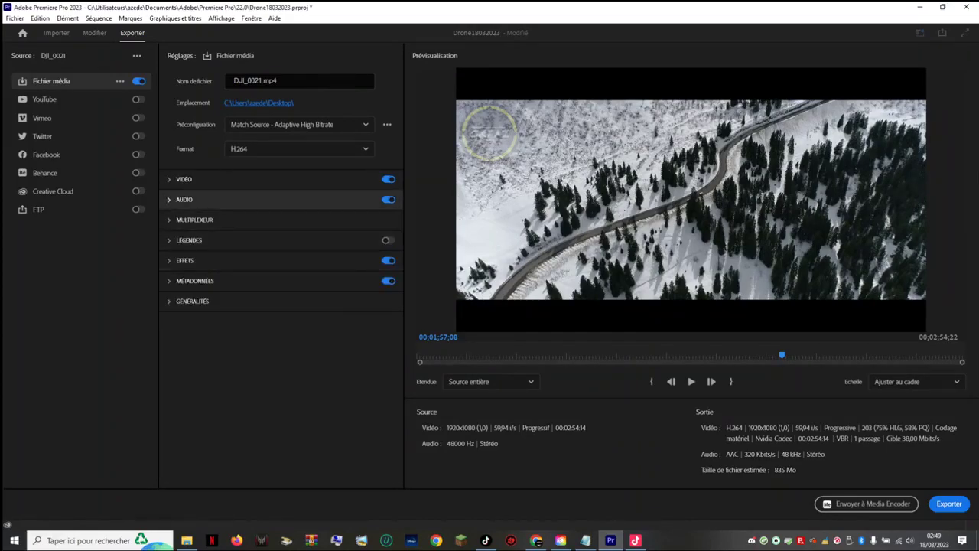
pyautogui.click(183, 199)
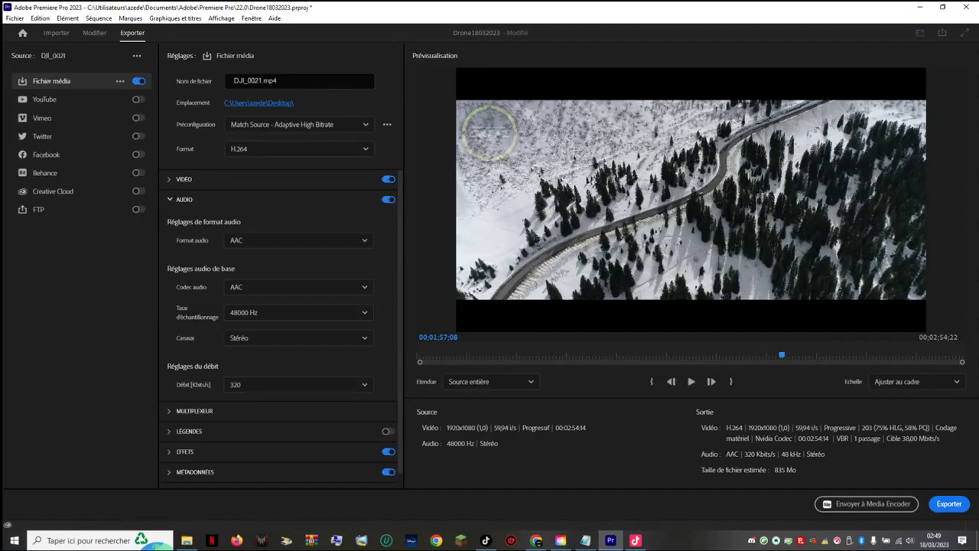
pyautogui.click(184, 199)
pyautogui.click(189, 240)
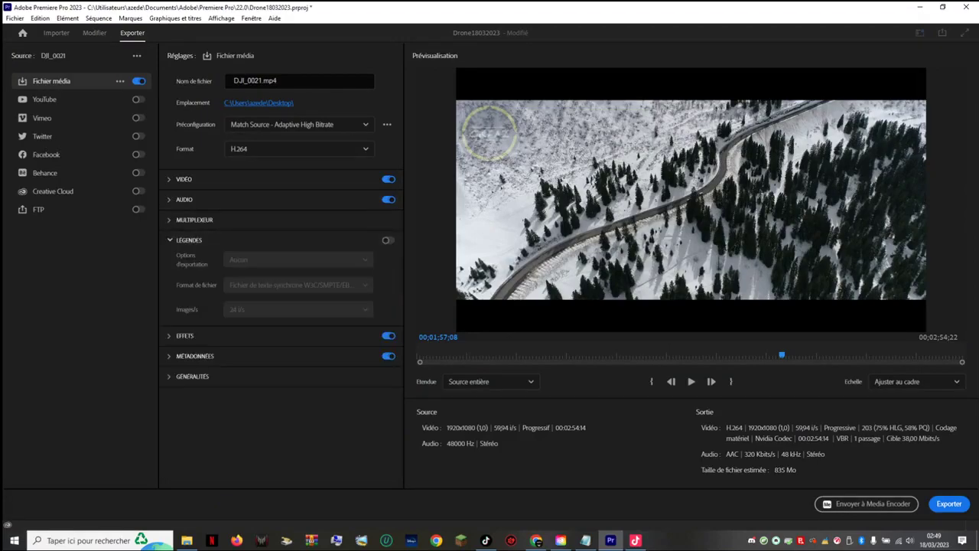
pyautogui.click(189, 239)
pyautogui.click(184, 260)
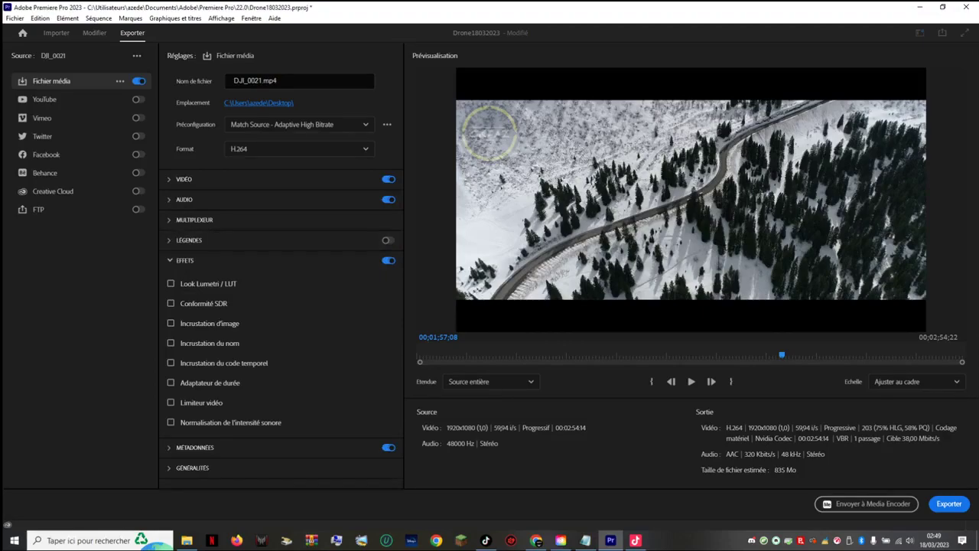
pyautogui.click(185, 260)
pyautogui.click(184, 260)
pyautogui.click(195, 447)
pyautogui.click(184, 261)
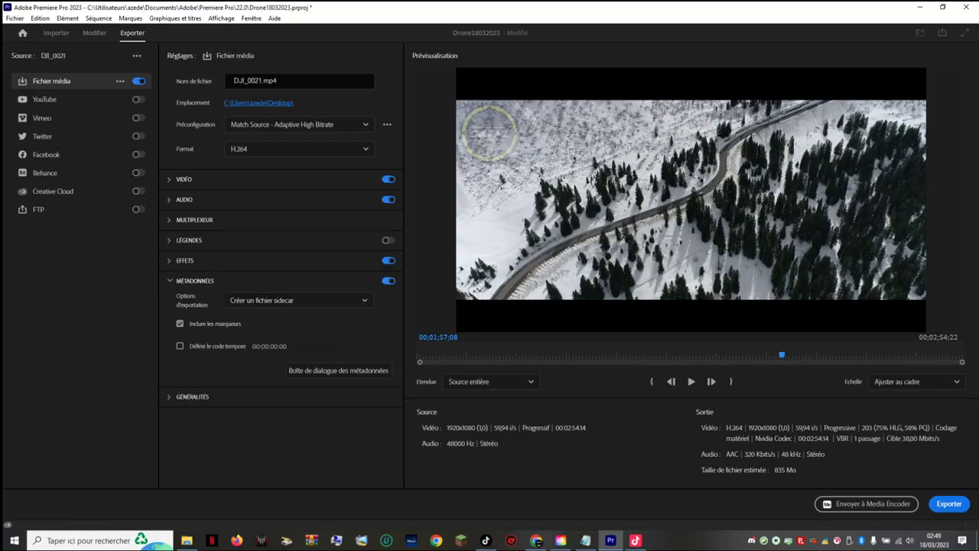
pyautogui.click(192, 397)
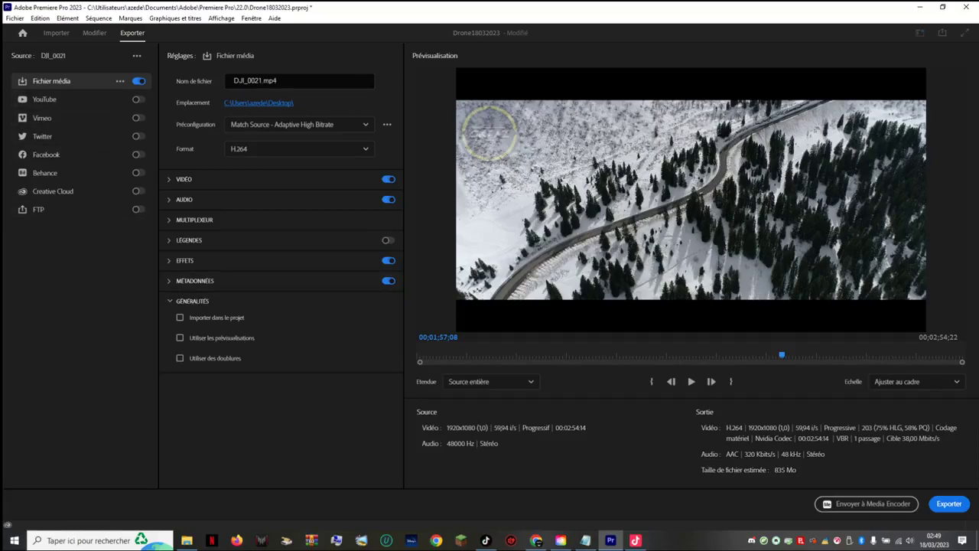
pyautogui.click(299, 125)
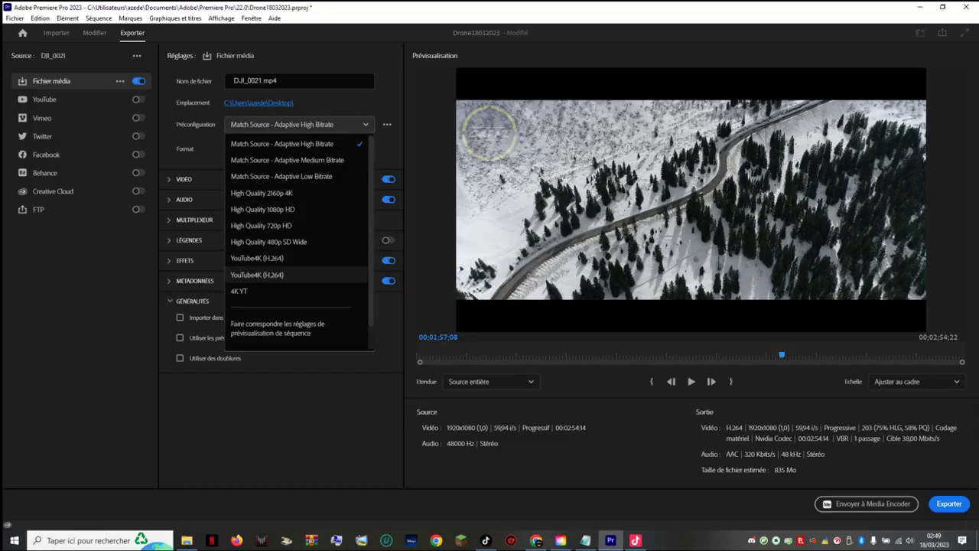
pyautogui.click(260, 292)
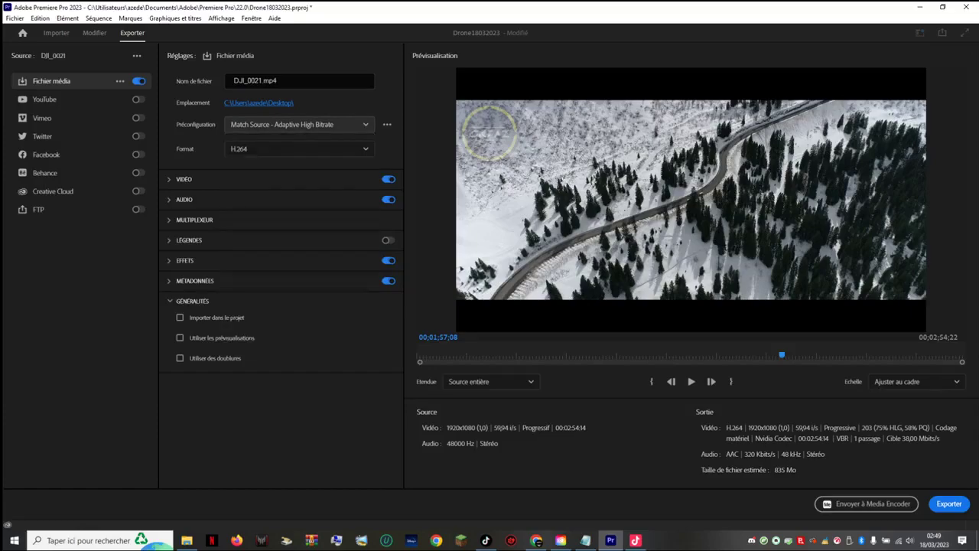